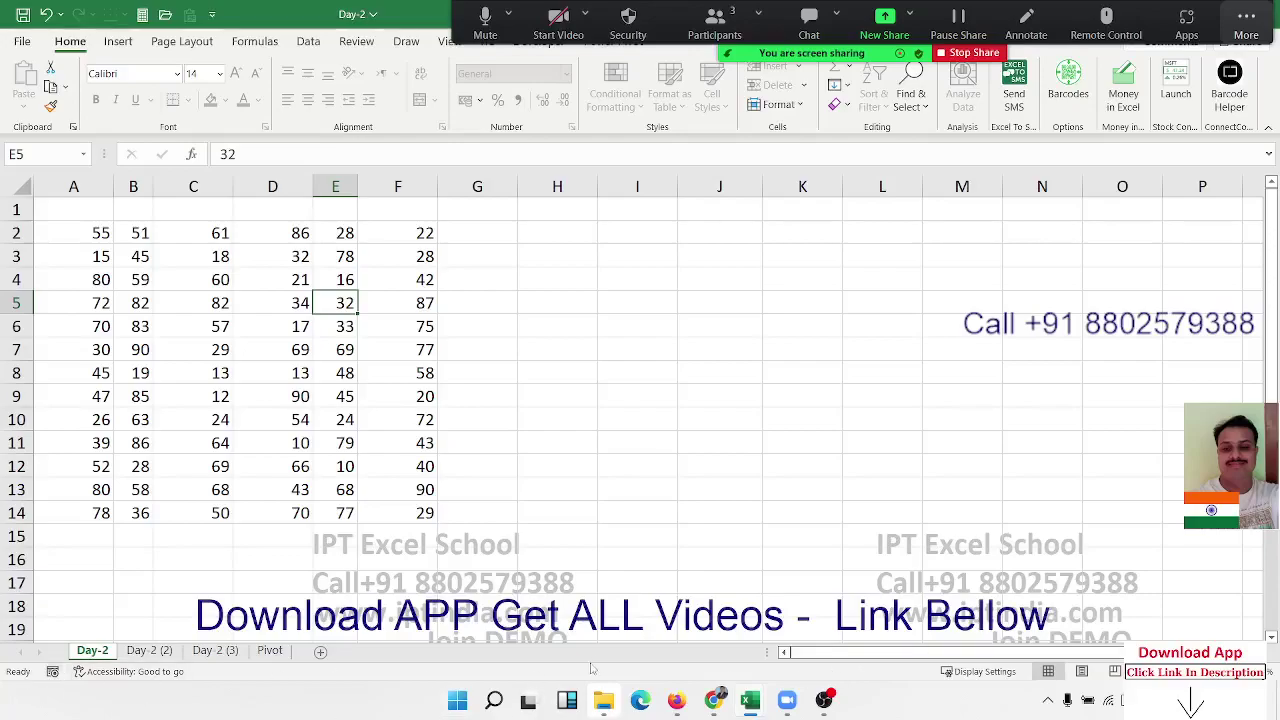
Unprotect the Day-2 sheet, retrying with the correct password after the first is rejected.
{"action": "left_click", "coordinate": [826, 703]}
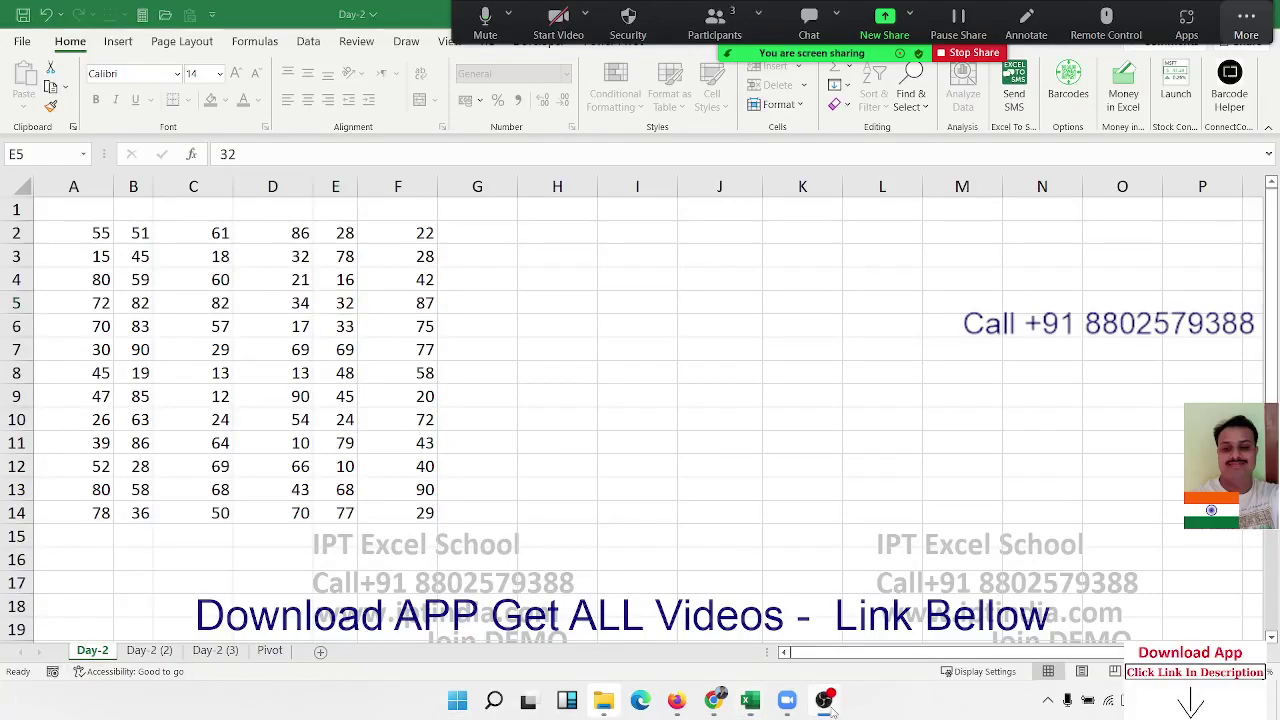
{"action": "left_click", "coordinate": [826, 703]}
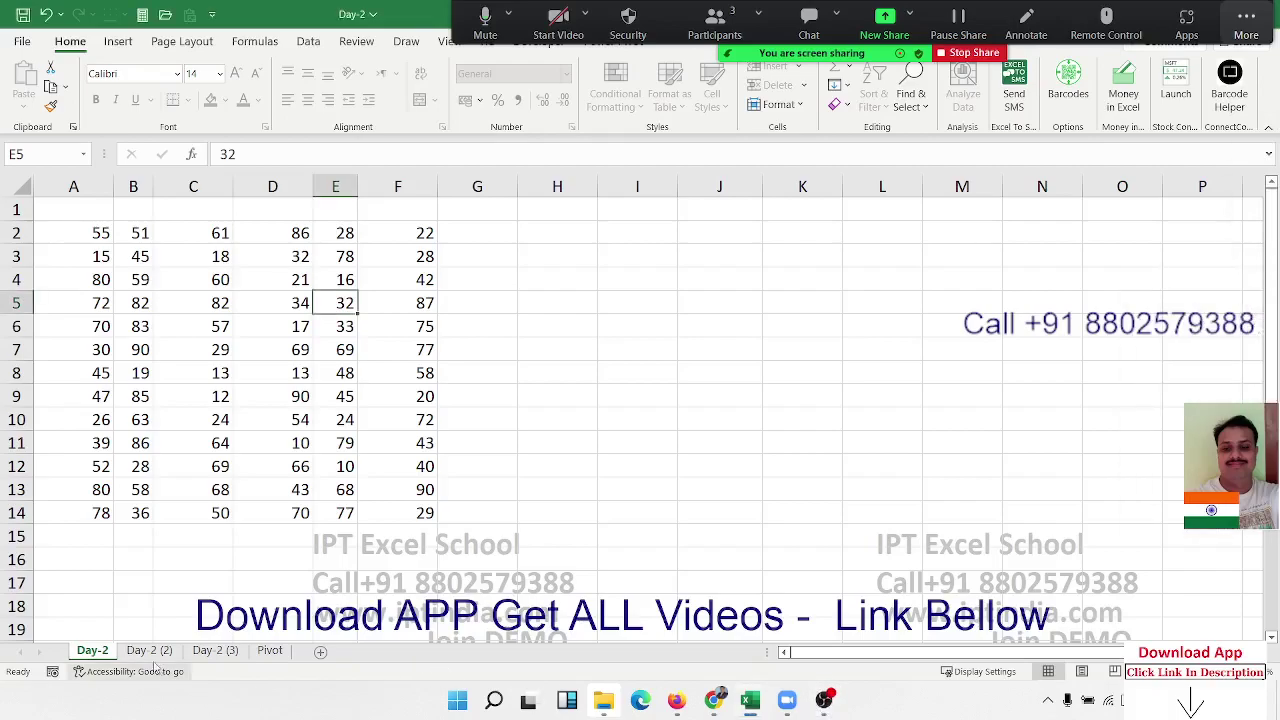
{"action": "right_click", "coordinate": [105, 652]}
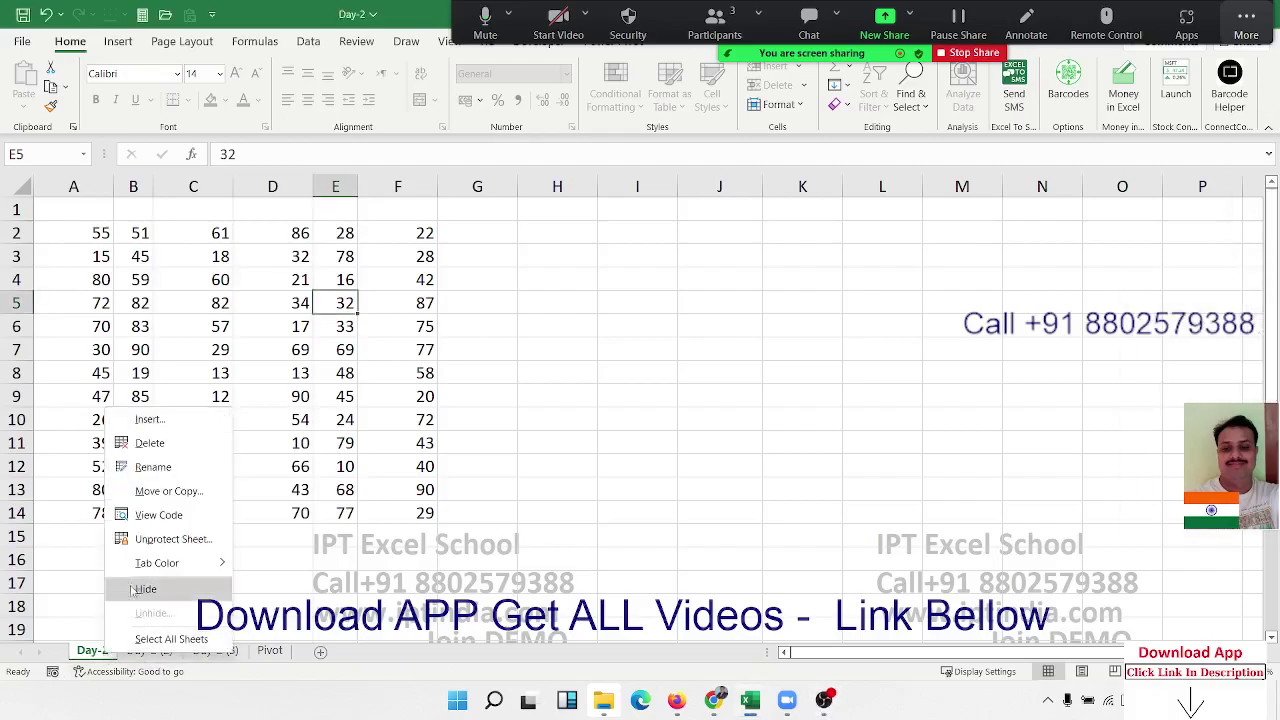
{"action": "left_click", "coordinate": [152, 535]}
{"action": "key", "text": "Return"}
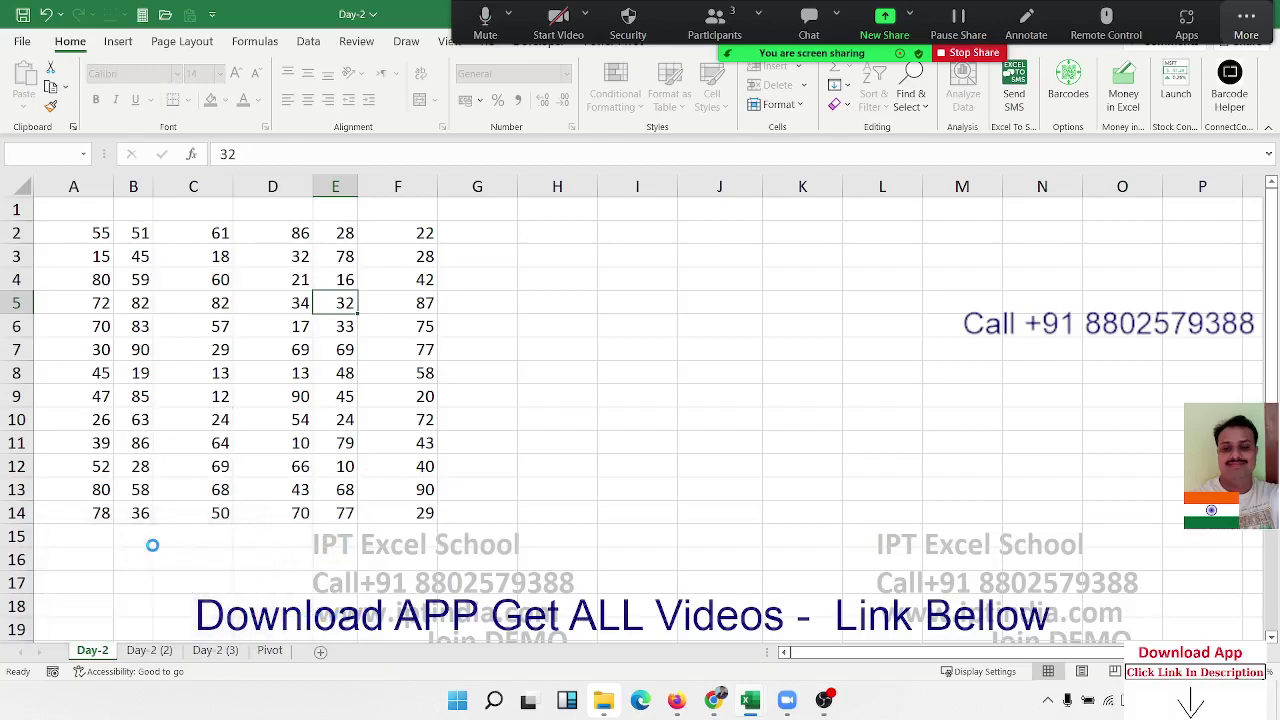
{"action": "key", "text": "Return"}
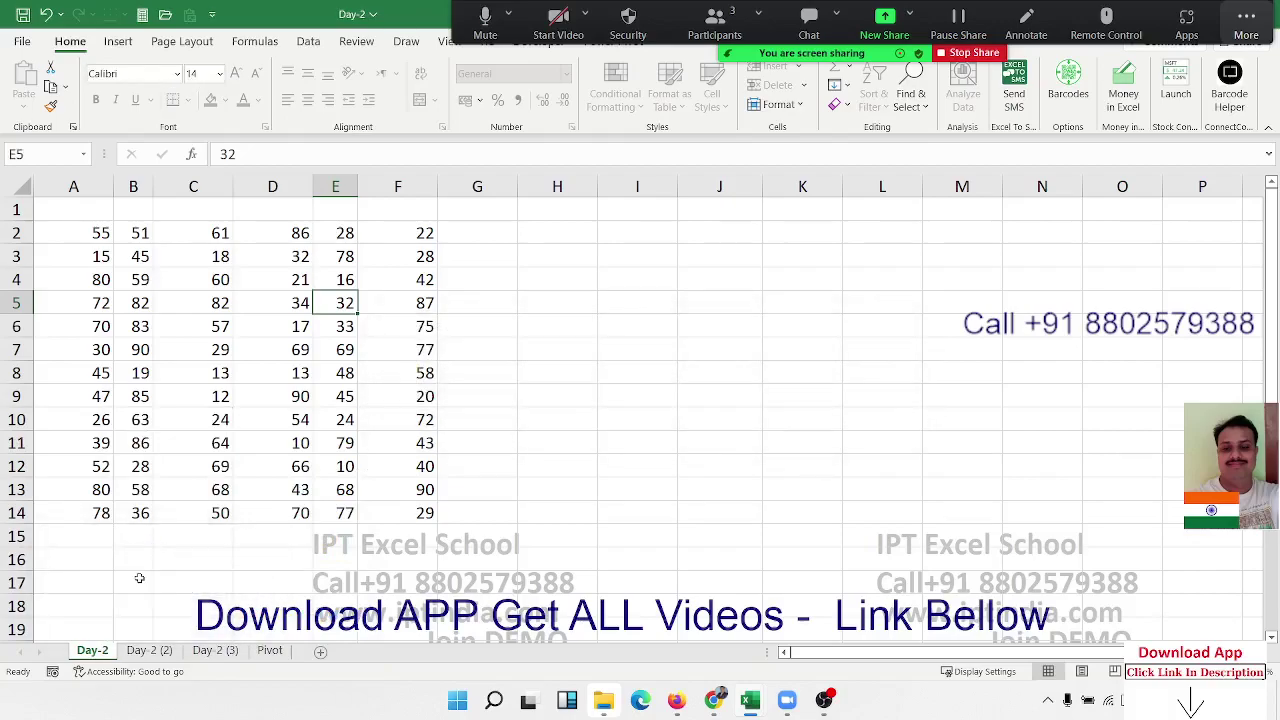
{"action": "right_click", "coordinate": [111, 652]}
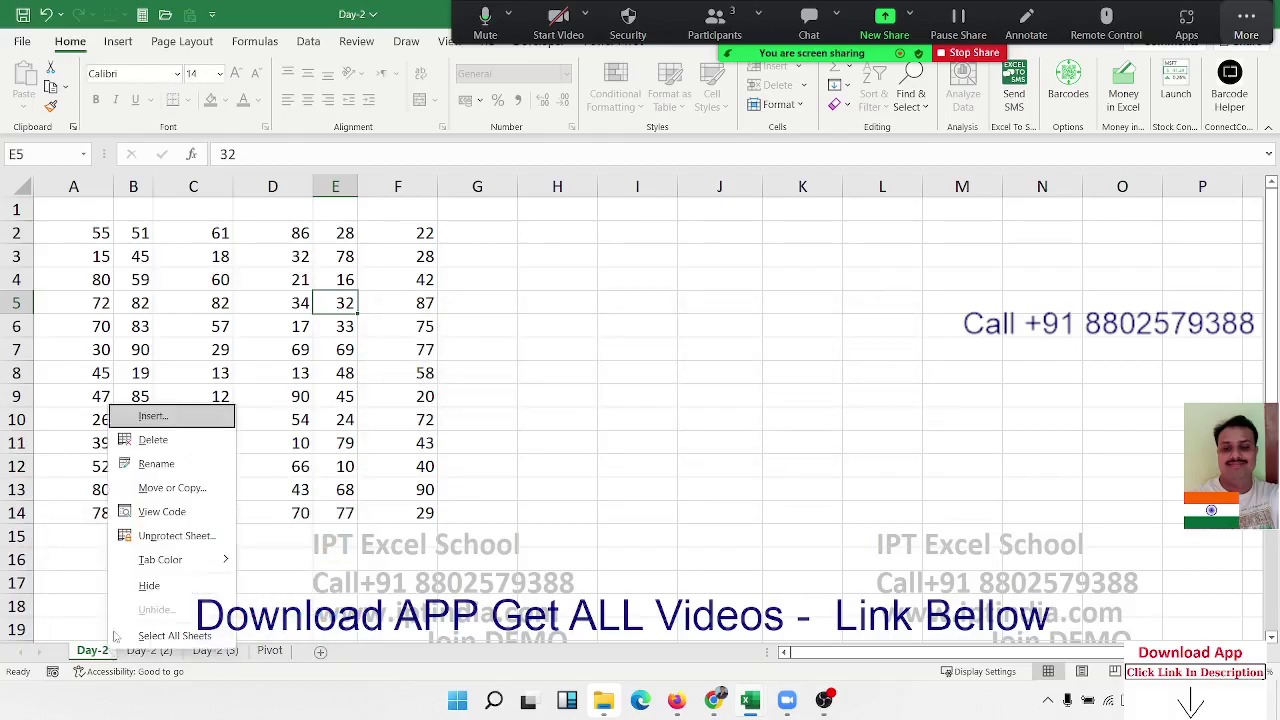
{"action": "left_click", "coordinate": [165, 538]}
{"action": "key", "text": "Return"}
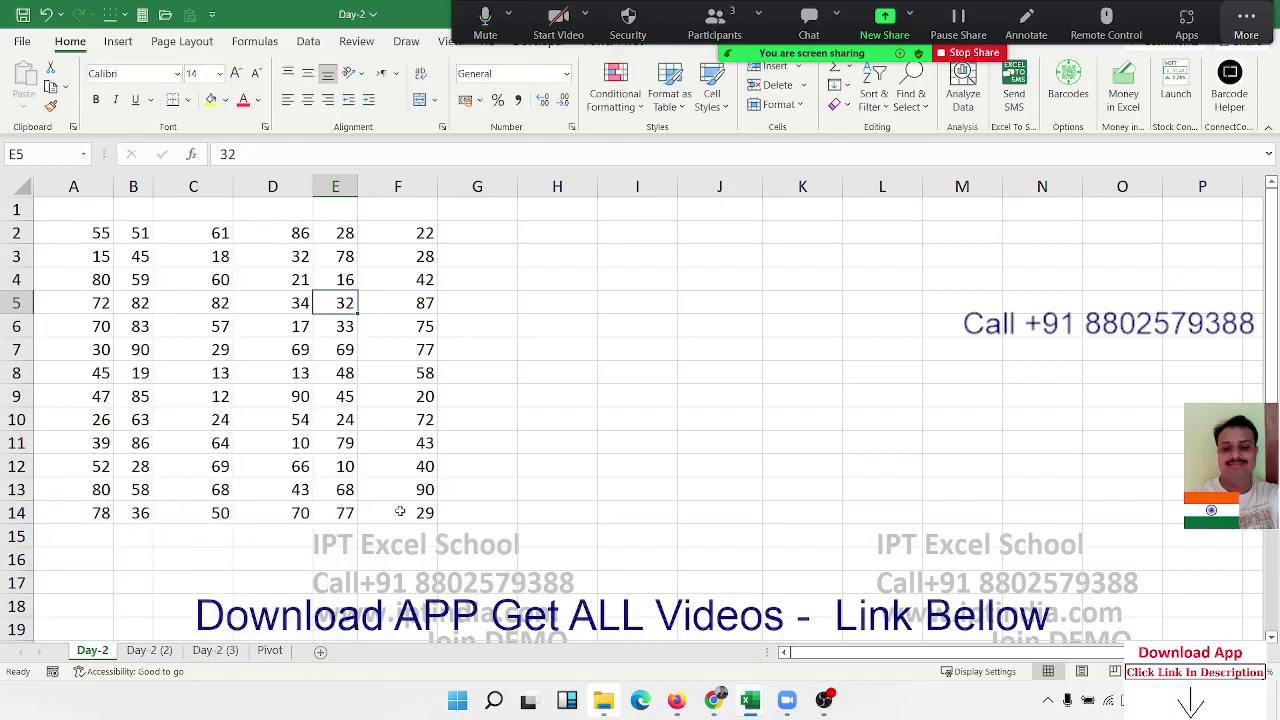
{"action": "left_click_drag", "start_coordinate": [410, 514], "coordinate": [99, 236]}
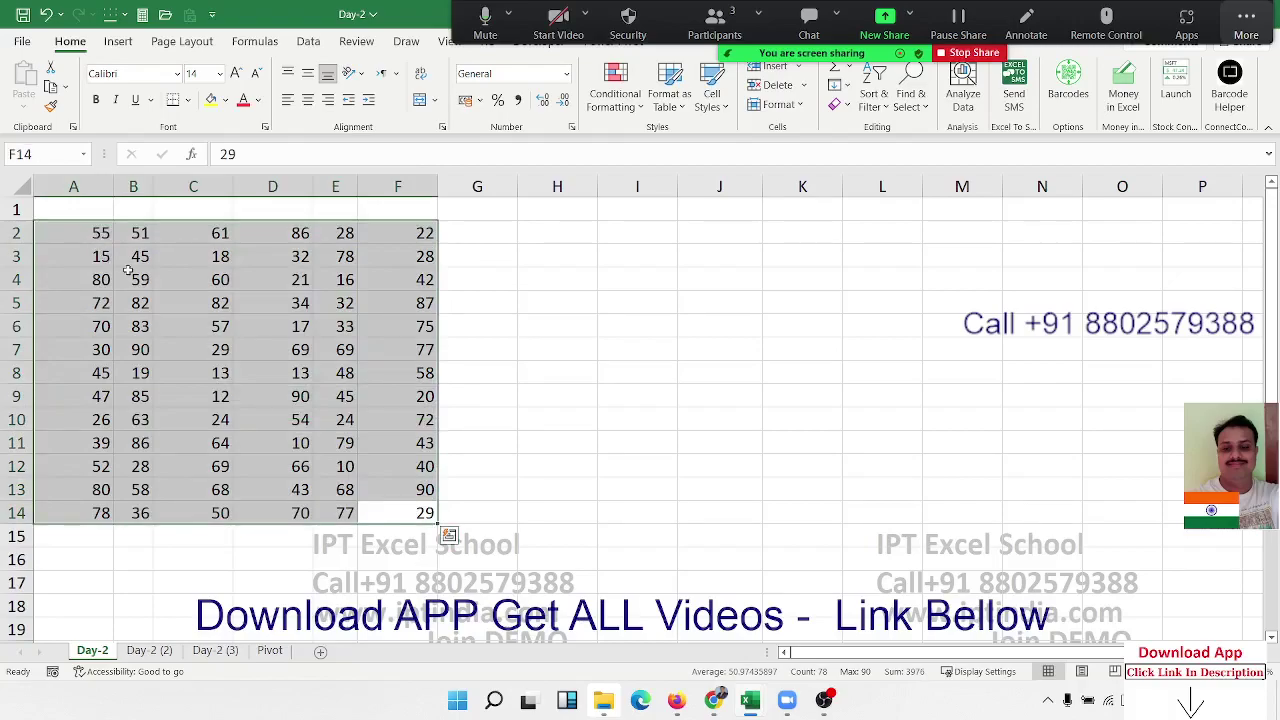
{"action": "key", "text": "Down"}
{"action": "key", "text": "Up"}
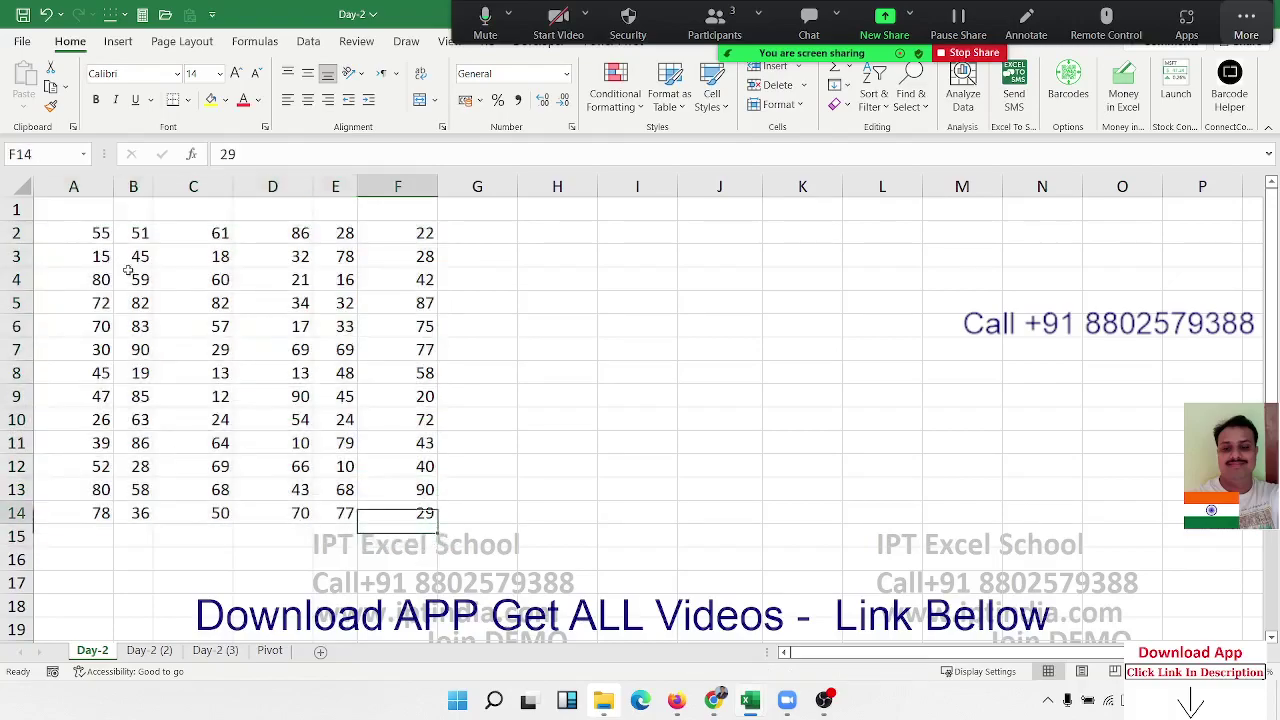
{"action": "key", "text": "ctrl+Up"}
{"action": "key", "text": "Up"}
{"action": "key", "text": "Left"}
{"action": "key", "text": "Down"}
{"action": "key", "text": "Down"}
{"action": "key", "text": "Down"}
{"action": "key", "text": "Down"}
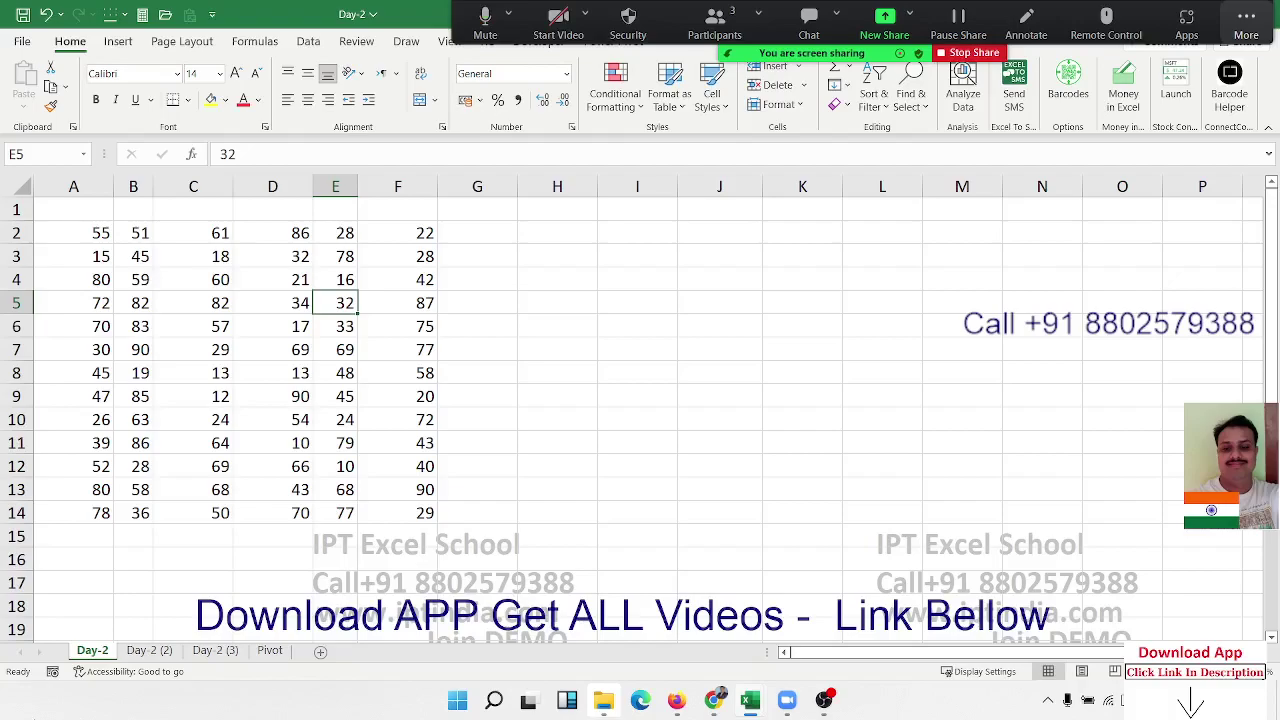
Protect Day-2 with no password and no cell selection allowed, then confirm E9 refuses edits.
{"action": "left_click", "coordinate": [548, 284]}
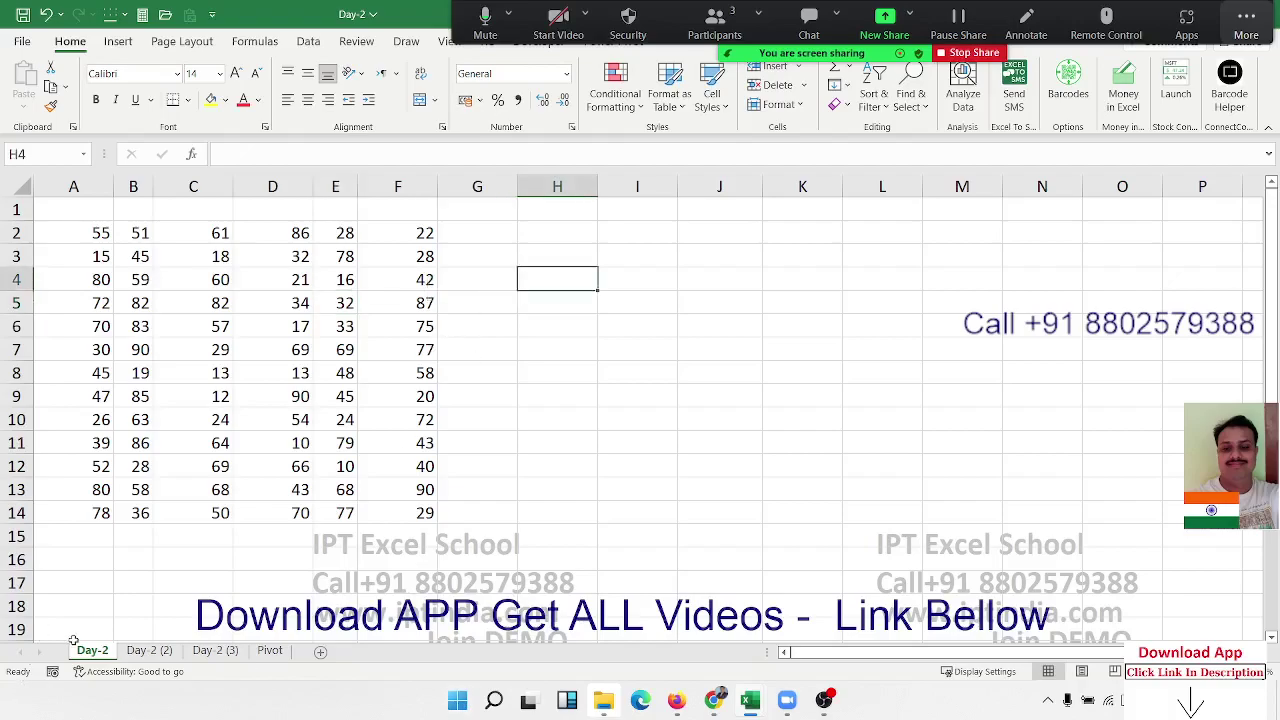
{"action": "right_click", "coordinate": [103, 656]}
{"action": "left_click", "coordinate": [150, 538]}
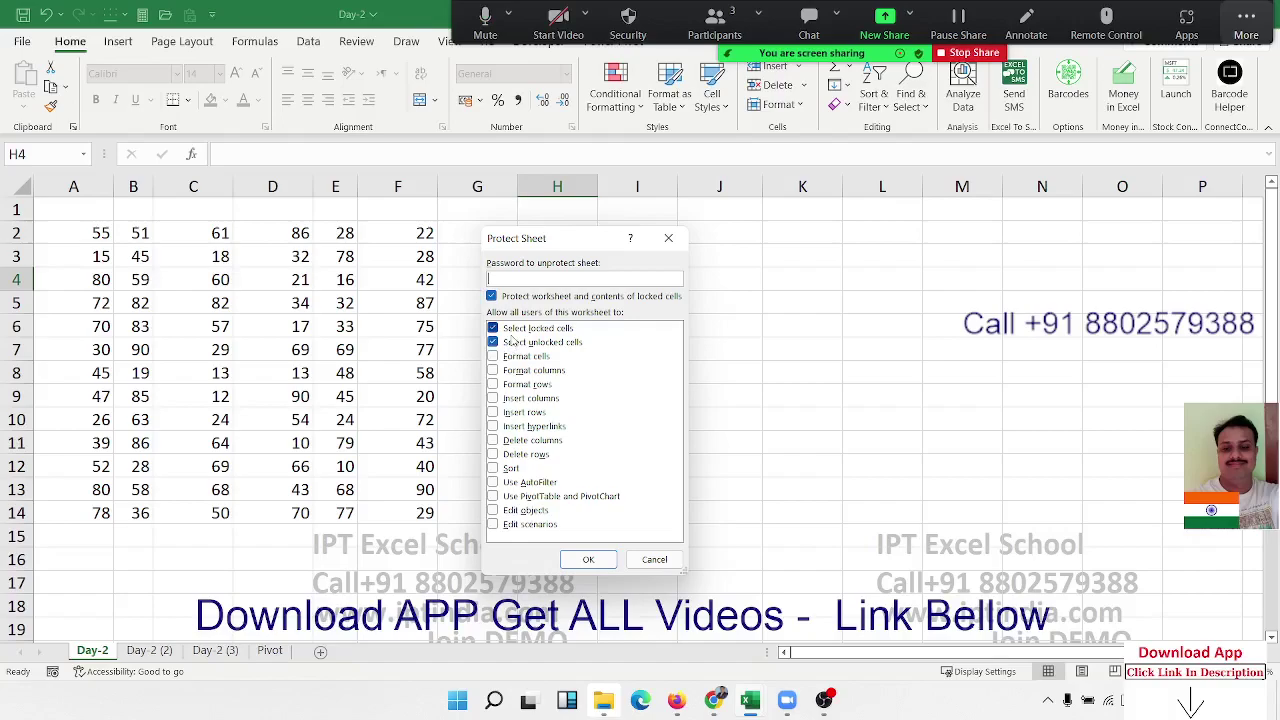
{"action": "left_click", "coordinate": [494, 343]}
{"action": "left_click", "coordinate": [611, 560]}
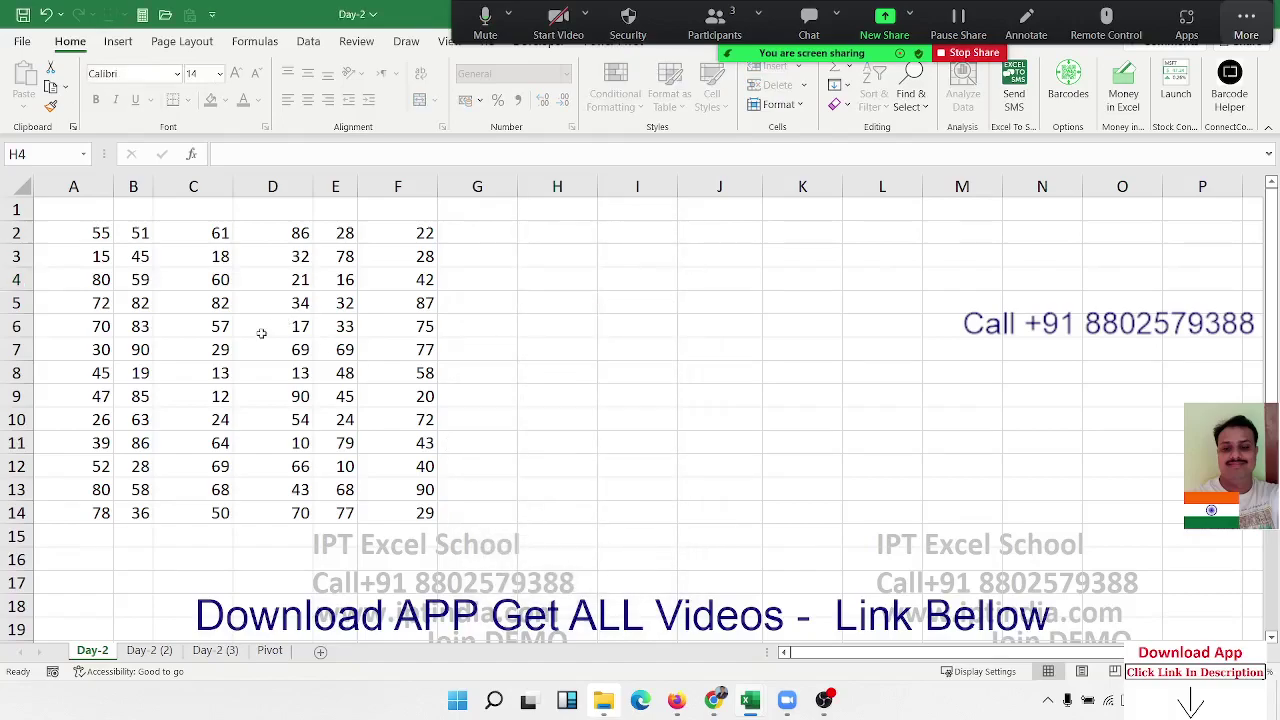
{"action": "double_click", "coordinate": [335, 396]}
{"action": "key", "text": "Return"}
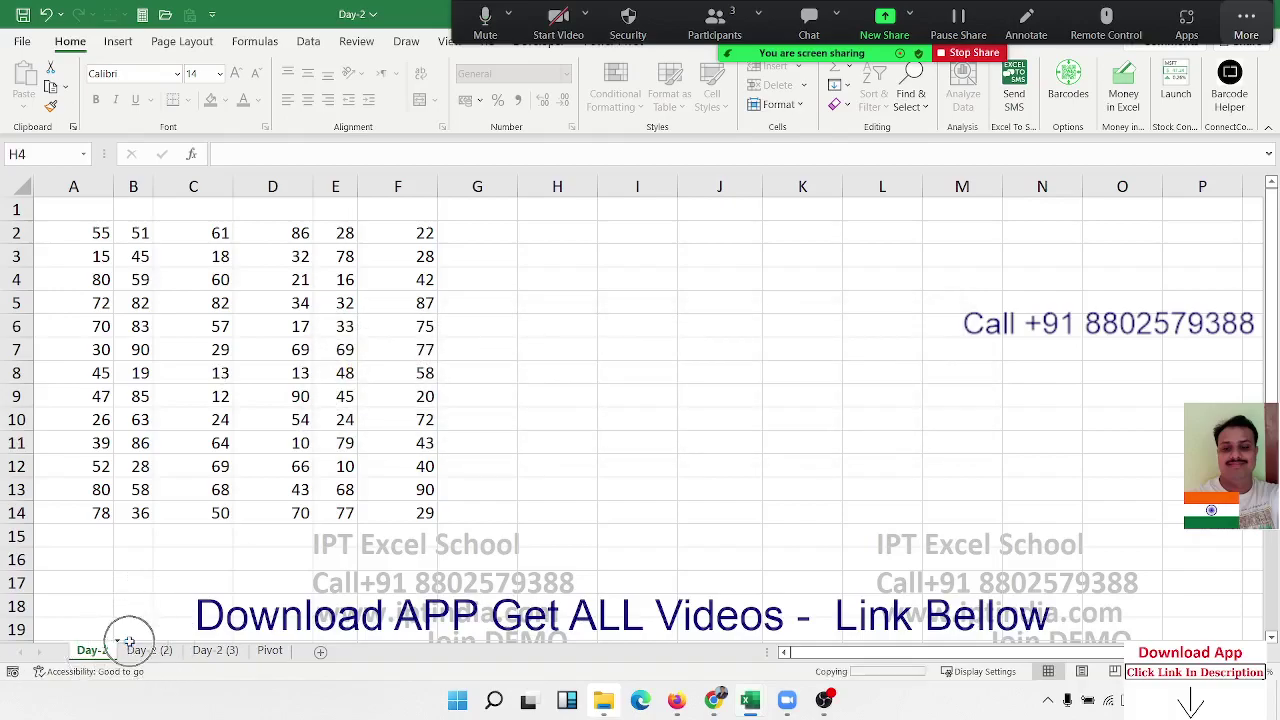
Copy the Day-2 sheet as Day-2 (4) and unprotect the copy.
{"action": "left_click_drag", "start_coordinate": [124, 643], "coordinate": [126, 650]}
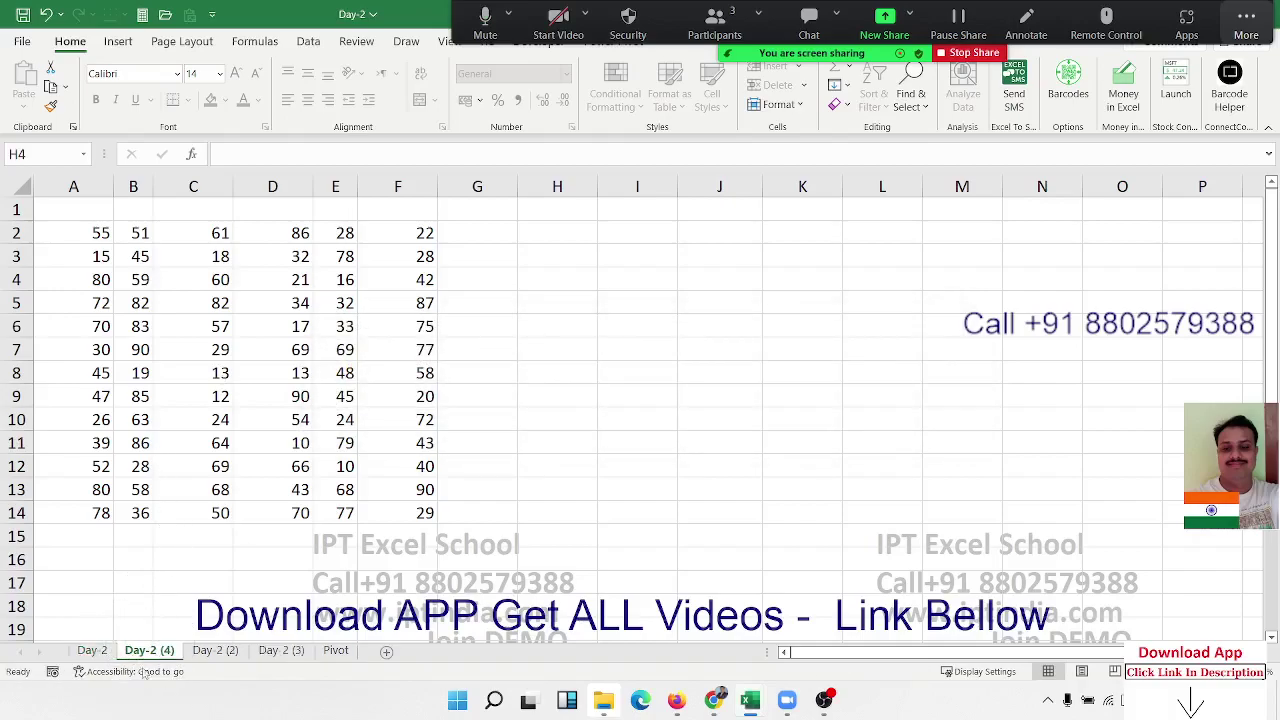
{"action": "right_click", "coordinate": [153, 650]}
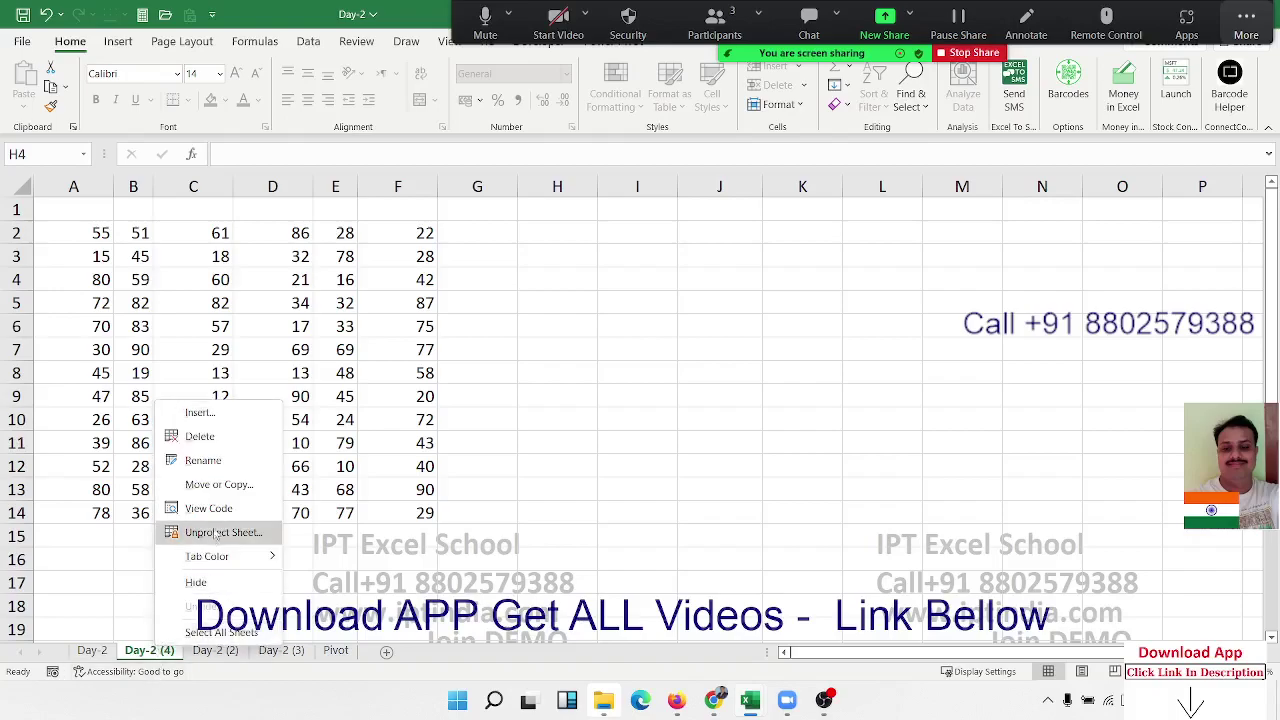
{"action": "left_click", "coordinate": [222, 532]}
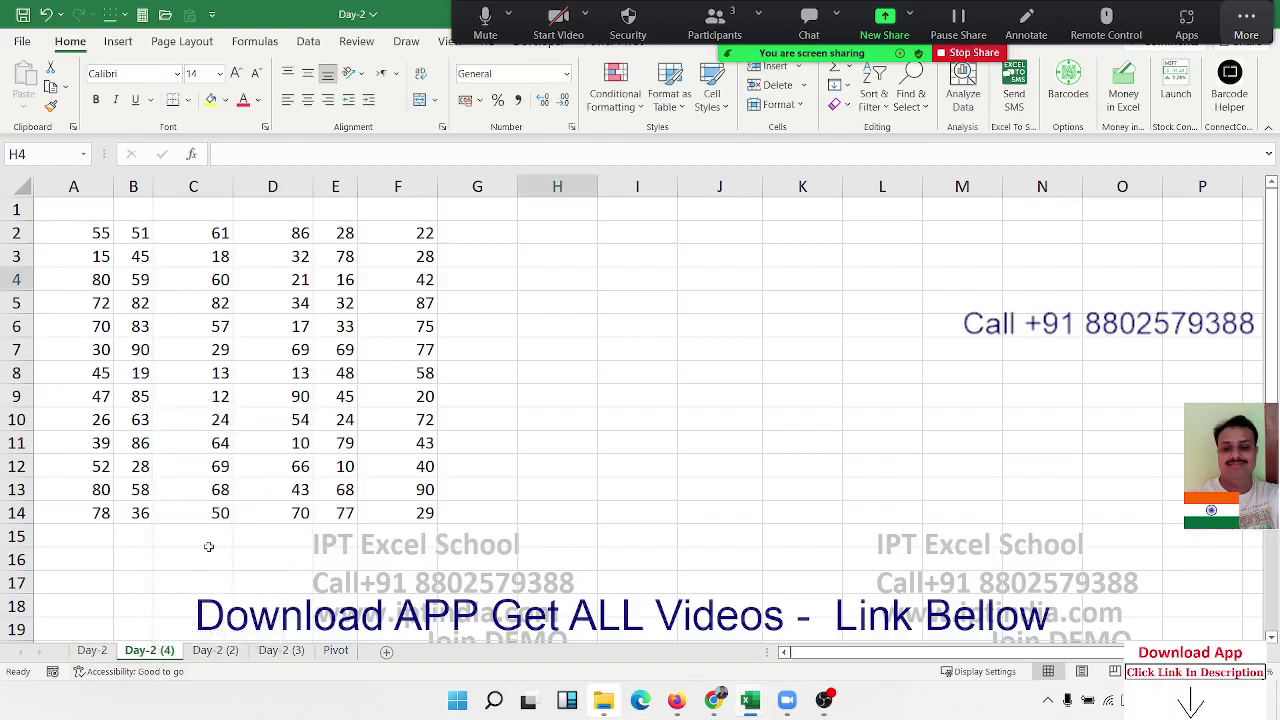
Clear the numbers in A2:F14 on Day-2 (4).
{"action": "left_click", "coordinate": [333, 530]}
{"action": "left_click_drag", "start_coordinate": [428, 513], "coordinate": [101, 234]}
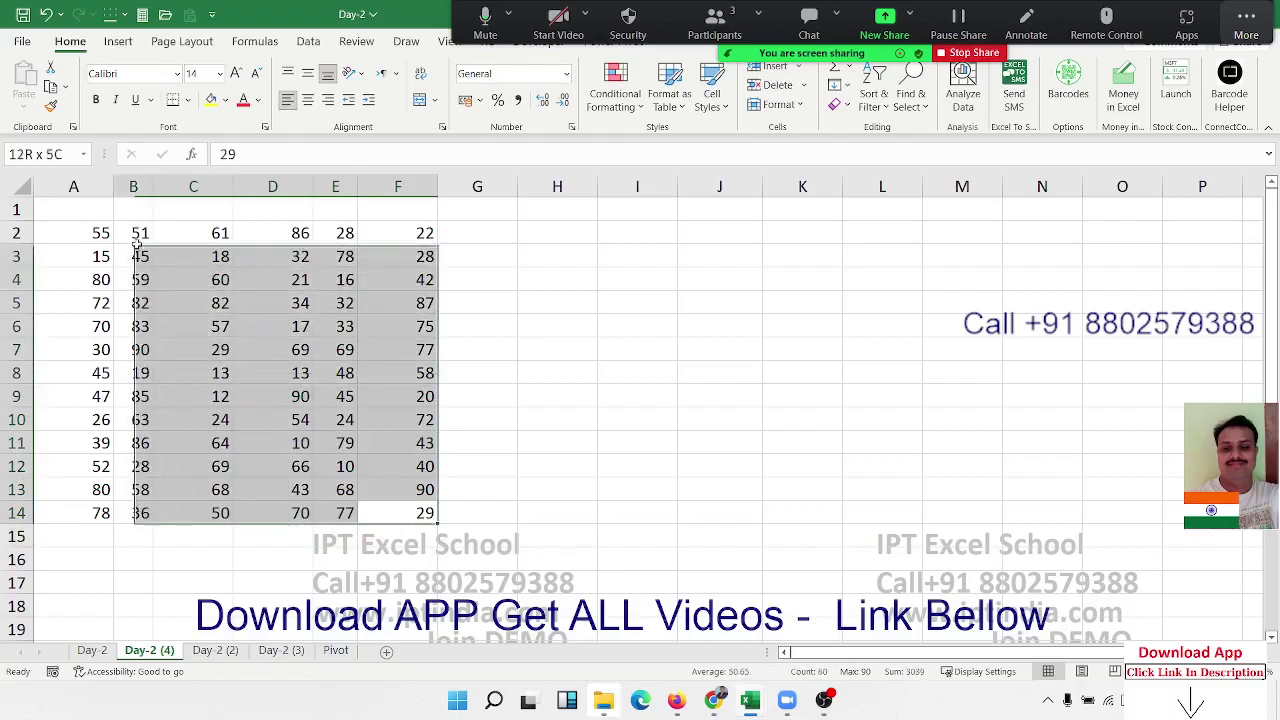
{"action": "key", "text": "Delete"}
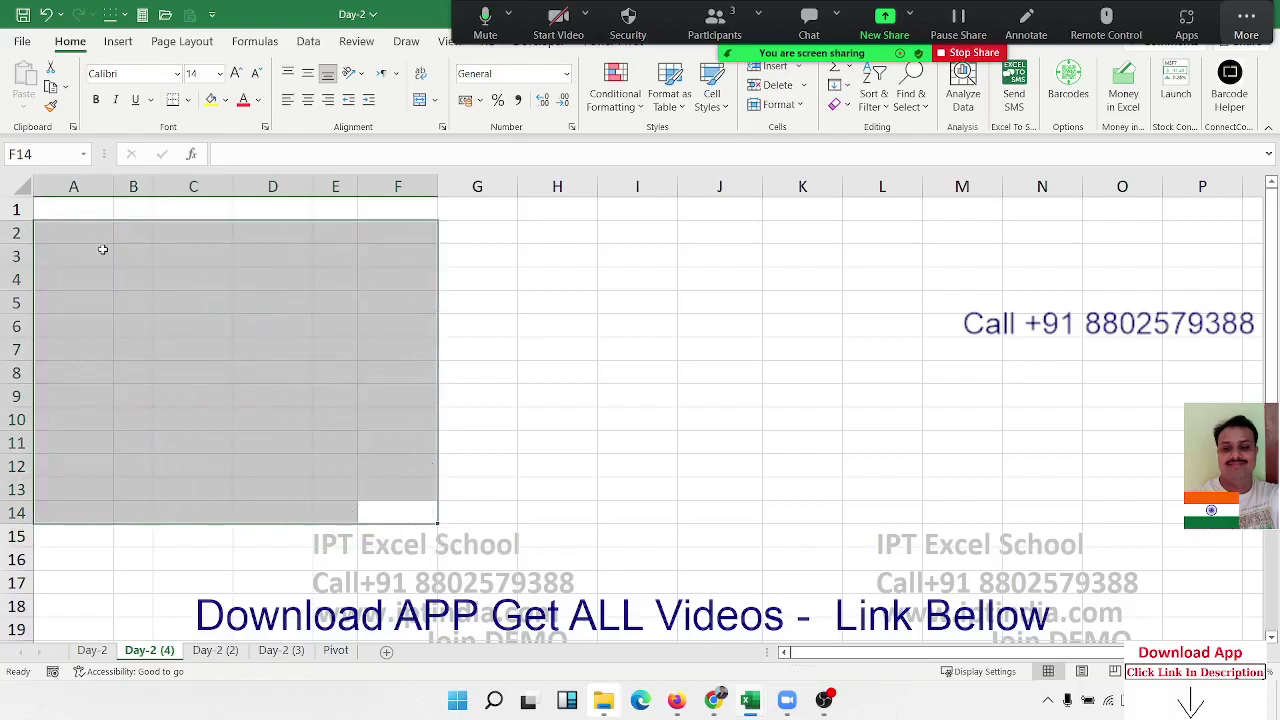
Fill cells B2:F9 with yellow.
{"action": "mouse_move", "coordinate": [134, 237]}
{"action": "left_mouse_down"}
{"action": "mouse_move", "coordinate": [226, 268]}
{"action": "mouse_move", "coordinate": [404, 392]}
{"action": "left_mouse_up"}
{"action": "left_click", "coordinate": [210, 100]}
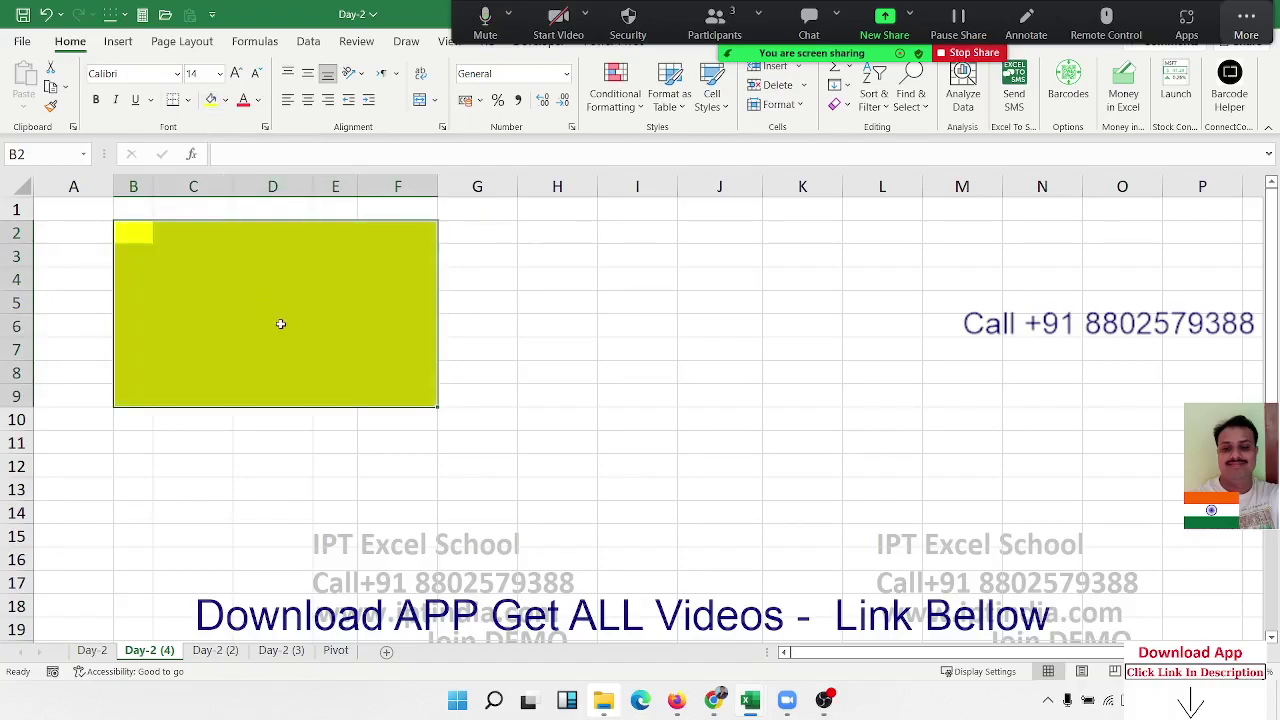
{"action": "left_click_drag", "start_coordinate": [227, 486], "coordinate": [239, 457]}
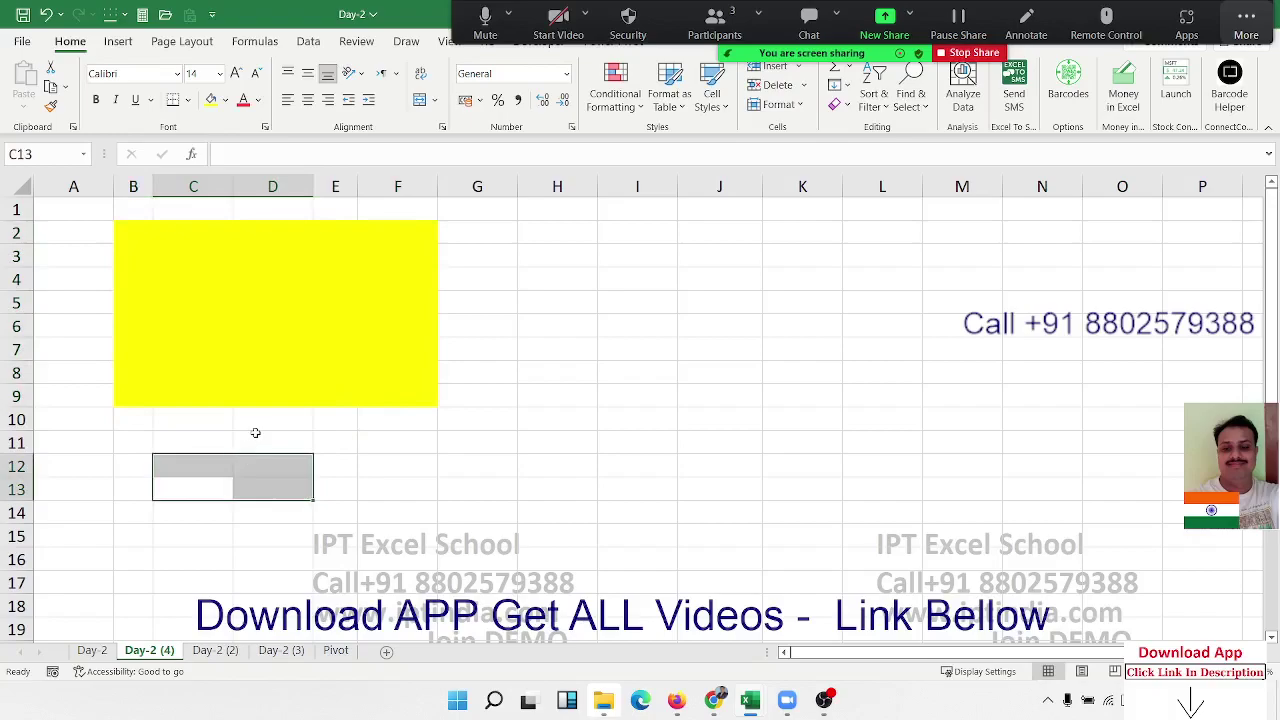
{"action": "left_click", "coordinate": [255, 440]}
{"action": "right_click", "coordinate": [170, 651]}
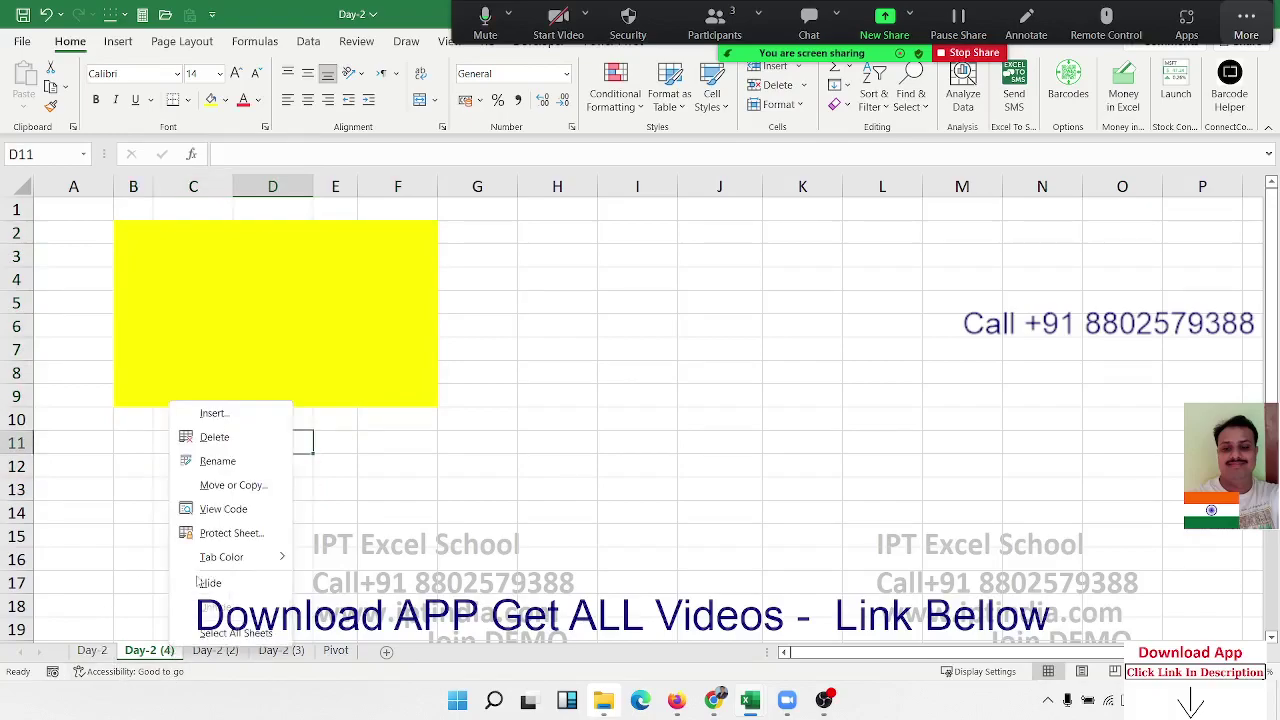
{"action": "left_click", "coordinate": [220, 531]}
{"action": "left_click", "coordinate": [170, 428]}
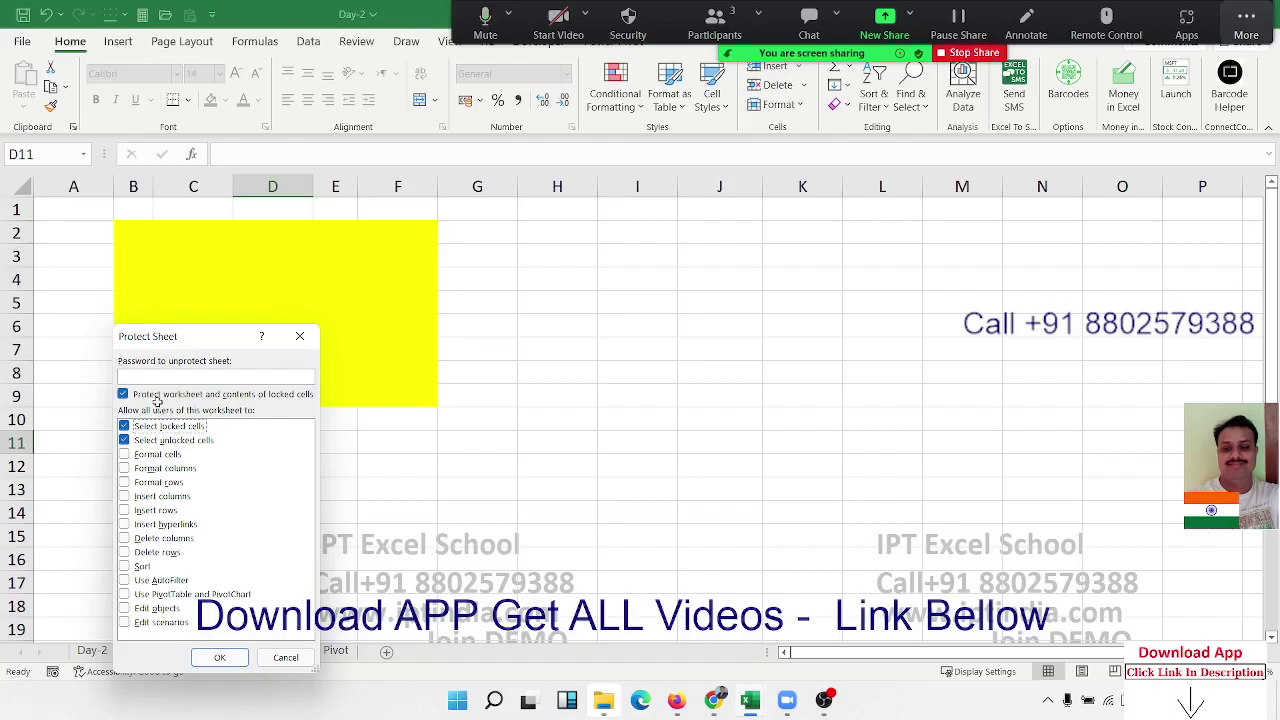
{"action": "key", "text": "Escape"}
{"action": "right_click", "coordinate": [468, 298]}
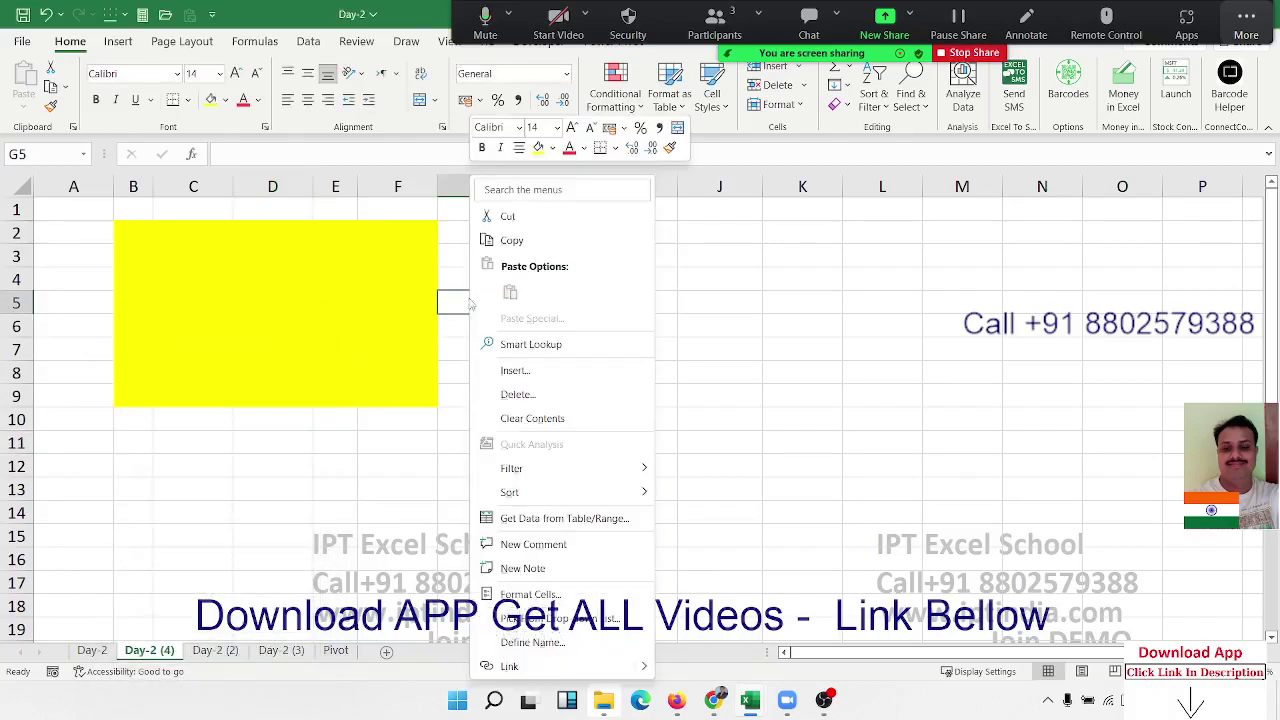
{"action": "left_click", "coordinate": [519, 596]}
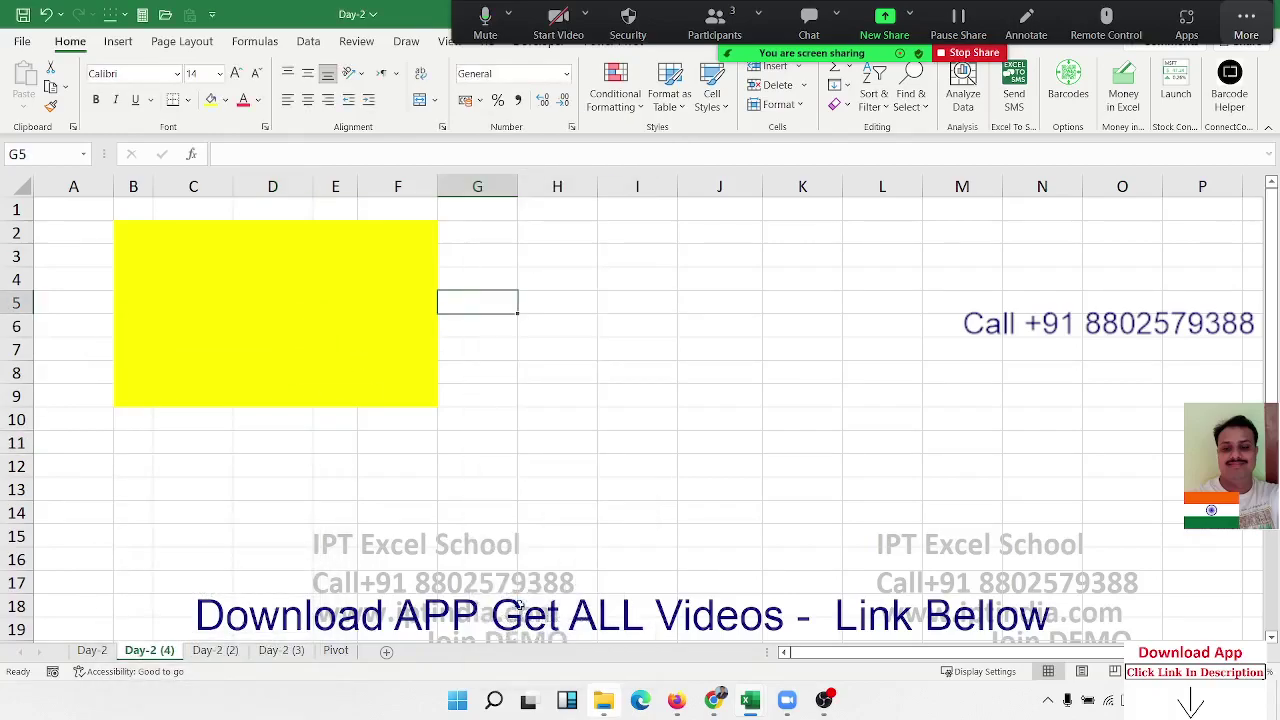
{"action": "left_click", "coordinate": [605, 297]}
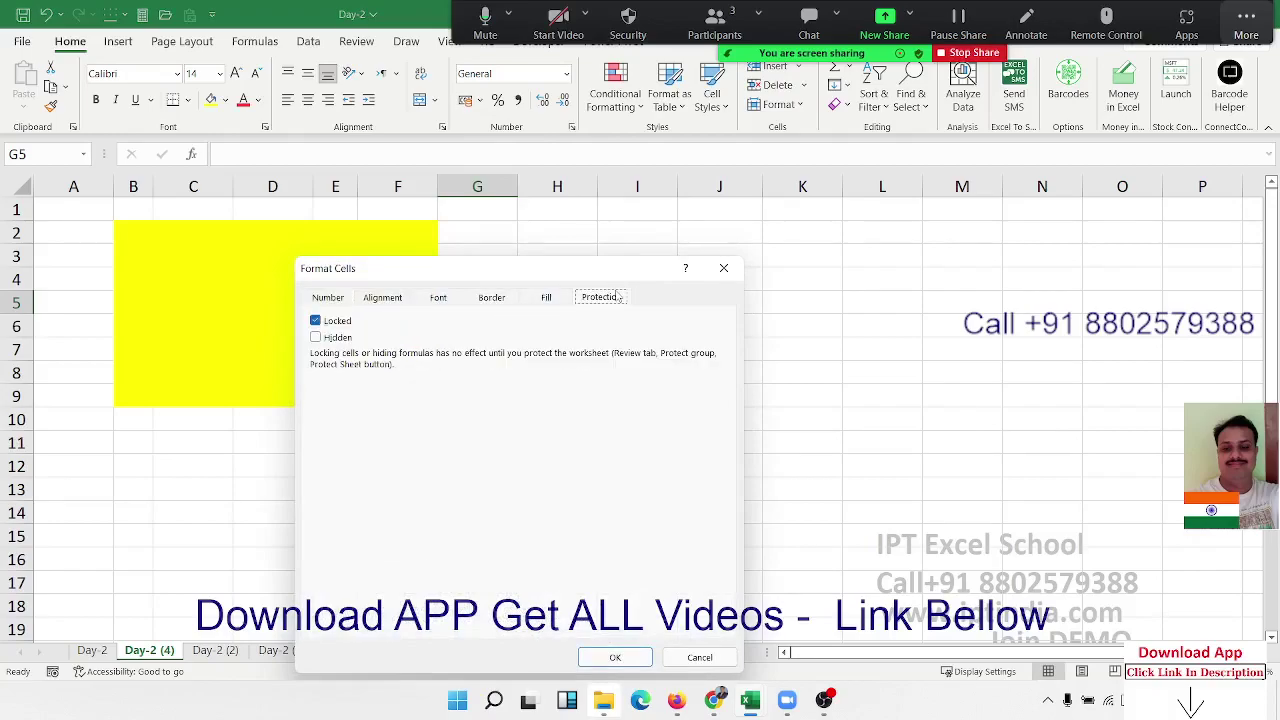
{"action": "left_click", "coordinate": [360, 330]}
Turn off the Locked protection setting for the yellow cells B2:F9.
{"action": "key", "text": "Return"}
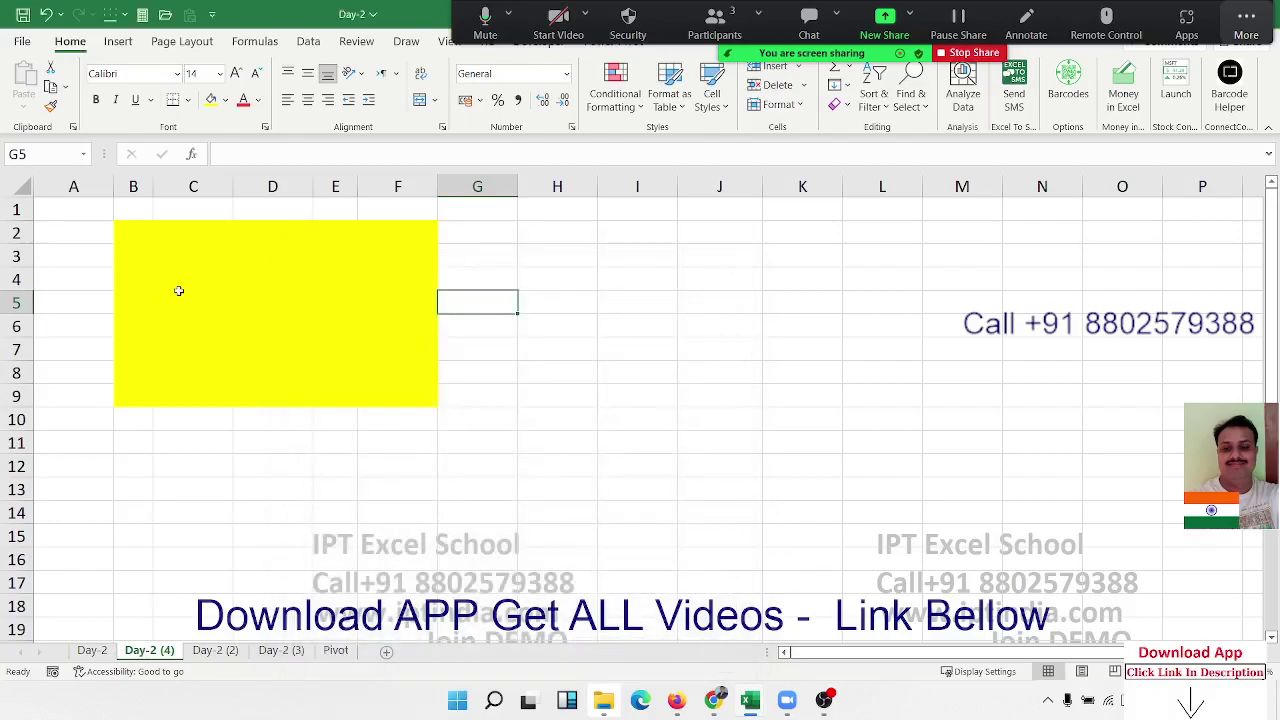
{"action": "left_click", "coordinate": [127, 225]}
{"action": "left_click_drag", "start_coordinate": [127, 225], "coordinate": [397, 388]}
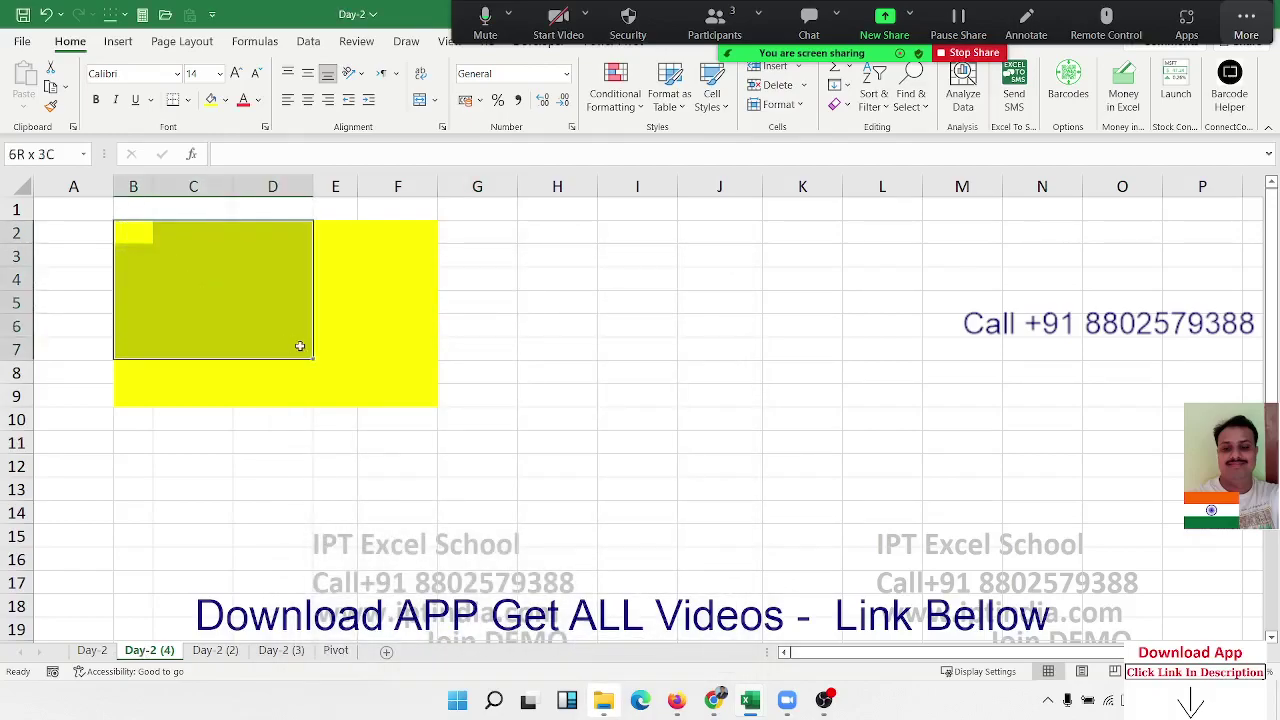
{"action": "right_click", "coordinate": [397, 368]}
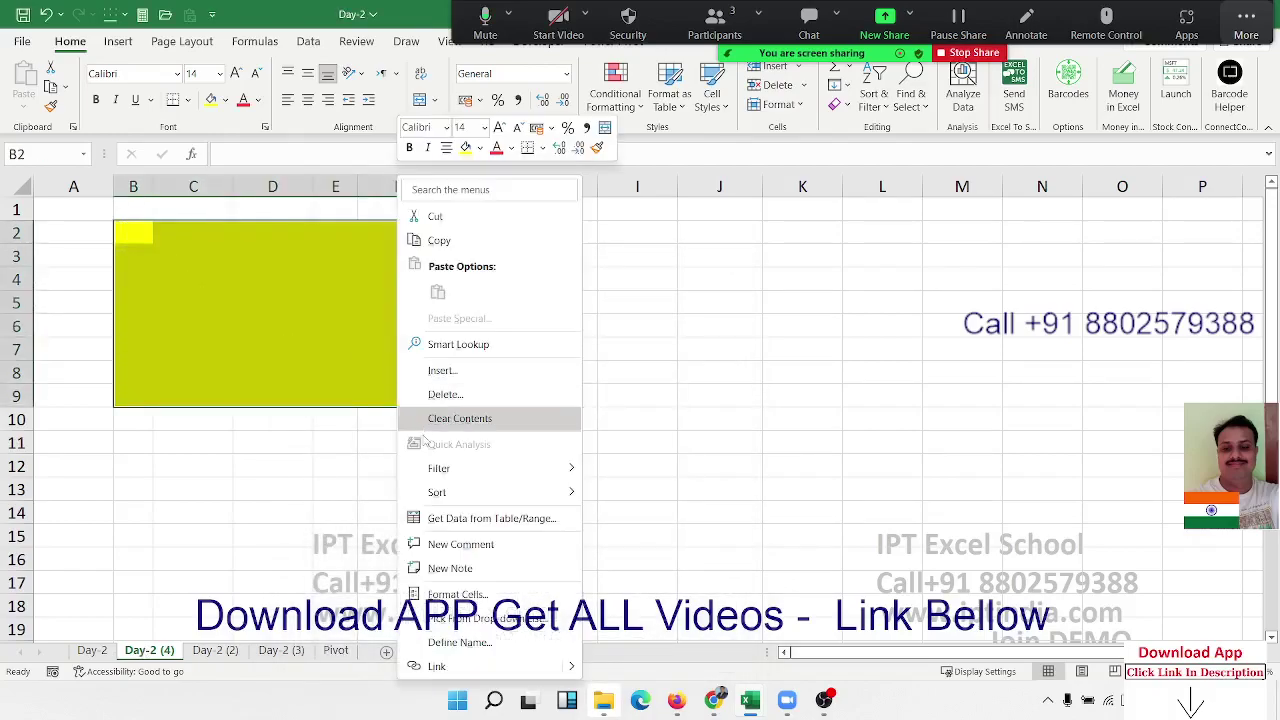
{"action": "left_click", "coordinate": [450, 594]}
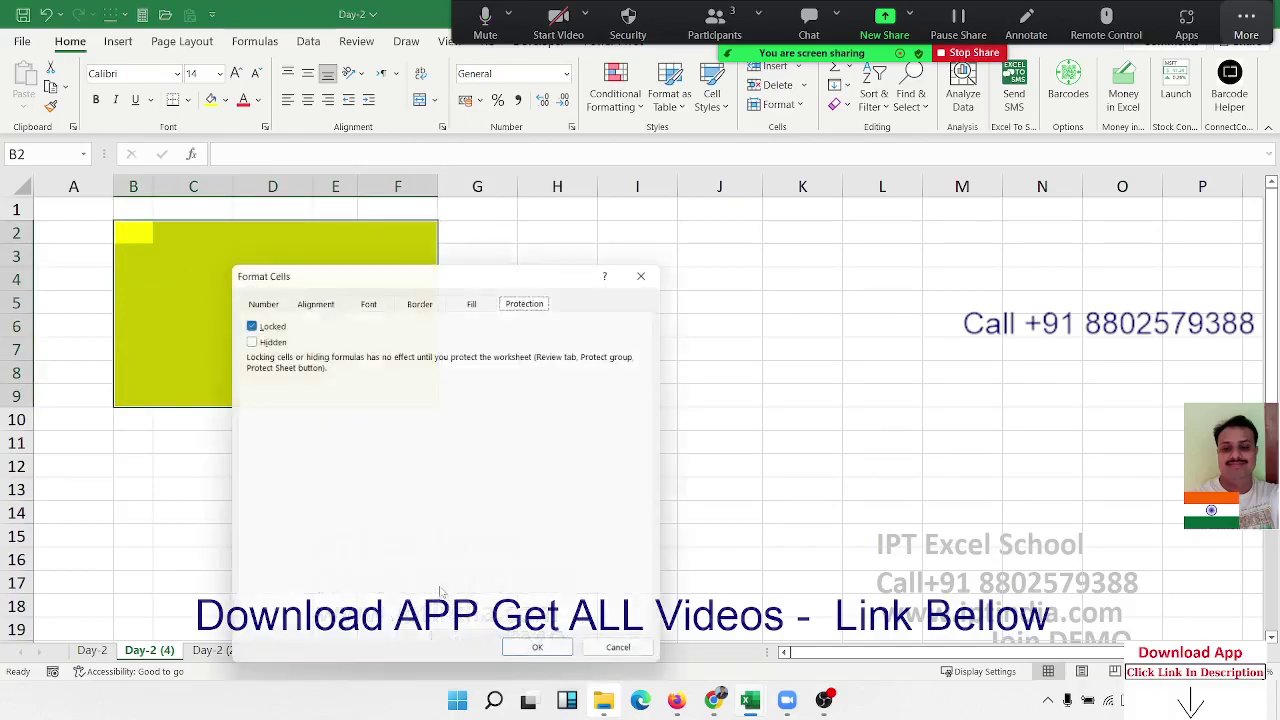
{"action": "left_click", "coordinate": [265, 322]}
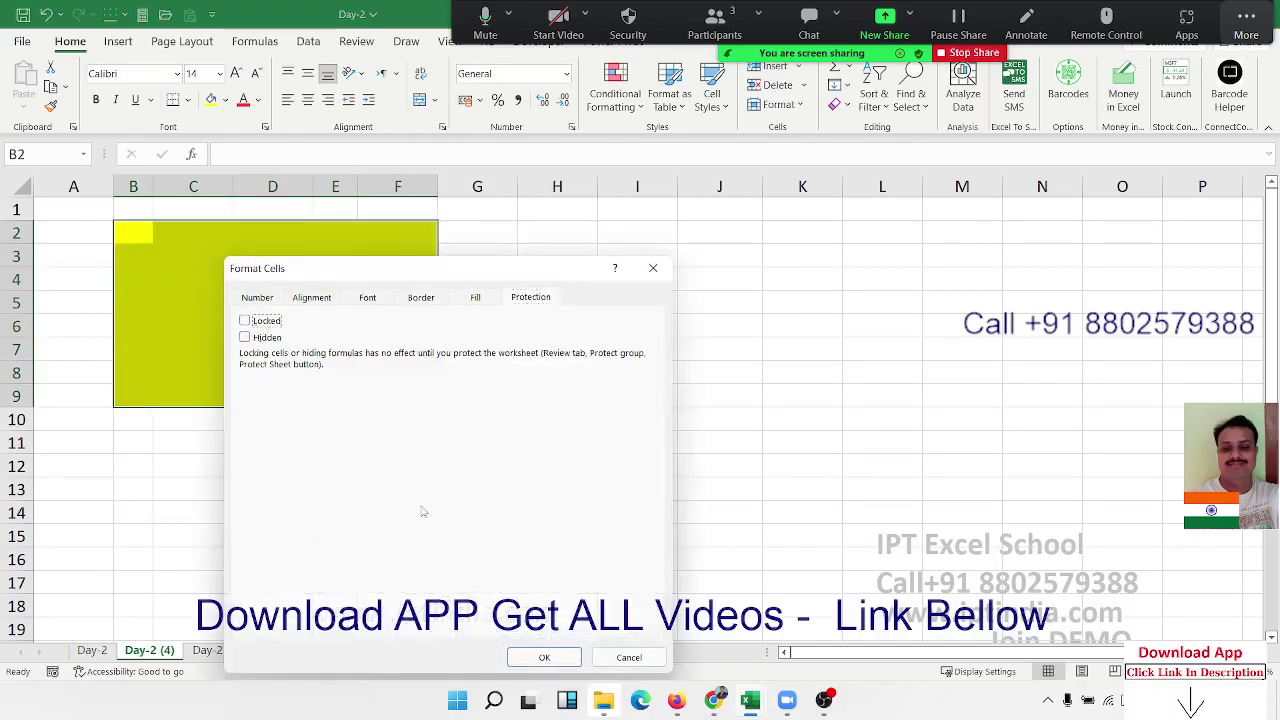
{"action": "left_click", "coordinate": [544, 657]}
{"action": "left_click", "coordinate": [255, 488]}
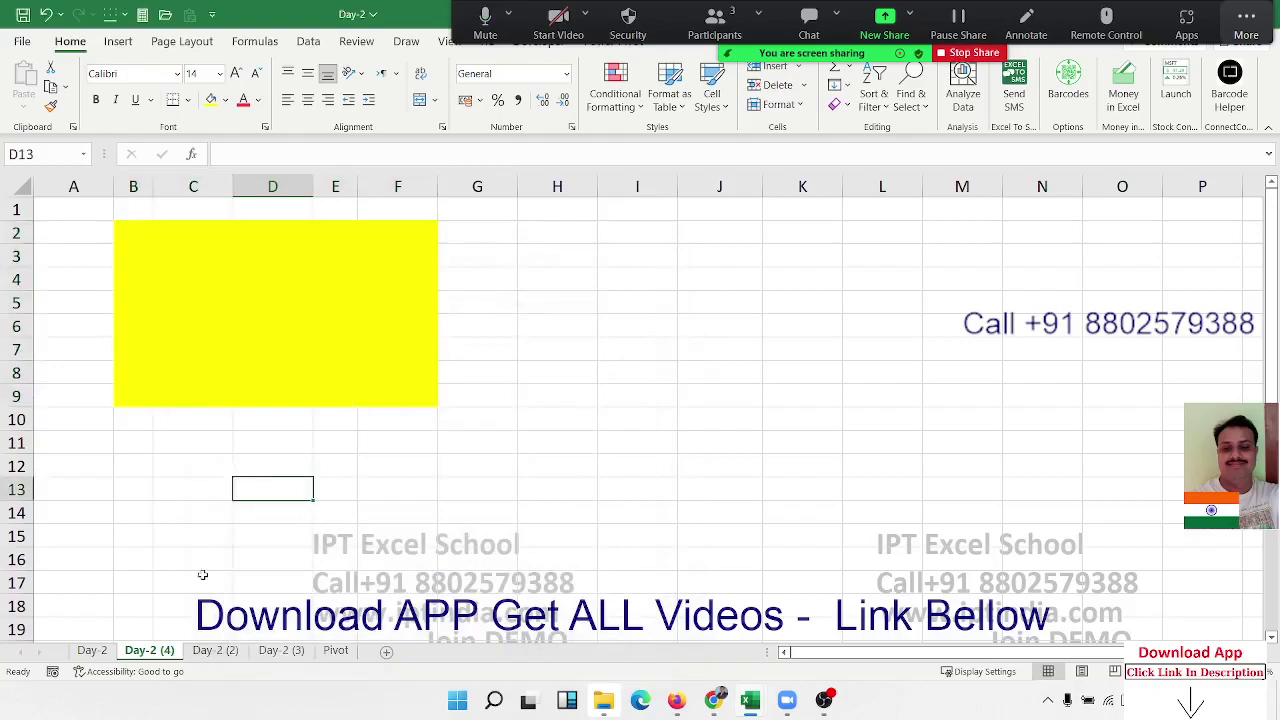
Protect Day-2 (4), allowing selection of locked and unlocked cells.
{"action": "right_click", "coordinate": [168, 651]}
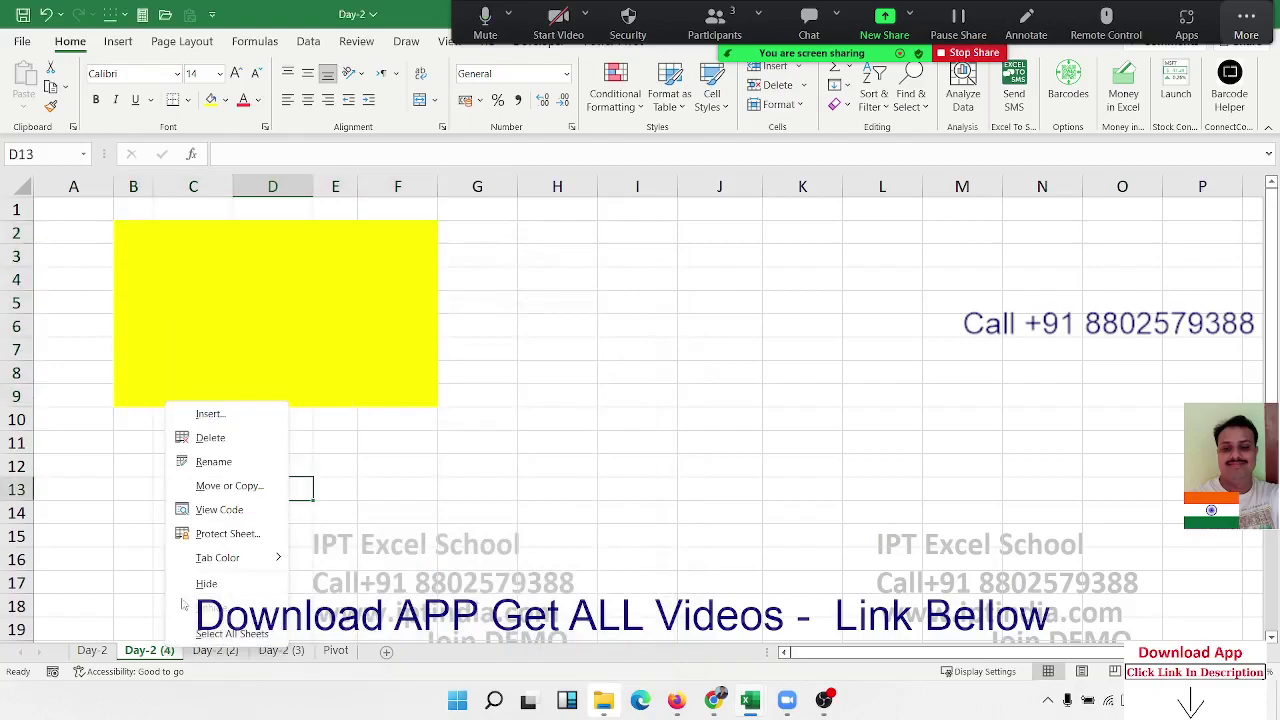
{"action": "left_click", "coordinate": [215, 534]}
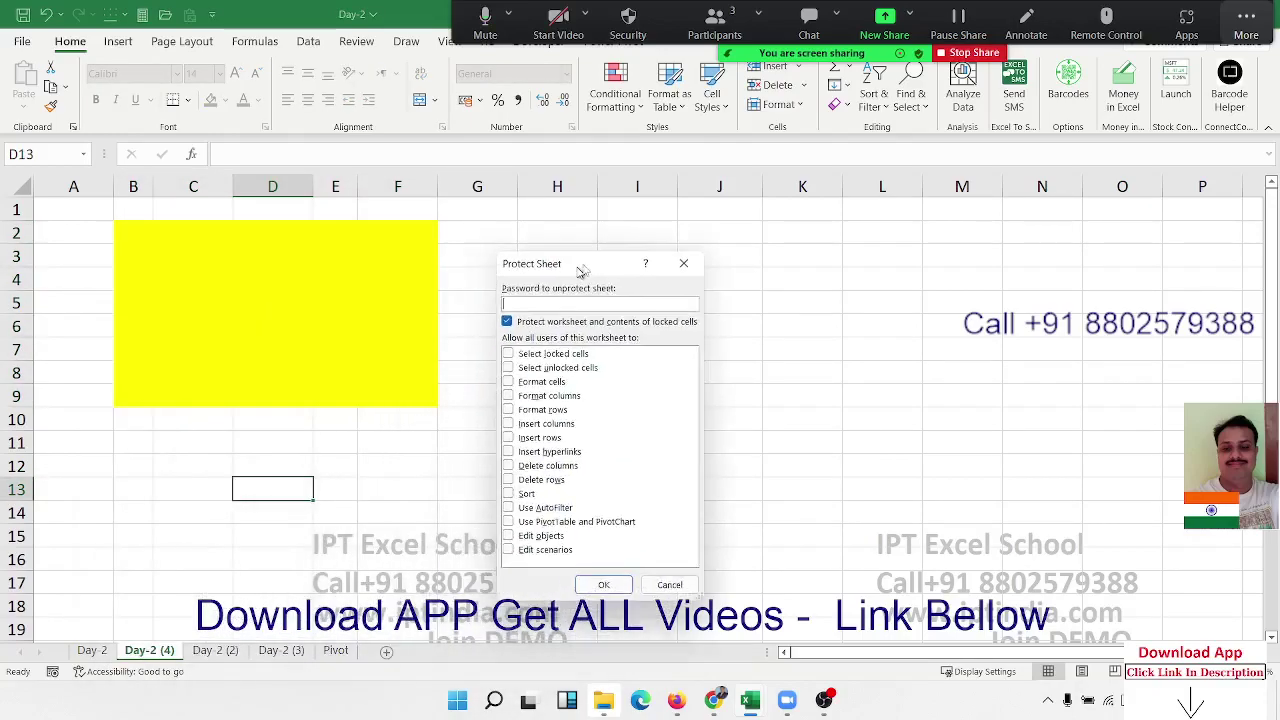
{"action": "left_click", "coordinate": [536, 342]}
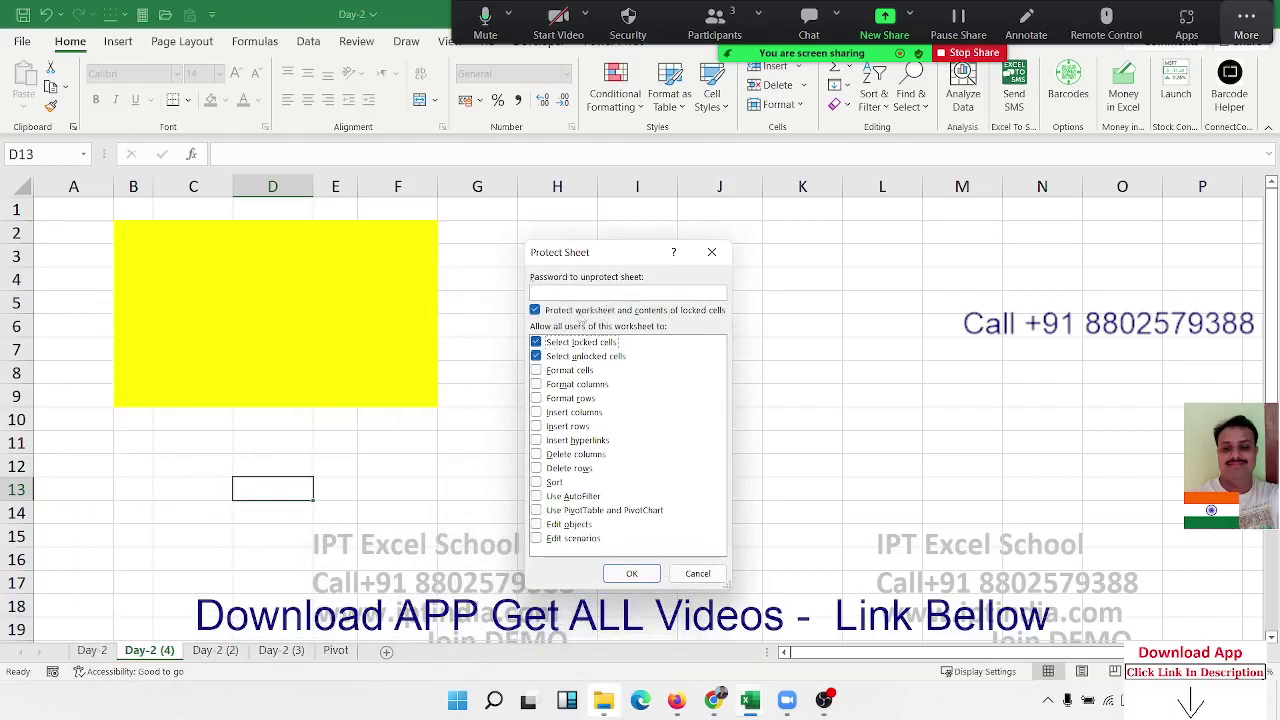
{"action": "left_click", "coordinate": [631, 573]}
Test protection: H5 is refused, while C5 accepts 'dfg' and D7 accepts 'fg'.
{"action": "double_click", "coordinate": [594, 313]}
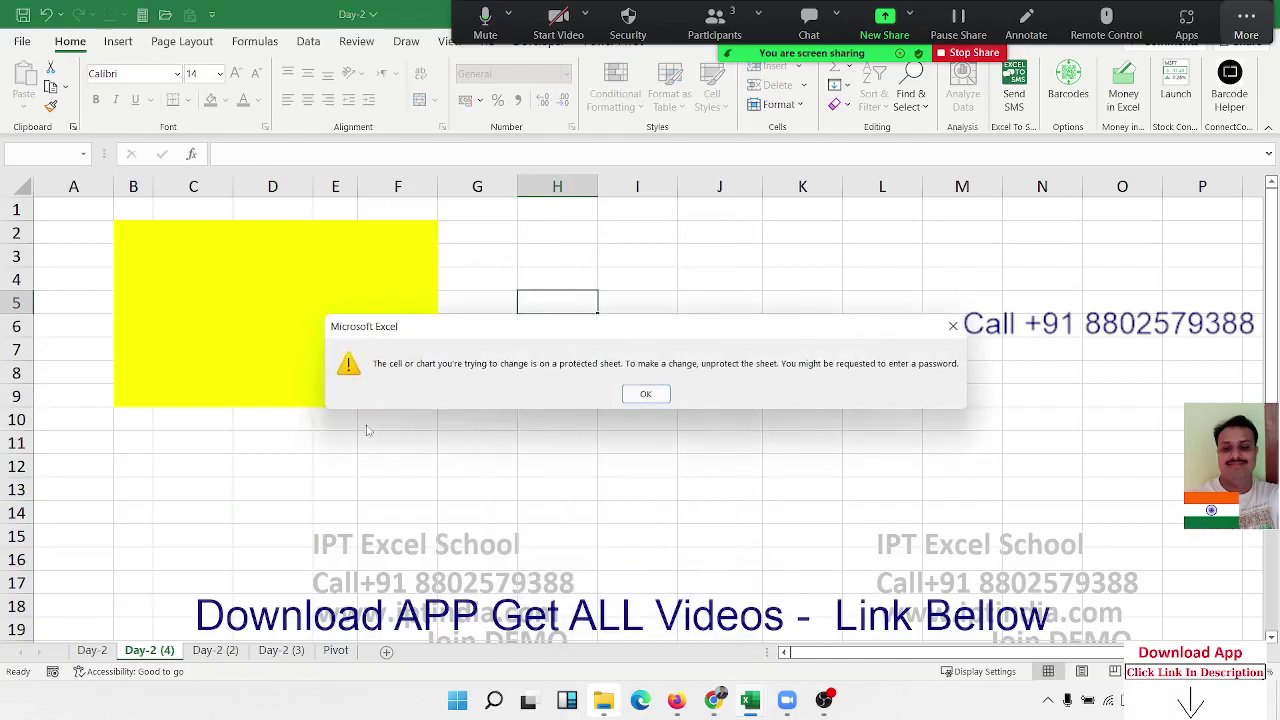
{"action": "key", "text": "Return"}
{"action": "left_click", "coordinate": [223, 300]}
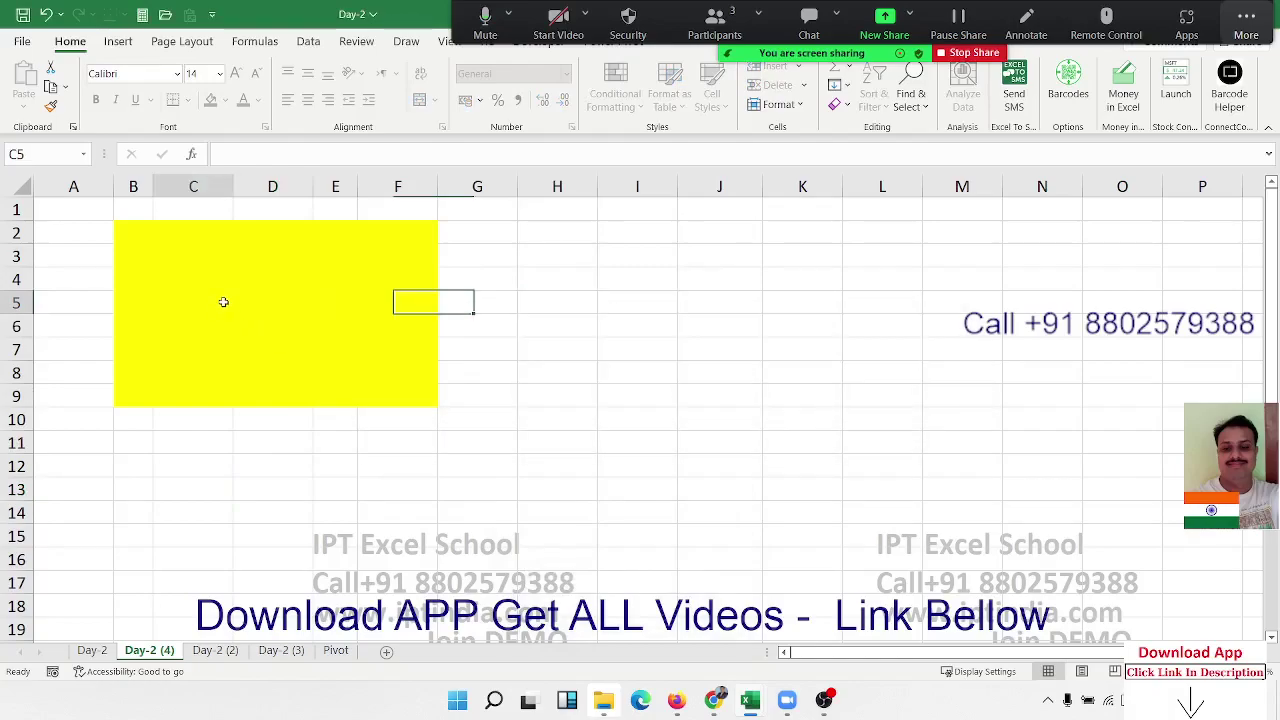
{"action": "type", "text": "dfg"}
{"action": "left_click", "coordinate": [228, 404]}
{"action": "left_click", "coordinate": [252, 347]}
{"action": "type", "text": "fg"}
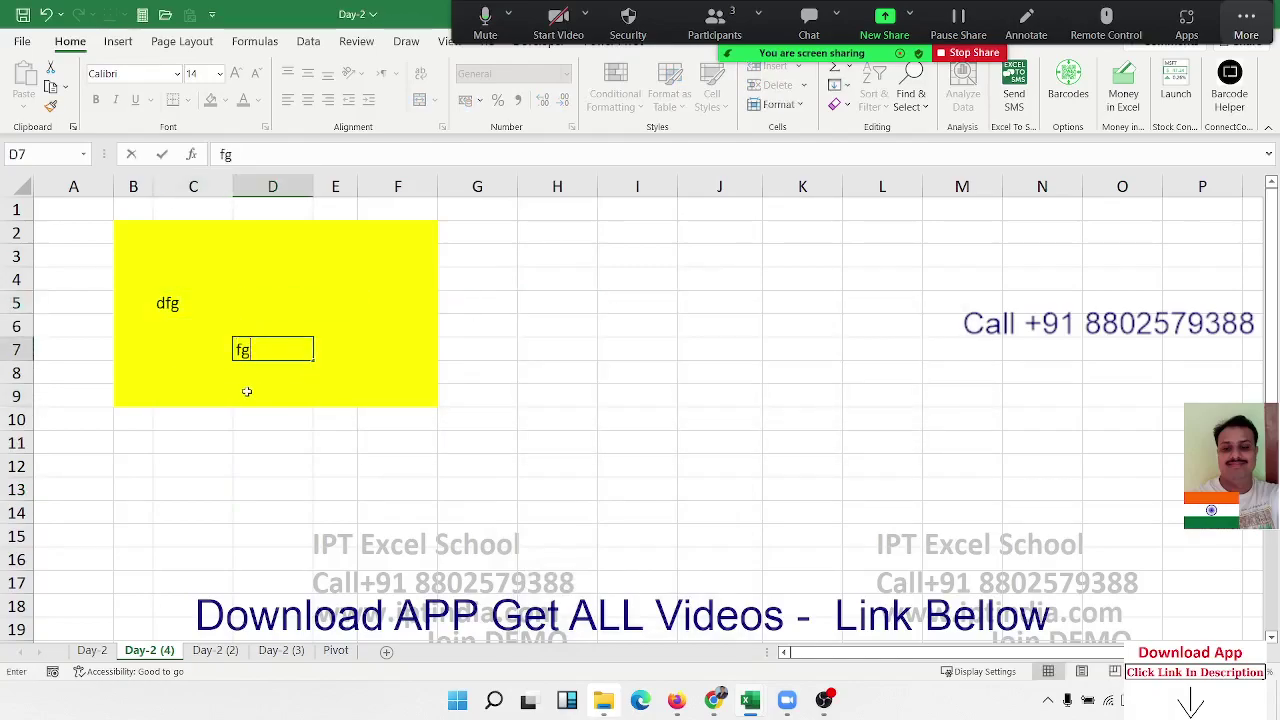
{"action": "left_click", "coordinate": [237, 397]}
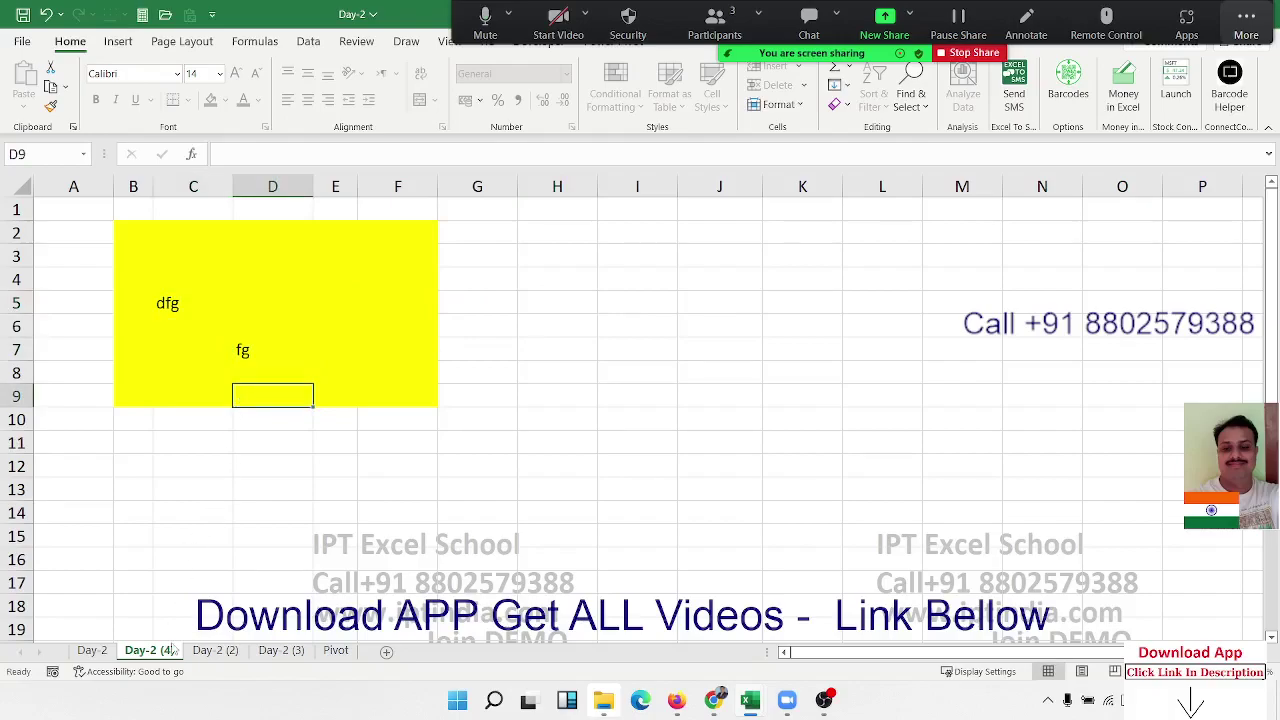
Copy the sheet as unprotected Day-2 (5) and delete columns A through I.
{"action": "left_click_drag", "start_coordinate": [202, 643], "coordinate": [205, 645]}
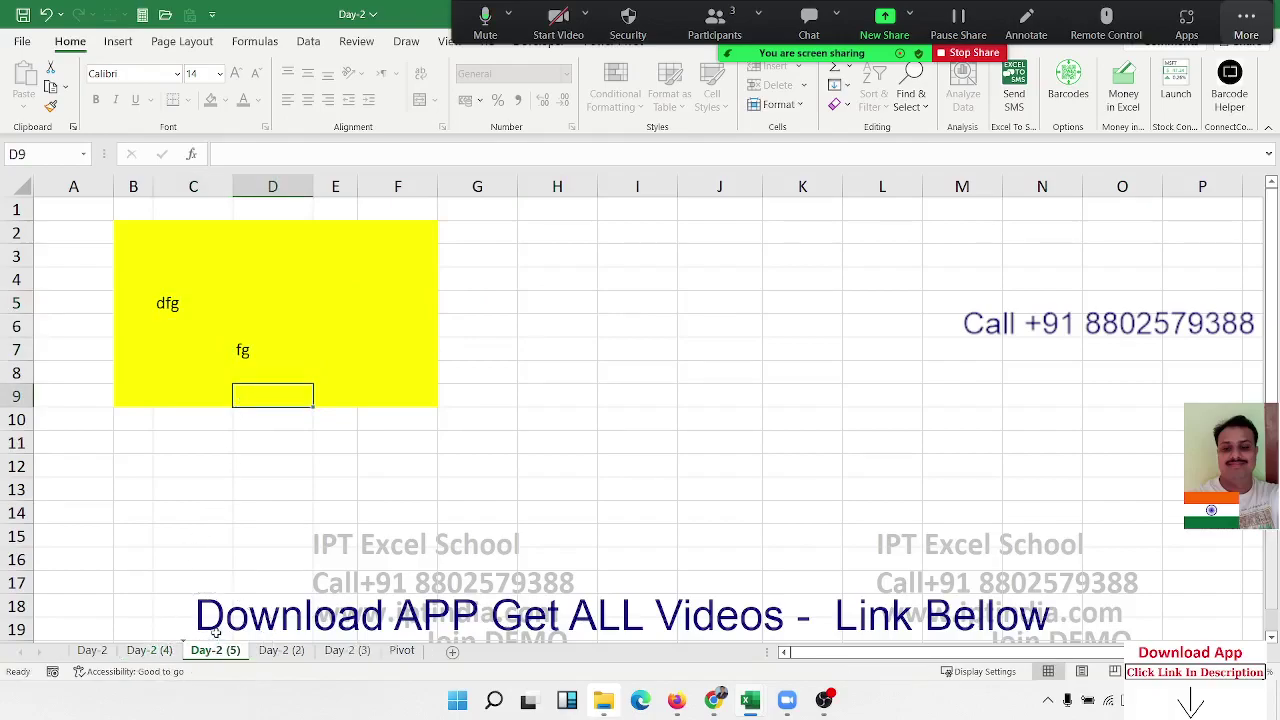
{"action": "right_click", "coordinate": [233, 655]}
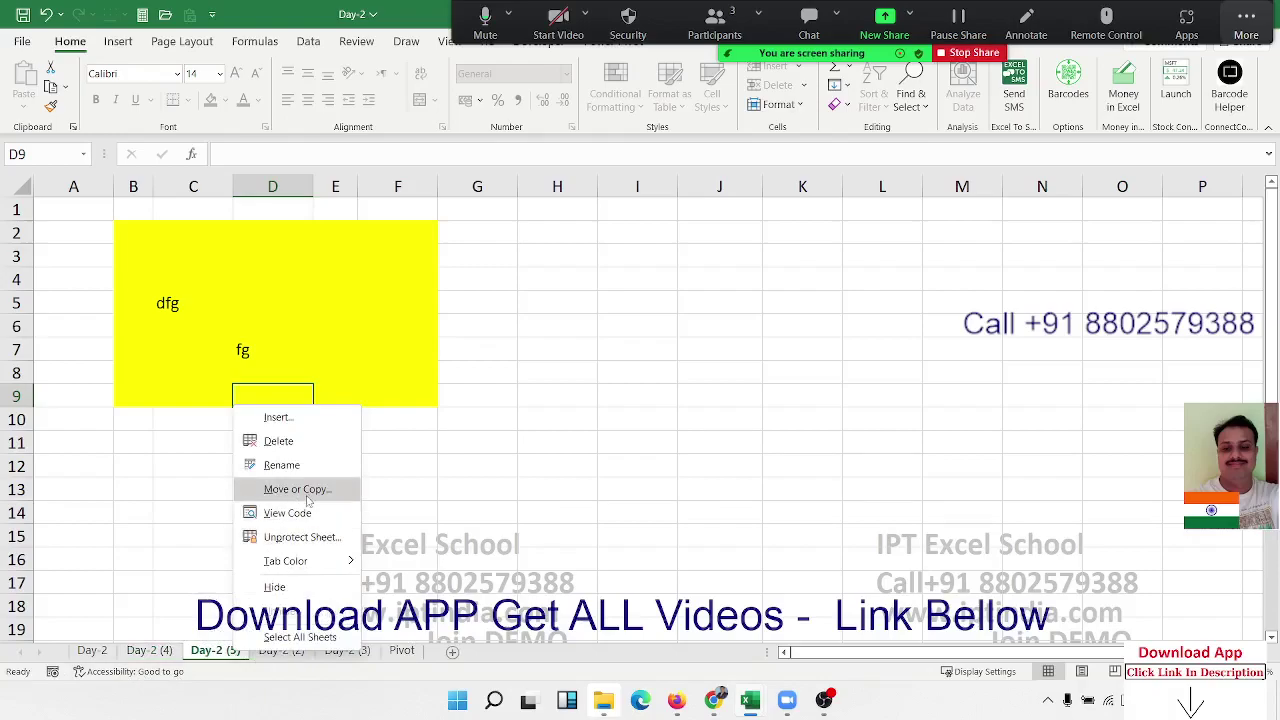
{"action": "left_click", "coordinate": [297, 540]}
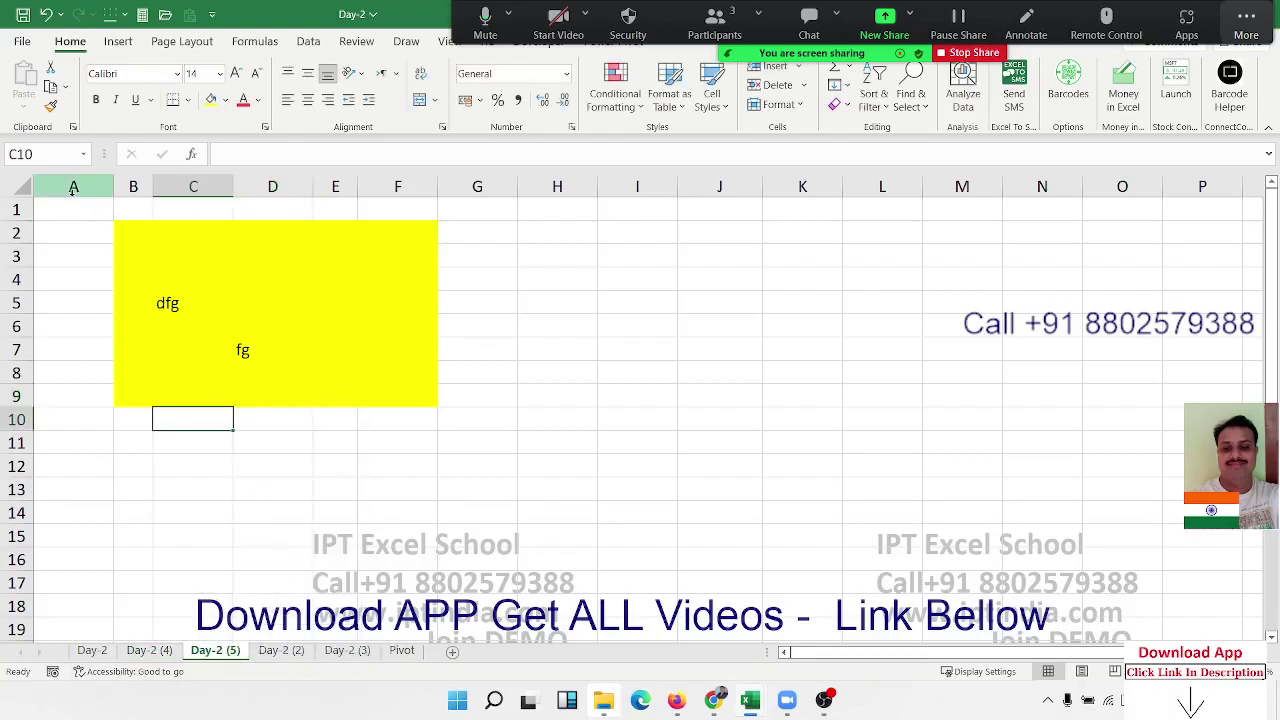
{"action": "left_click_drag", "start_coordinate": [74, 187], "coordinate": [630, 265]}
{"action": "key", "text": "ctrl+minus"}
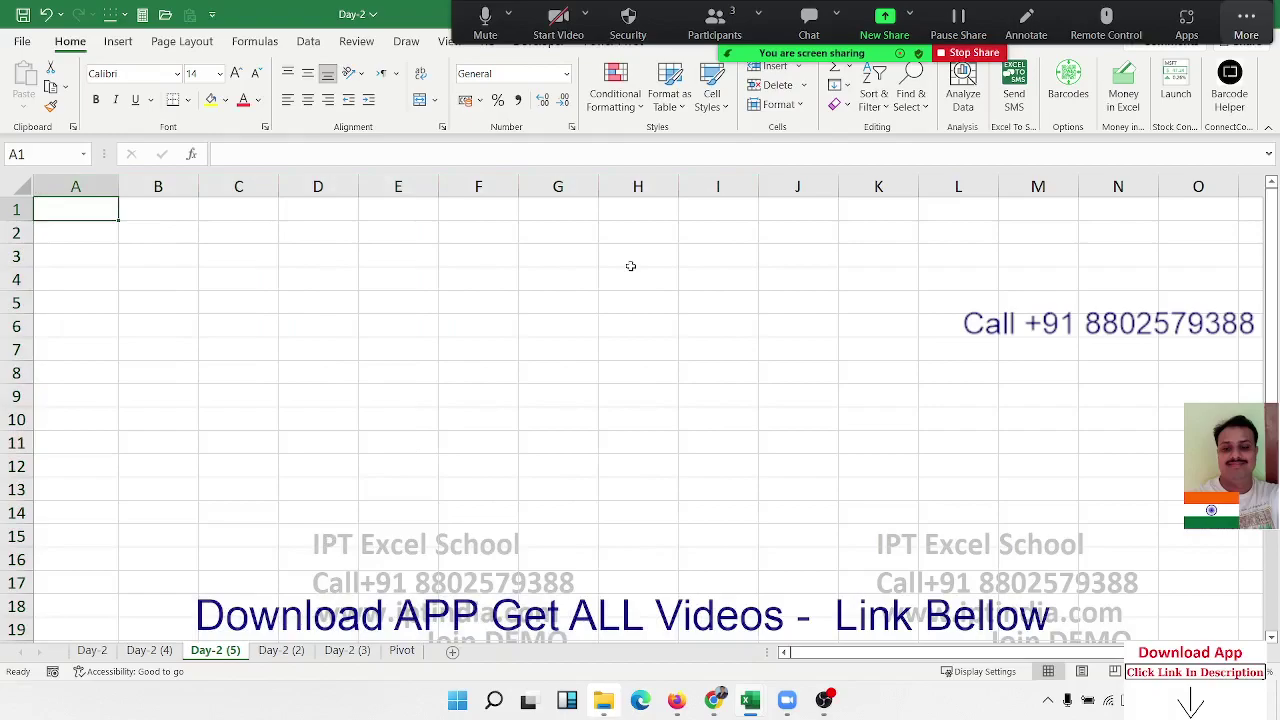
Enter headers Name, Qty, MRP, Amt and GST in A1:E1.
{"action": "type", "text": "Name"}
{"action": "key", "text": "Tab"}
{"action": "type", "text": "Q"}
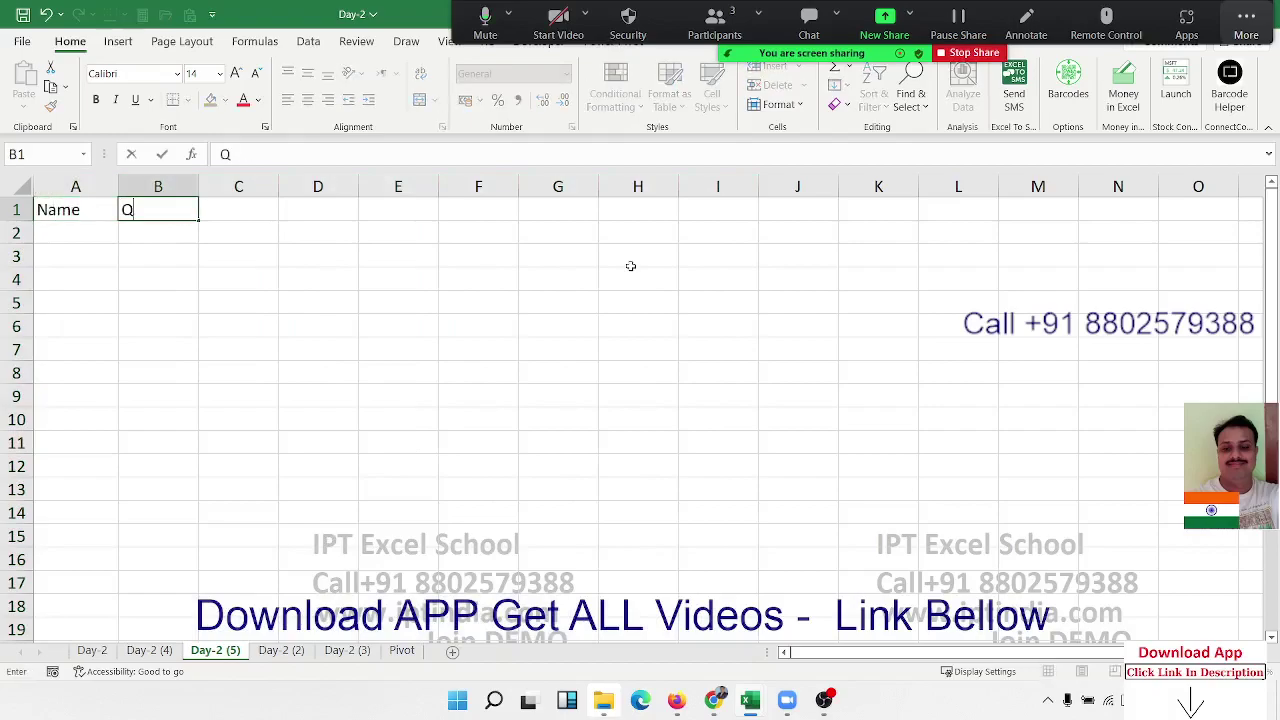
{"action": "type", "text": "ty"}
{"action": "key", "text": "Tab"}
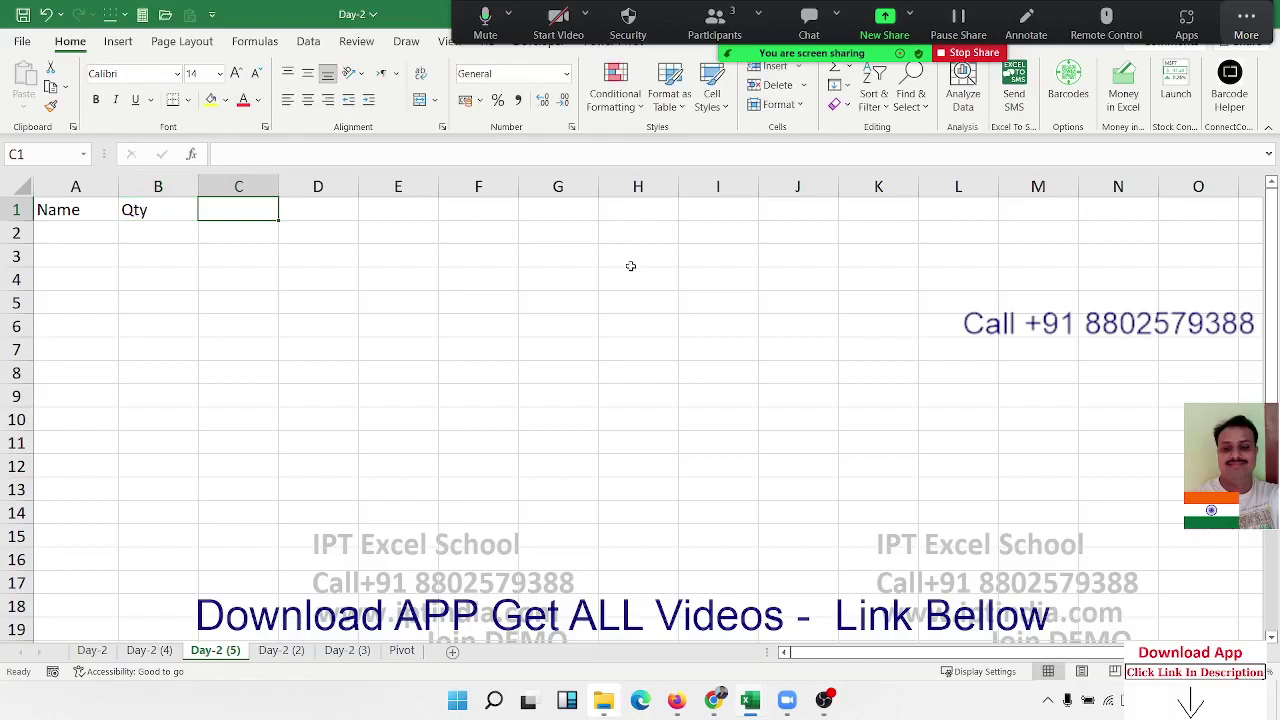
{"action": "type", "text": "MRP"}
{"action": "key", "text": "Tab"}
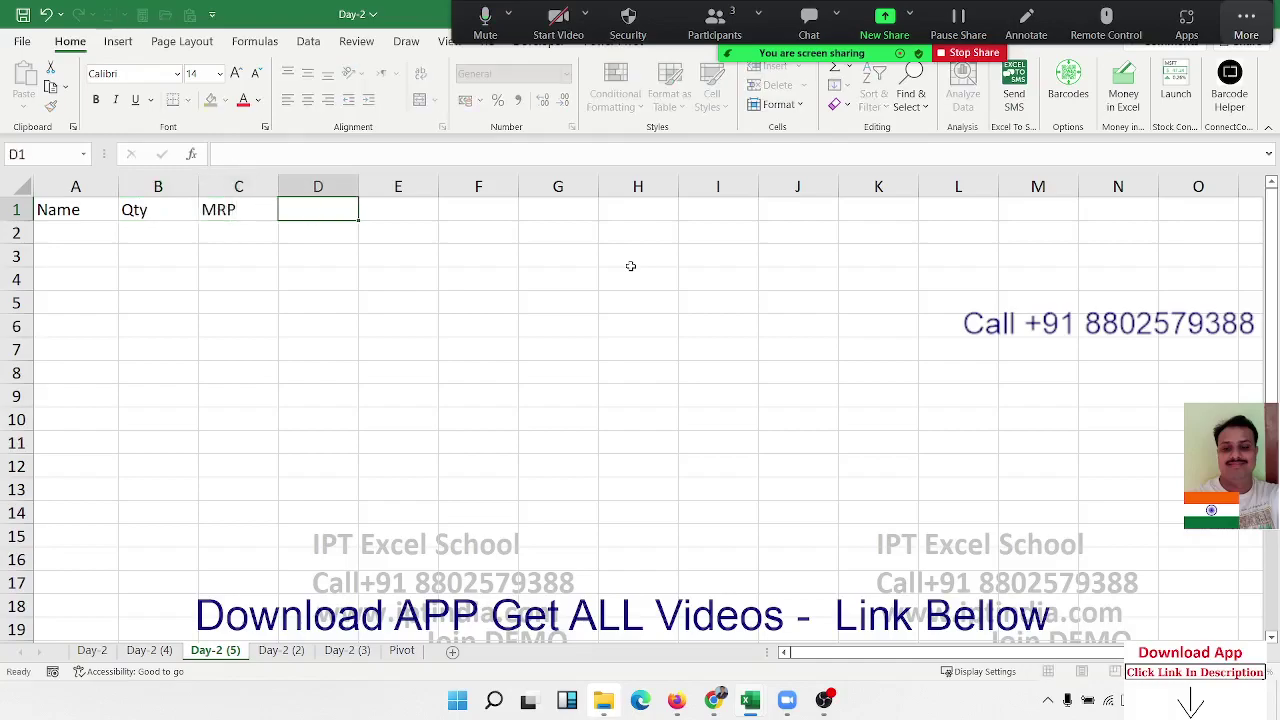
{"action": "type", "text": "Amt"}
{"action": "key", "text": "Tab"}
{"action": "type", "text": "GST"}
{"action": "key", "text": "Tab"}
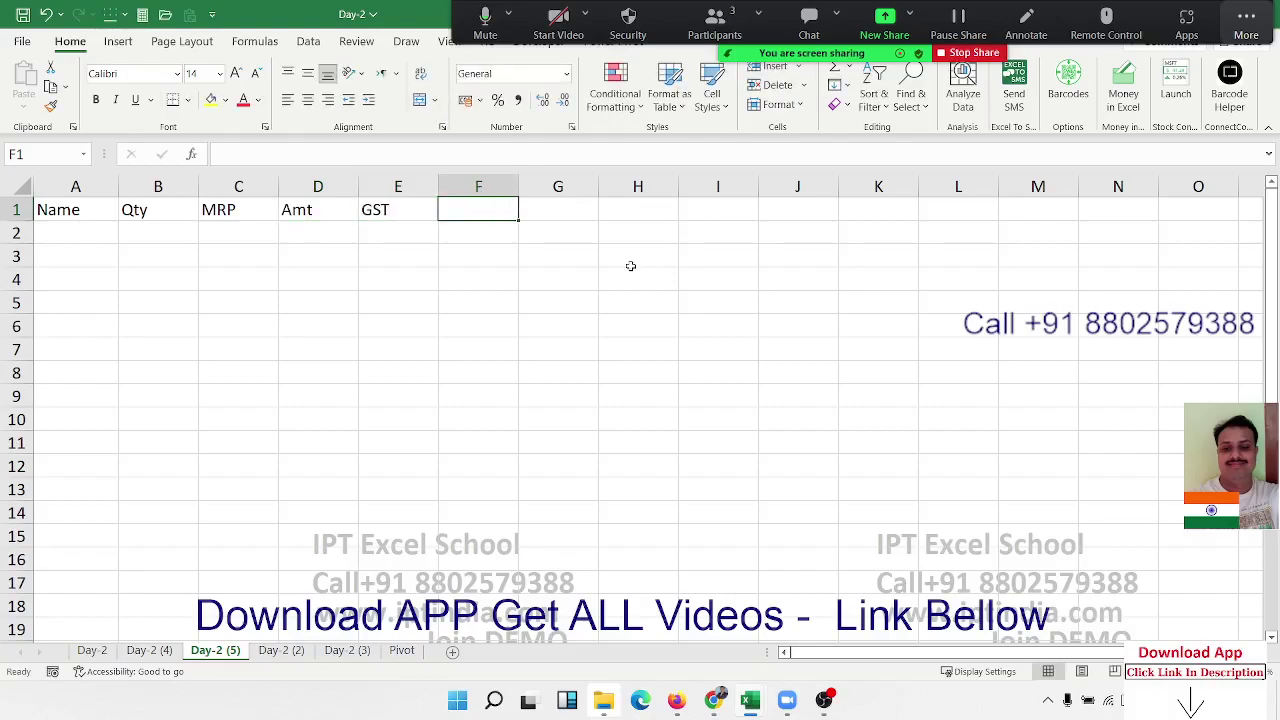
Enter headers Com, Total, Date and Zone in F1:I1.
{"action": "type", "text": "Com"}
{"action": "key", "text": "Tab"}
{"action": "type", "text": "To"}
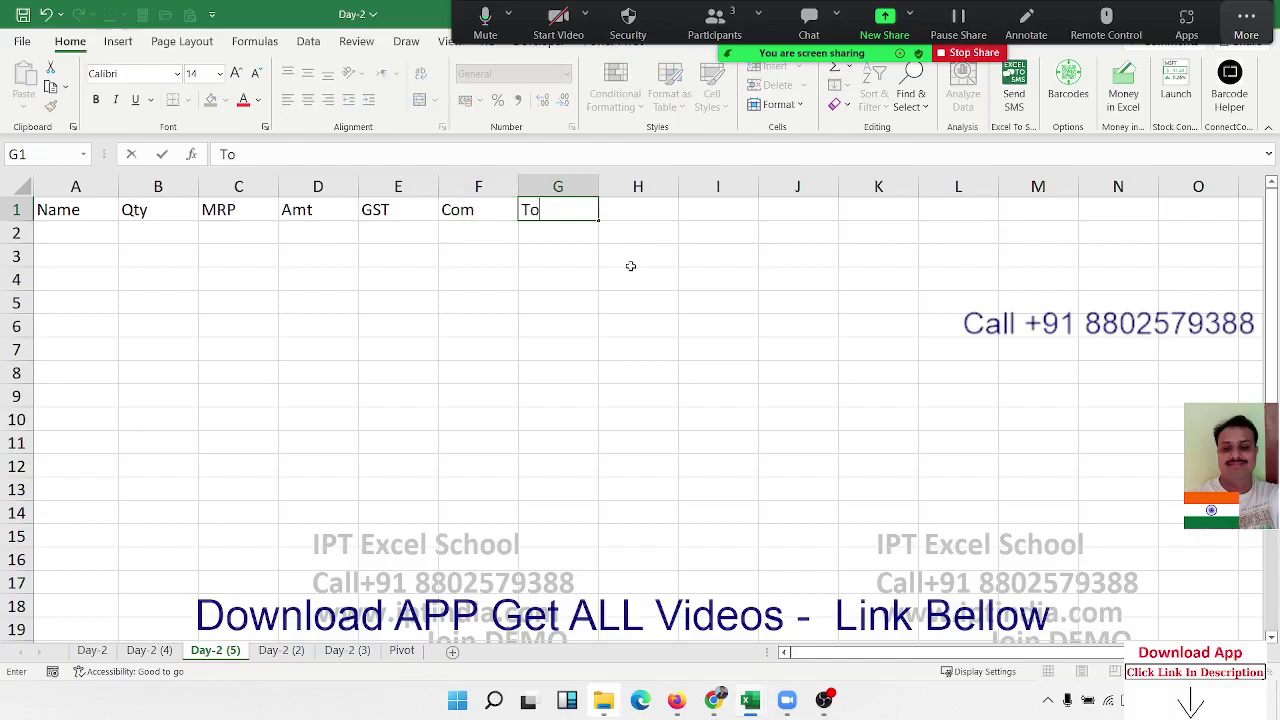
{"action": "type", "text": "tal"}
{"action": "key", "text": "Tab"}
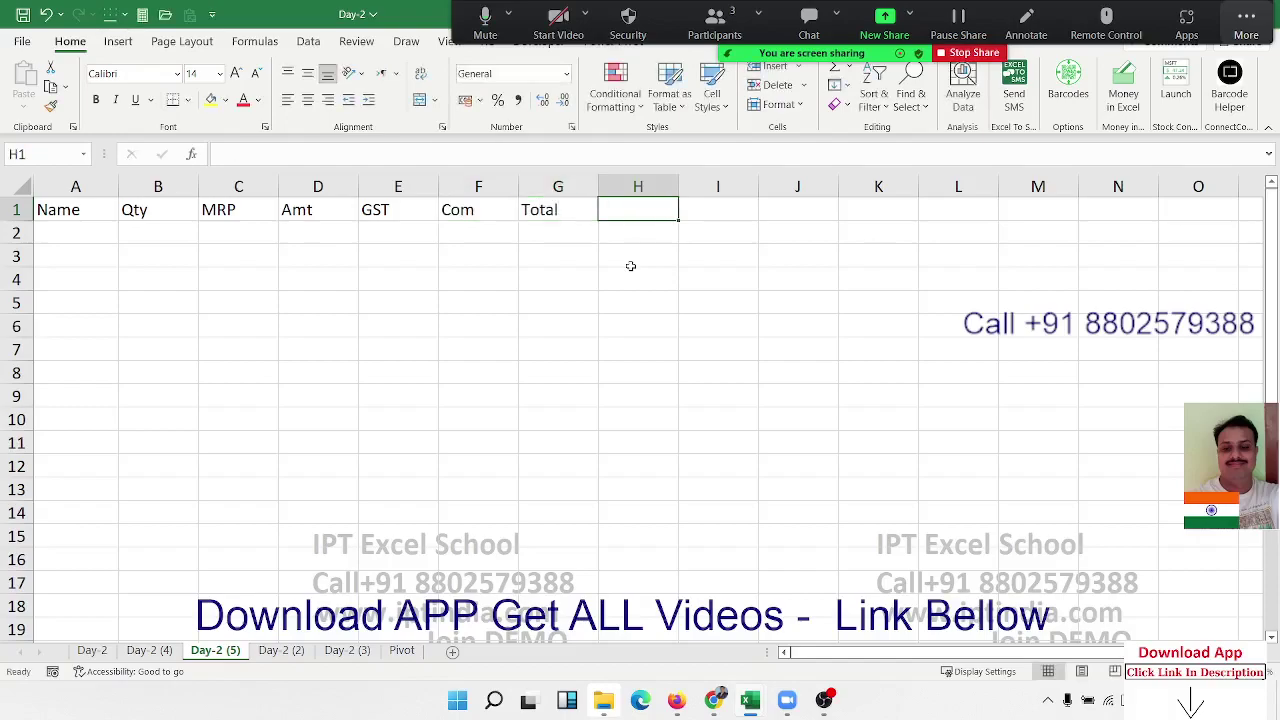
{"action": "type", "text": "Date"}
{"action": "key", "text": "Tab"}
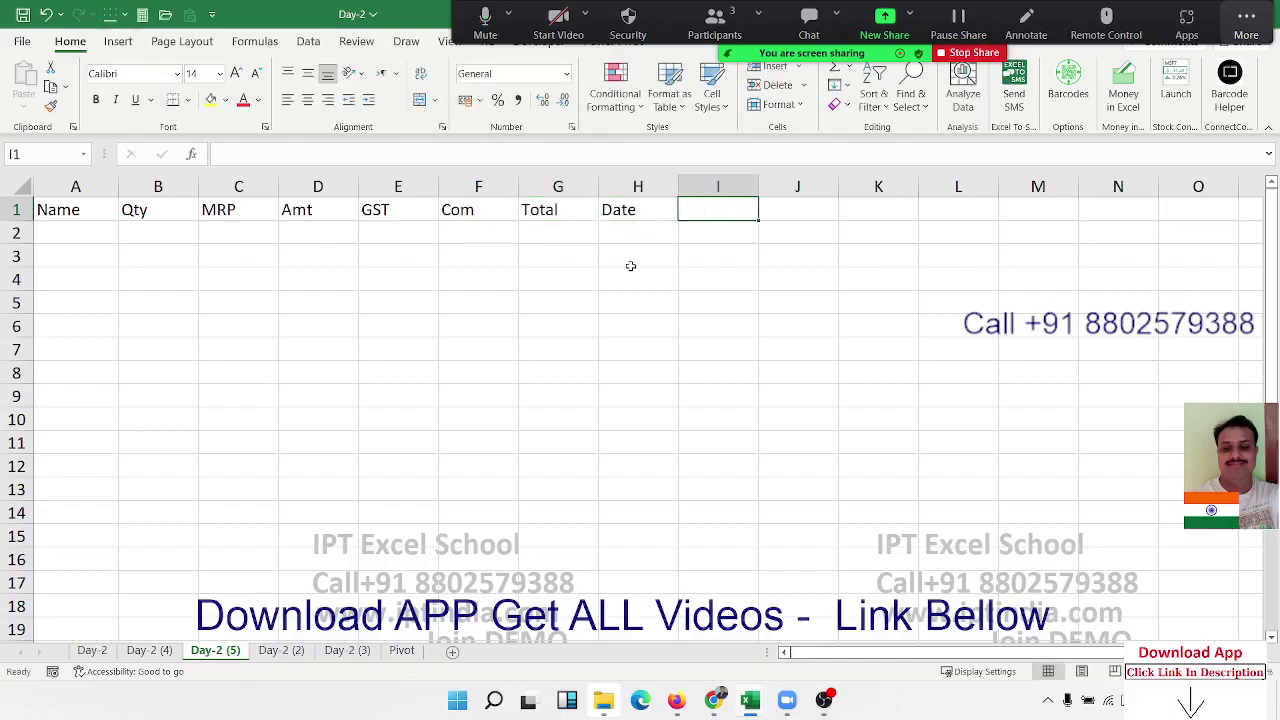
{"action": "type", "text": "Zone"}
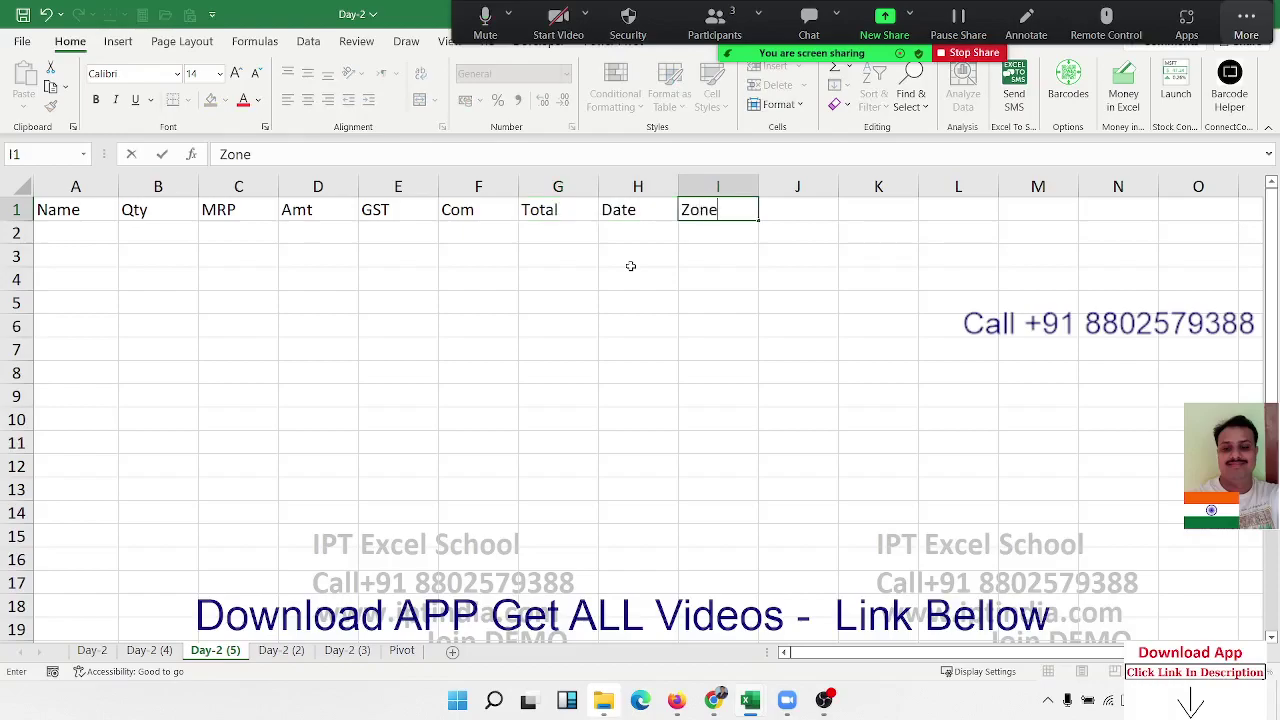
{"action": "key", "text": "Return"}
{"action": "key", "text": "Left"}
{"action": "key", "text": "Left"}
{"action": "key", "text": "Left"}
{"action": "key", "text": "Left"}
{"action": "key", "text": "Left"}
{"action": "key", "text": "Left"}
{"action": "key", "text": "Left"}
{"action": "key", "text": "Left"}
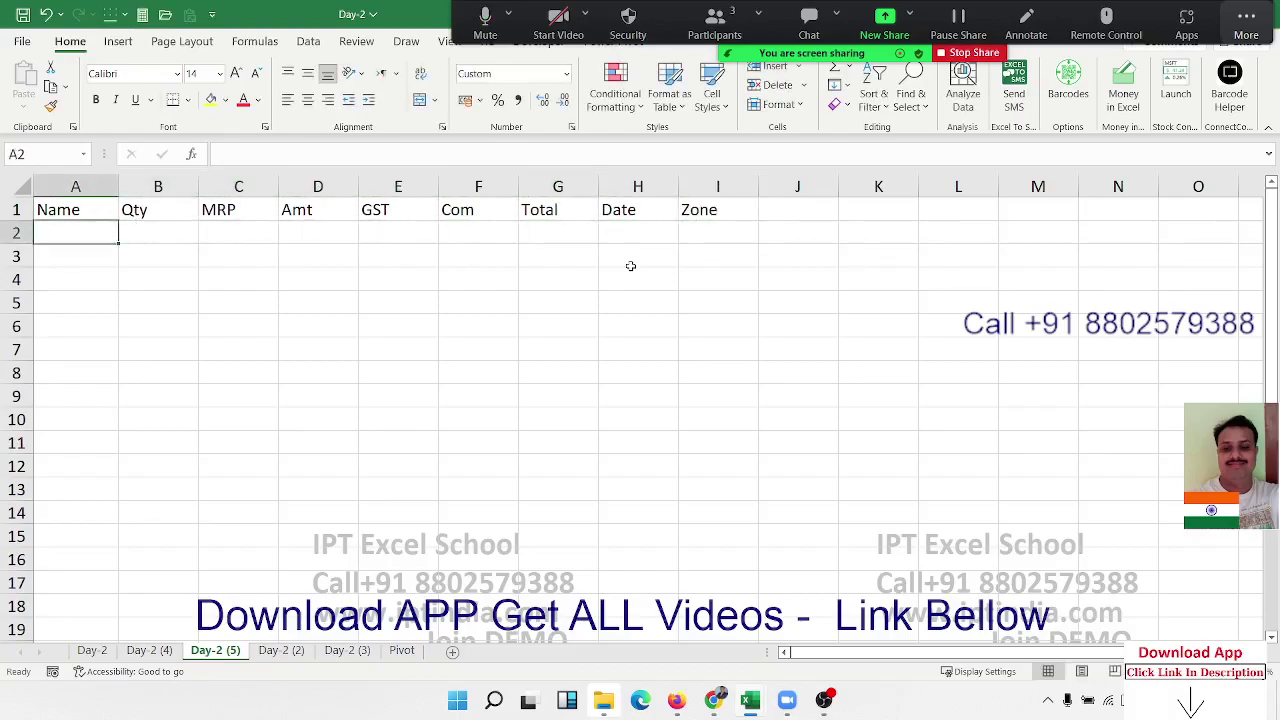
Enter Amt as =B2*C2 in D2 and fill it down to D11.
{"action": "key", "text": "Right"}
{"action": "key", "text": "Right"}
{"action": "key", "text": "Right"}
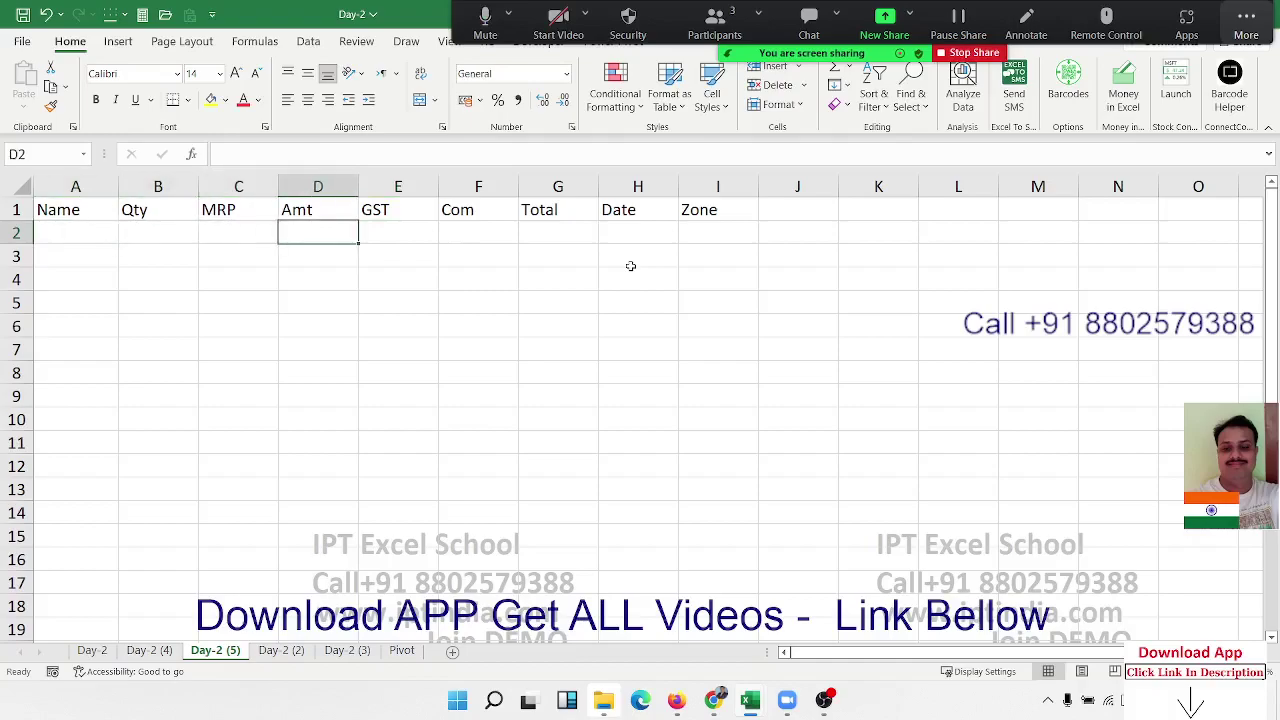
{"action": "type", "text": "="}
{"action": "key", "text": "Left"}
{"action": "key", "text": "Left"}
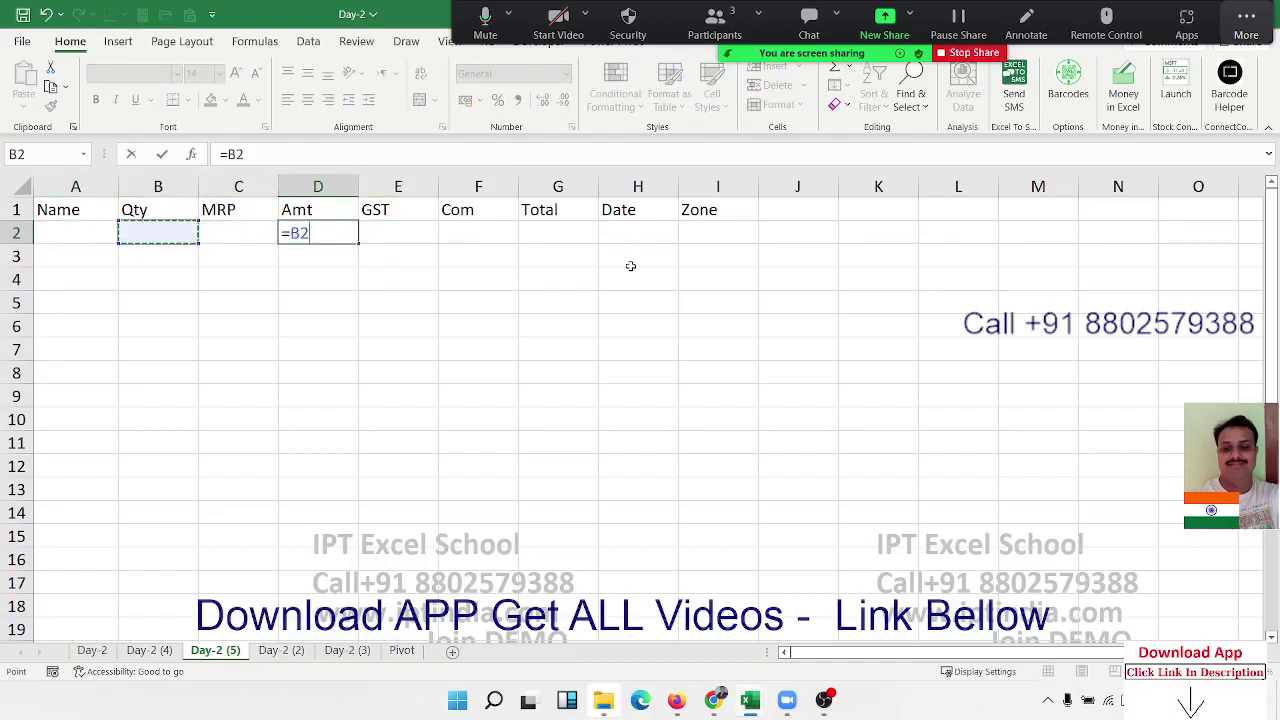
{"action": "type", "text": "*"}
{"action": "key", "text": "Left"}
{"action": "key", "text": "Return"}
{"action": "key", "text": "Up"}
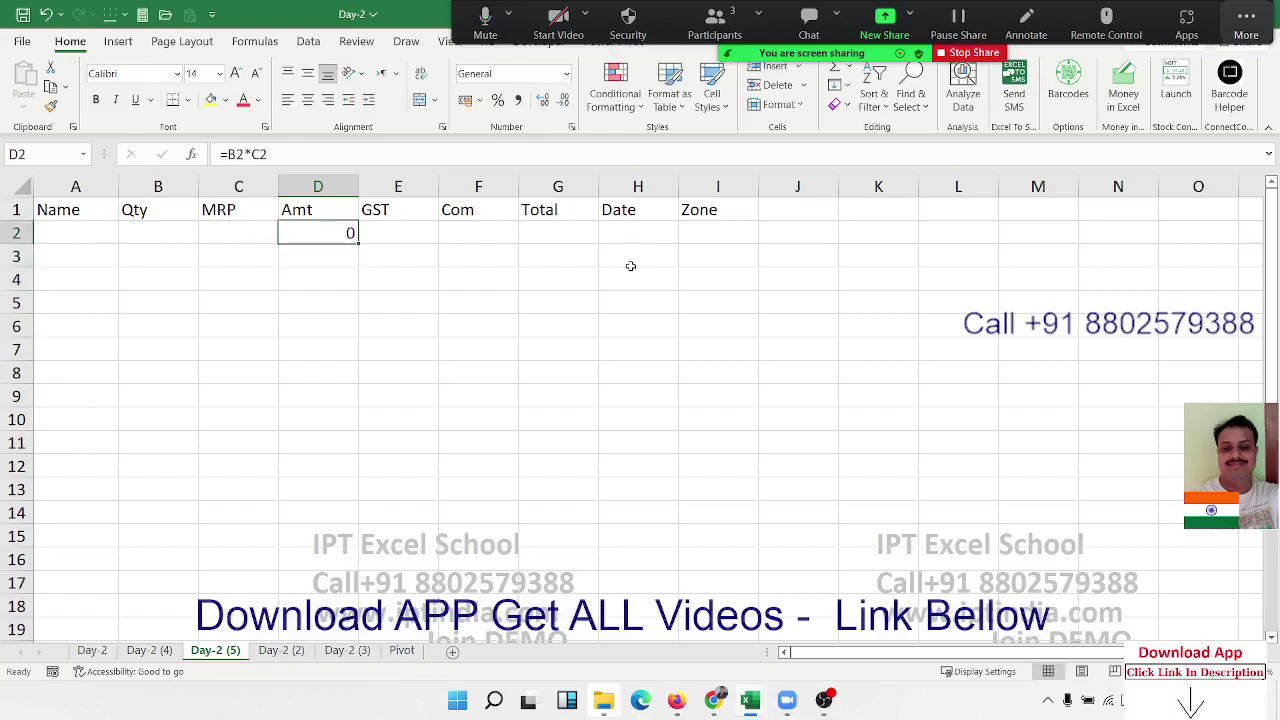
{"action": "key", "text": "shift+Down"}
{"action": "key", "text": "shift+Down"}
{"action": "key", "text": "shift+Down"}
{"action": "key", "text": "shift+Down"}
{"action": "key", "text": "shift+Down"}
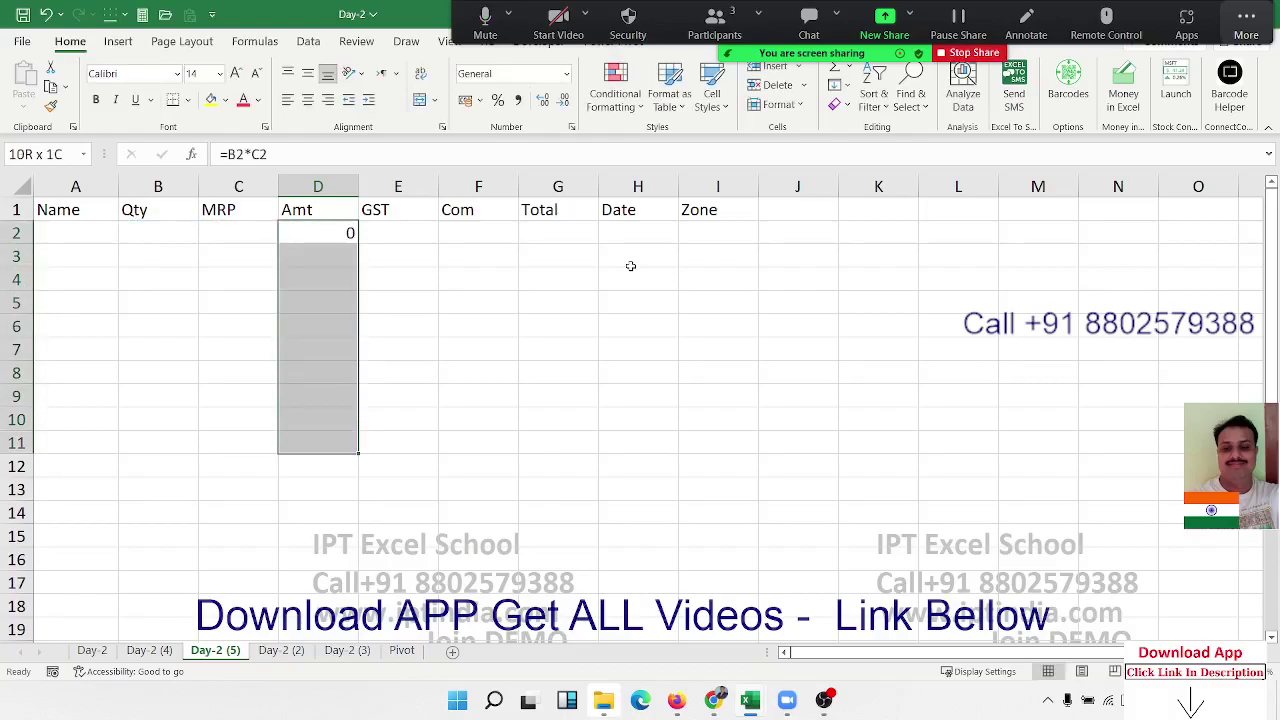
{"action": "key", "text": "ctrl+d"}
{"action": "key", "text": "shift+Right"}
{"action": "key", "text": "shift+Right"}
{"action": "key", "text": "Right"}
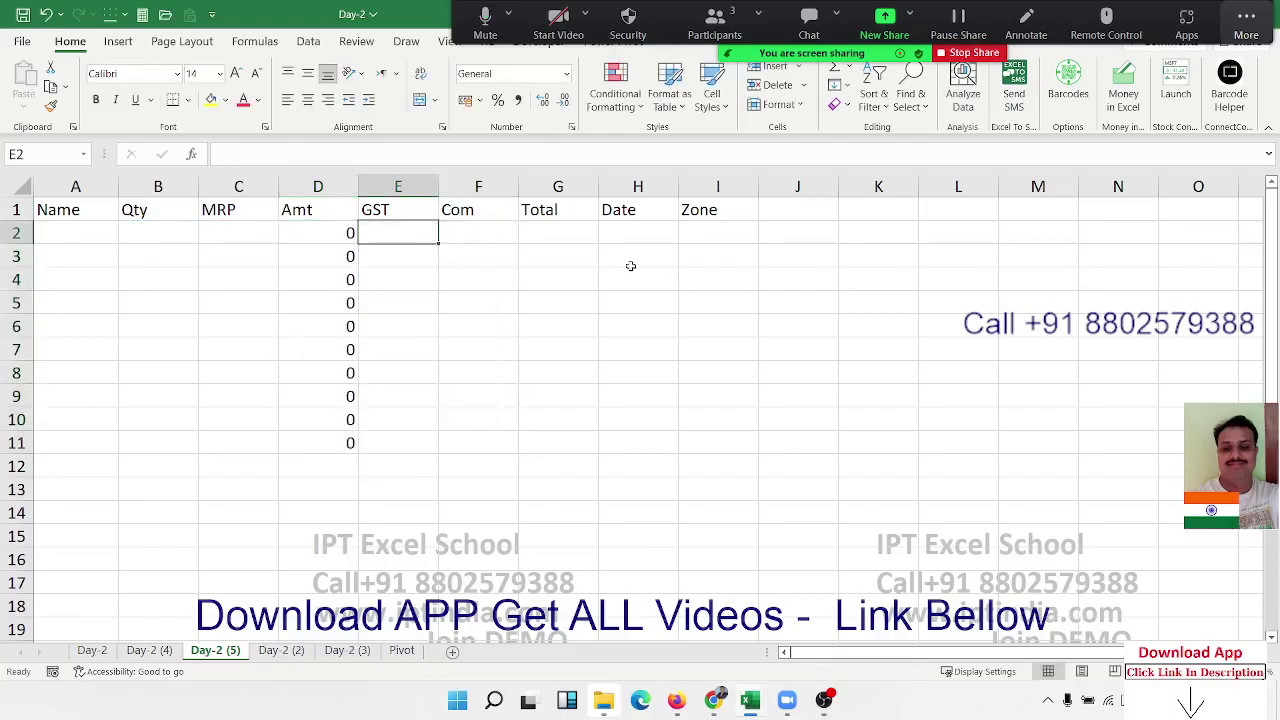
Enter GST as =D2*18% in E2 and copy it down to row 11.
{"action": "key", "text": "Up"}
{"action": "key", "text": "Down"}
{"action": "key", "text": "F2"}
{"action": "type", "text": "="}
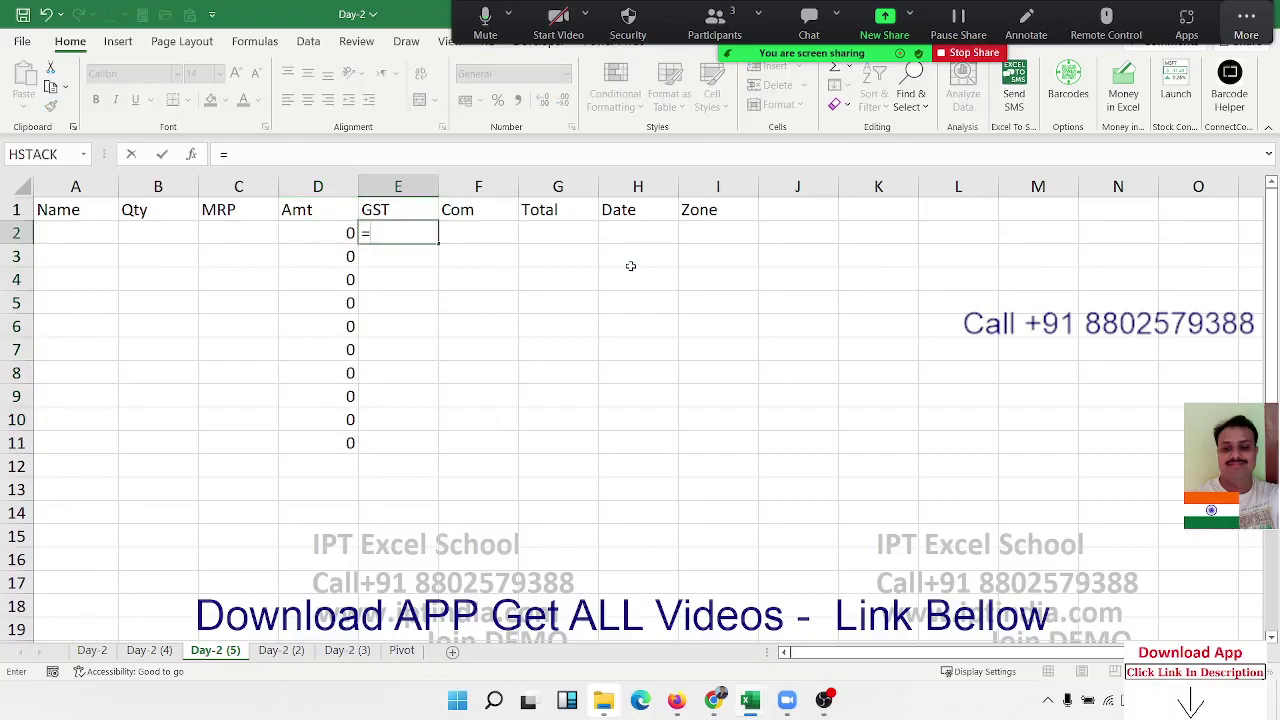
{"action": "key", "text": "Left"}
{"action": "type", "text": "*18"}
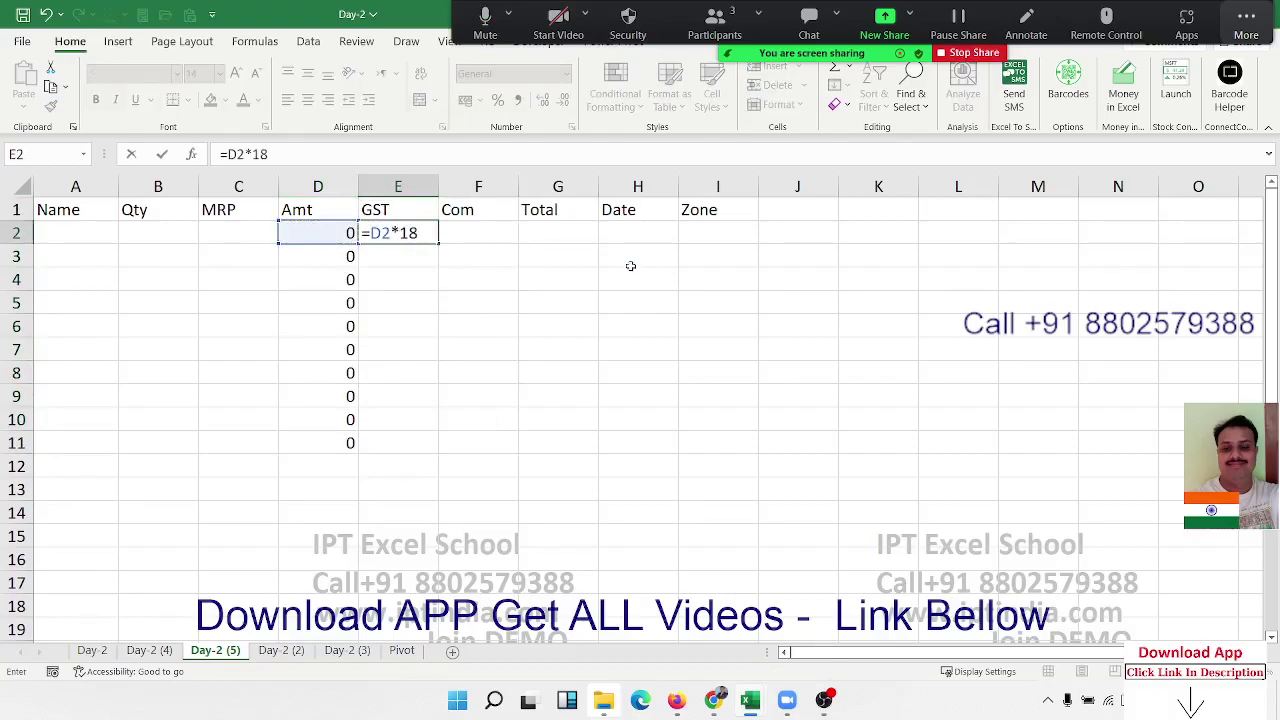
{"action": "type", "text": "%"}
{"action": "key", "text": "Return"}
{"action": "key", "text": "Up"}
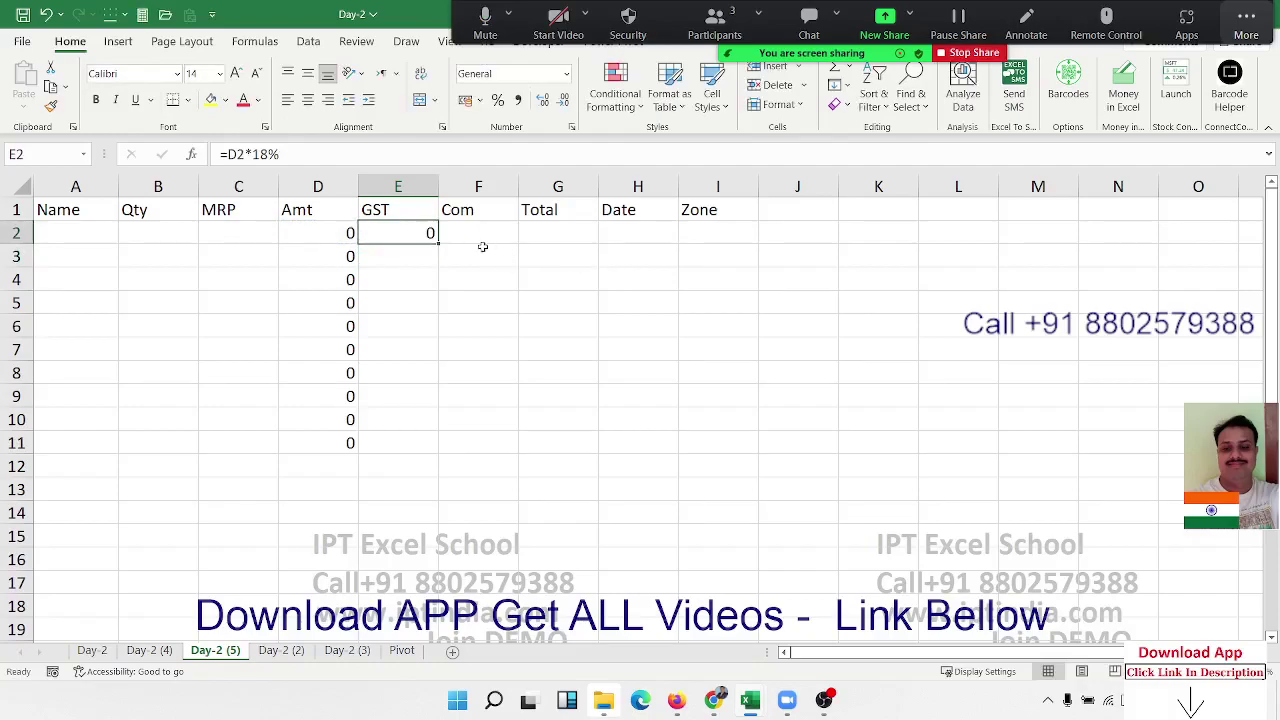
{"action": "double_click", "coordinate": [438, 242]}
Enter commission as =E2*2% in F2 and copy it down to row 11.
{"action": "left_click", "coordinate": [467, 235]}
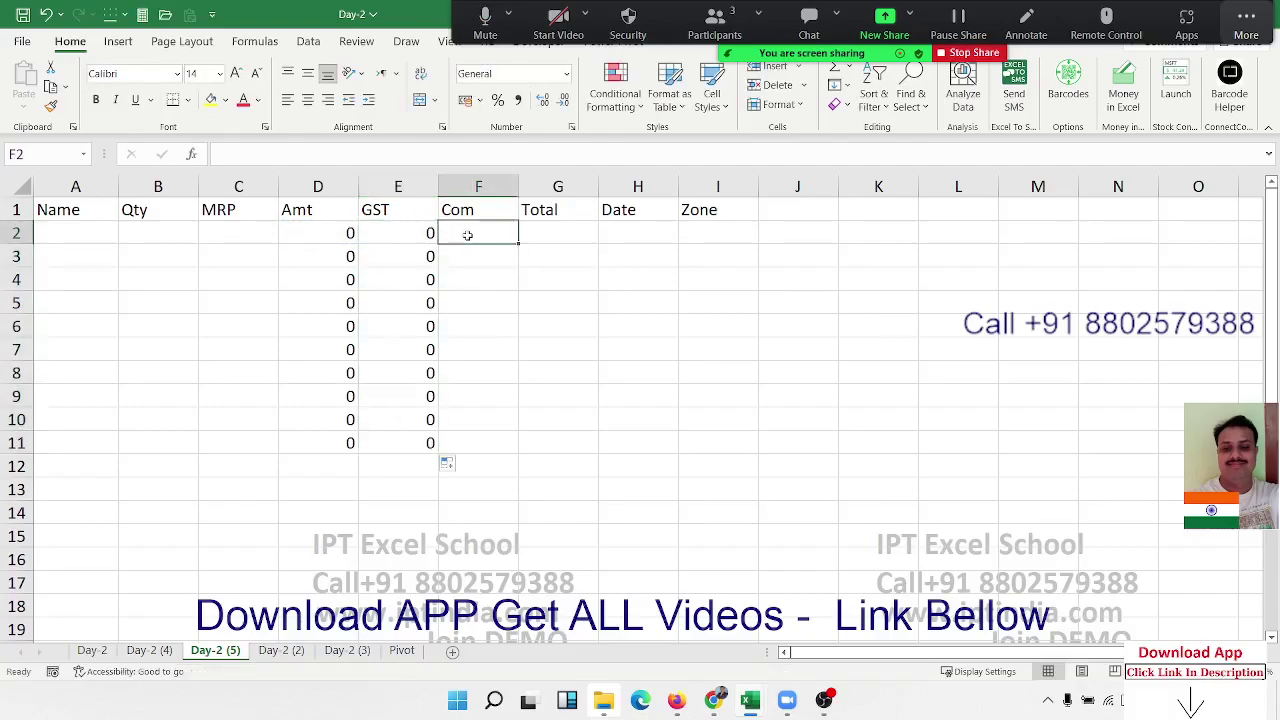
{"action": "type", "text": "="}
{"action": "key", "text": "Left"}
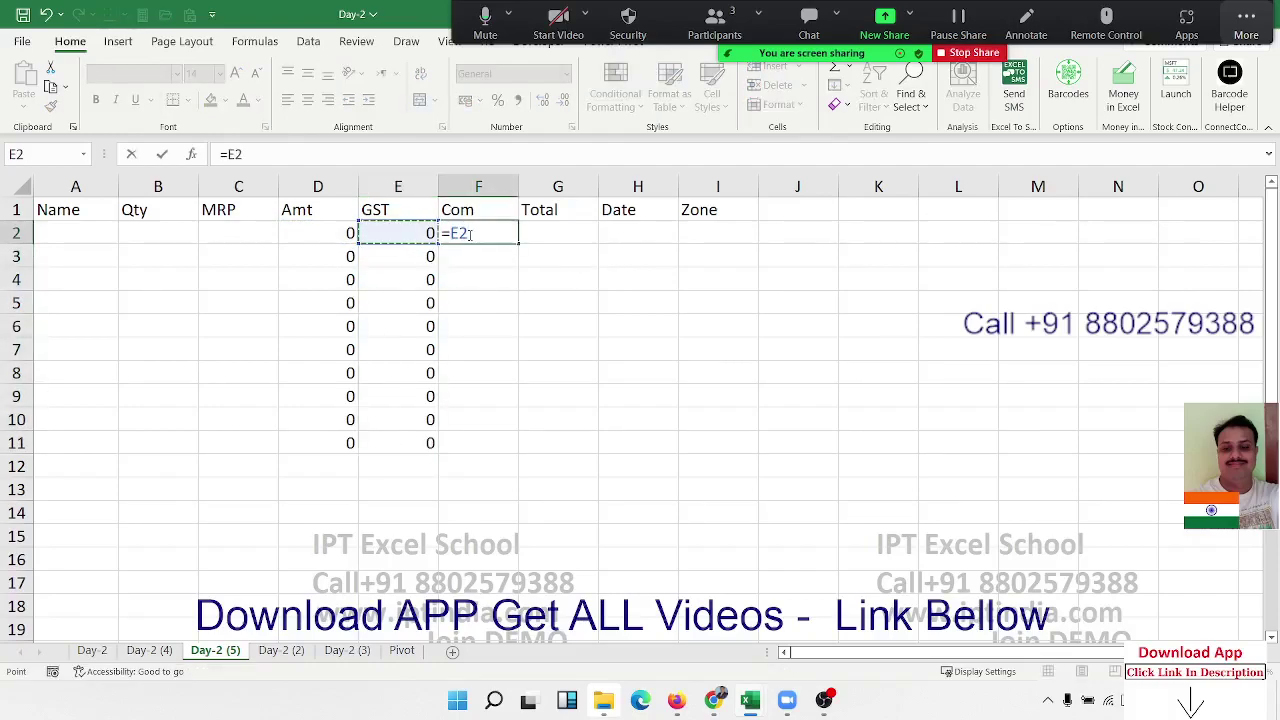
{"action": "type", "text": "*2%"}
{"action": "key", "text": "ctrl+Return"}
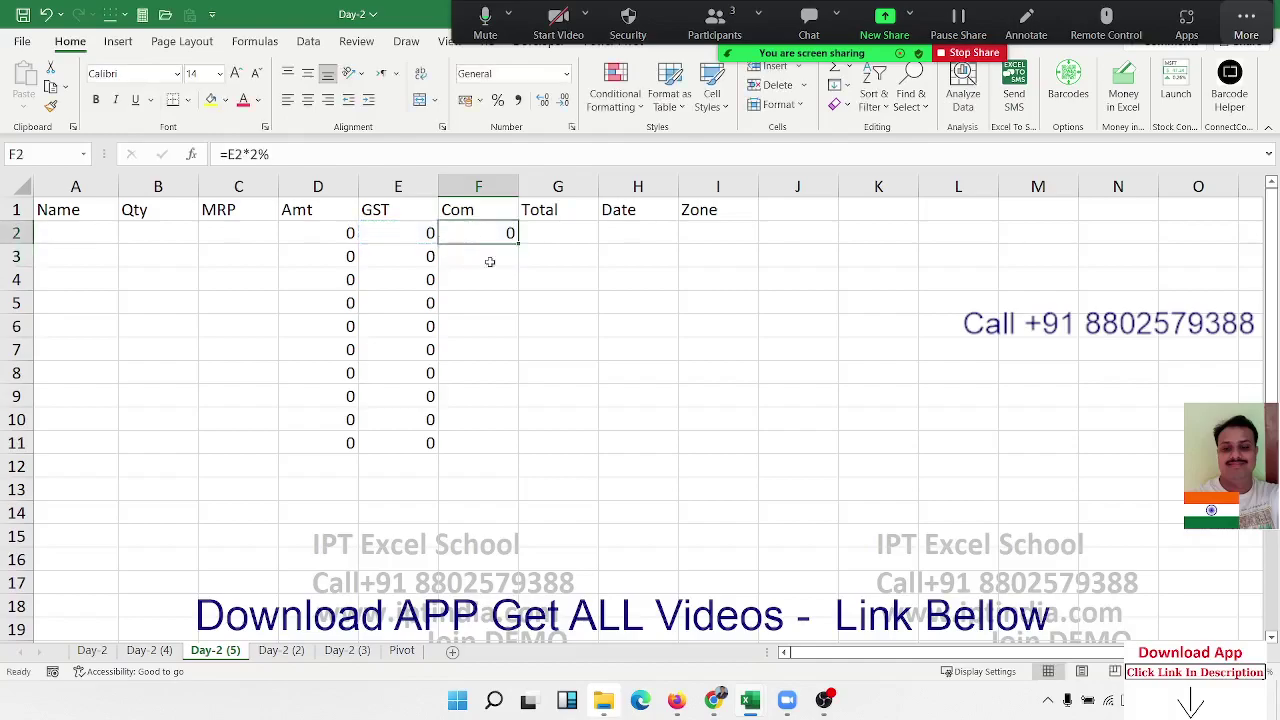
{"action": "left_click", "coordinate": [522, 246]}
{"action": "left_click", "coordinate": [517, 248]}
{"action": "left_click", "coordinate": [519, 249]}
{"action": "left_click", "coordinate": [516, 241]}
{"action": "double_click", "coordinate": [518, 241]}
AutoSum D2:F2 into Total G2 and copy it down to row 11.
{"action": "left_click", "coordinate": [542, 233]}
{"action": "key", "text": "alt+equal"}
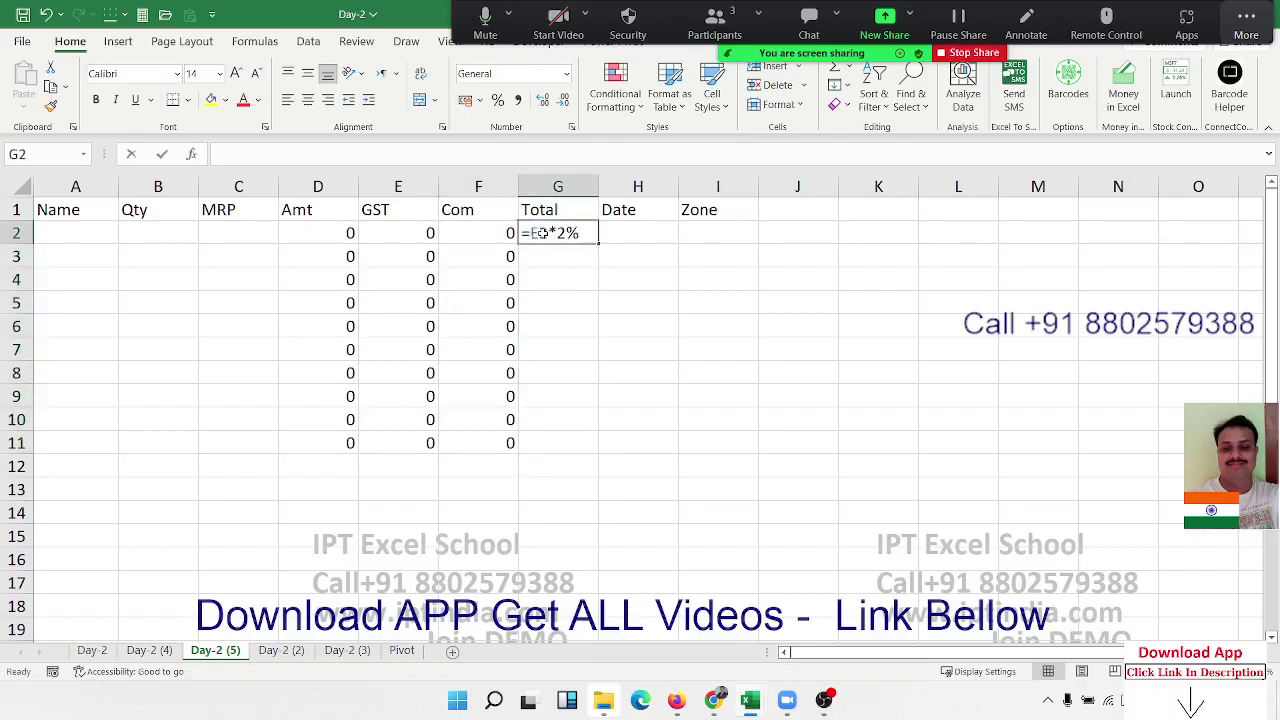
{"action": "key", "text": "ctrl+Return"}
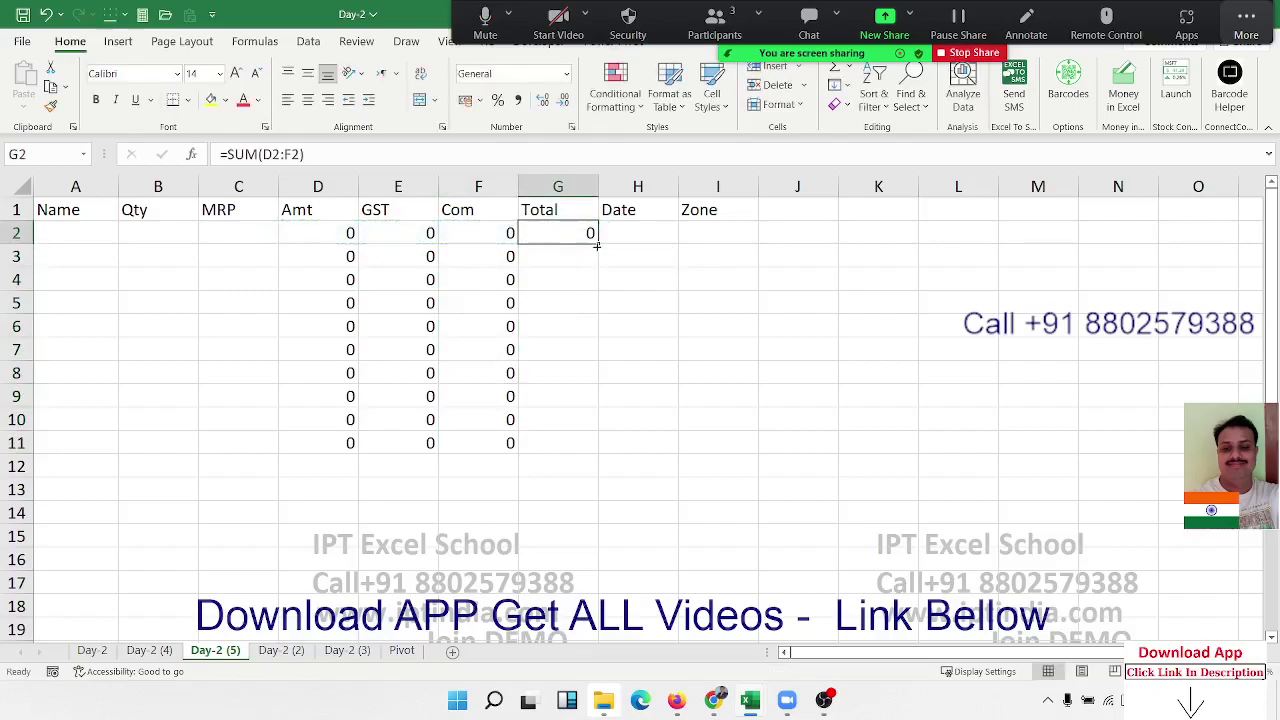
{"action": "double_click", "coordinate": [597, 245]}
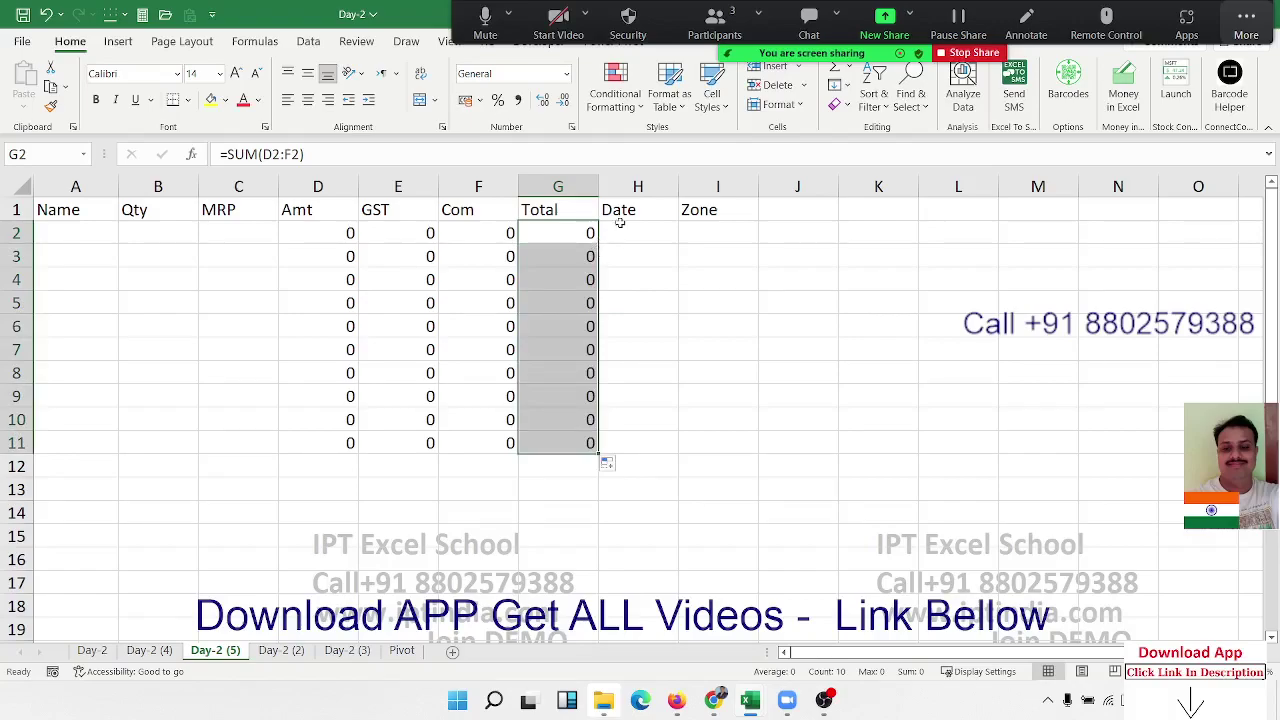
{"action": "left_click", "coordinate": [617, 236]}
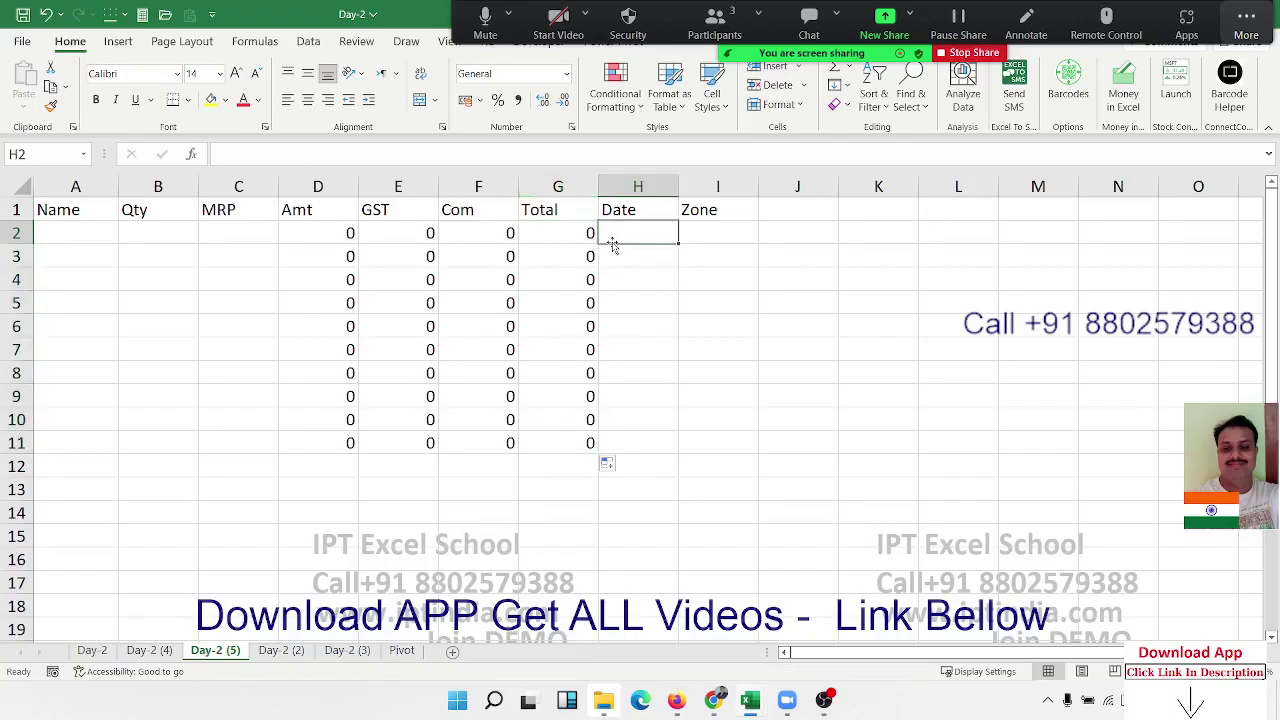
Enter a sample name, Qty 50 and MRP 65 in A2:C2.
{"action": "left_click", "coordinate": [57, 234]}
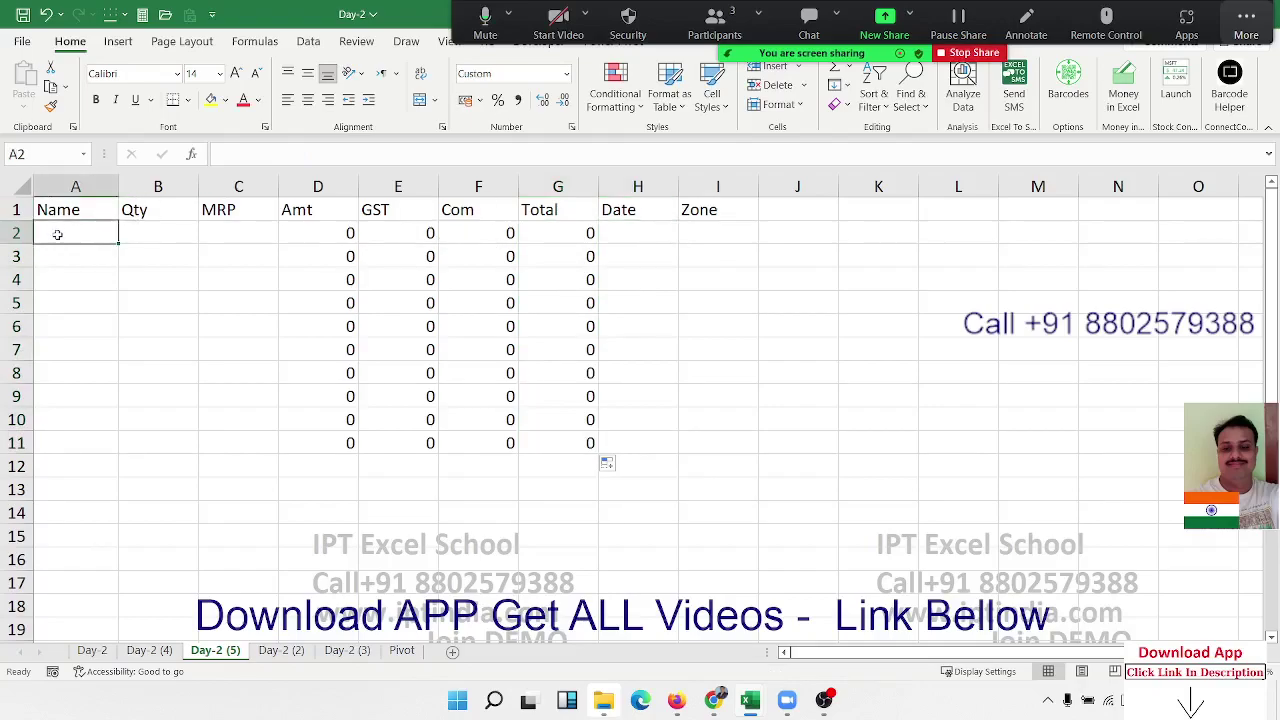
{"action": "type", "text": "Puja"}
{"action": "key", "text": "Tab"}
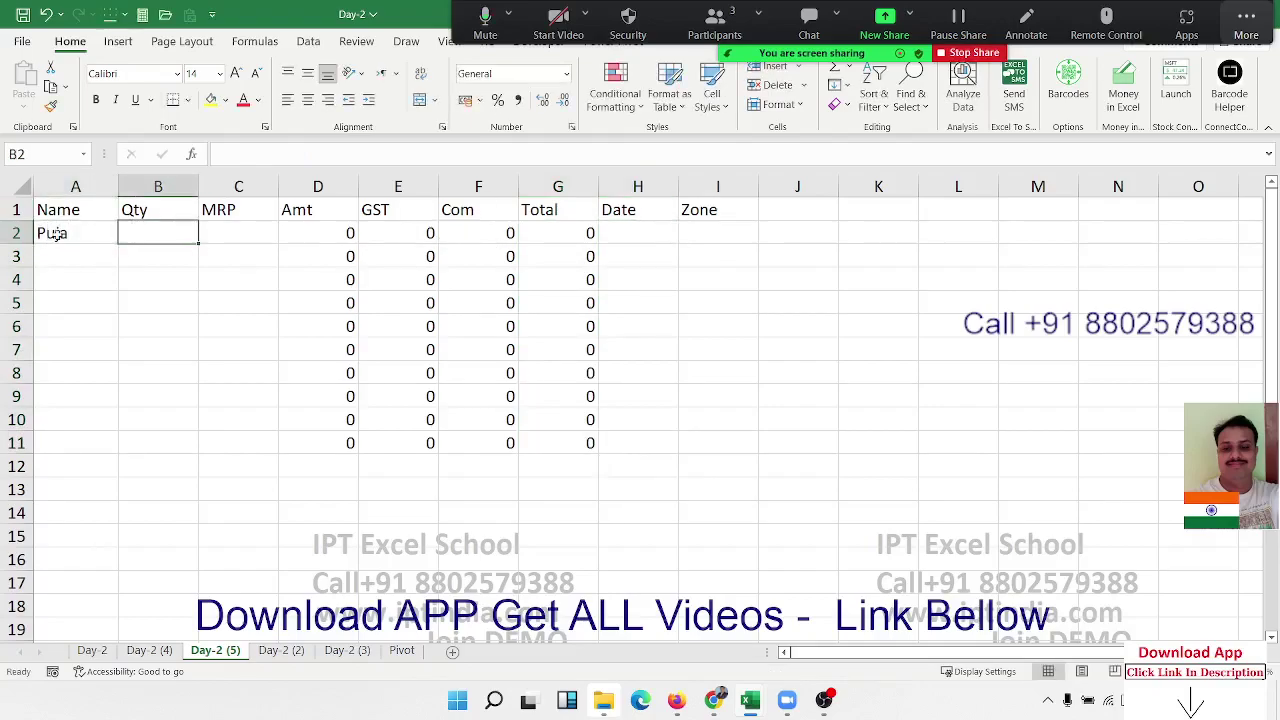
{"action": "type", "text": "50"}
{"action": "key", "text": "Tab"}
{"action": "type", "text": "65"}
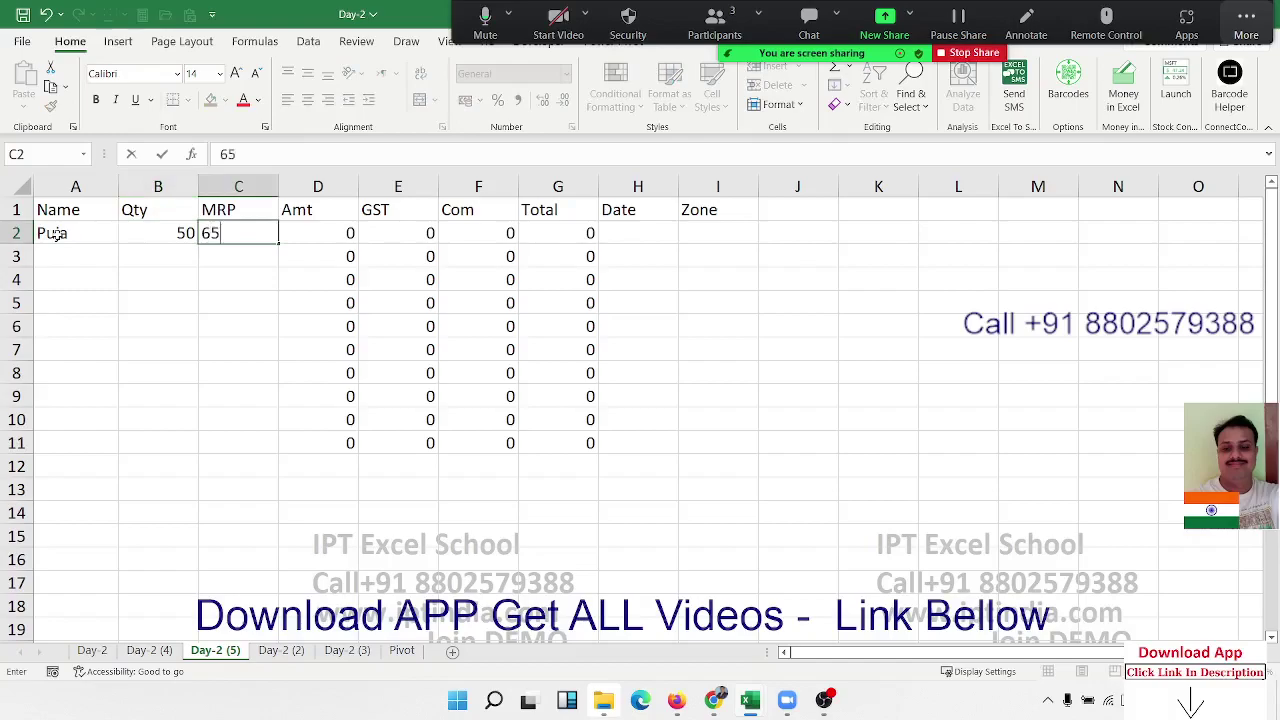
{"action": "key", "text": "Tab"}
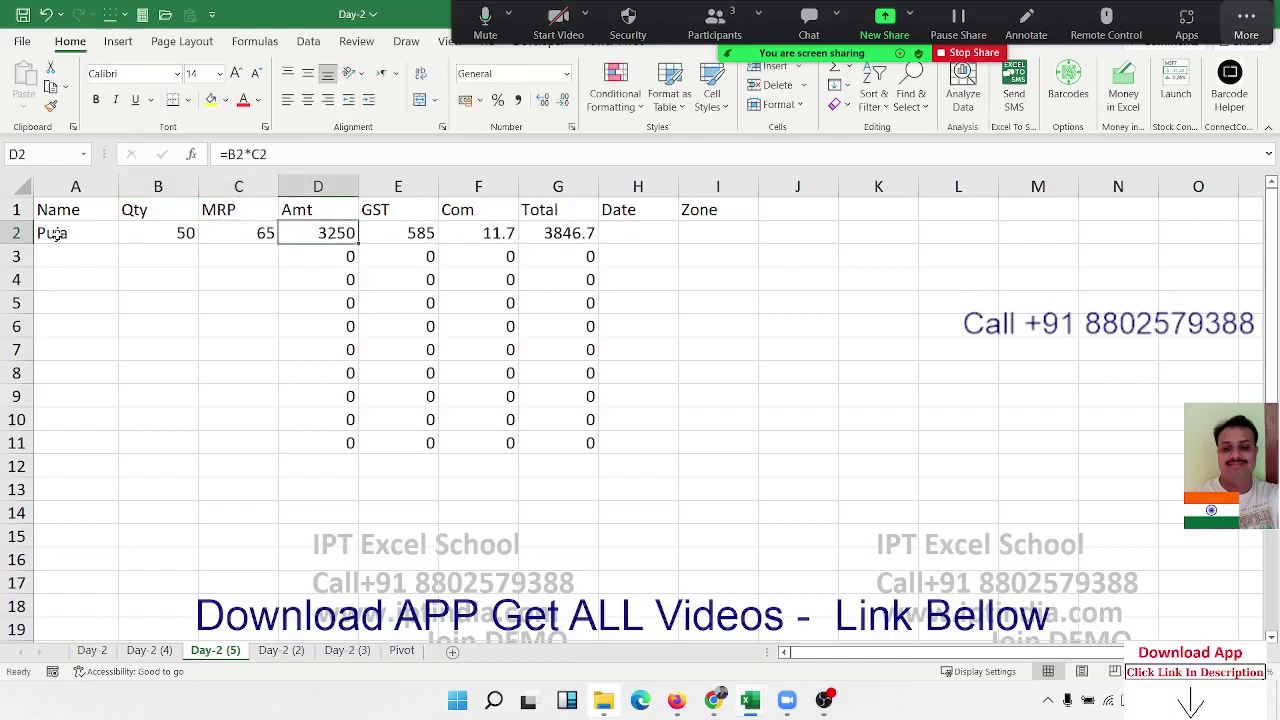
{"action": "key", "text": "Tab"}
{"action": "key", "text": "Tab"}
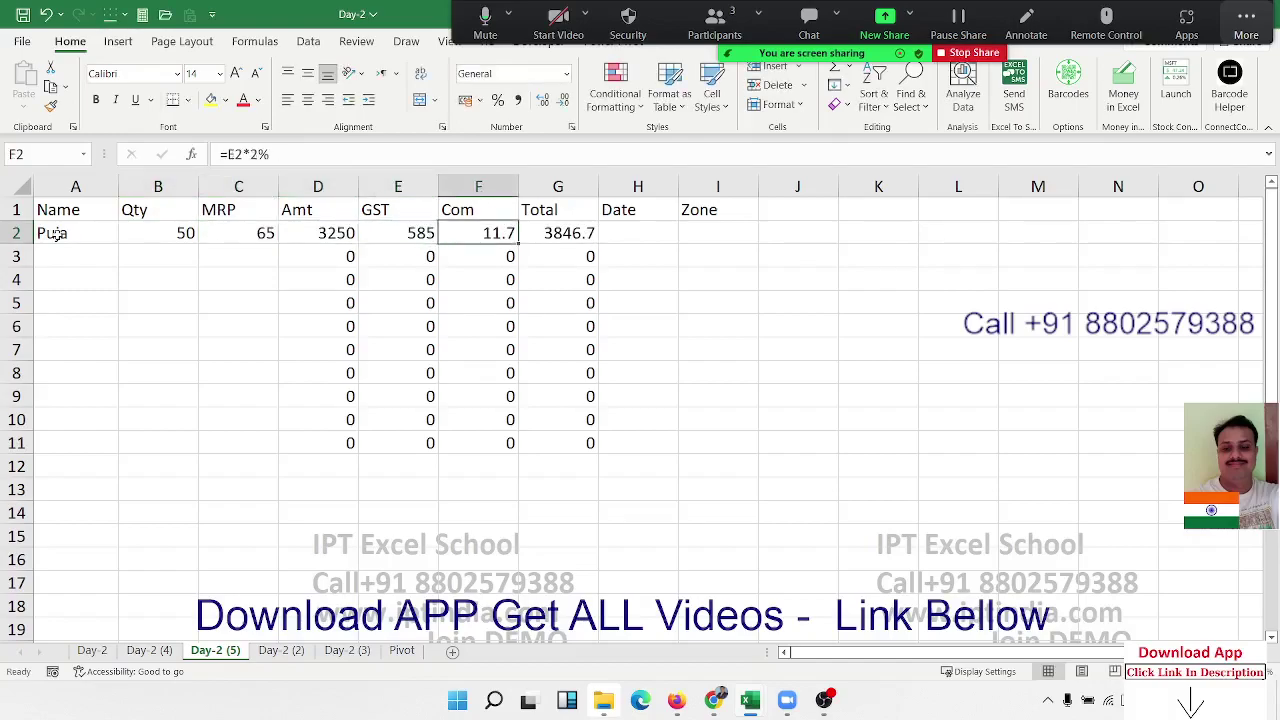
{"action": "key", "text": "Left"}
{"action": "key", "text": "Left"}
{"action": "key", "text": "Right"}
{"action": "key", "text": "Right"}
{"action": "key", "text": "Right"}
Insert today's date 03-09-2022 in H2 and zone South in I2.
{"action": "key", "text": "Right"}
{"action": "key", "text": "ctrl+t"}
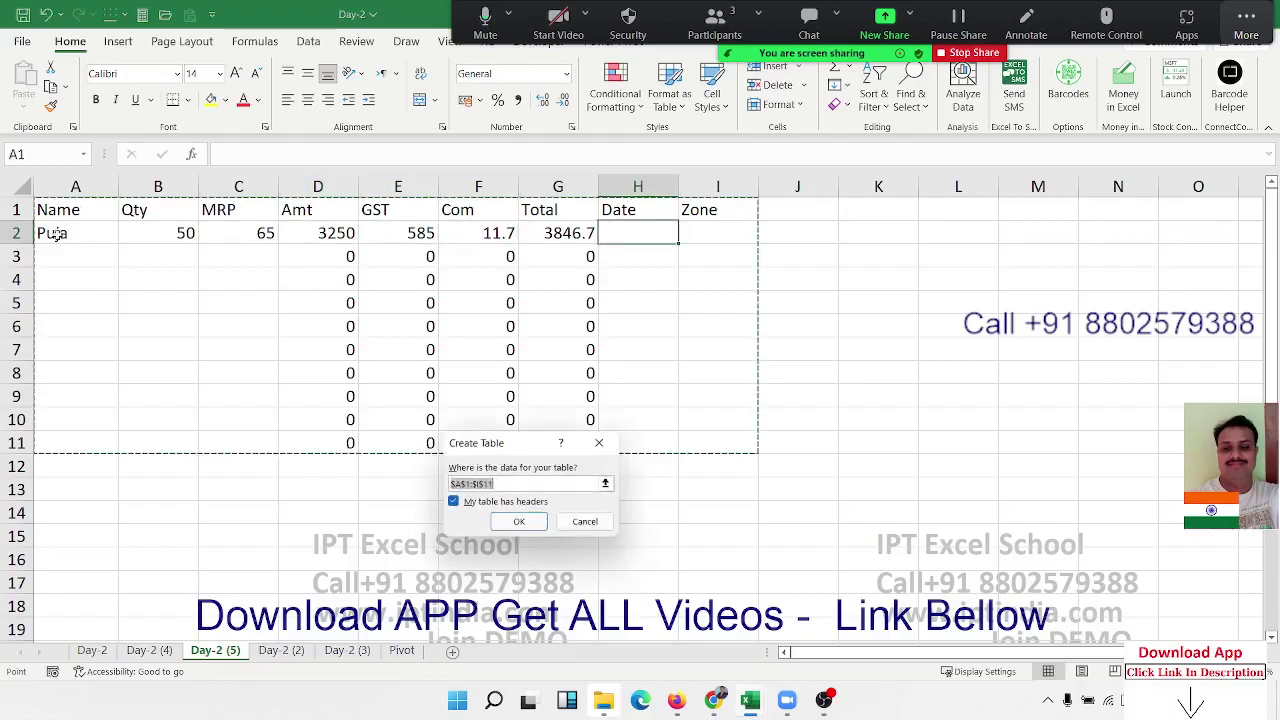
{"action": "key", "text": "Escape"}
{"action": "key", "text": "ctrl+semicolon"}
{"action": "key", "text": "Right"}
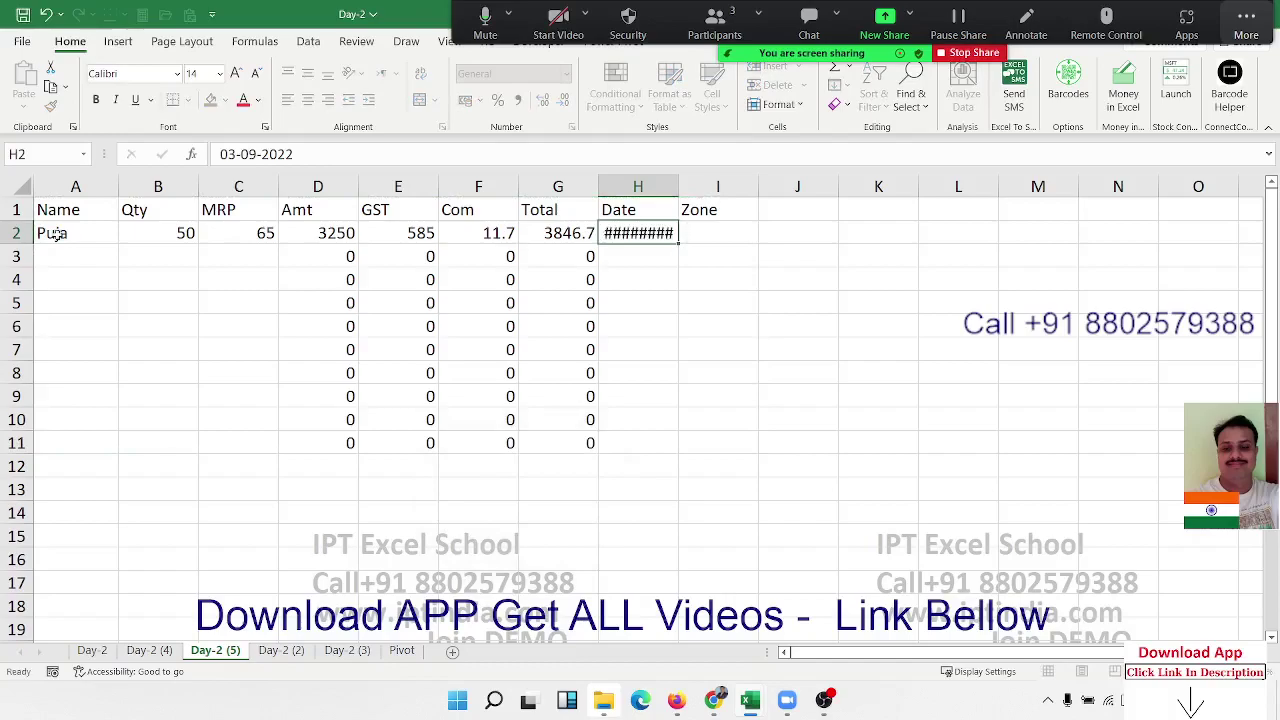
{"action": "key", "text": "ctrl+shift+semicolon"}
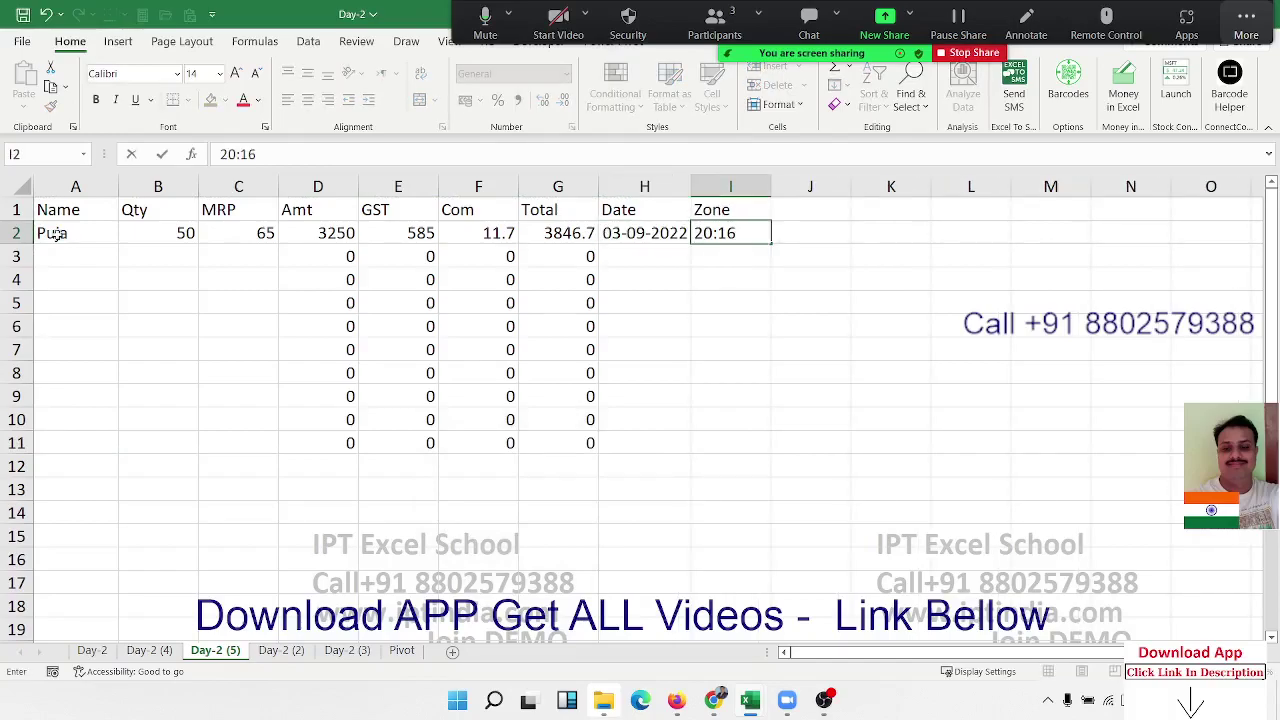
{"action": "key", "text": "Escape"}
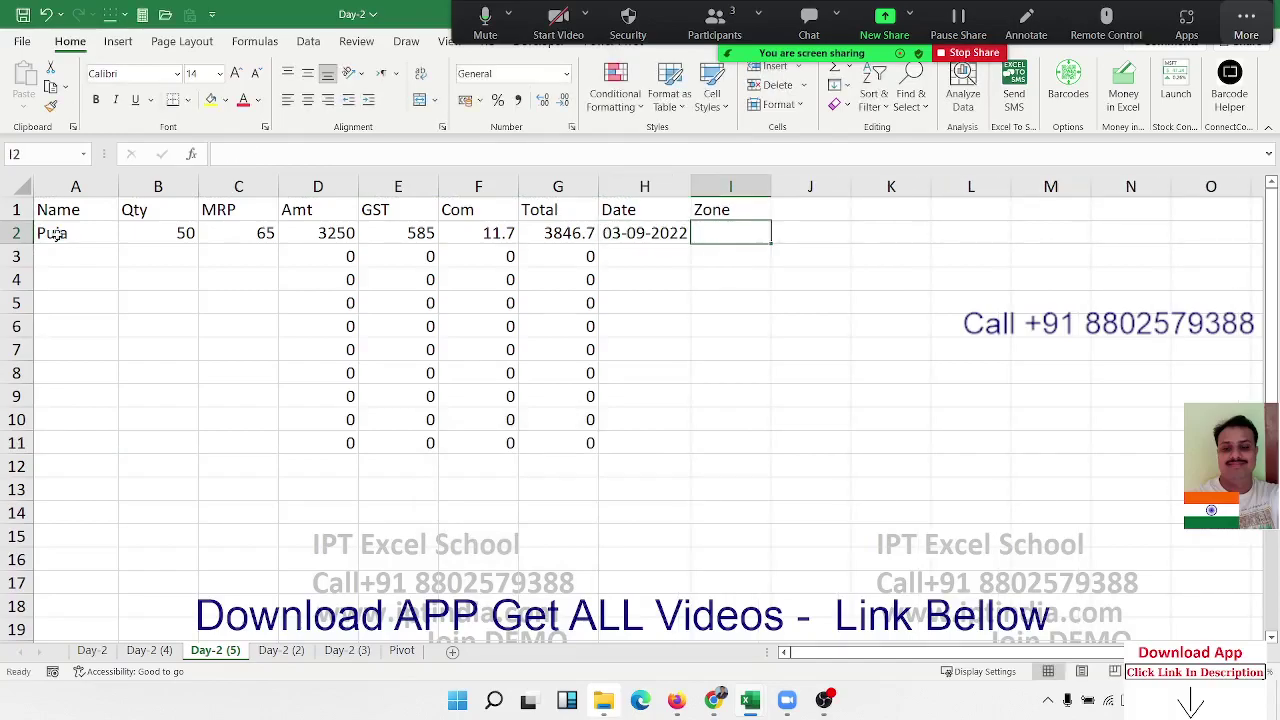
{"action": "type", "text": "Sout"}
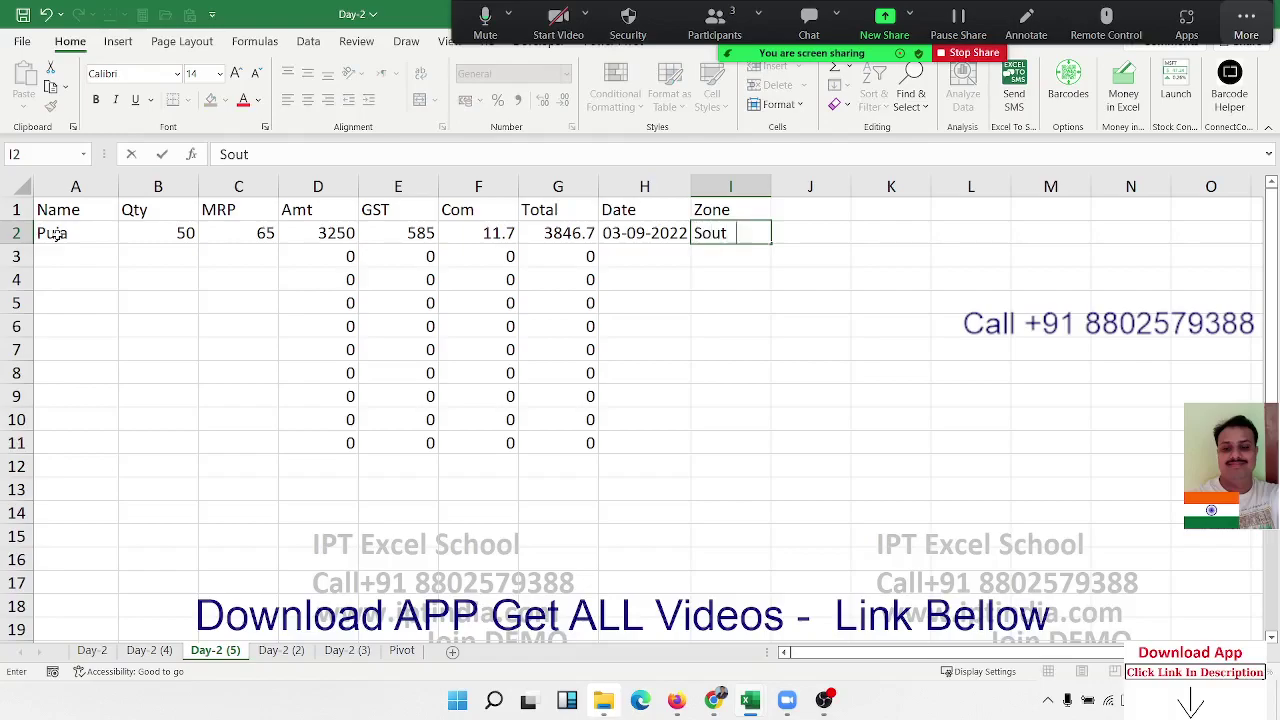
{"action": "type", "text": "h"}
{"action": "left_click", "coordinate": [212, 260]}
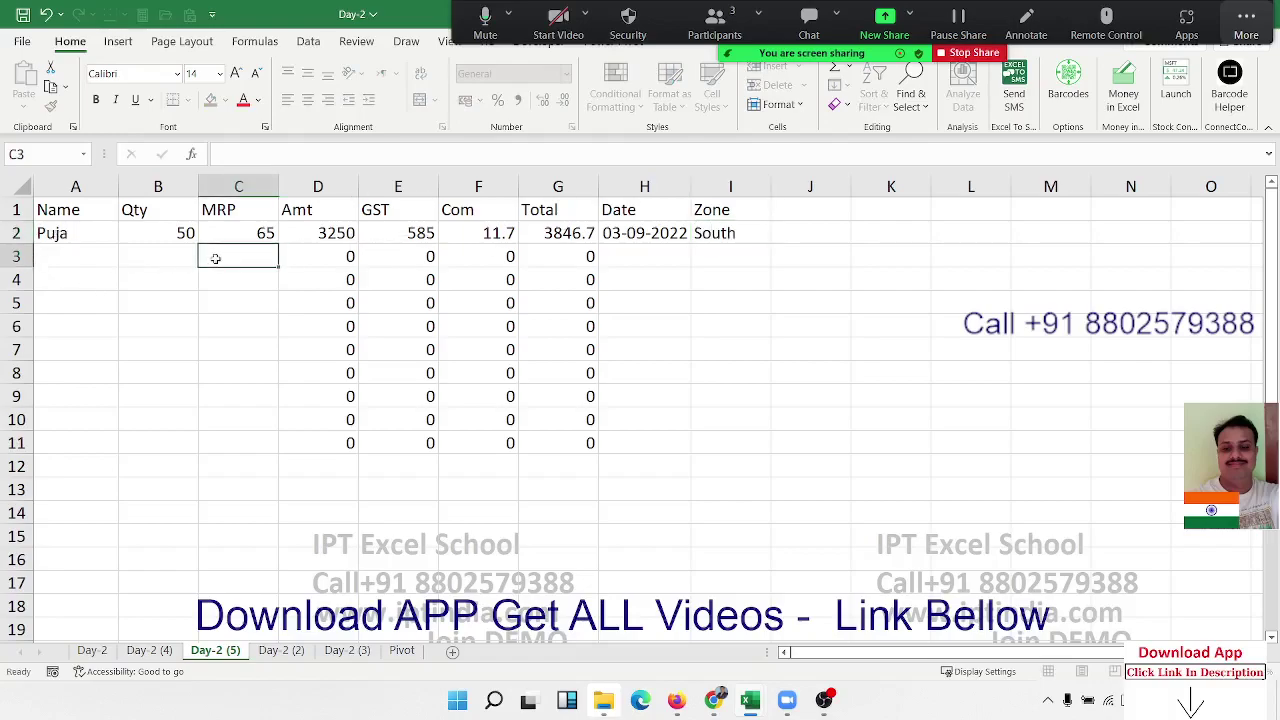
{"action": "left_click", "coordinate": [636, 255]}
{"action": "left_click", "coordinate": [204, 333]}
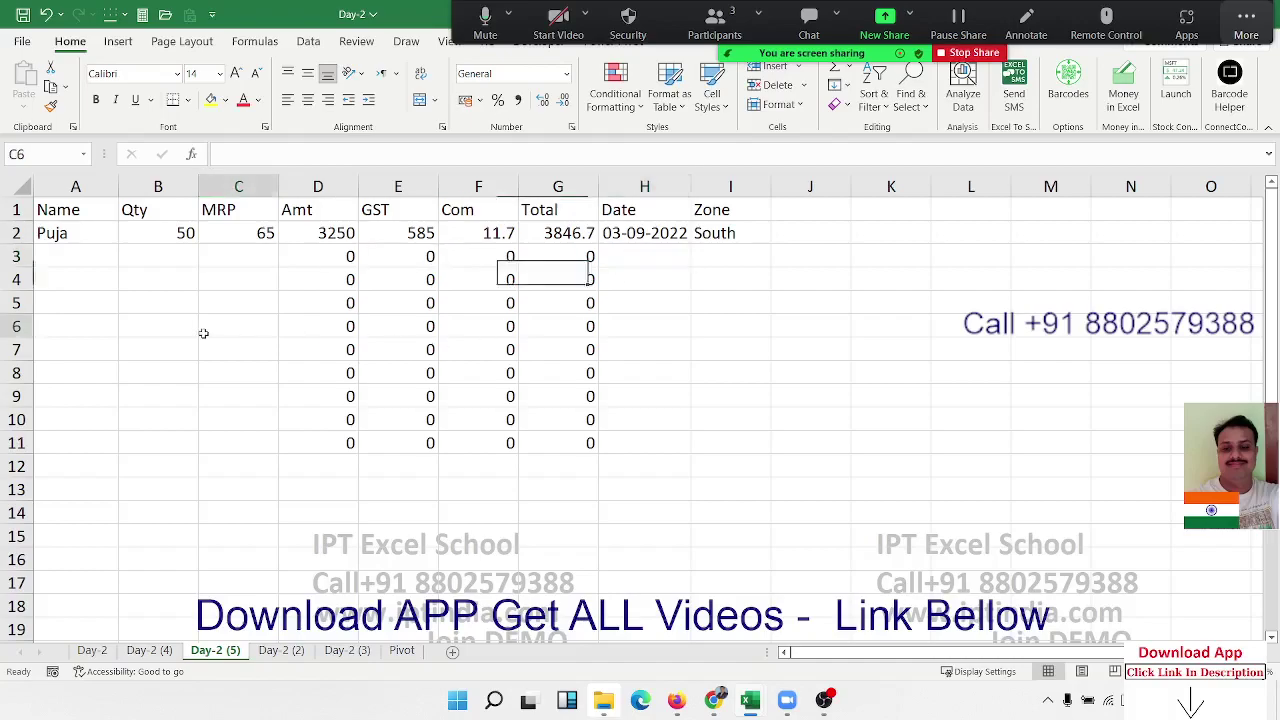
Unlock all cells on the Day-2 (5) sheet.
{"action": "left_click", "coordinate": [24, 184]}
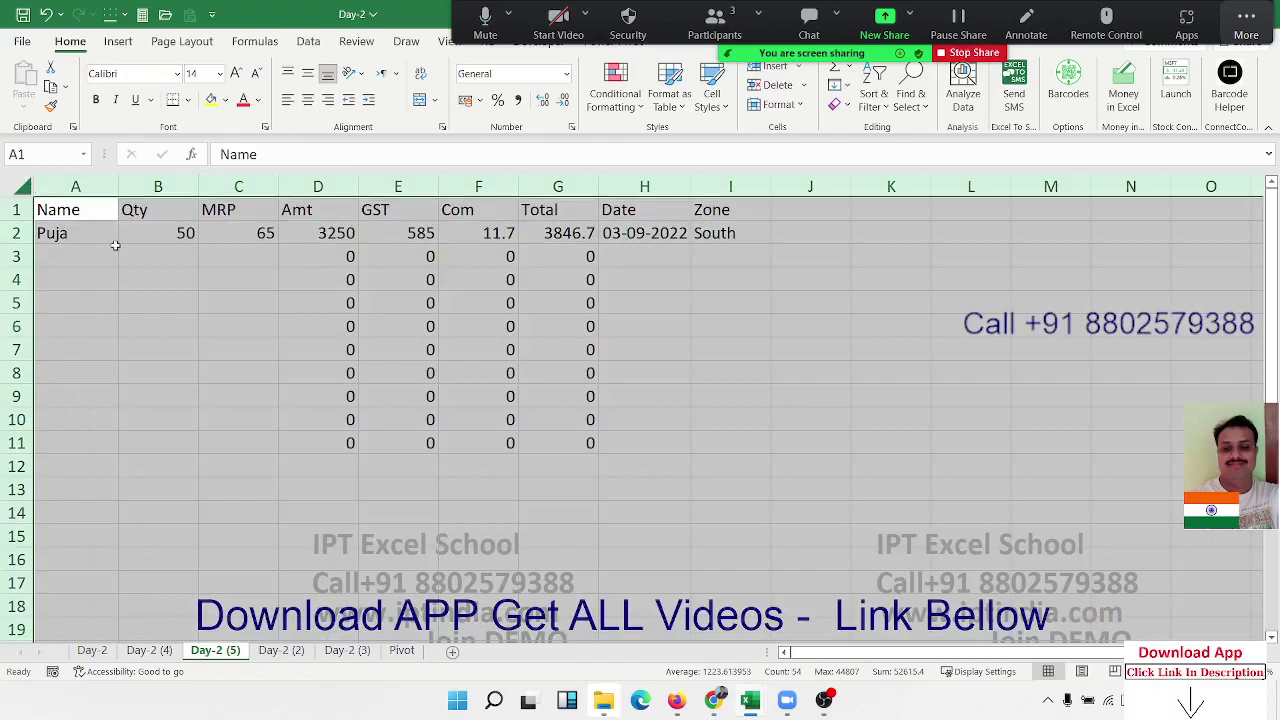
{"action": "right_click", "coordinate": [147, 259]}
{"action": "left_click", "coordinate": [231, 504]}
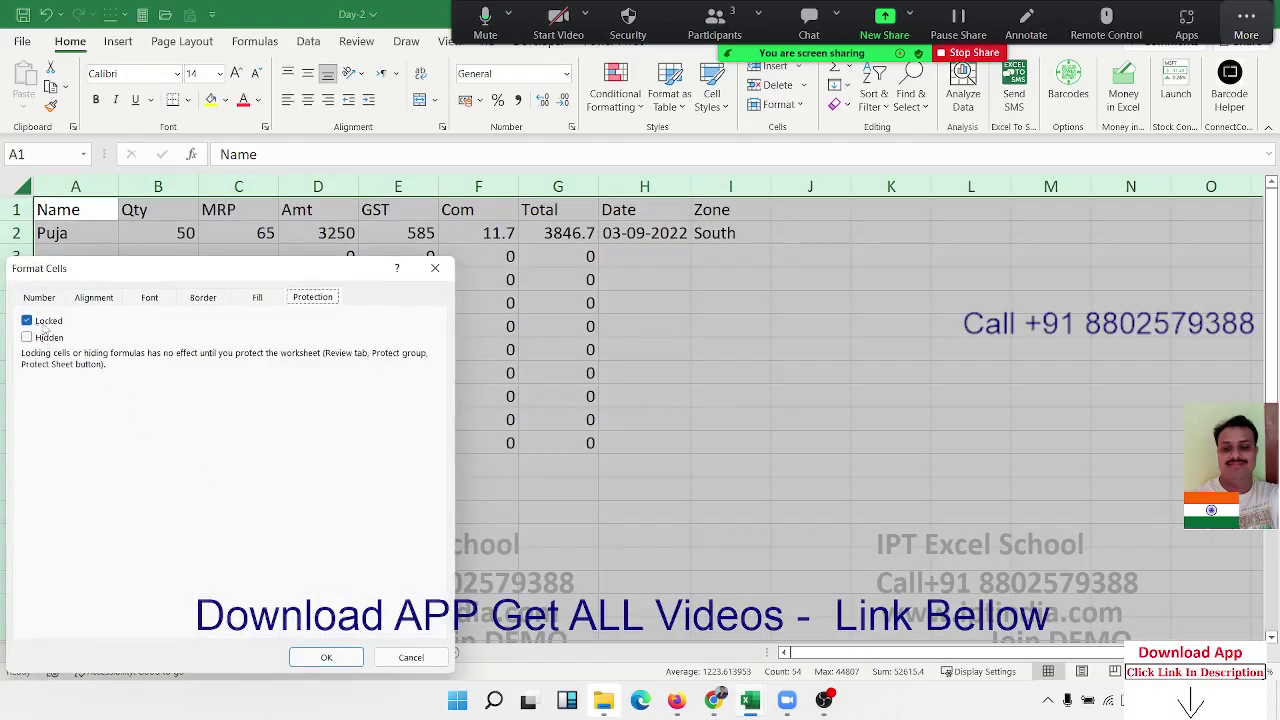
{"action": "left_click", "coordinate": [44, 321]}
{"action": "left_click", "coordinate": [326, 656]}
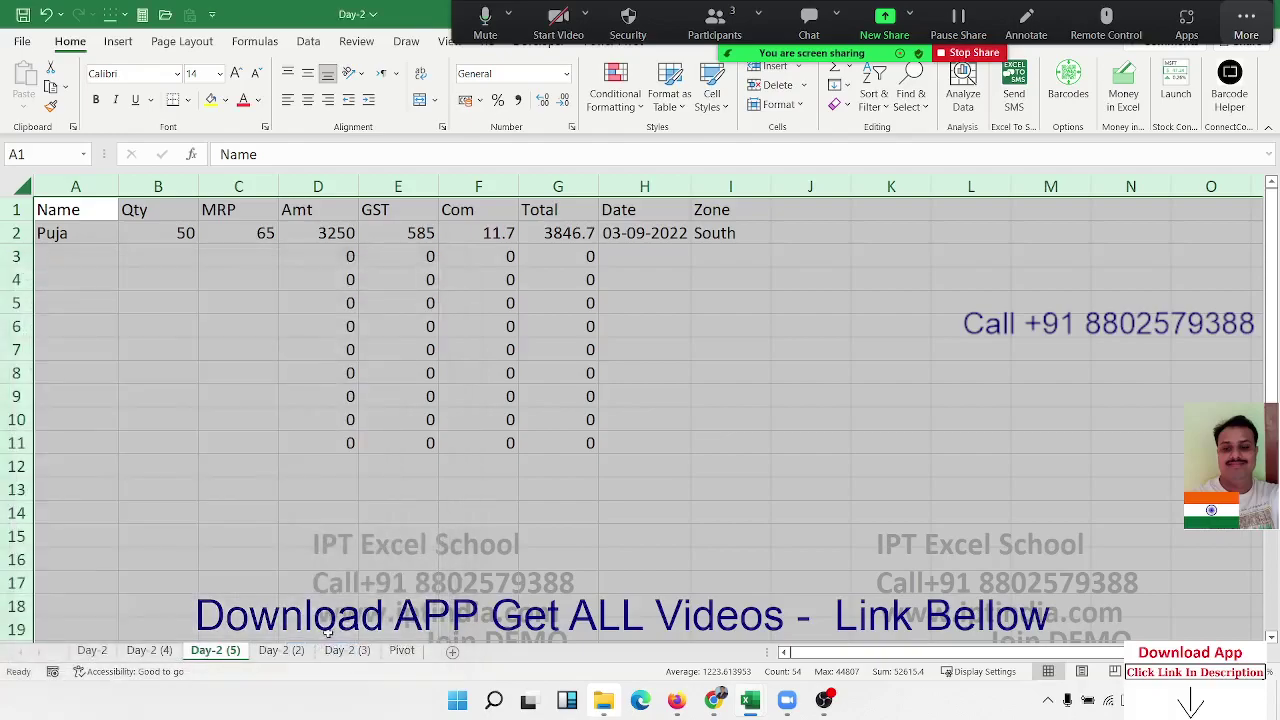
{"action": "left_click", "coordinate": [155, 347]}
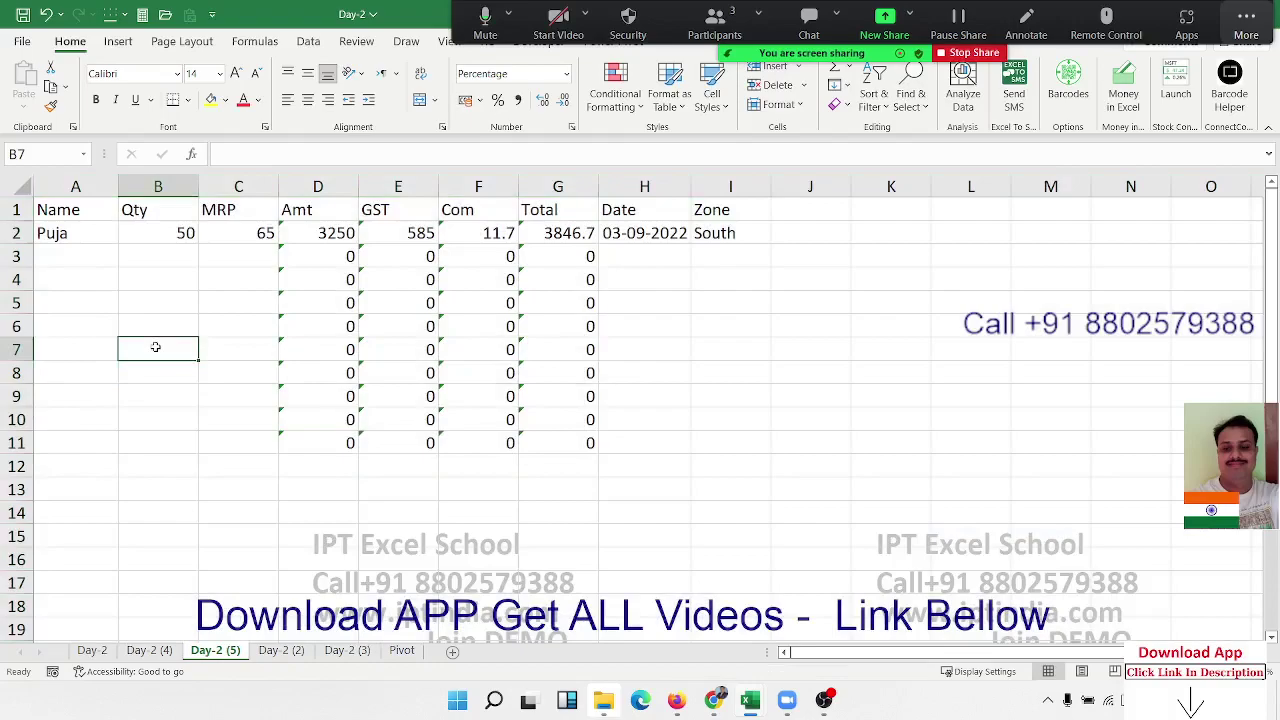
Turn on Locked for columns D to G (Amt, GST, Com, Total).
{"action": "left_click_drag", "start_coordinate": [318, 187], "coordinate": [560, 190]}
{"action": "right_click", "coordinate": [535, 190]}
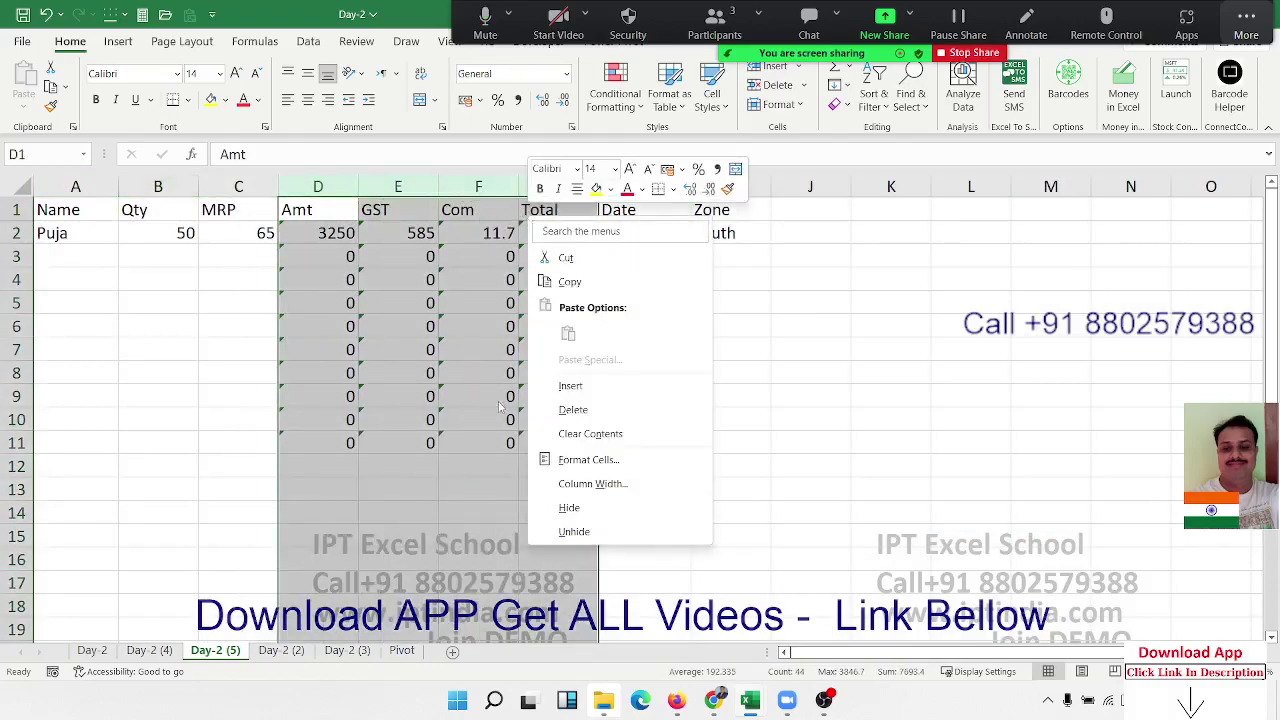
{"action": "left_click", "coordinate": [566, 459]}
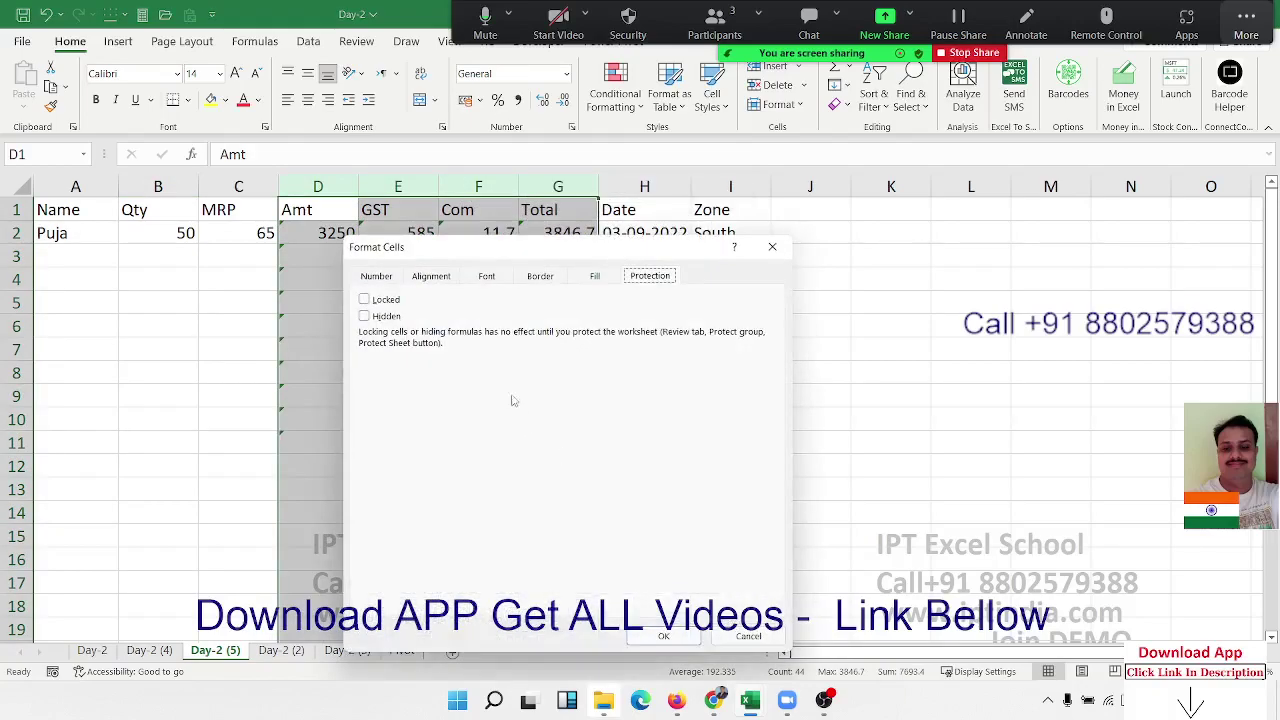
{"action": "left_click_drag", "start_coordinate": [424, 250], "coordinate": [706, 197]}
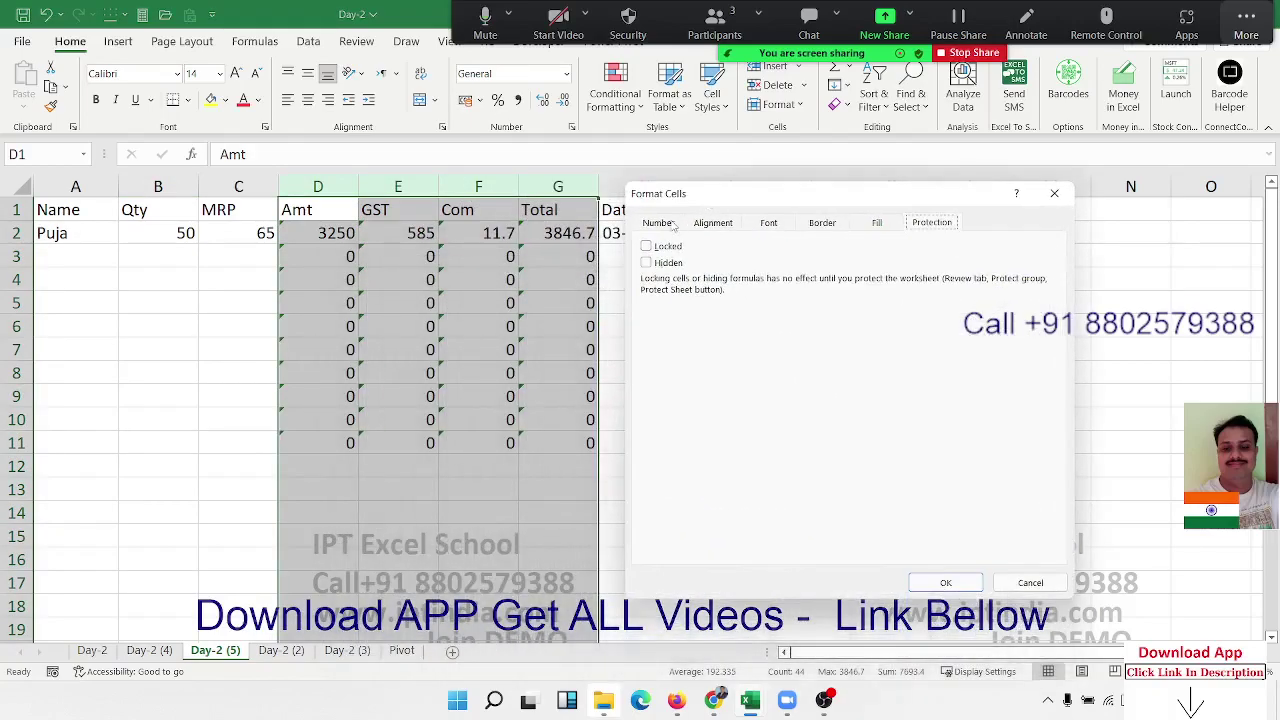
{"action": "left_click", "coordinate": [646, 246]}
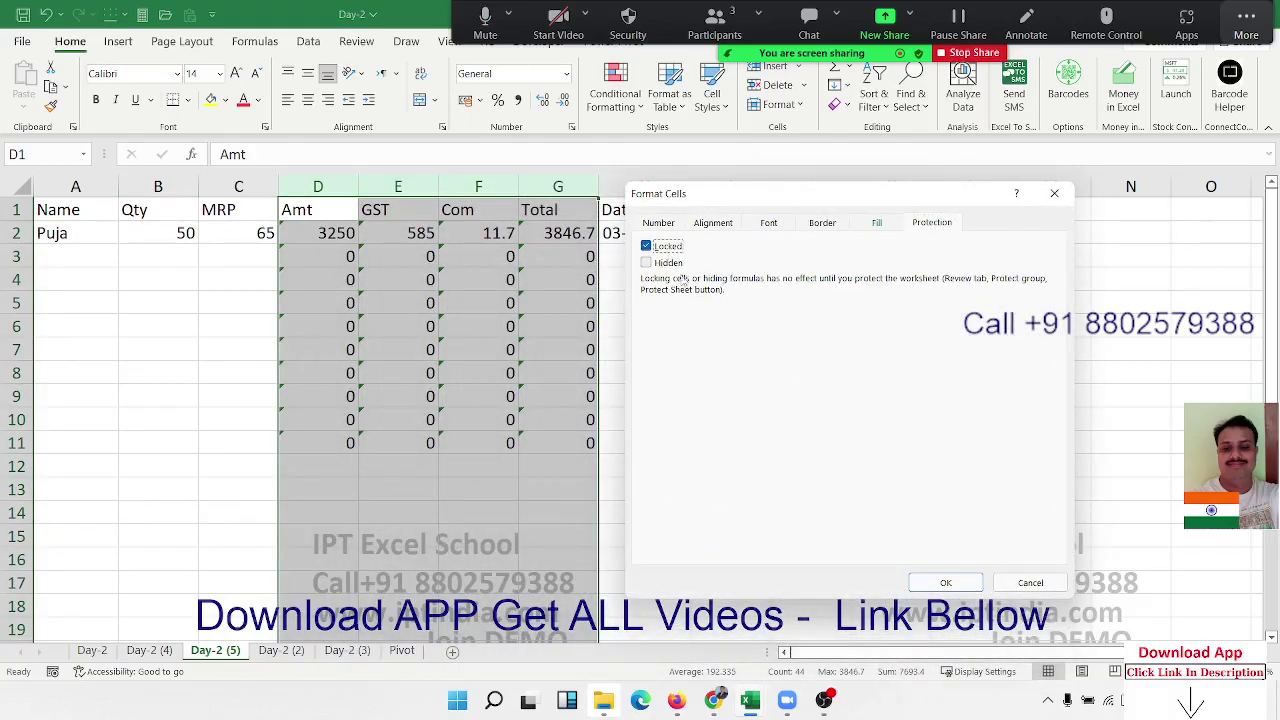
{"action": "left_click", "coordinate": [948, 586]}
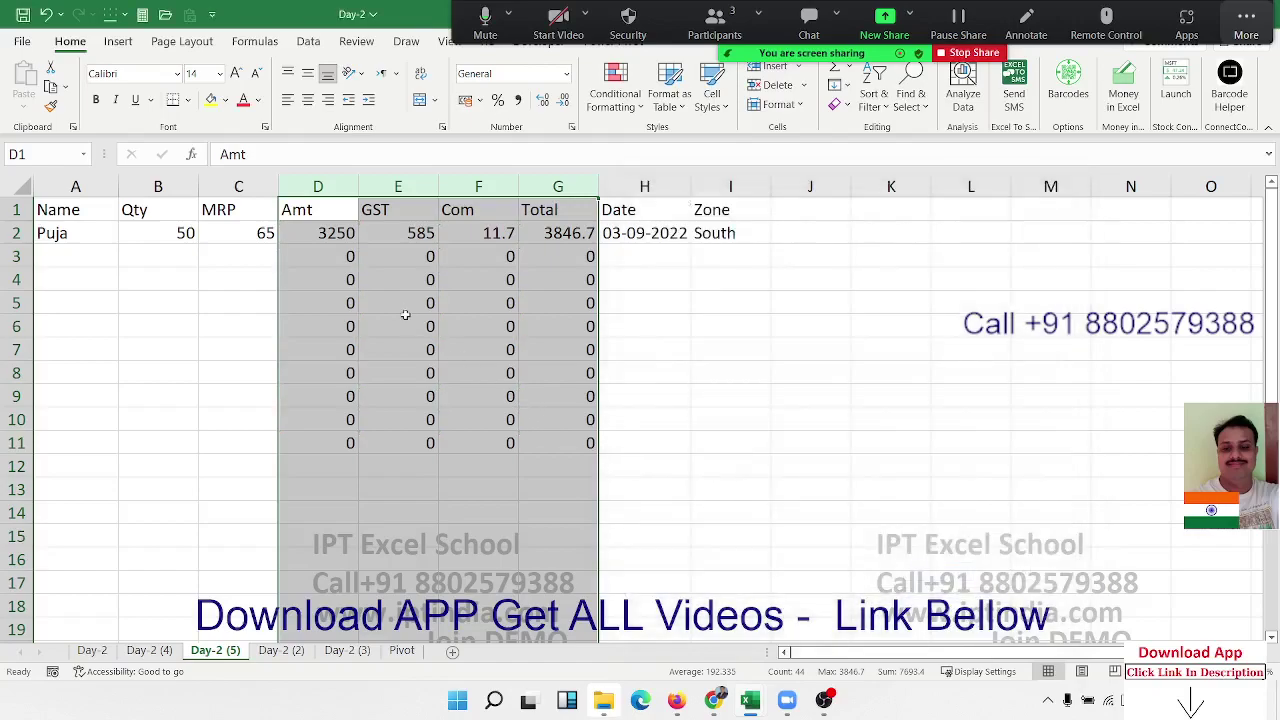
Protect the Day-2 (5) sheet with 'Select locked cells' turned off.
{"action": "left_click", "coordinate": [398, 308]}
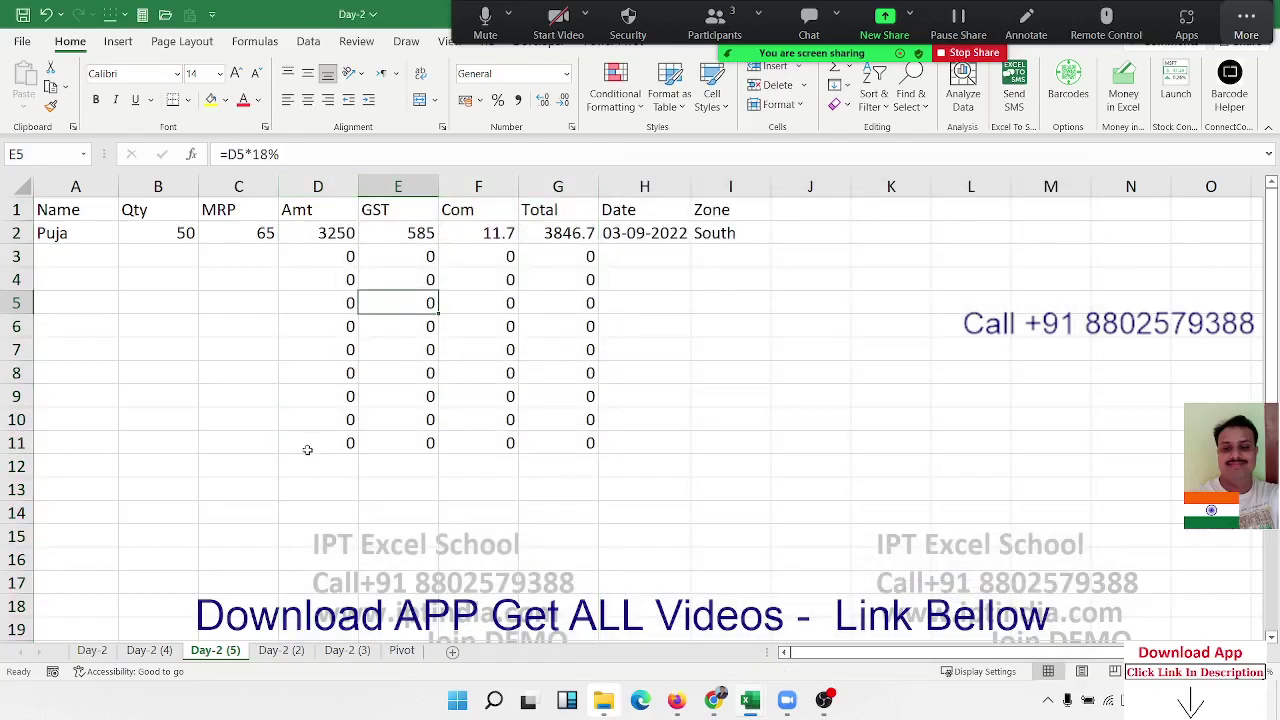
{"action": "right_click", "coordinate": [234, 652]}
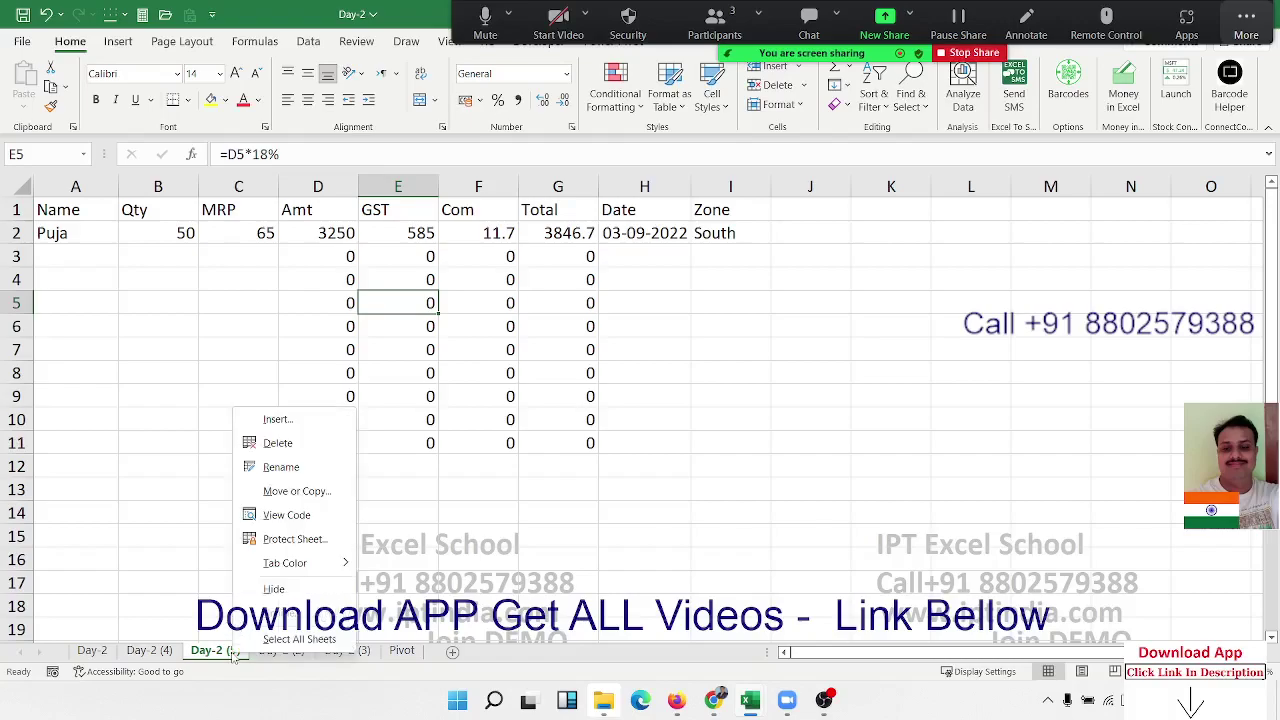
{"action": "left_click", "coordinate": [282, 539]}
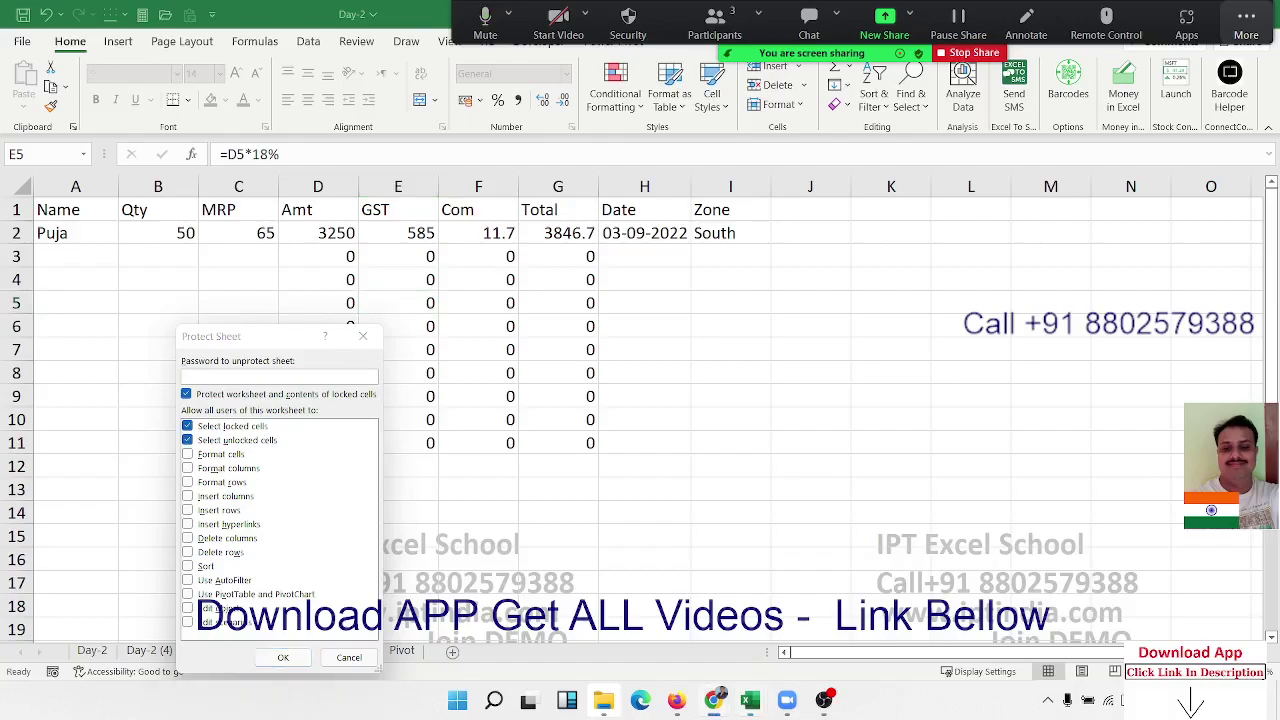
{"action": "left_click", "coordinate": [187, 427]}
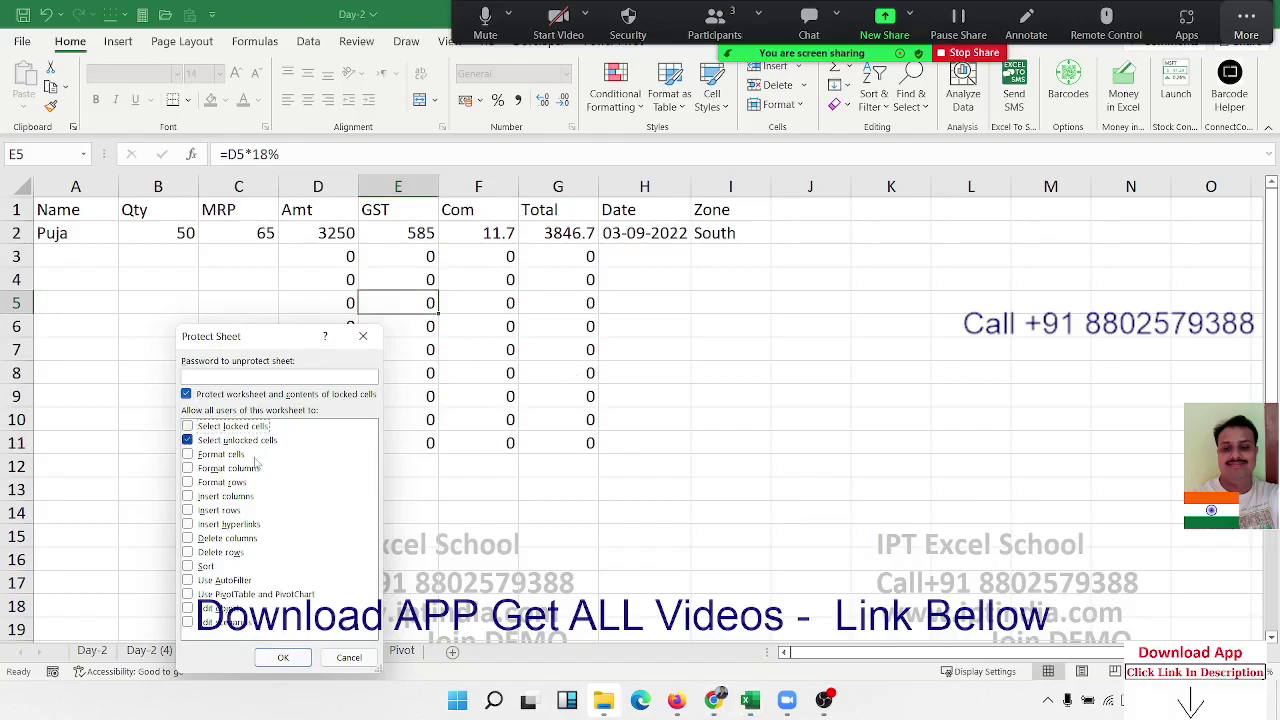
{"action": "left_click", "coordinate": [284, 658]}
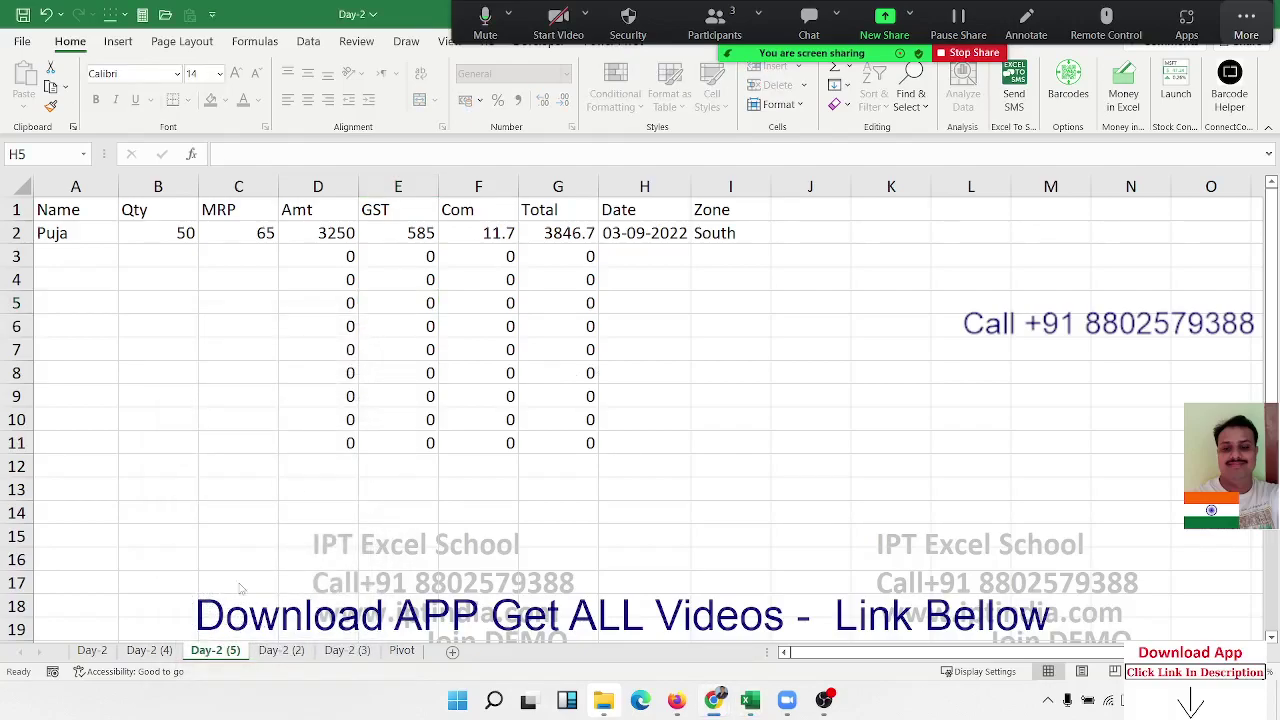
Enter a row 3 record: a name, Qty 74, MRP 21, date 03-09-2022, zone North.
{"action": "left_click", "coordinate": [80, 252]}
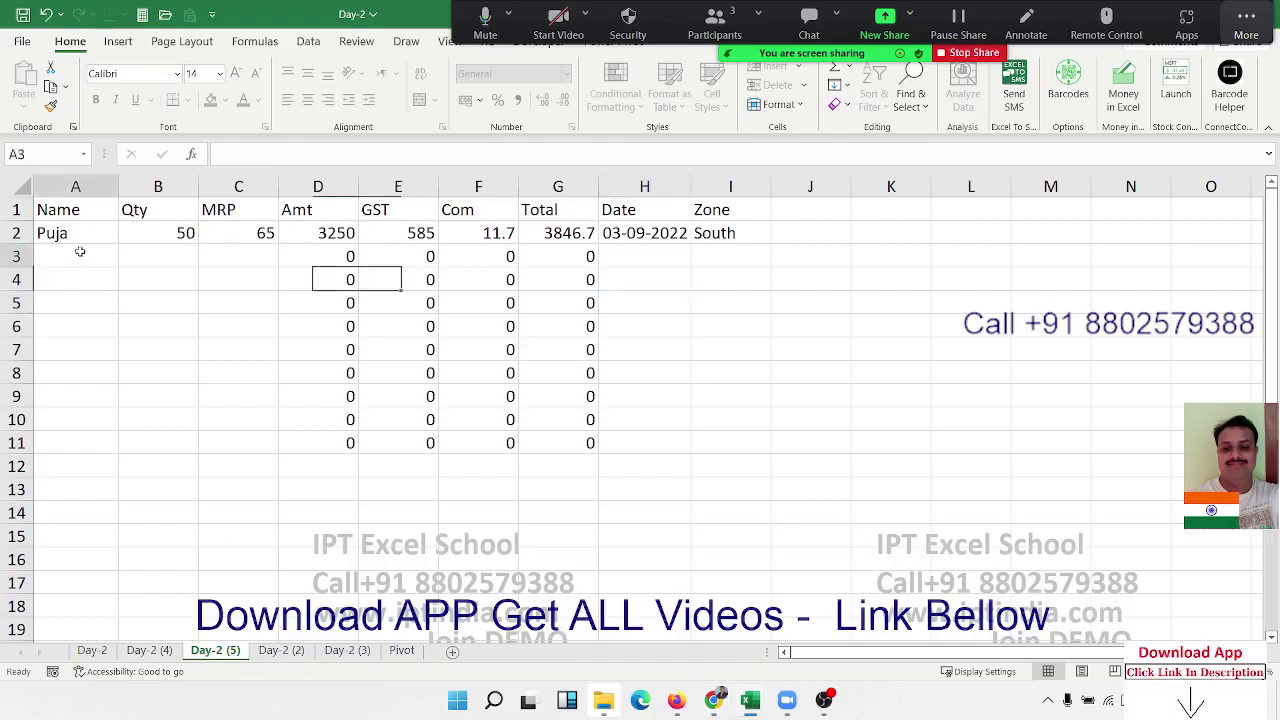
{"action": "type", "text": "om"}
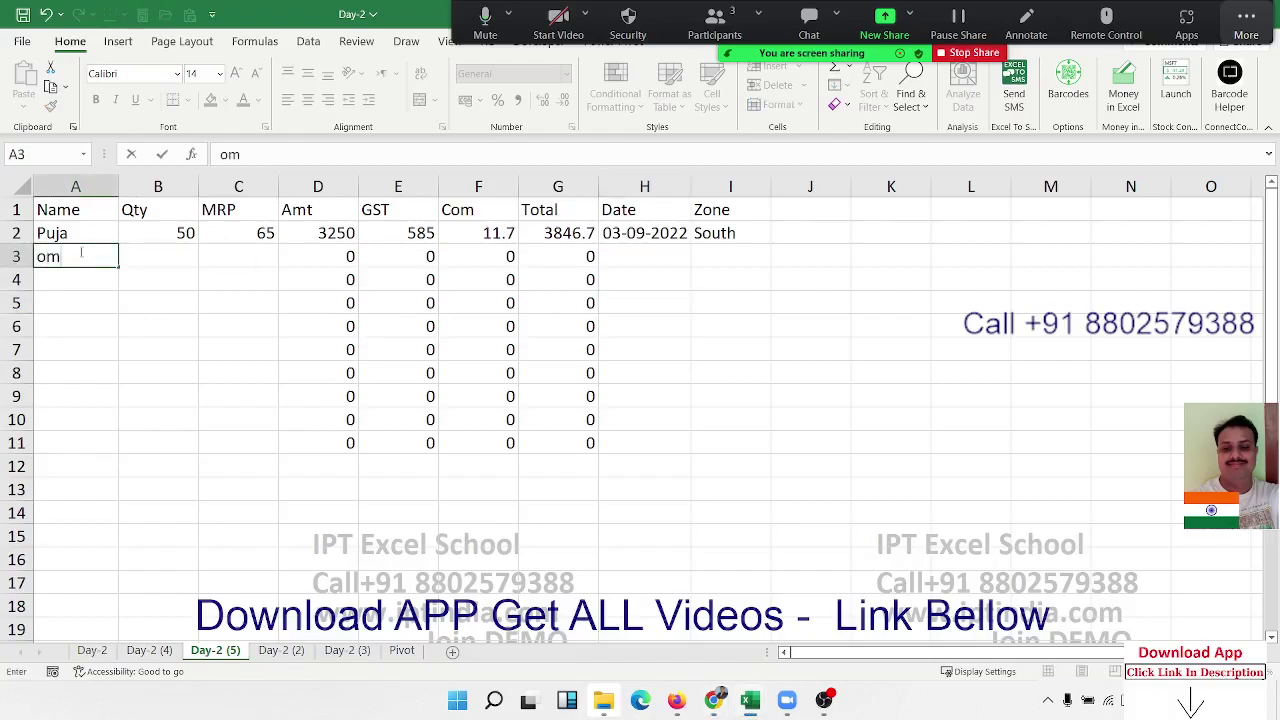
{"action": "key", "text": "Tab"}
{"action": "type", "text": "74"}
{"action": "key", "text": "Tab"}
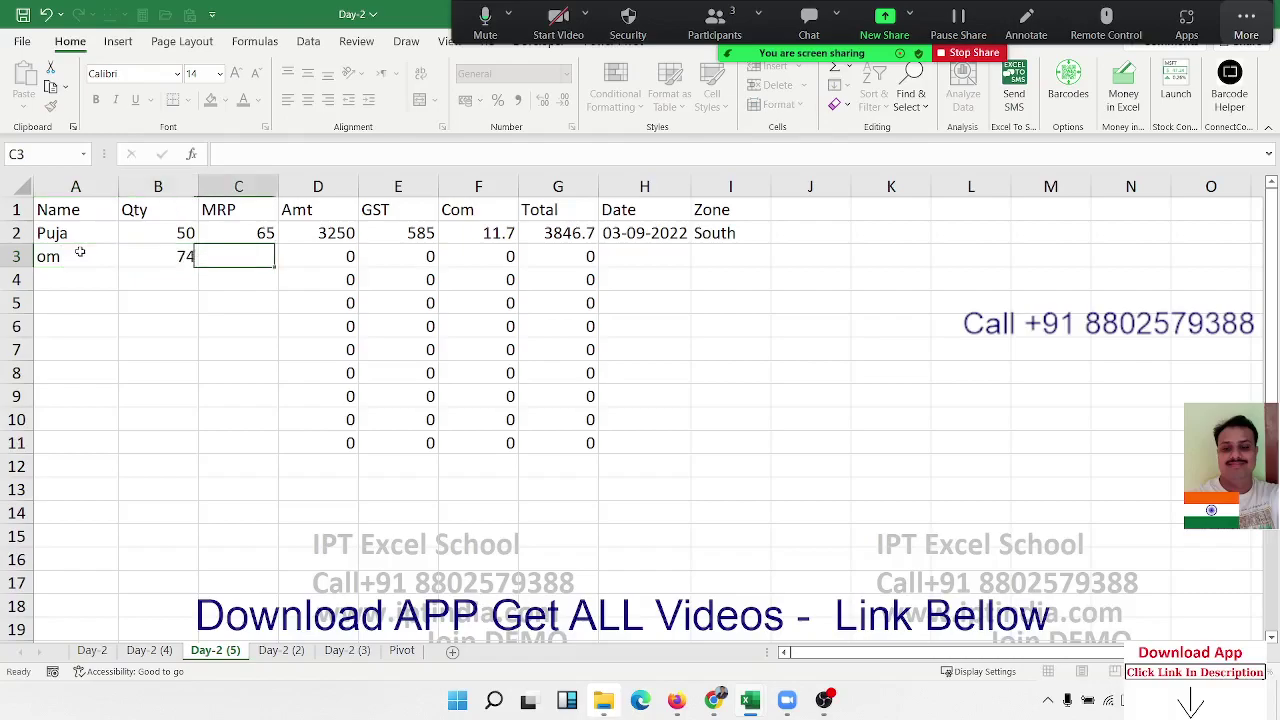
{"action": "type", "text": "21"}
{"action": "key", "text": "Tab"}
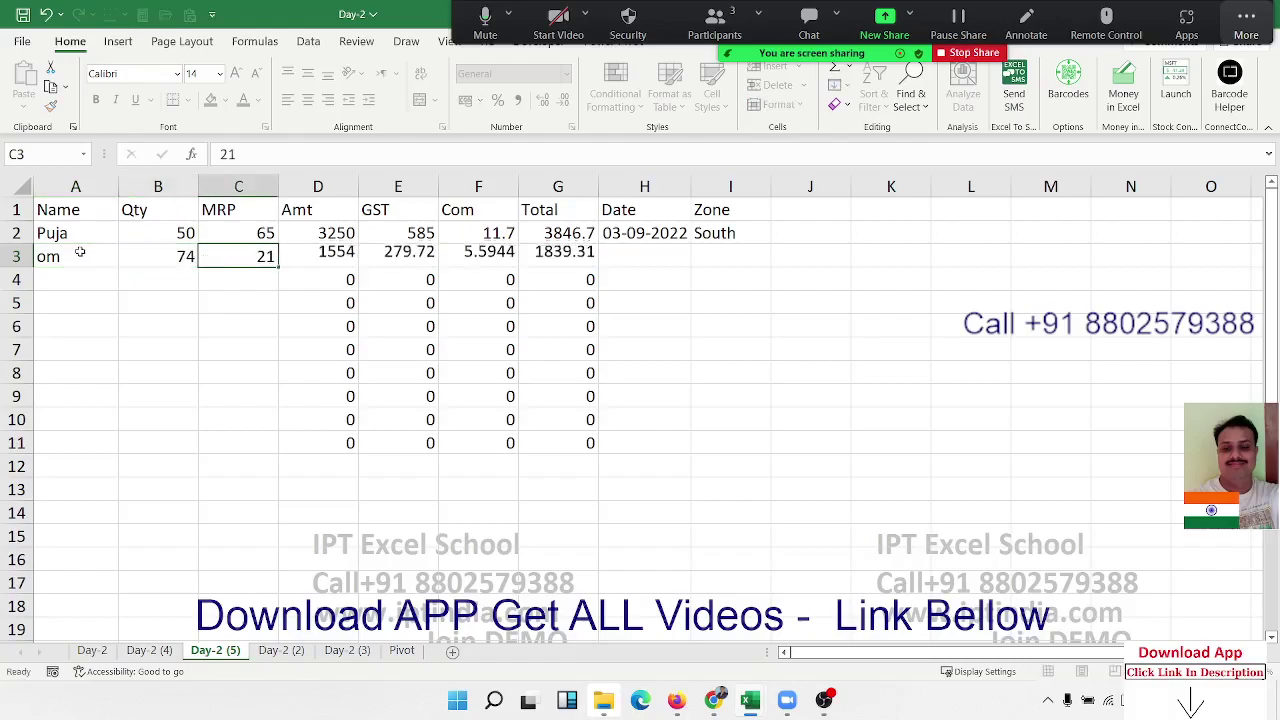
{"action": "key", "text": "Tab"}
{"action": "key", "text": "Tab"}
{"action": "key", "text": "Tab"}
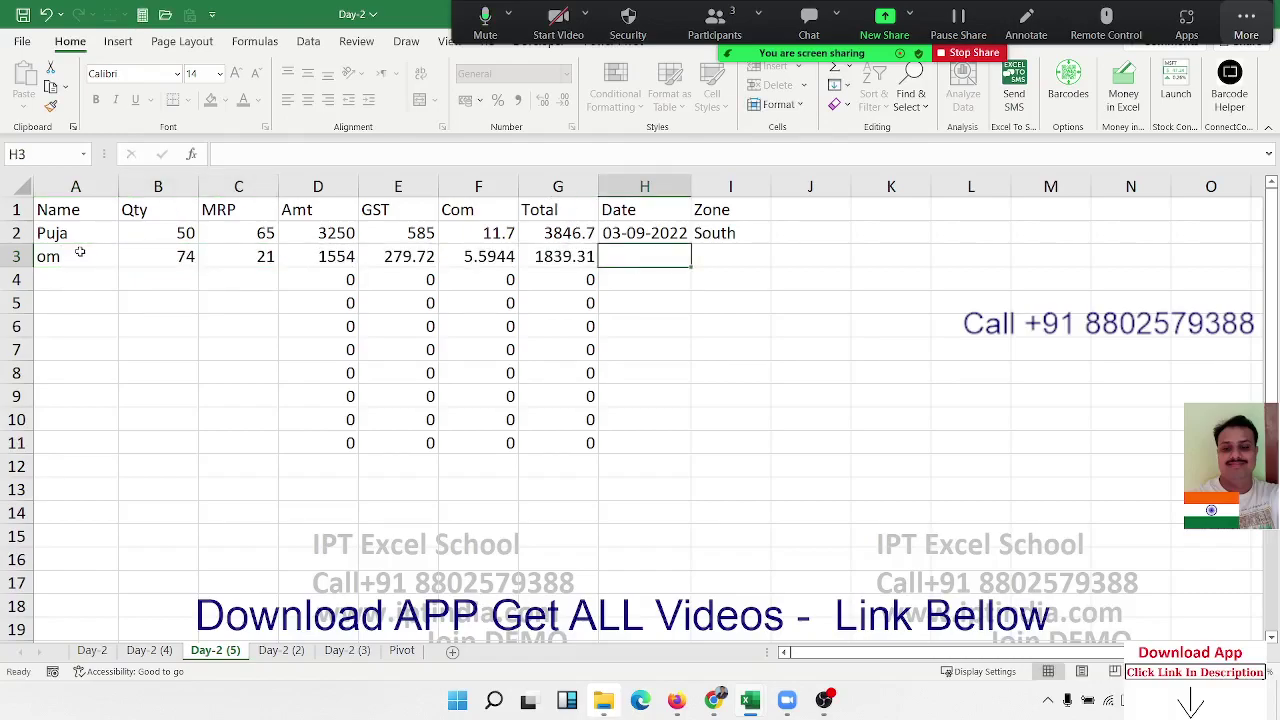
{"action": "key", "text": "ctrl+semicolon"}
{"action": "key", "text": "Tab"}
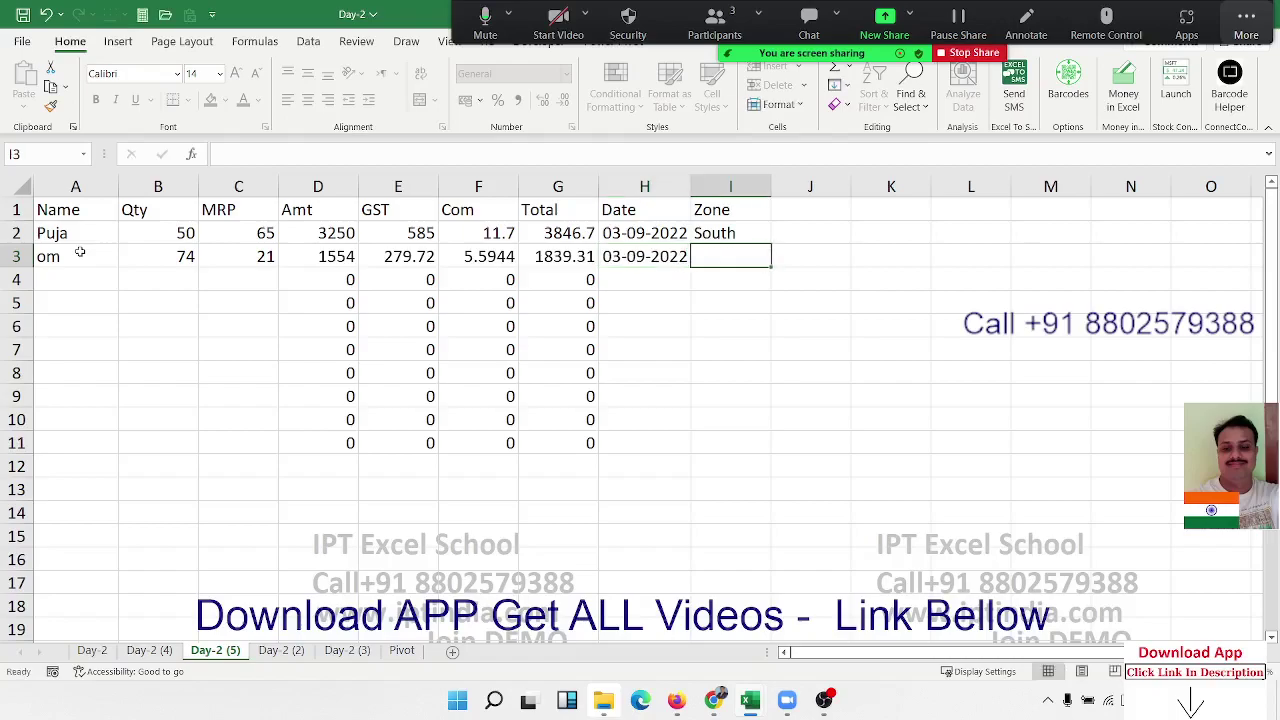
{"action": "type", "text": "Nort"}
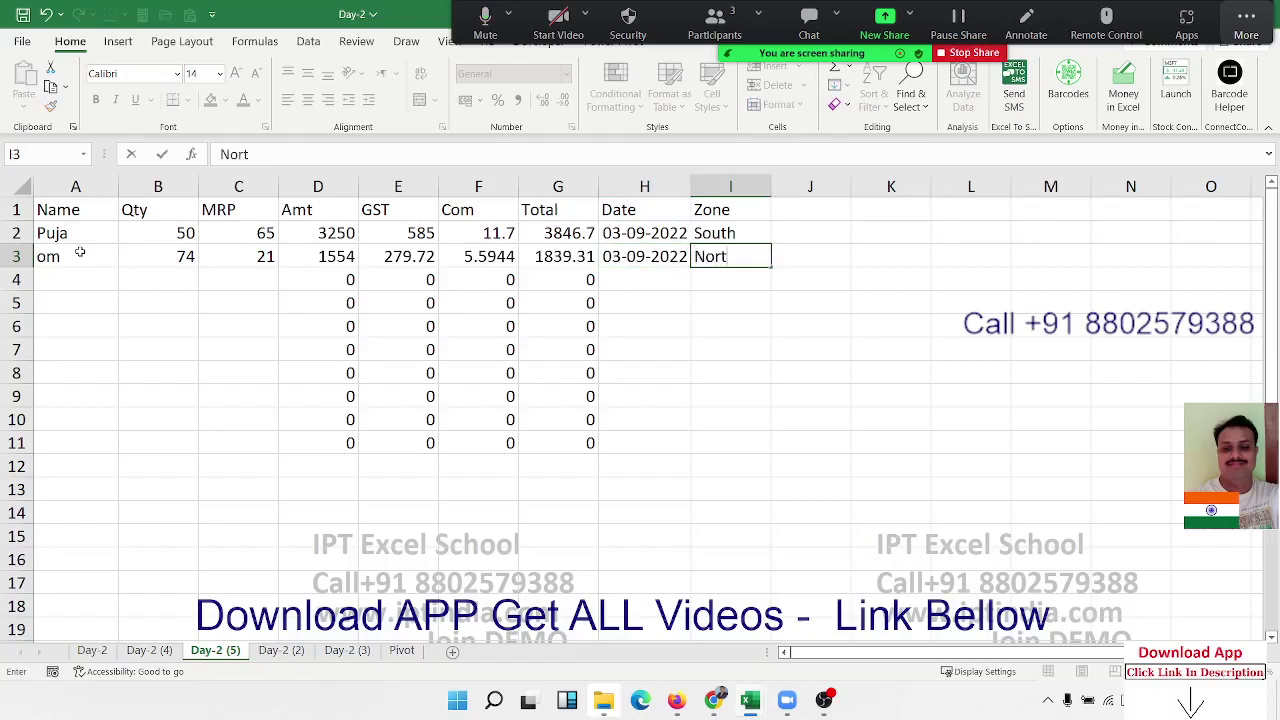
{"action": "type", "text": "h"}
{"action": "key", "text": "Return"}
Move left and right with the arrow keys to show the locked formula cells are skipped.
{"action": "key", "text": "Left"}
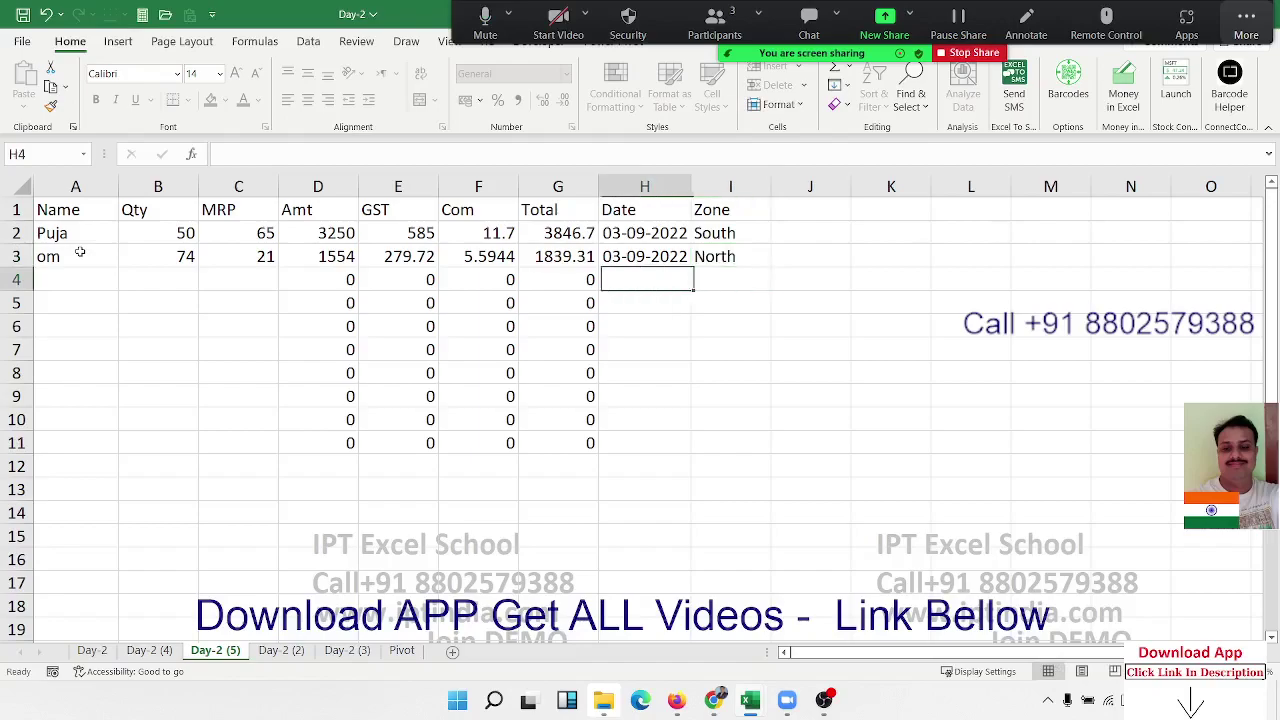
{"action": "key", "text": "Left"}
{"action": "key", "text": "Left"}
{"action": "key", "text": "Left"}
{"action": "key", "text": "Right"}
{"action": "key", "text": "Right"}
{"action": "key", "text": "Right"}
{"action": "key", "text": "Left"}
{"action": "key", "text": "Left"}
{"action": "key", "text": "Left"}
{"action": "key", "text": "Right"}
{"action": "key", "text": "Right"}
{"action": "key", "text": "Right"}
{"action": "key", "text": "Left"}
{"action": "key", "text": "Left"}
{"action": "key", "text": "Left"}
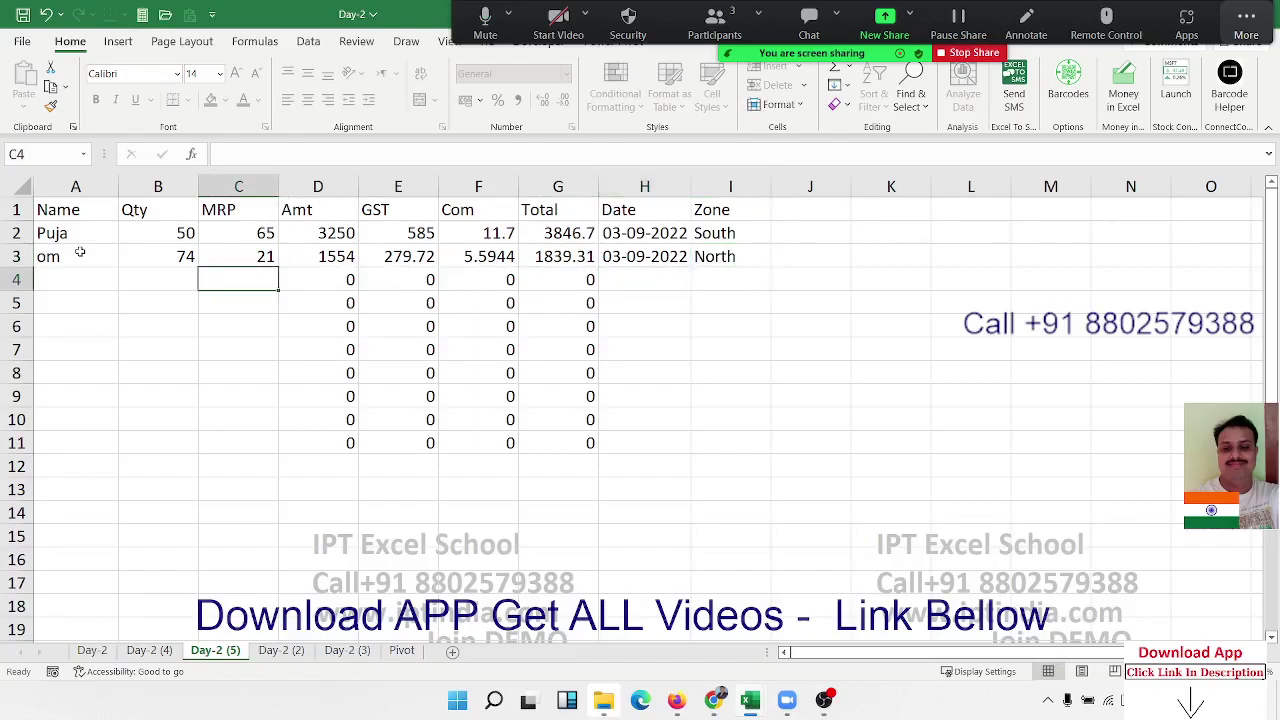
{"action": "key", "text": "Right"}
{"action": "key", "text": "Right"}
{"action": "key", "text": "Right"}
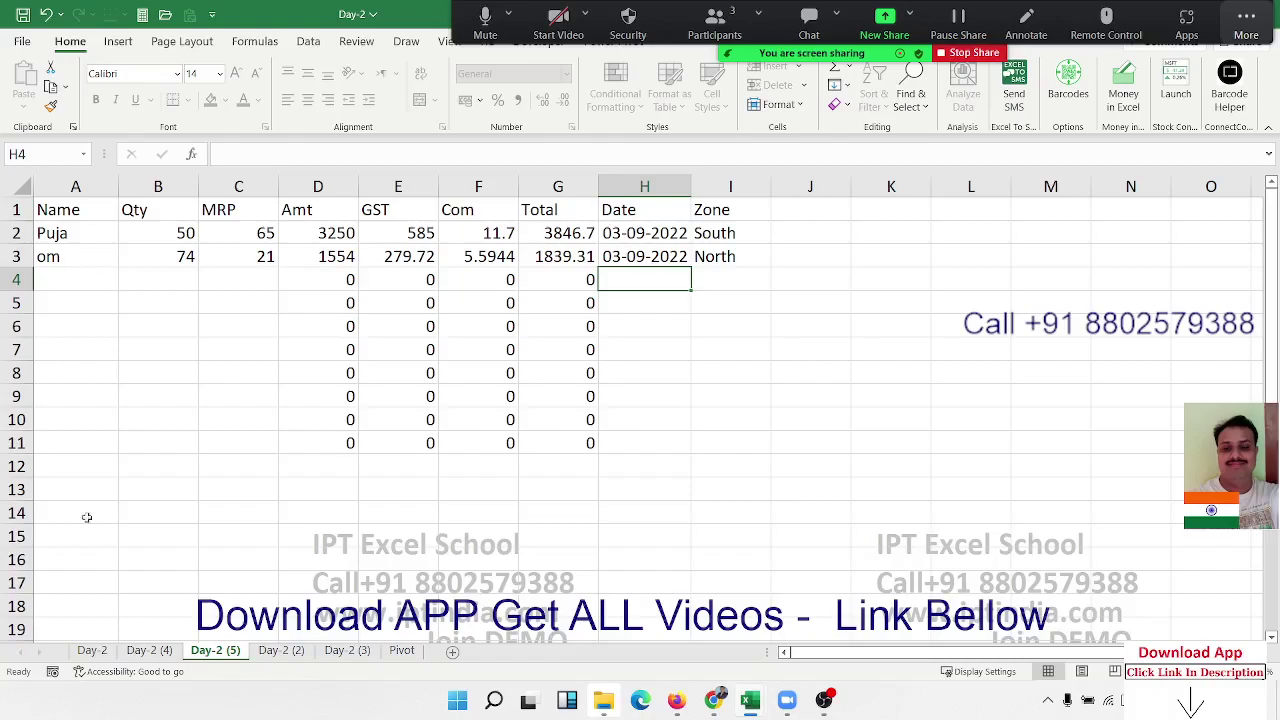
Switch to Day-2 (2) and insert a blank row at row 11.
{"action": "left_click", "coordinate": [281, 650]}
{"action": "left_click", "coordinate": [256, 358]}
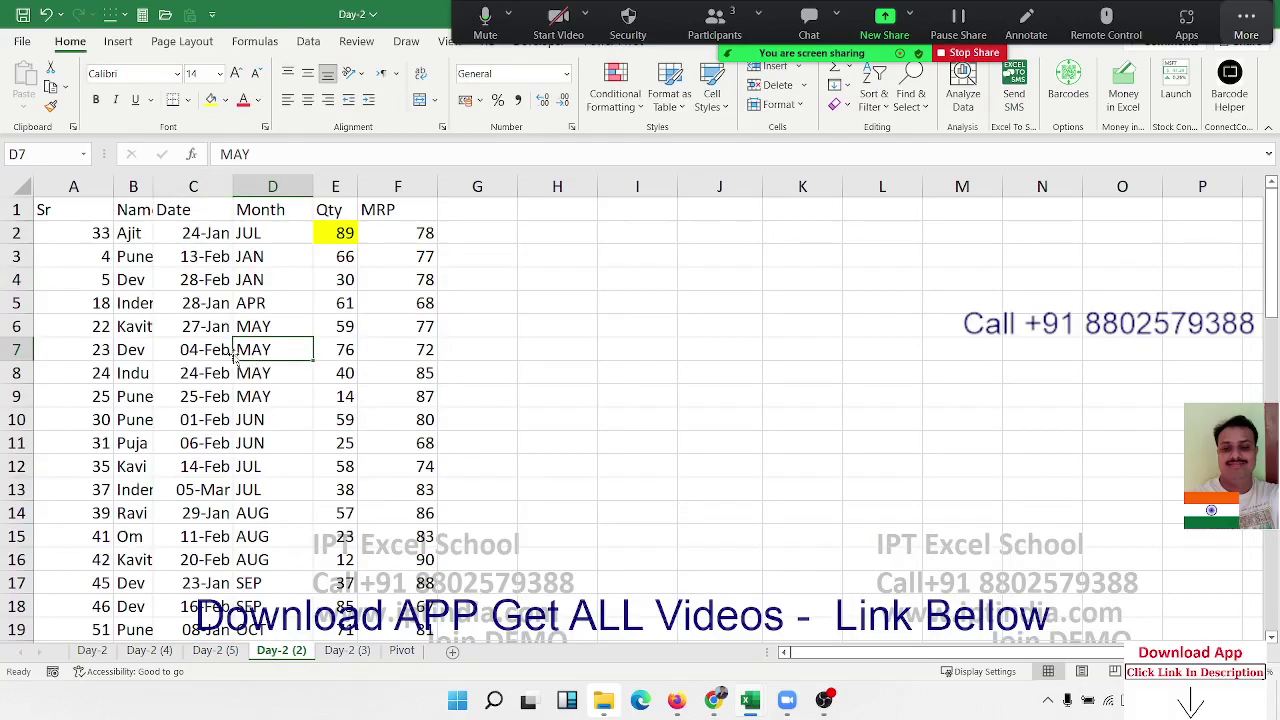
{"action": "left_click", "coordinate": [226, 412]}
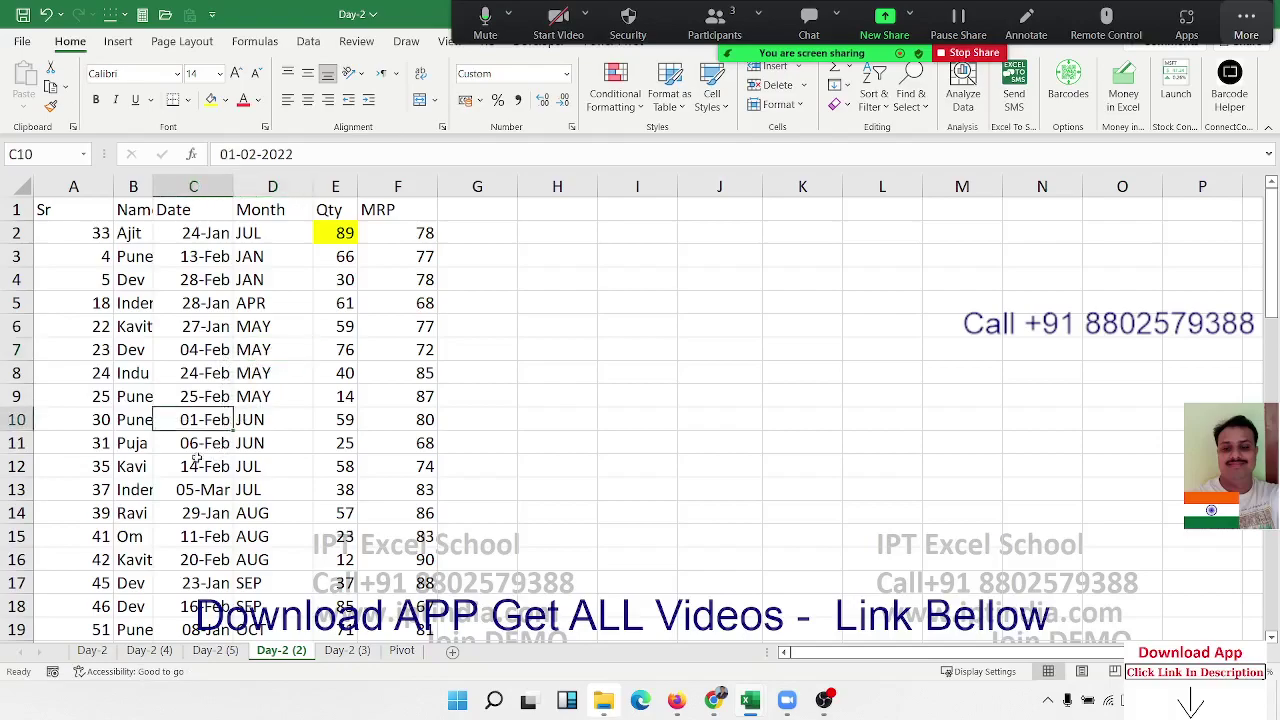
{"action": "left_click", "coordinate": [16, 443]}
{"action": "key", "text": "ctrl+shift+plus"}
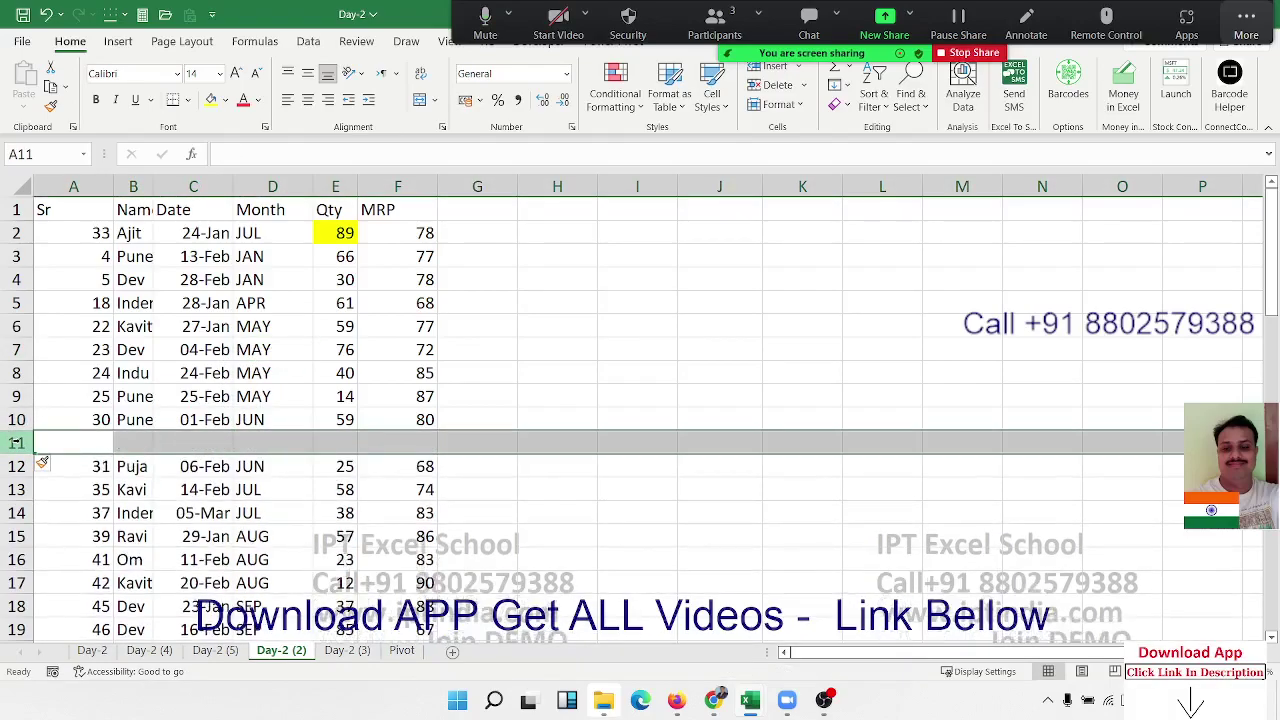
{"action": "left_click", "coordinate": [162, 515]}
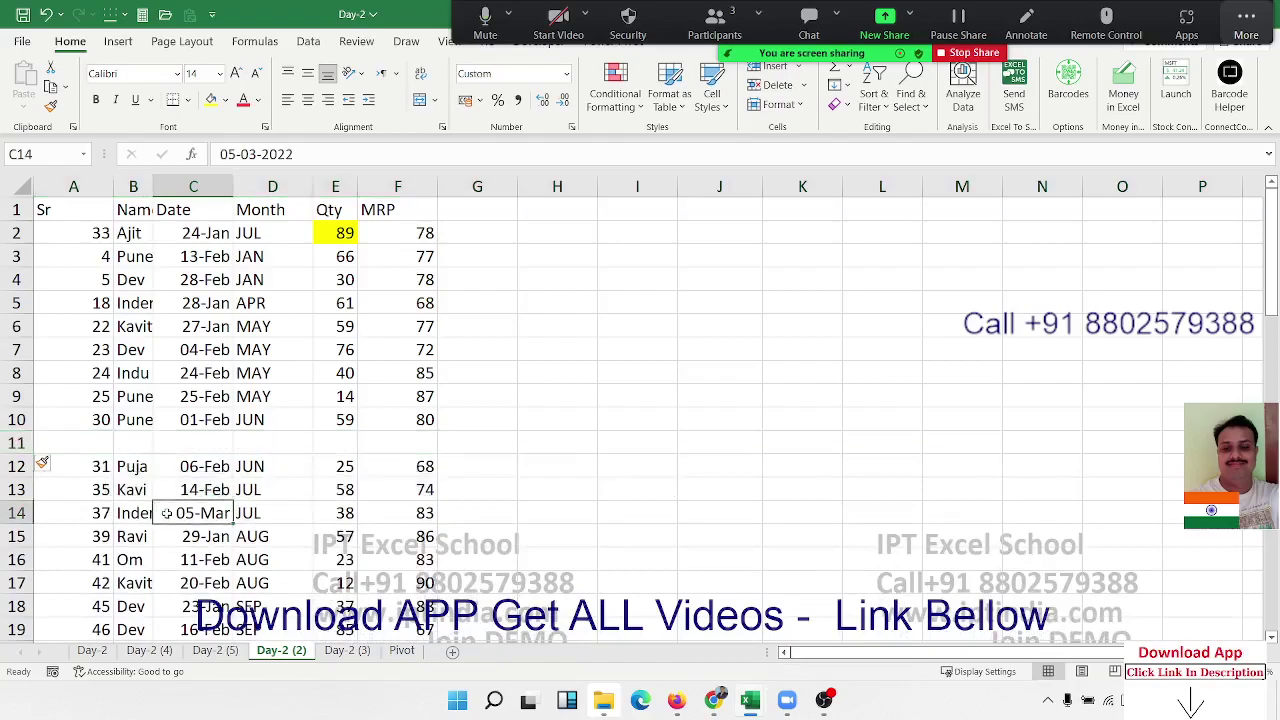
Show that Ctrl+A from A5 selects only the data block above the blank row.
{"action": "left_click", "coordinate": [119, 233]}
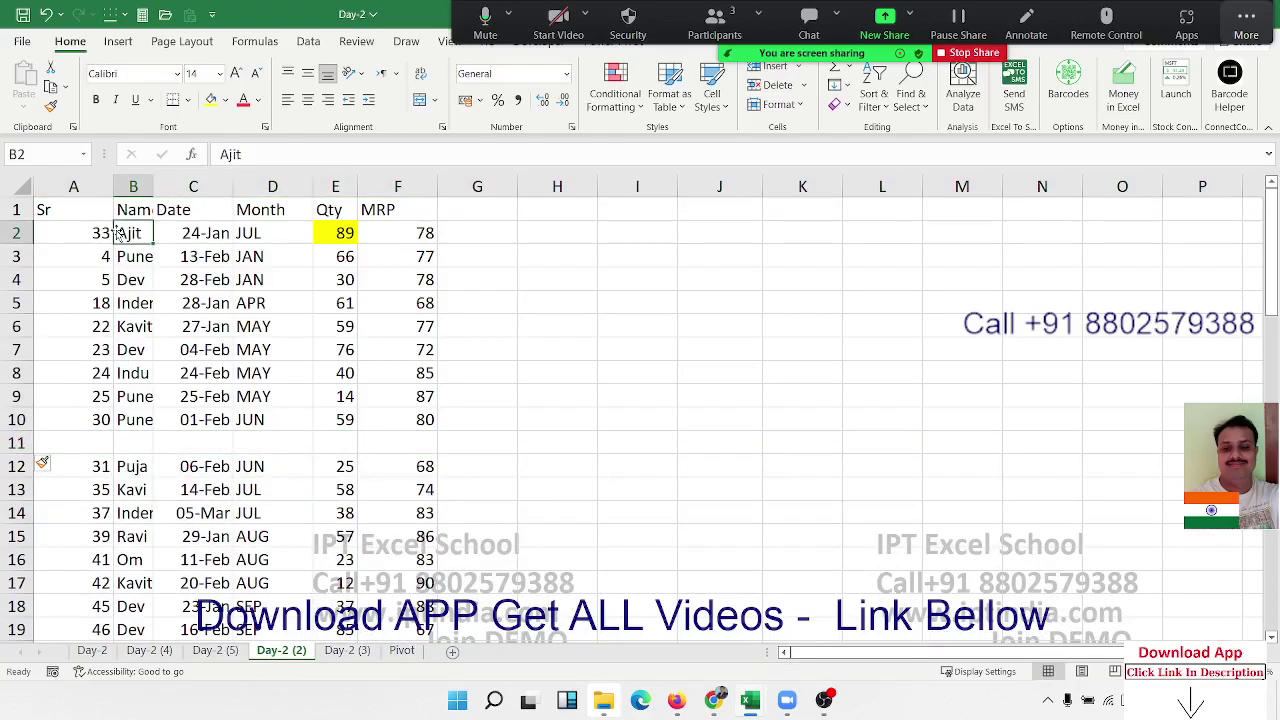
{"action": "left_click_drag", "start_coordinate": [84, 209], "coordinate": [393, 552]}
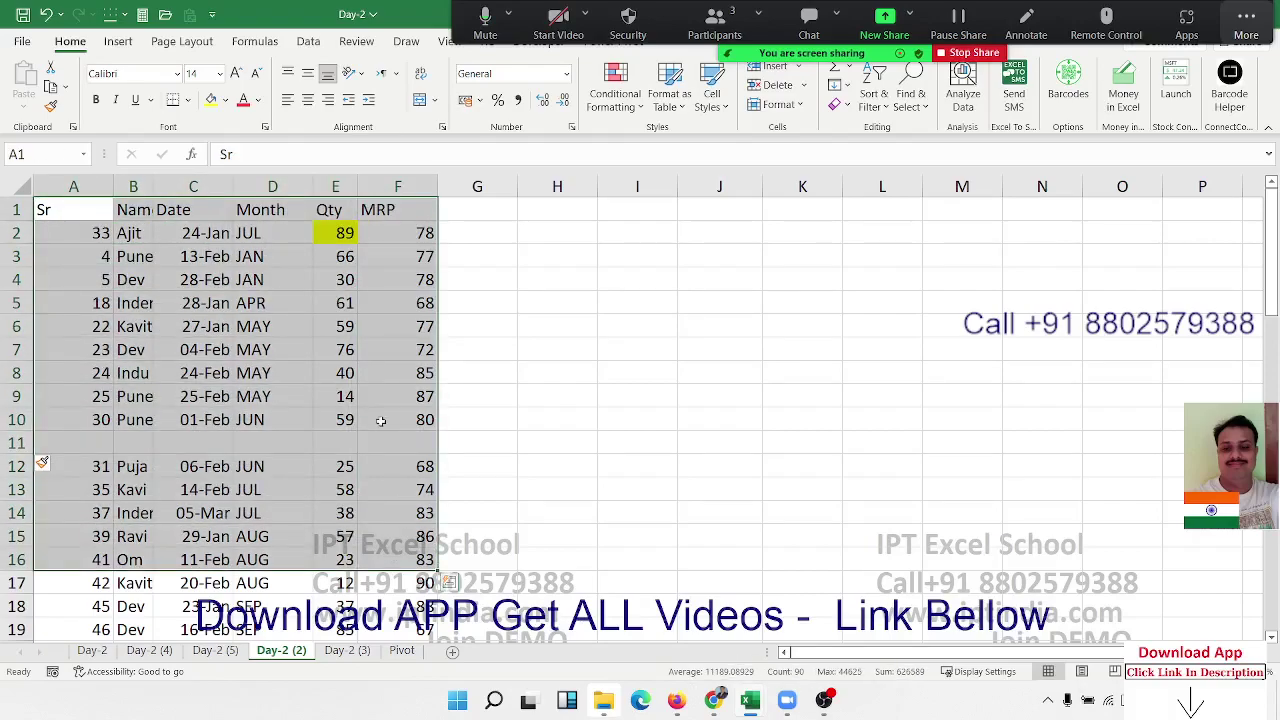
{"action": "left_click", "coordinate": [320, 393]}
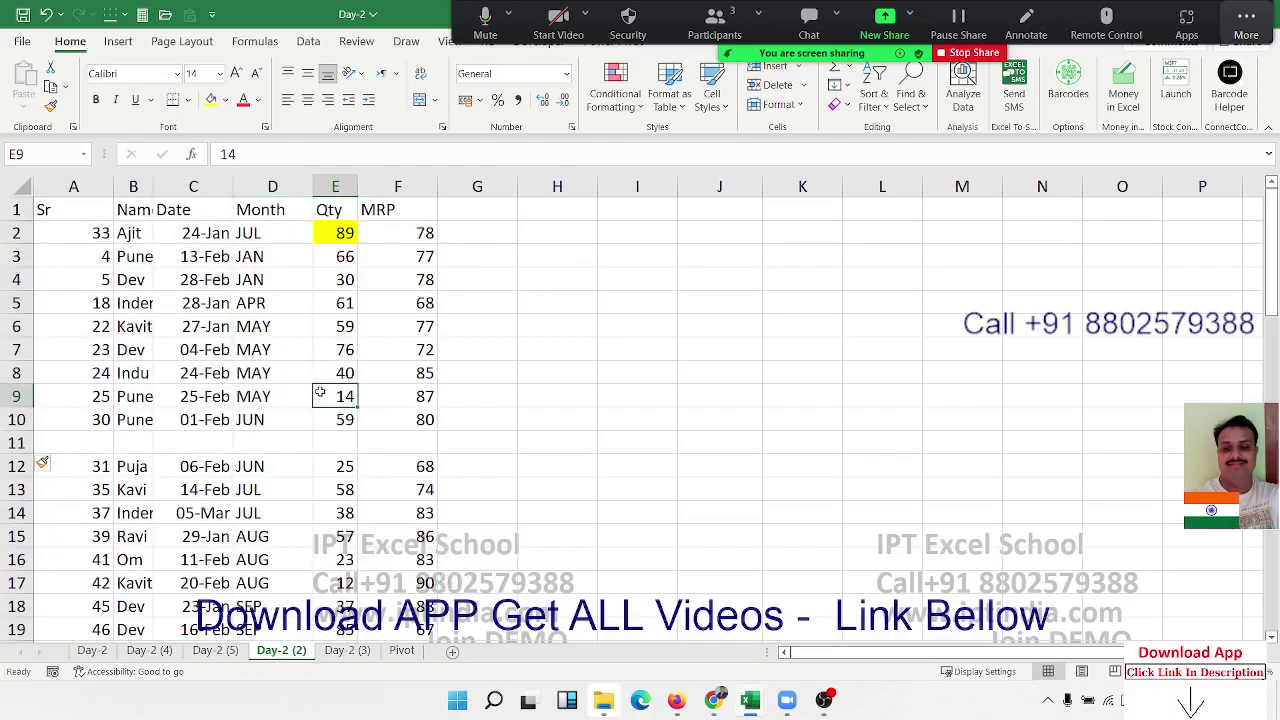
{"action": "left_click", "coordinate": [103, 304]}
{"action": "key", "text": "ctrl+a"}
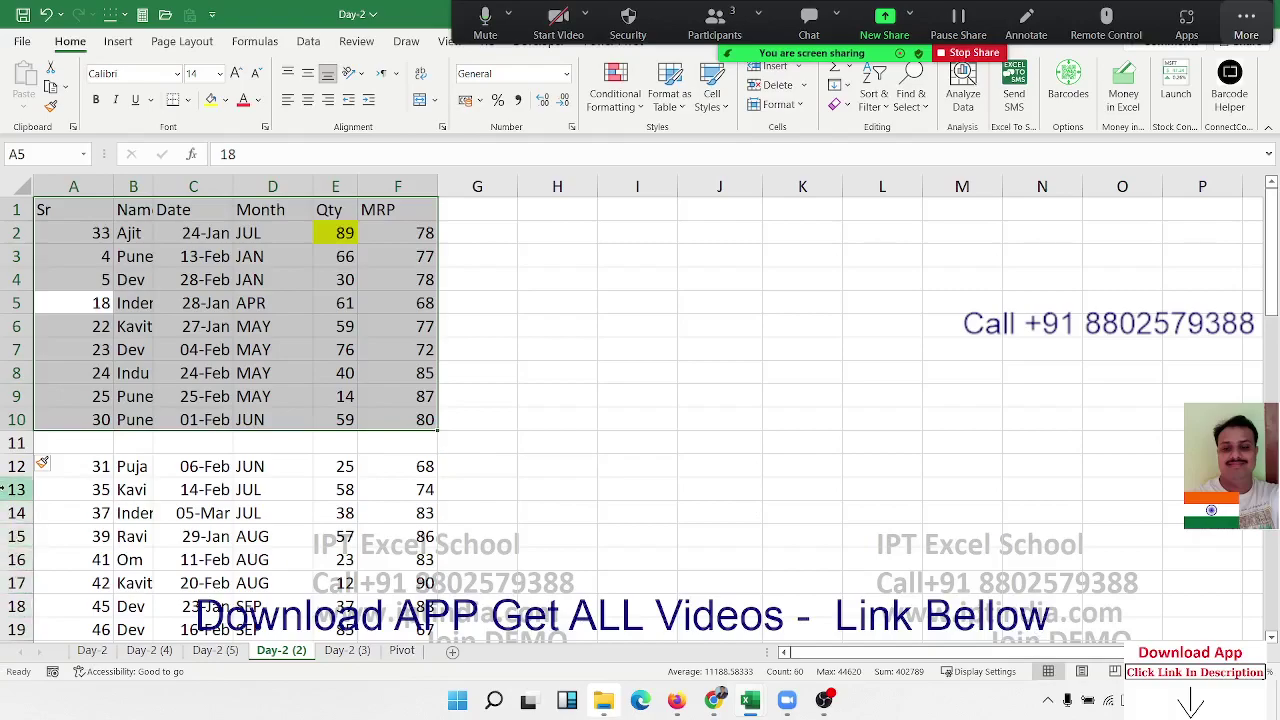
Delete the blank row 11 so the records run unbroken again.
{"action": "left_click", "coordinate": [17, 441]}
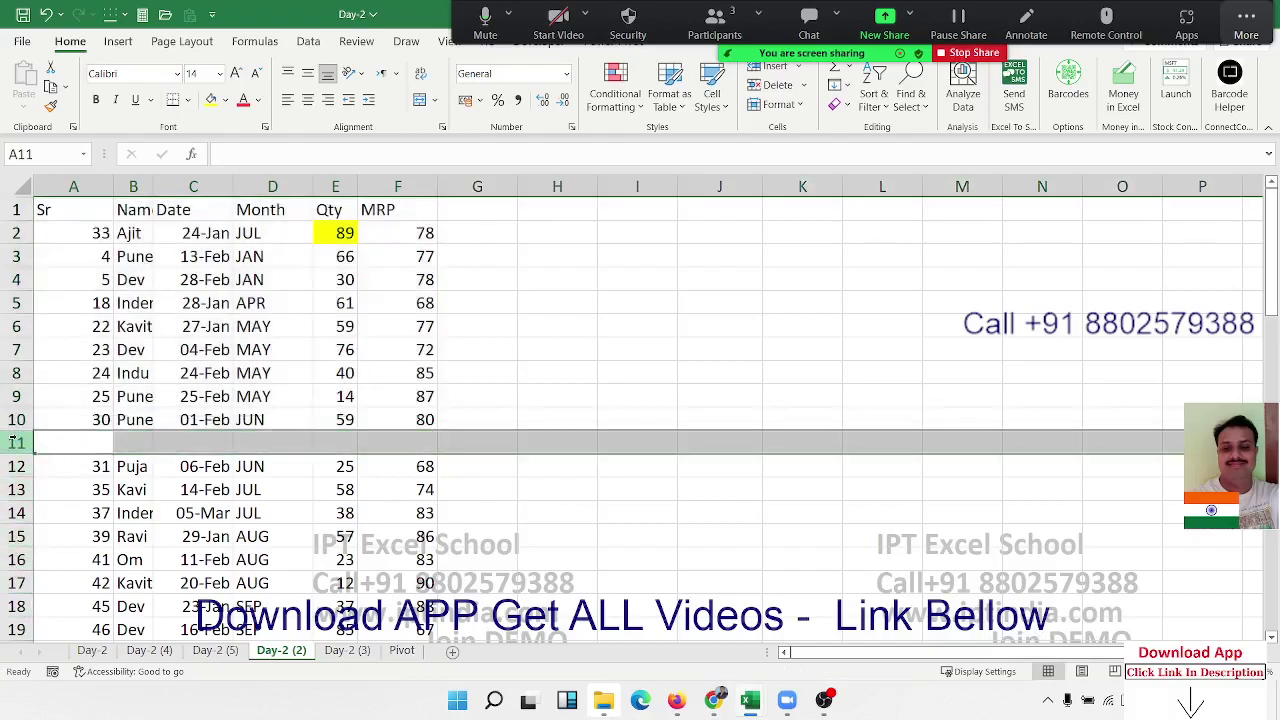
{"action": "key", "text": "ctrl+minus"}
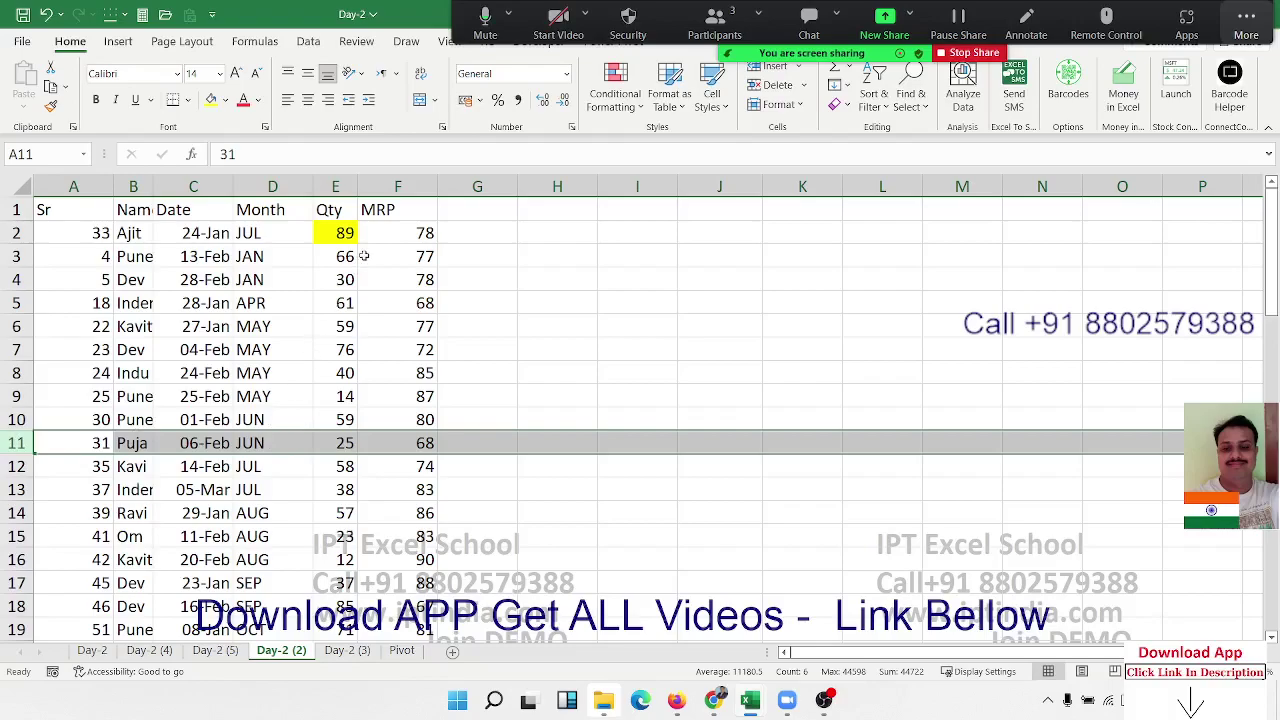
{"action": "left_click", "coordinate": [364, 256]}
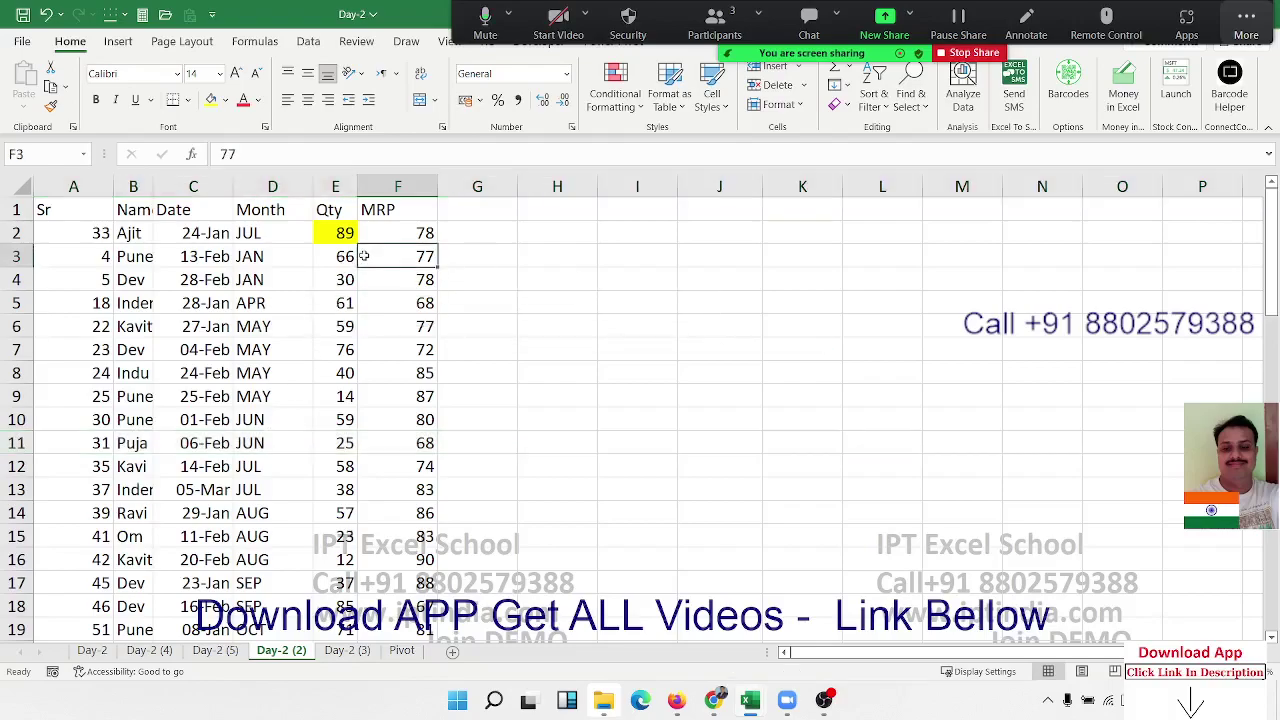
{"action": "left_click", "coordinate": [338, 211]}
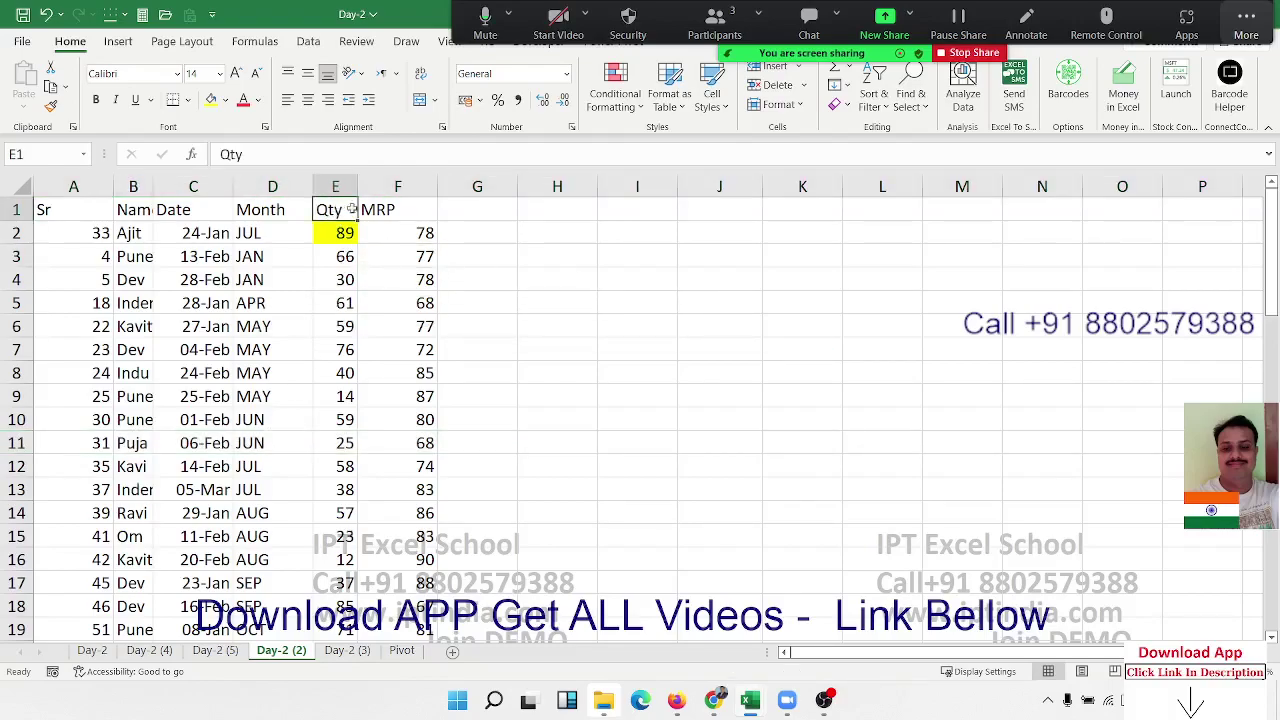
Sort the table by Qty smallest to largest, then largest to smallest.
{"action": "left_click", "coordinate": [872, 117]}
{"action": "left_click", "coordinate": [884, 131]}
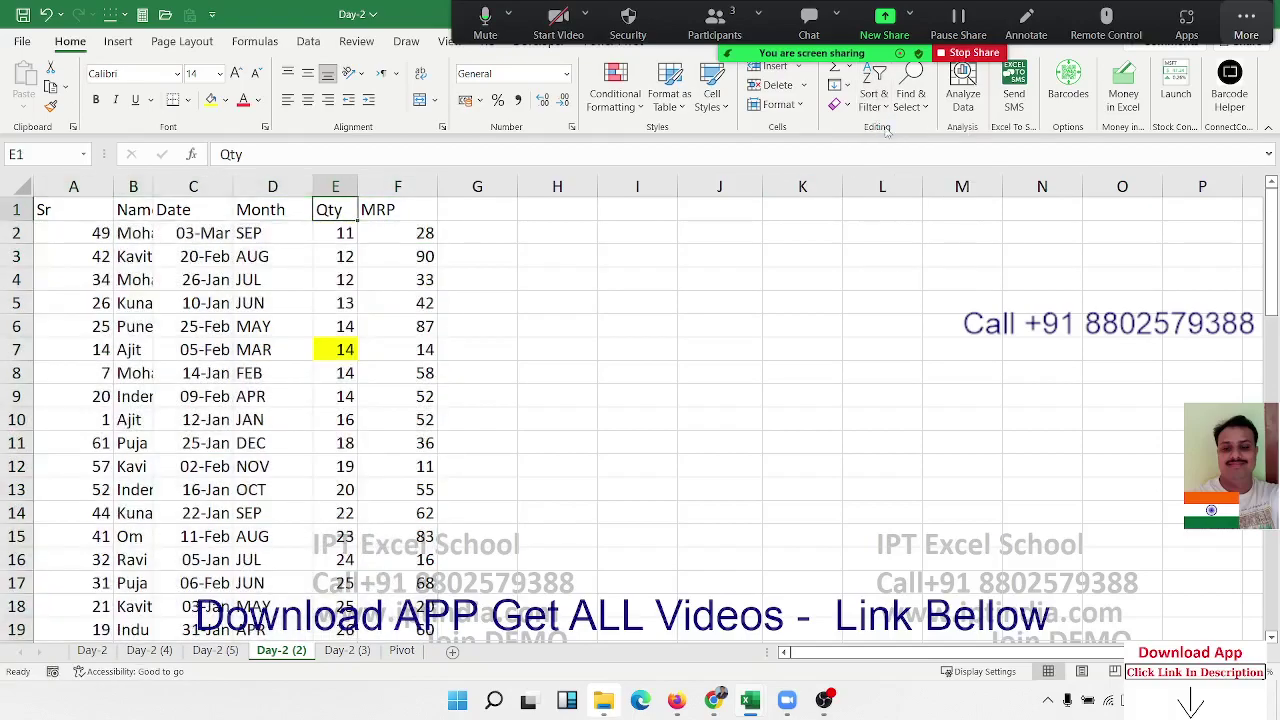
{"action": "left_click", "coordinate": [878, 105]}
{"action": "left_click", "coordinate": [900, 155]}
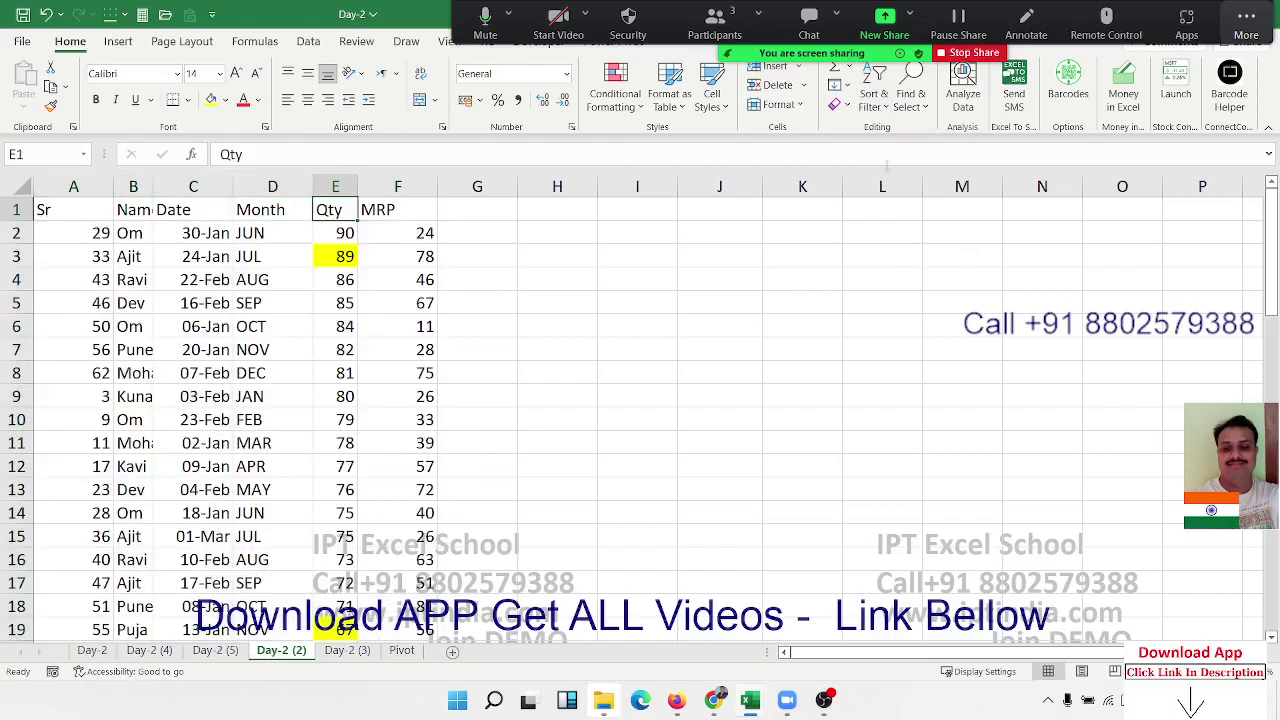
Autofit column B, then custom-sort by Name Z to A and then by Month.
{"action": "left_click", "coordinate": [120, 210]}
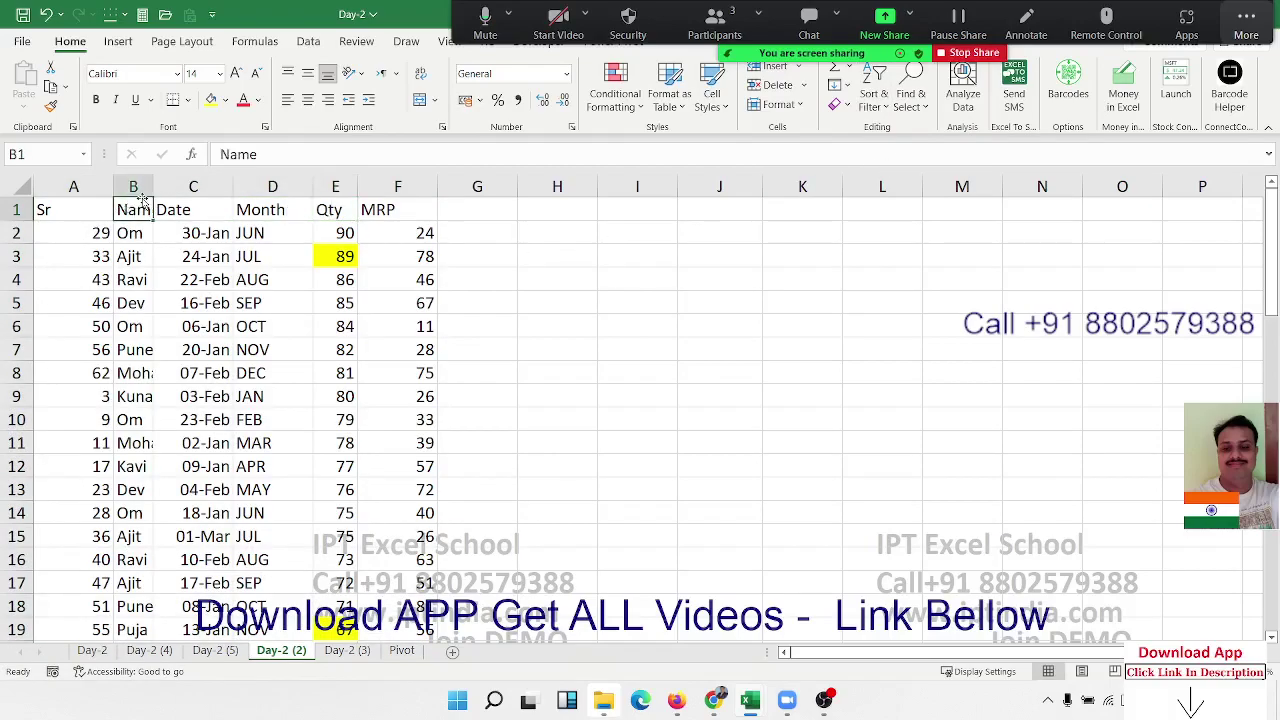
{"action": "double_click", "coordinate": [153, 187]}
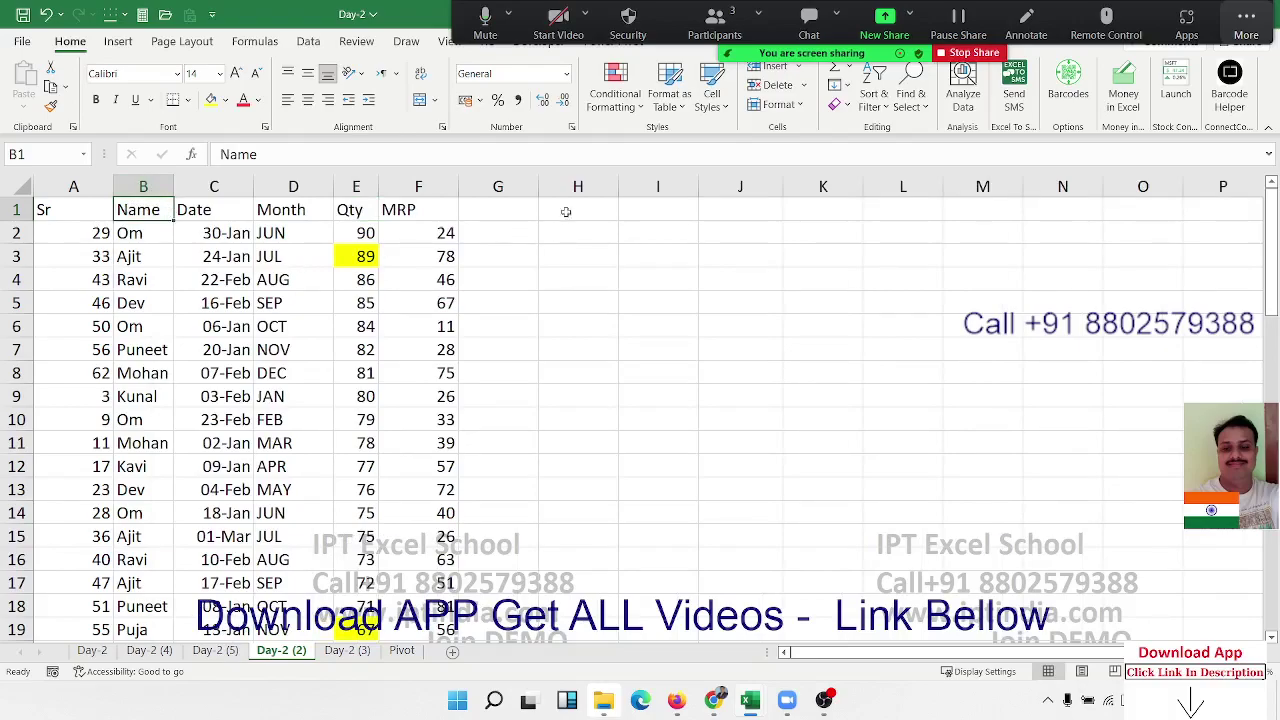
{"action": "left_click", "coordinate": [873, 108]}
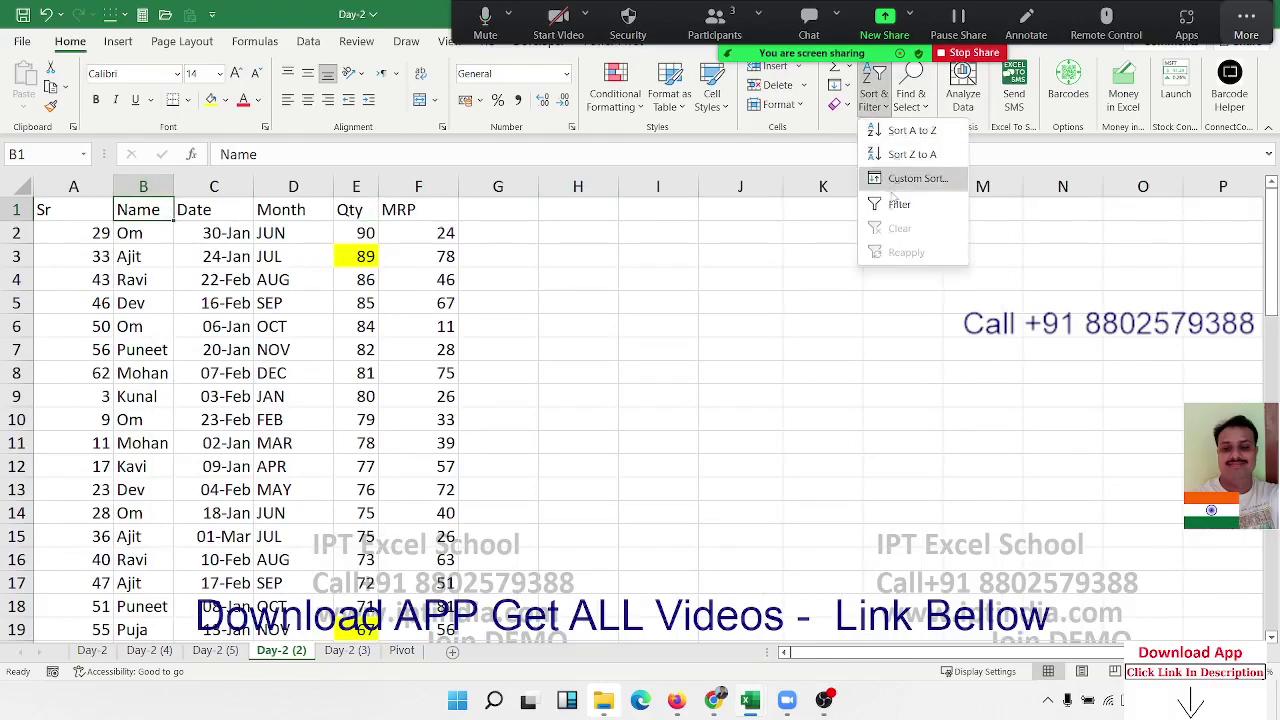
{"action": "left_click", "coordinate": [894, 179]}
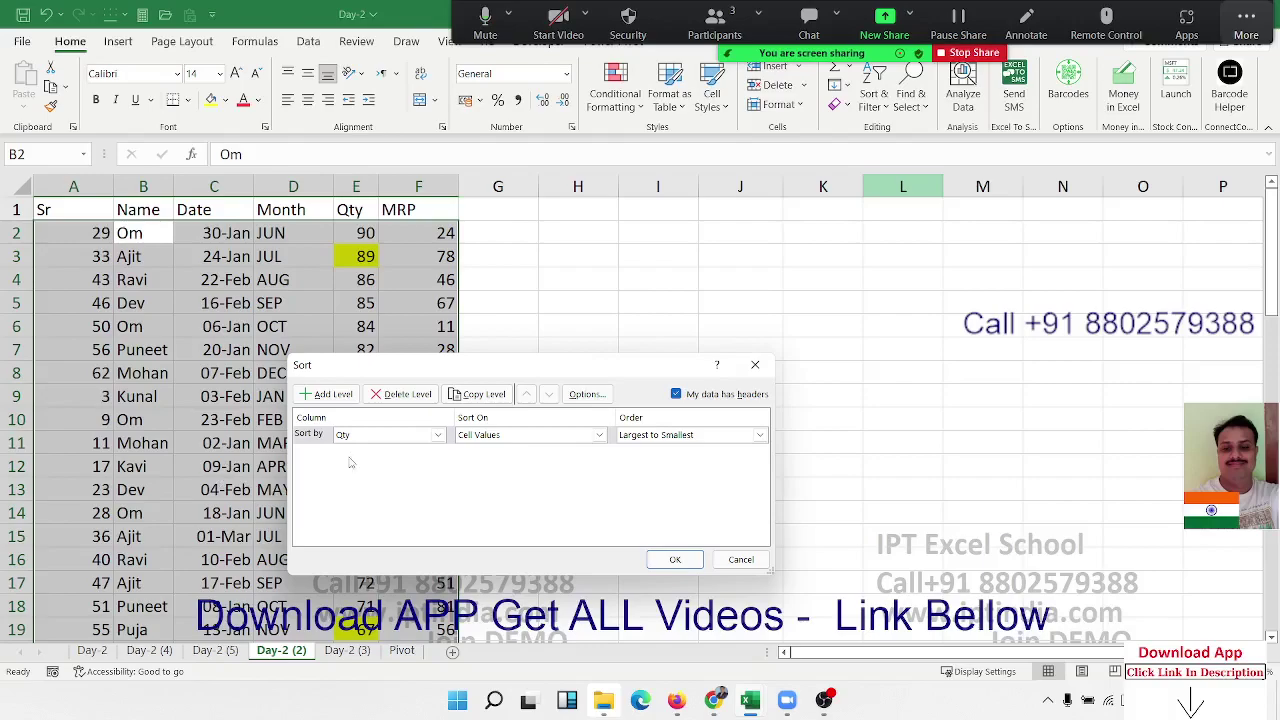
{"action": "left_click", "coordinate": [359, 439]}
{"action": "left_click", "coordinate": [369, 455]}
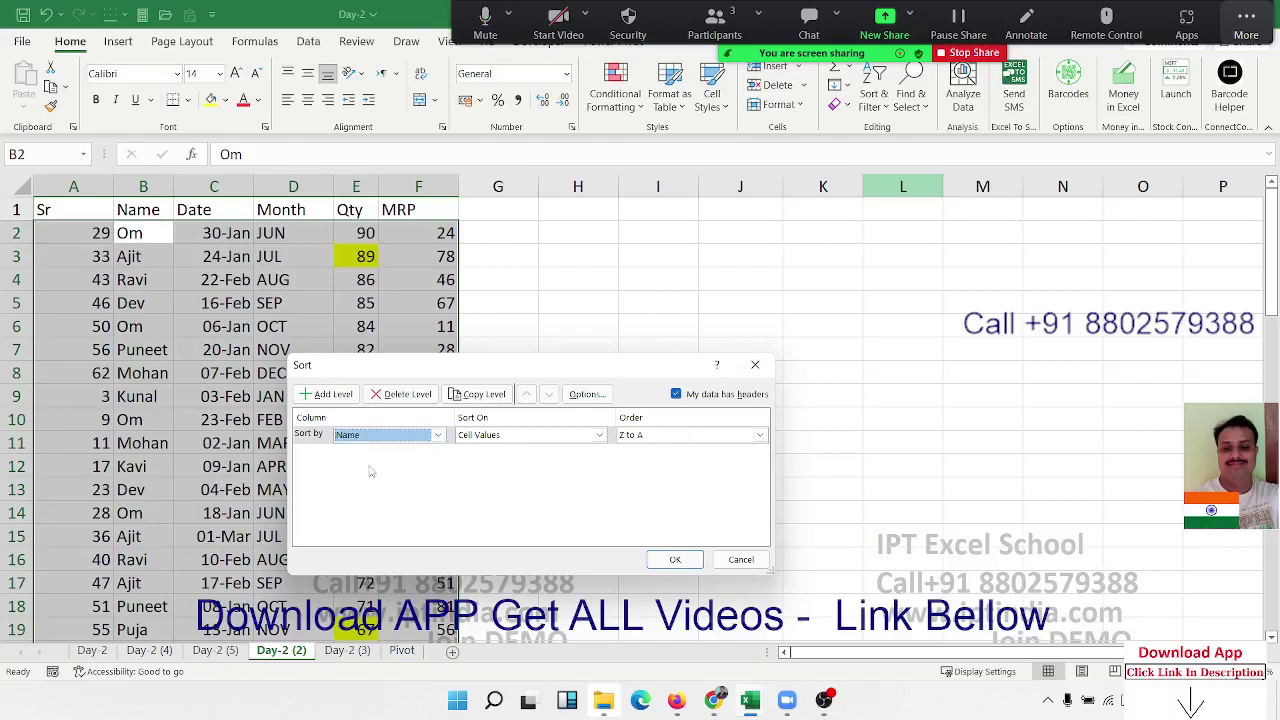
{"action": "left_click", "coordinate": [330, 394]}
{"action": "left_click", "coordinate": [355, 455]}
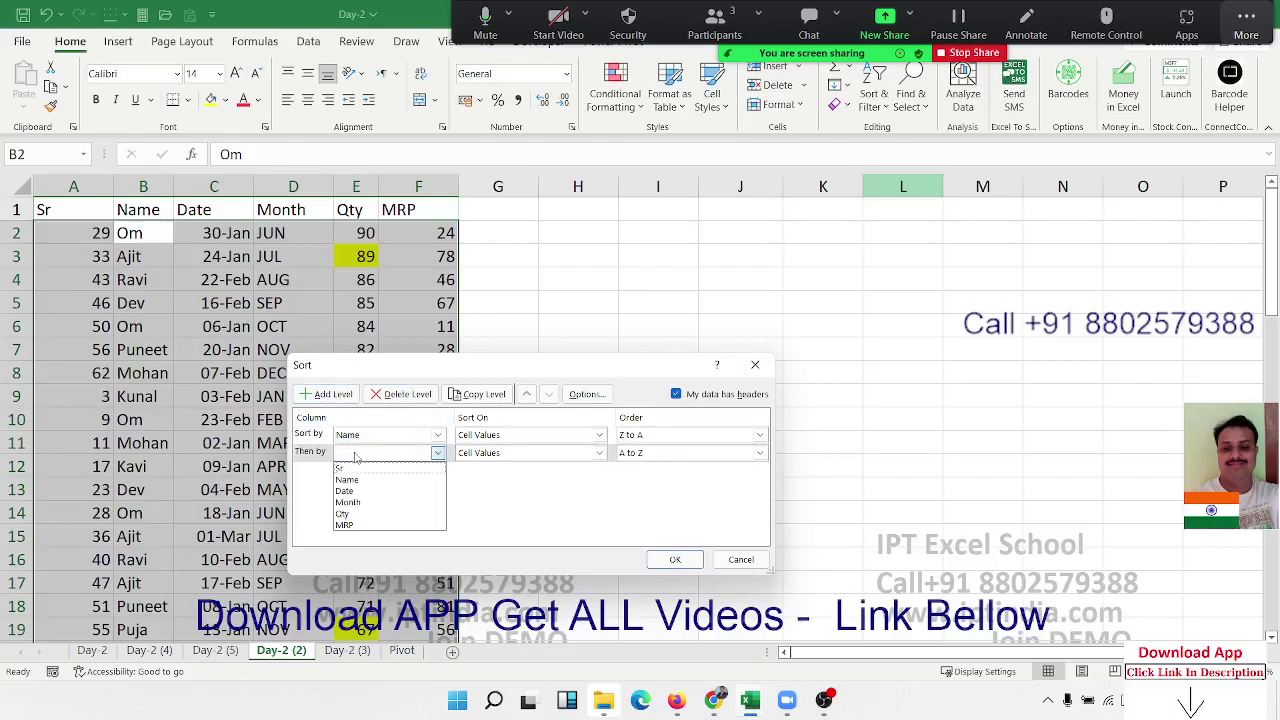
{"action": "left_click", "coordinate": [364, 504]}
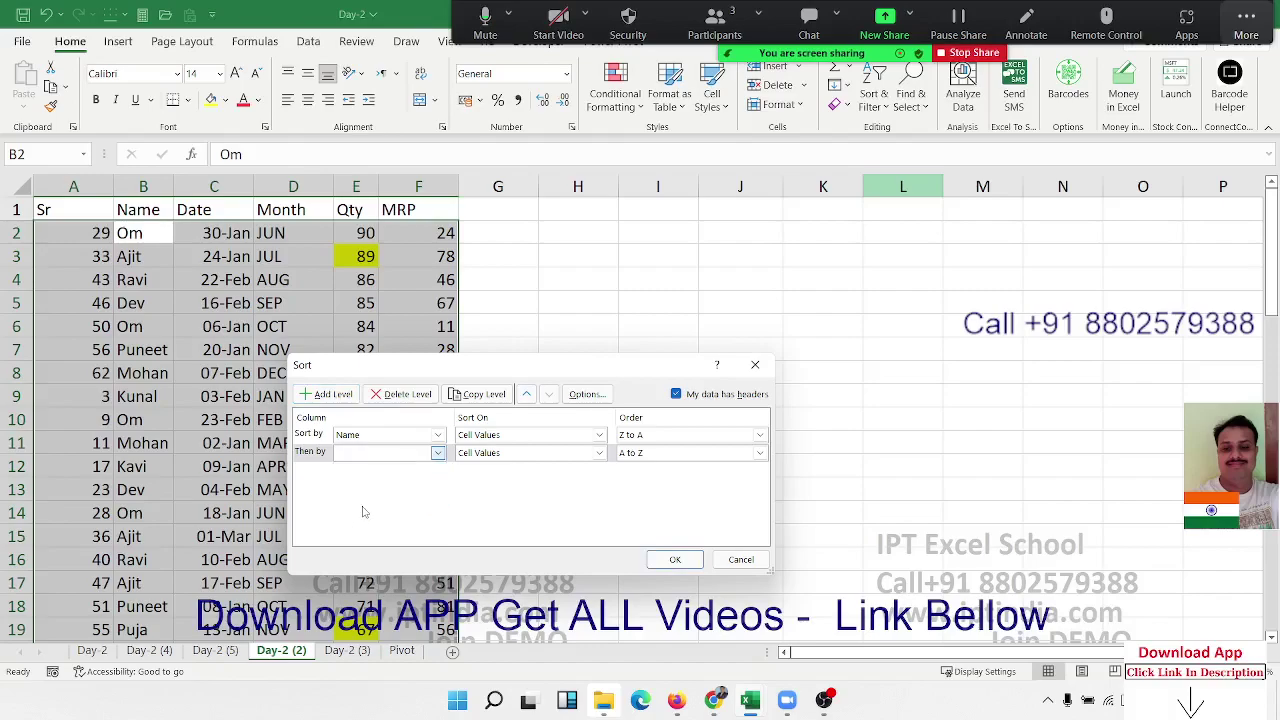
{"action": "left_click", "coordinate": [675, 559]}
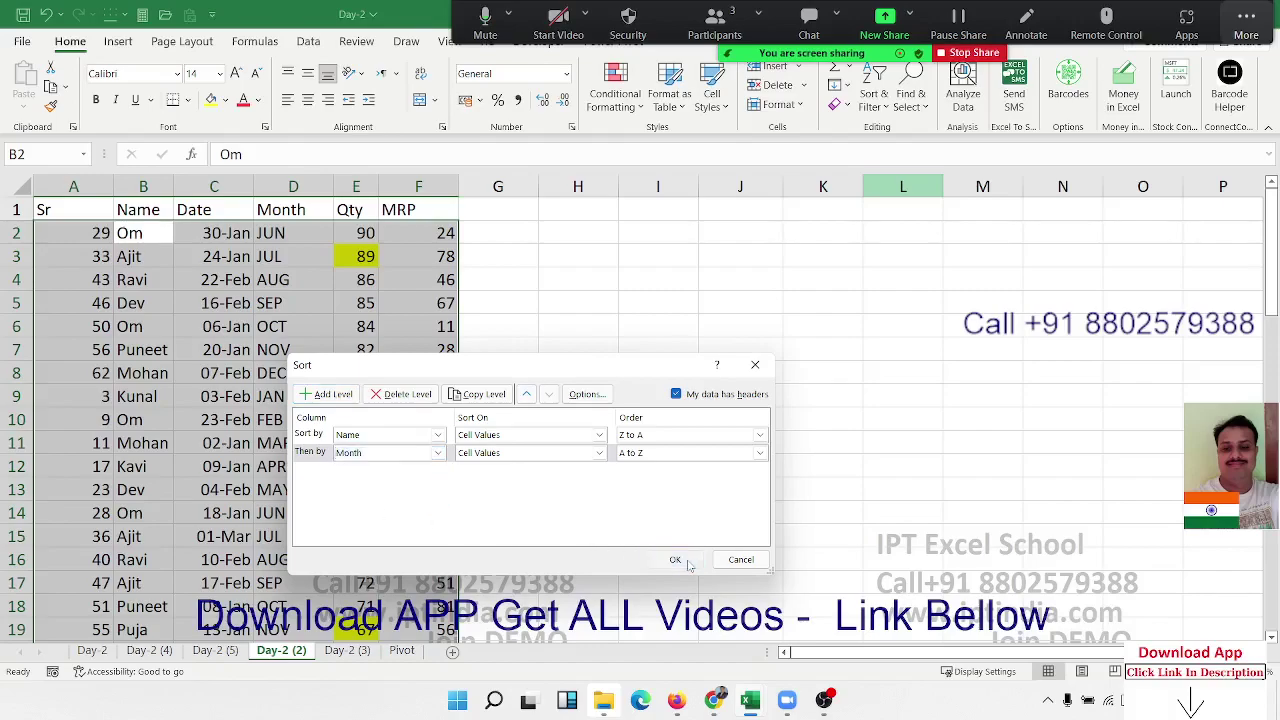
{"action": "left_click_drag", "start_coordinate": [177, 256], "coordinate": [174, 291]}
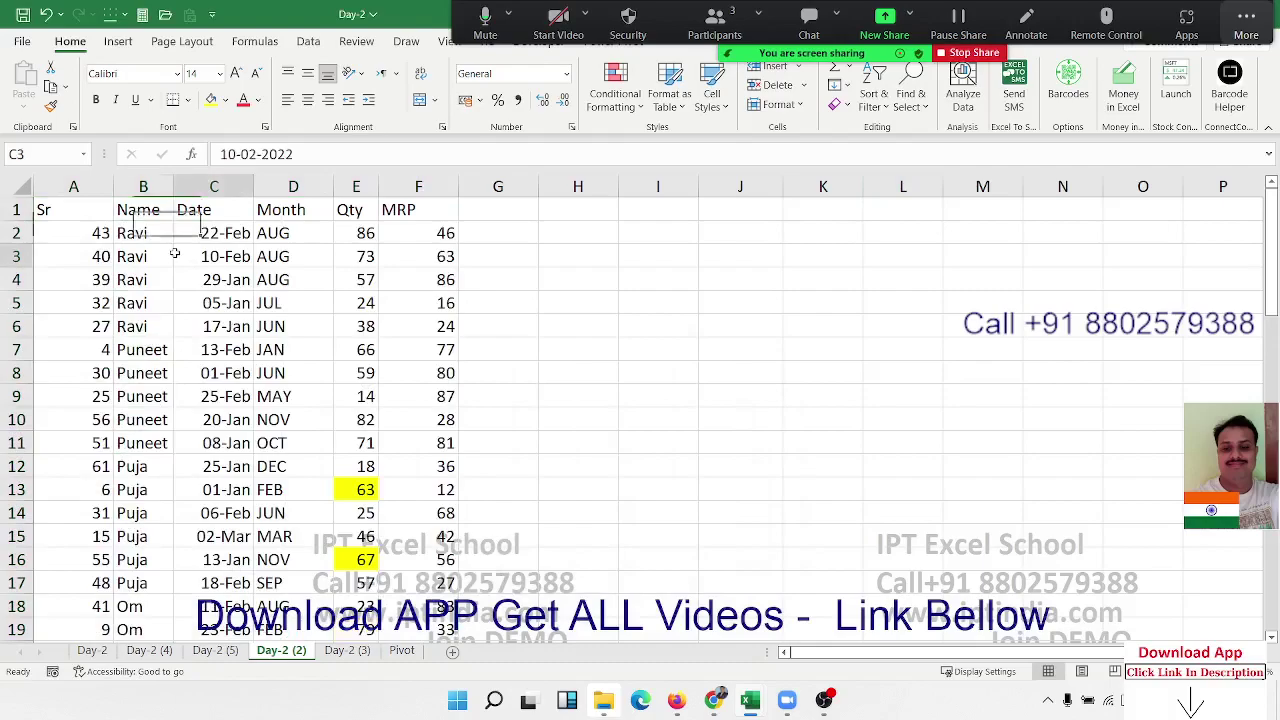
Sort the table by Month A to Z so the APR records come first.
{"action": "left_click", "coordinate": [303, 216]}
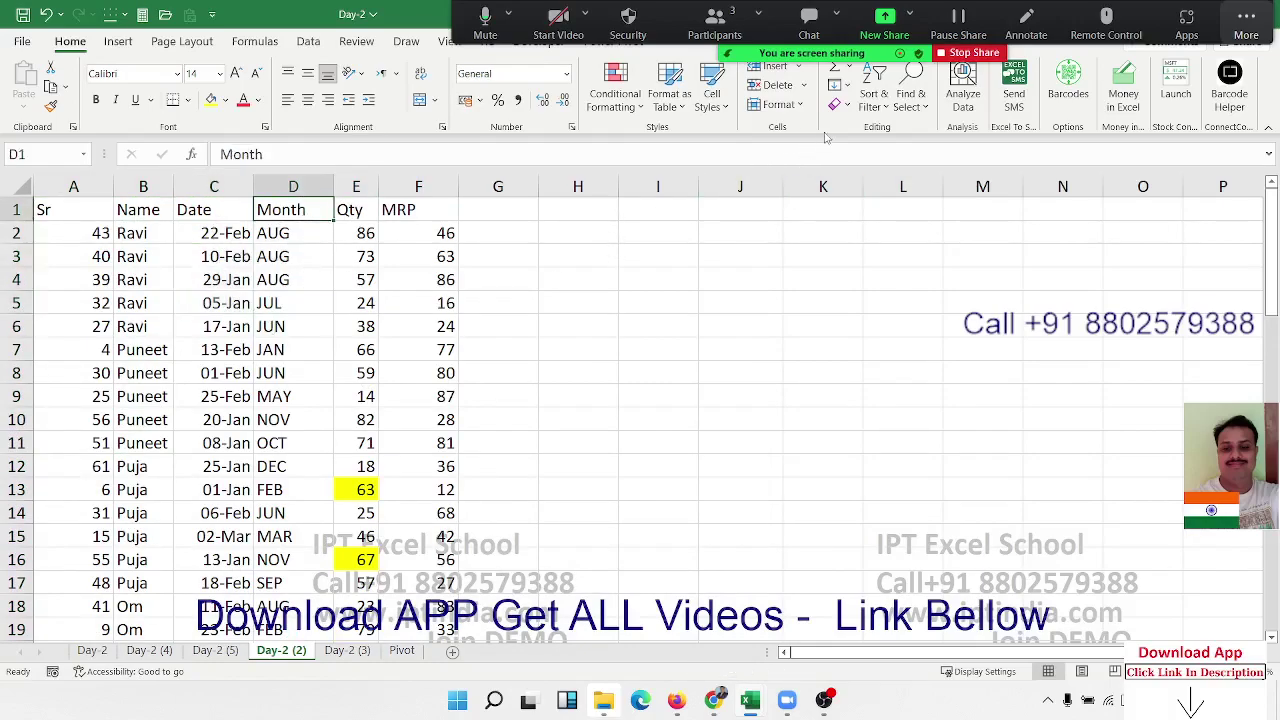
{"action": "left_click", "coordinate": [874, 100]}
{"action": "left_click", "coordinate": [878, 136]}
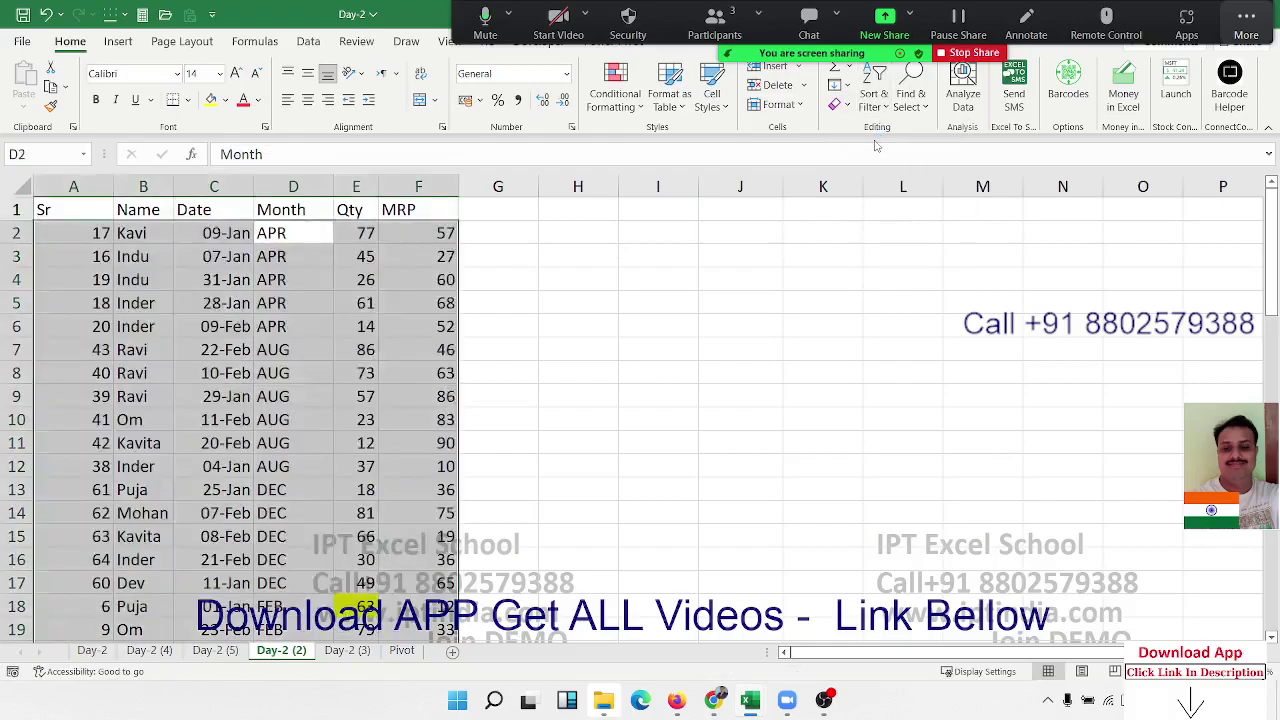
{"action": "left_click_drag", "start_coordinate": [273, 240], "coordinate": [274, 412]}
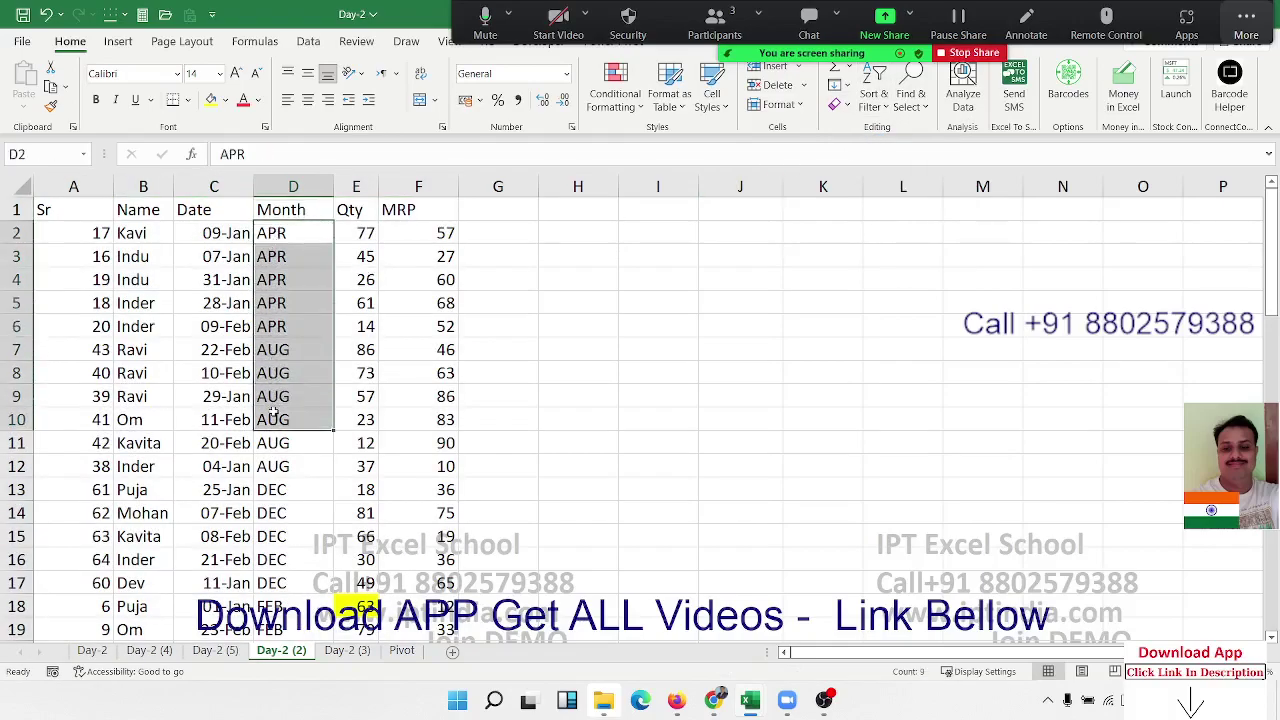
{"action": "left_click", "coordinate": [100, 211]}
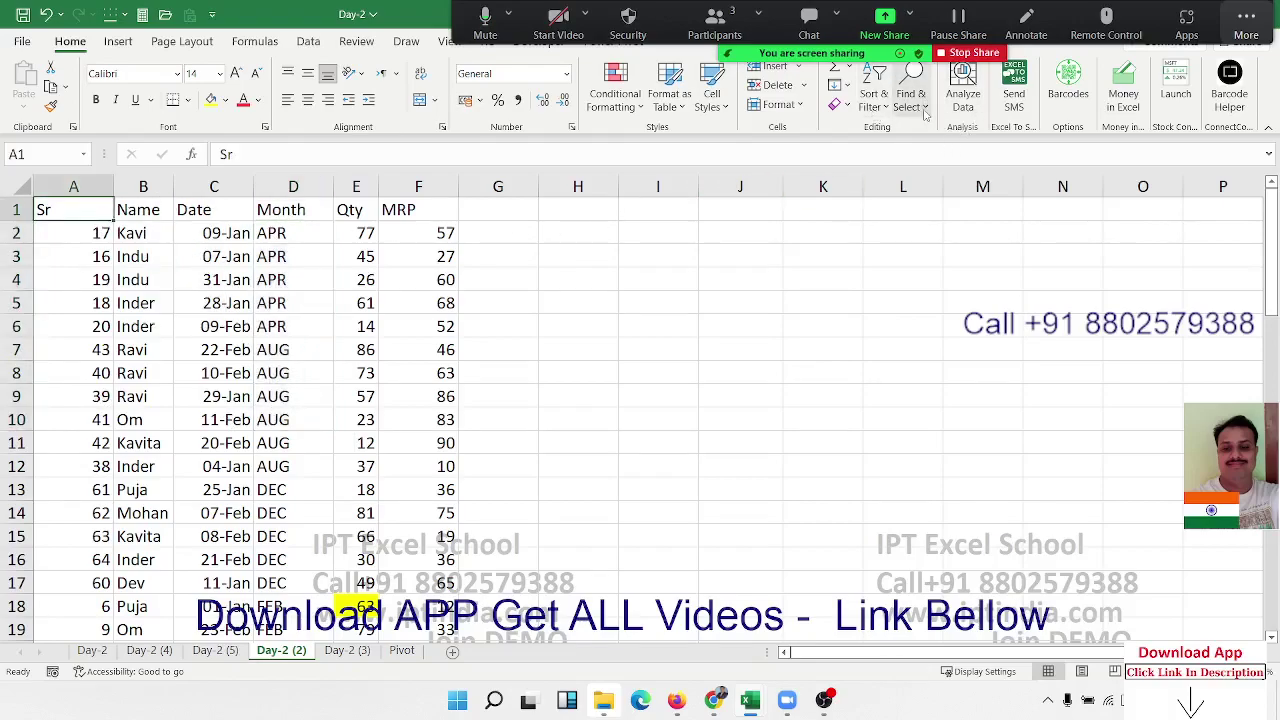
{"action": "left_click", "coordinate": [870, 108]}
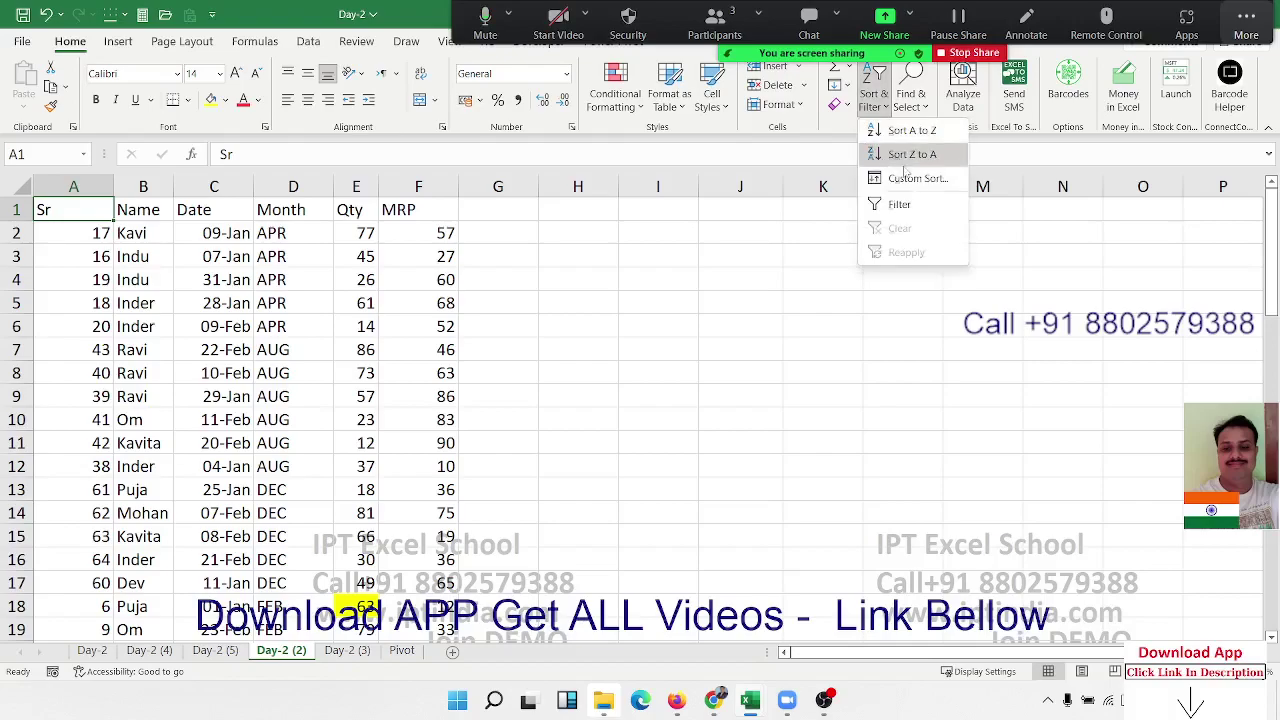
{"action": "left_click", "coordinate": [893, 177]}
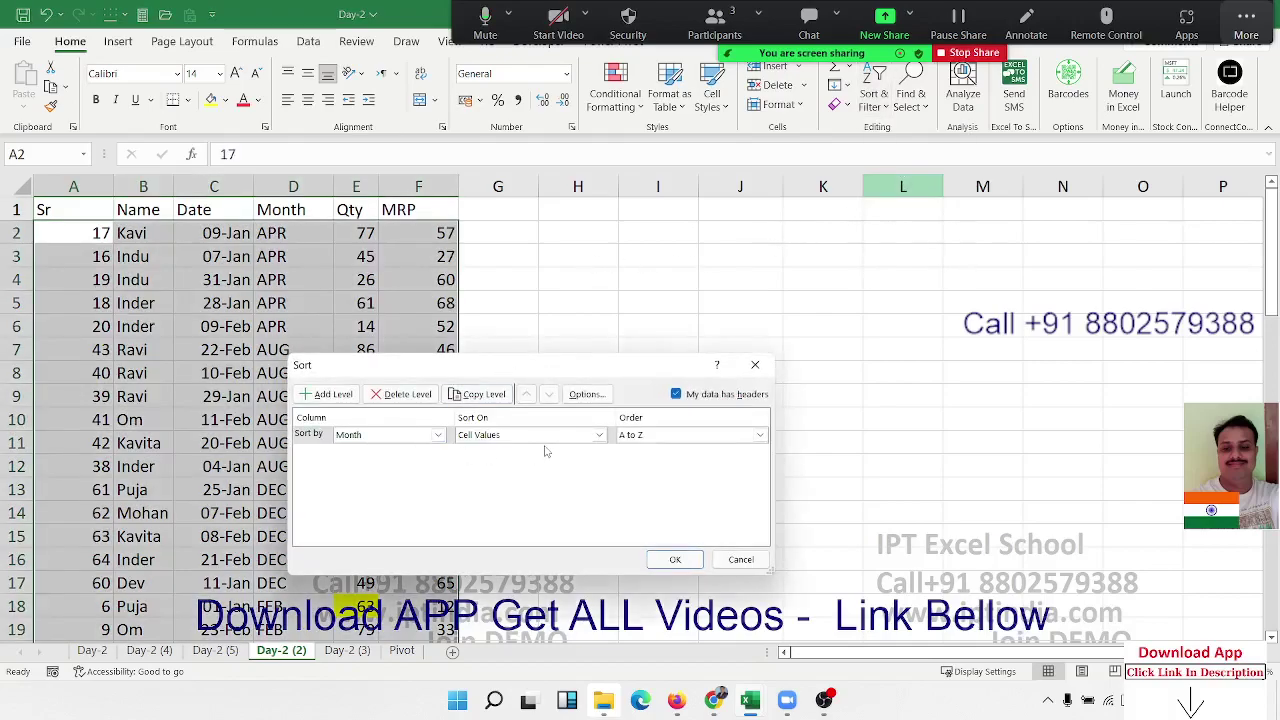
Order the Month sort by the Jan, Feb, Mar custom list so JAN rows lead.
{"action": "left_click", "coordinate": [624, 437]}
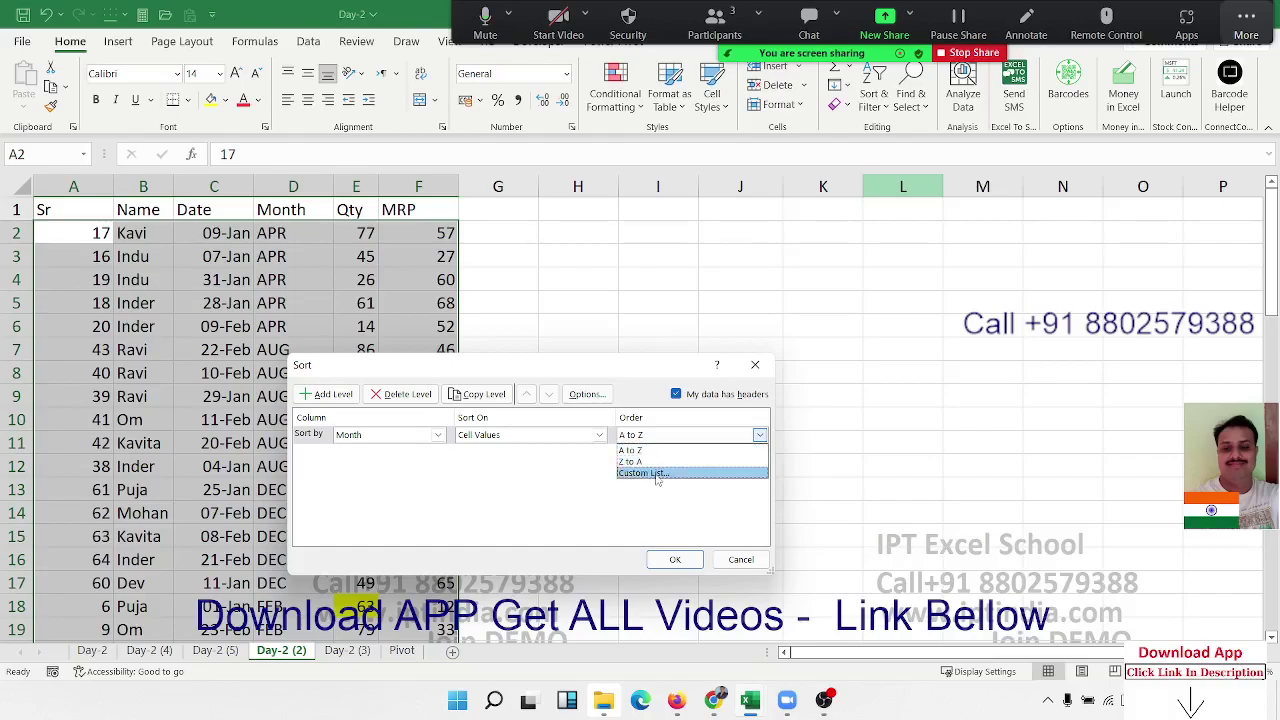
{"action": "left_click", "coordinate": [657, 475]}
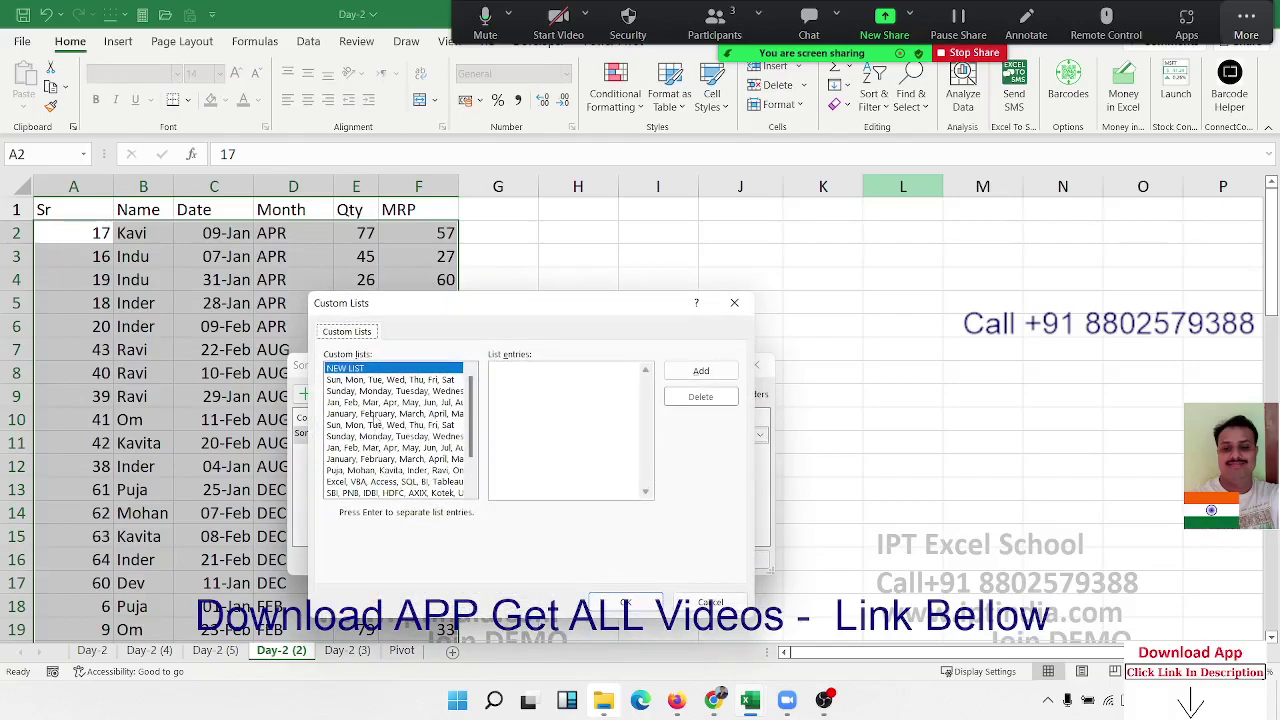
{"action": "left_click", "coordinate": [372, 404]}
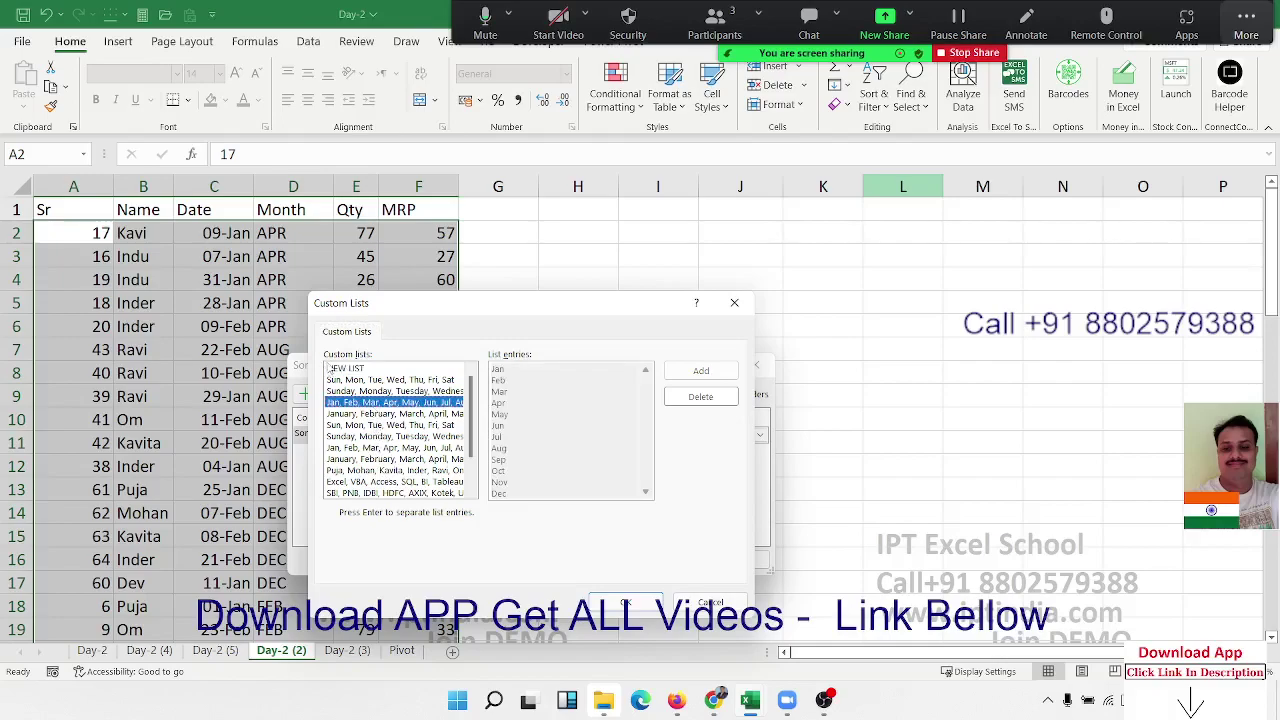
{"action": "left_click", "coordinate": [331, 369]}
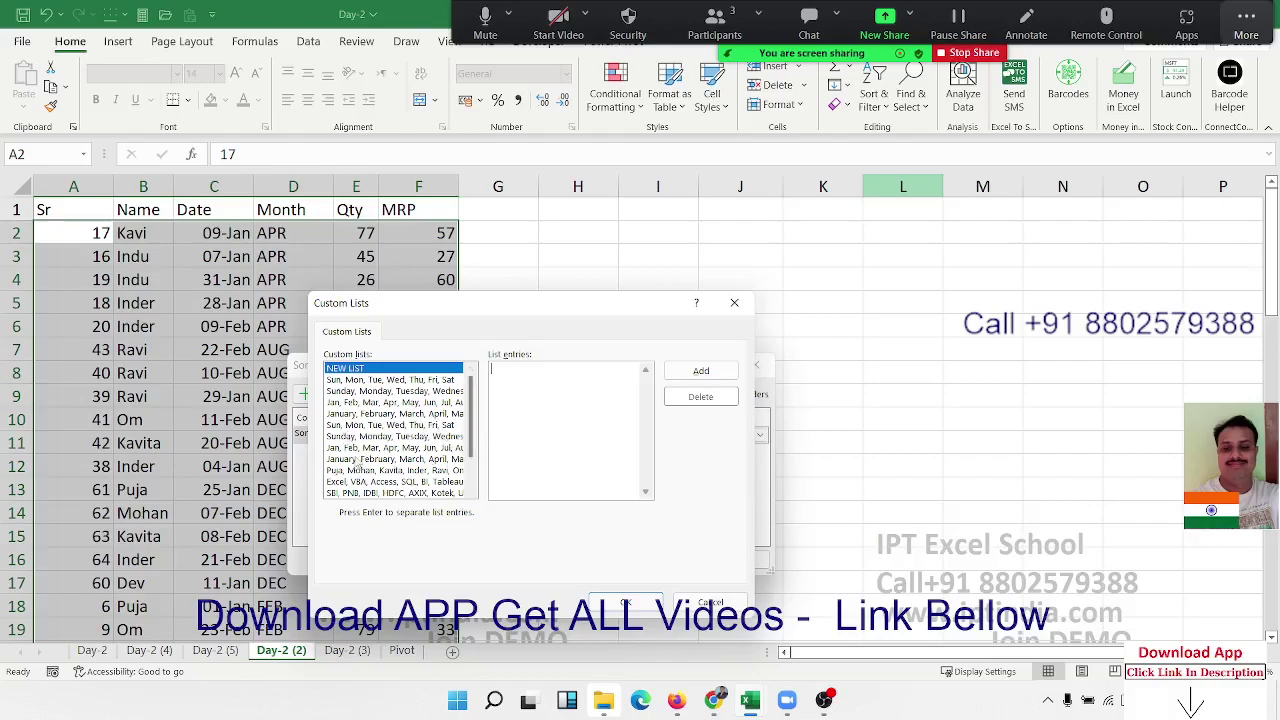
{"action": "left_click", "coordinate": [362, 448]}
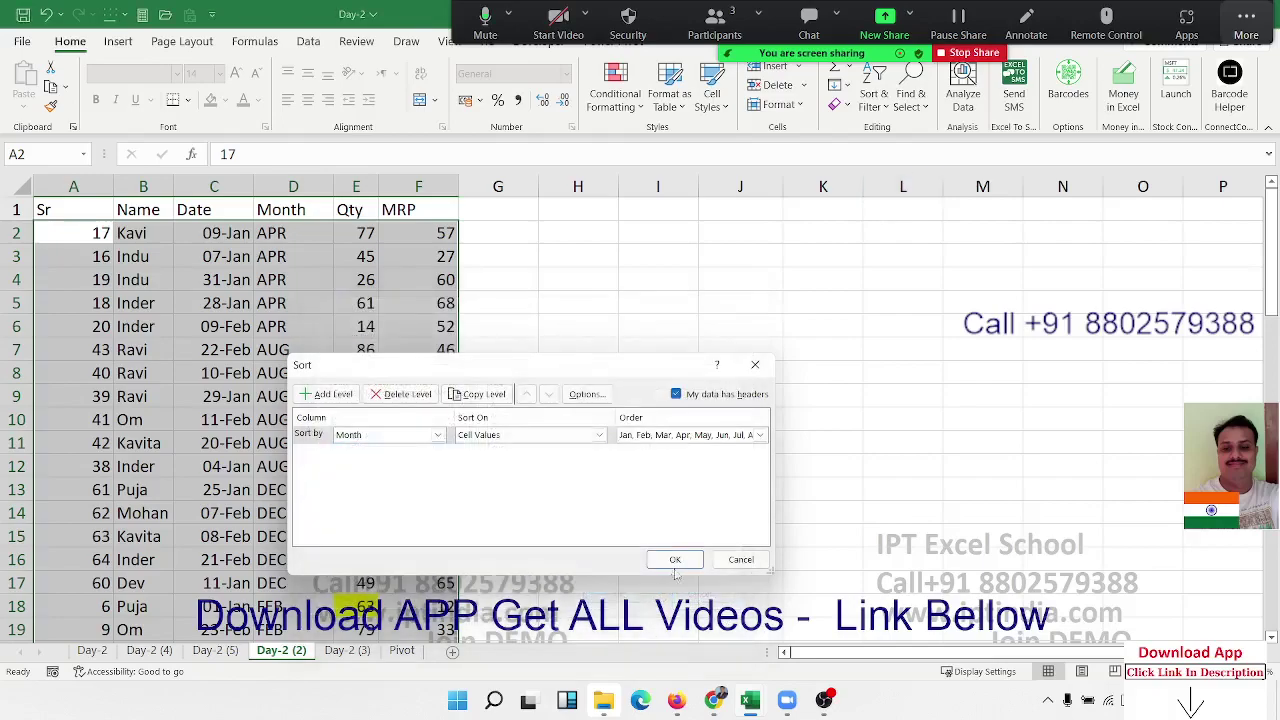
{"action": "left_click", "coordinate": [675, 560]}
{"action": "left_click_drag", "start_coordinate": [308, 236], "coordinate": [305, 399]}
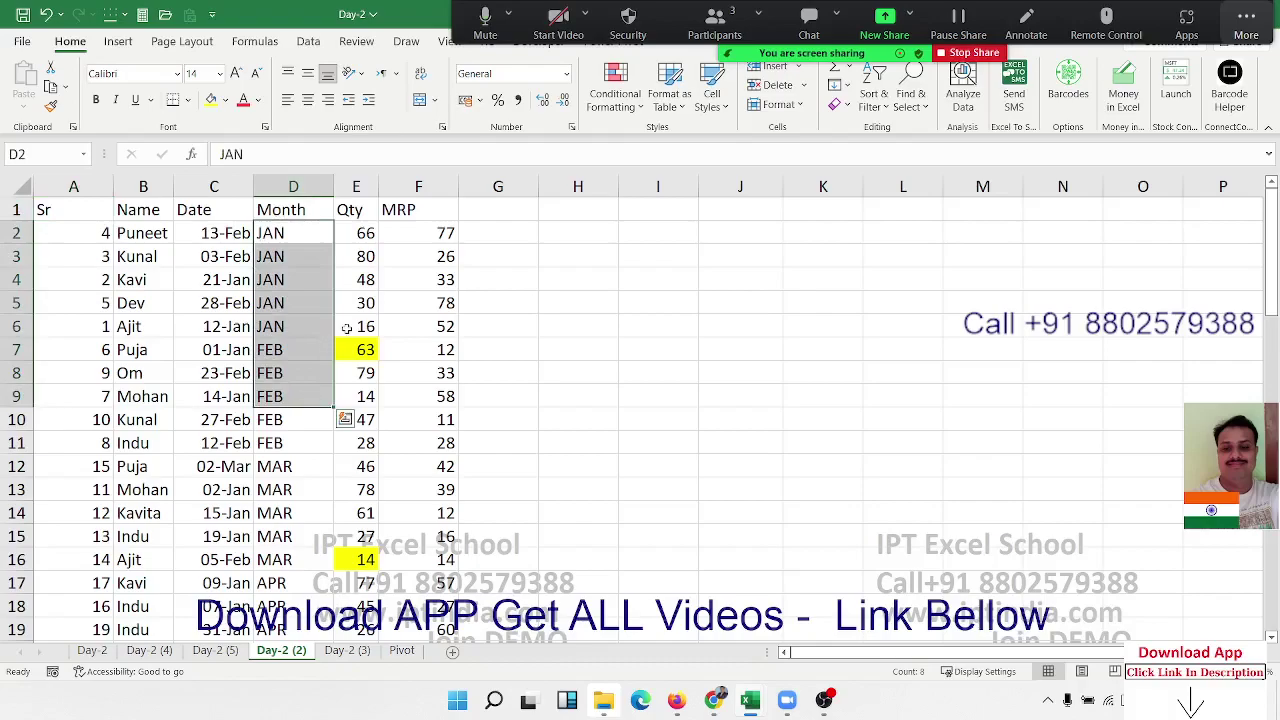
Highlight the yellow-filled Qty values and choose Qty as the custom sort column.
{"action": "left_click_drag", "start_coordinate": [350, 305], "coordinate": [358, 585]}
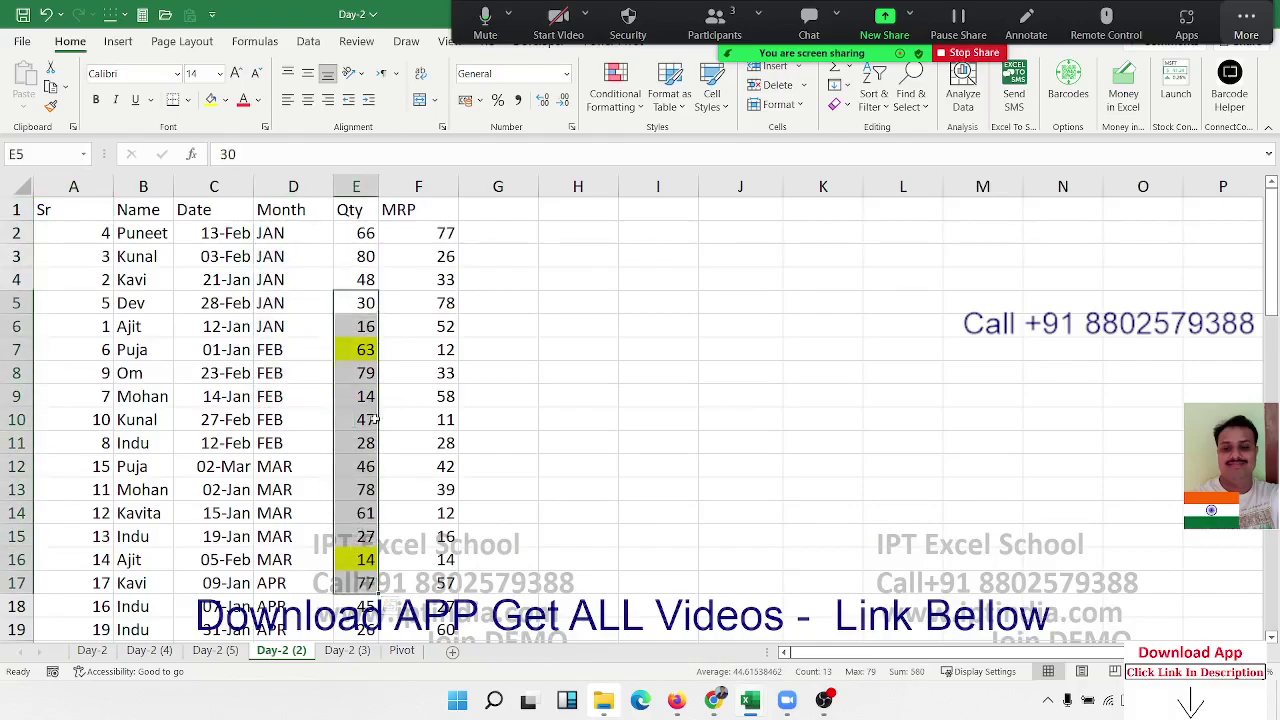
{"action": "scroll", "coordinate": [362, 430], "scroll_direction": "down", "scroll_amount": 7}
{"action": "scroll", "coordinate": [334, 454], "scroll_direction": "up", "scroll_amount": 7}
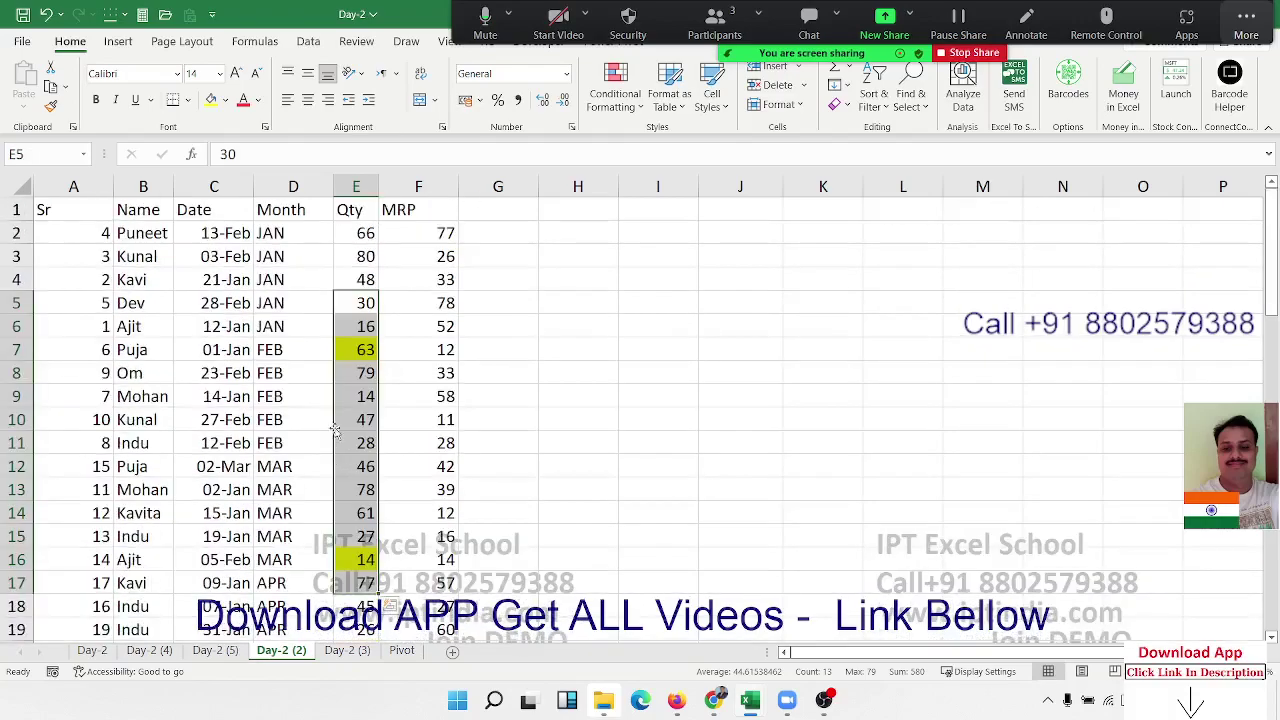
{"action": "left_click", "coordinate": [297, 326]}
{"action": "left_click", "coordinate": [873, 95]}
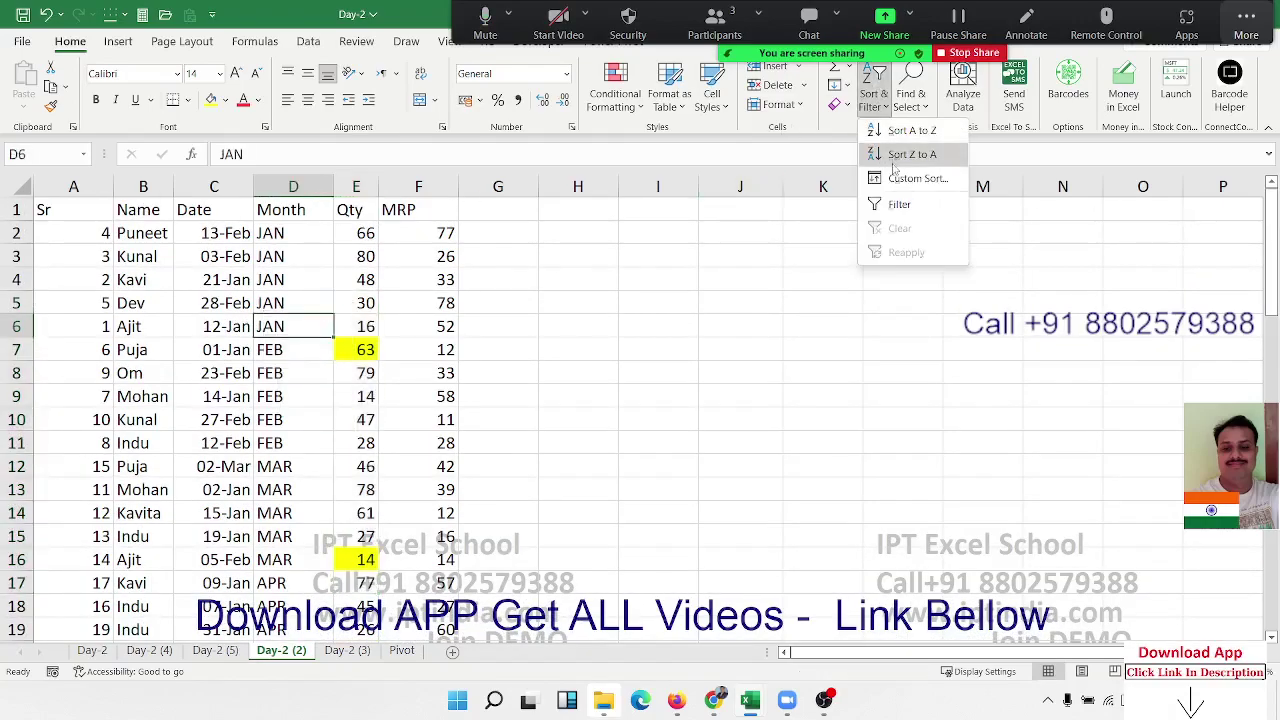
{"action": "left_click", "coordinate": [860, 176]}
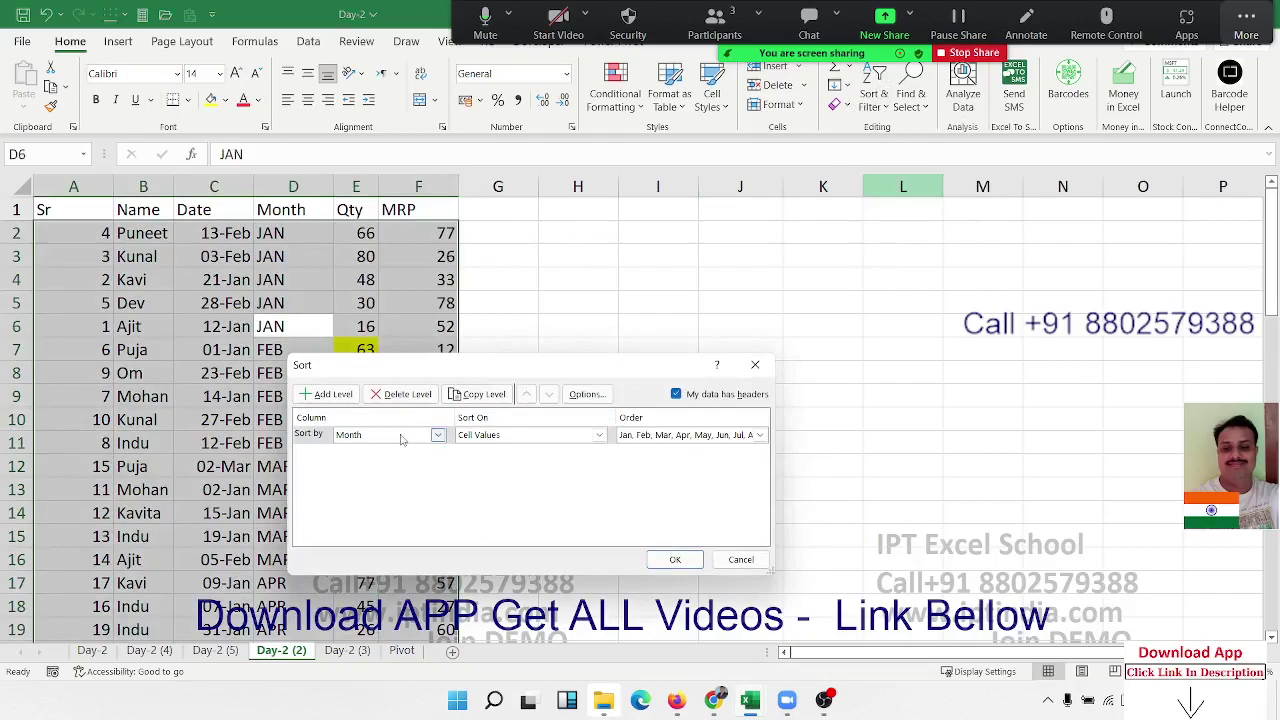
{"action": "left_click", "coordinate": [400, 435]}
{"action": "left_click", "coordinate": [376, 496]}
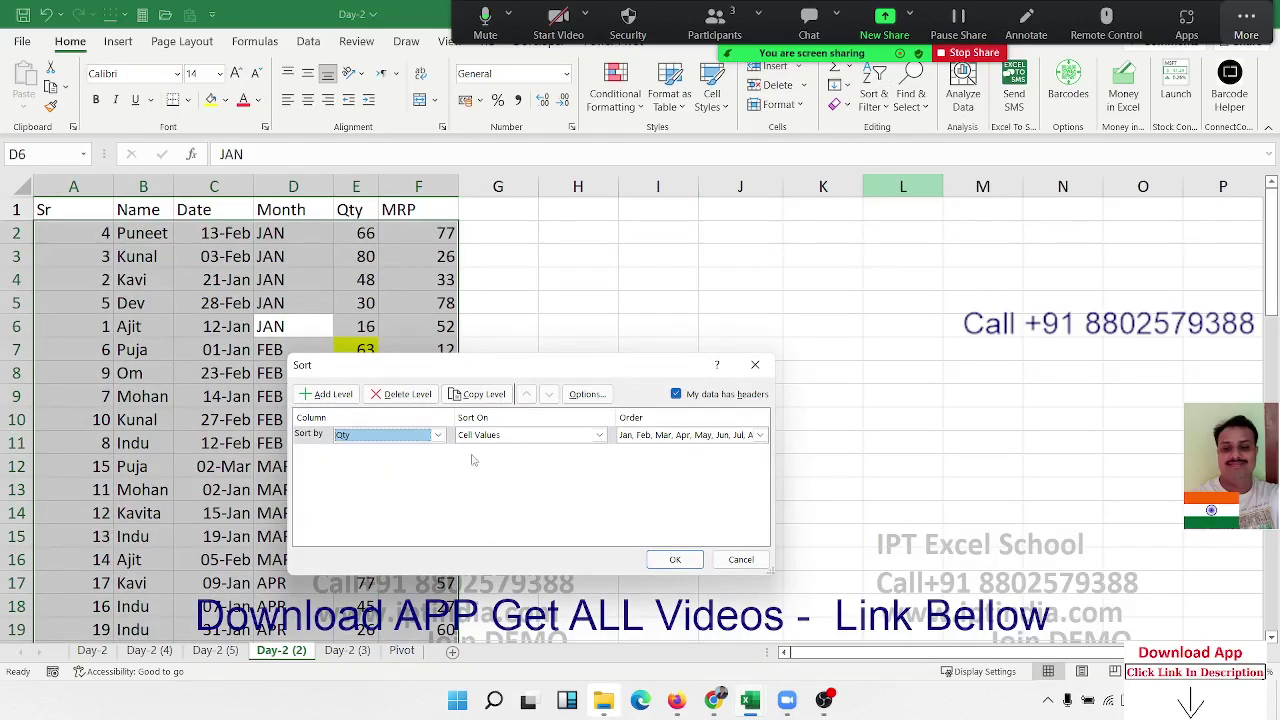
Sort Qty on cell colour with yellow cells placed on top.
{"action": "left_click", "coordinate": [487, 437]}
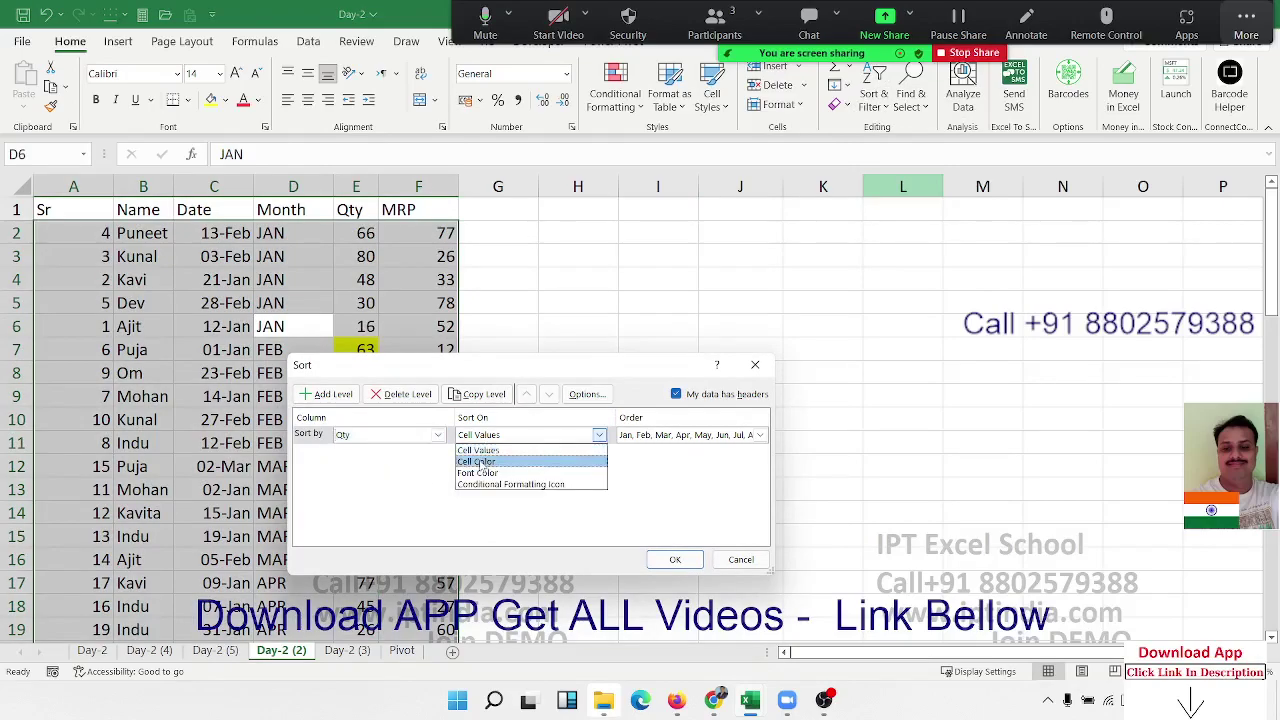
{"action": "left_click", "coordinate": [484, 461]}
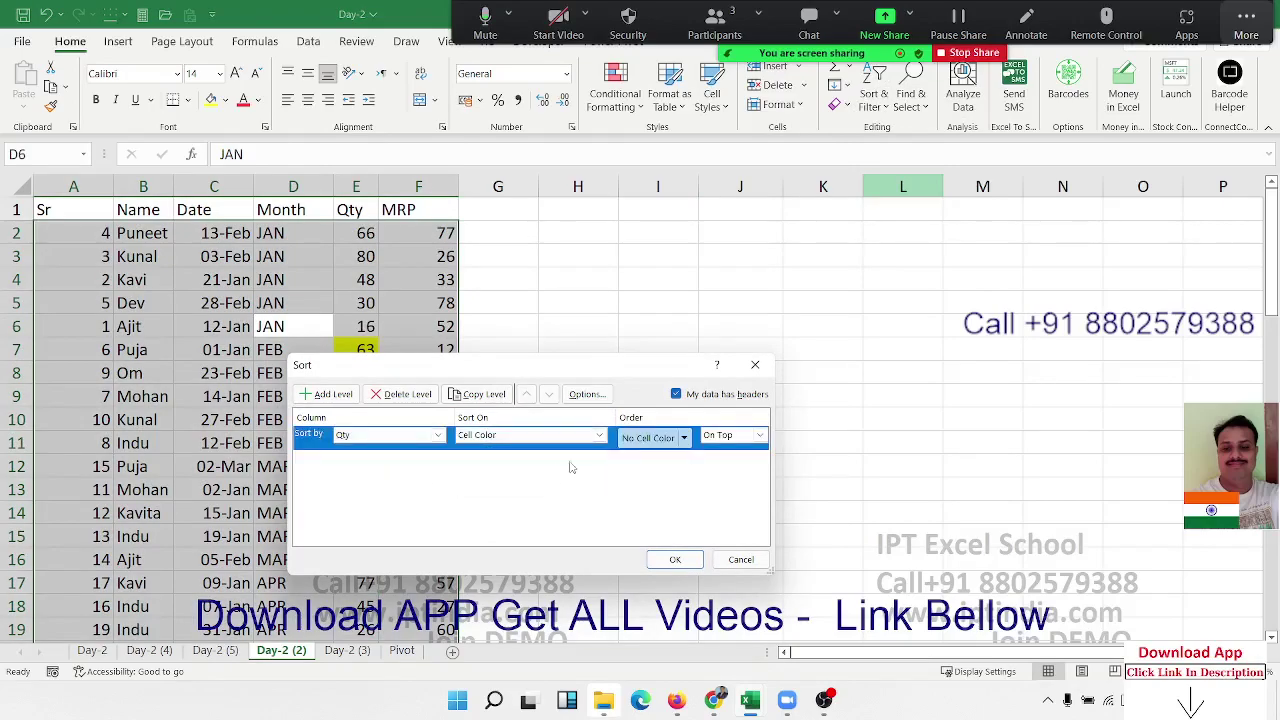
{"action": "left_click", "coordinate": [685, 438]}
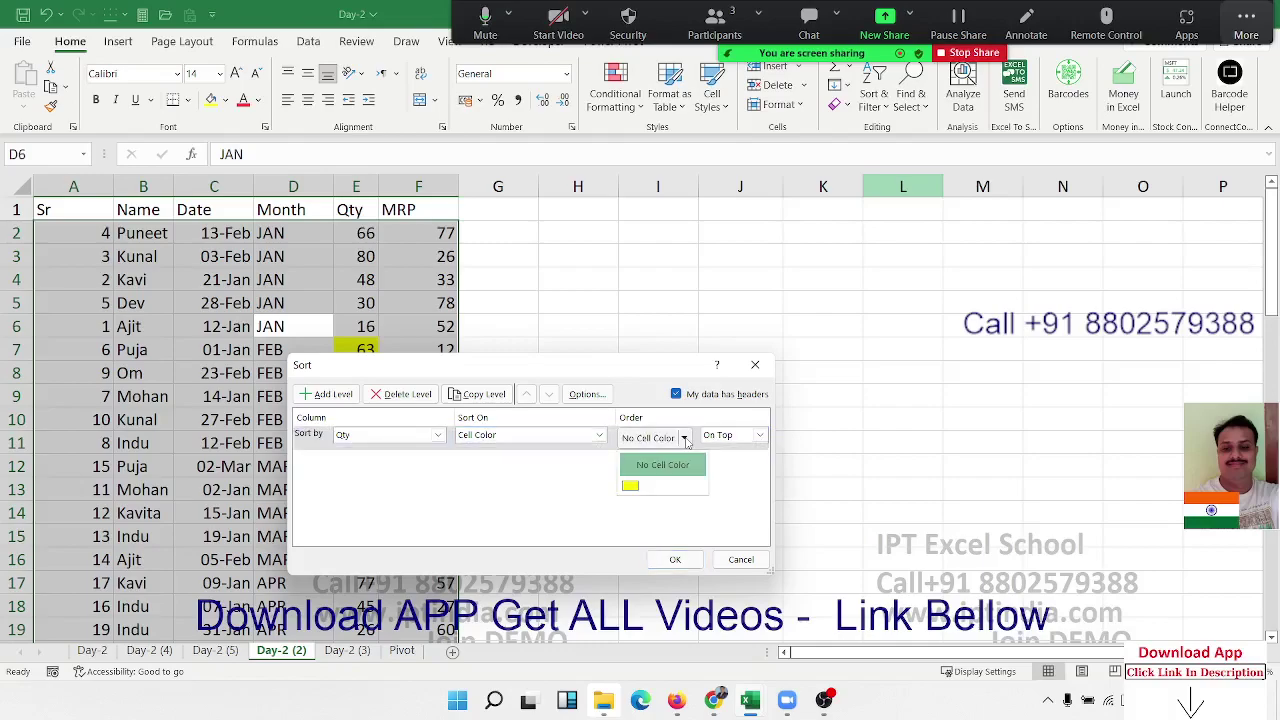
{"action": "left_click", "coordinate": [632, 486]}
{"action": "left_click", "coordinate": [756, 436]}
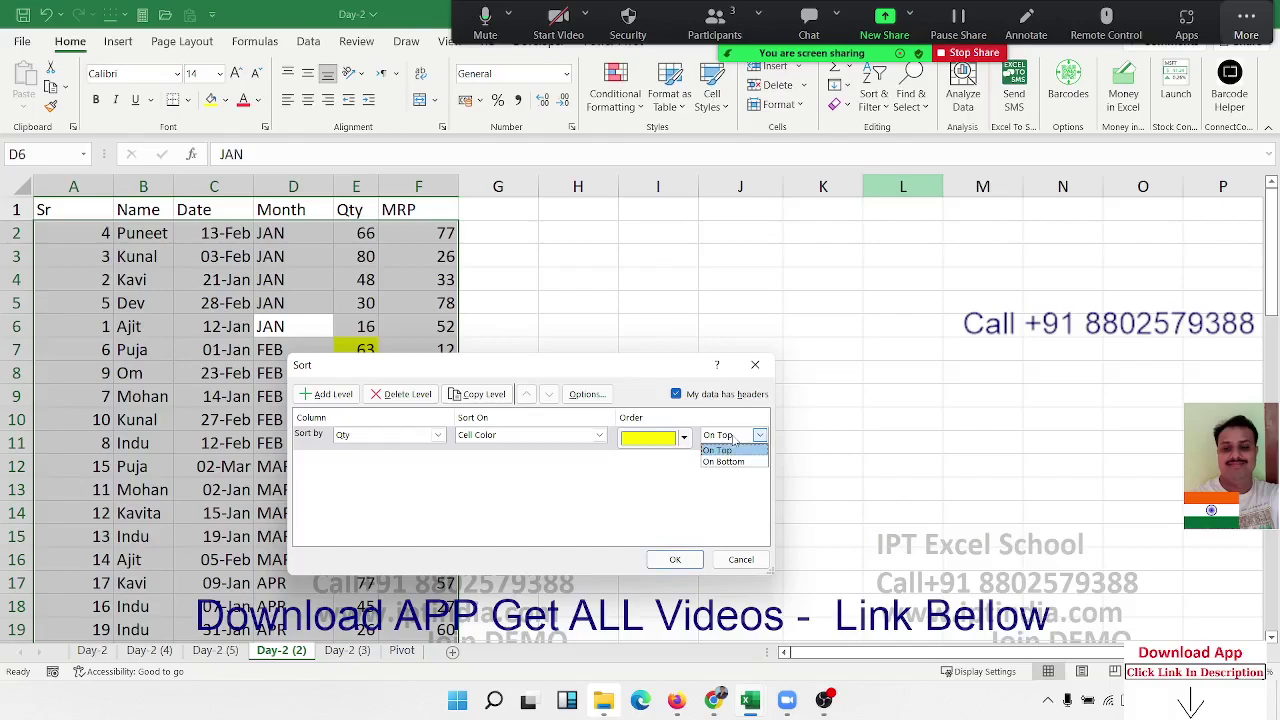
{"action": "left_click", "coordinate": [732, 450]}
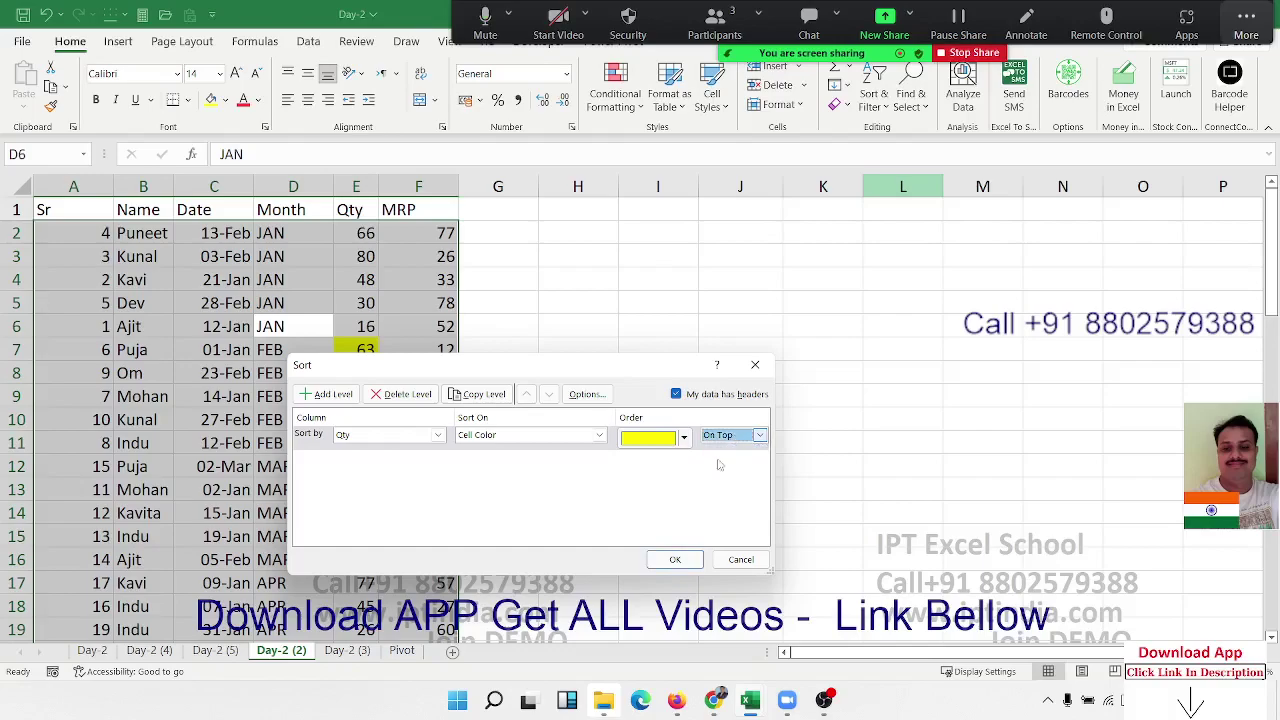
{"action": "left_click", "coordinate": [675, 560]}
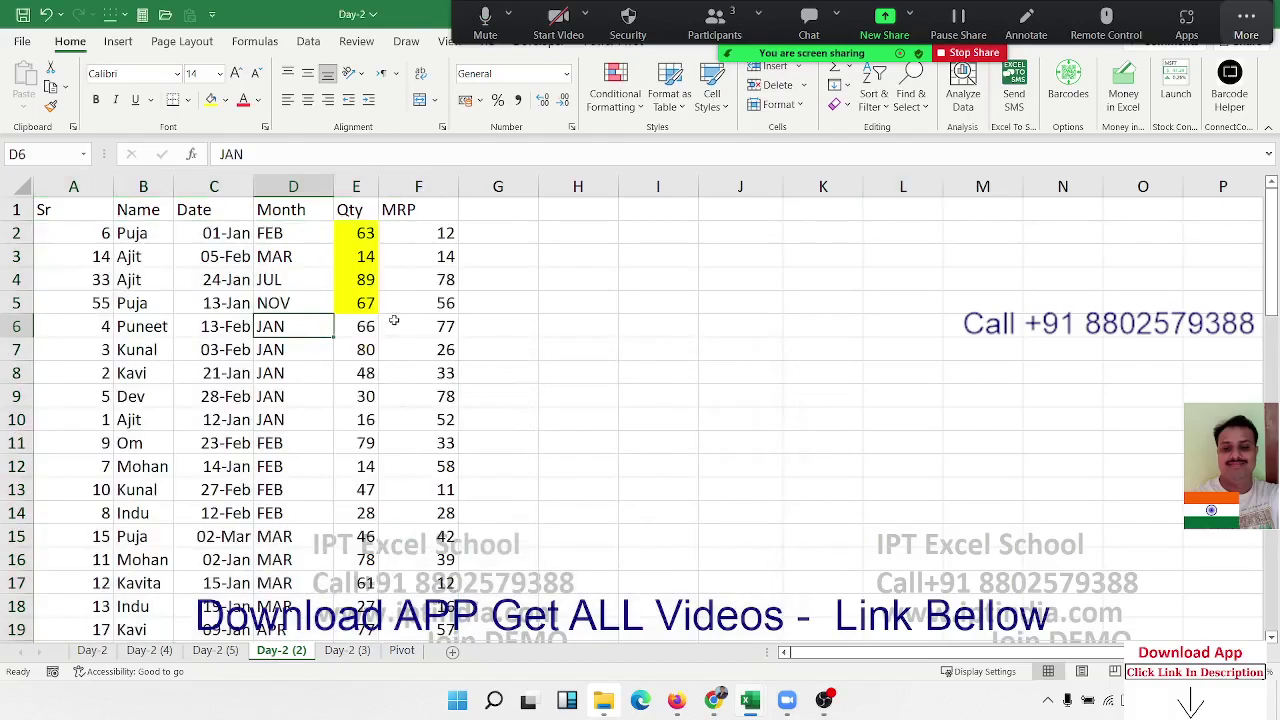
Apply the 3 Arrows (Colored) icon set to the MRP column F.
{"action": "left_click", "coordinate": [418, 187]}
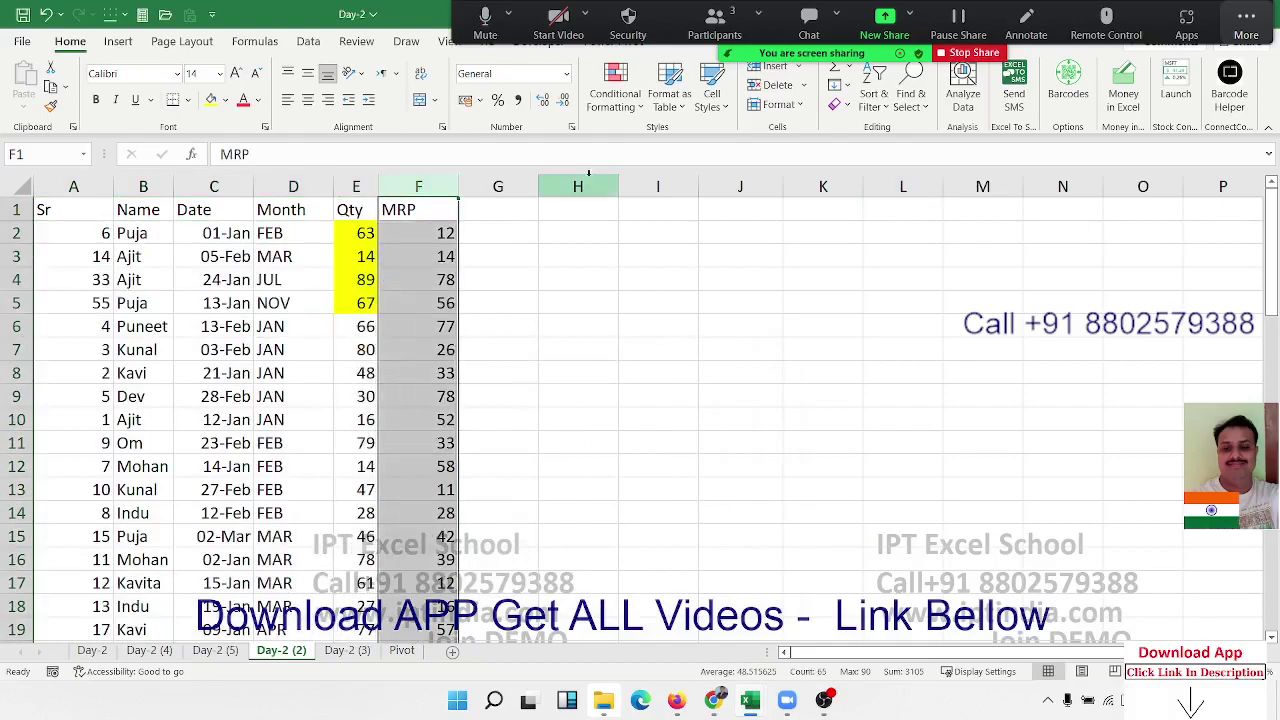
{"action": "left_click", "coordinate": [615, 88]}
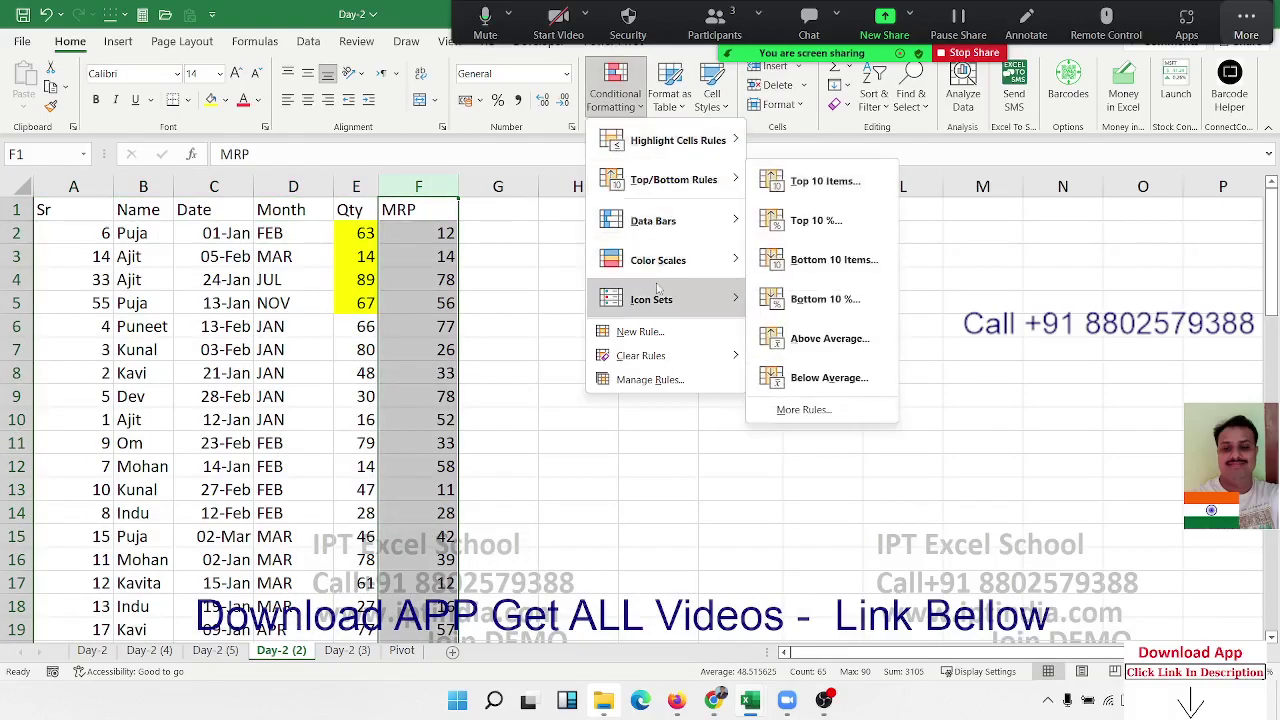
{"action": "mouse_move", "coordinate": [700, 303]}
{"action": "left_click", "coordinate": [776, 316]}
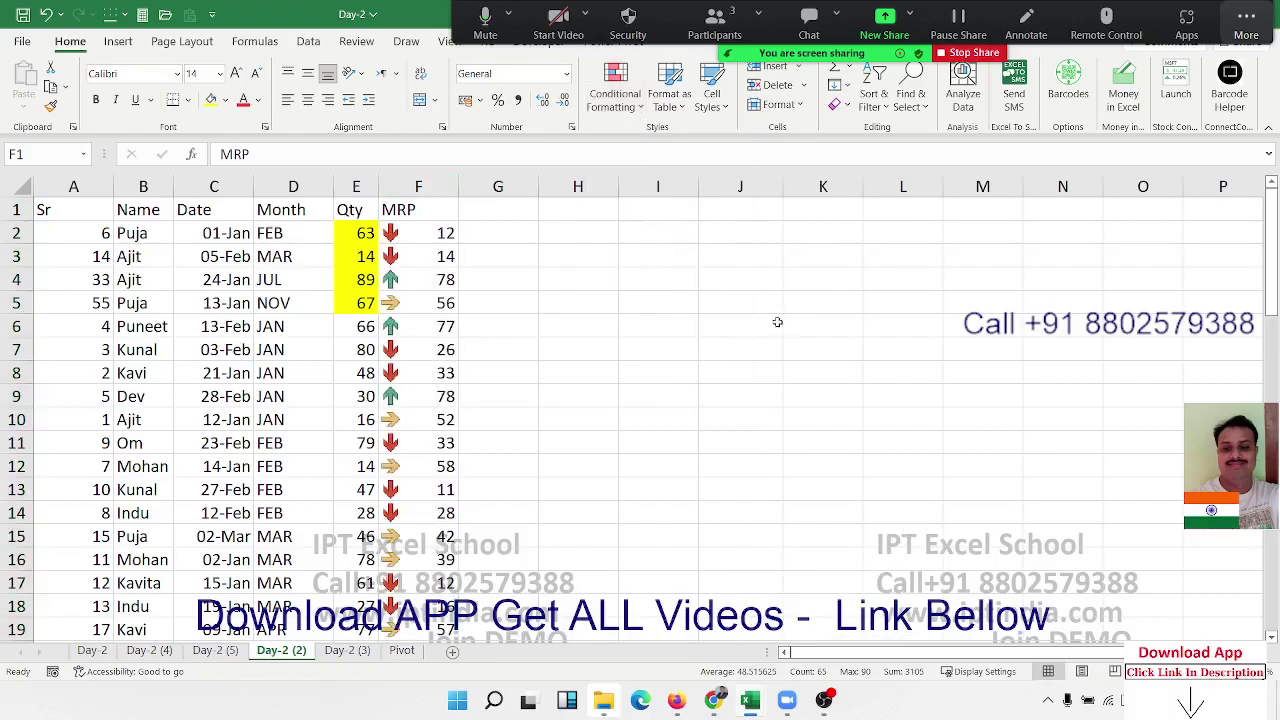
{"action": "left_click", "coordinate": [370, 212]}
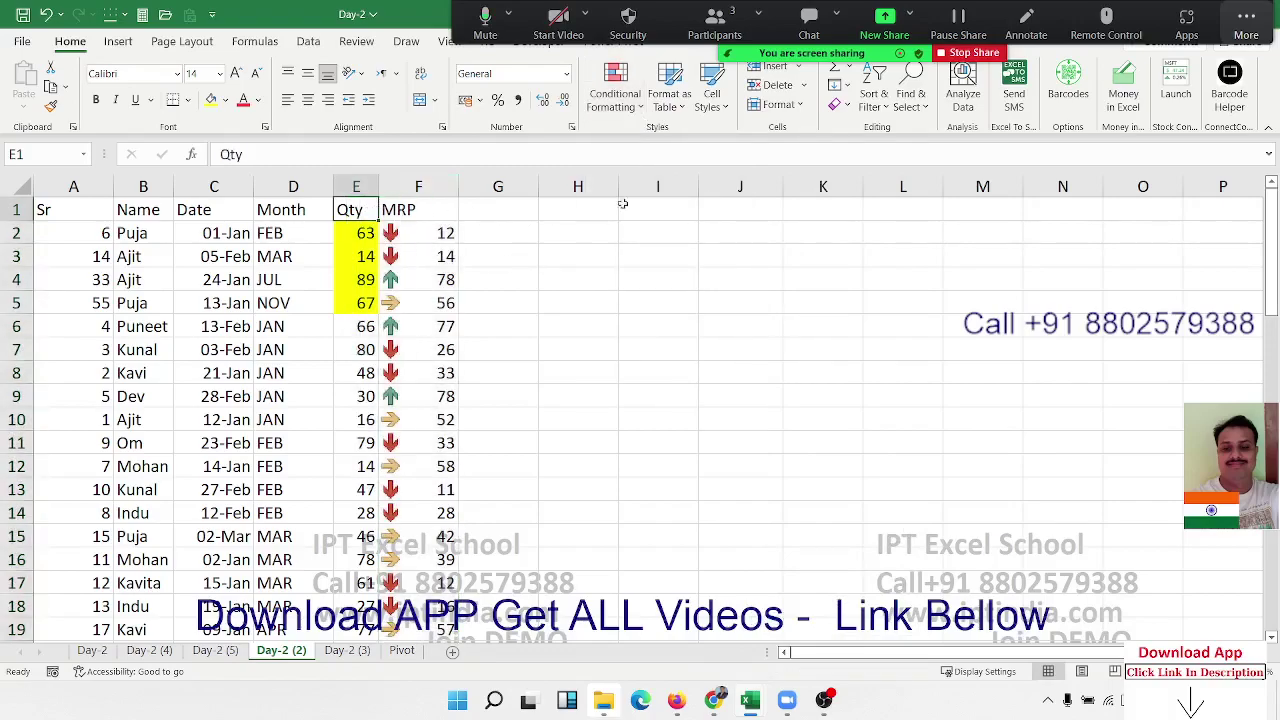
Set up a custom sort on the MRP column by its conditional formatting icons.
{"action": "left_click", "coordinate": [873, 100]}
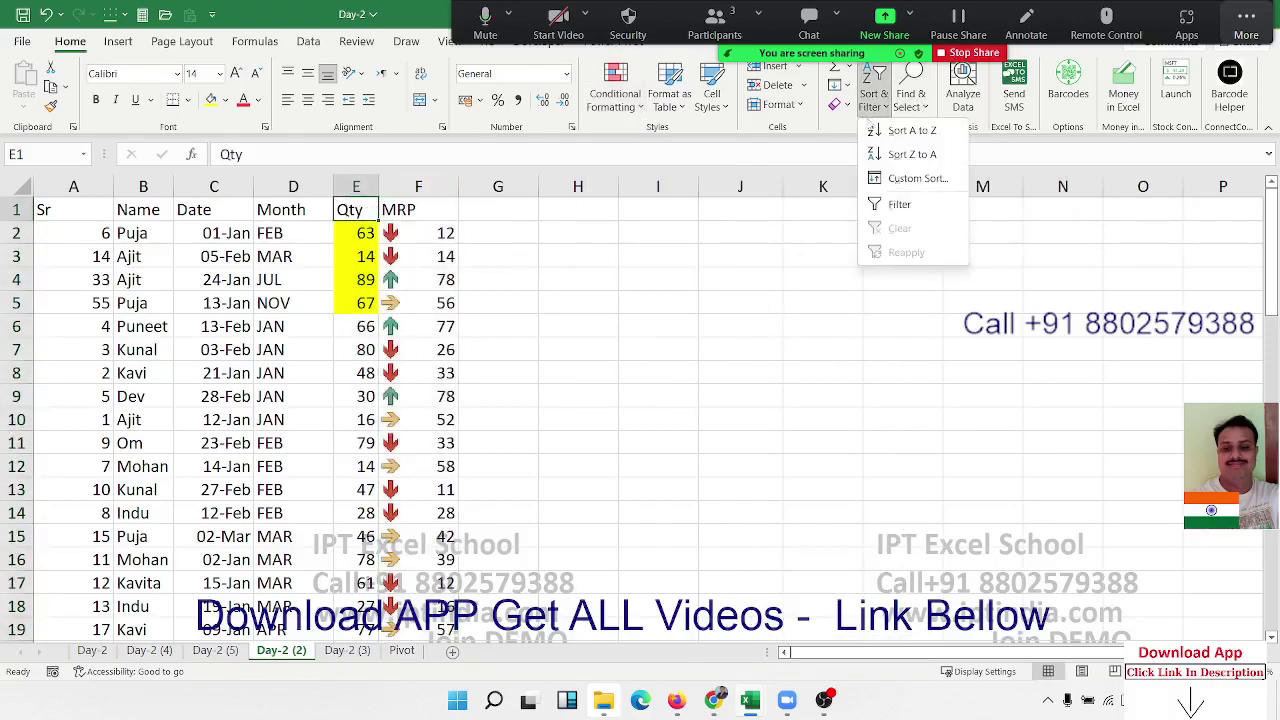
{"action": "left_click", "coordinate": [878, 203]}
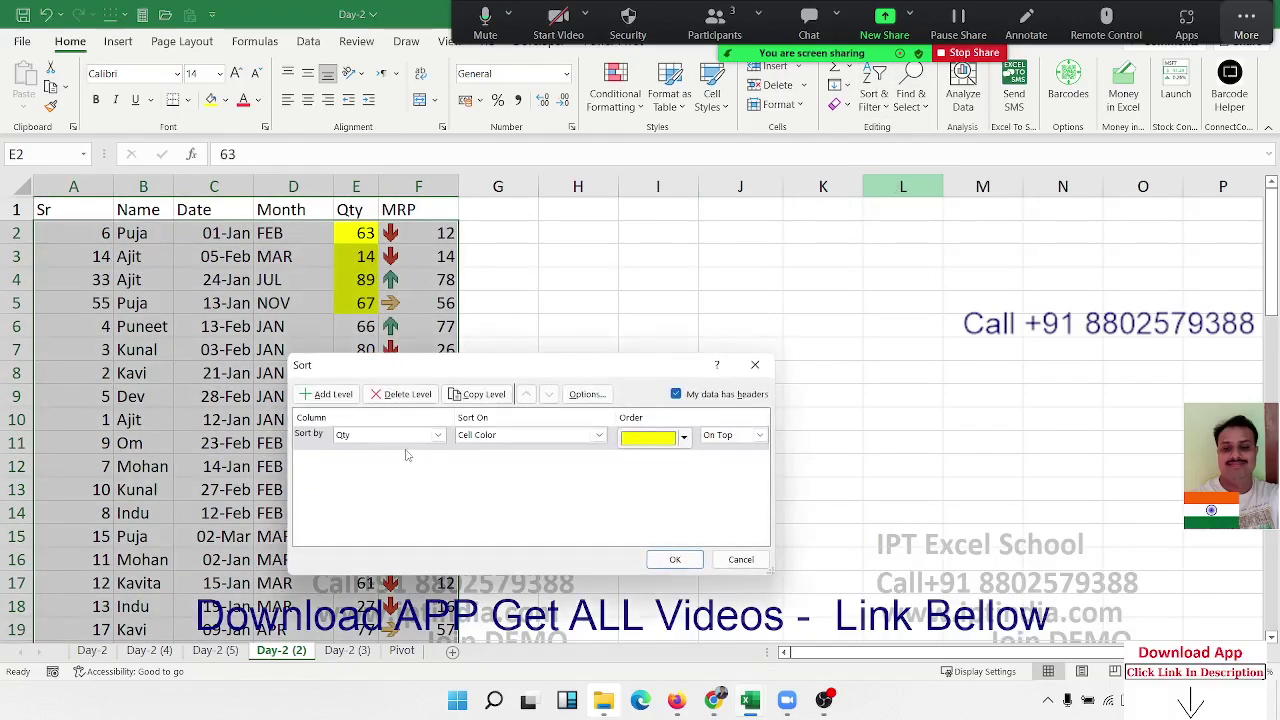
{"action": "left_click", "coordinate": [437, 435]}
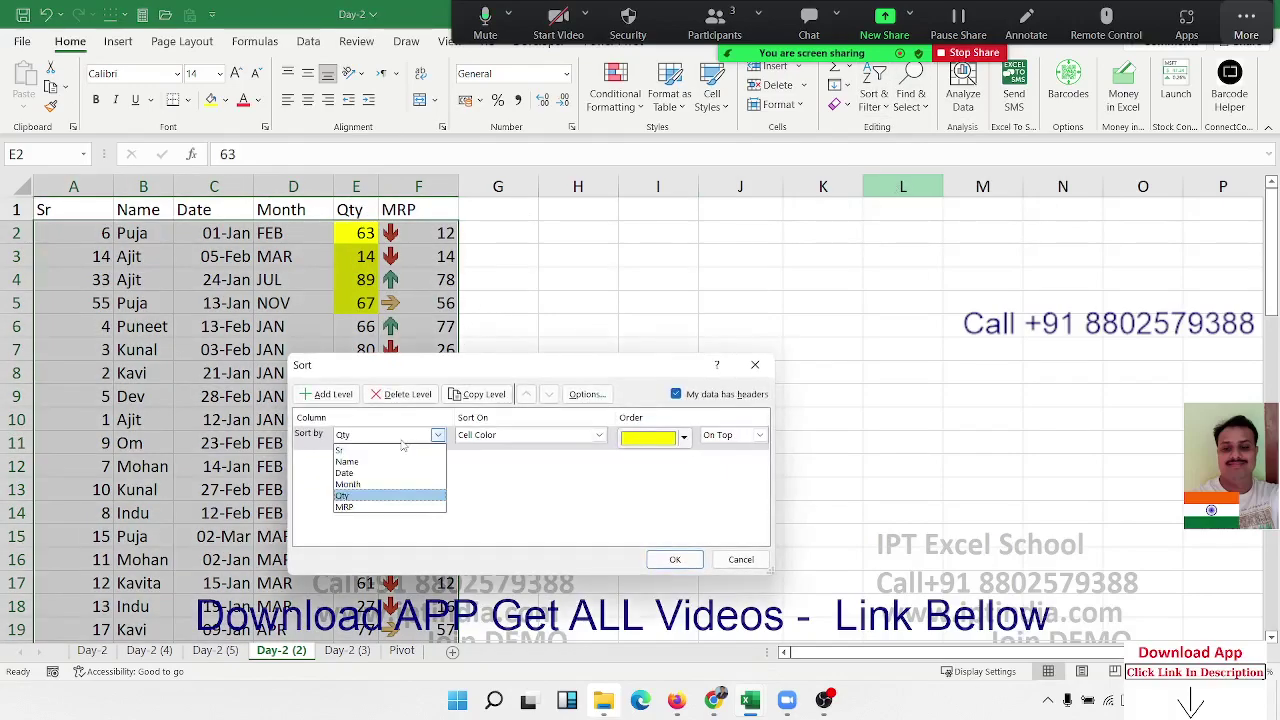
{"action": "left_click", "coordinate": [378, 507]}
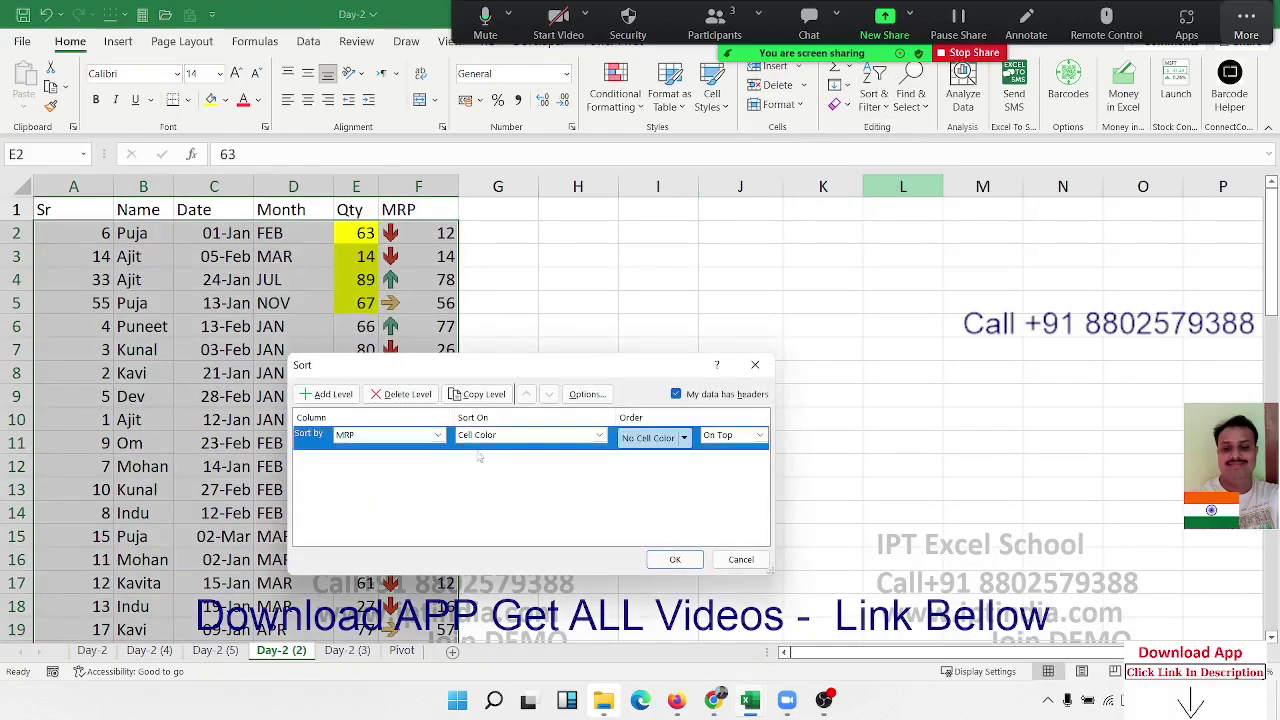
{"action": "left_click", "coordinate": [481, 440]}
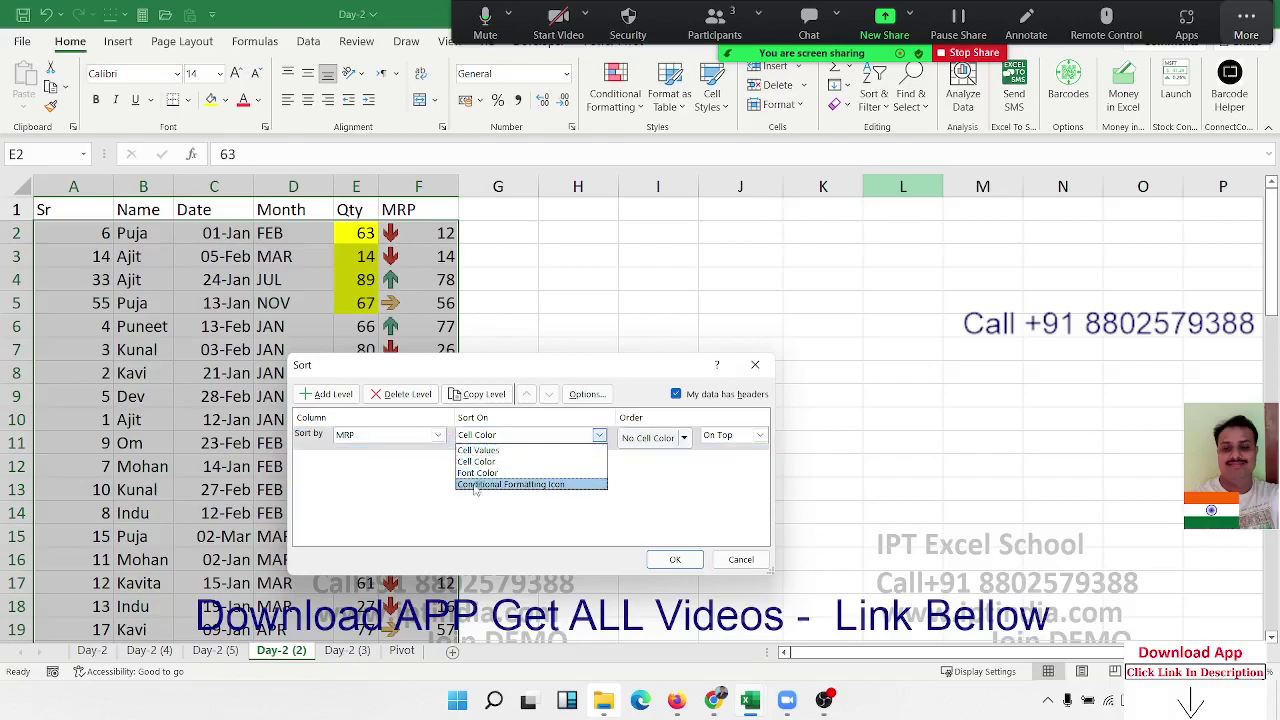
{"action": "left_click", "coordinate": [476, 486]}
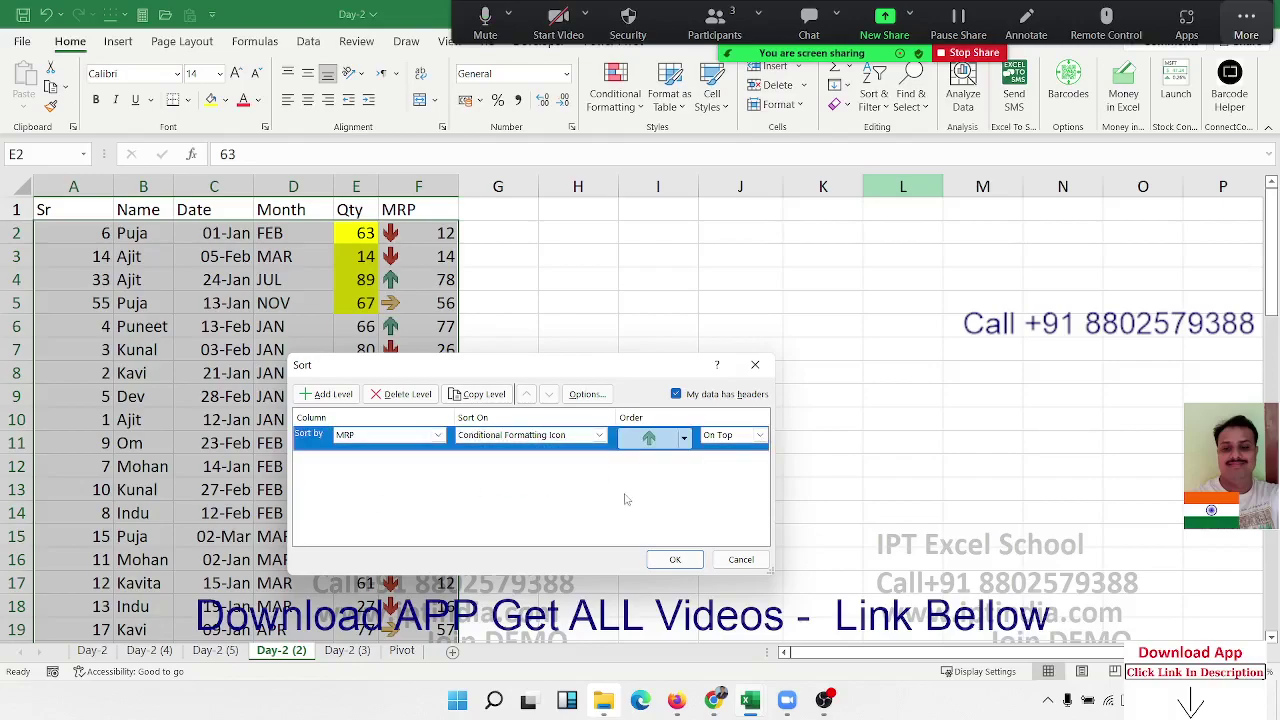
Put the green up-arrow MRP rows (78, 77, 78, 68…) on top.
{"action": "left_click", "coordinate": [682, 444]}
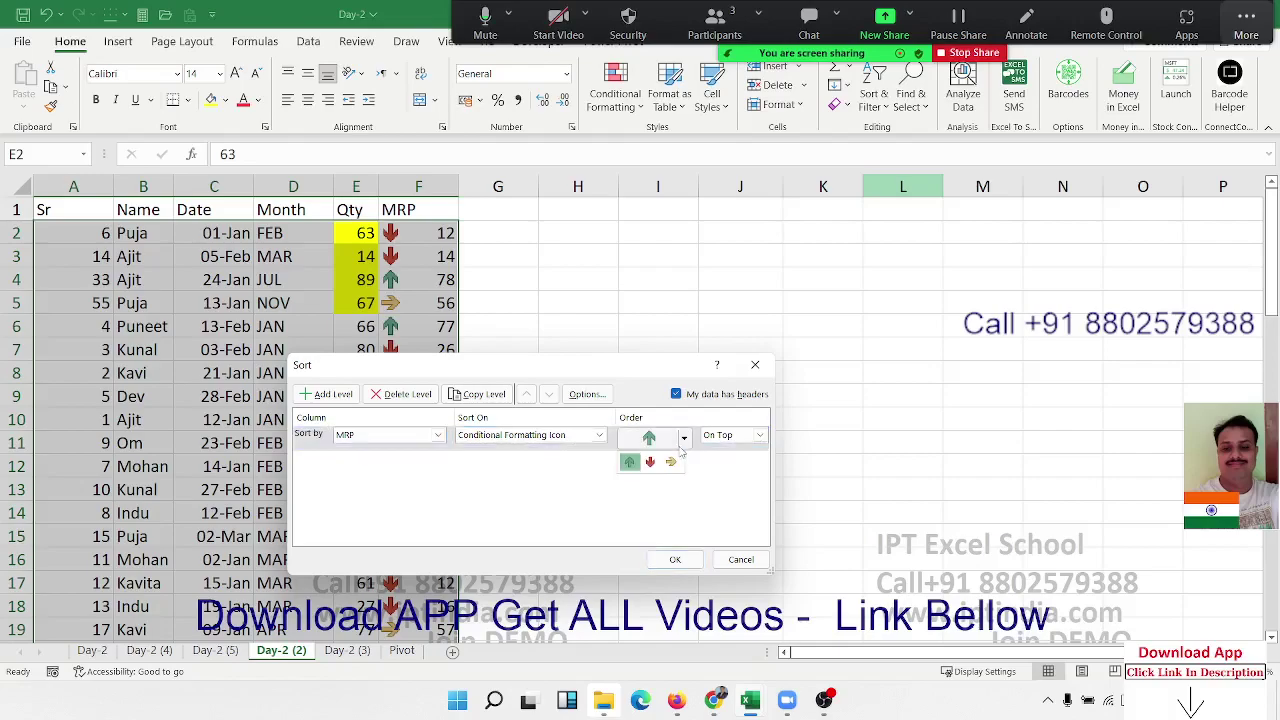
{"action": "left_click", "coordinate": [680, 453]}
{"action": "left_click", "coordinate": [718, 437]}
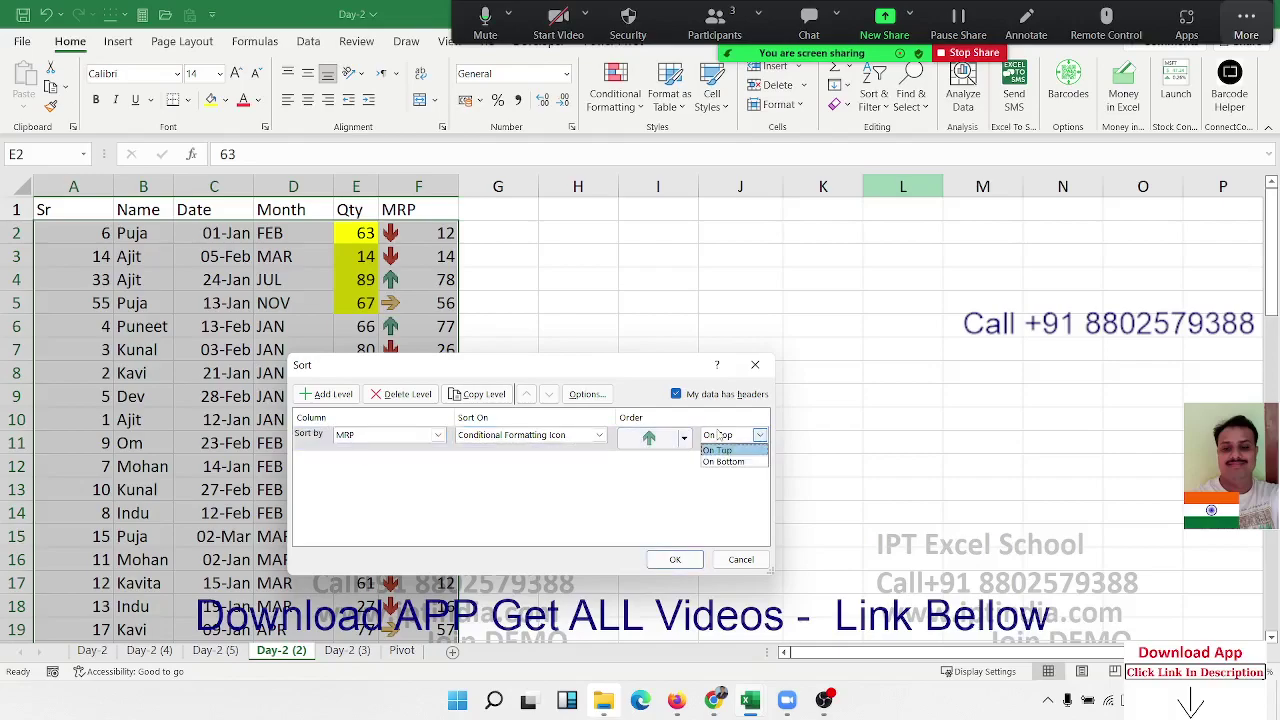
{"action": "left_click", "coordinate": [717, 450]}
{"action": "left_click", "coordinate": [675, 559]}
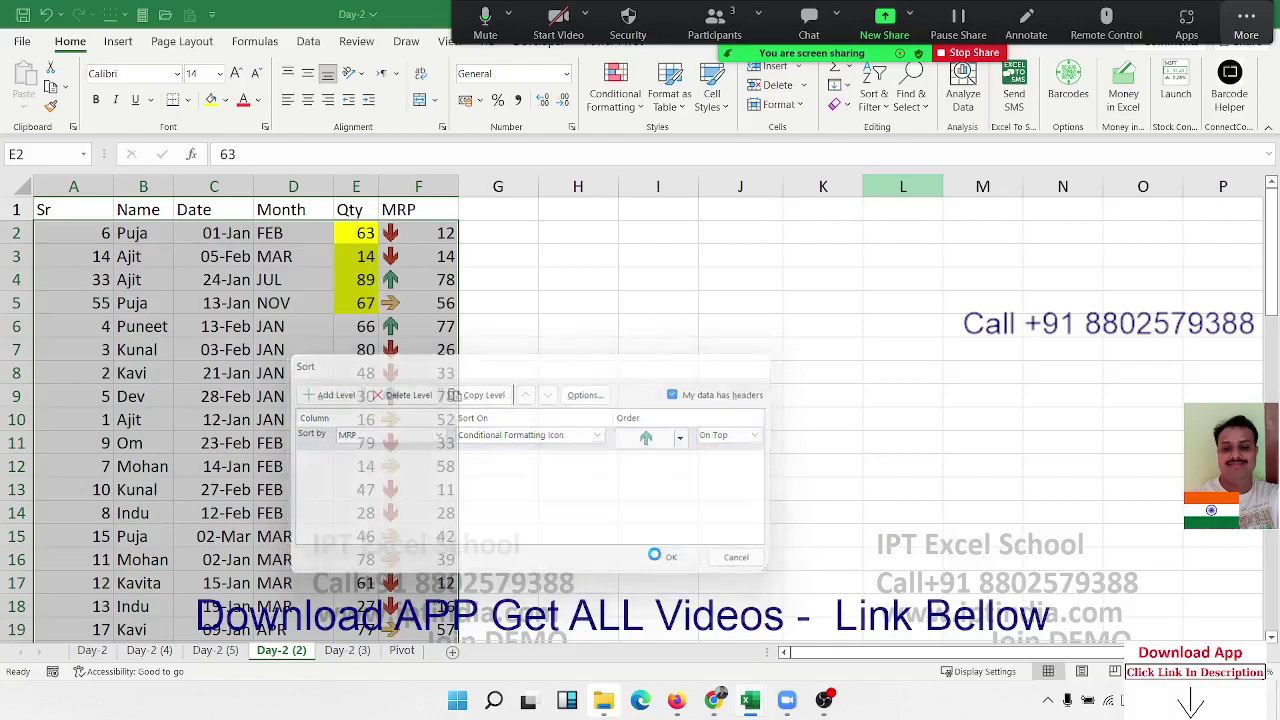
{"action": "left_click_drag", "start_coordinate": [413, 247], "coordinate": [415, 305]}
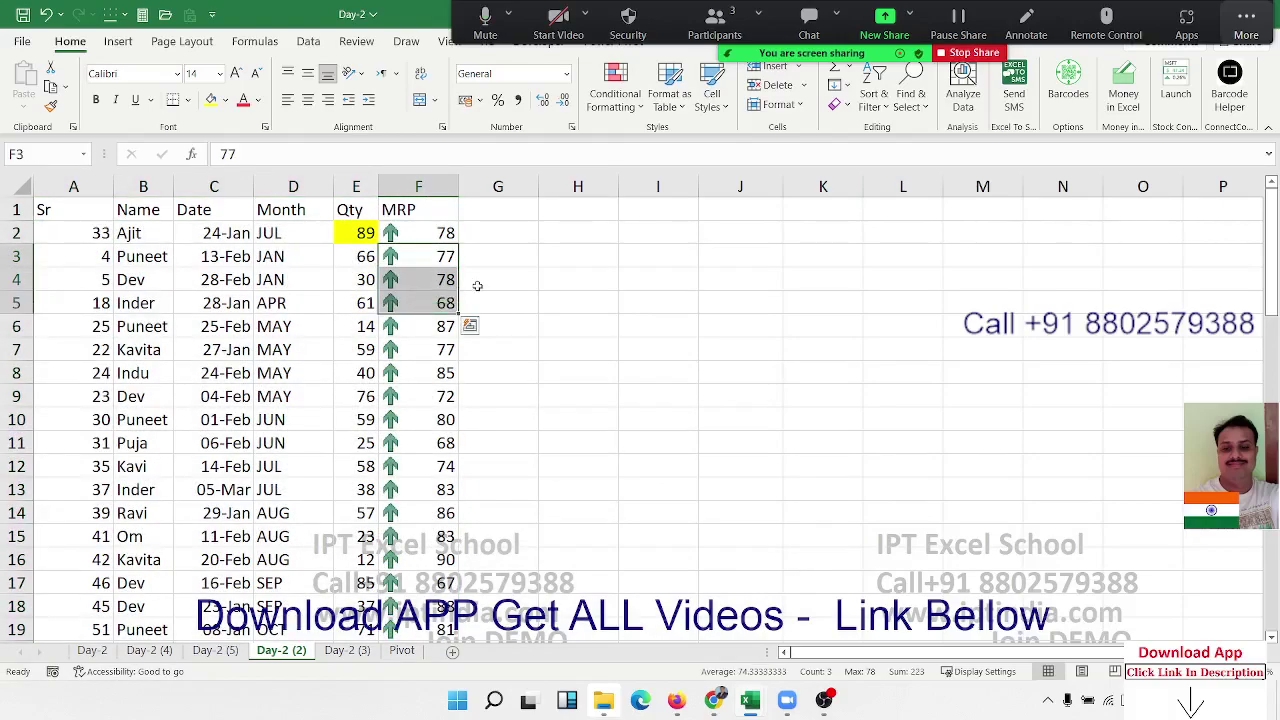
{"action": "left_click", "coordinate": [92, 578]}
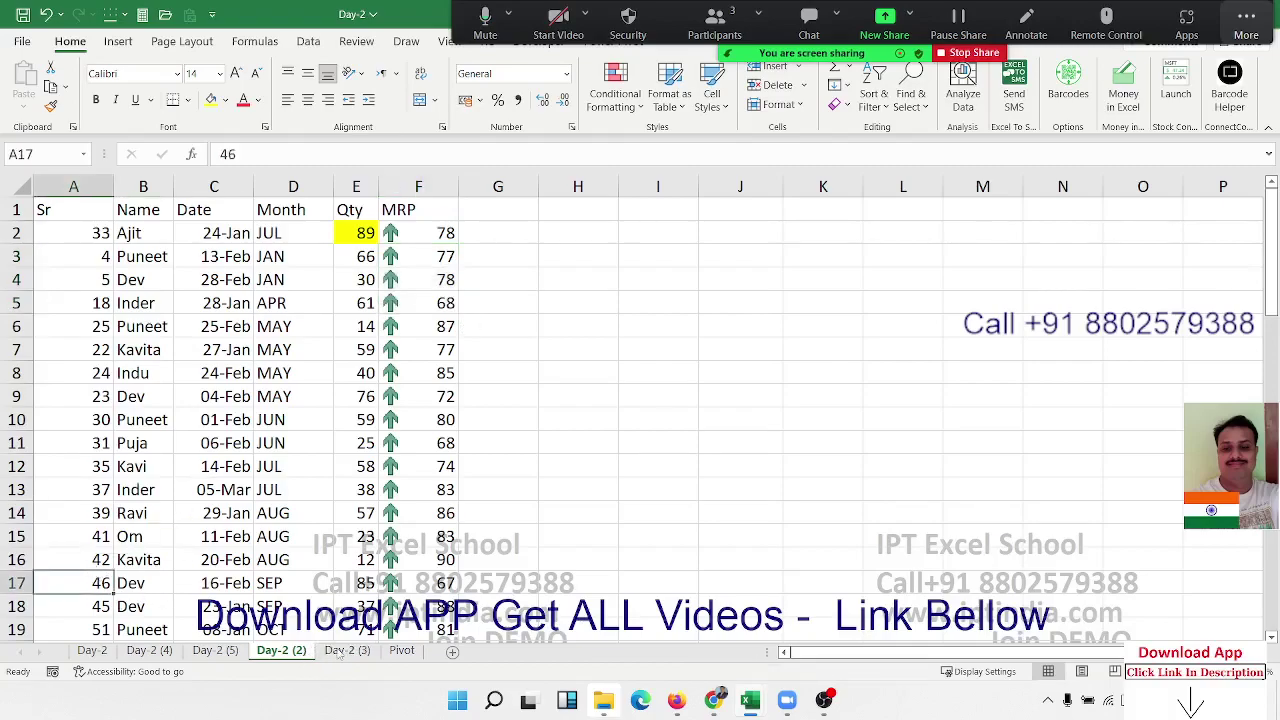
Copy the Day-2 (2) sheet as Day-2 (6).
{"action": "left_click_drag", "start_coordinate": [352, 651], "coordinate": [348, 651]}
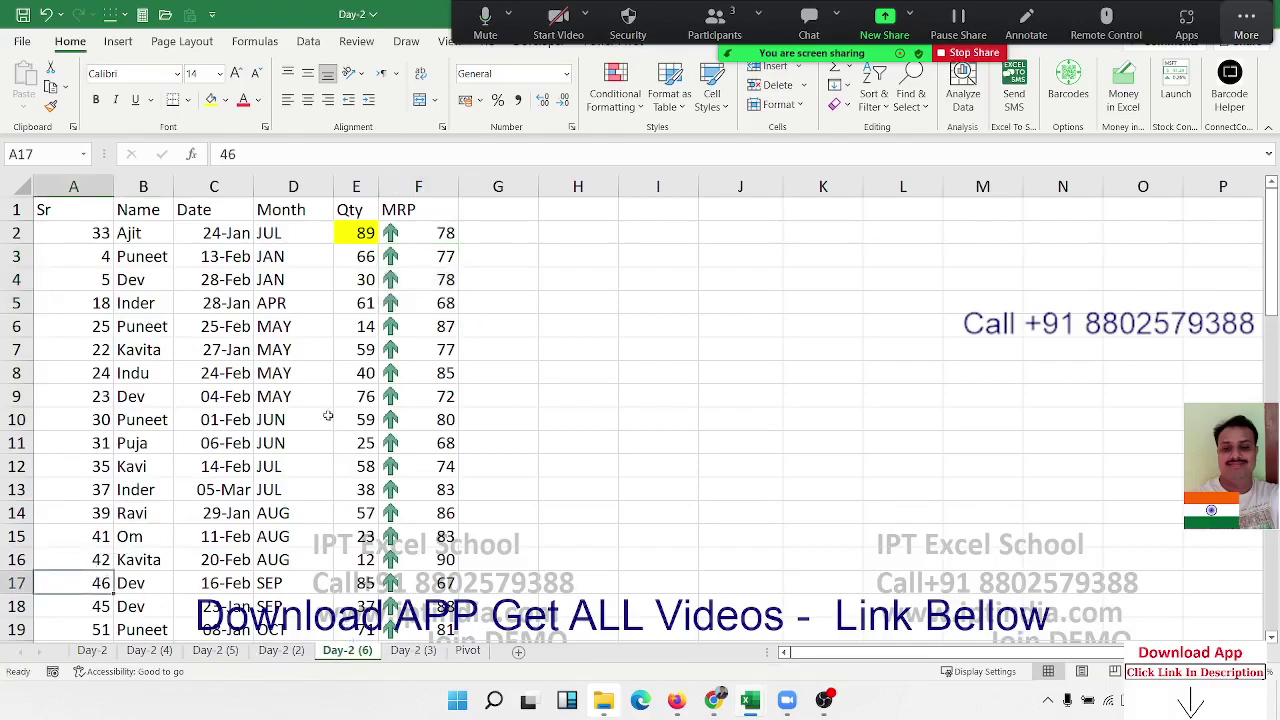
{"action": "left_click", "coordinate": [290, 418]}
{"action": "scroll", "coordinate": [110, 515], "scroll_direction": "down", "scroll_amount": 7}
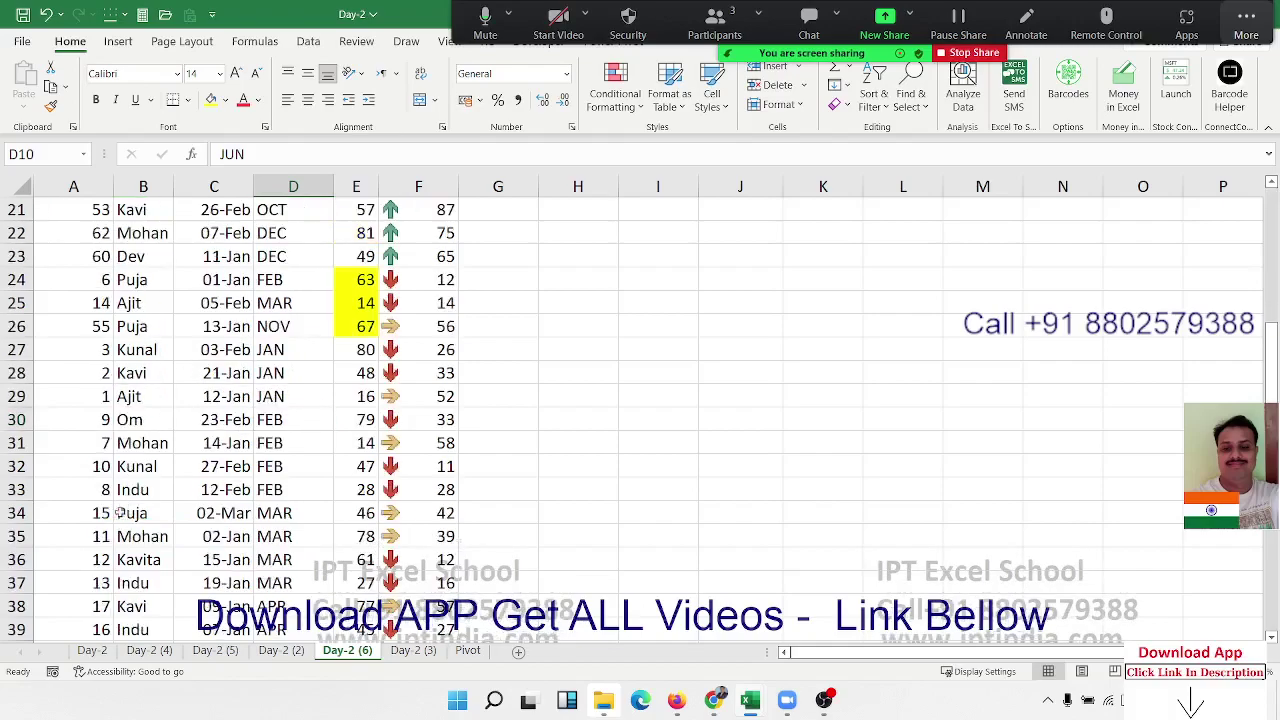
{"action": "scroll", "coordinate": [104, 522], "scroll_direction": "down", "scroll_amount": 3}
{"action": "scroll", "coordinate": [104, 522], "scroll_direction": "up", "scroll_amount": 2}
{"action": "scroll", "coordinate": [104, 522], "scroll_direction": "up", "scroll_amount": 8}
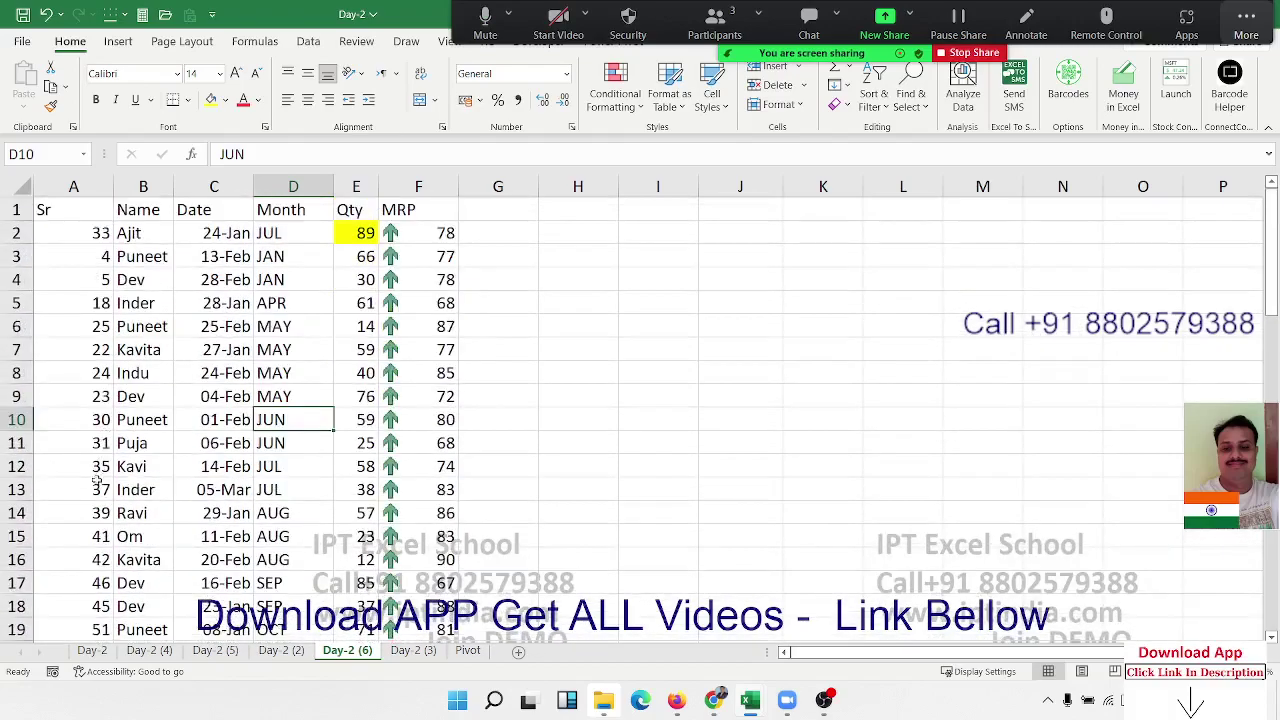
Clear all data below row 15, keeping only the records in rows 2–15.
{"action": "left_click", "coordinate": [93, 560]}
{"action": "key", "text": "ctrl+shift+Right"}
{"action": "key", "text": "ctrl+shift+Down"}
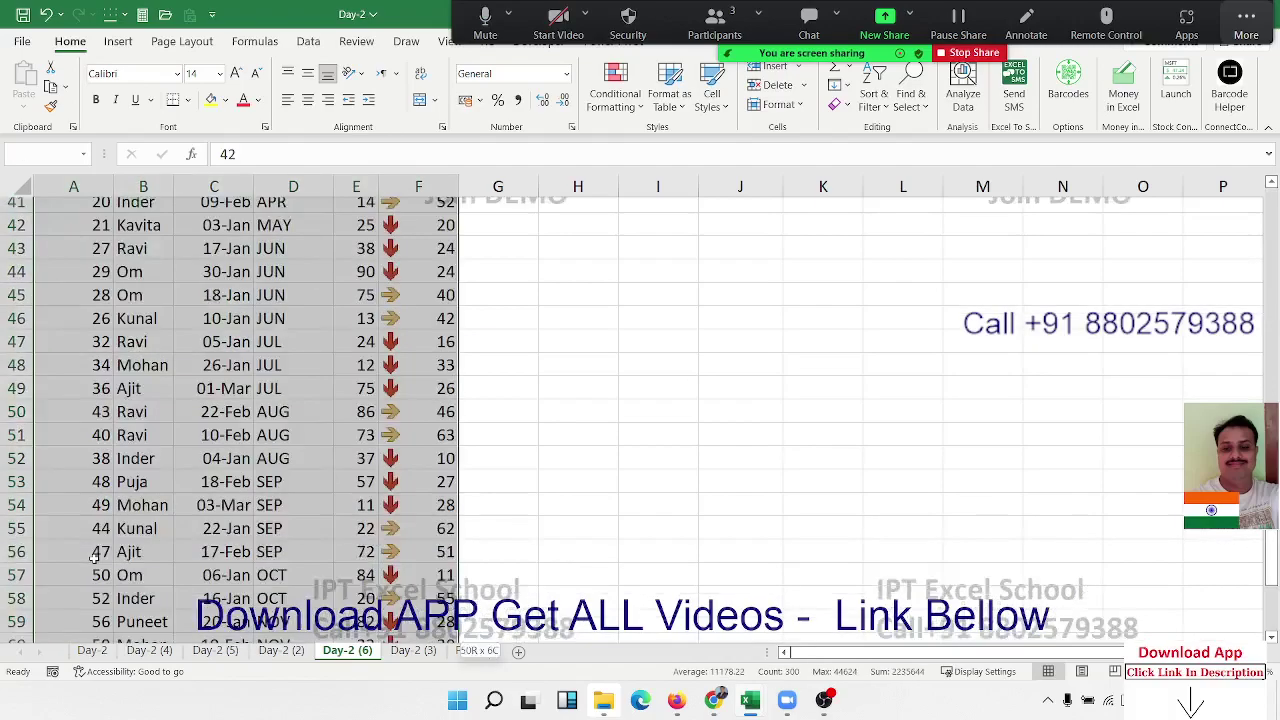
{"action": "scroll", "coordinate": [93, 558], "scroll_direction": "up", "scroll_amount": 3}
{"action": "key", "text": "Delete"}
{"action": "scroll", "coordinate": [93, 558], "scroll_direction": "up", "scroll_amount": 9}
{"action": "key", "text": "Up"}
{"action": "key", "text": "ctrl+Home"}
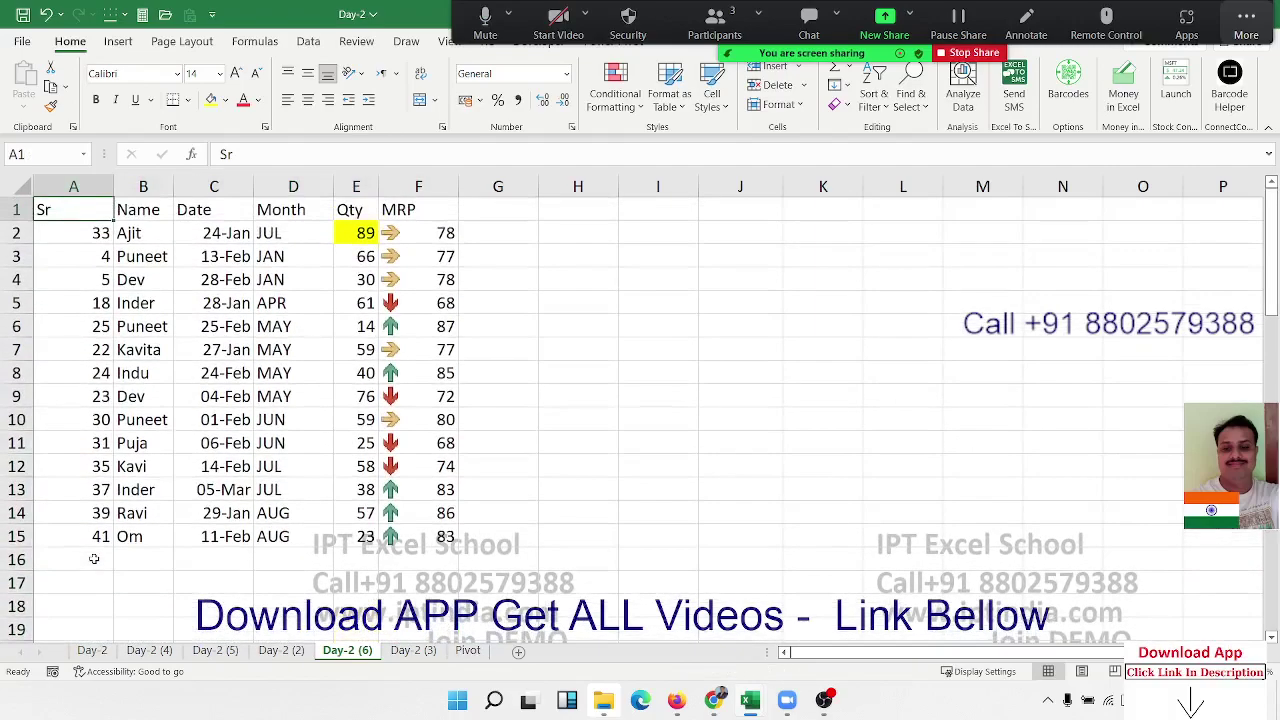
Clear conditional formatting rules from the entire sheet so the MRP arrow icons disappear.
{"action": "left_click", "coordinate": [625, 92]}
{"action": "mouse_move", "coordinate": [688, 311]}
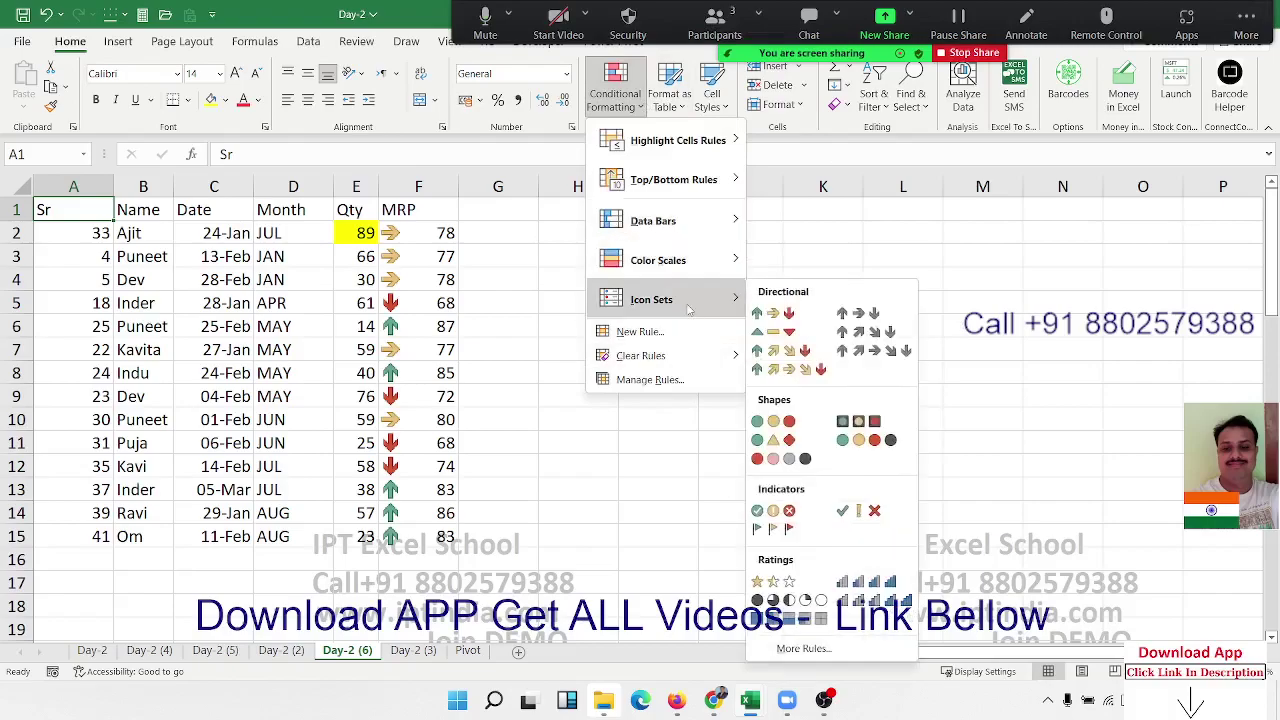
{"action": "mouse_move", "coordinate": [650, 355]}
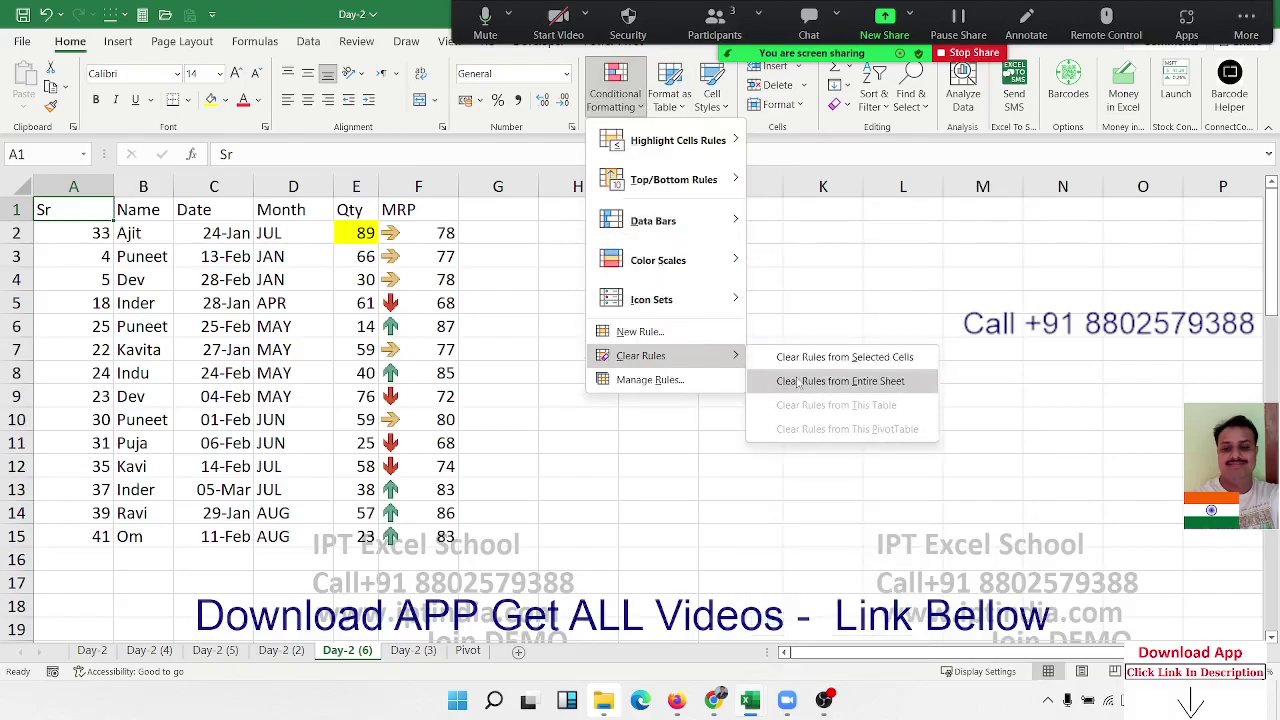
{"action": "left_click", "coordinate": [796, 377]}
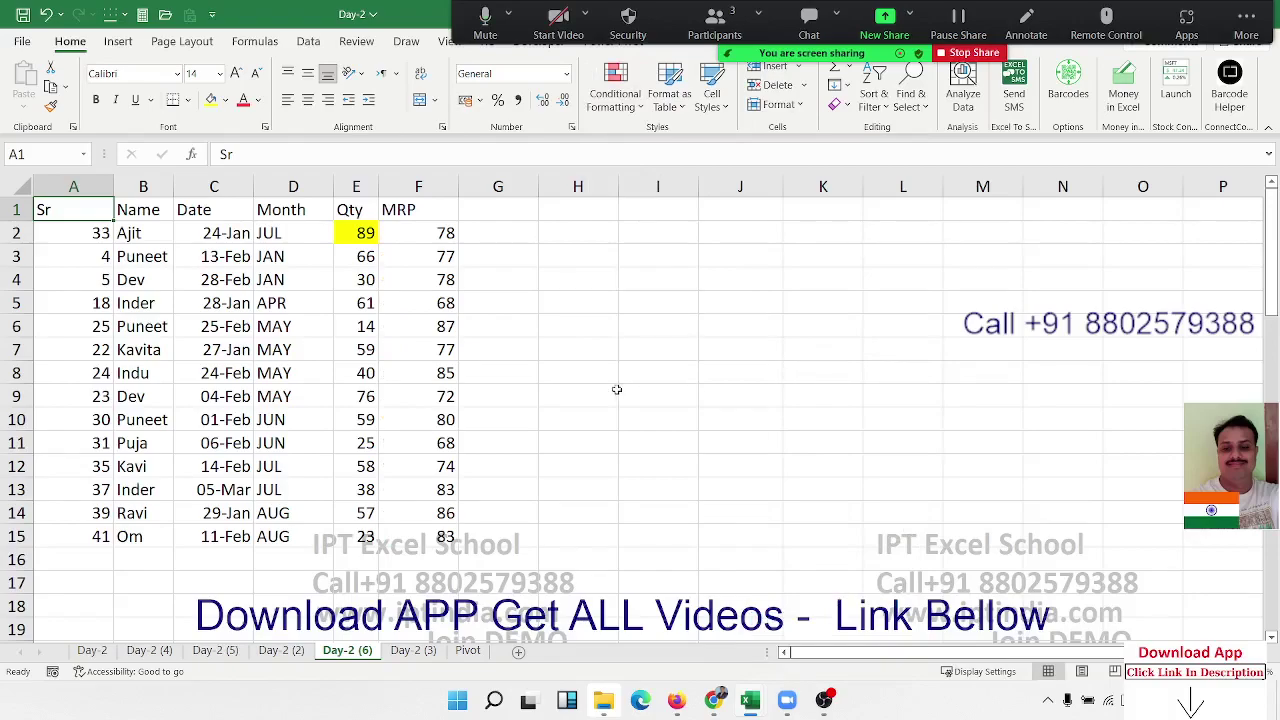
Insert blank rows above the Puneet and Dev records with Ctrl+Shift+=.
{"action": "left_click", "coordinate": [420, 257]}
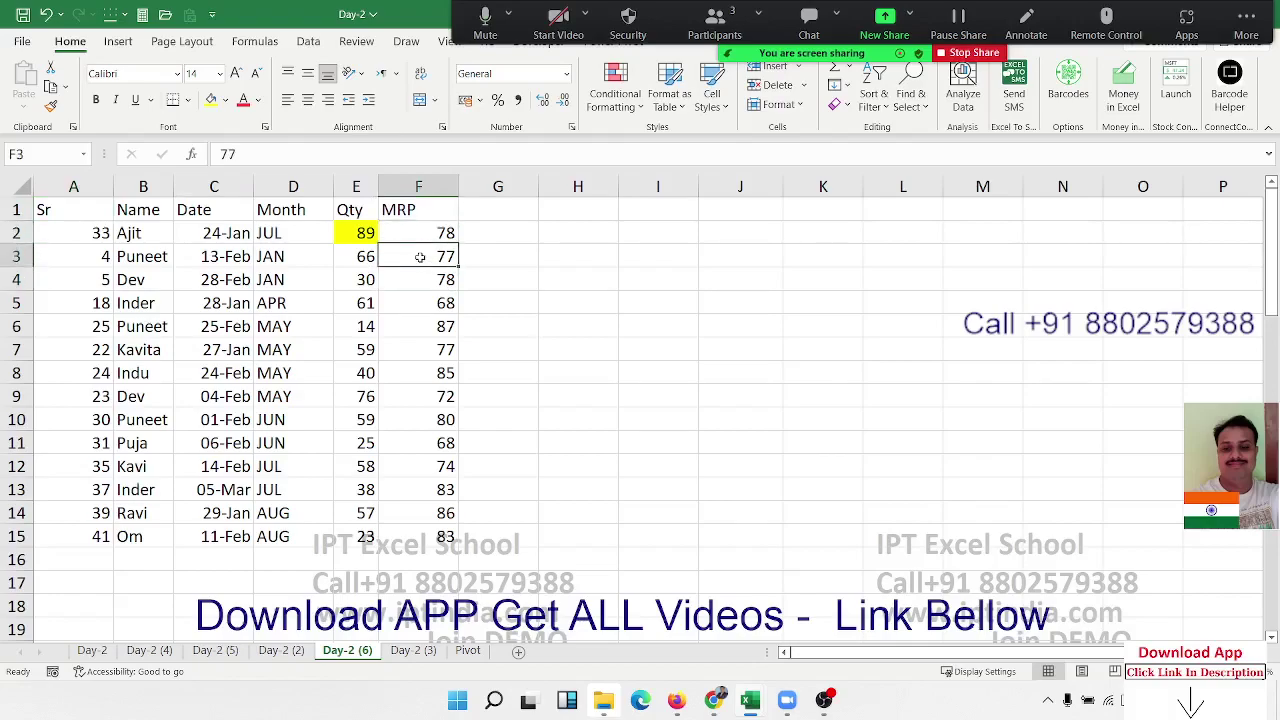
{"action": "key", "text": "shift+space"}
{"action": "key", "text": "ctrl+shift+plus"}
{"action": "key", "text": "Down"}
Insert blank rows above Inder and the next record, then undo the last one.
{"action": "key", "text": "Down"}
{"action": "key", "text": "shift+space"}
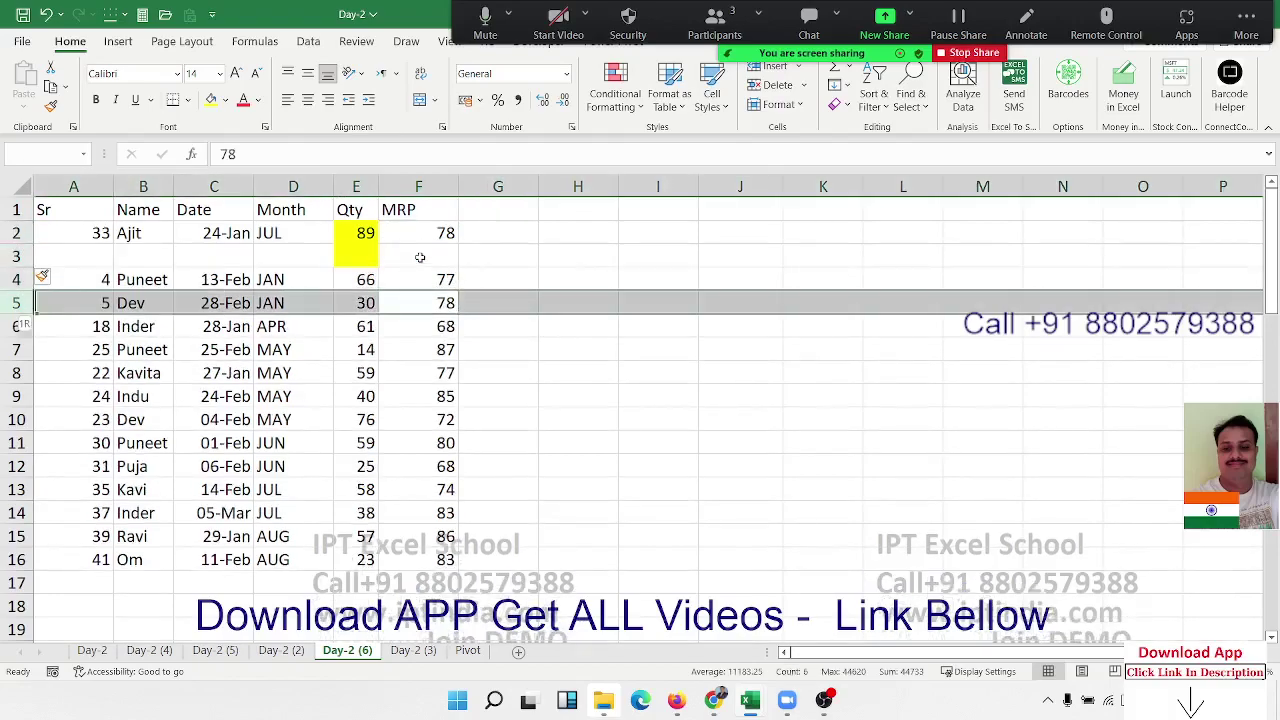
{"action": "key", "text": "ctrl+shift+plus"}
{"action": "key", "text": "Down"}
{"action": "key", "text": "shift+space"}
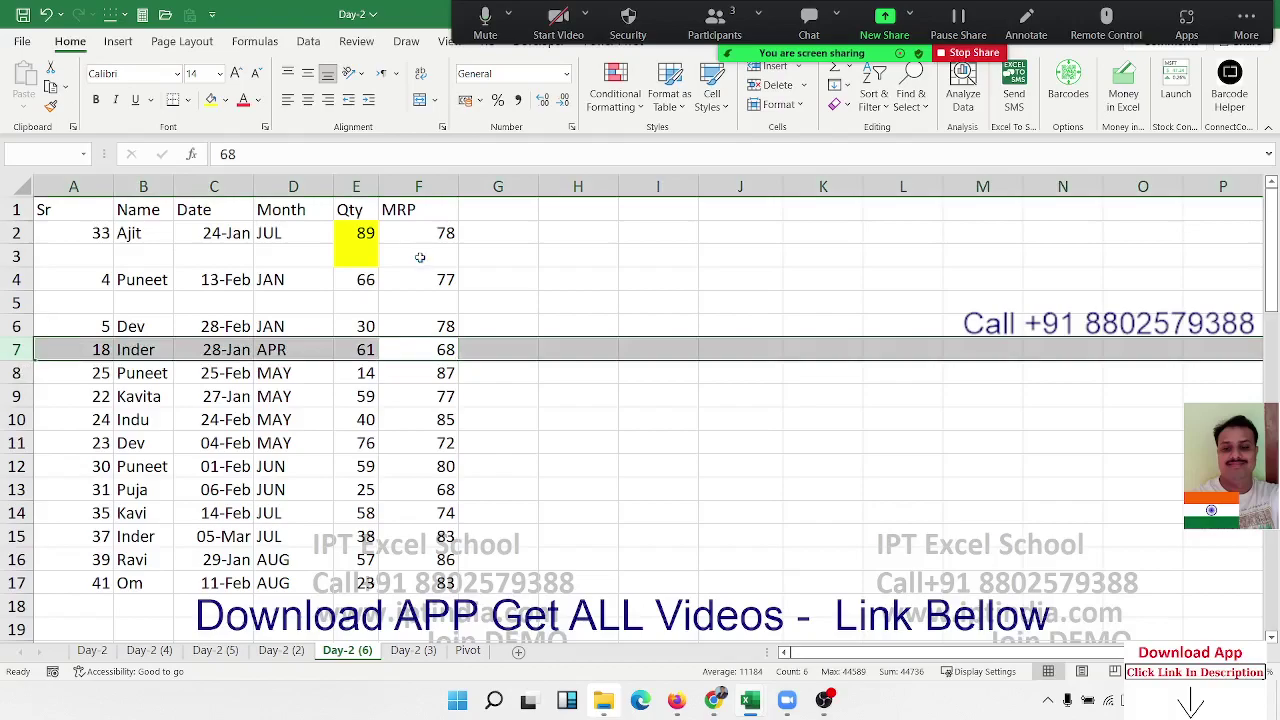
{"action": "key", "text": "ctrl+shift+plus"}
{"action": "key", "text": "Down"}
{"action": "key", "text": "Down"}
{"action": "key", "text": "shift+space"}
{"action": "key", "text": "ctrl+shift+plus"}
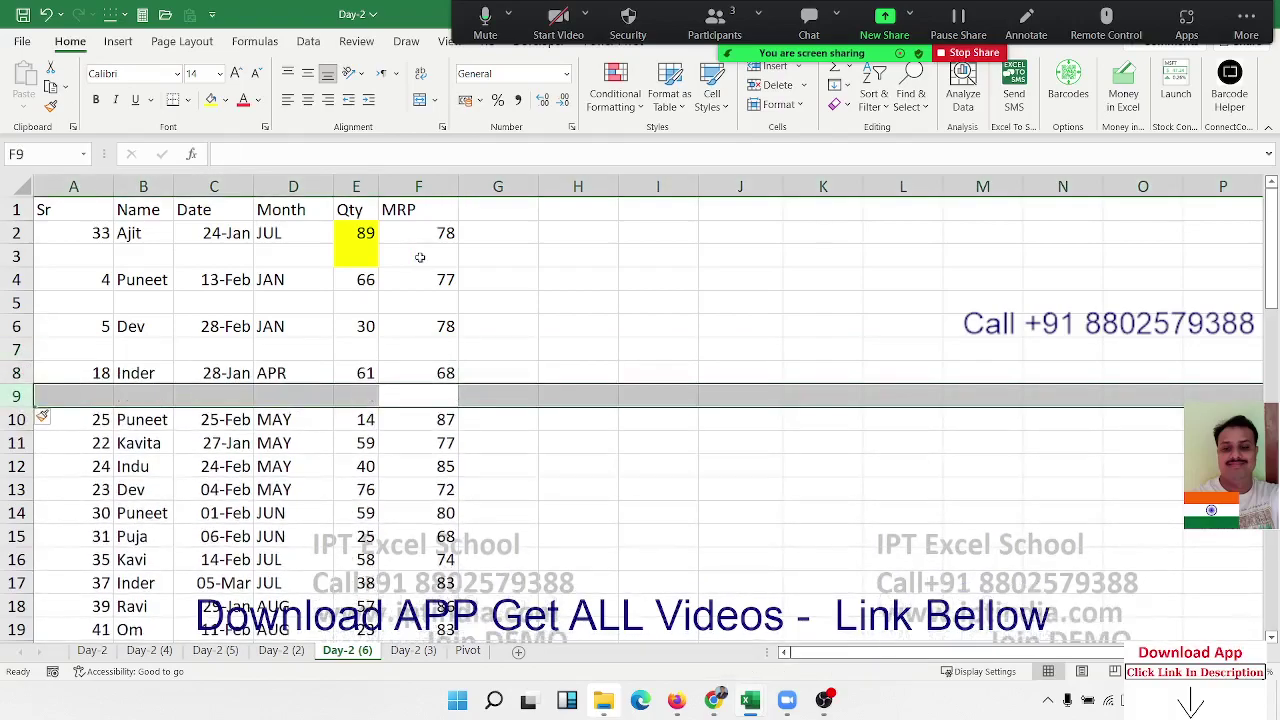
{"action": "key", "text": "ctrl+z"}
Undo another blank row and enter the header Sr in cell G1.
{"action": "key", "text": "ctrl+z"}
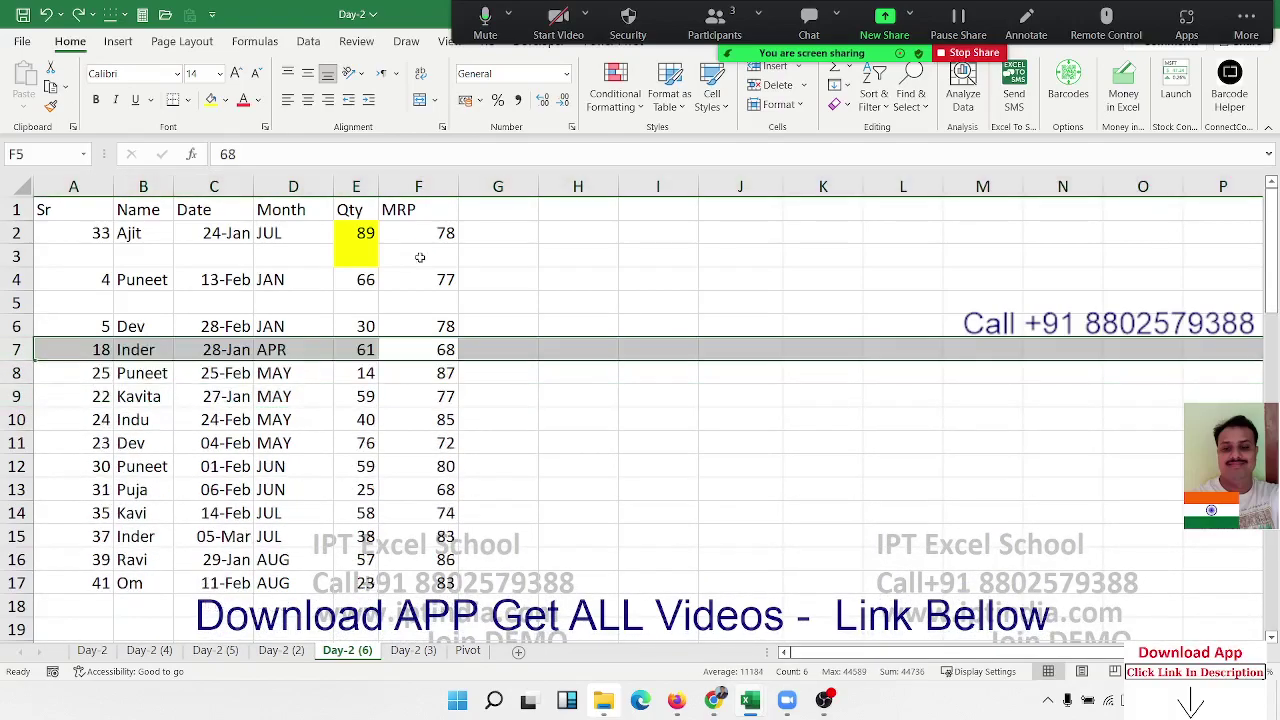
{"action": "key", "text": "ctrl+z"}
{"action": "key", "text": "ctrl+z"}
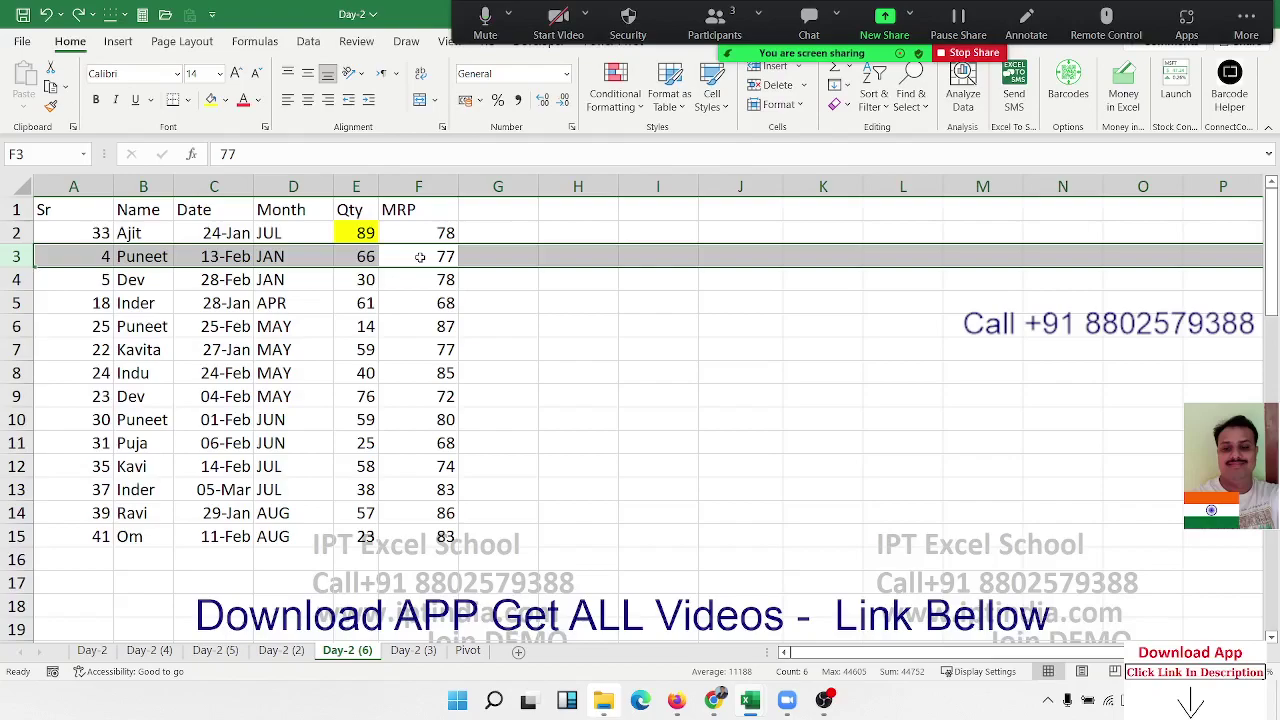
{"action": "key", "text": "Right"}
{"action": "key", "text": "Right"}
{"action": "key", "text": "Up"}
{"action": "key", "text": "Up"}
{"action": "key", "text": "Left"}
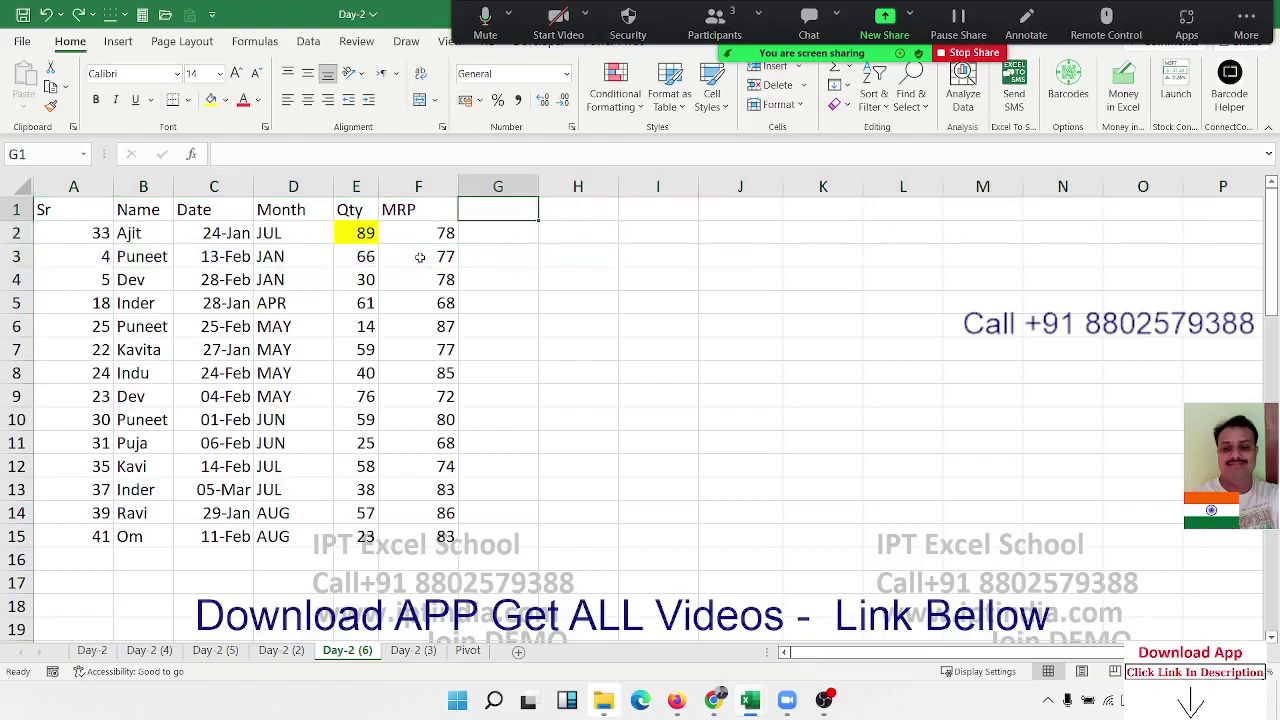
{"action": "type", "text": "Sr"}
{"action": "key", "text": "Return"}
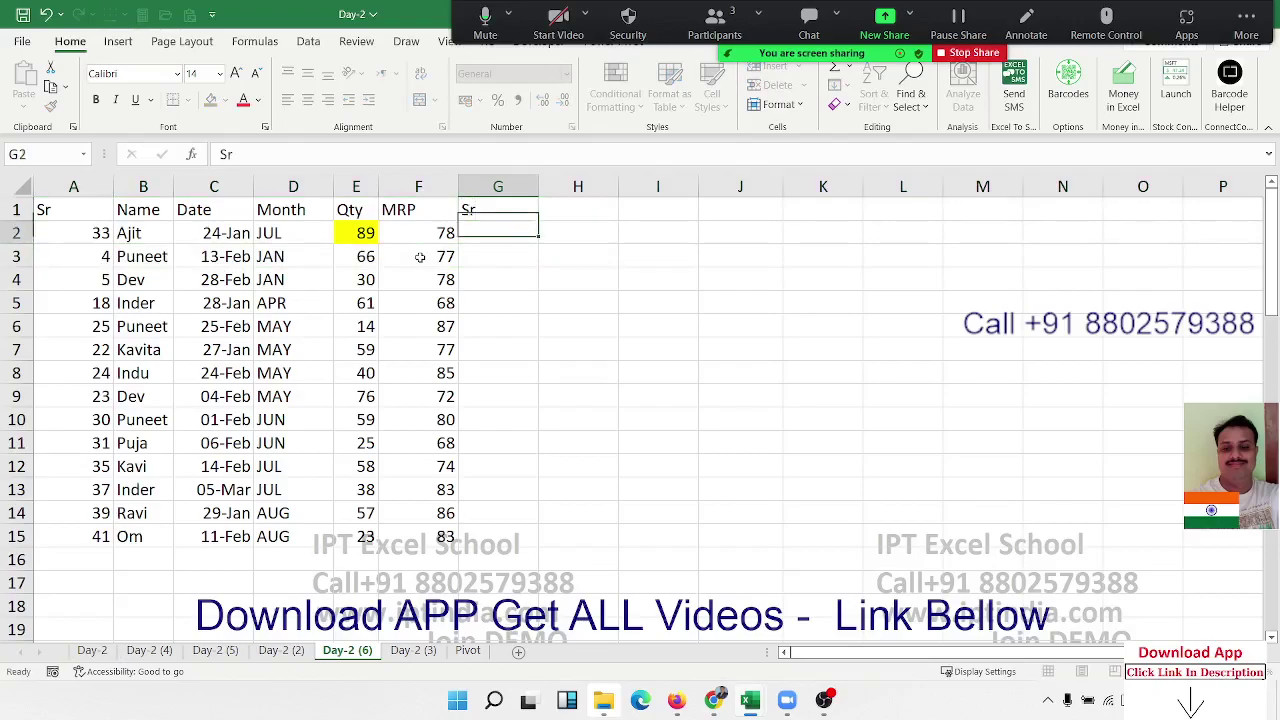
Enter 1 and 2 in G2:G3 and fill the series down to row 15.
{"action": "type", "text": "1"}
{"action": "key", "text": "Return"}
{"action": "type", "text": "2"}
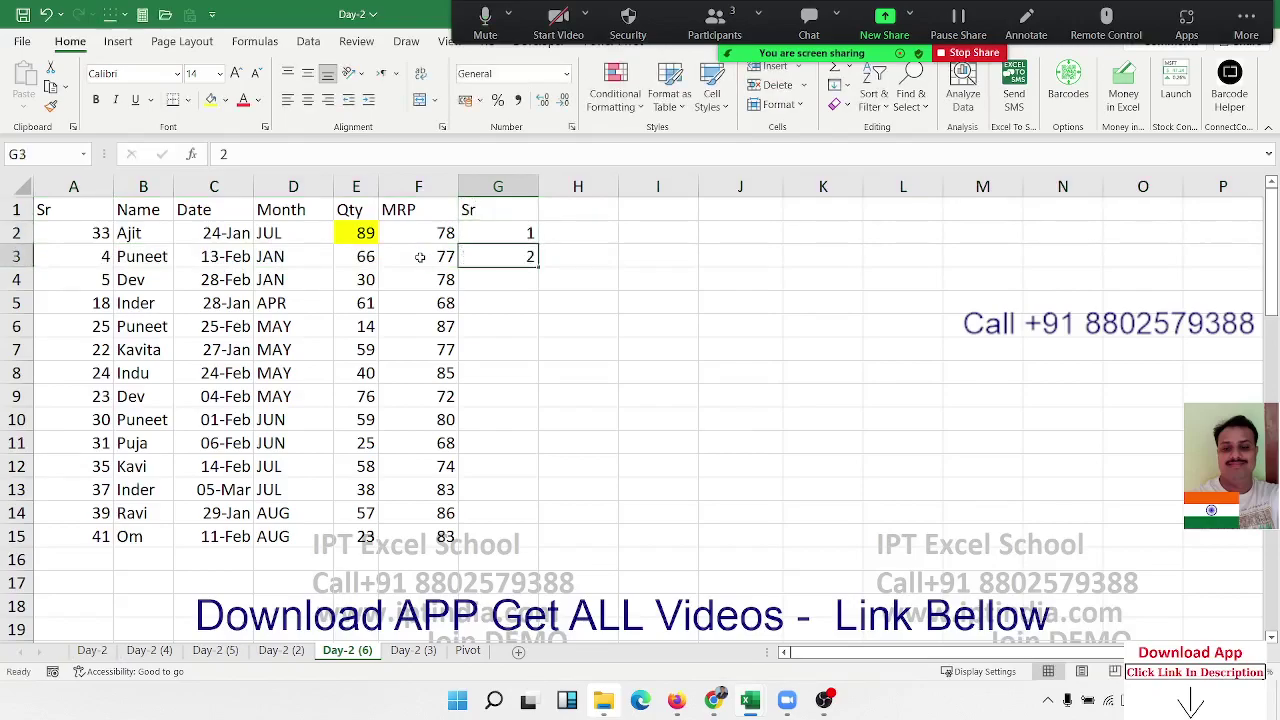
{"action": "key", "text": "Return"}
{"action": "key", "text": "Up"}
{"action": "key", "text": "Up"}
{"action": "key", "text": "shift+Down"}
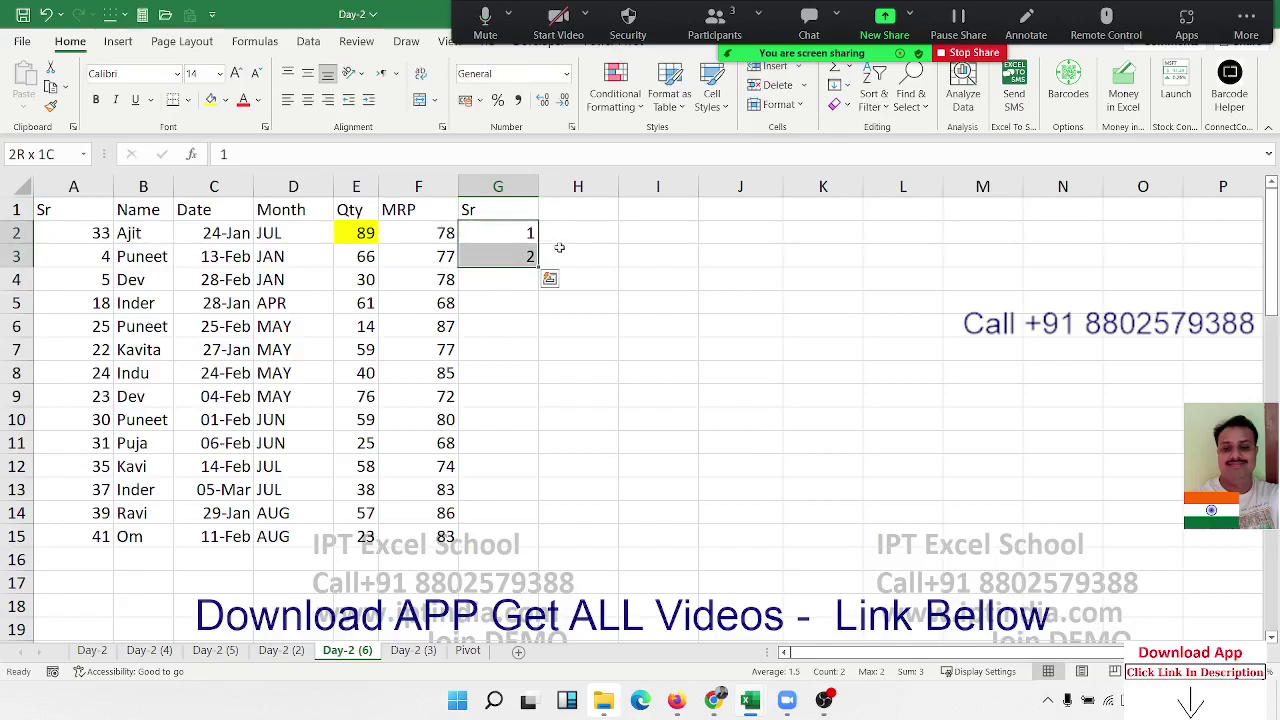
{"action": "double_click", "coordinate": [537, 262]}
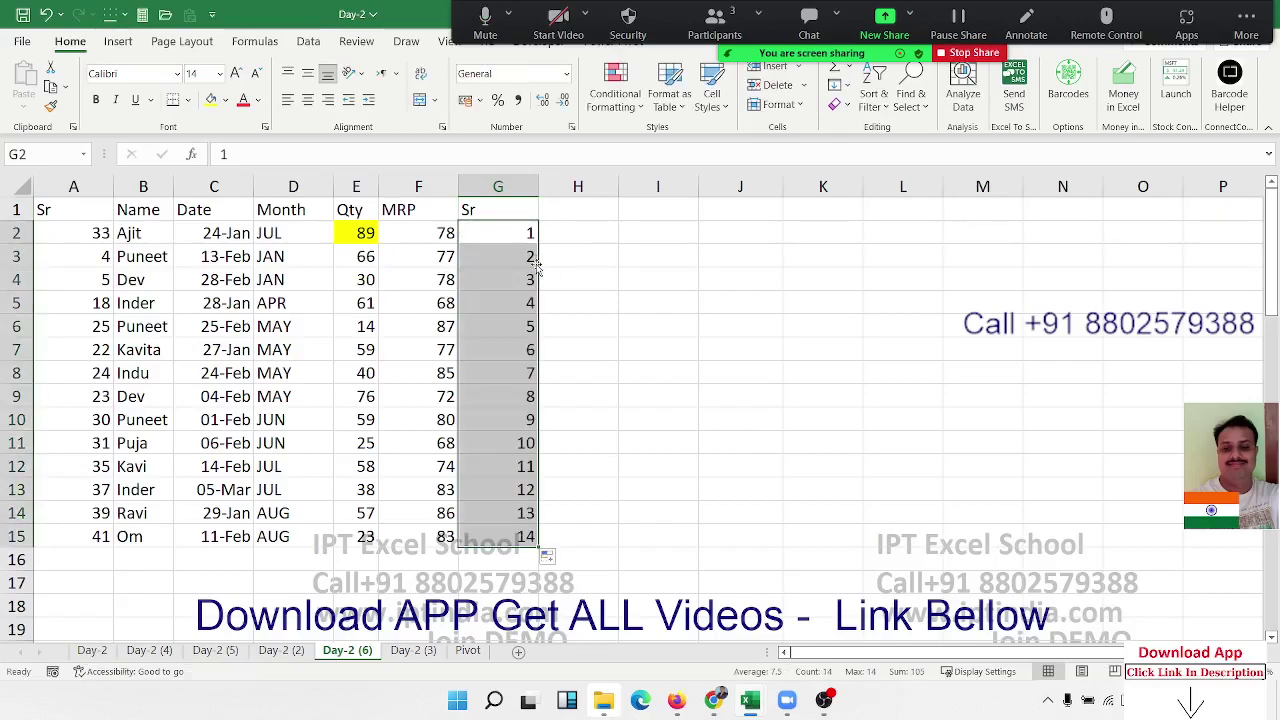
Copy the Sr numbers 1–14 and paste them starting at G16.
{"action": "key", "text": "ctrl+c"}
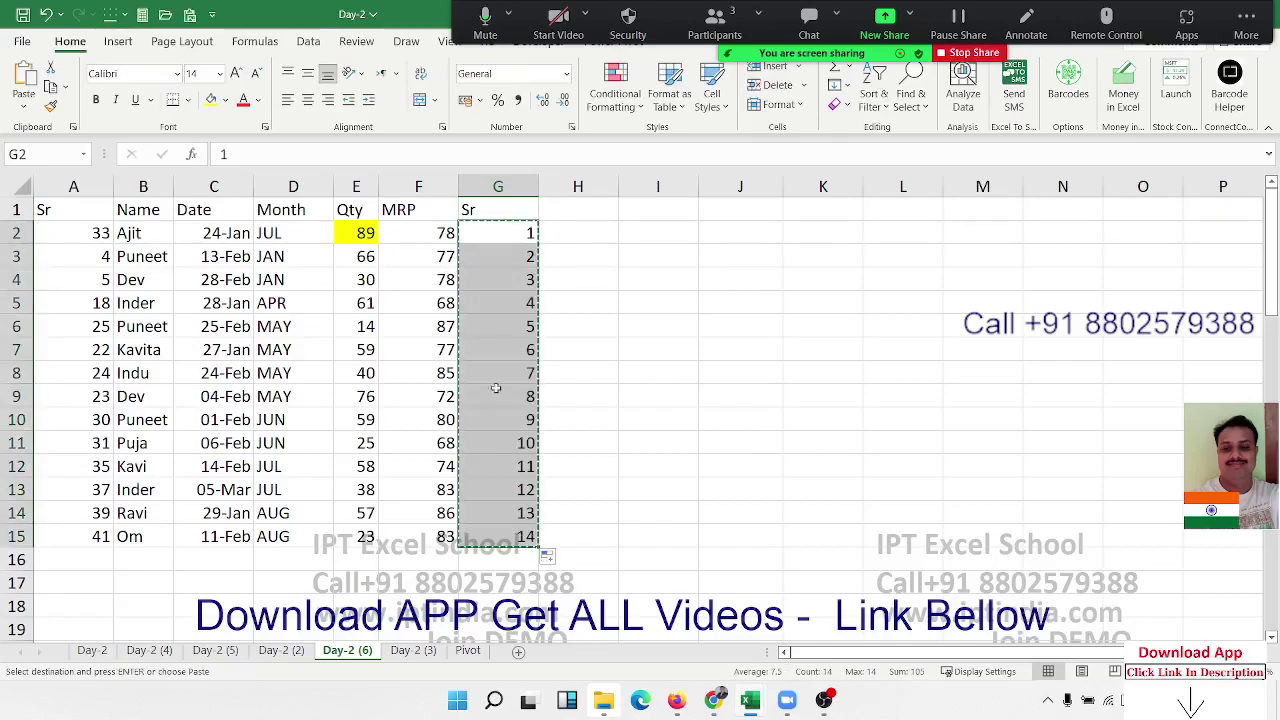
{"action": "left_click", "coordinate": [518, 562]}
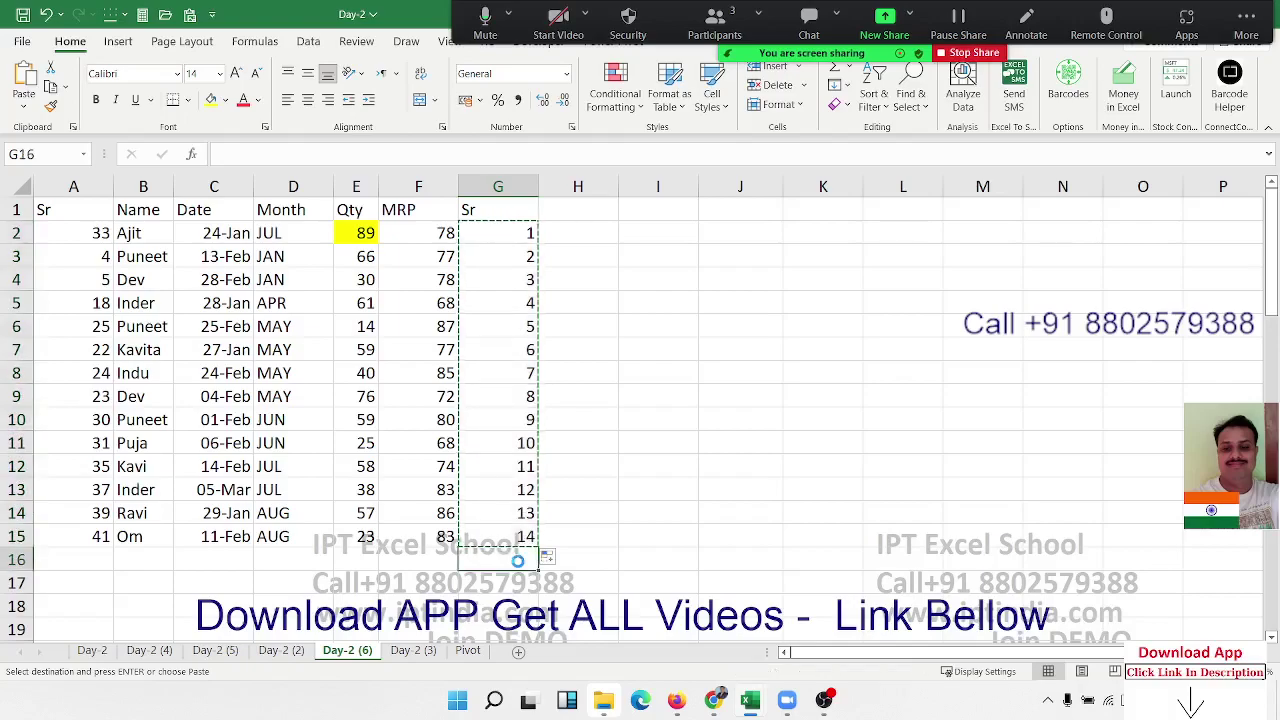
{"action": "key", "text": "ctrl+v"}
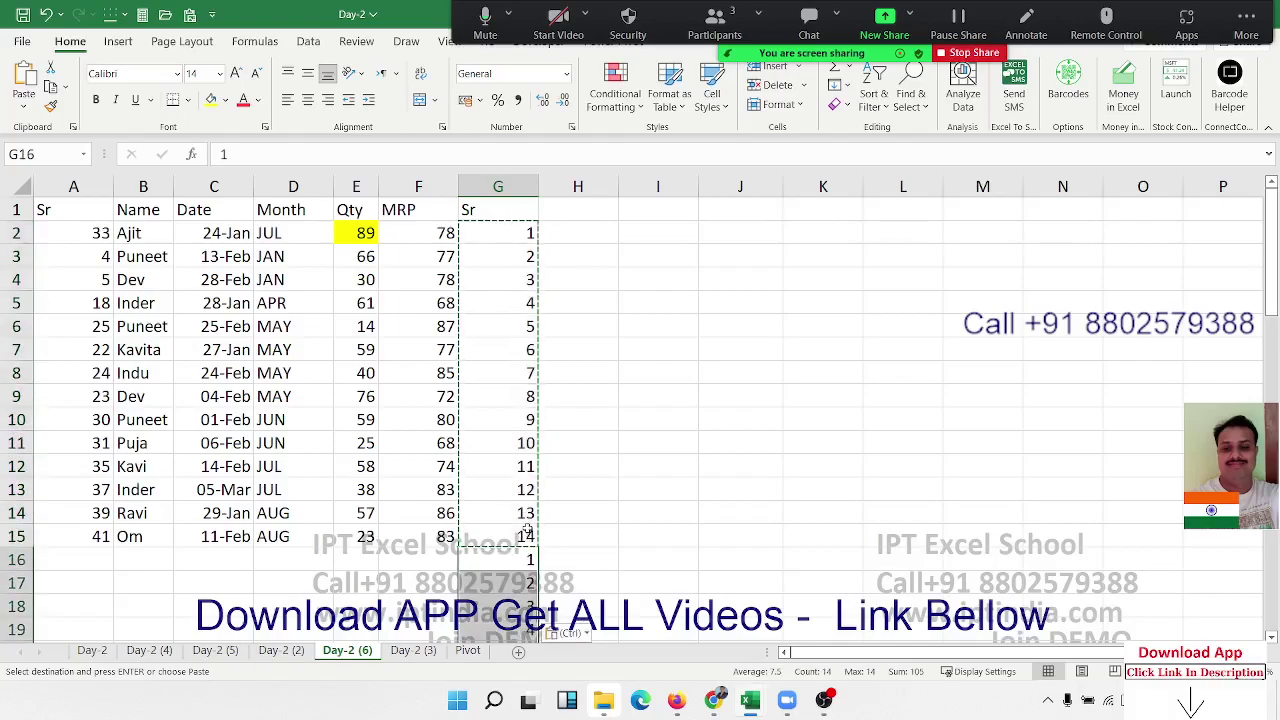
{"action": "left_click", "coordinate": [513, 562]}
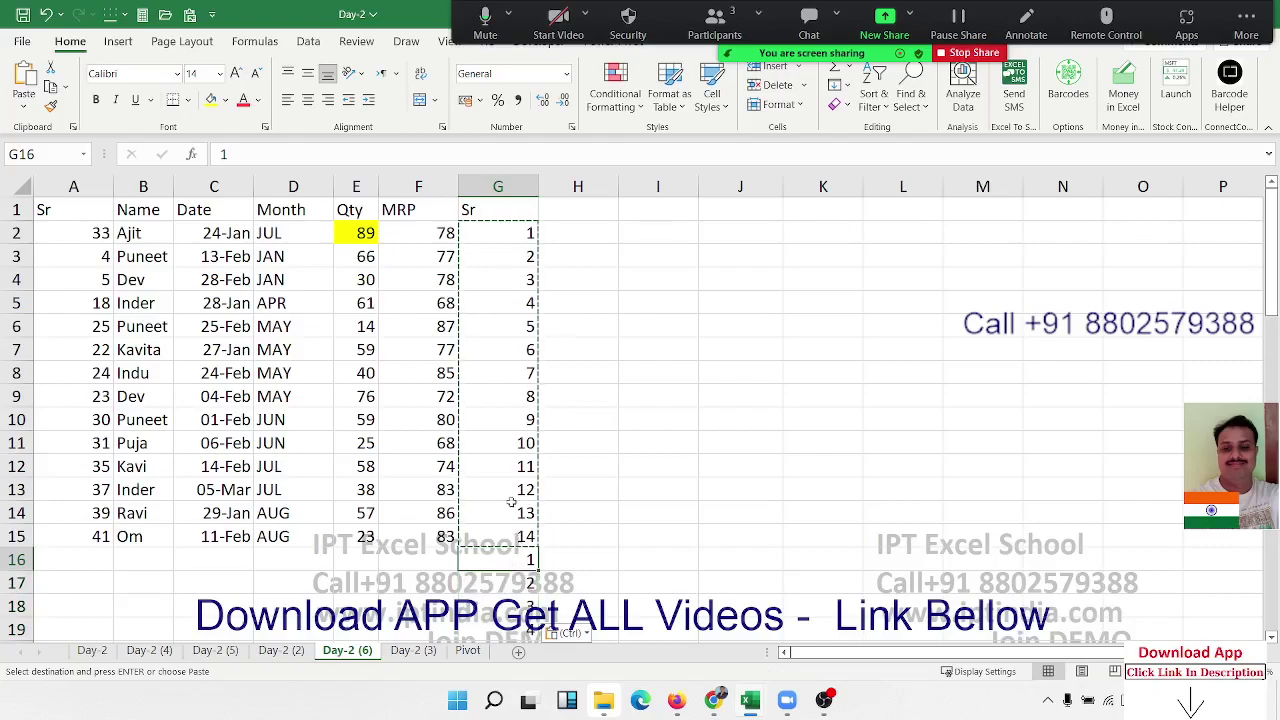
Try inserting a blank row above Puneet with a 1, then undo both changes.
{"action": "left_click", "coordinate": [522, 254]}
{"action": "key", "text": "shift+space"}
{"action": "key", "text": "Escape"}
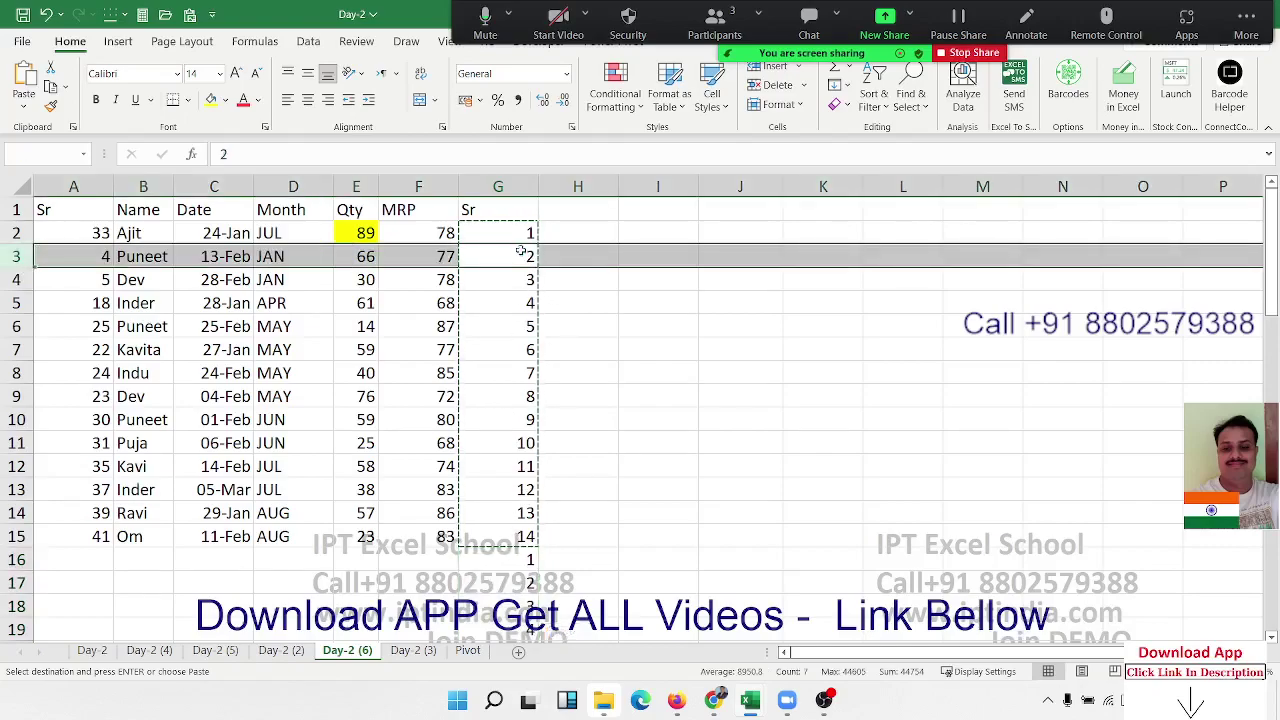
{"action": "key", "text": "ctrl+shift+equal"}
{"action": "type", "text": "1"}
{"action": "key", "text": "Return"}
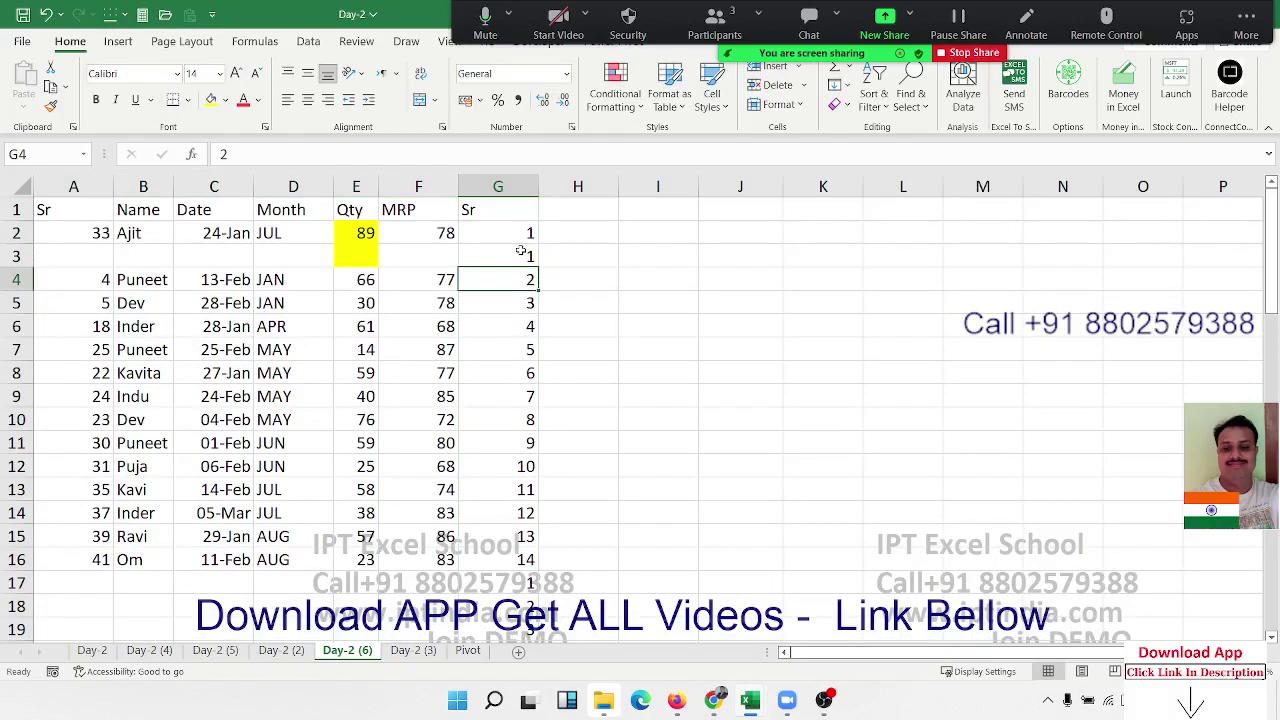
{"action": "key", "text": "ctrl+z"}
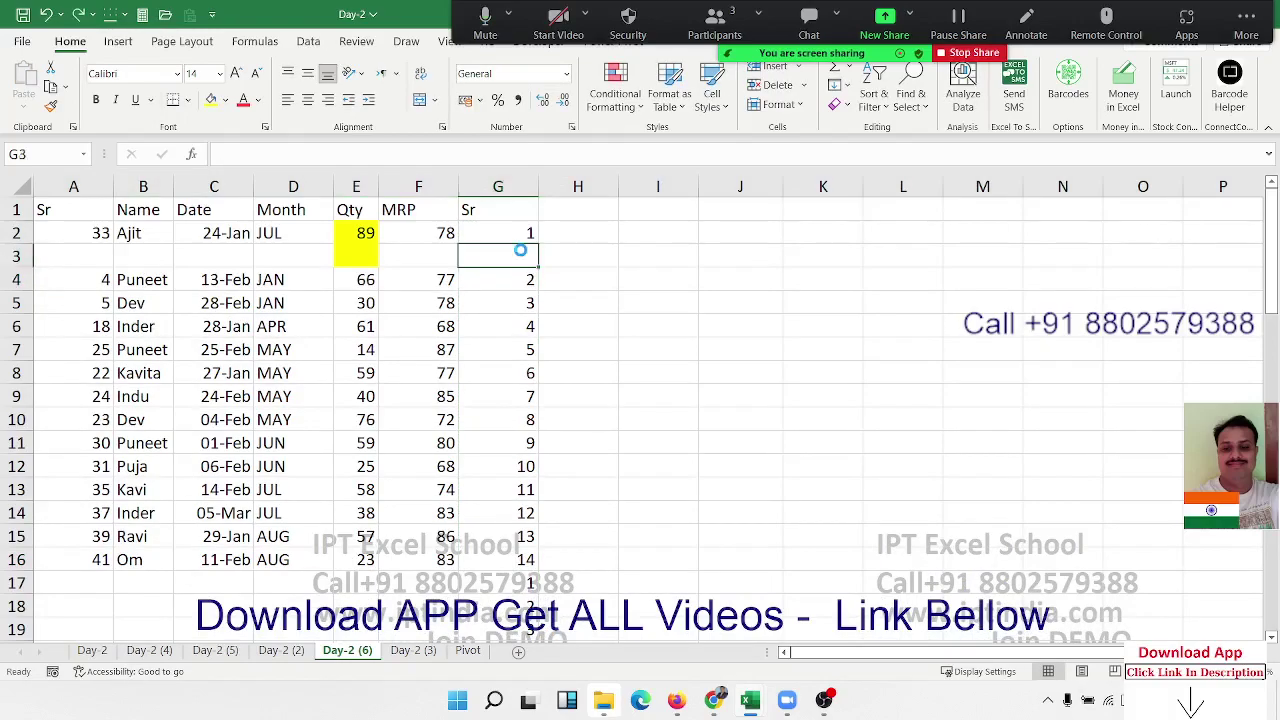
{"action": "key", "text": "ctrl+z"}
Cancel the copy and select the whole data block A1:G29 including the extra numbers.
{"action": "key", "text": "Escape"}
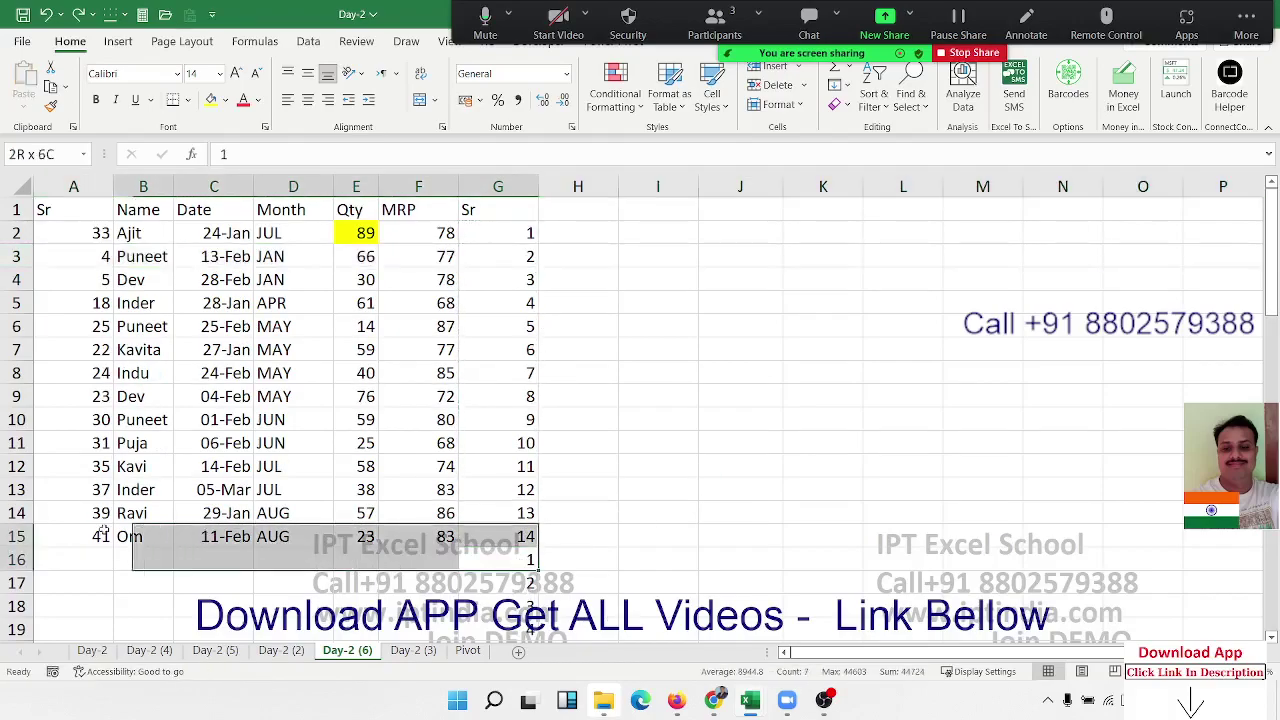
{"action": "left_click_drag", "start_coordinate": [528, 564], "coordinate": [80, 583]}
{"action": "left_click_drag", "start_coordinate": [540, 594], "coordinate": [530, 630]}
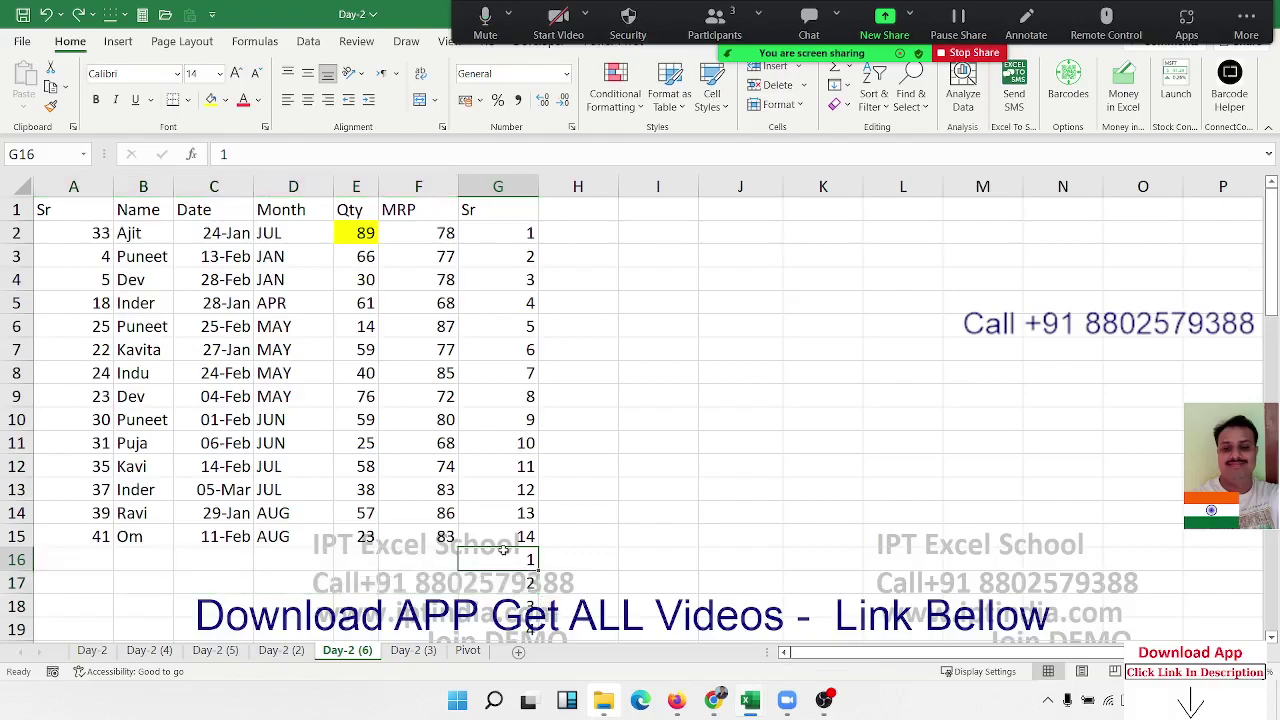
{"action": "key", "text": "ctrl+a"}
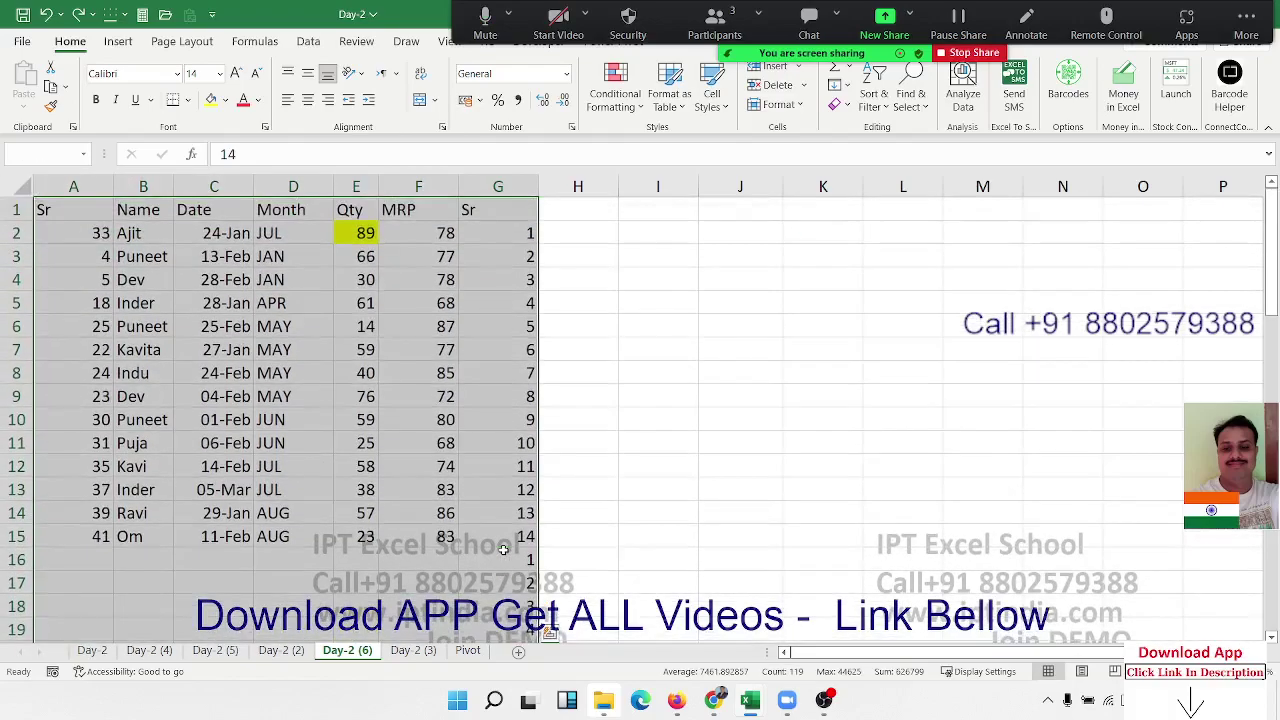
Custom-sort the data by Sr from smallest to largest.
{"action": "left_click", "coordinate": [872, 118]}
{"action": "left_click", "coordinate": [895, 174]}
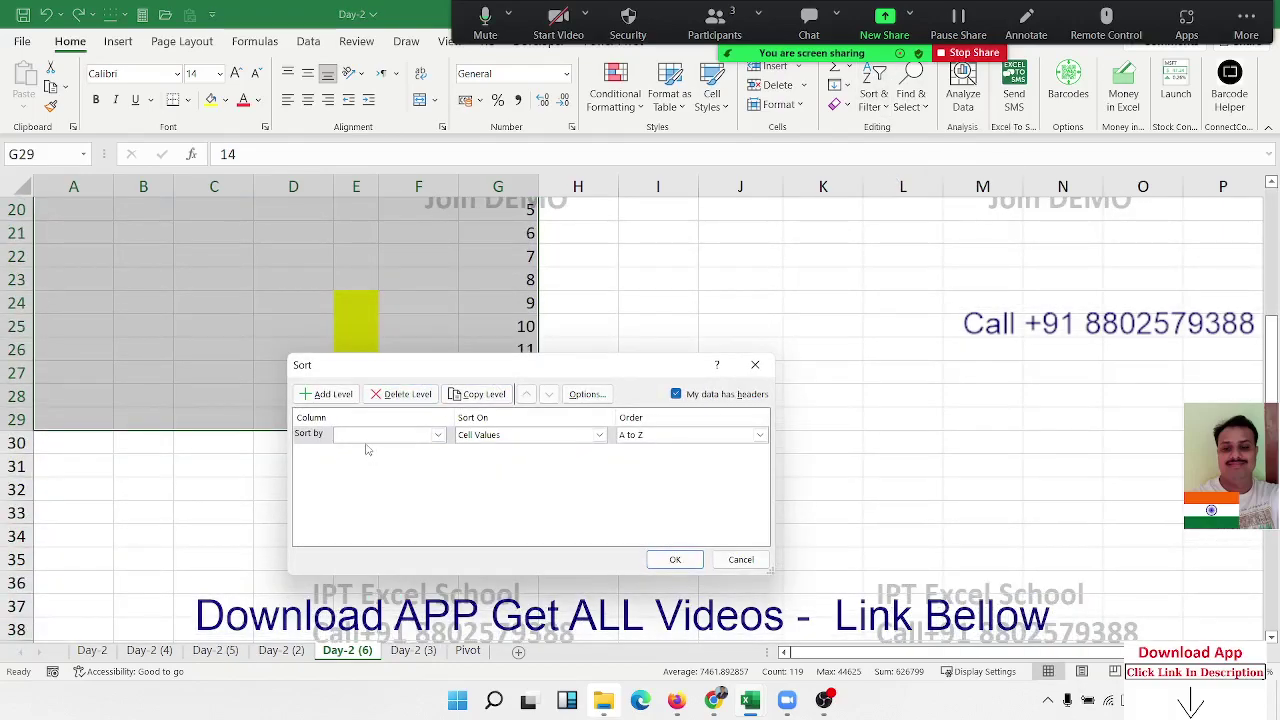
{"action": "left_click", "coordinate": [368, 436]}
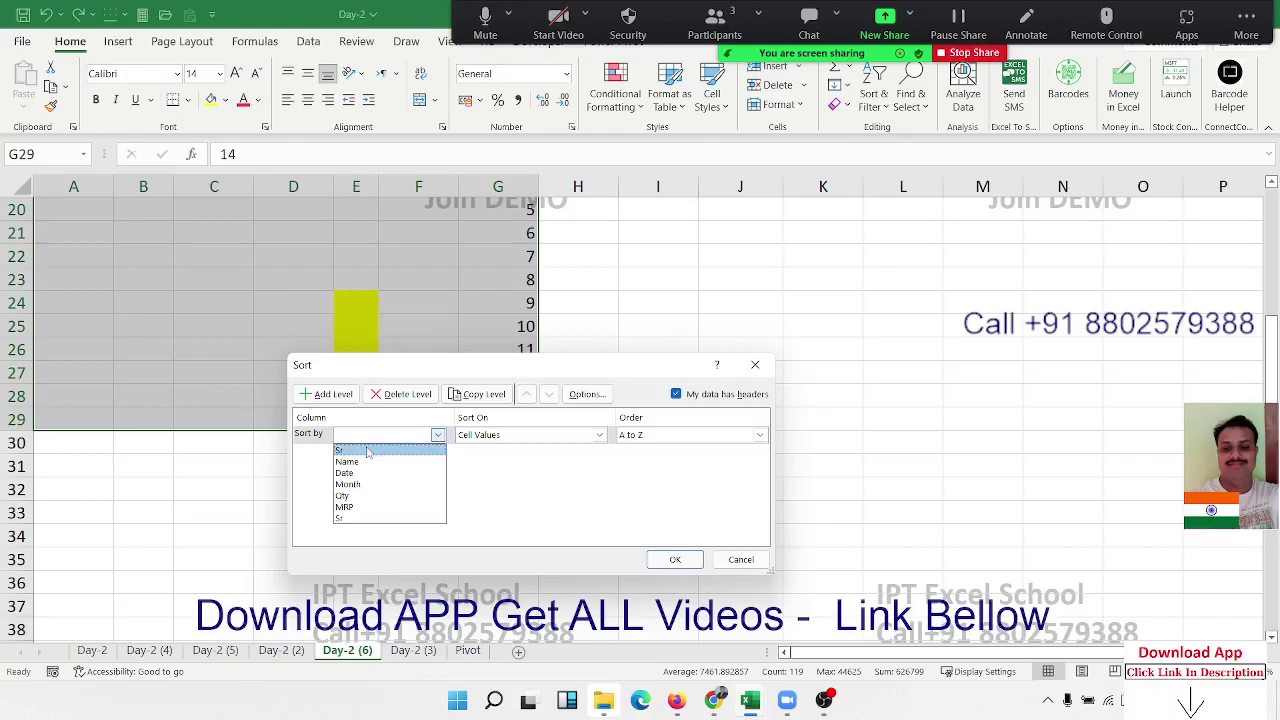
{"action": "left_click", "coordinate": [361, 519]}
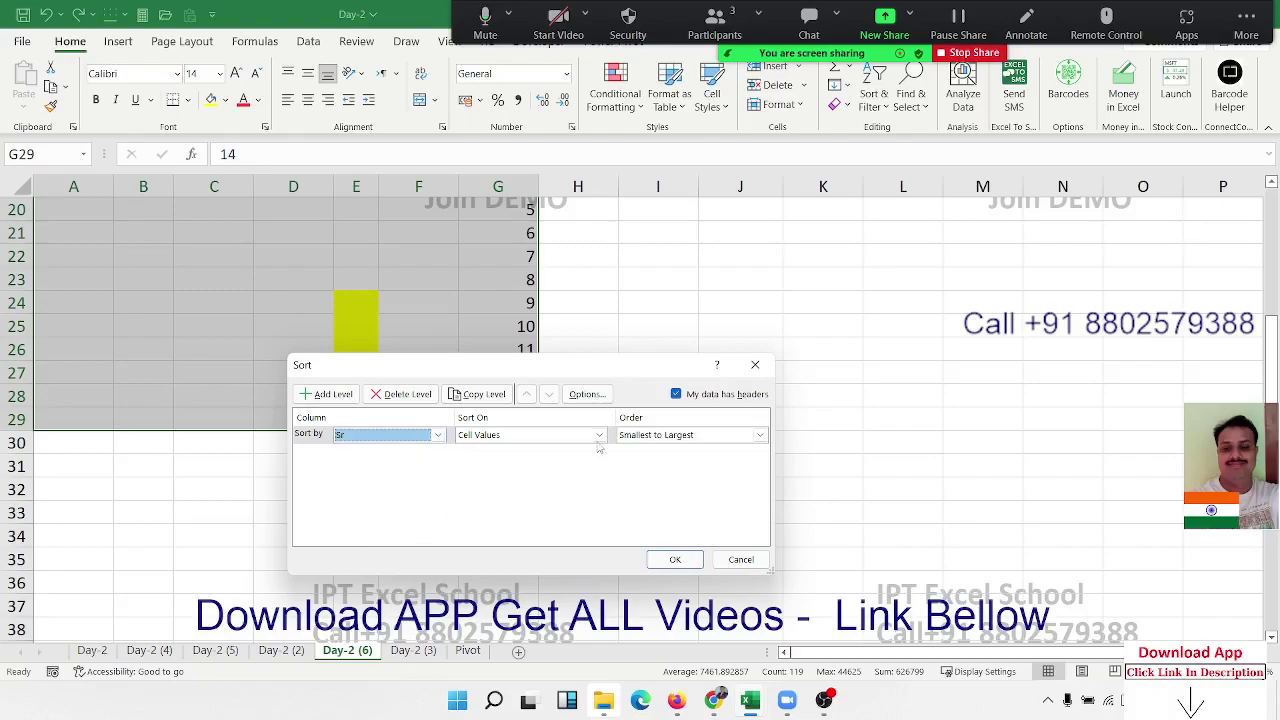
{"action": "left_click", "coordinate": [675, 558]}
Clear the helper Sr numbers from column G.
{"action": "scroll", "coordinate": [626, 445], "scroll_direction": "up", "scroll_amount": 1}
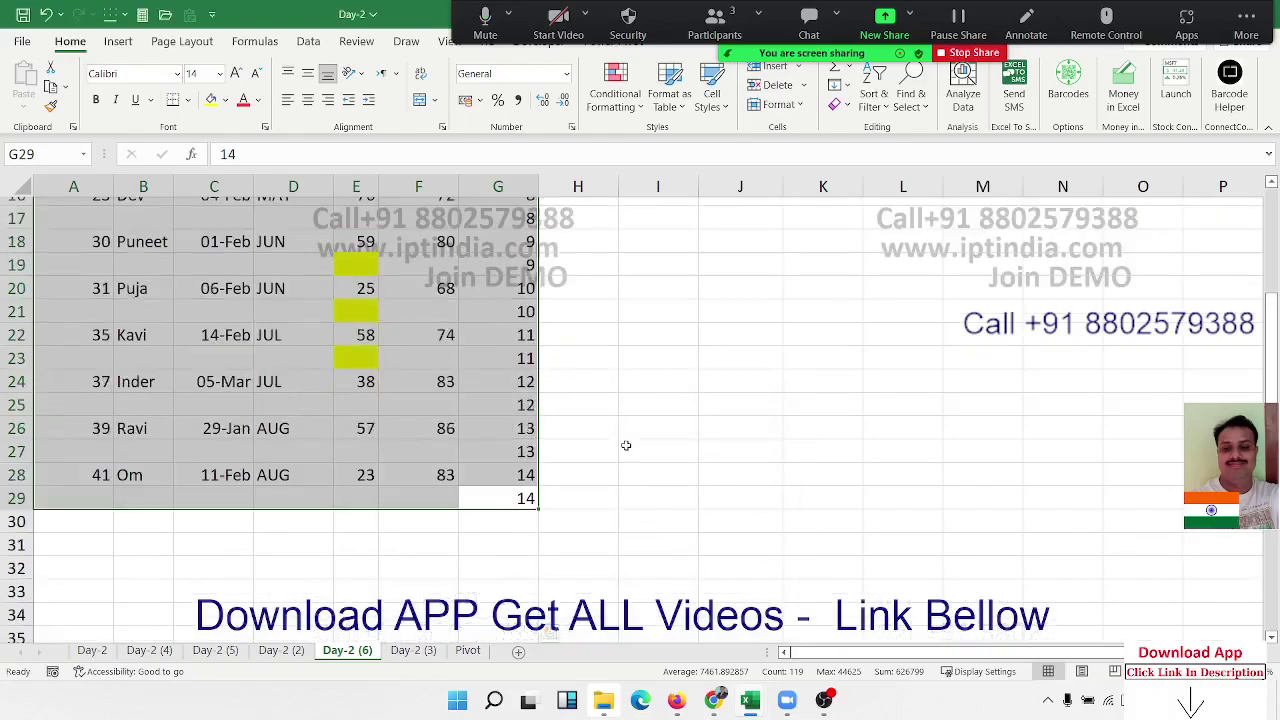
{"action": "scroll", "coordinate": [627, 430], "scroll_direction": "up", "scroll_amount": 5}
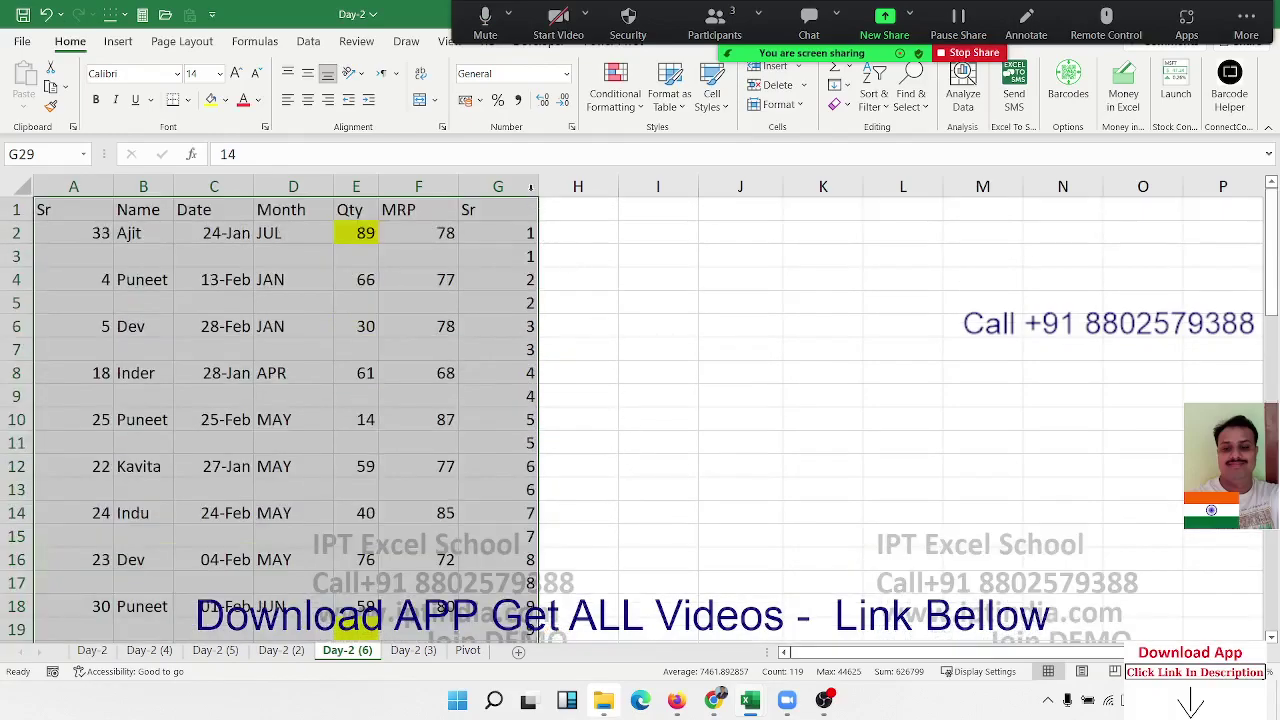
{"action": "left_click", "coordinate": [493, 187]}
{"action": "key", "text": "Delete"}
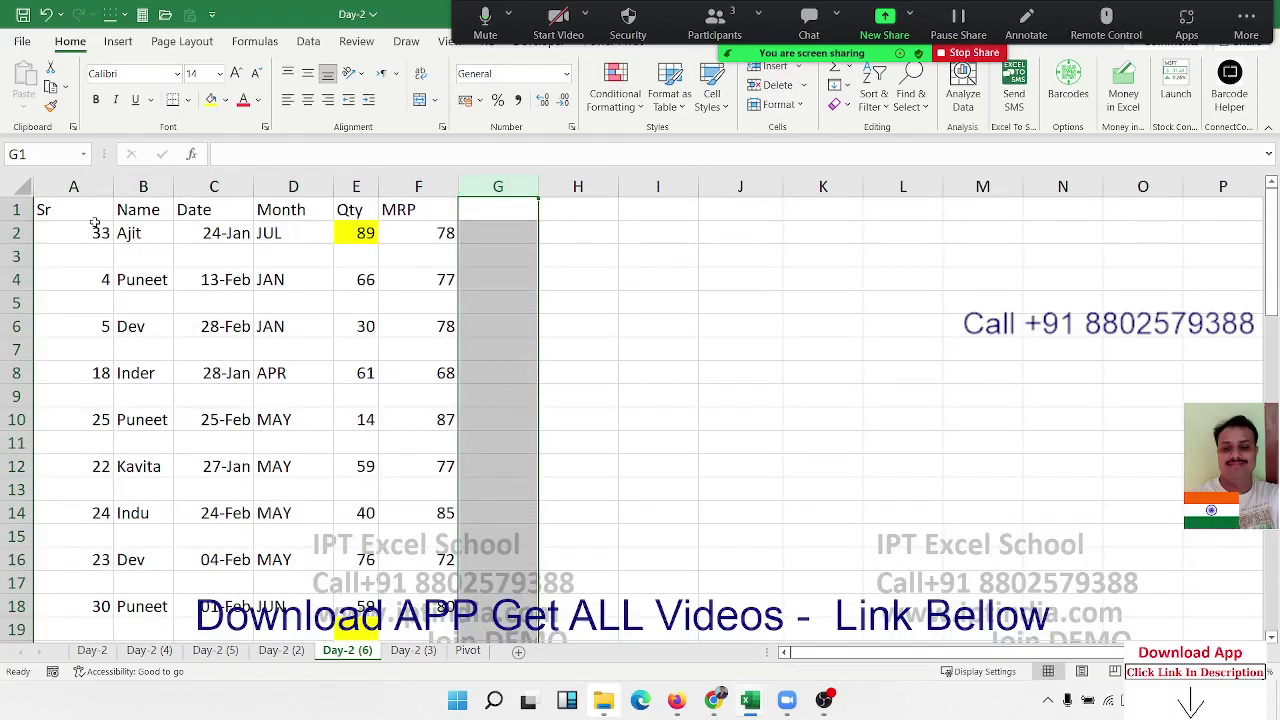
Select the table range from the Sr header in A1 down to F28.
{"action": "left_click", "coordinate": [146, 259]}
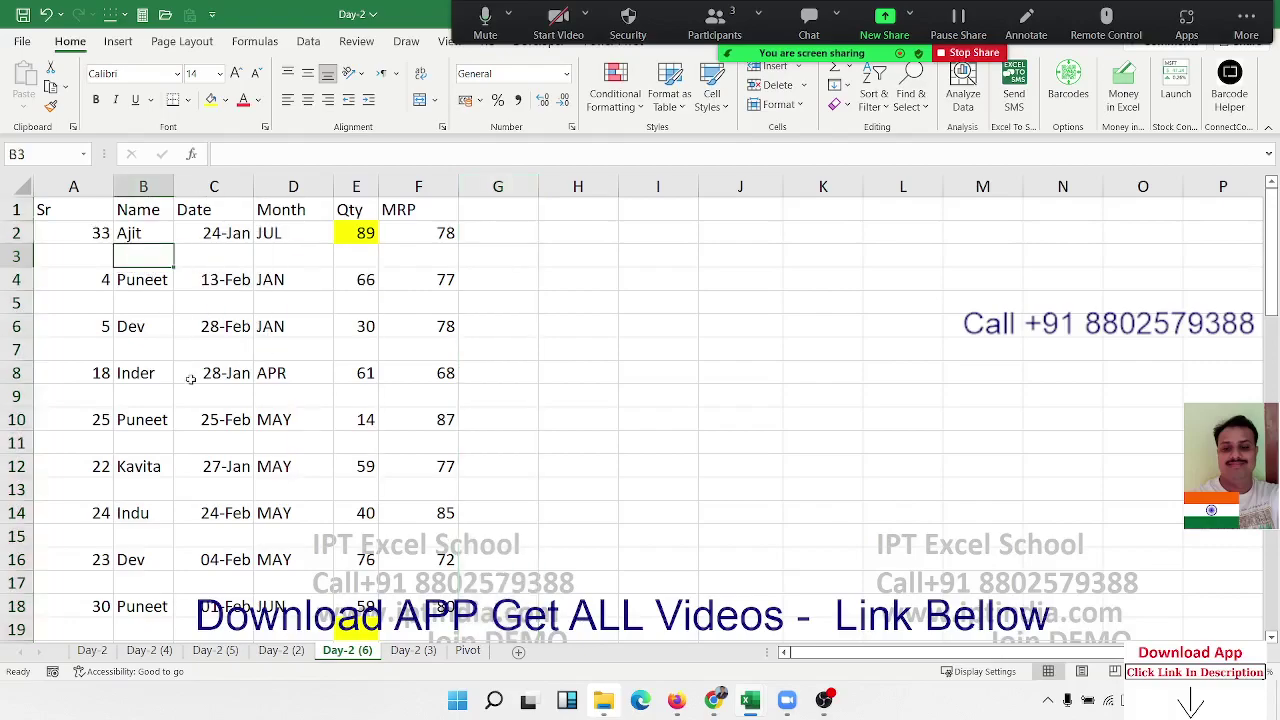
{"action": "left_click", "coordinate": [77, 187]}
{"action": "left_click", "coordinate": [74, 226]}
{"action": "left_click", "coordinate": [86, 212]}
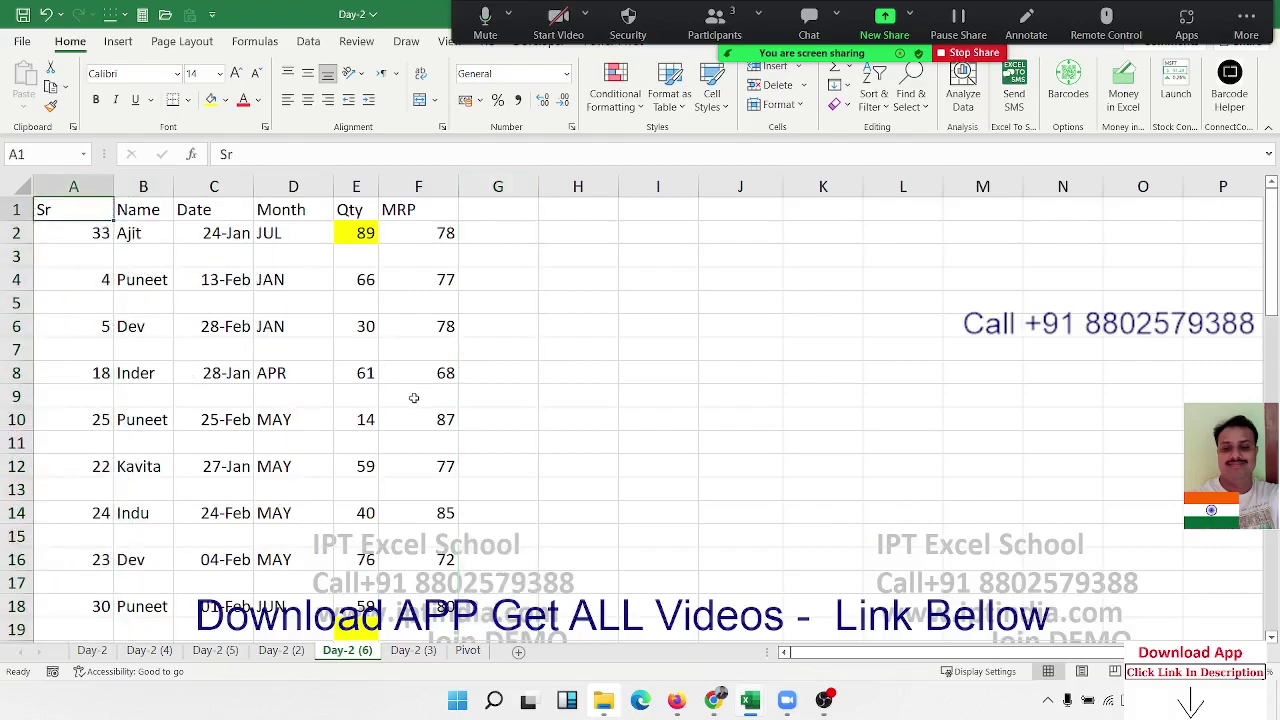
{"action": "scroll", "coordinate": [413, 398], "scroll_direction": "down", "scroll_amount": 6}
{"action": "scroll", "coordinate": [415, 395], "scroll_direction": "down", "scroll_amount": 1}
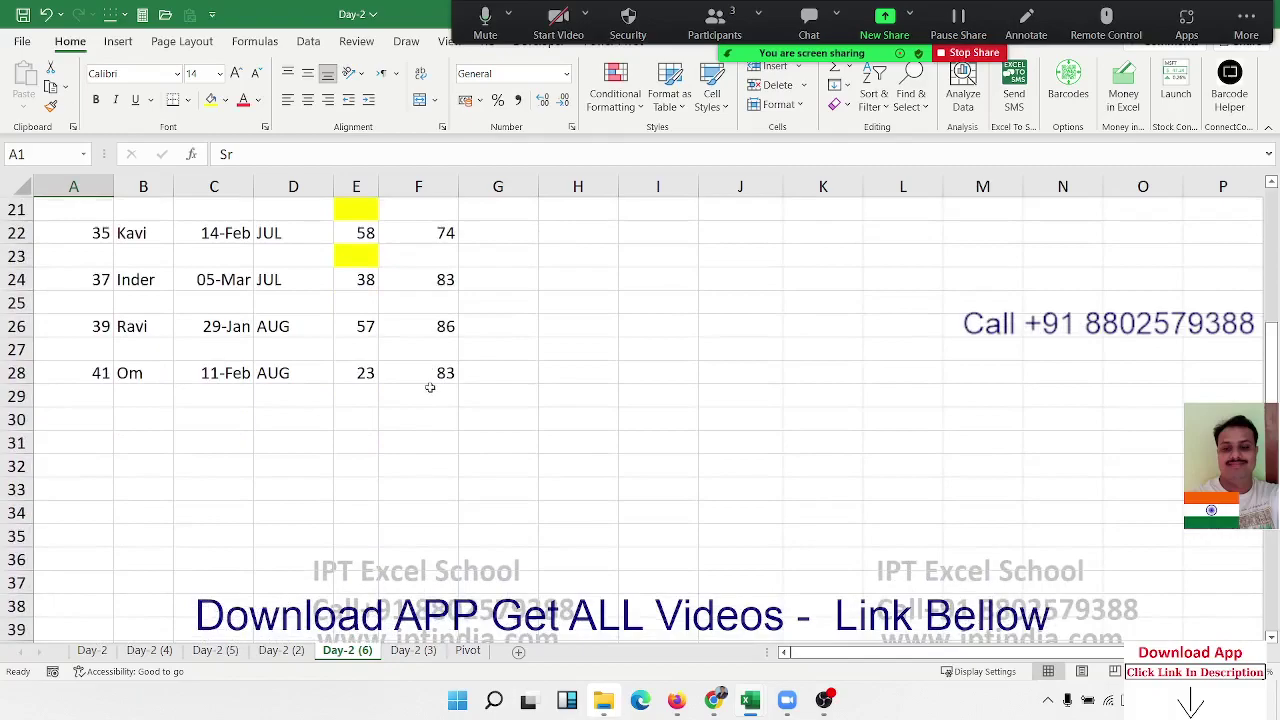
{"action": "left_click", "coordinate": [430, 388], "text": "shift"}
{"action": "scroll", "coordinate": [436, 381], "scroll_direction": "up", "scroll_amount": 7}
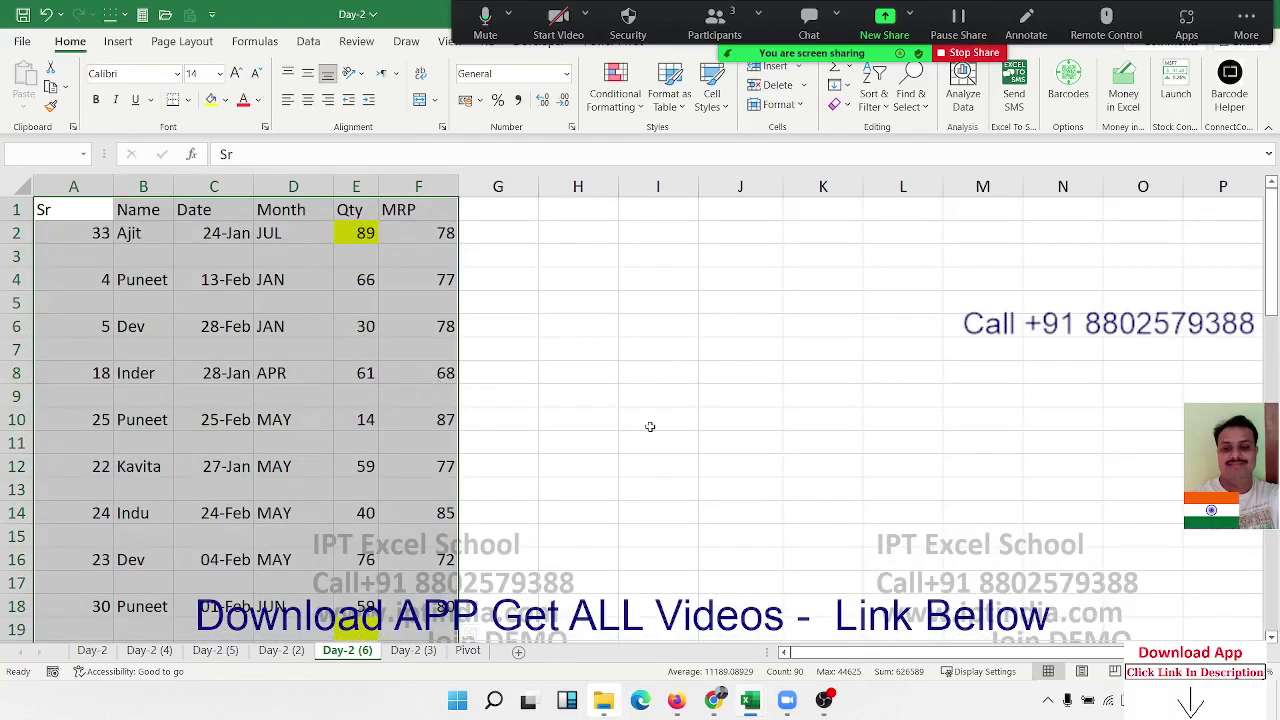
Custom-sort the Day-2 (6) table by Sr, smallest to largest.
{"action": "left_click", "coordinate": [887, 100]}
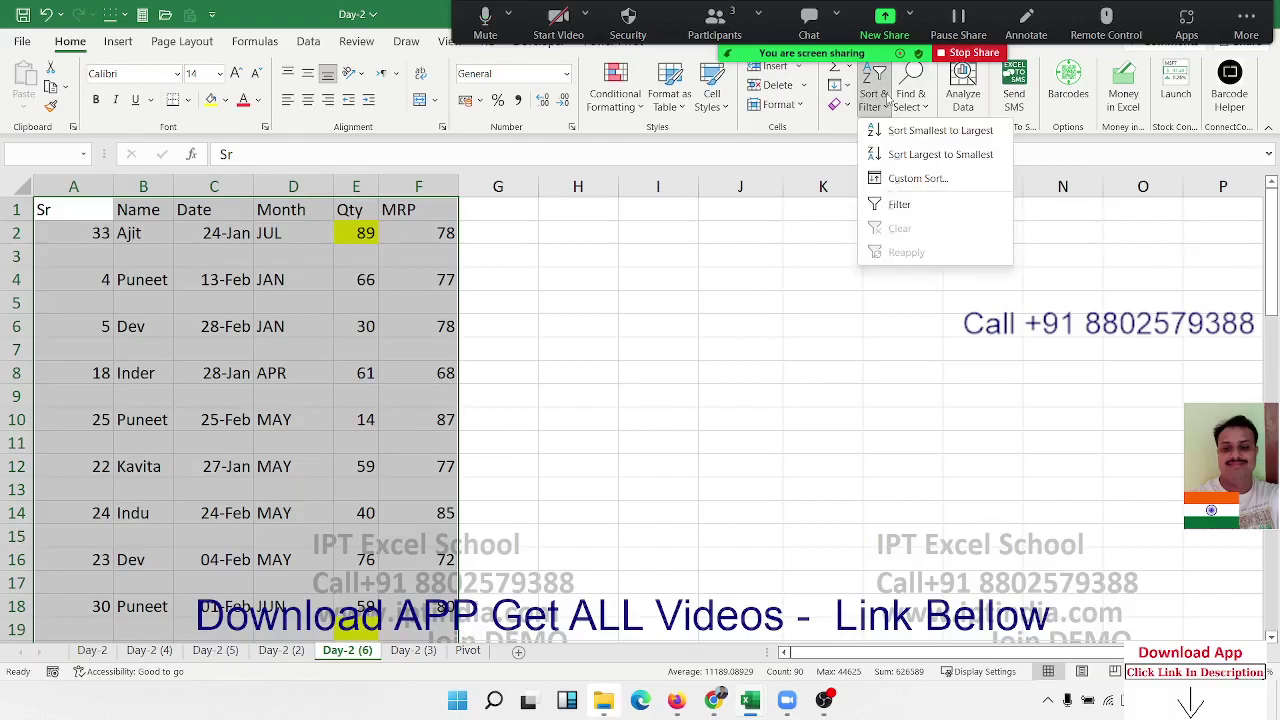
{"action": "left_click", "coordinate": [917, 178]}
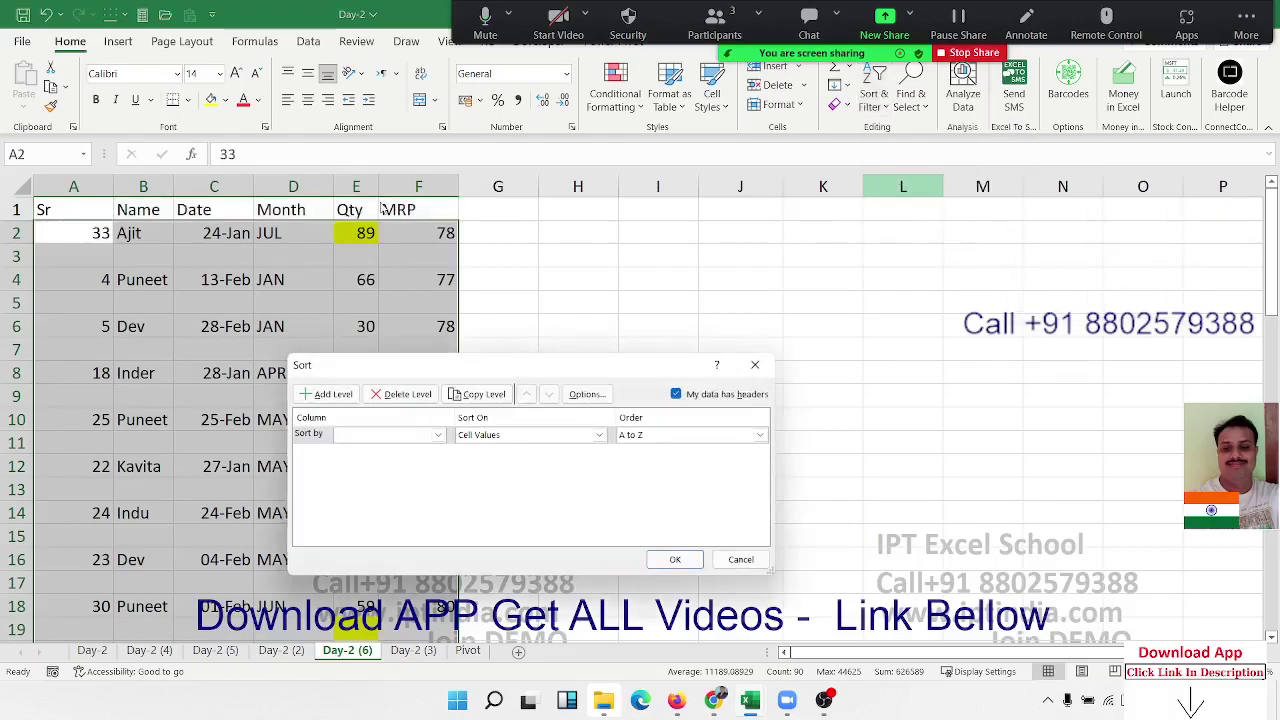
{"action": "left_click", "coordinate": [378, 436]}
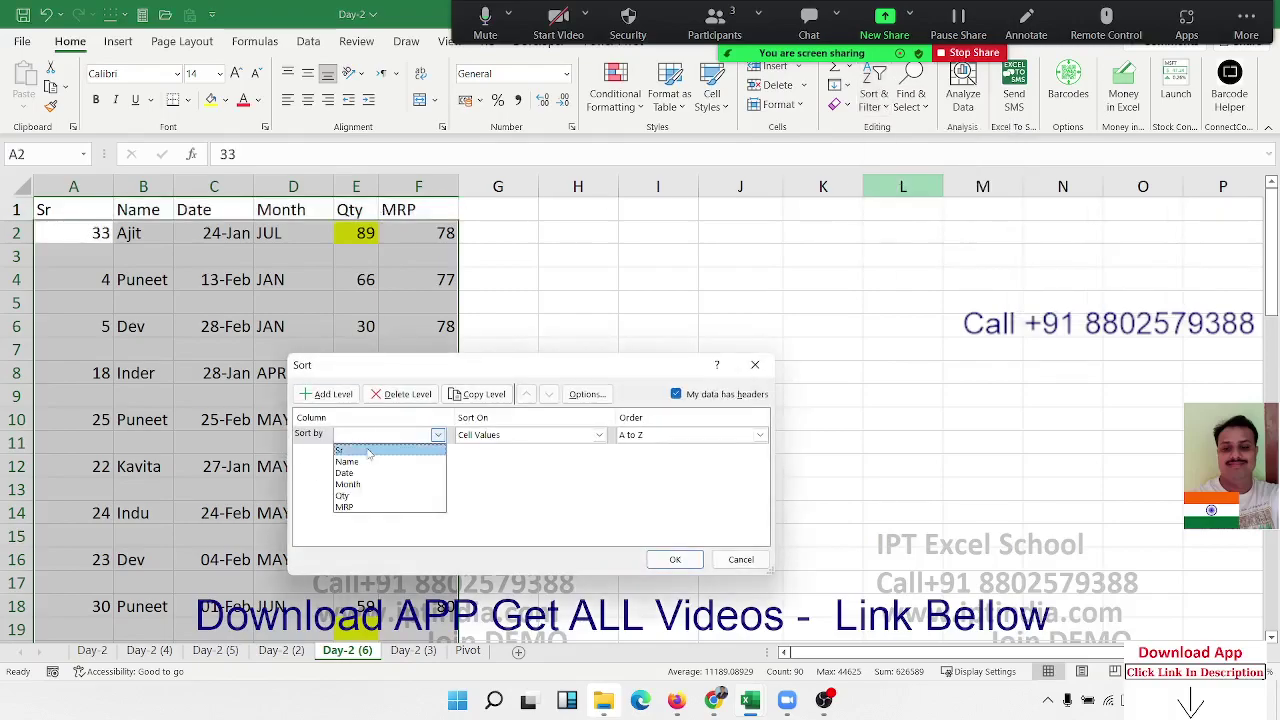
{"action": "left_click", "coordinate": [382, 449]}
{"action": "left_click", "coordinate": [675, 559]}
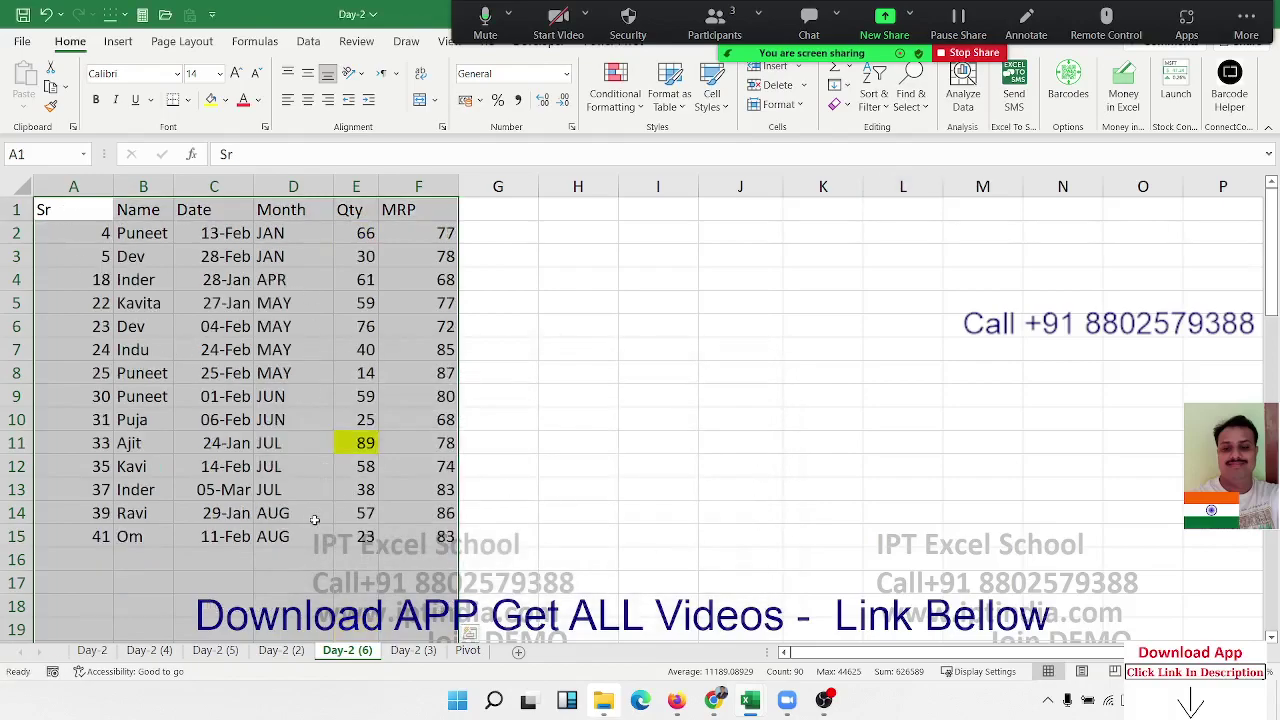
Clear the range selection and switch to the Day-2 (2) sheet.
{"action": "scroll", "coordinate": [310, 520], "scroll_direction": "down", "scroll_amount": 3}
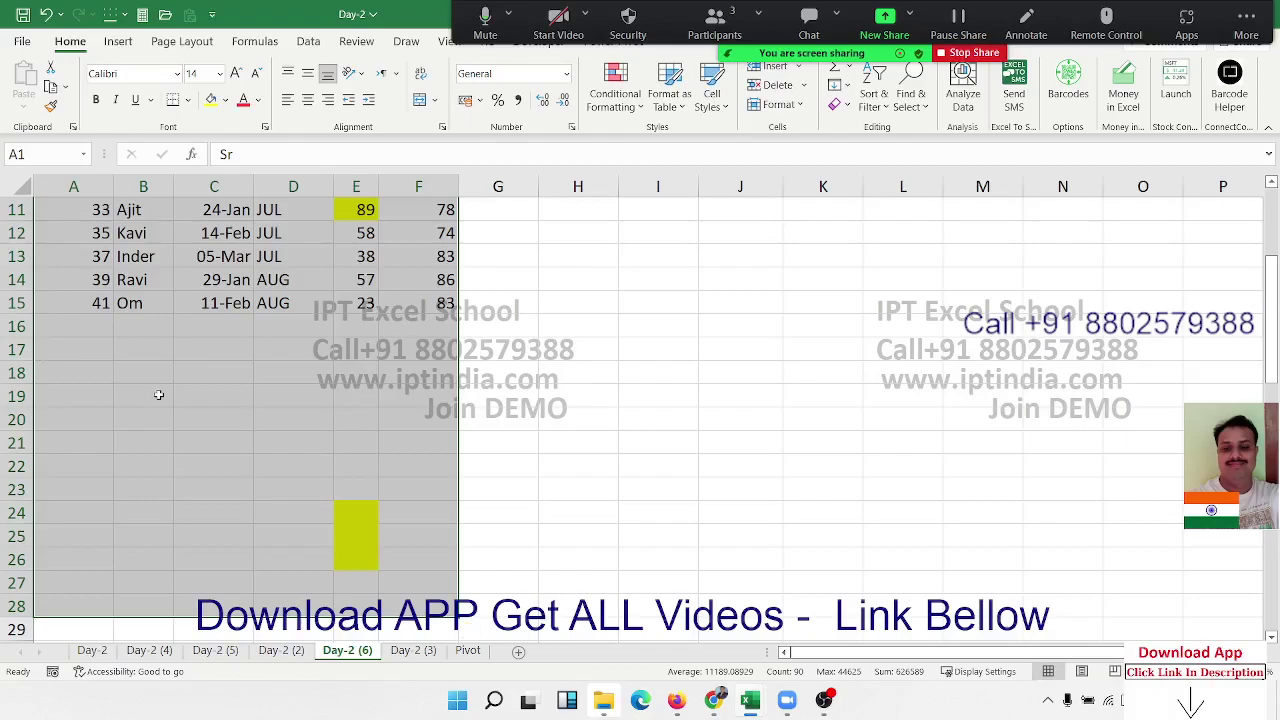
{"action": "left_click", "coordinate": [280, 368]}
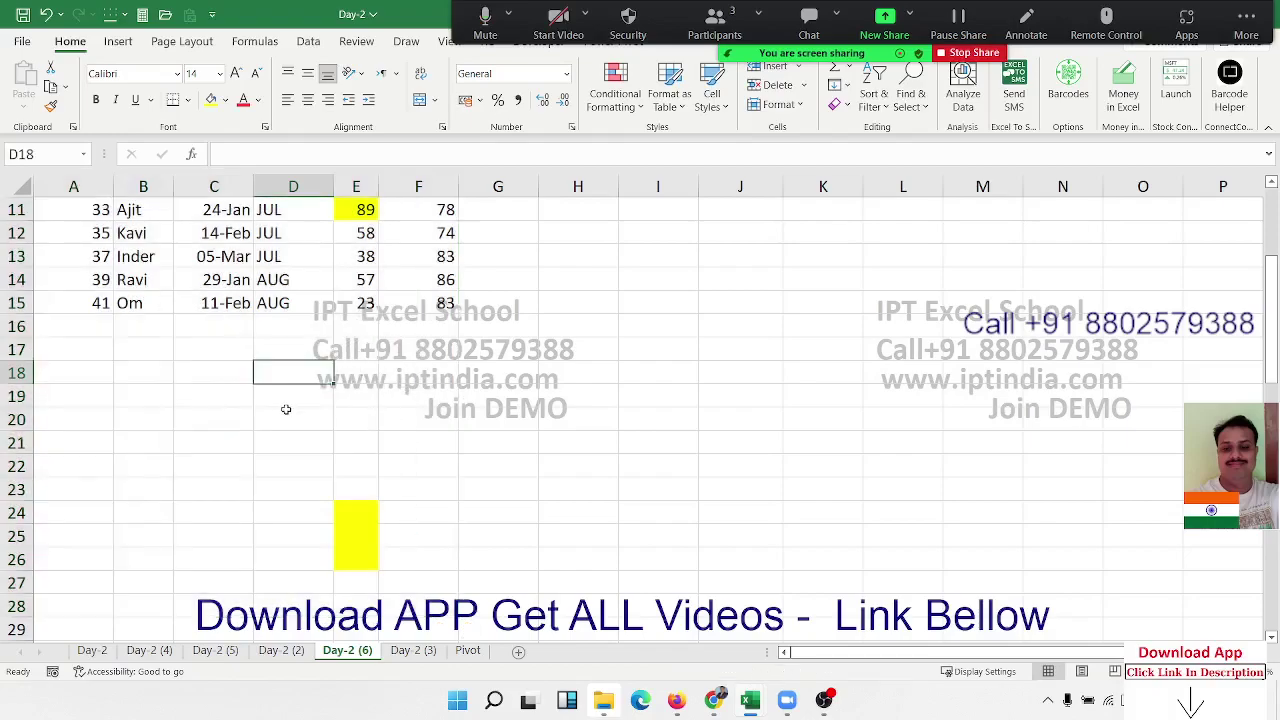
{"action": "scroll", "coordinate": [286, 406], "scroll_direction": "up", "scroll_amount": 3}
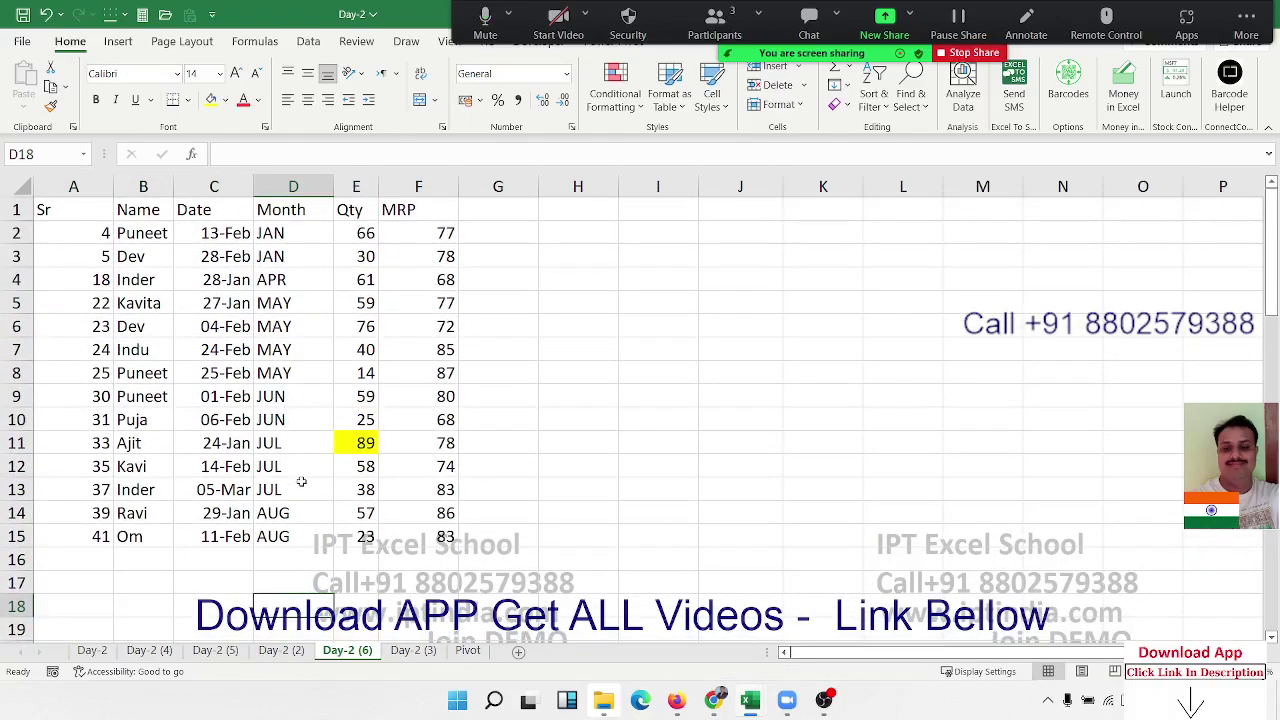
{"action": "left_click", "coordinate": [283, 651]}
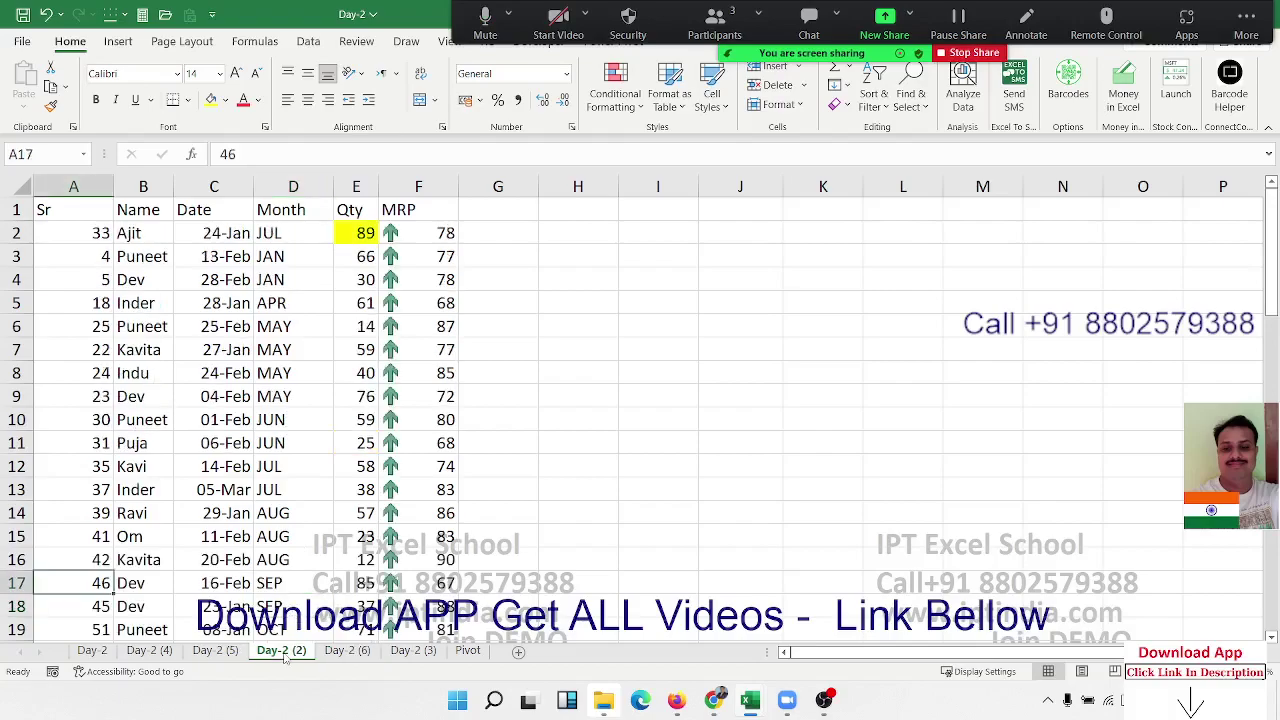
Look at the Day-2 (4) and Day-2 (5) sheets, then return to Day-2 (2).
{"action": "left_click", "coordinate": [152, 651]}
{"action": "left_click", "coordinate": [216, 651]}
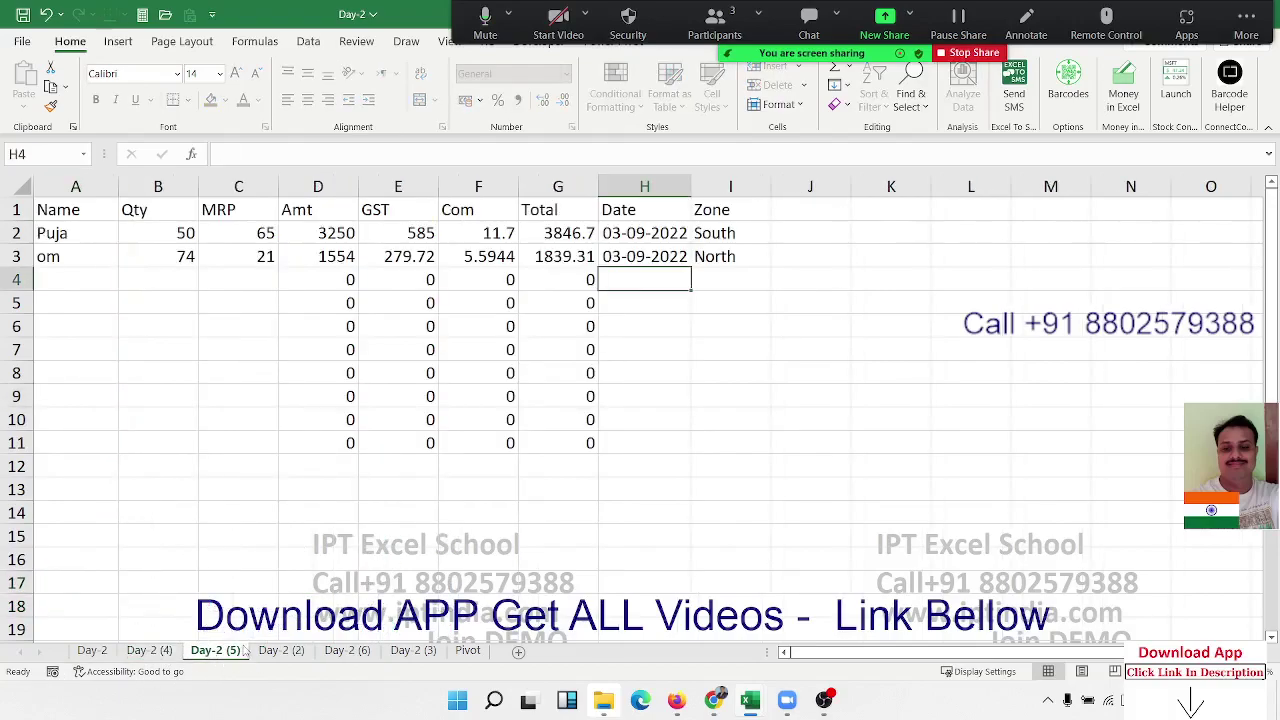
{"action": "left_click", "coordinate": [283, 651]}
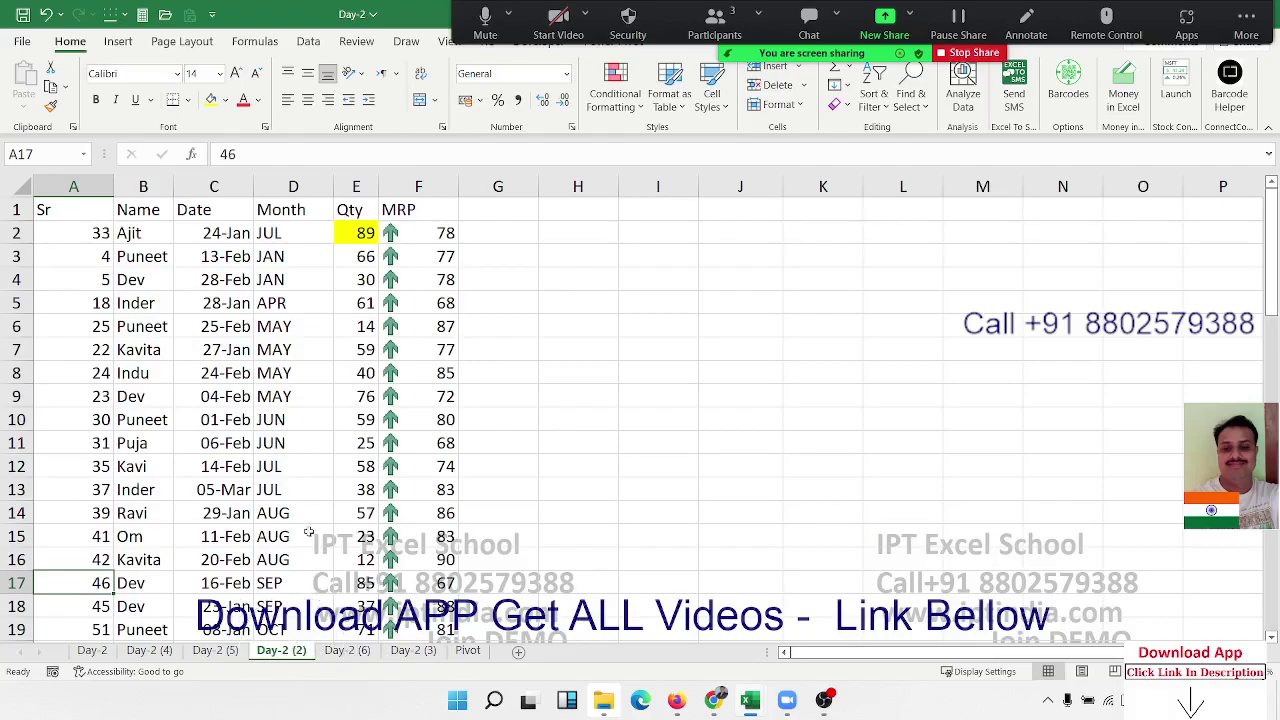
Select the Name header in B1 and turn on Filter for the table.
{"action": "left_click", "coordinate": [327, 275]}
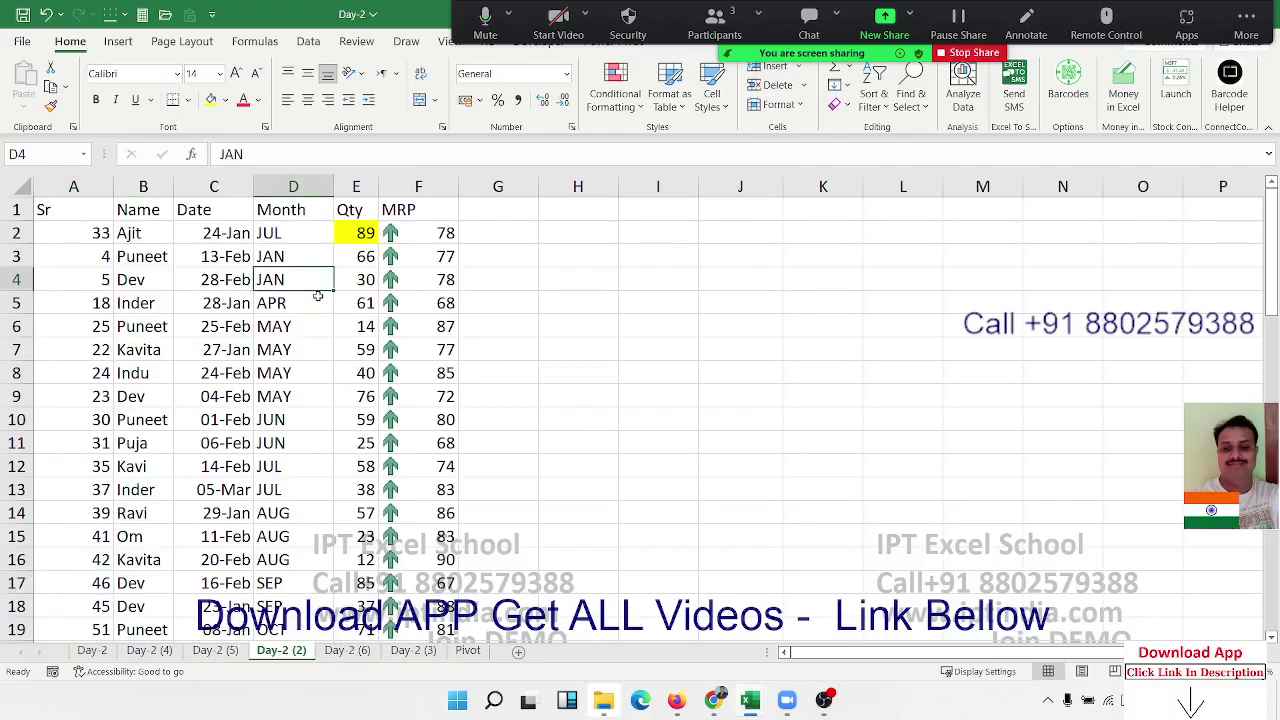
{"action": "left_click", "coordinate": [268, 254]}
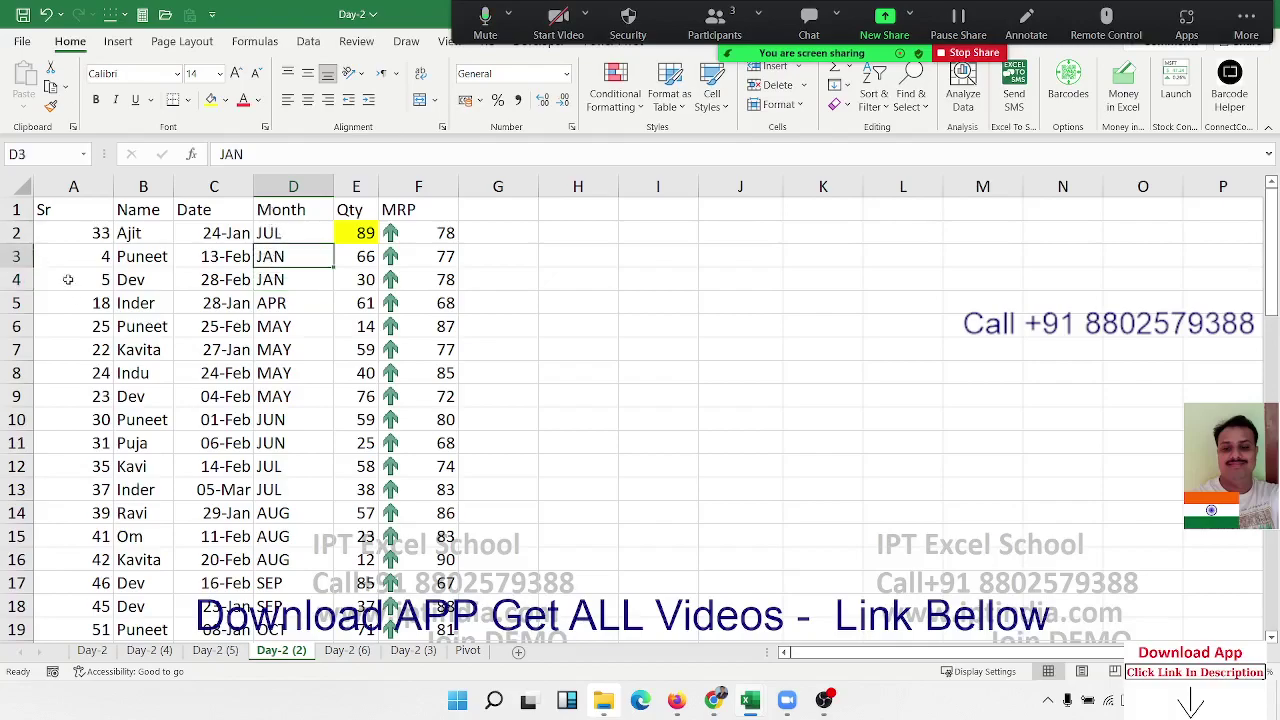
{"action": "left_click_drag", "start_coordinate": [131, 253], "coordinate": [131, 234]}
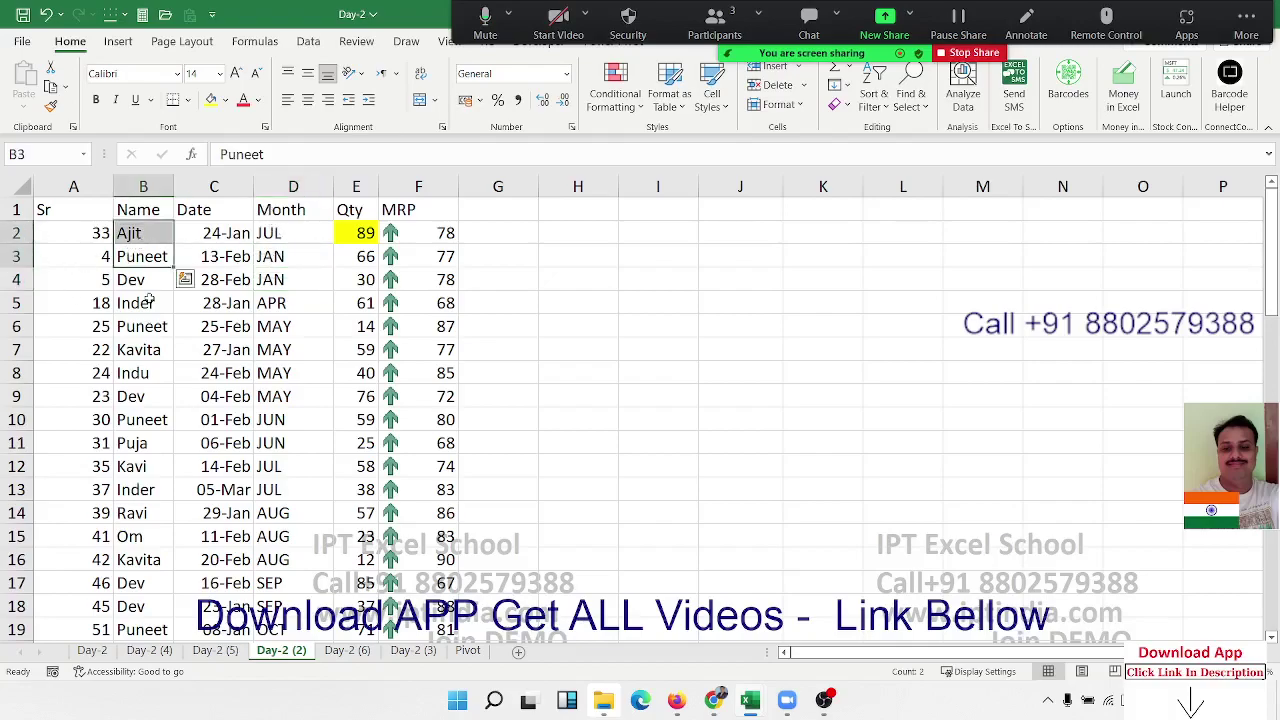
{"action": "left_click", "coordinate": [139, 212]}
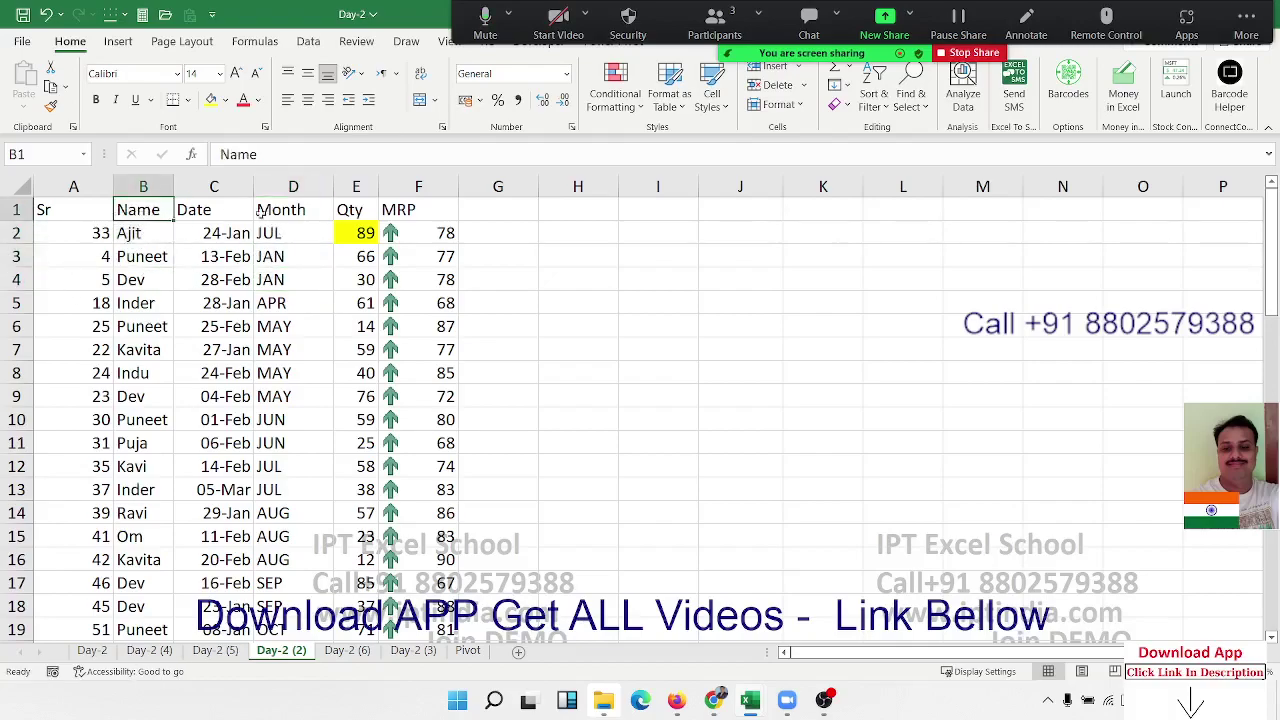
{"action": "left_click", "coordinate": [895, 100]}
{"action": "left_click", "coordinate": [884, 104]}
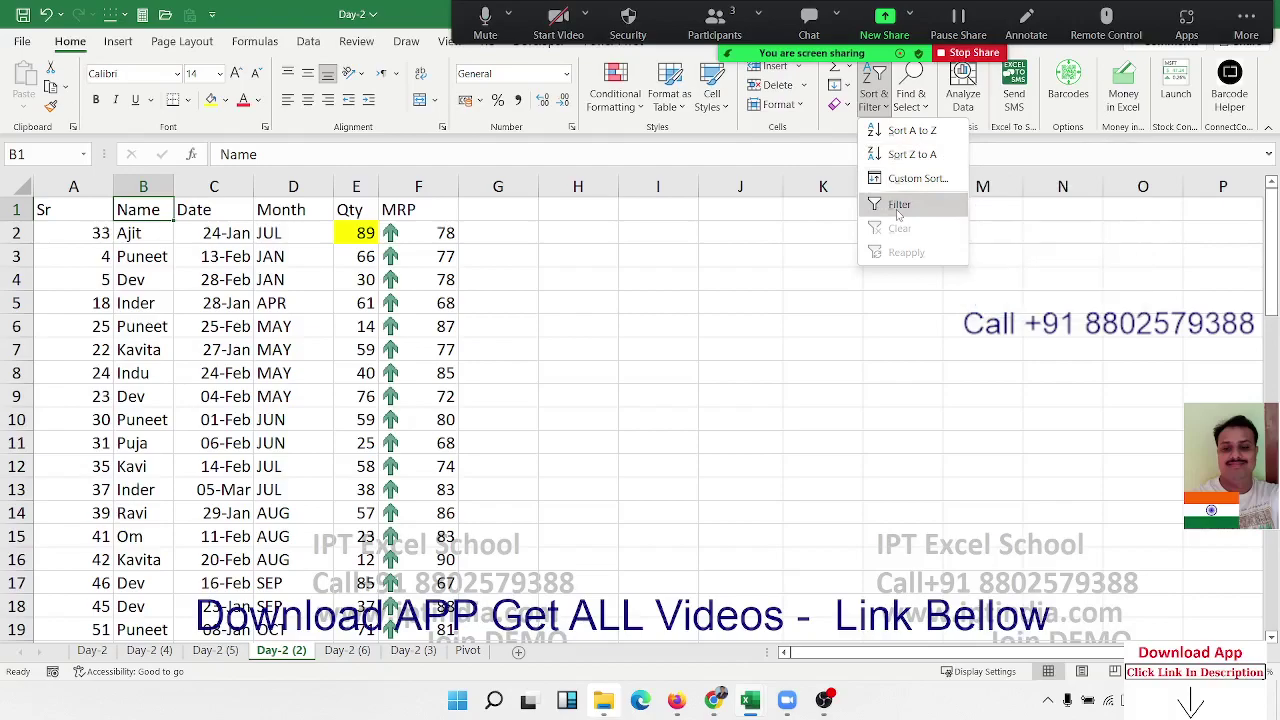
{"action": "left_click", "coordinate": [899, 206]}
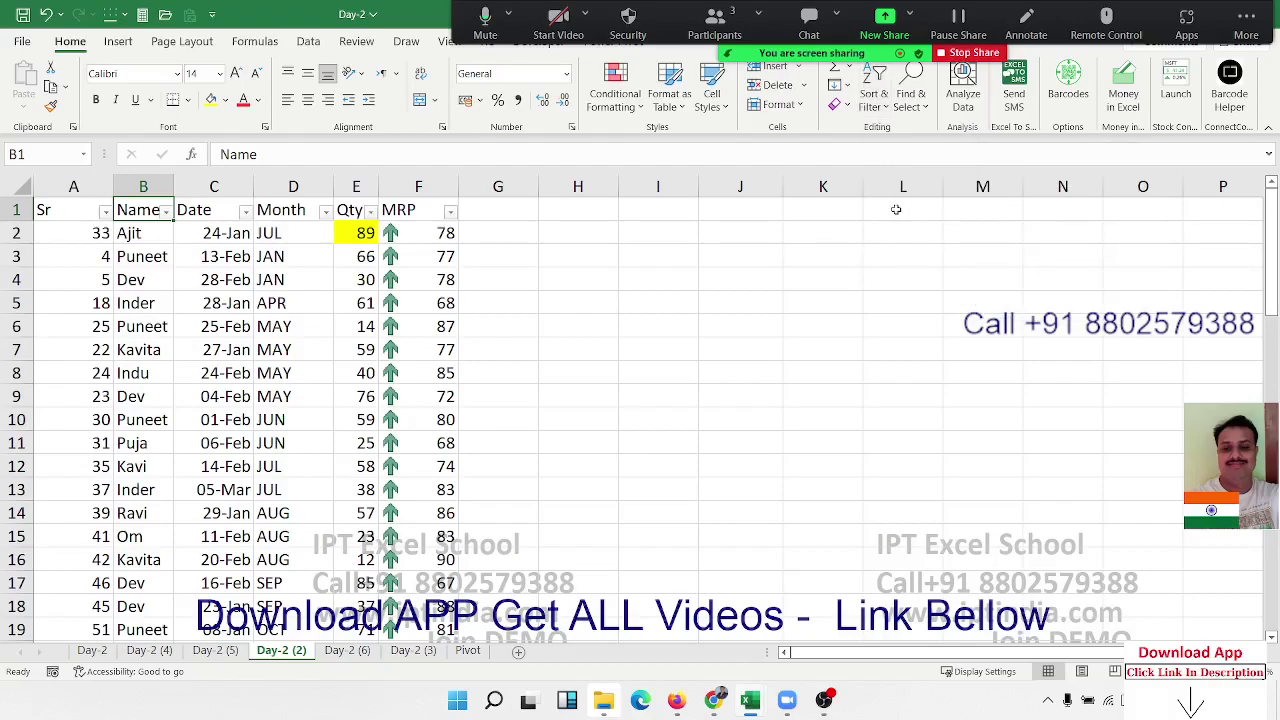
In the Name filter list, untick (Select All) and tick only Ajit.
{"action": "left_click", "coordinate": [165, 211]}
{"action": "left_click", "coordinate": [81, 410]}
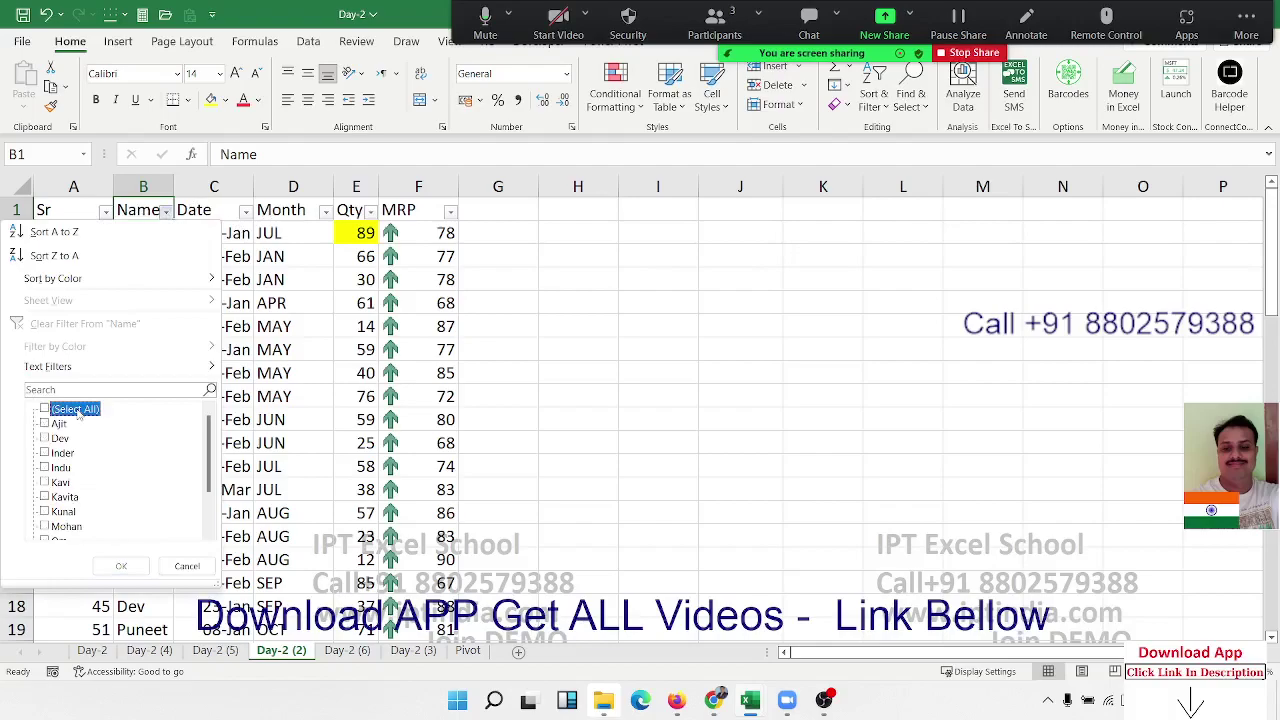
{"action": "left_click", "coordinate": [58, 424]}
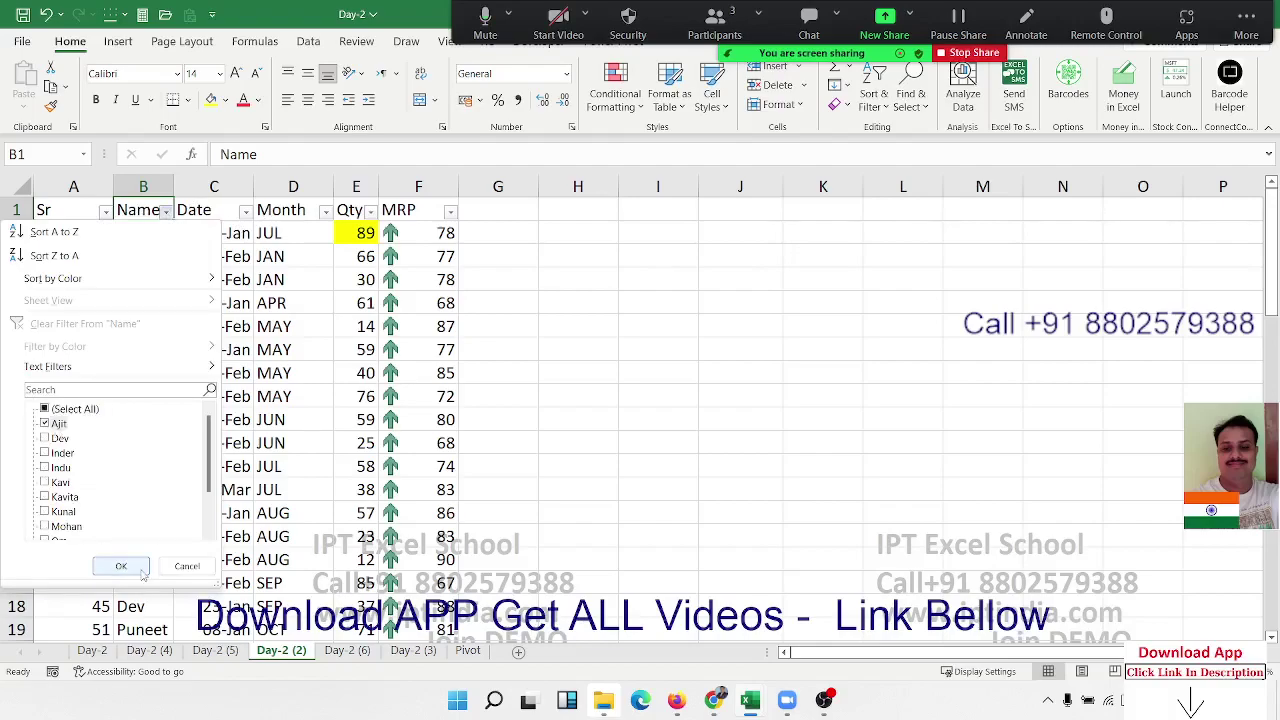
Filter Name to Ajit, then to Ajit and Dev, then restore all names.
{"action": "left_click", "coordinate": [121, 566]}
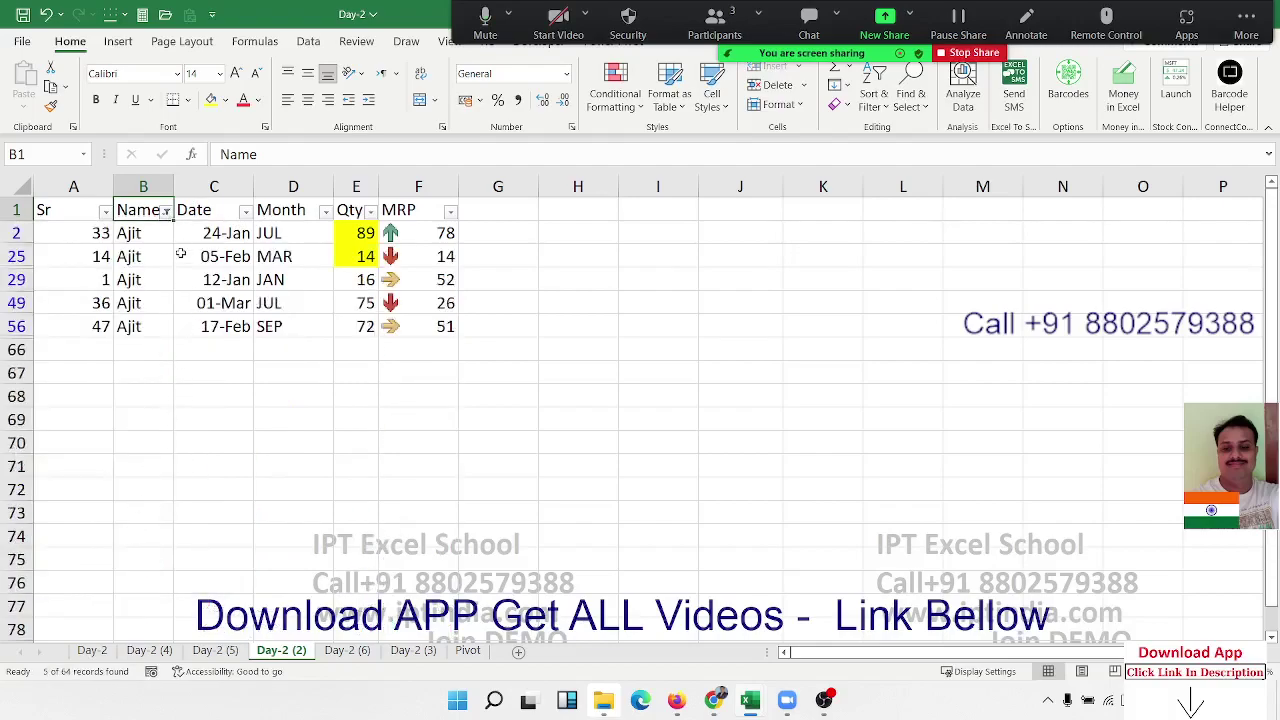
{"action": "left_click", "coordinate": [165, 210]}
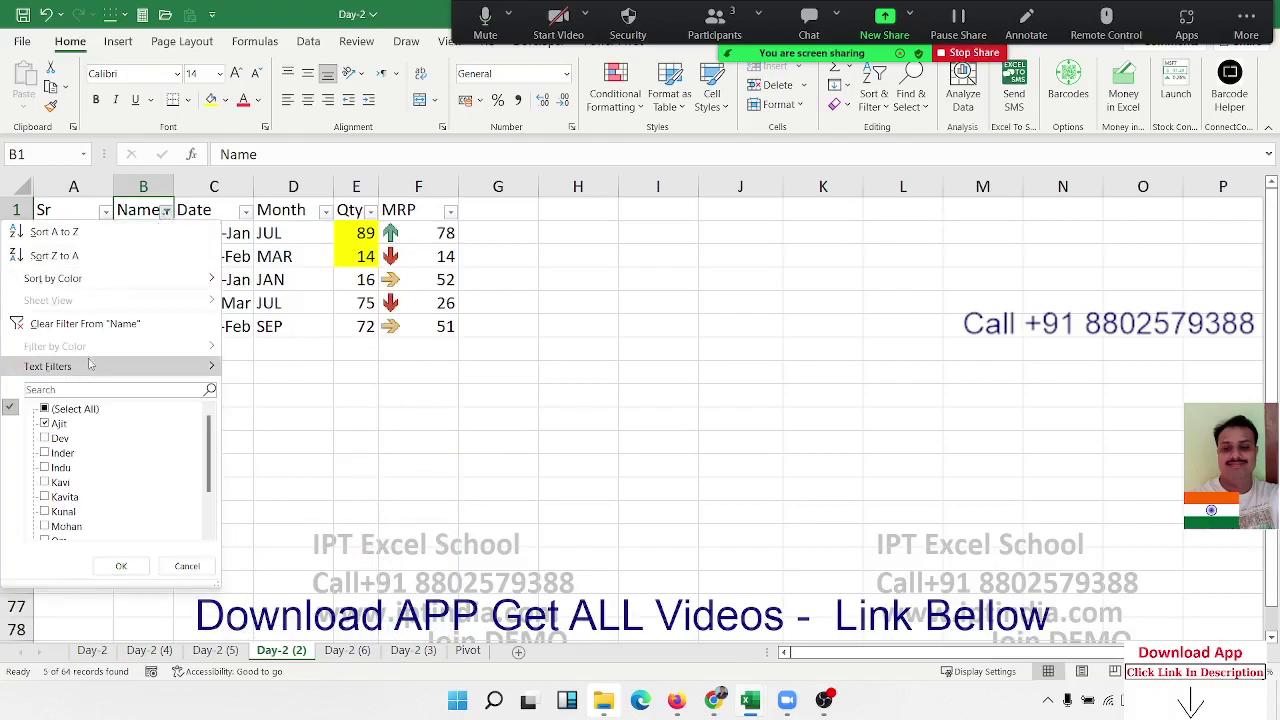
{"action": "left_click", "coordinate": [60, 439]}
{"action": "left_click", "coordinate": [115, 566]}
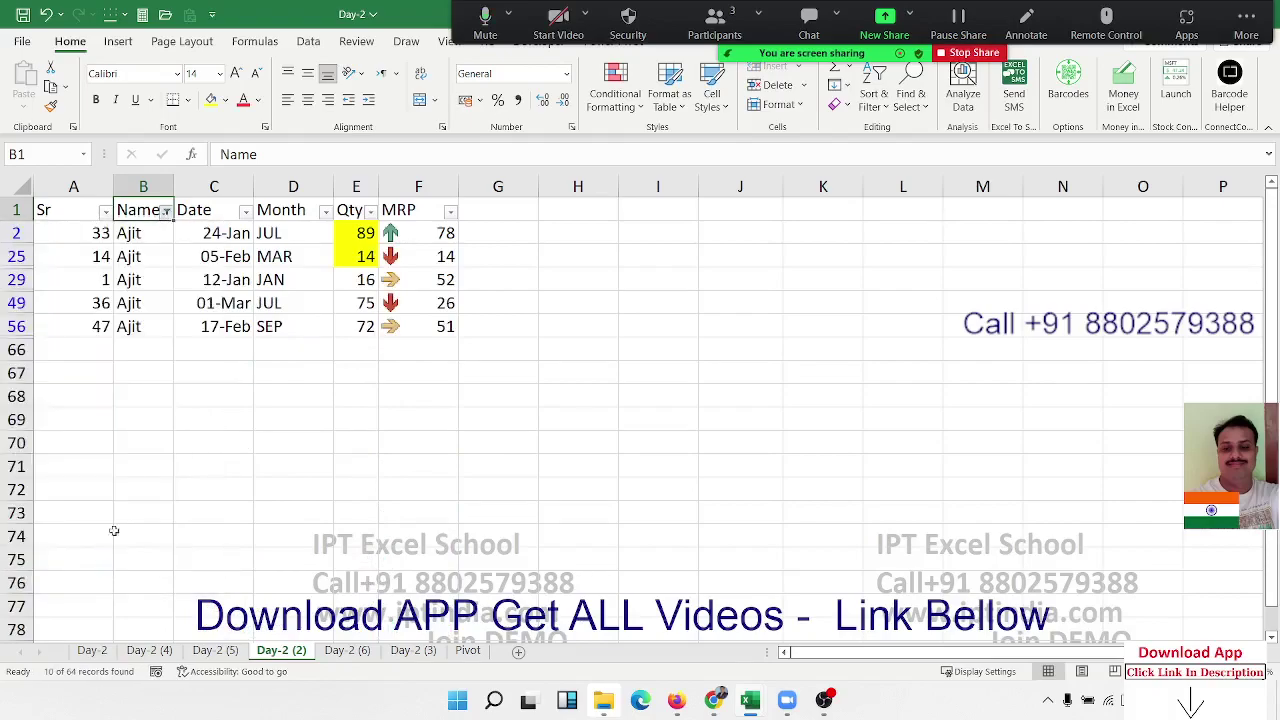
{"action": "left_click", "coordinate": [165, 211]}
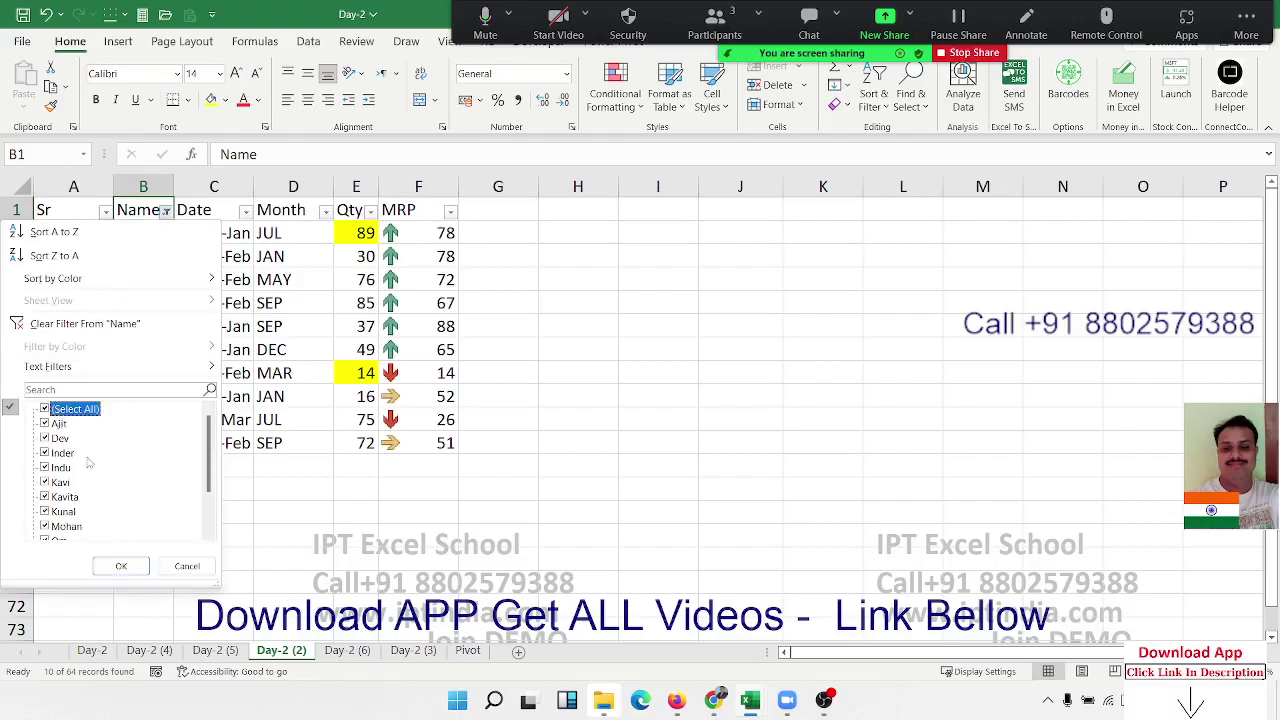
{"action": "left_click", "coordinate": [140, 568]}
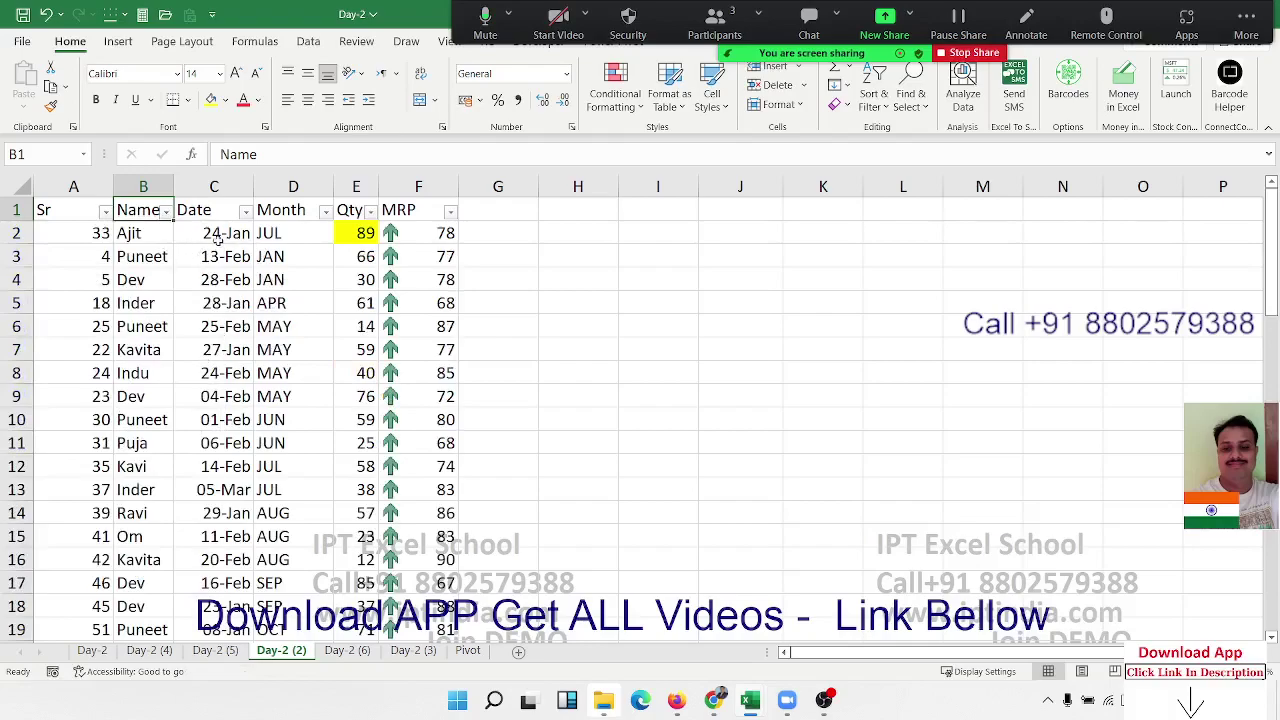
Apply a Qty number filter of Greater Than 50.
{"action": "left_click", "coordinate": [342, 212]}
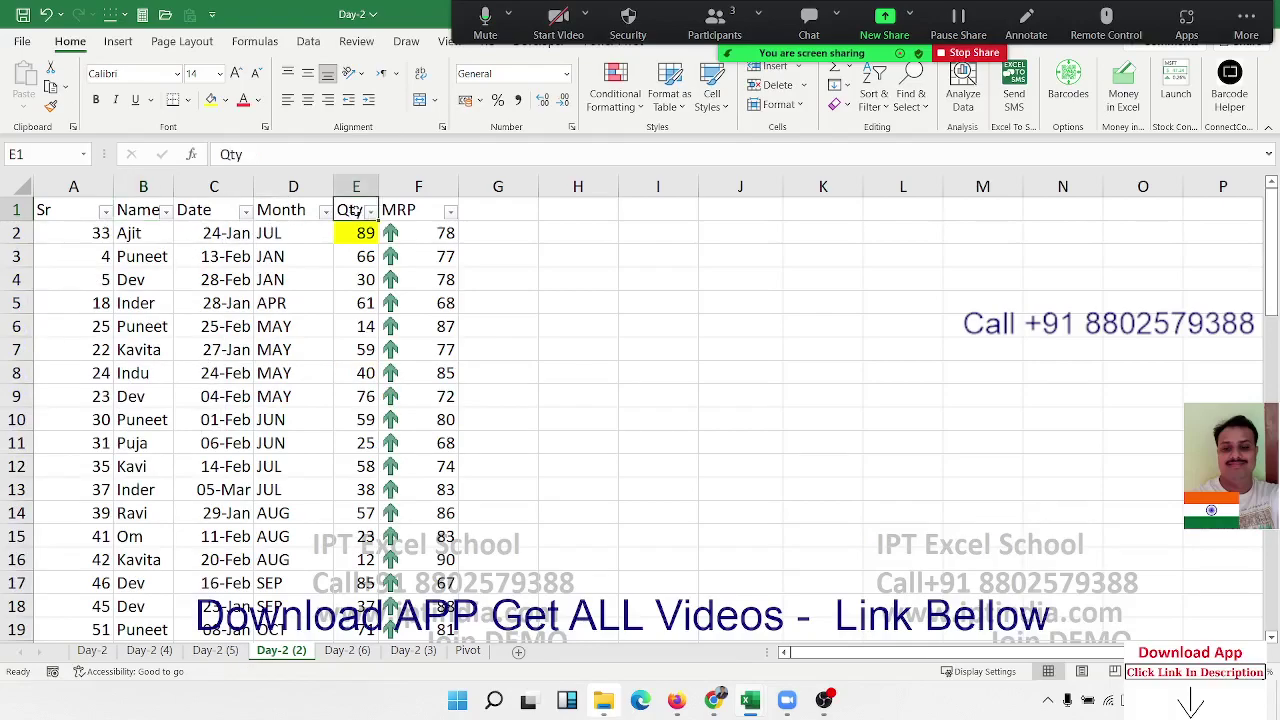
{"action": "left_click", "coordinate": [370, 211]}
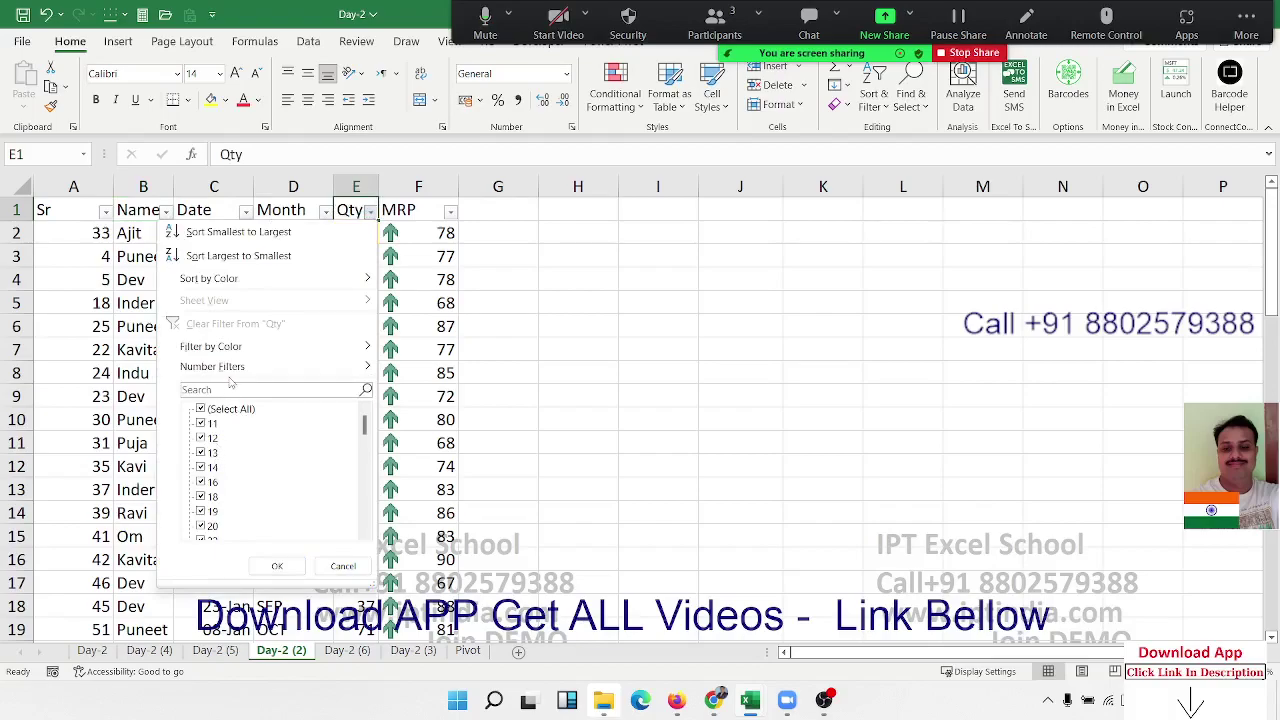
{"action": "mouse_move", "coordinate": [233, 370]}
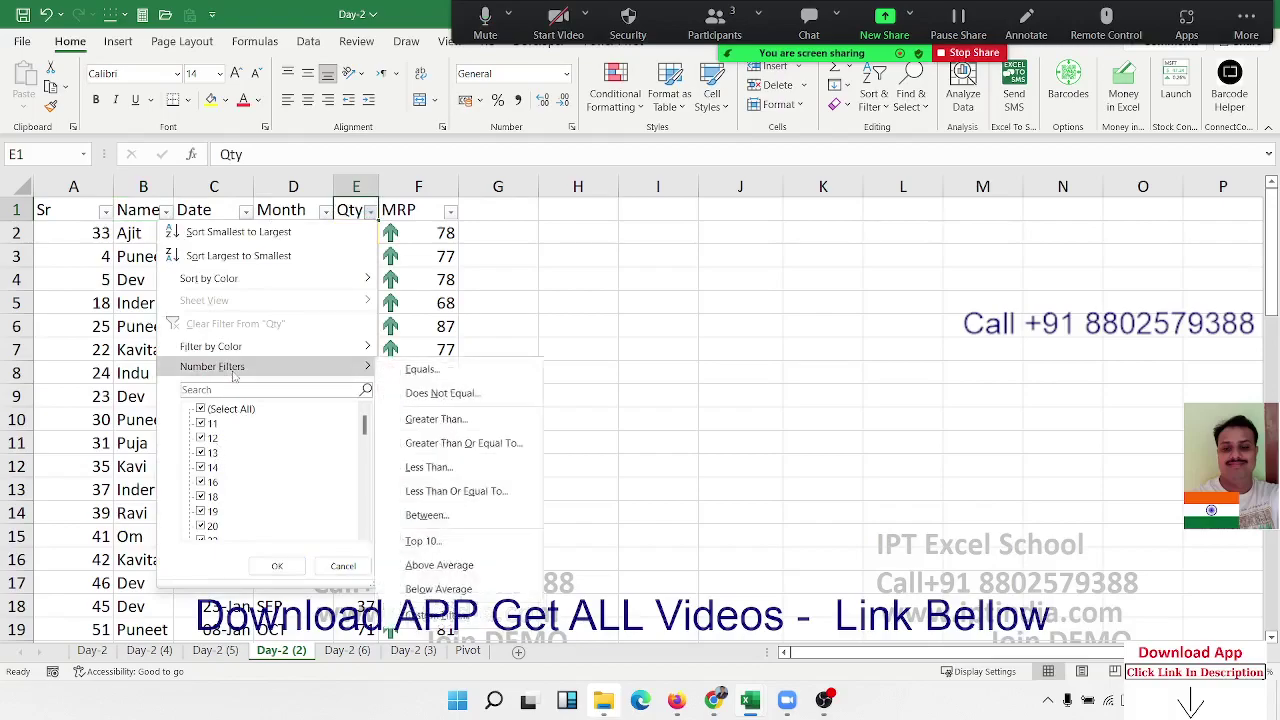
{"action": "left_click", "coordinate": [436, 421]}
{"action": "type", "text": "50"}
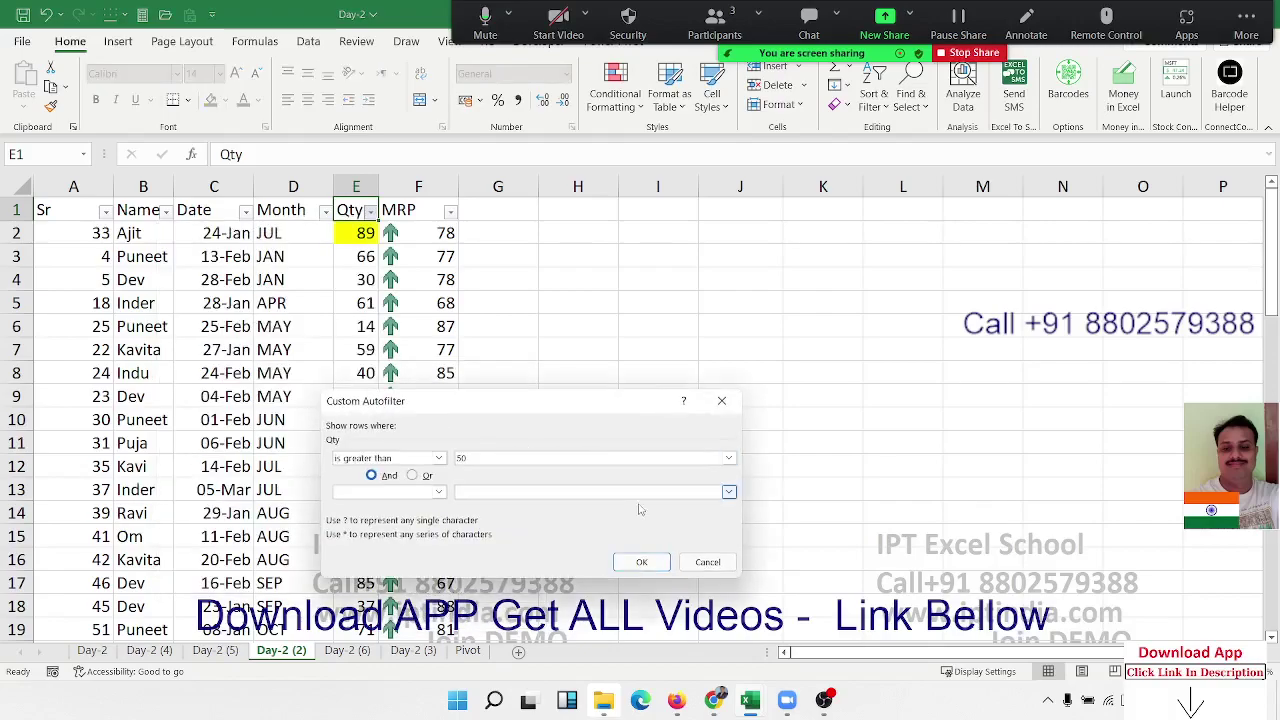
{"action": "left_click", "coordinate": [642, 562]}
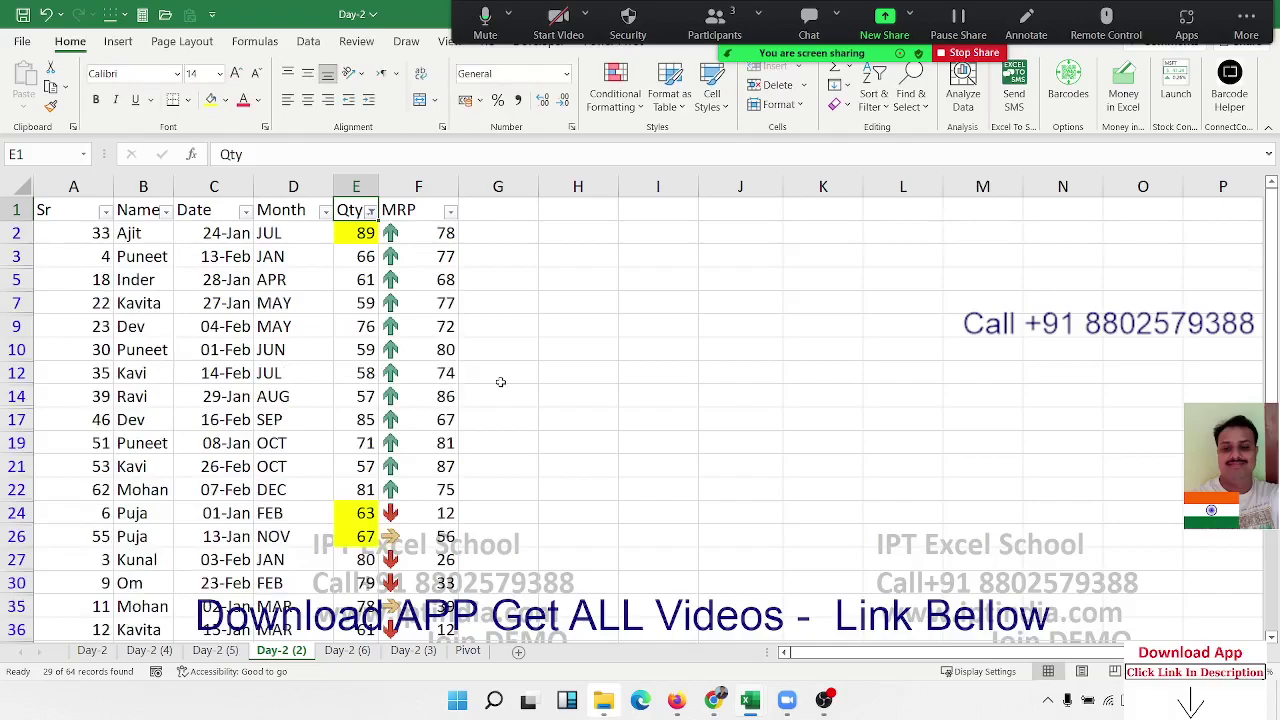
Scroll through the 29 filtered records and reopen the Qty filter list.
{"action": "scroll", "coordinate": [500, 382], "scroll_direction": "down", "scroll_amount": 13}
{"action": "scroll", "coordinate": [500, 382], "scroll_direction": "up", "scroll_amount": 9}
{"action": "scroll", "coordinate": [500, 382], "scroll_direction": "up", "scroll_amount": 4}
{"action": "left_click", "coordinate": [367, 215]}
{"action": "mouse_move", "coordinate": [323, 350]}
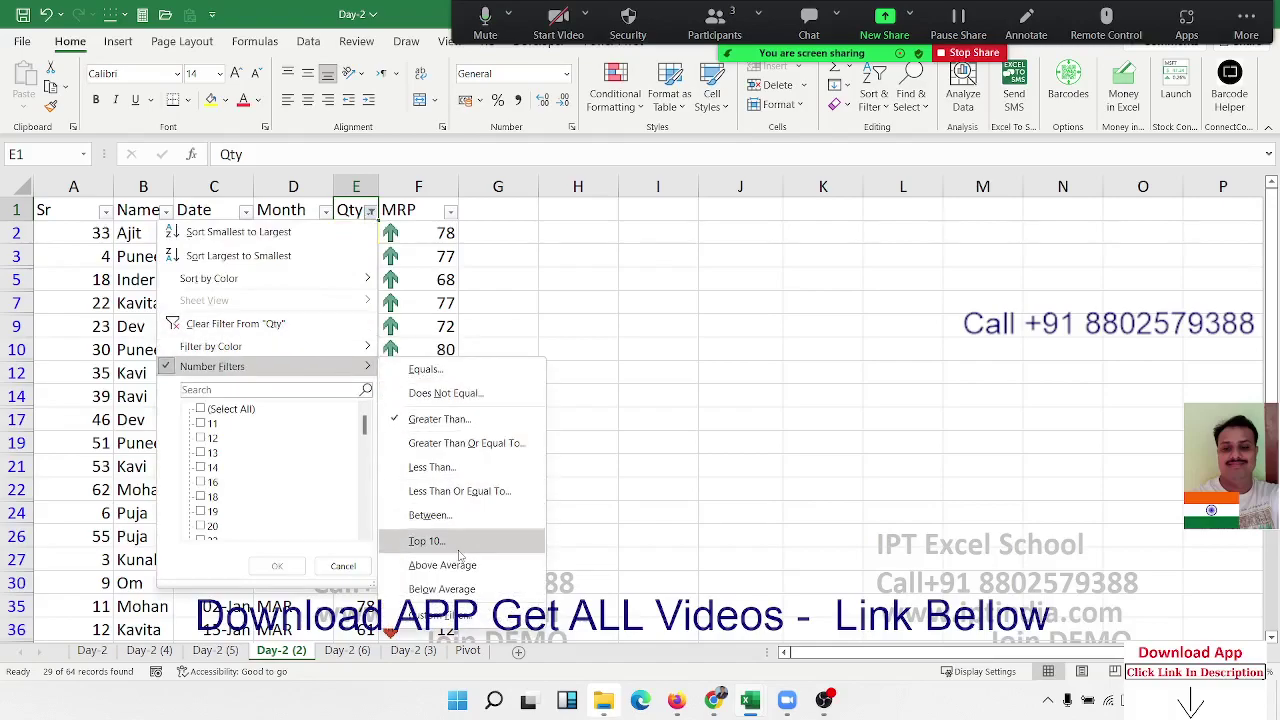
Filter the Qty column to show only its top 5 values.
{"action": "left_click", "coordinate": [459, 550]}
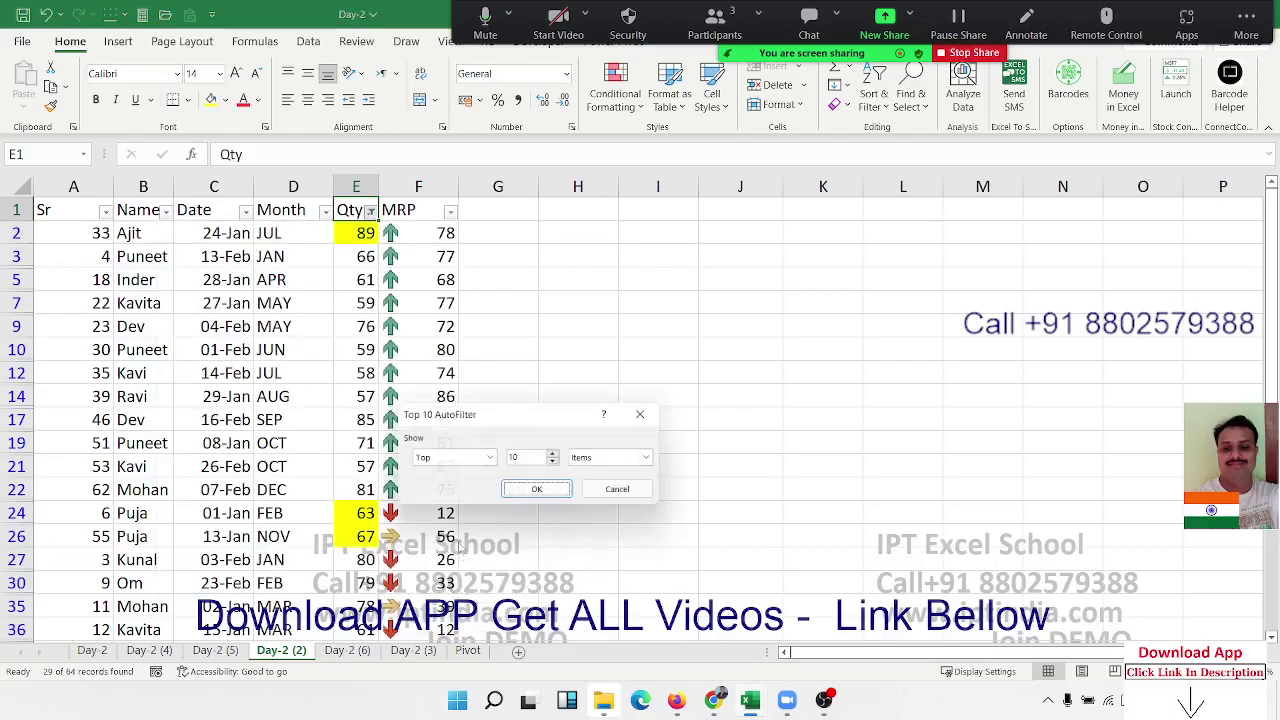
{"action": "double_click", "coordinate": [531, 458]}
{"action": "type", "text": "5"}
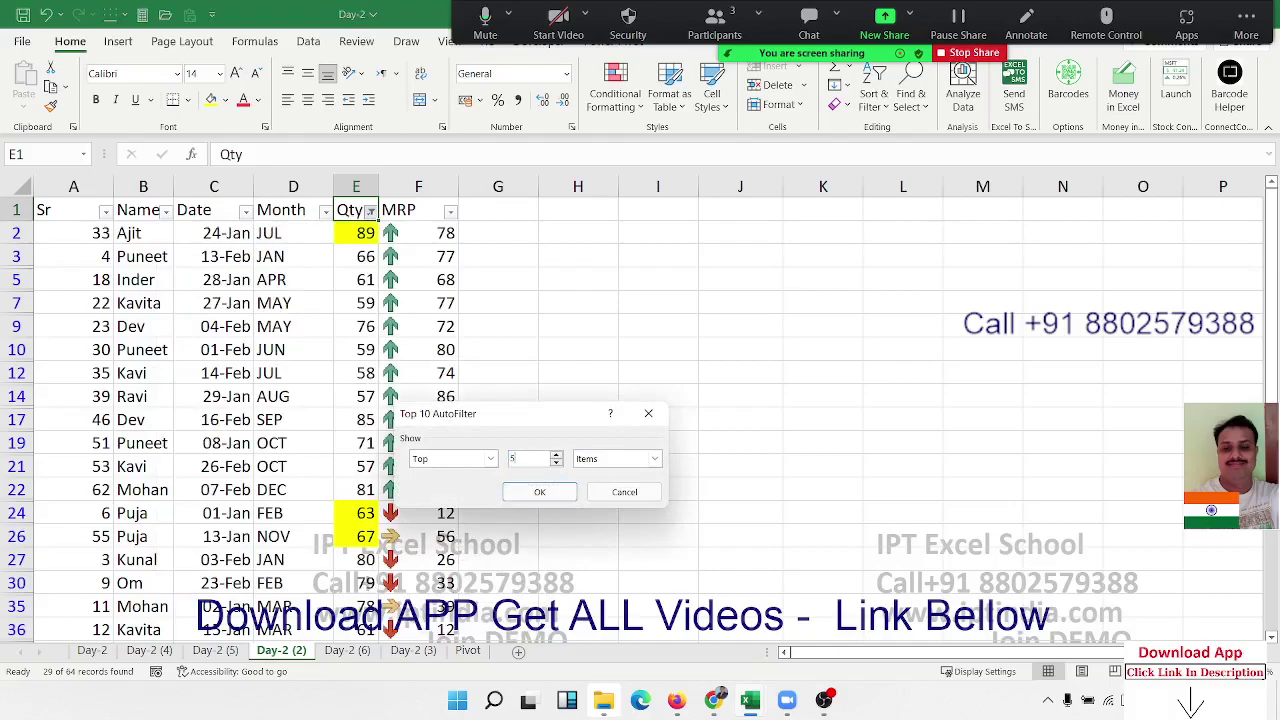
{"action": "left_click", "coordinate": [527, 490]}
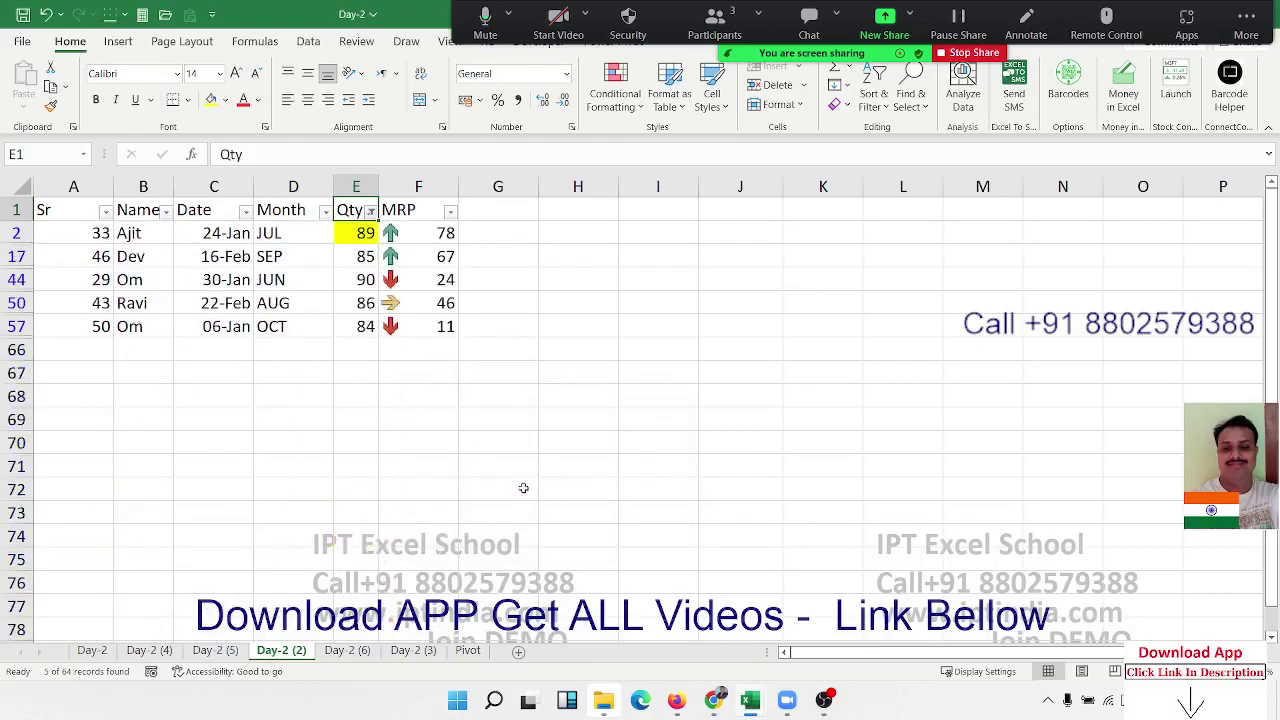
Clear the Qty filter so all records are listed again.
{"action": "left_click", "coordinate": [370, 211]}
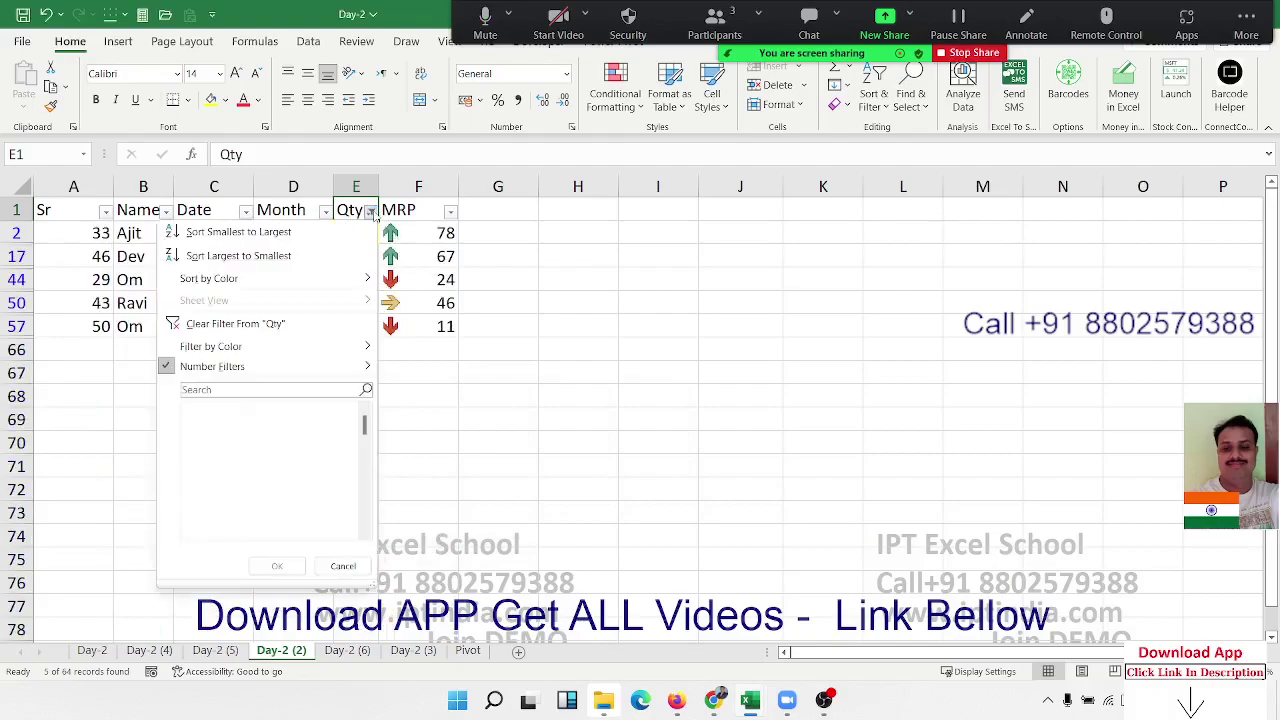
{"action": "left_click", "coordinate": [236, 324]}
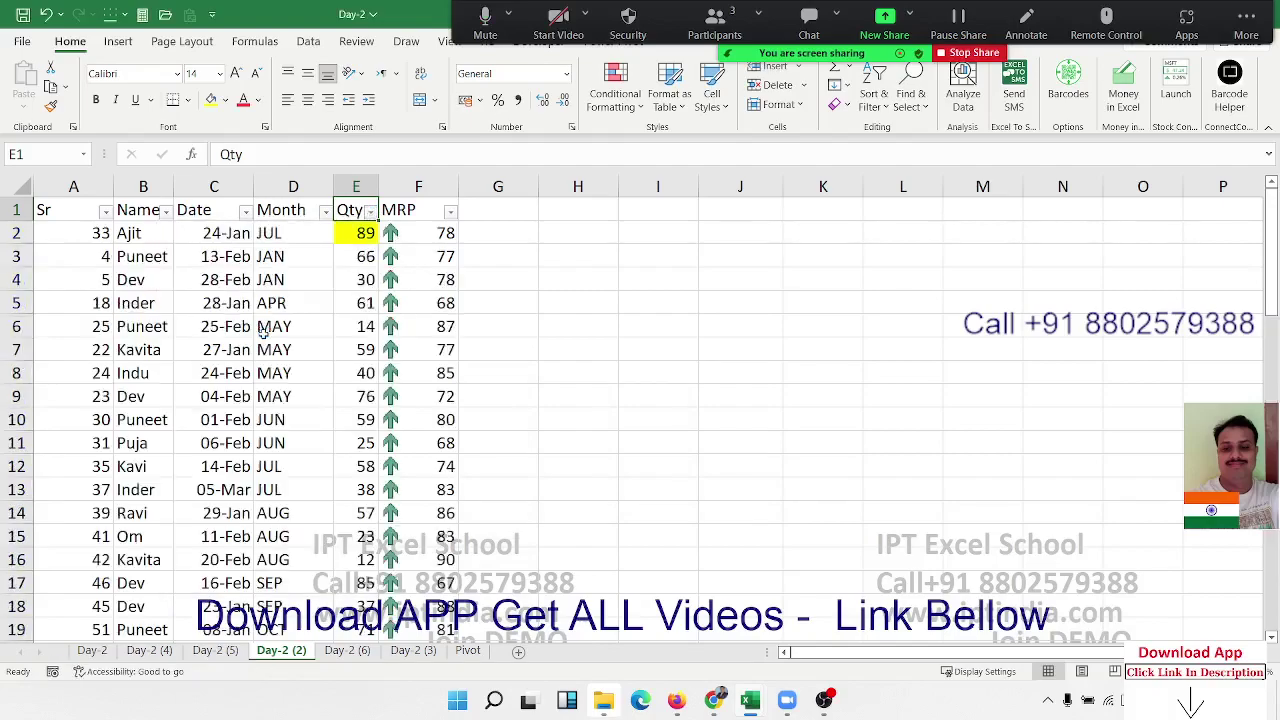
{"action": "left_click", "coordinate": [140, 210]}
Edit the name in B15 from 'Om' to 'Om Prakas'.
{"action": "left_click", "coordinate": [165, 211]}
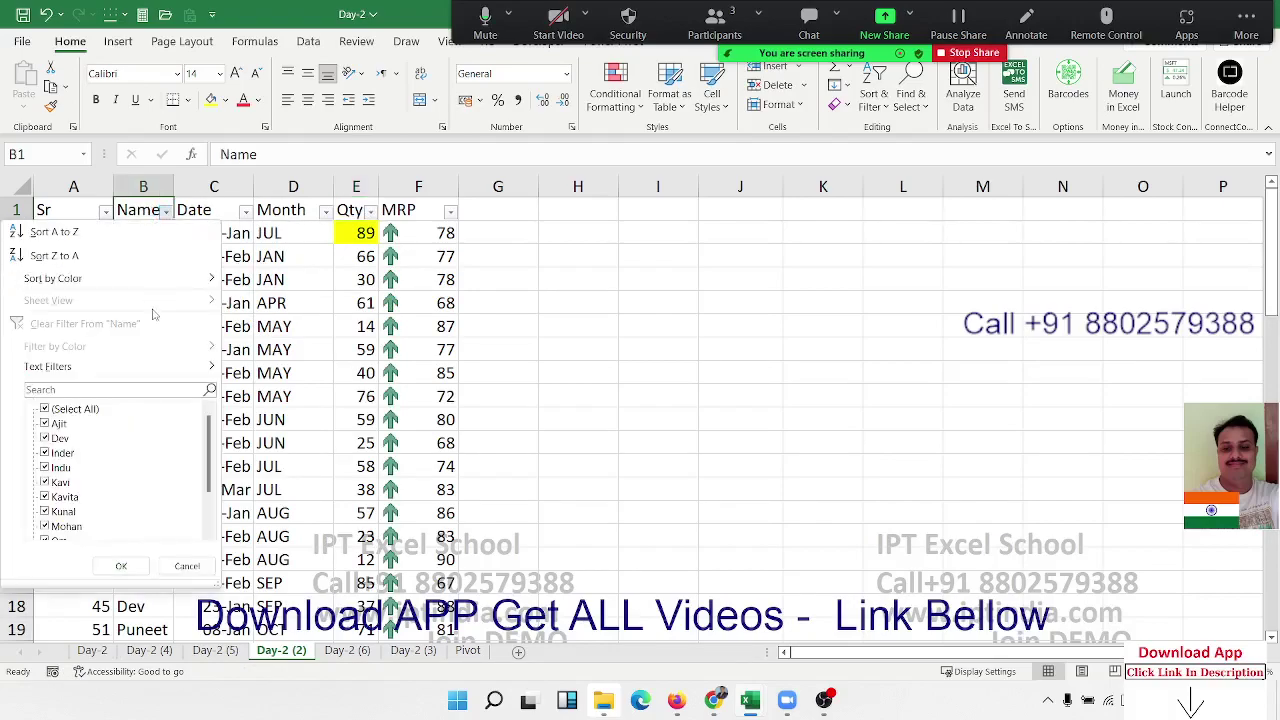
{"action": "mouse_move", "coordinate": [127, 368]}
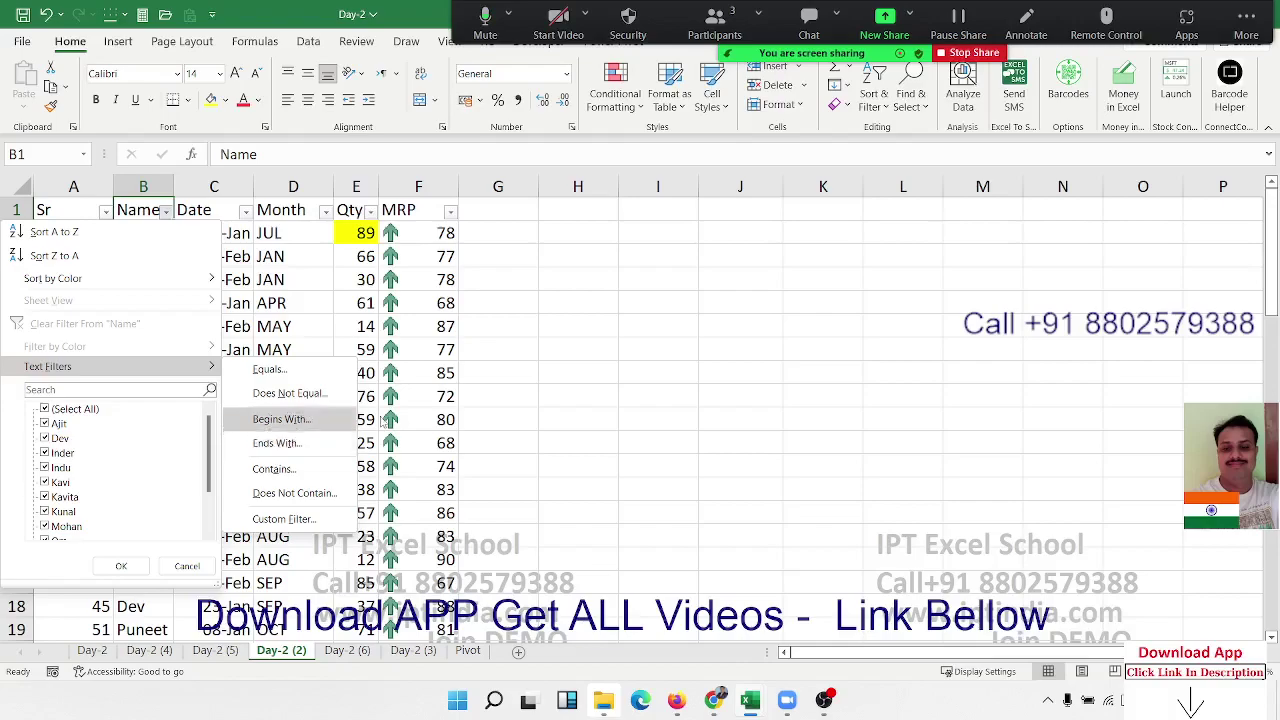
{"action": "left_click", "coordinate": [503, 393]}
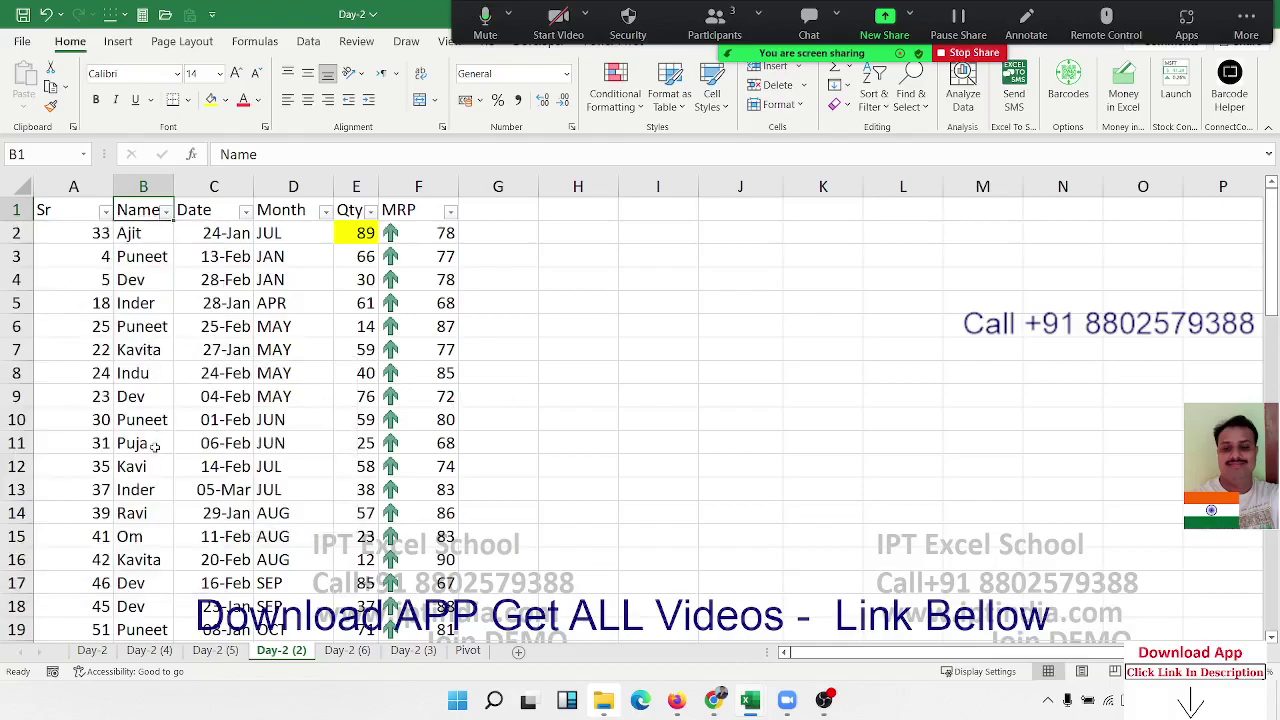
{"action": "double_click", "coordinate": [161, 532]}
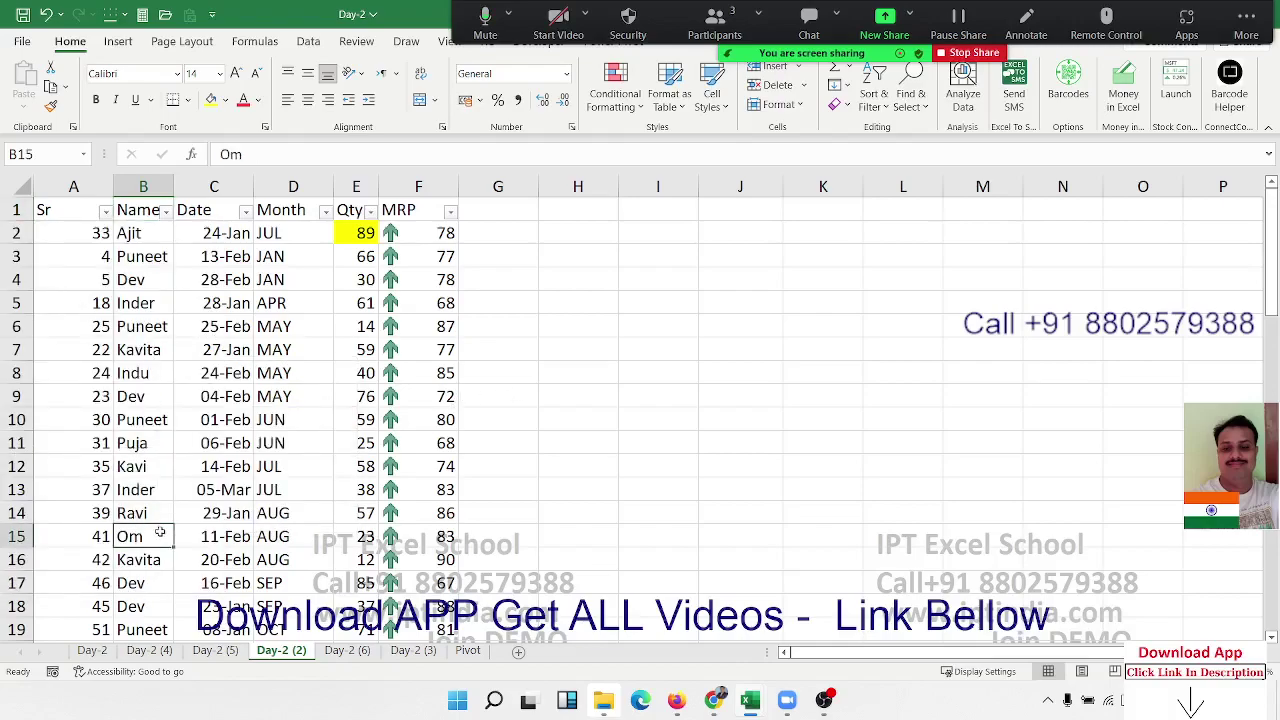
{"action": "type", "text": " Pr"}
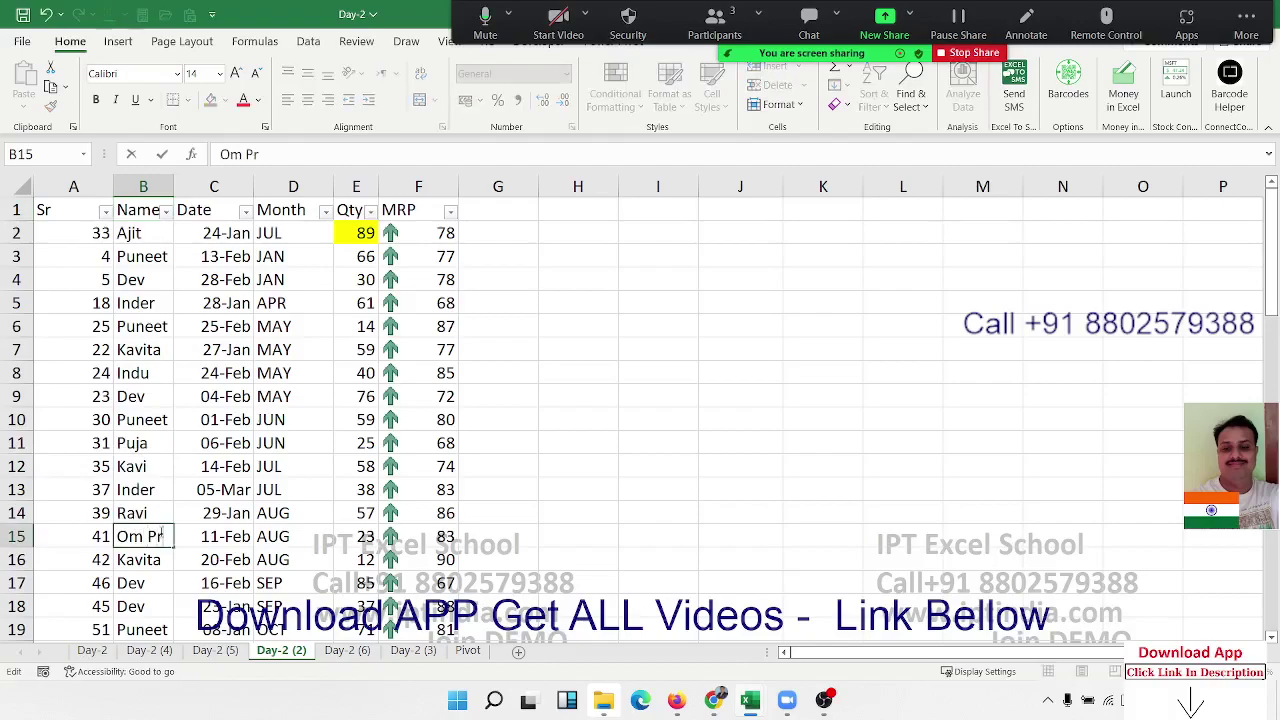
{"action": "type", "text": "a"}
{"action": "type", "text": "kas"}
{"action": "key", "text": "Return"}
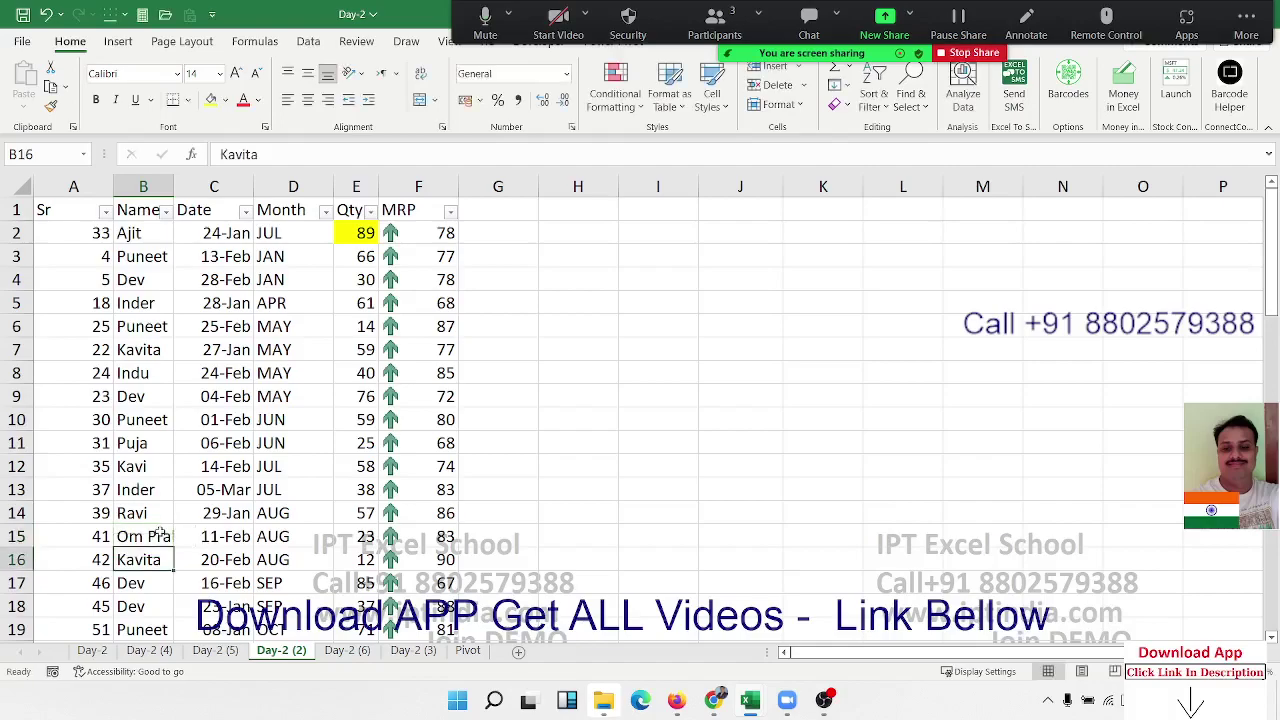
Copy 'Om Prakas' over Indu in B8 and Puja in B63.
{"action": "left_click", "coordinate": [160, 532]}
{"action": "key", "text": "ctrl+c"}
{"action": "left_click", "coordinate": [140, 373]}
{"action": "key", "text": "ctrl+v"}
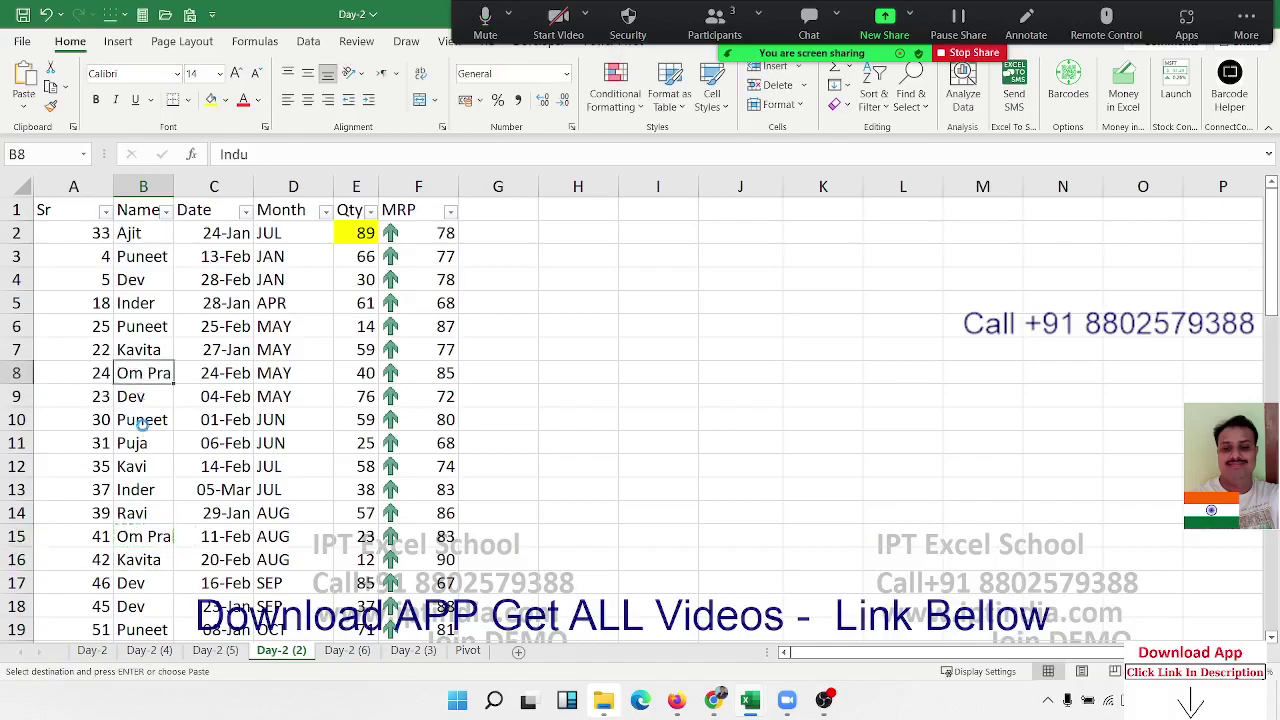
{"action": "scroll", "coordinate": [133, 495], "scroll_direction": "down", "scroll_amount": 10}
{"action": "scroll", "coordinate": [134, 517], "scroll_direction": "down", "scroll_amount": 10}
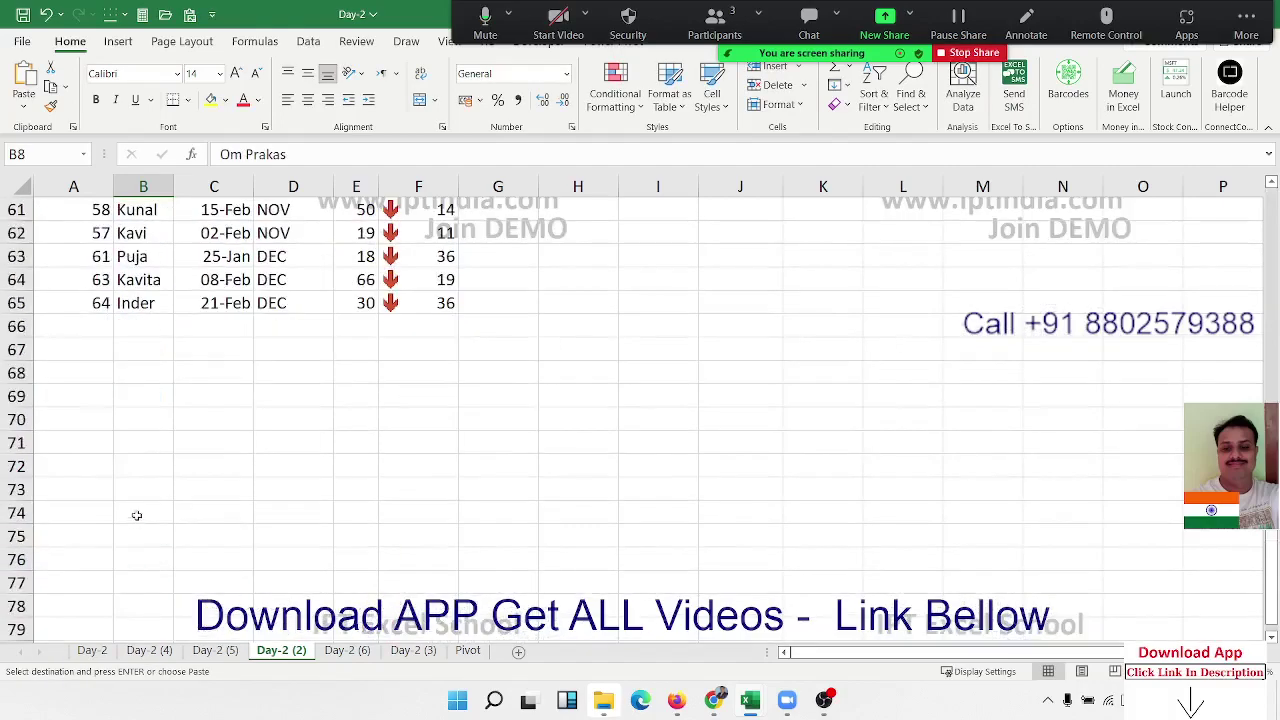
{"action": "left_click", "coordinate": [139, 258]}
{"action": "key", "text": "ctrl+v"}
{"action": "key", "text": "ctrl+Up"}
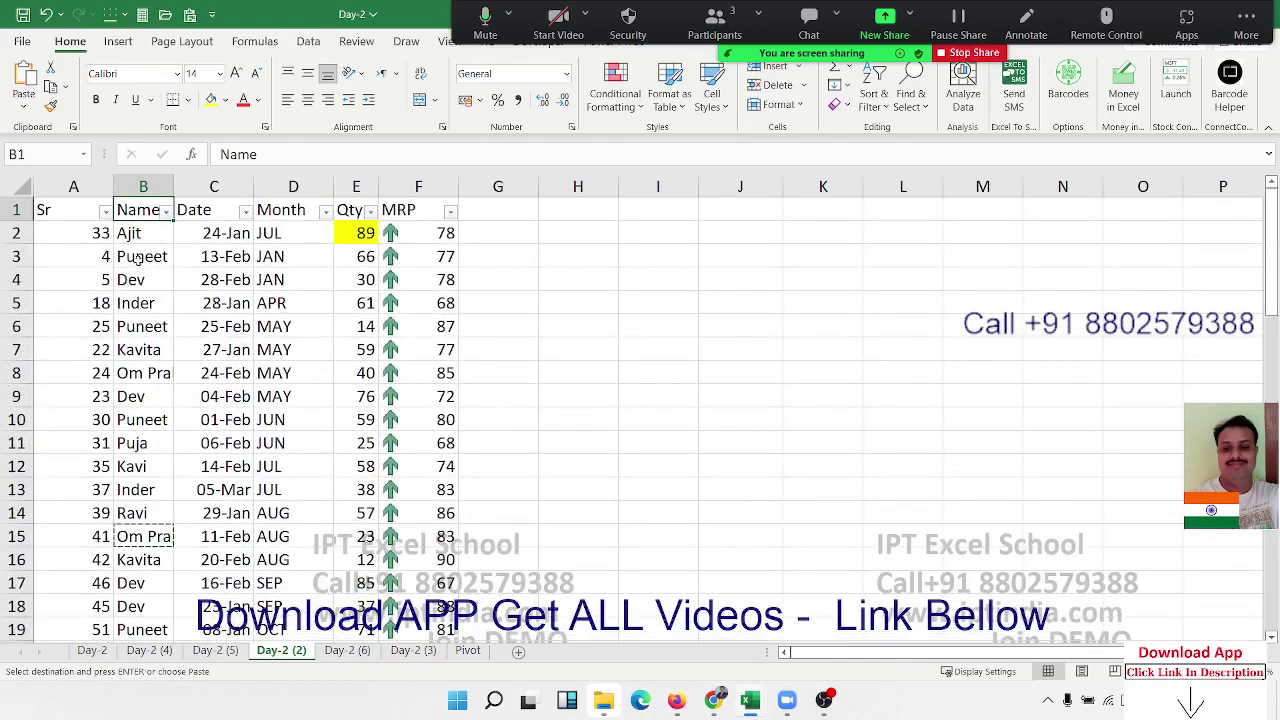
{"action": "key", "text": "Escape"}
Filter Name to entries beginning with 'om' (7 of 64), then clear the Name filter.
{"action": "left_click", "coordinate": [165, 211]}
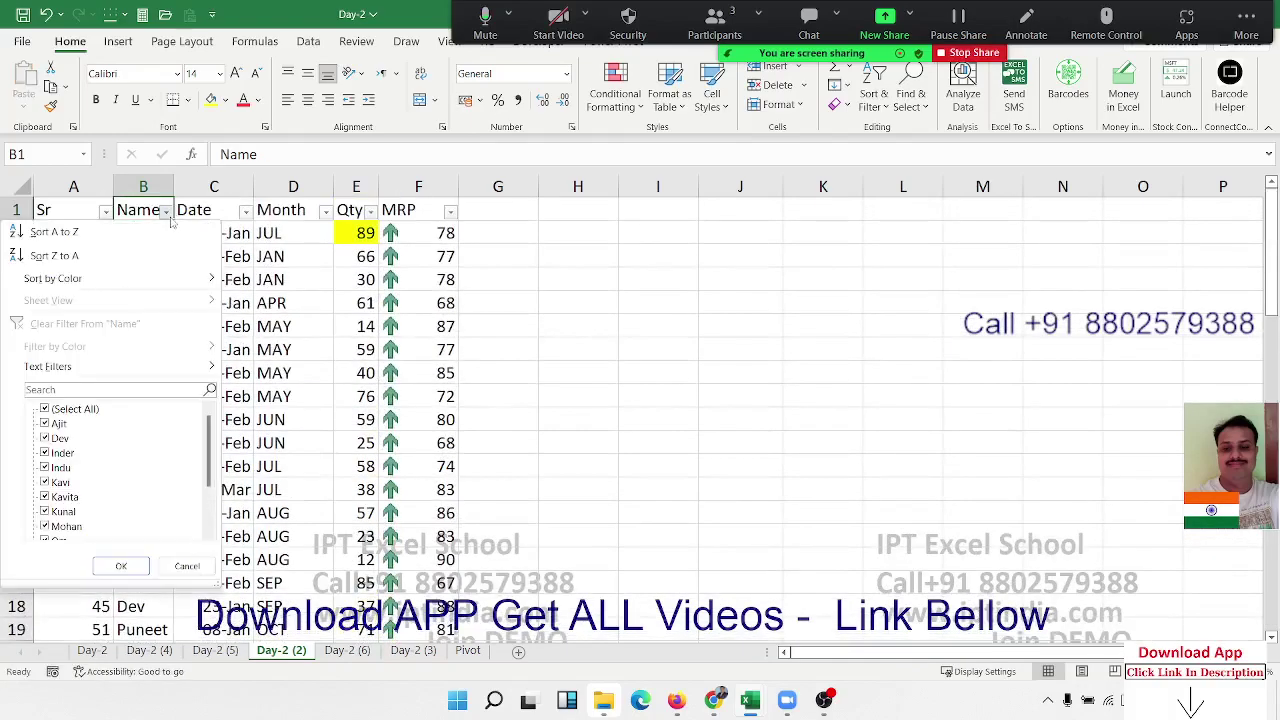
{"action": "mouse_move", "coordinate": [158, 366]}
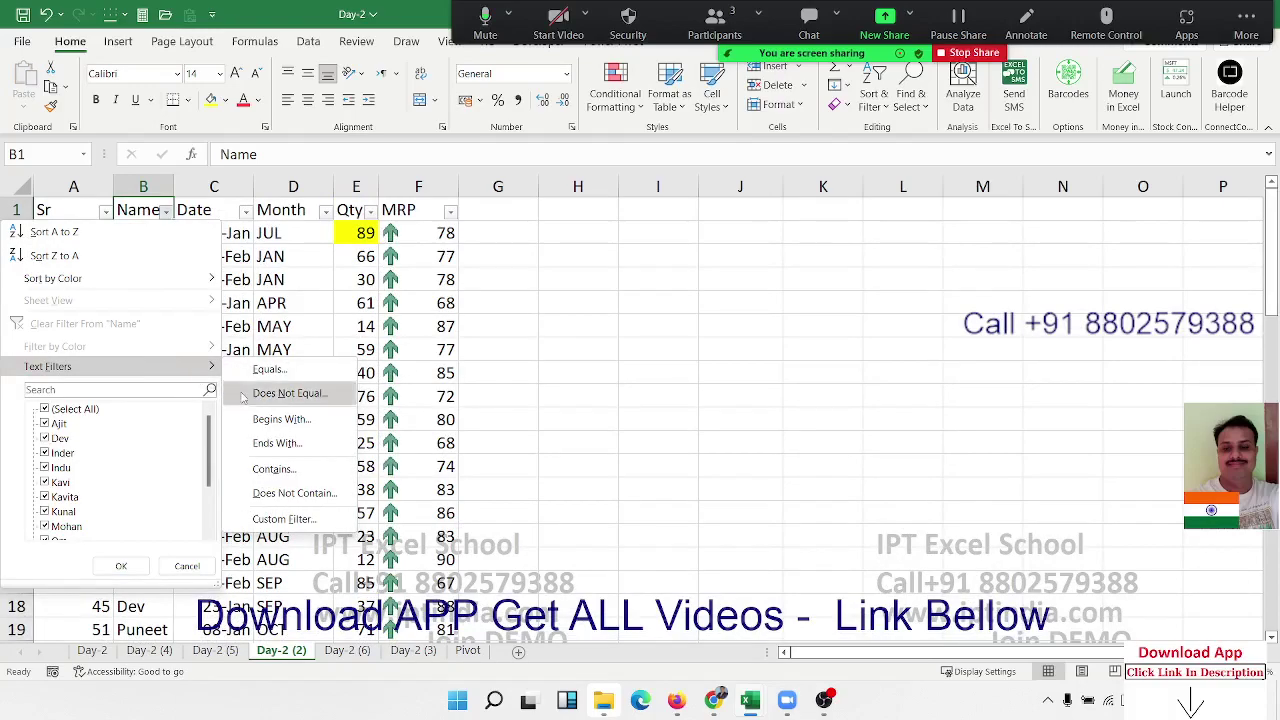
{"action": "left_click", "coordinate": [280, 418]}
{"action": "type", "text": "om"}
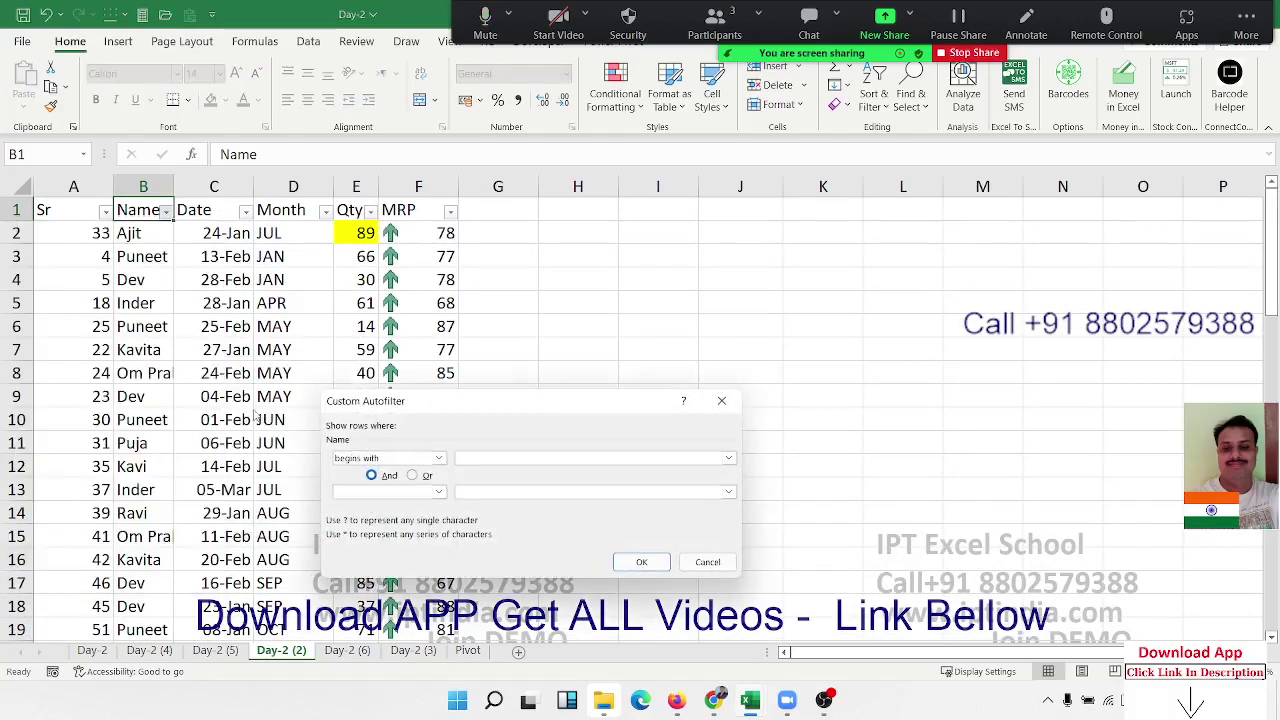
{"action": "left_click", "coordinate": [628, 564]}
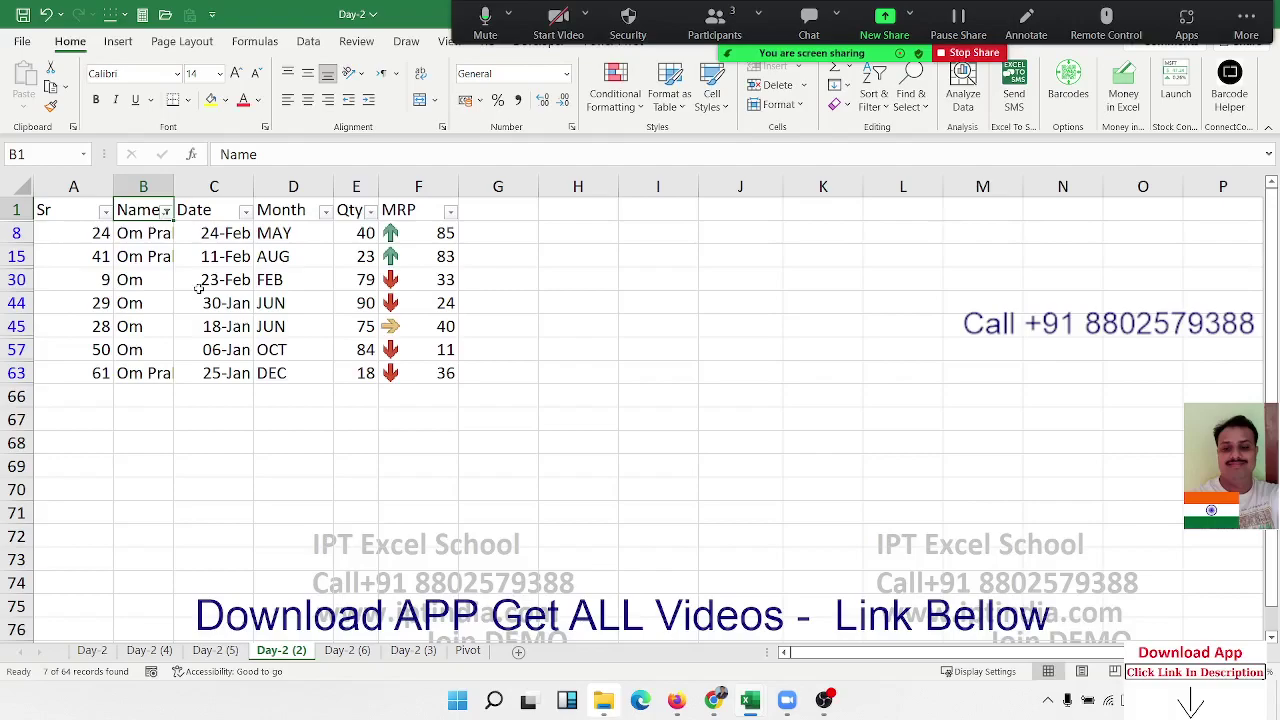
{"action": "left_click", "coordinate": [165, 211]}
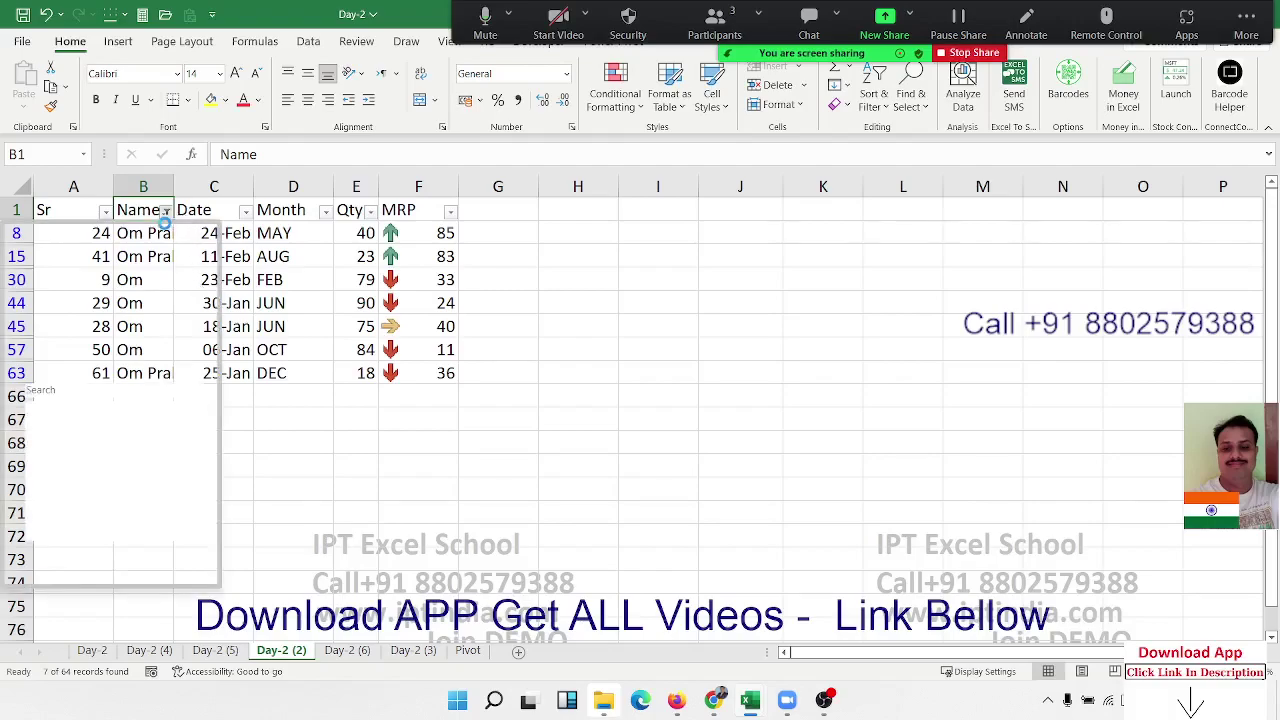
{"action": "left_click", "coordinate": [88, 325]}
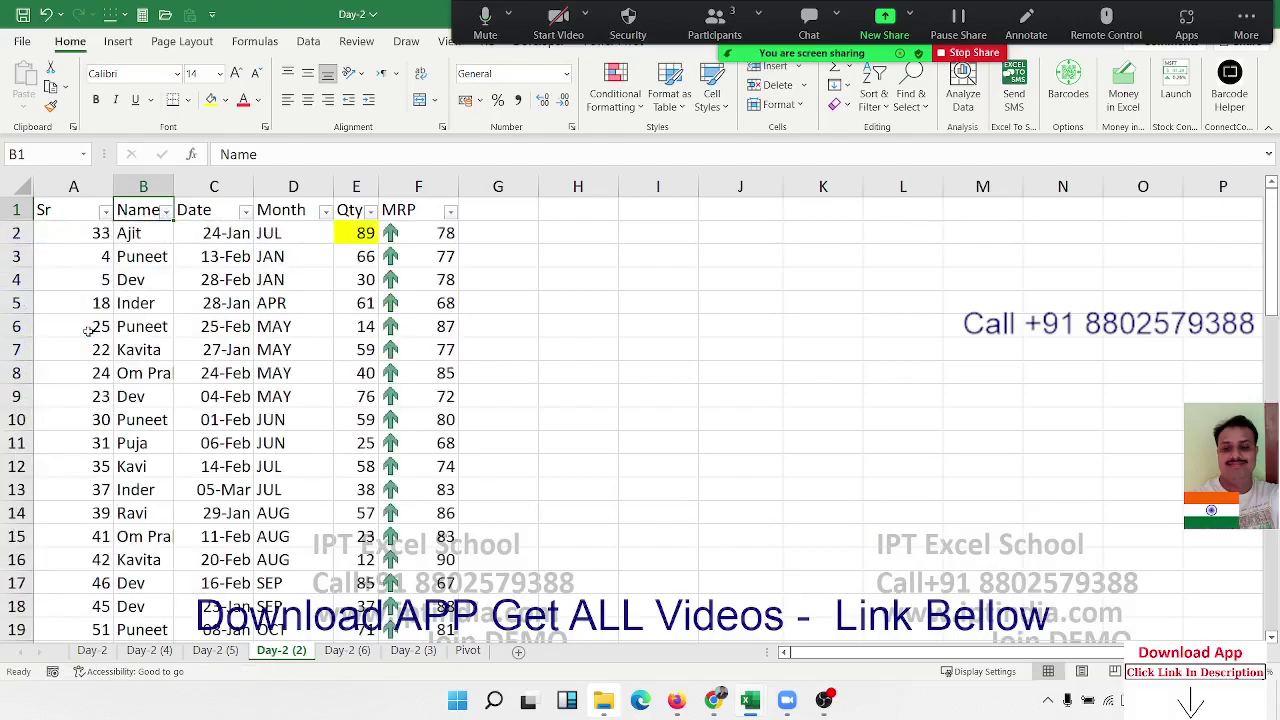
Filter the Date column to Tomorrow (0 of 64 records) and reopen the Date Filters choices.
{"action": "left_click", "coordinate": [220, 214]}
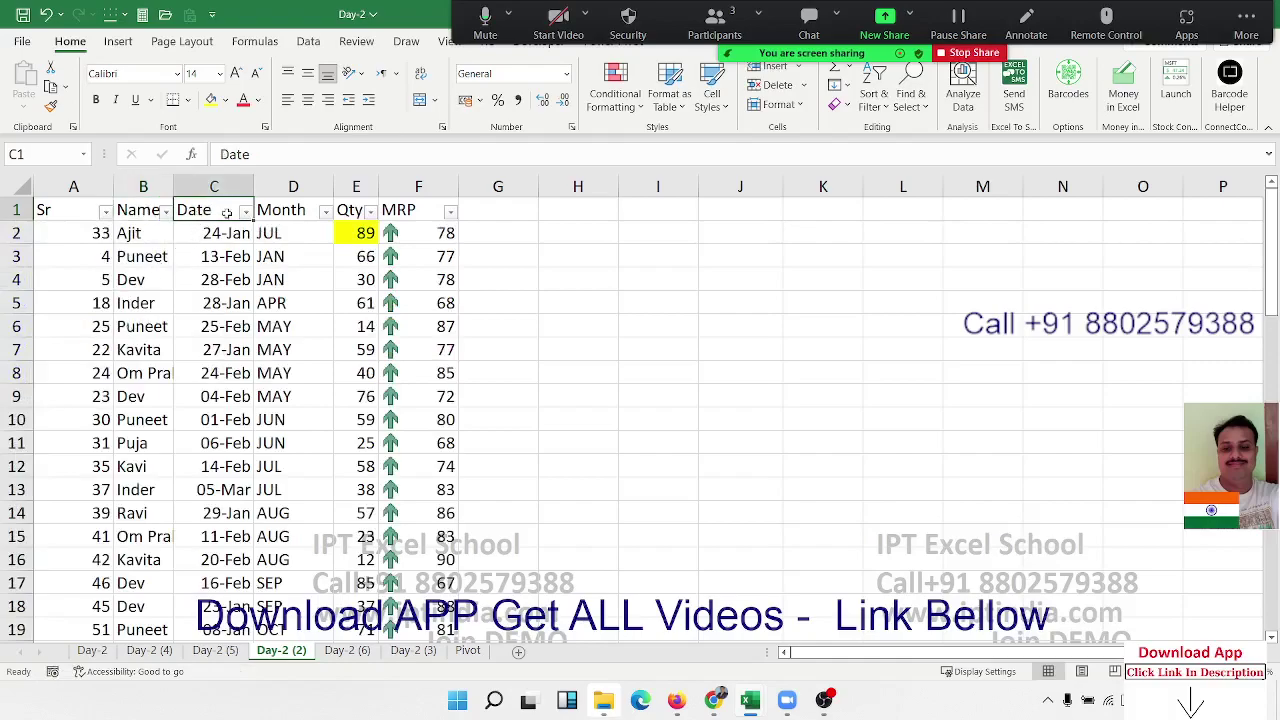
{"action": "left_click", "coordinate": [245, 212]}
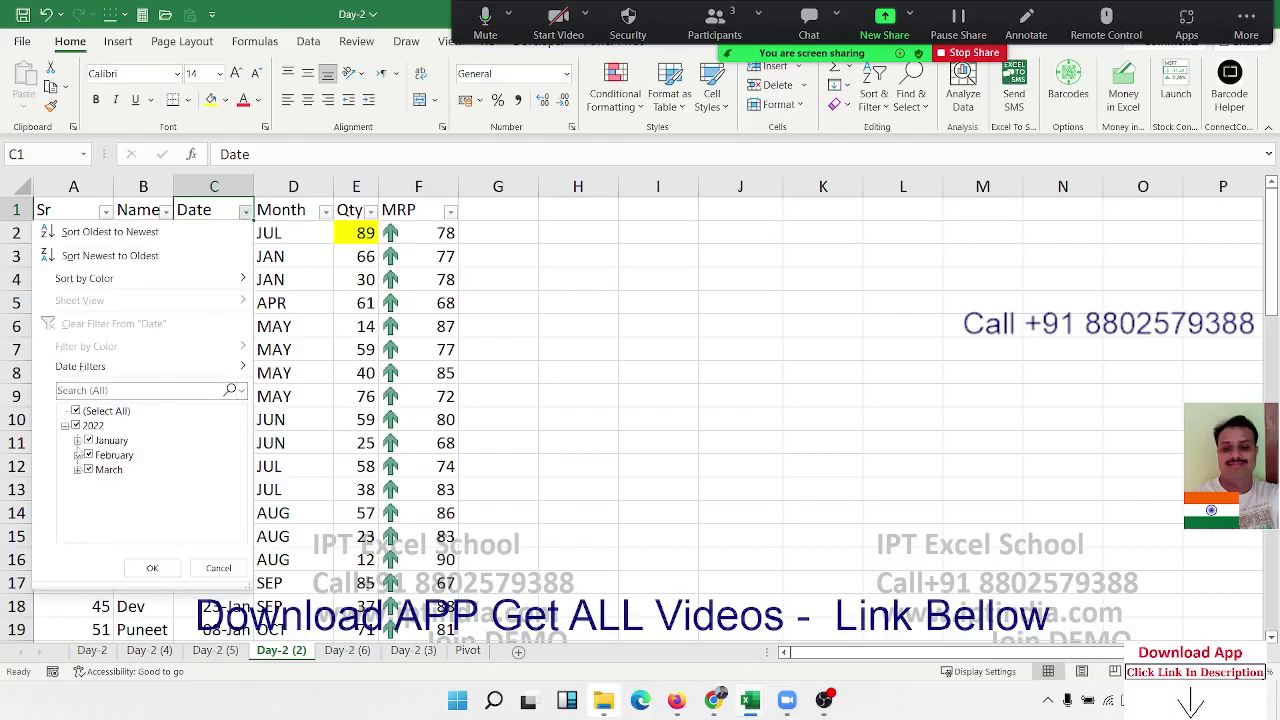
{"action": "left_click", "coordinate": [77, 441]}
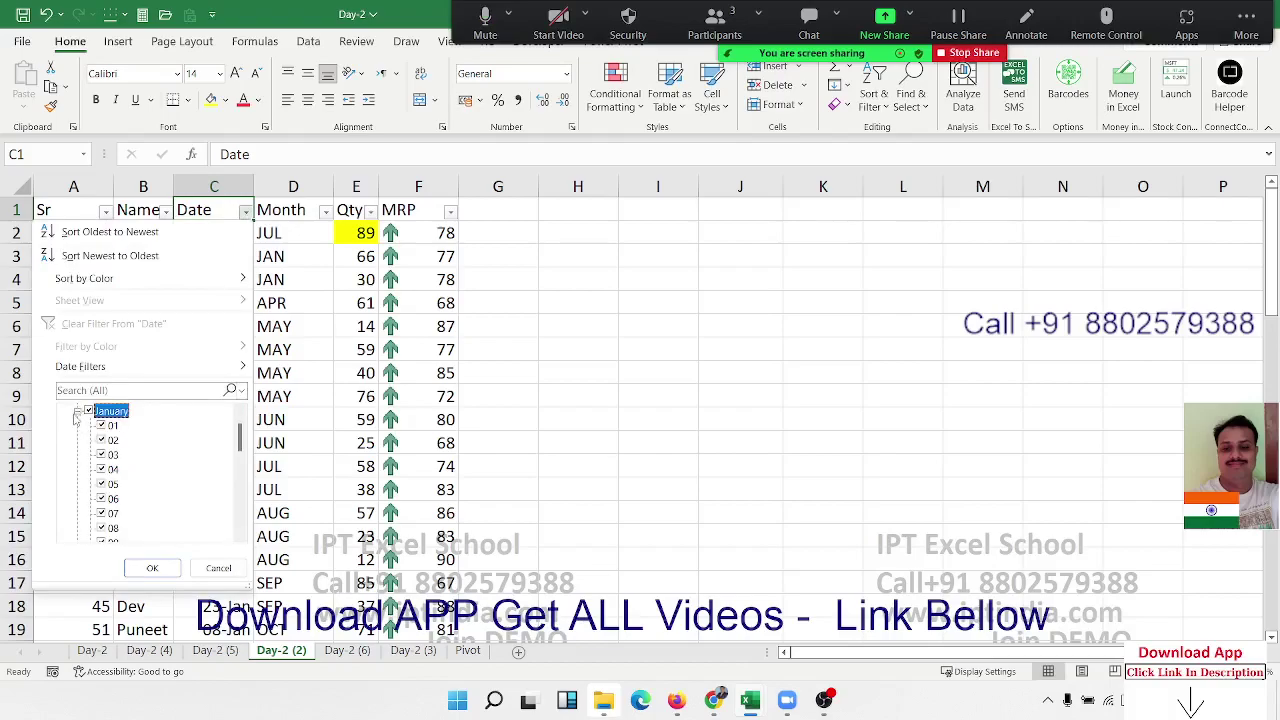
{"action": "left_click", "coordinate": [77, 413]}
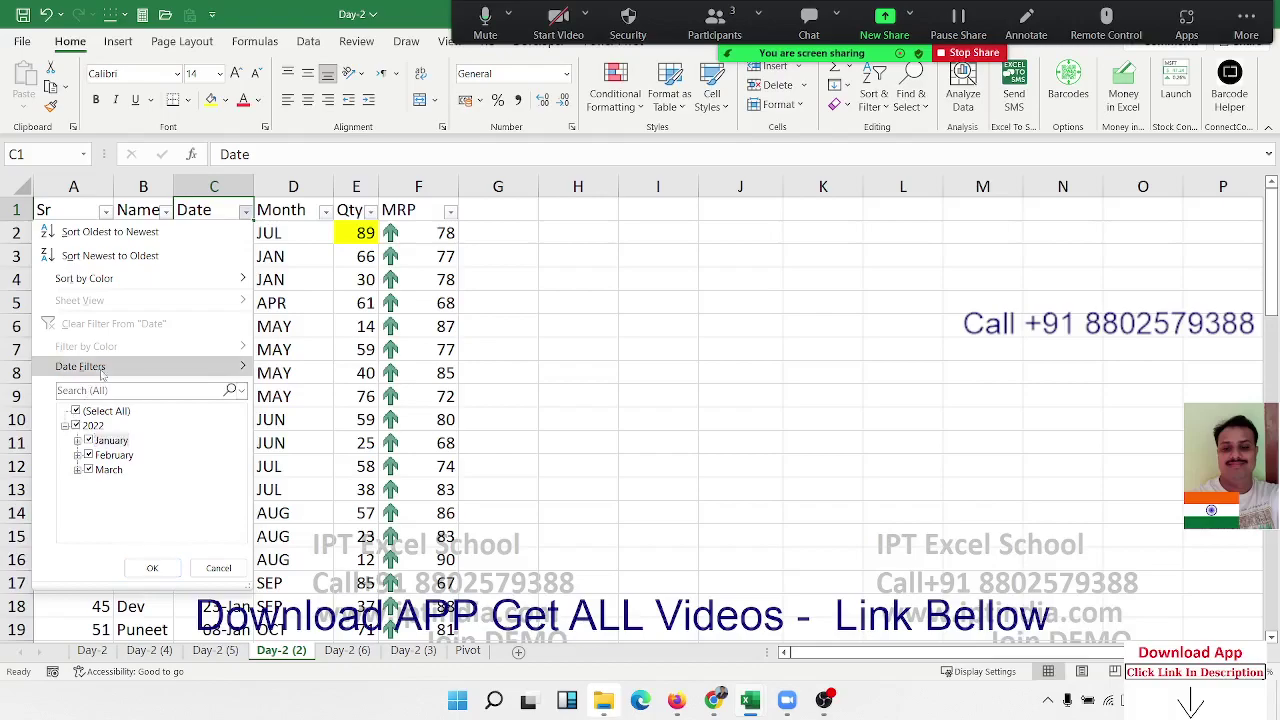
{"action": "mouse_move", "coordinate": [100, 368]}
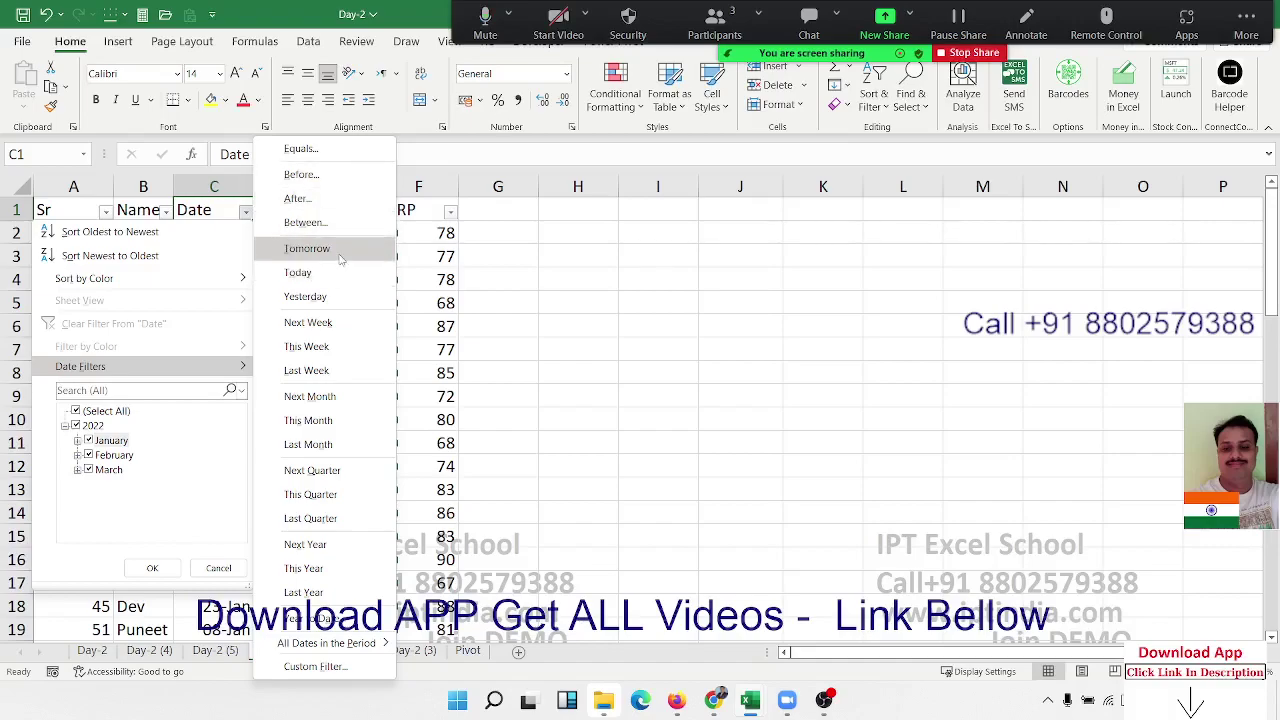
{"action": "left_click", "coordinate": [340, 258]}
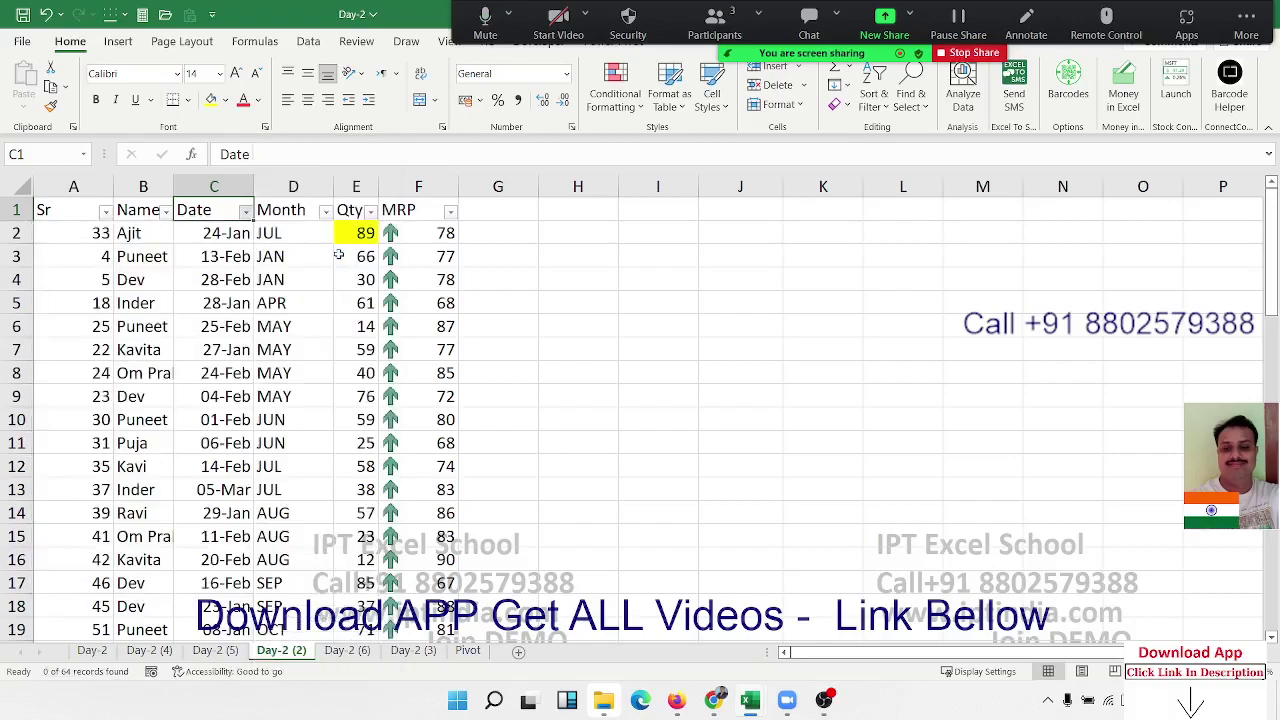
{"action": "left_click", "coordinate": [246, 212]}
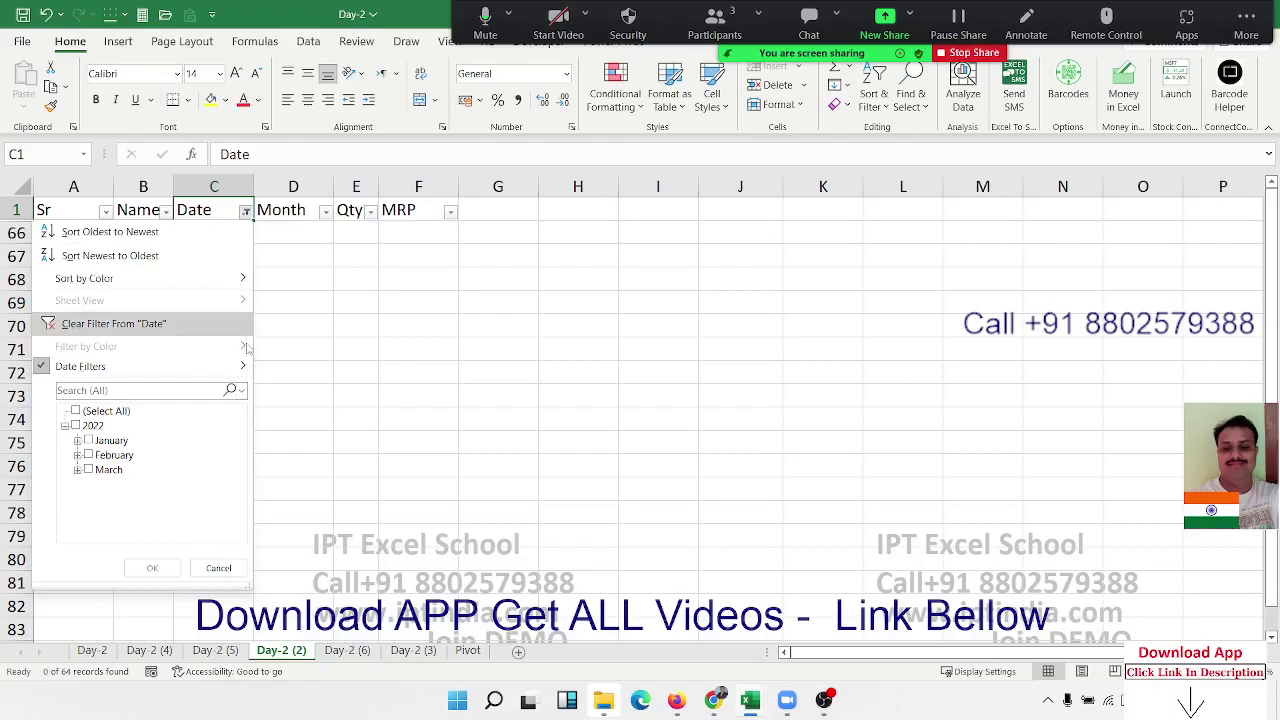
{"action": "mouse_move", "coordinate": [240, 366]}
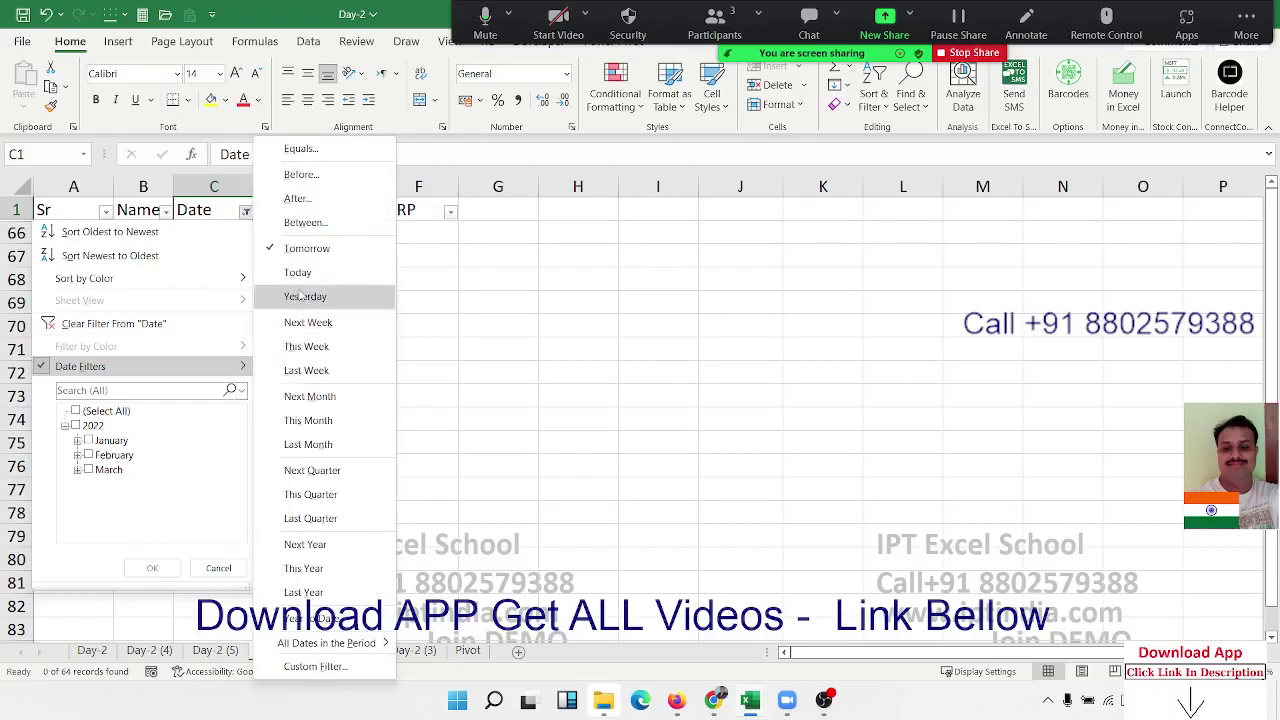
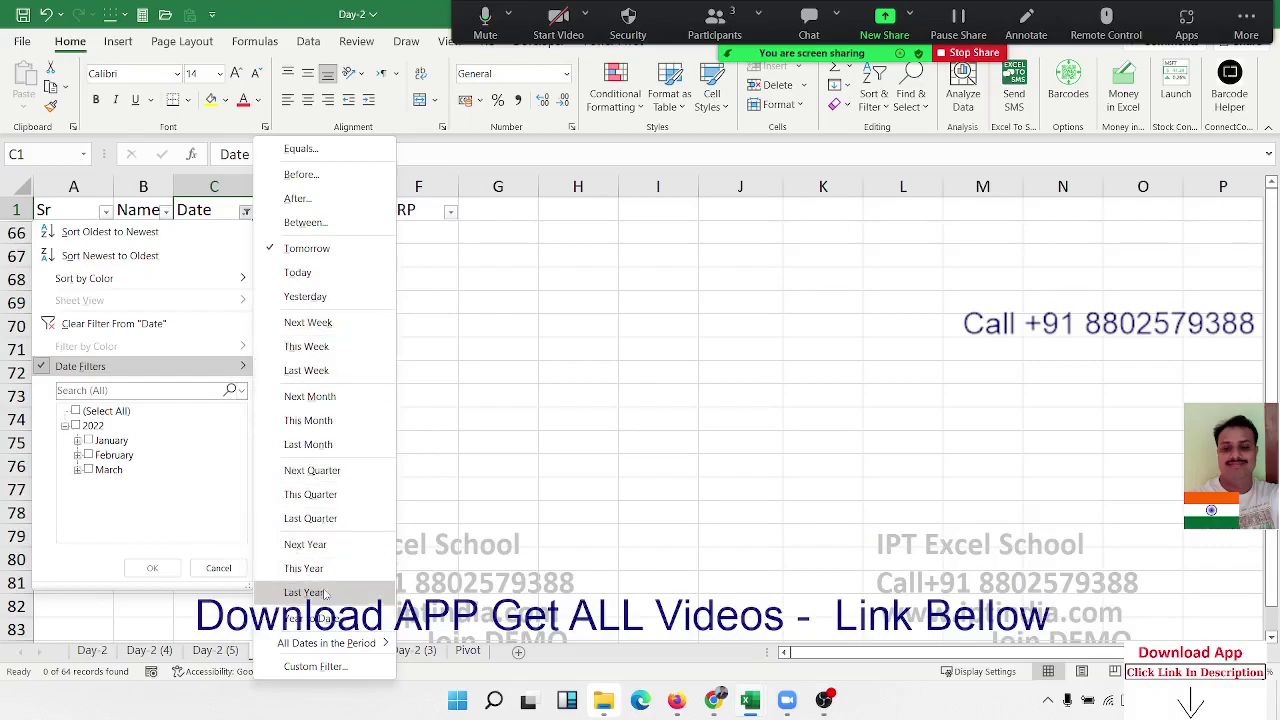
Clear the Date filter and switch AutoFilter off so all 64 records show.
{"action": "left_click", "coordinate": [338, 620]}
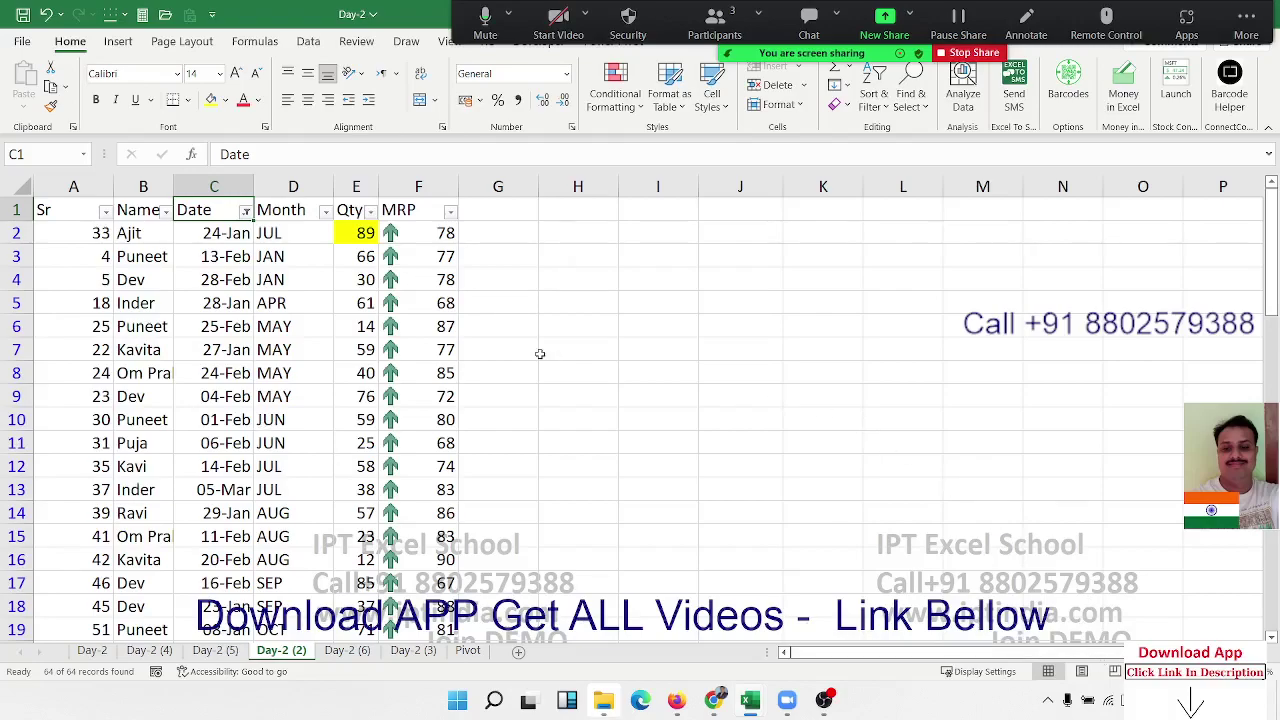
{"action": "key", "text": "ctrl+shift+l"}
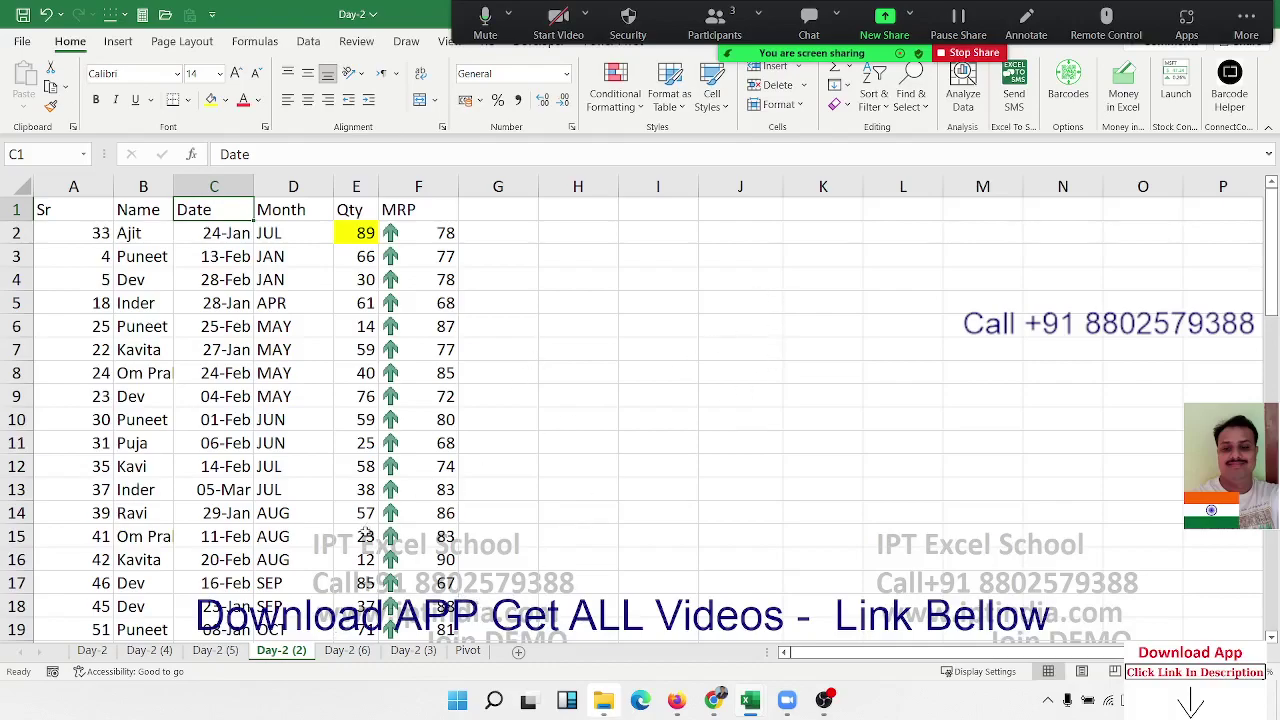
Enter 52, 25, 63, 36% and 85% down cells J3 to J7.
{"action": "left_click", "coordinate": [738, 249]}
{"action": "type", "text": "52"}
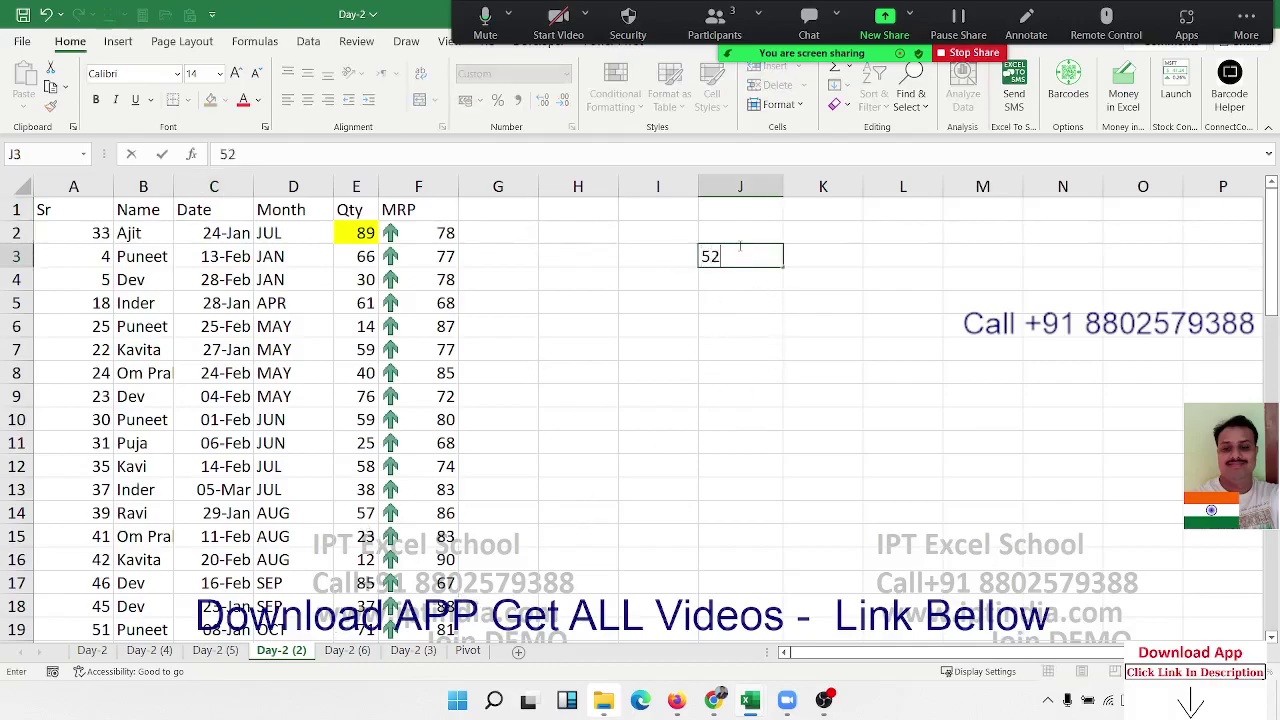
{"action": "key", "text": "Return"}
{"action": "type", "text": "25"}
{"action": "key", "text": "Return"}
{"action": "type", "text": "63"}
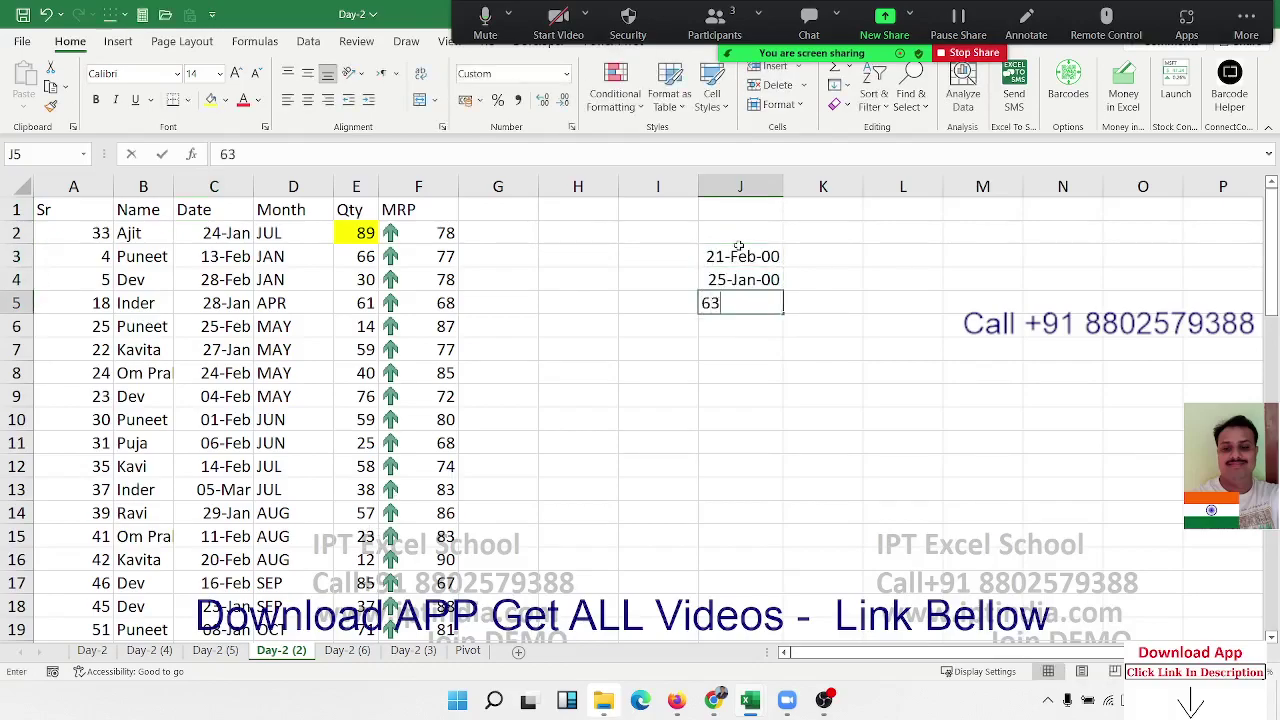
{"action": "key", "text": "Return"}
{"action": "type", "text": "36"}
{"action": "key", "text": "Return"}
{"action": "type", "text": "85"}
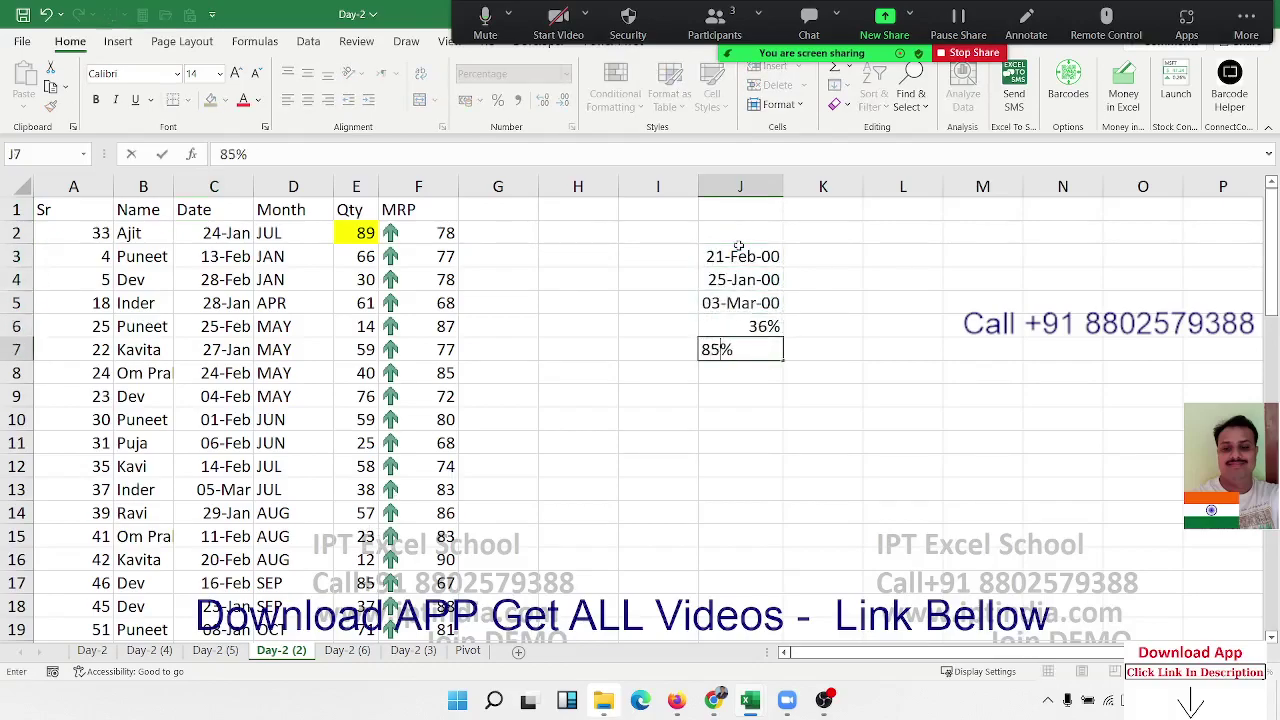
{"action": "key", "text": "Return"}
Apply the General format to J3:J7, then select rows 4 to 6.
{"action": "key", "text": "Up"}
{"action": "key", "text": "ctrl+shift+Up"}
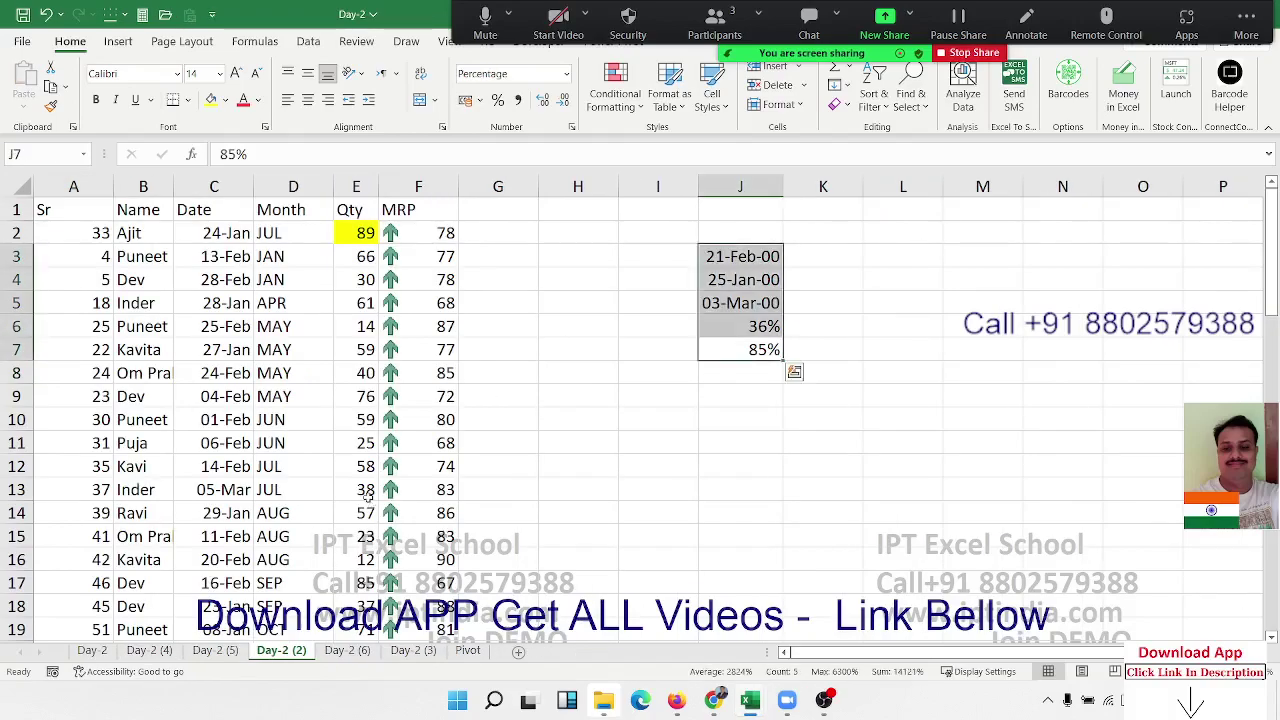
{"action": "key", "text": "ctrl+shift+asciitilde"}
{"action": "left_click", "coordinate": [748, 325]}
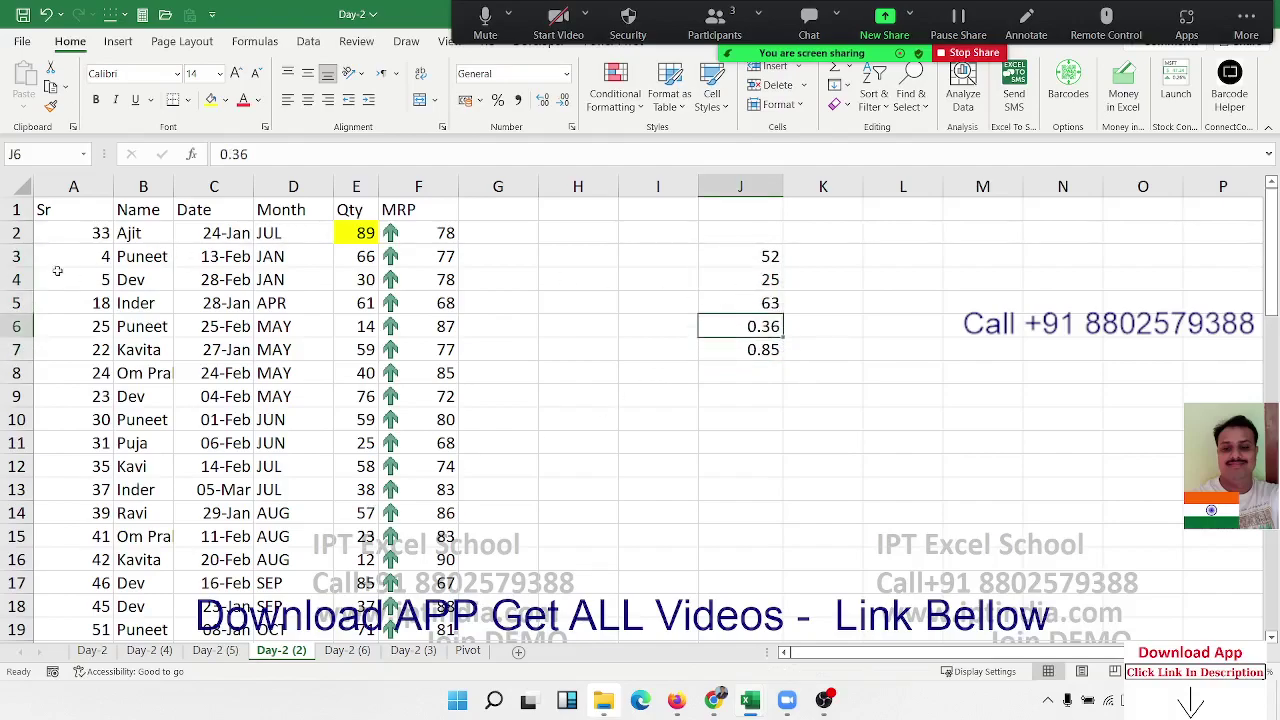
{"action": "left_click_drag", "start_coordinate": [16, 279], "coordinate": [17, 330]}
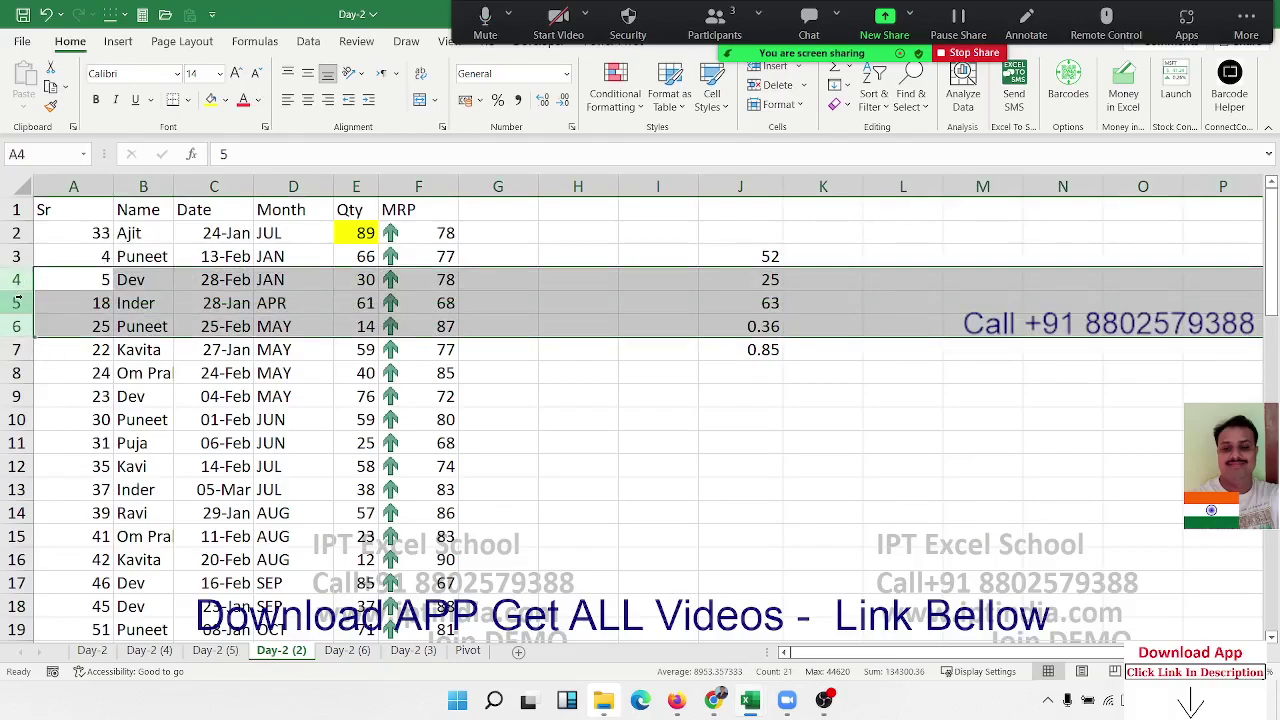
Hide rows 4 to 6.
{"action": "right_click", "coordinate": [17, 301]}
{"action": "left_click", "coordinate": [103, 583]}
{"action": "left_click", "coordinate": [812, 352]}
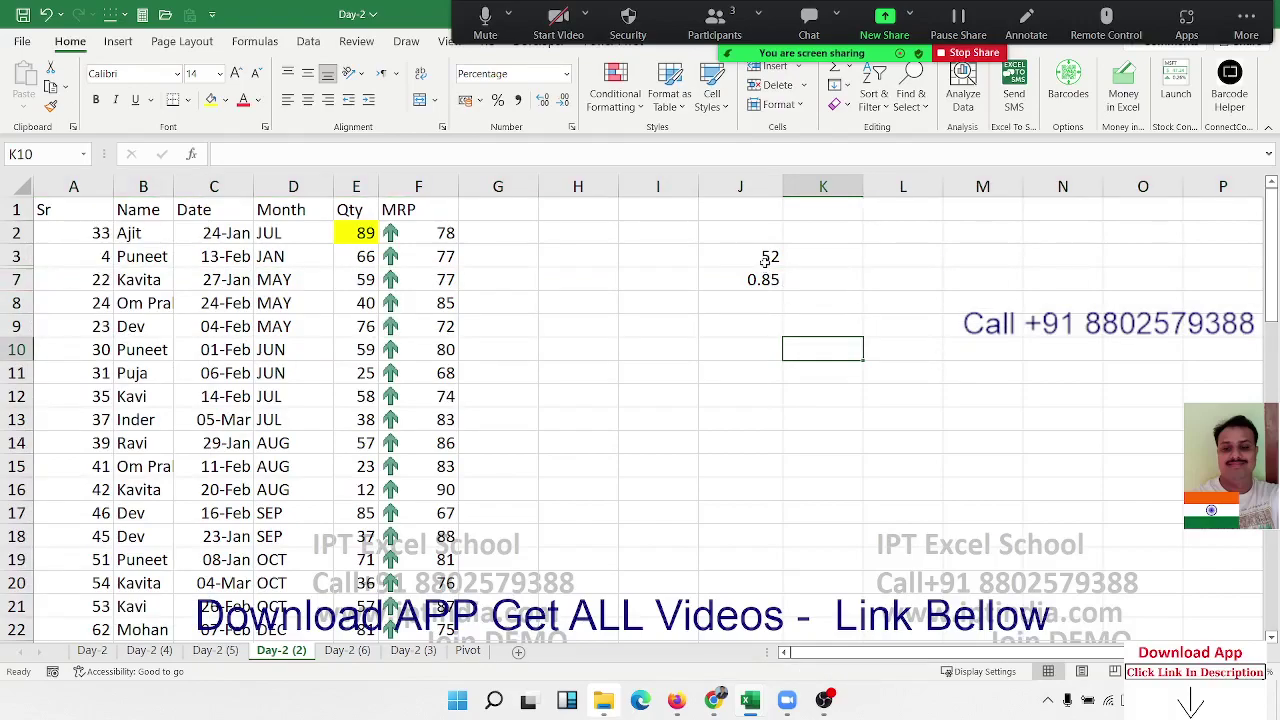
Paste J3:J7 at J12, then undo it because the hidden values came along.
{"action": "left_click_drag", "start_coordinate": [764, 260], "coordinate": [764, 283]}
{"action": "key", "text": "ctrl+c"}
{"action": "left_click", "coordinate": [733, 398]}
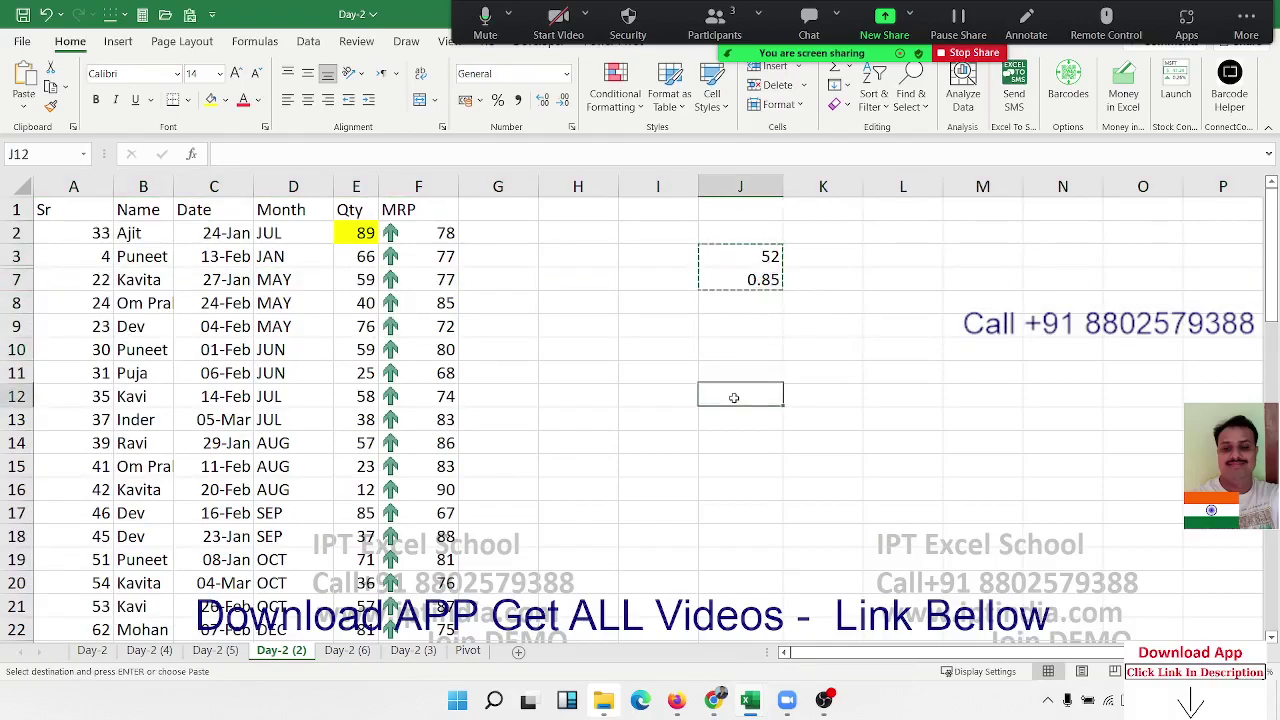
{"action": "key", "text": "ctrl+v"}
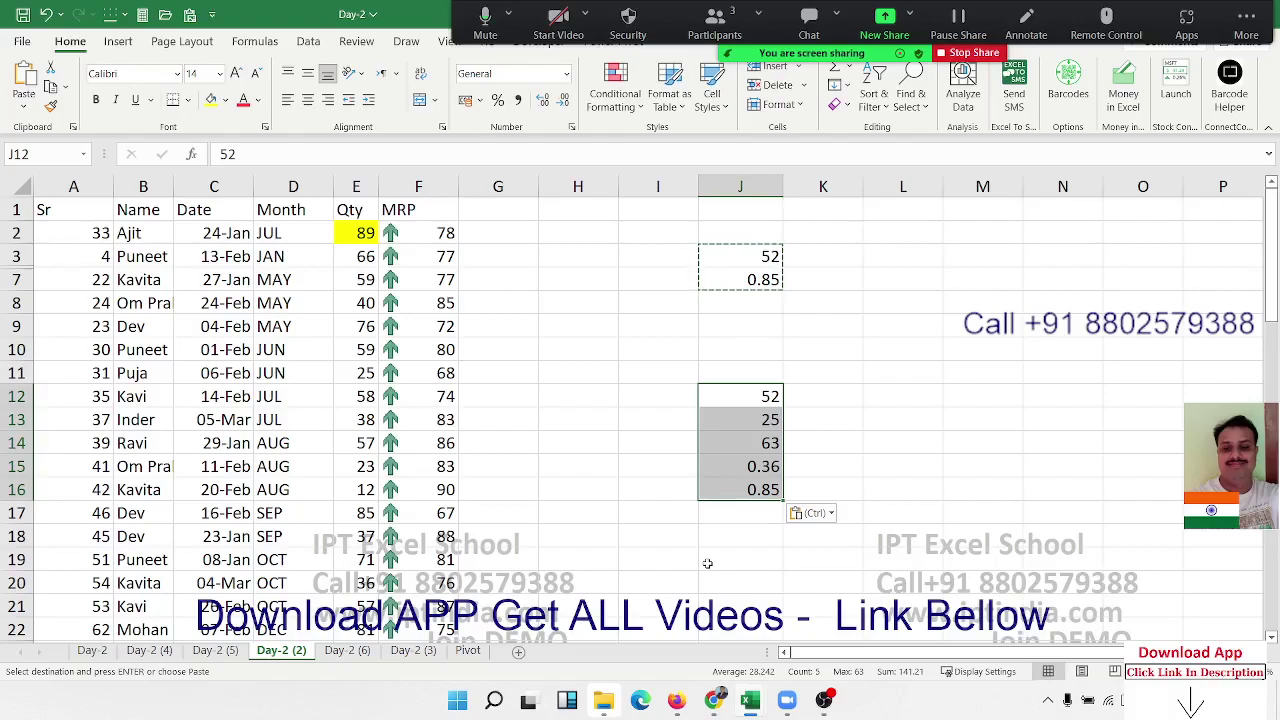
{"action": "key", "text": "ctrl+z"}
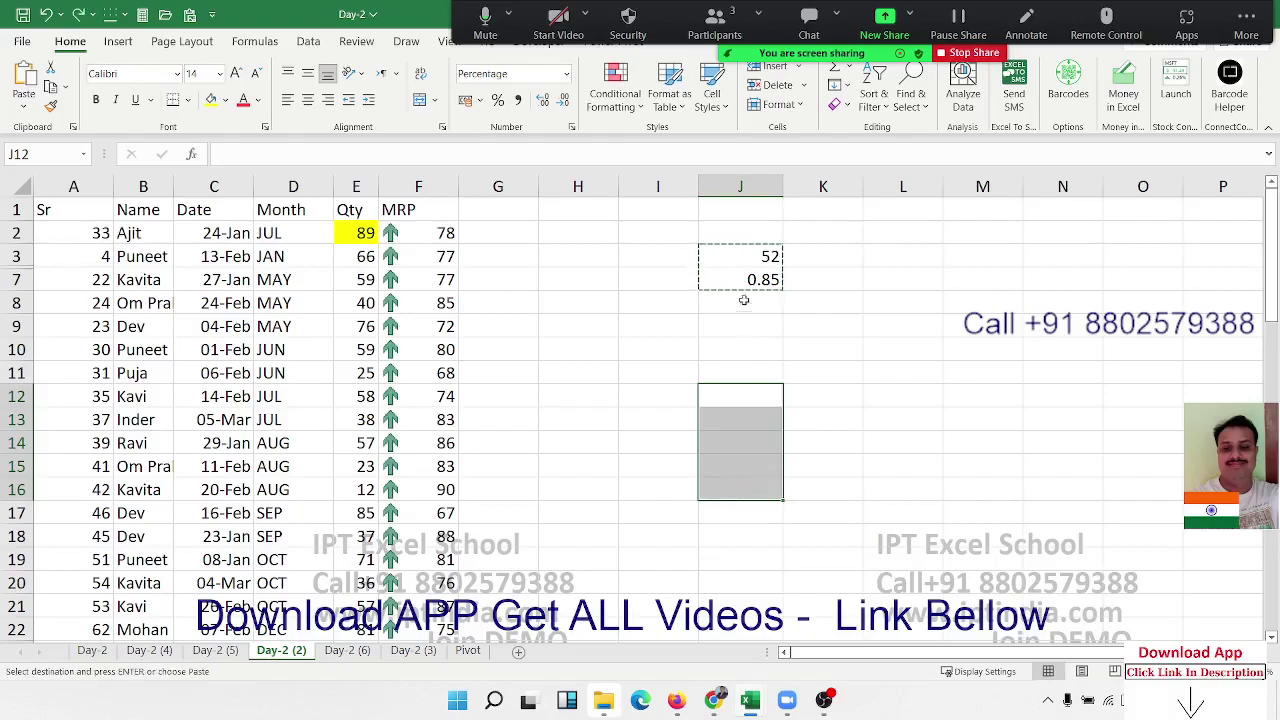
{"action": "key", "text": "Escape"}
{"action": "left_click_drag", "start_coordinate": [737, 256], "coordinate": [740, 280]}
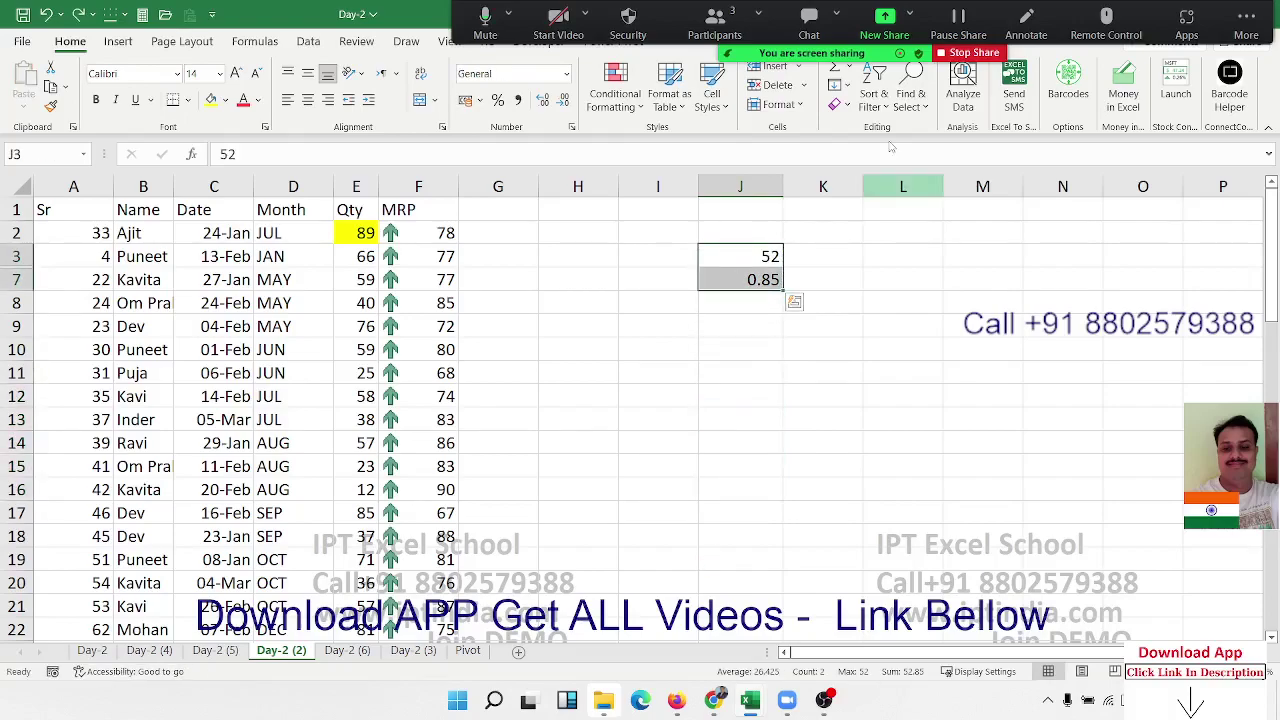
Select only the visible cells of J3:J7 with Go To Special.
{"action": "left_click", "coordinate": [908, 100]}
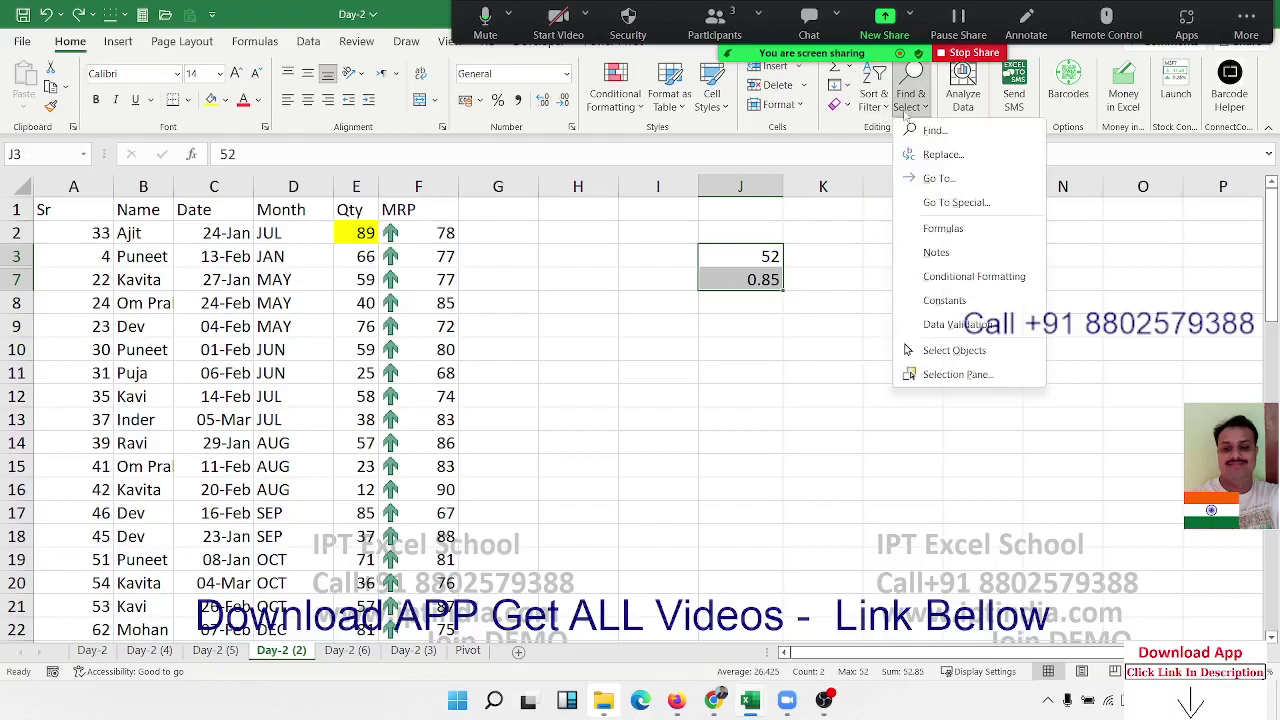
{"action": "left_click", "coordinate": [957, 203]}
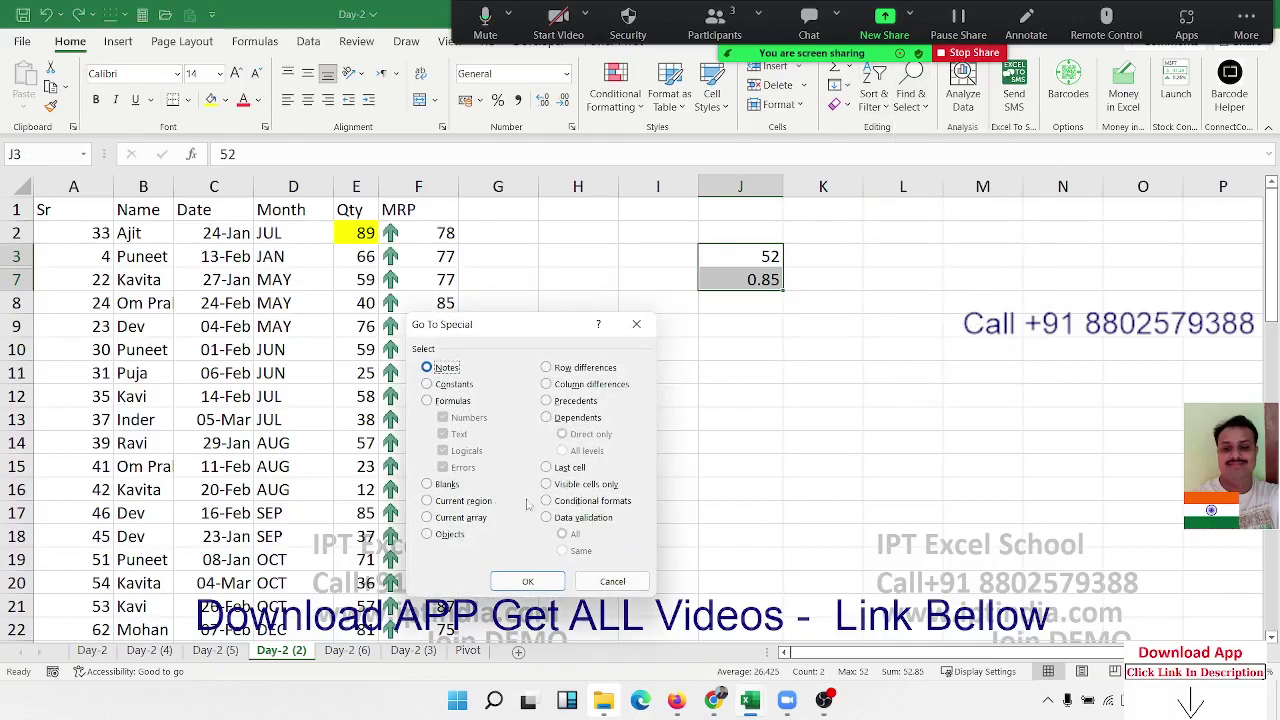
{"action": "left_click", "coordinate": [558, 487]}
{"action": "left_click", "coordinate": [530, 582]}
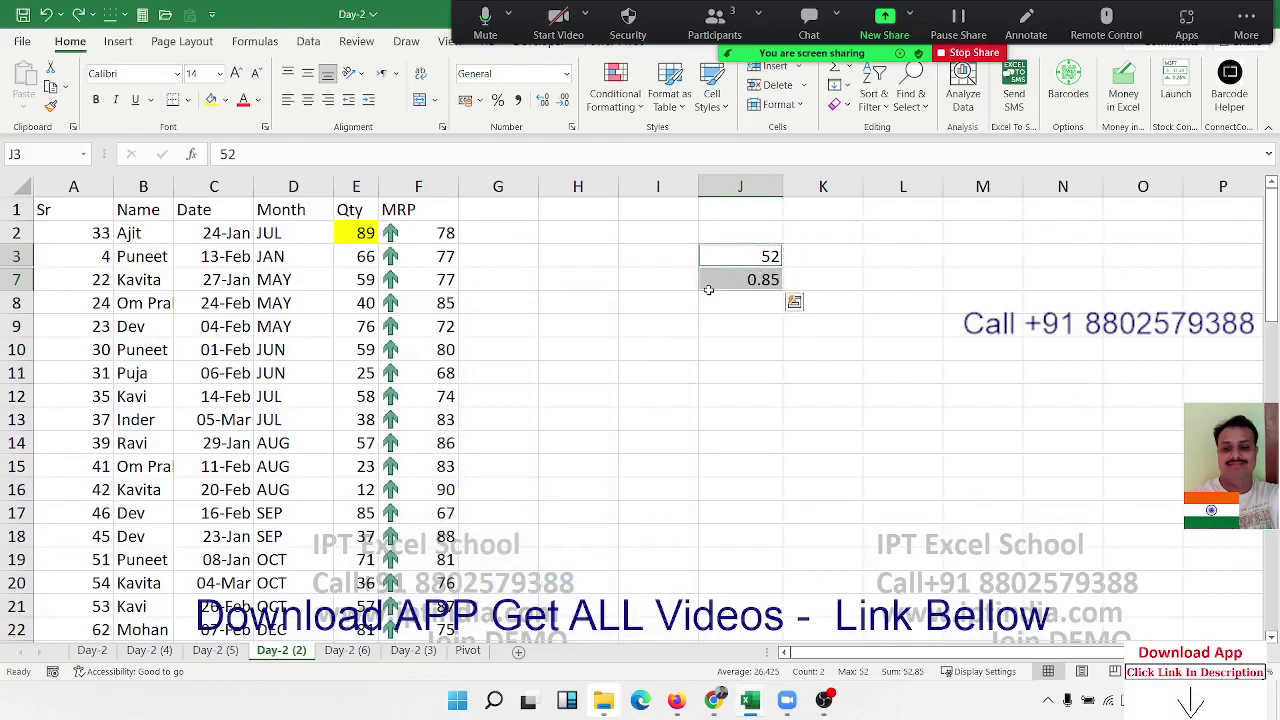
Copy the visible 52 and 0.85 into J9:J10, then select rows 3 to 8.
{"action": "key", "text": "ctrl+c"}
{"action": "left_click", "coordinate": [715, 330]}
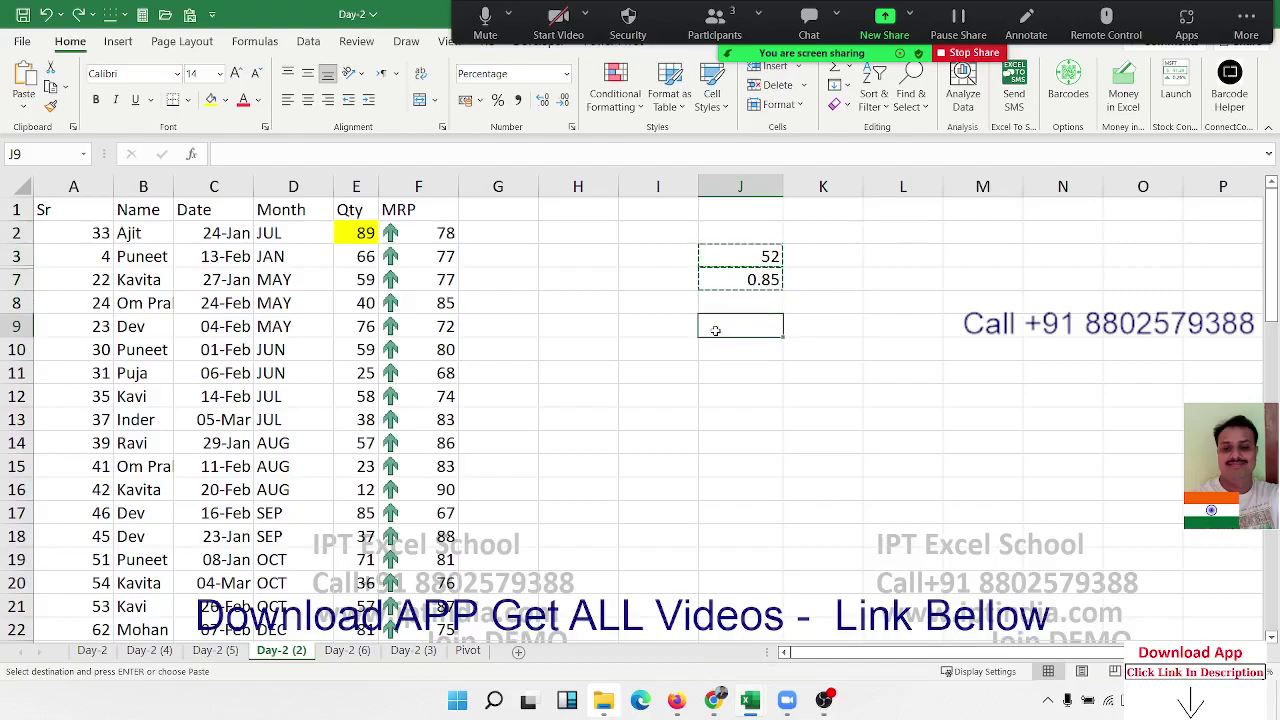
{"action": "key", "text": "ctrl+v"}
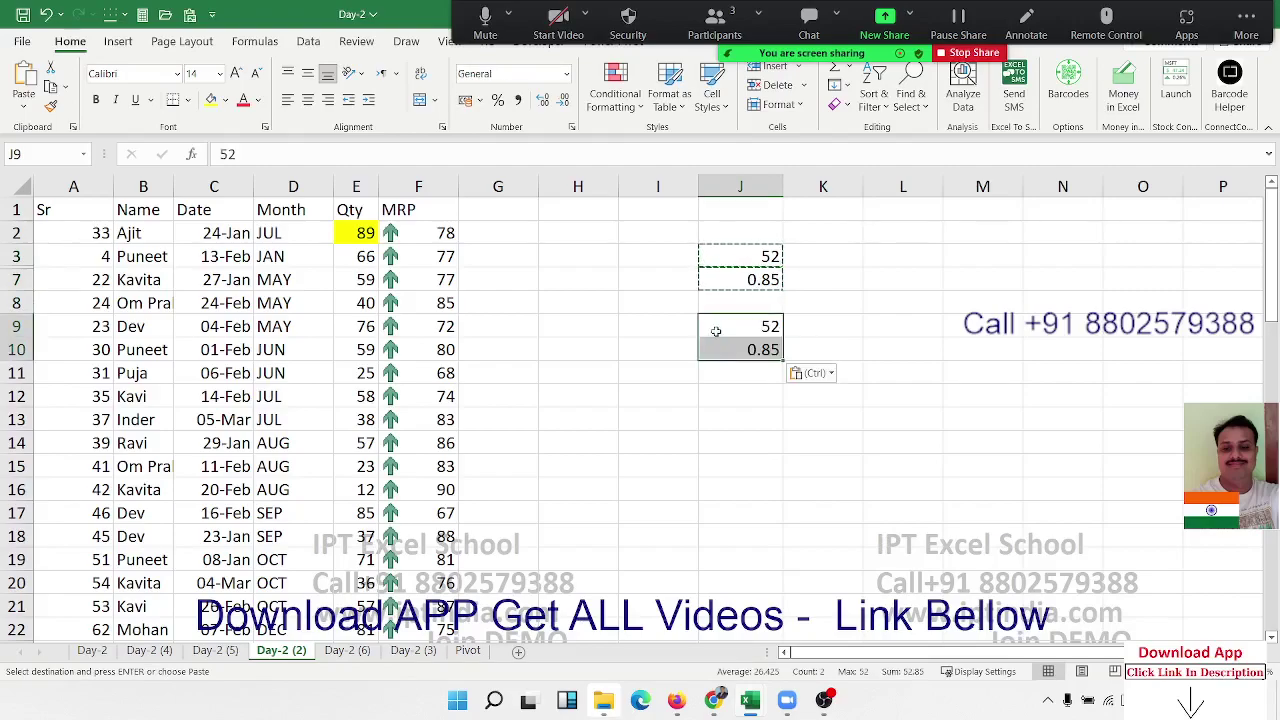
{"action": "key", "text": "Escape"}
{"action": "left_click", "coordinate": [718, 258]}
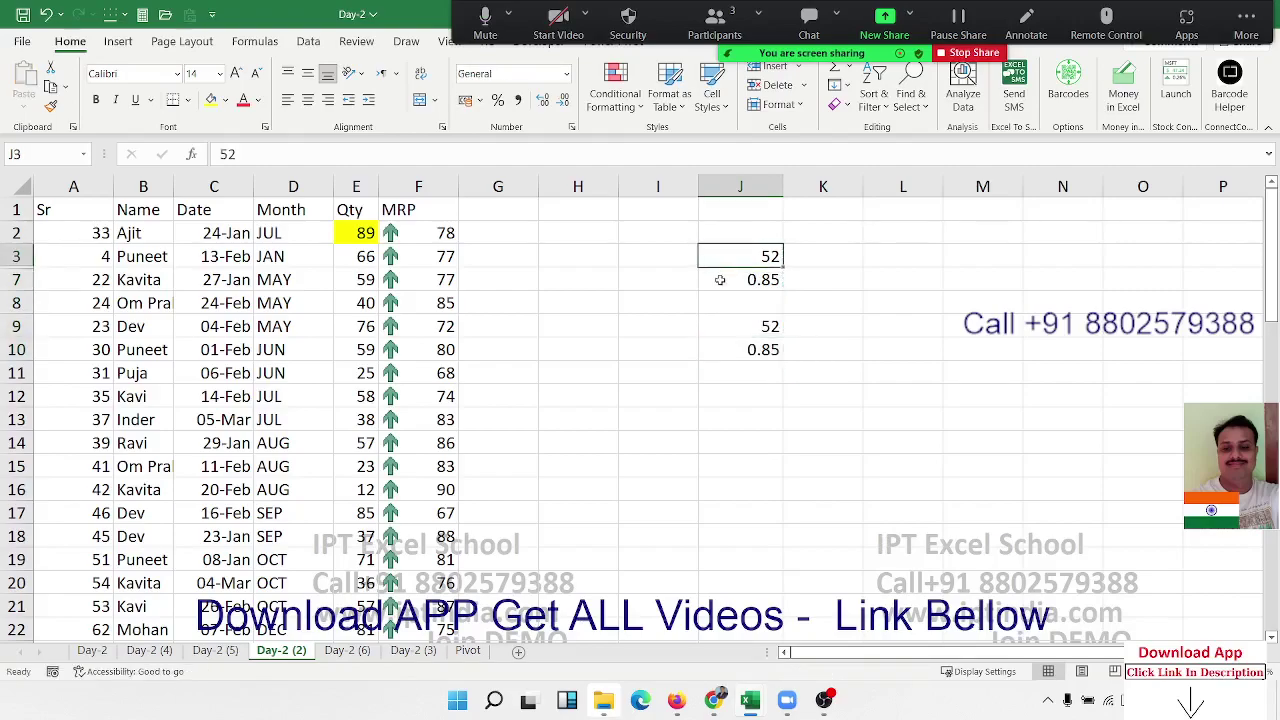
{"action": "left_click_drag", "start_coordinate": [719, 280], "coordinate": [720, 326]}
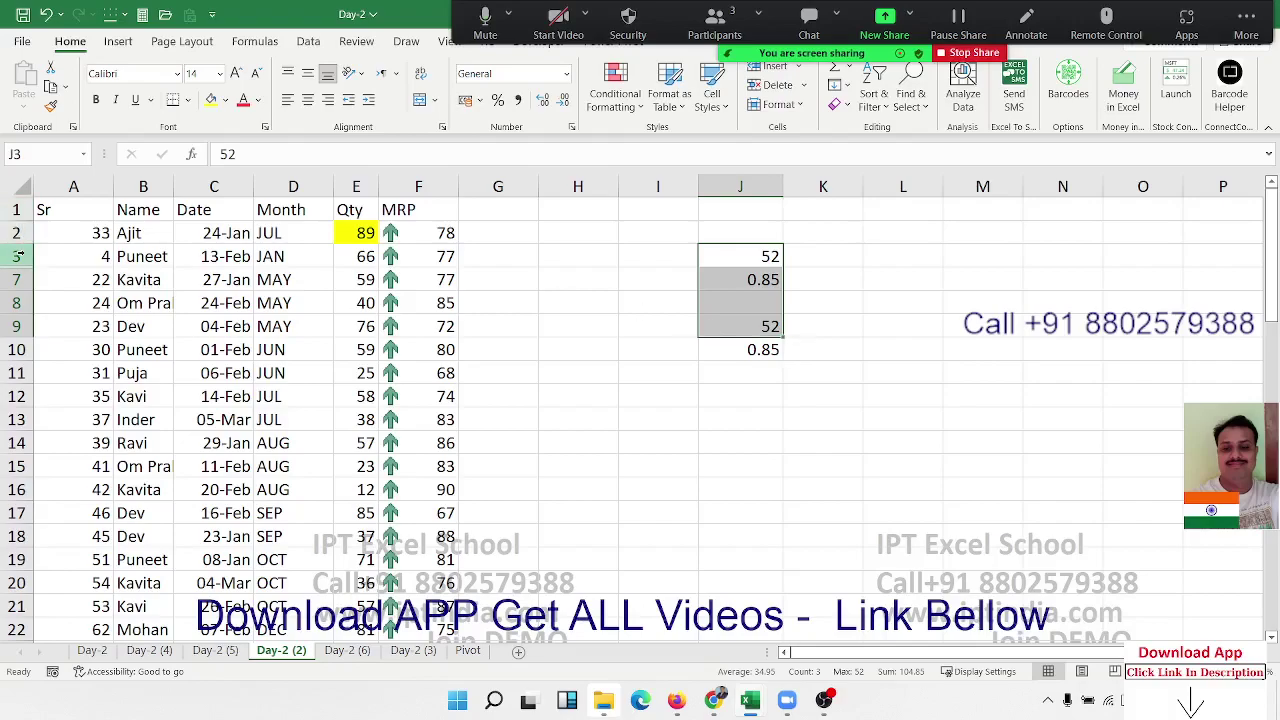
{"action": "left_click_drag", "start_coordinate": [18, 256], "coordinate": [17, 303]}
Unhide rows 4 to 6 and switch to the Pivot sheet.
{"action": "right_click", "coordinate": [17, 303]}
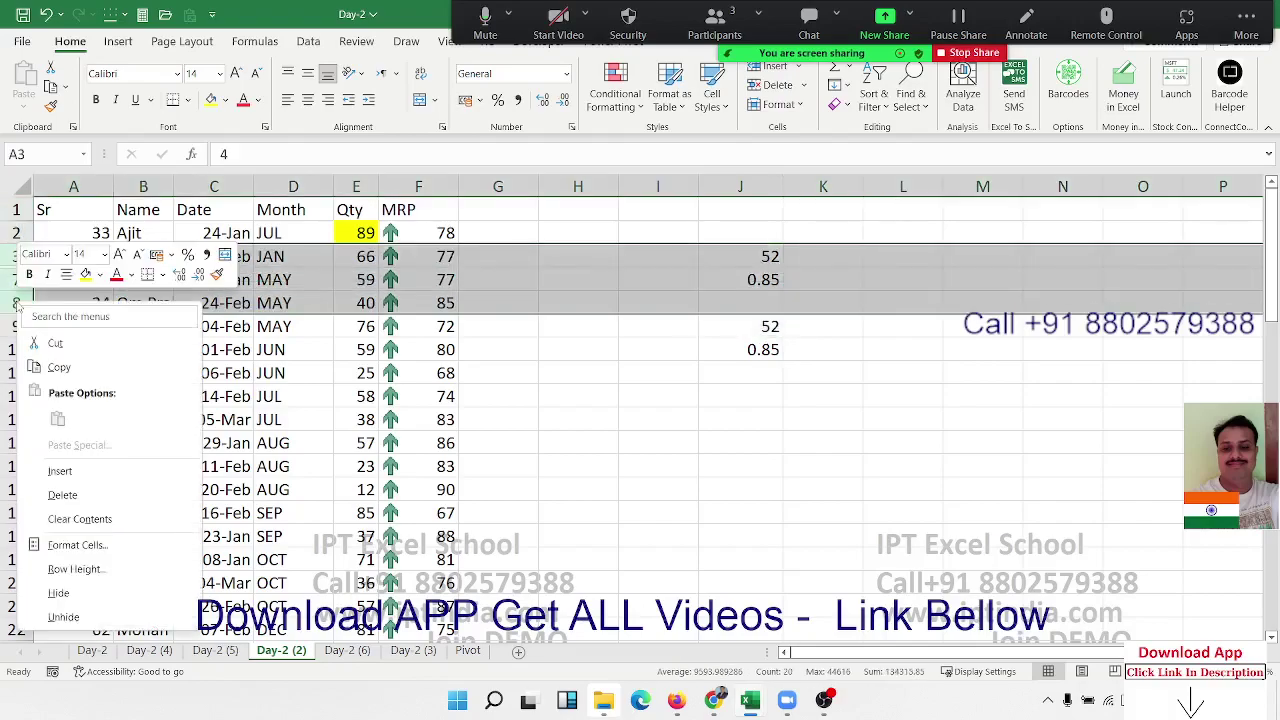
{"action": "left_click", "coordinate": [50, 614]}
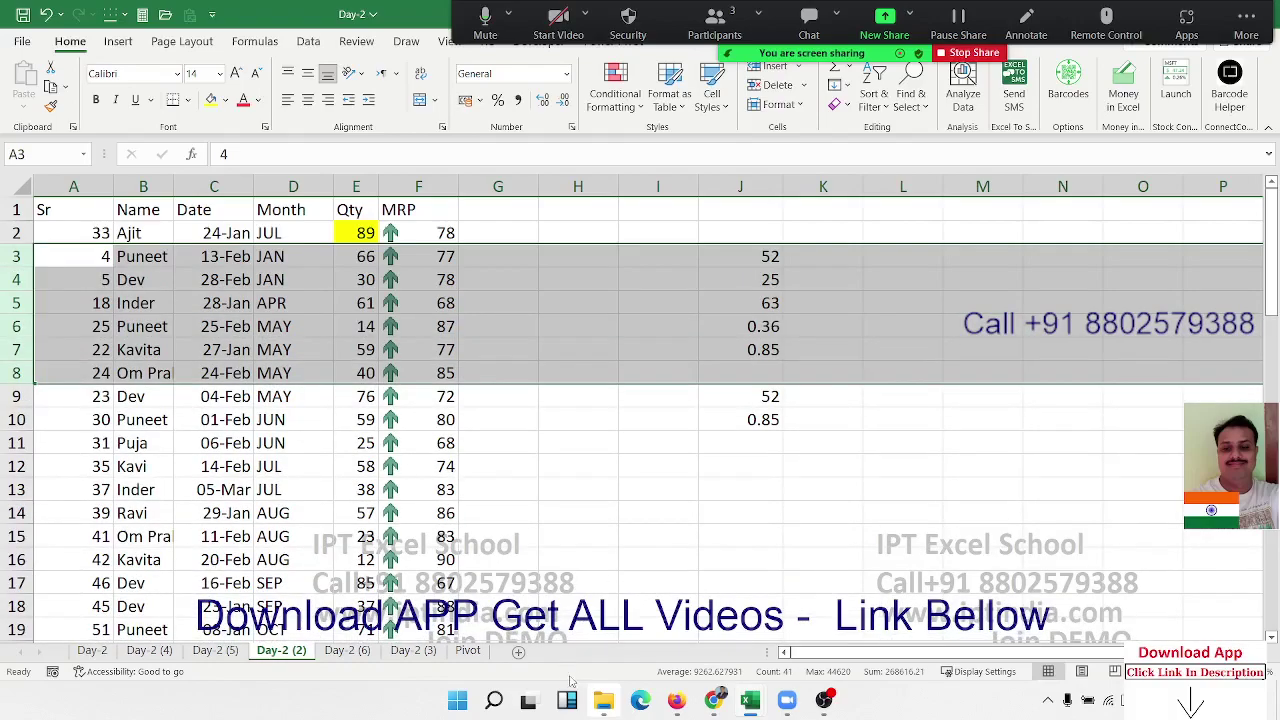
{"action": "left_click", "coordinate": [462, 652]}
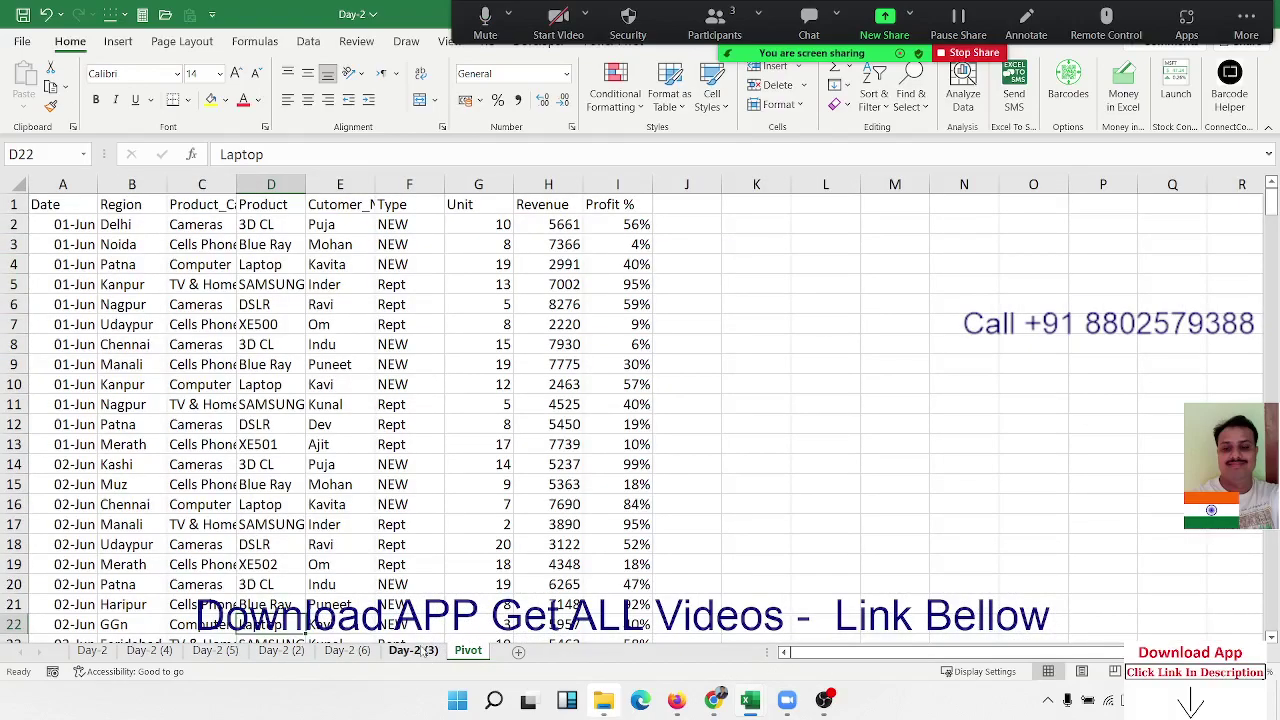
Duplicate the Day-2 (3) sheet as a new Day-2 (7) sheet.
{"action": "left_click", "coordinate": [426, 650]}
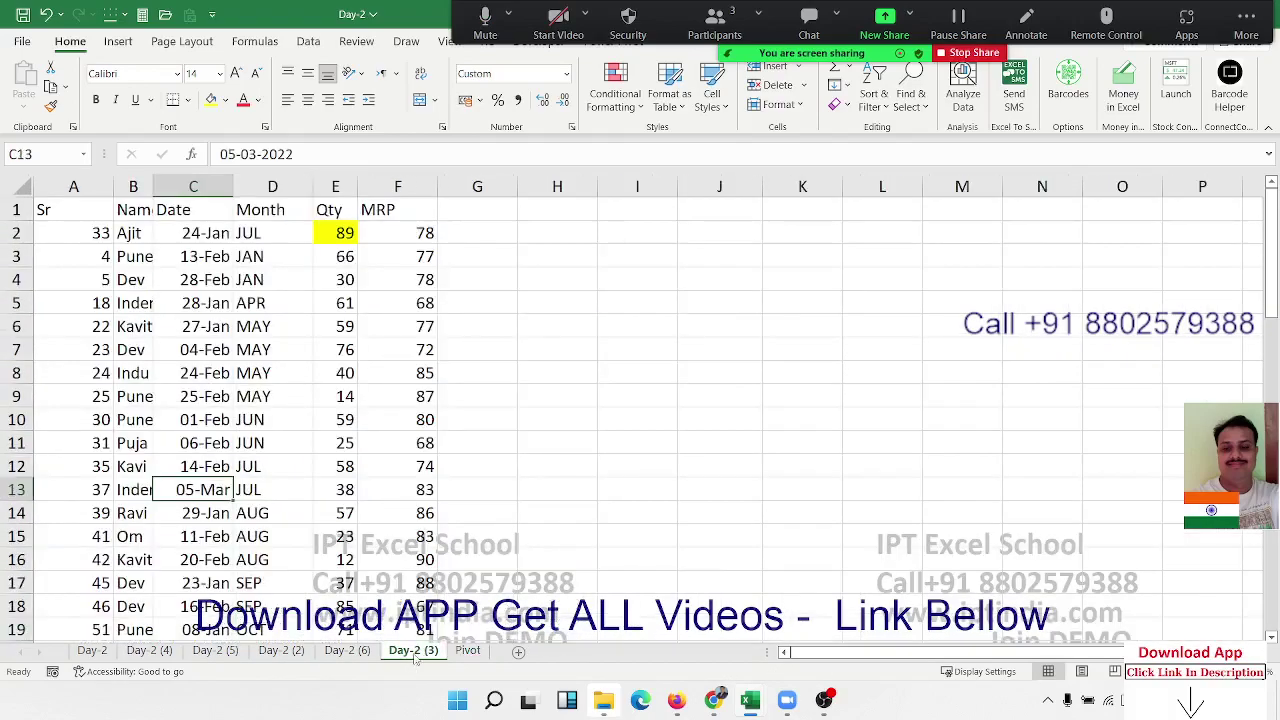
{"action": "left_click_drag", "start_coordinate": [521, 632], "coordinate": [525, 645]}
{"action": "left_click", "coordinate": [468, 651]}
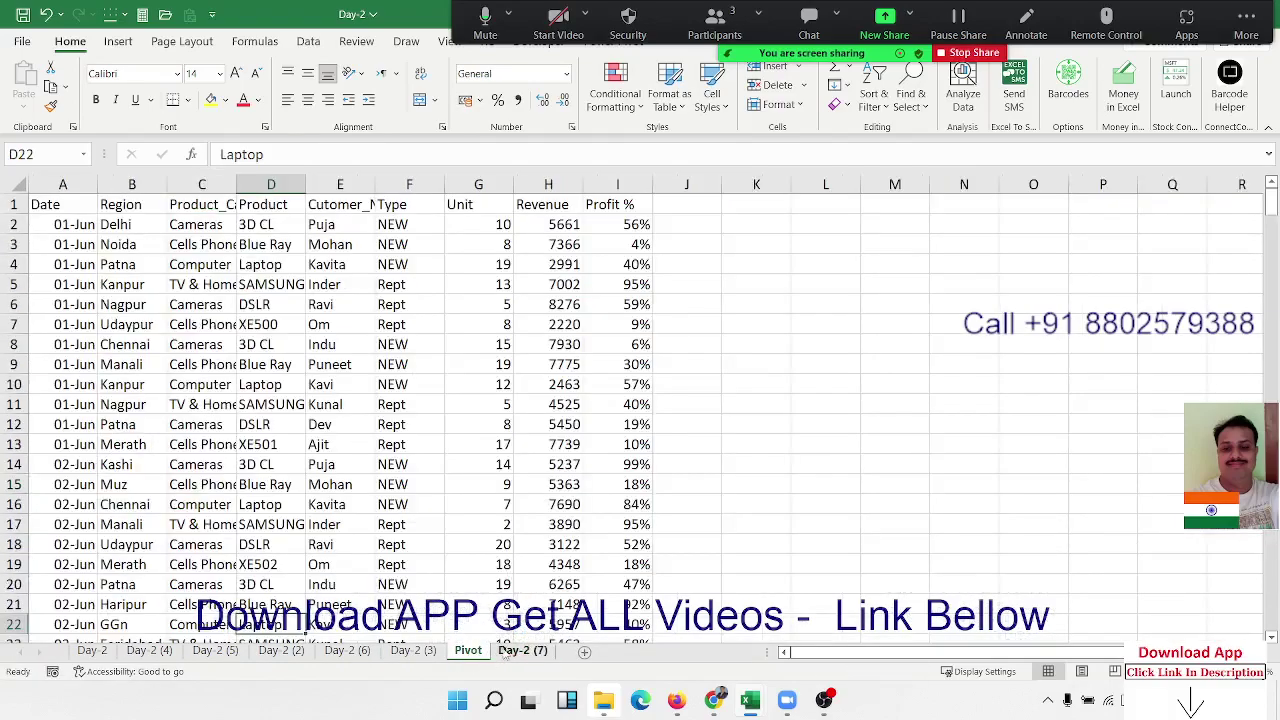
{"action": "left_click", "coordinate": [515, 651]}
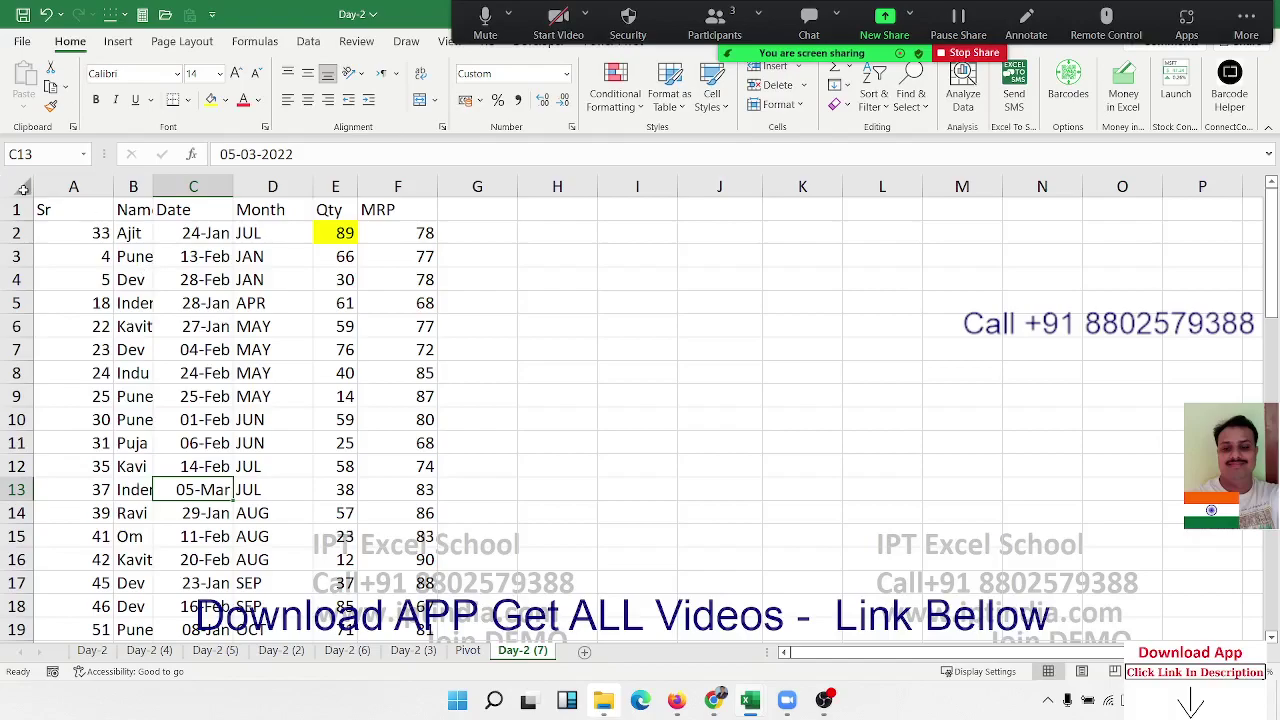
Clear all contents from Day-2 (7), then go to the Pivot sheet.
{"action": "left_click", "coordinate": [22, 188]}
{"action": "key", "text": "Delete"}
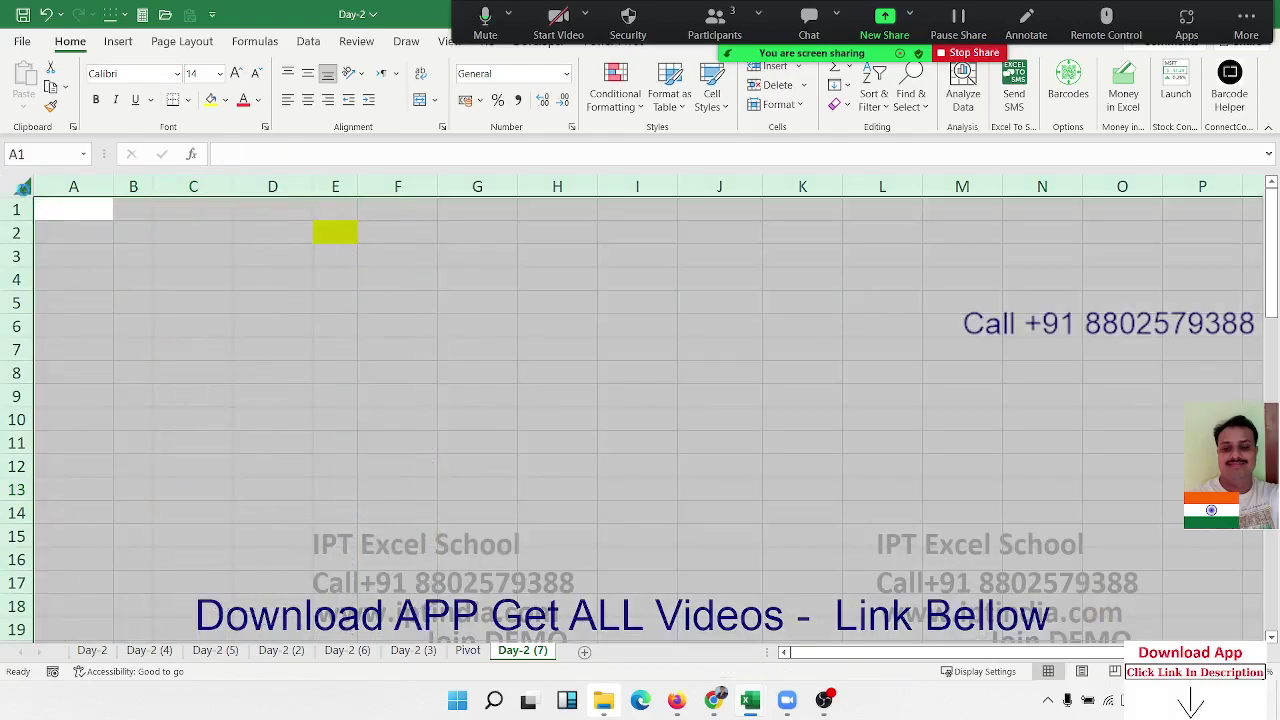
{"action": "key", "text": "ctrl+minus"}
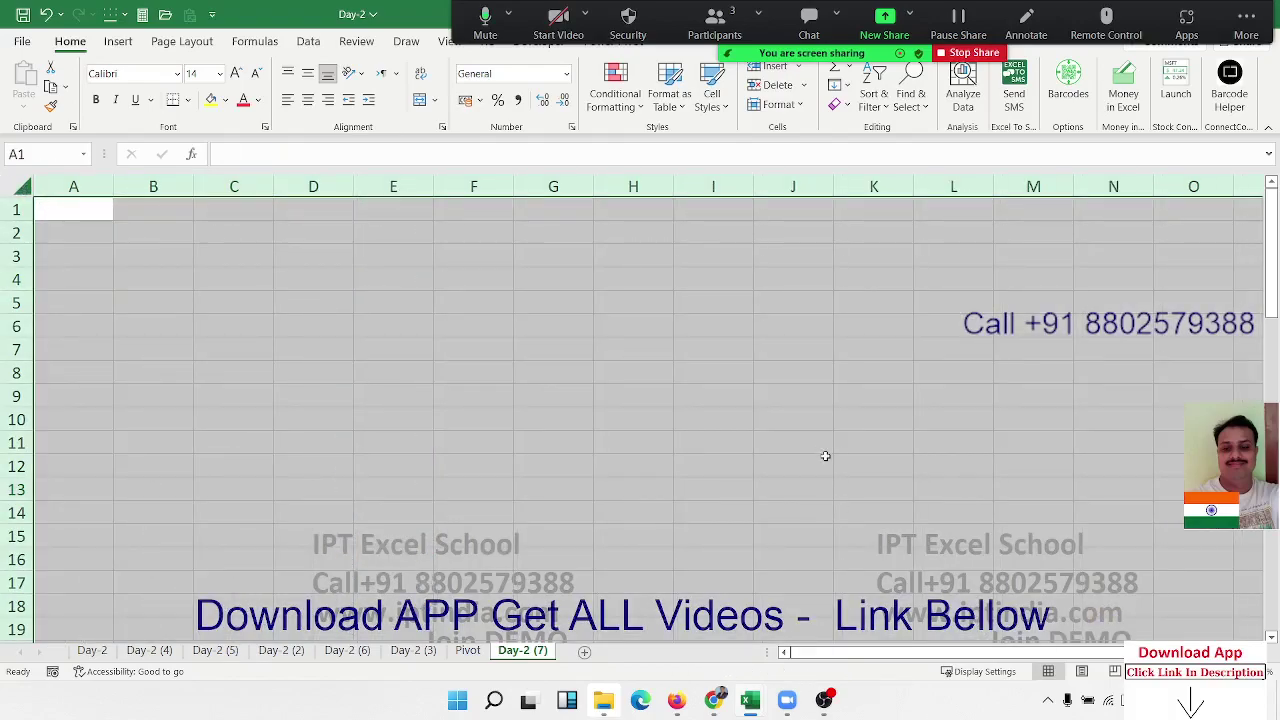
{"action": "left_click_drag", "start_coordinate": [826, 462], "coordinate": [826, 444]}
{"action": "left_click", "coordinate": [461, 650]}
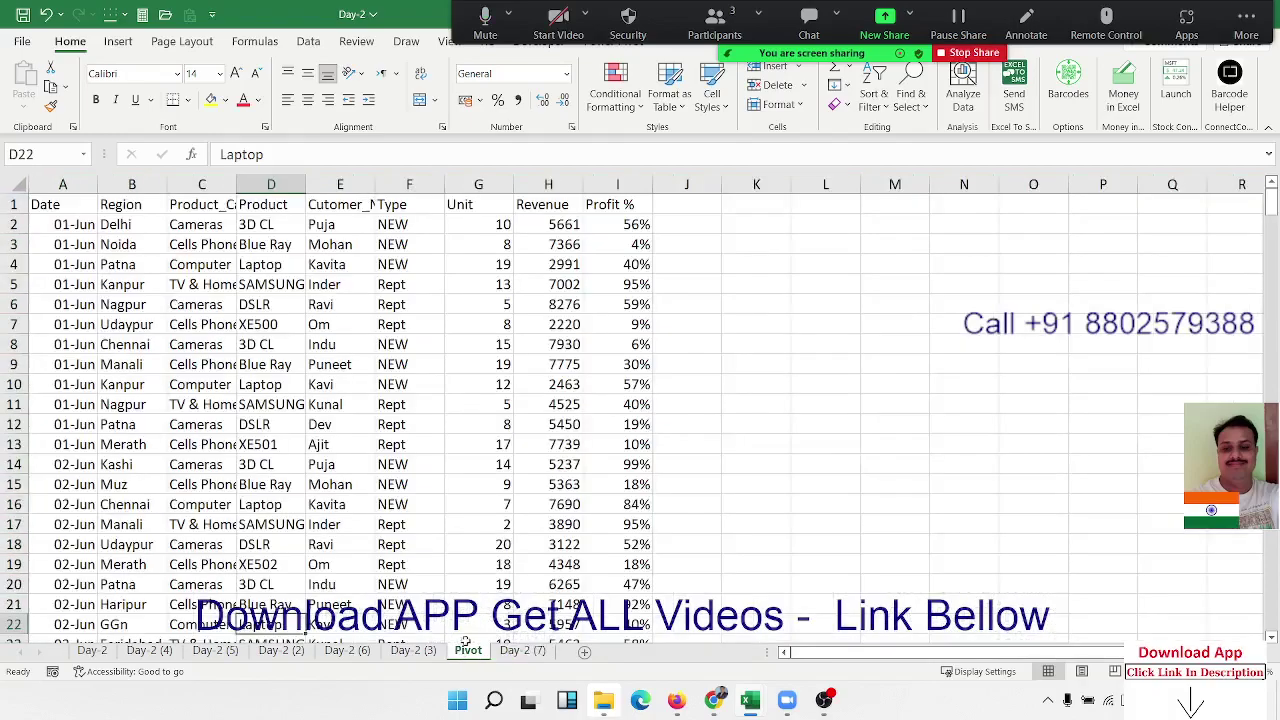
Check how far the Revenue data runs, returning to the Date header in A1.
{"action": "left_click", "coordinate": [165, 241]}
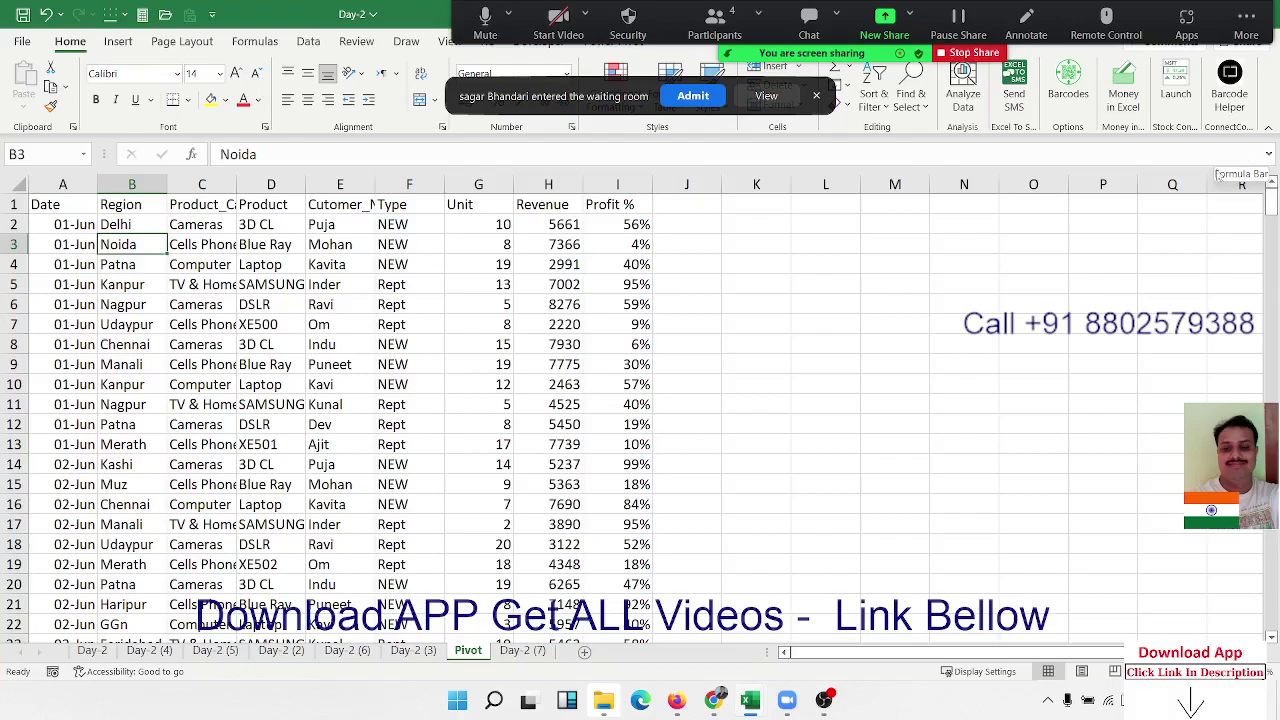
{"action": "left_click", "coordinate": [819, 94]}
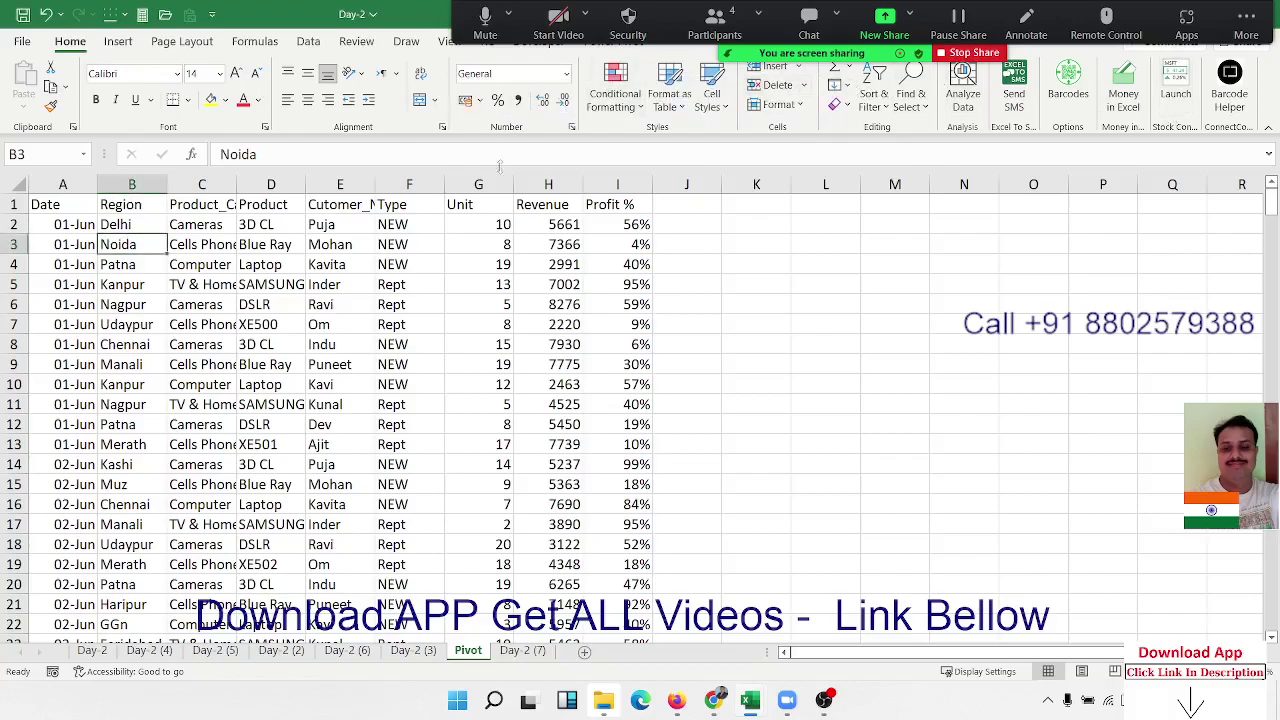
{"action": "left_click", "coordinate": [522, 228]}
{"action": "key", "text": "ctrl+Down"}
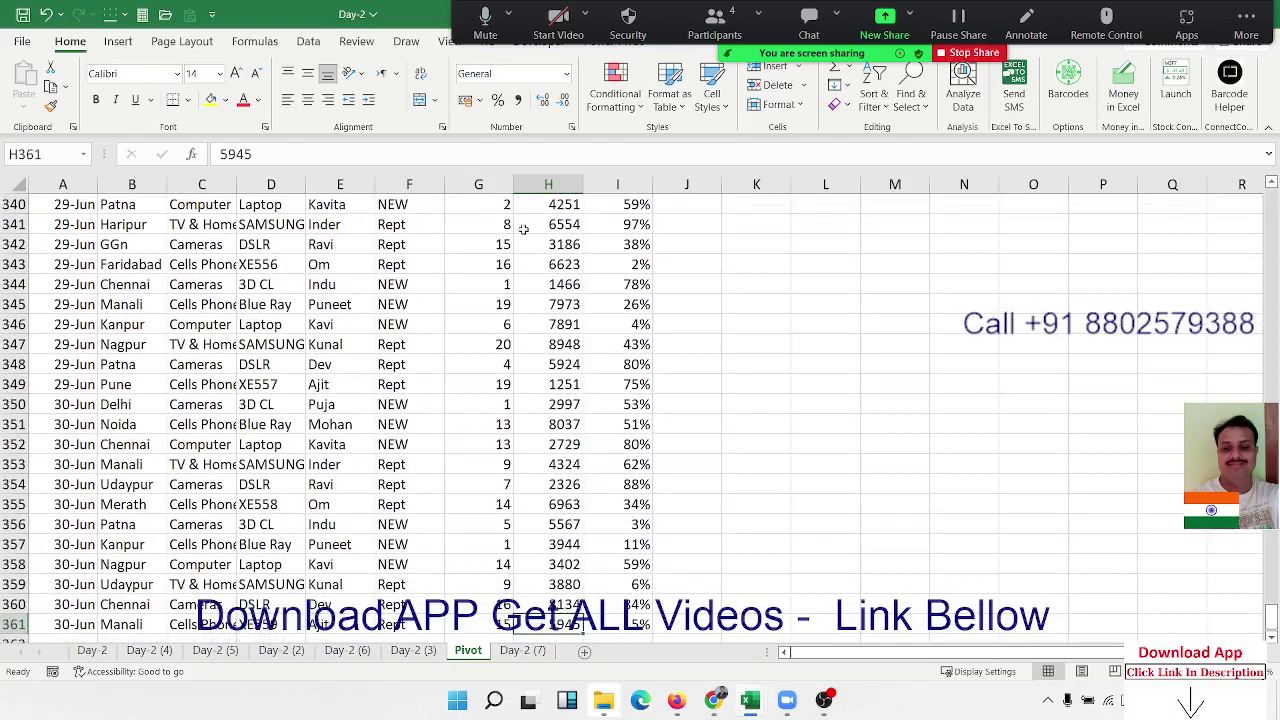
{"action": "key", "text": "ctrl+Up"}
{"action": "key", "text": "ctrl+Left"}
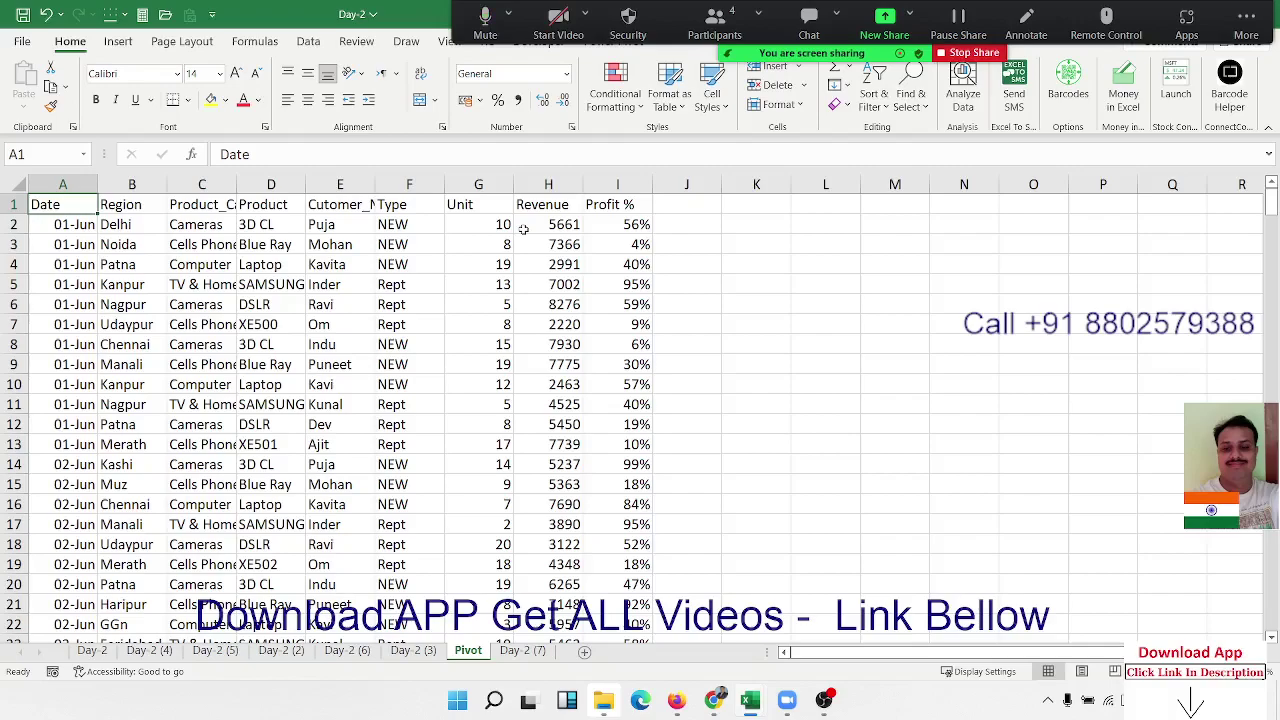
Select the full data range A1:I361 on the Pivot sheet.
{"action": "key", "text": "ctrl+shift+Right"}
{"action": "key", "text": "ctrl+shift+Down"}
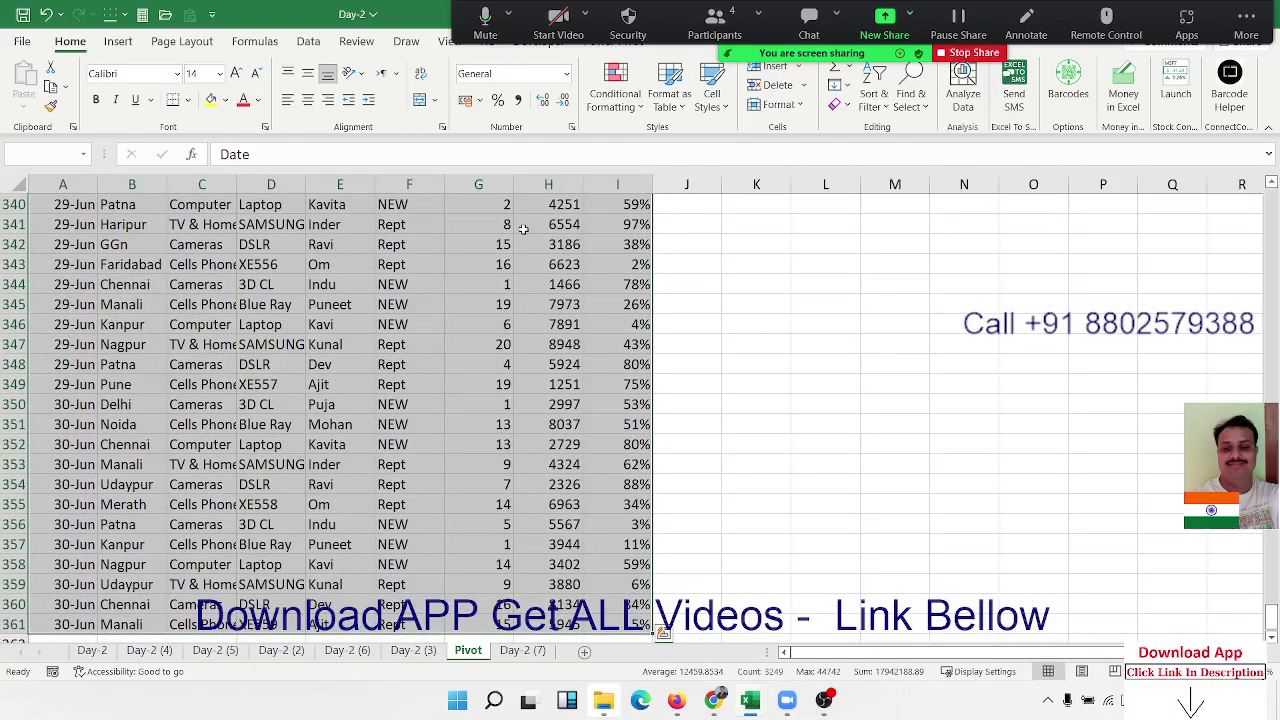
{"action": "key", "text": "ctrl+shift+Up"}
{"action": "key", "text": "ctrl+shift+Down"}
{"action": "left_click", "coordinate": [118, 41]}
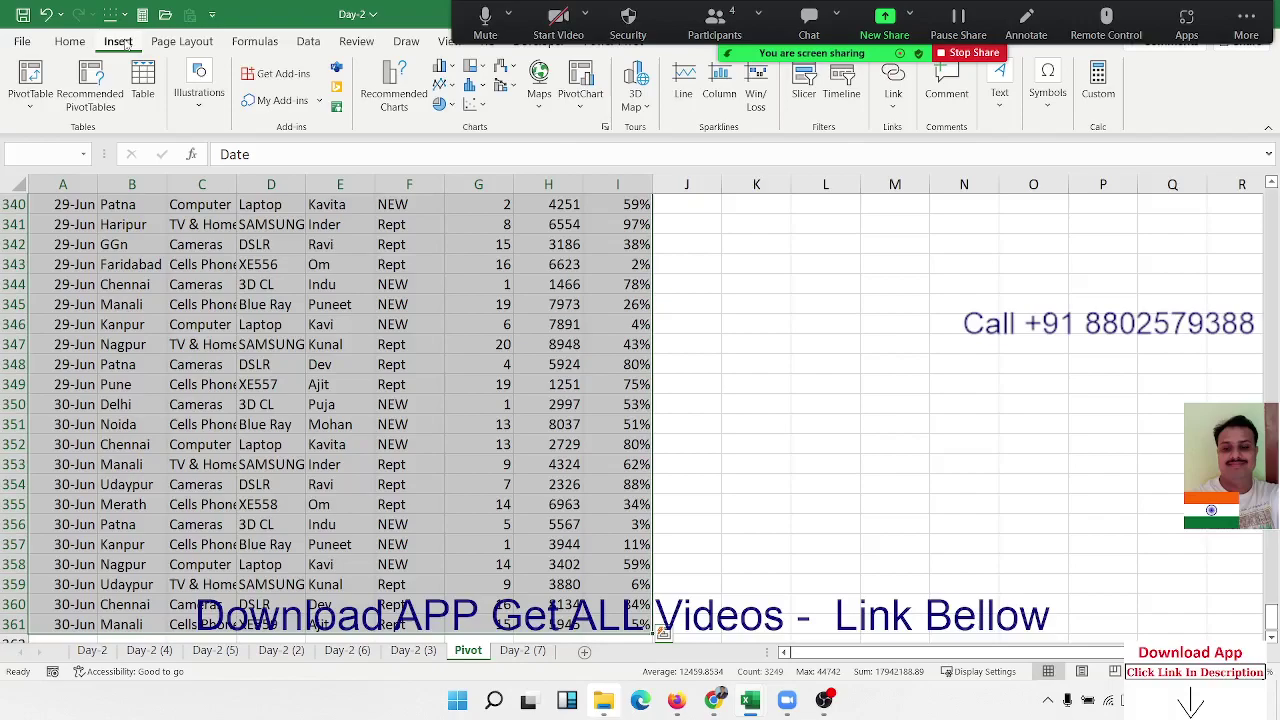
Admit the waiting attendee, close the participants list, and reselect the data.
{"action": "left_click", "coordinate": [714, 25]}
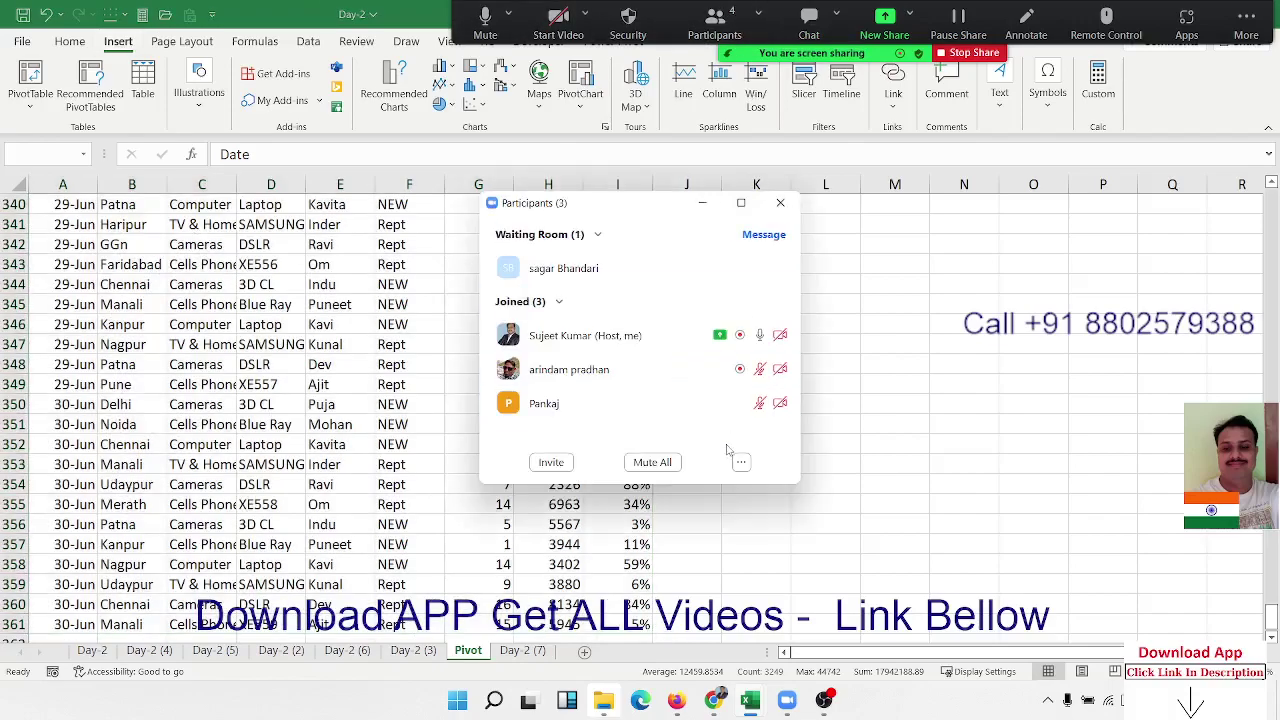
{"action": "left_click", "coordinate": [705, 268]}
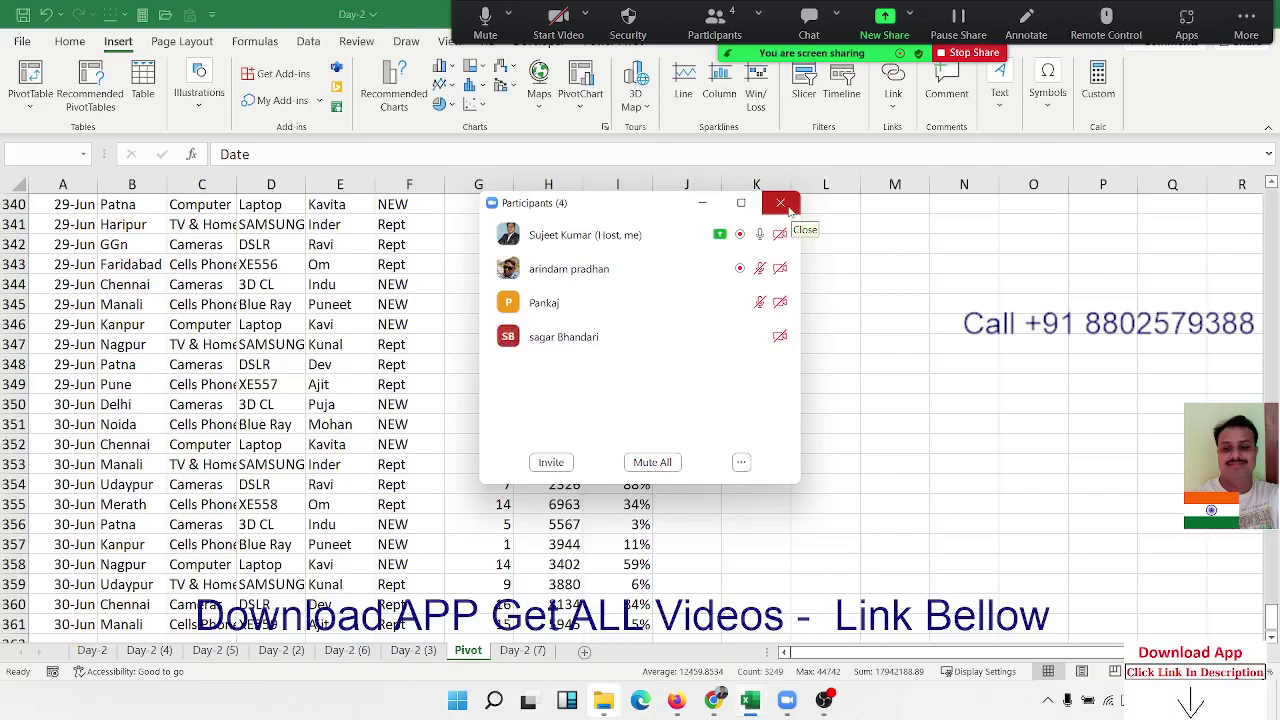
{"action": "left_click", "coordinate": [780, 203]}
{"action": "key", "text": "ctrl+a"}
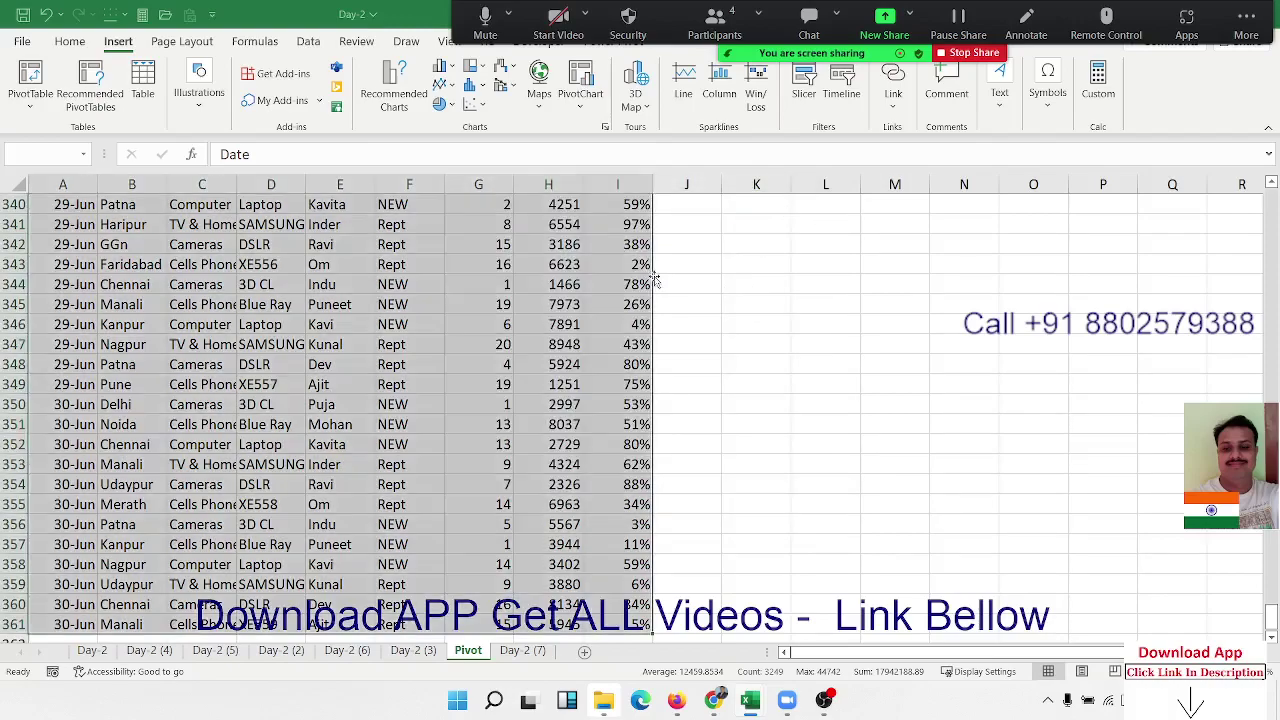
Insert PivotTable1 from Pivot!$A$1:$I$361 at cell A1 of Day-2 (7), then return to Pivot.
{"action": "left_click", "coordinate": [32, 85]}
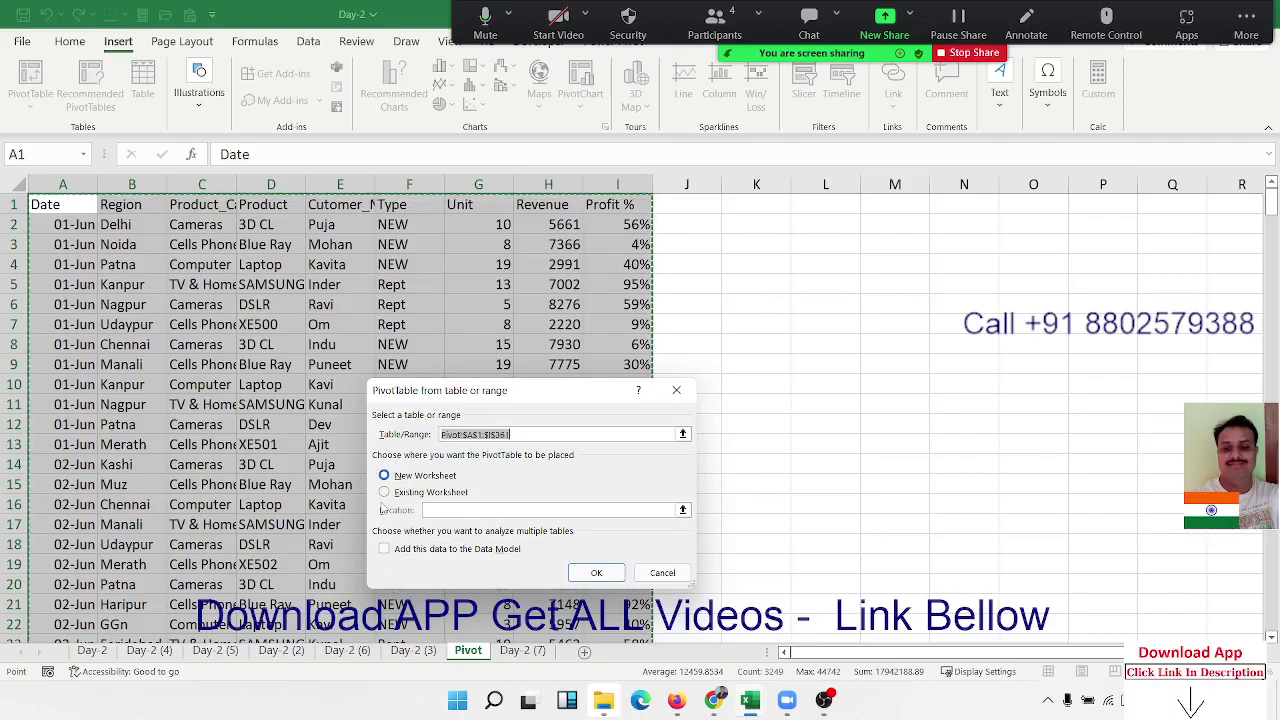
{"action": "left_click", "coordinate": [384, 493]}
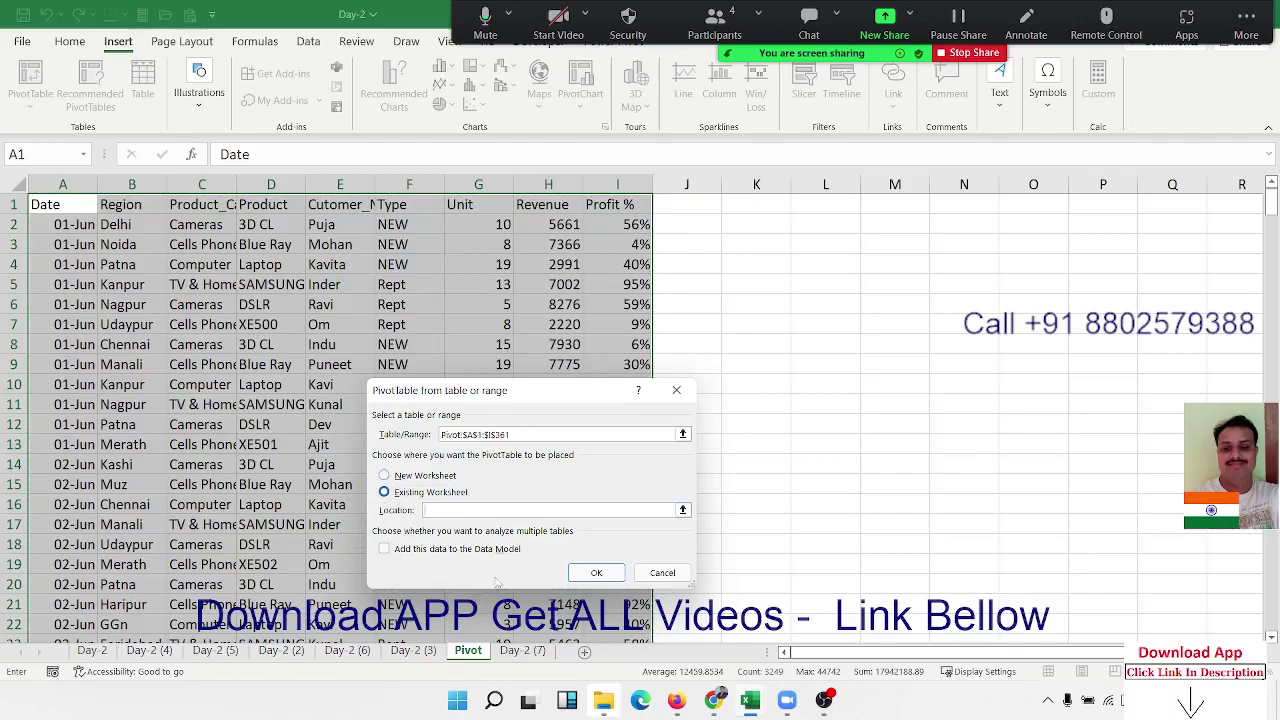
{"action": "left_click", "coordinate": [506, 651]}
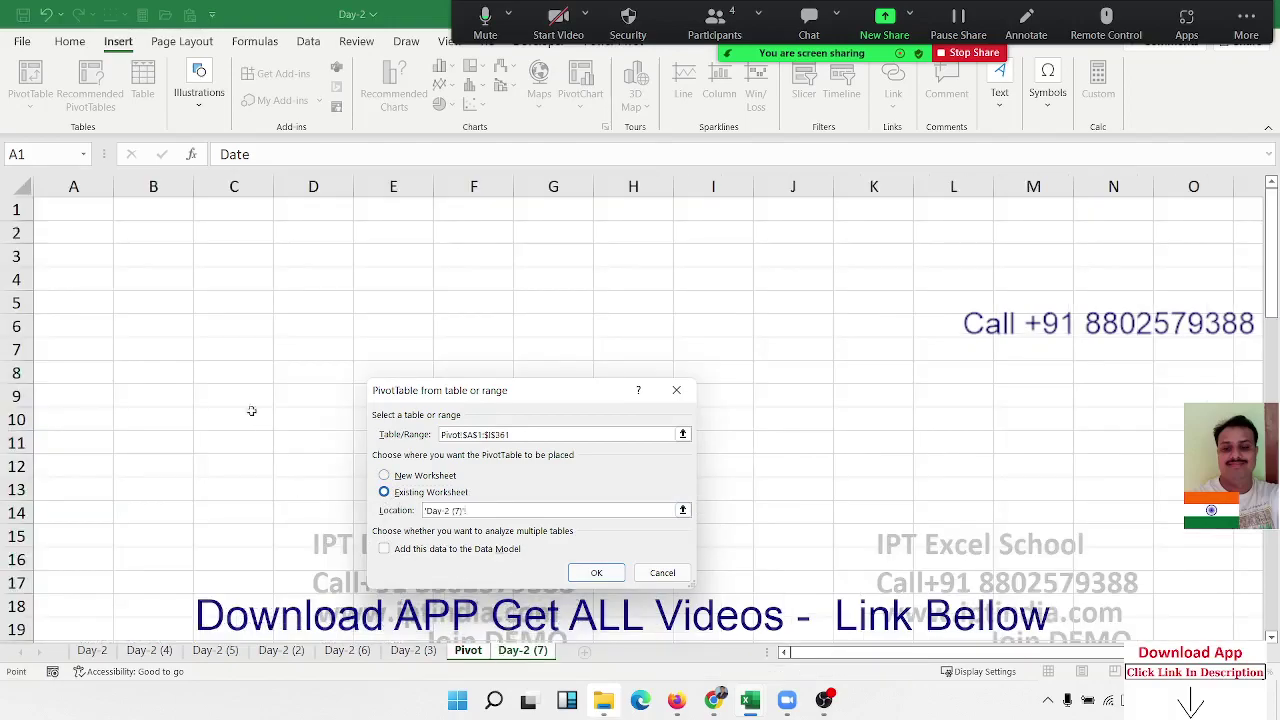
{"action": "left_click", "coordinate": [83, 210]}
{"action": "left_click", "coordinate": [581, 566]}
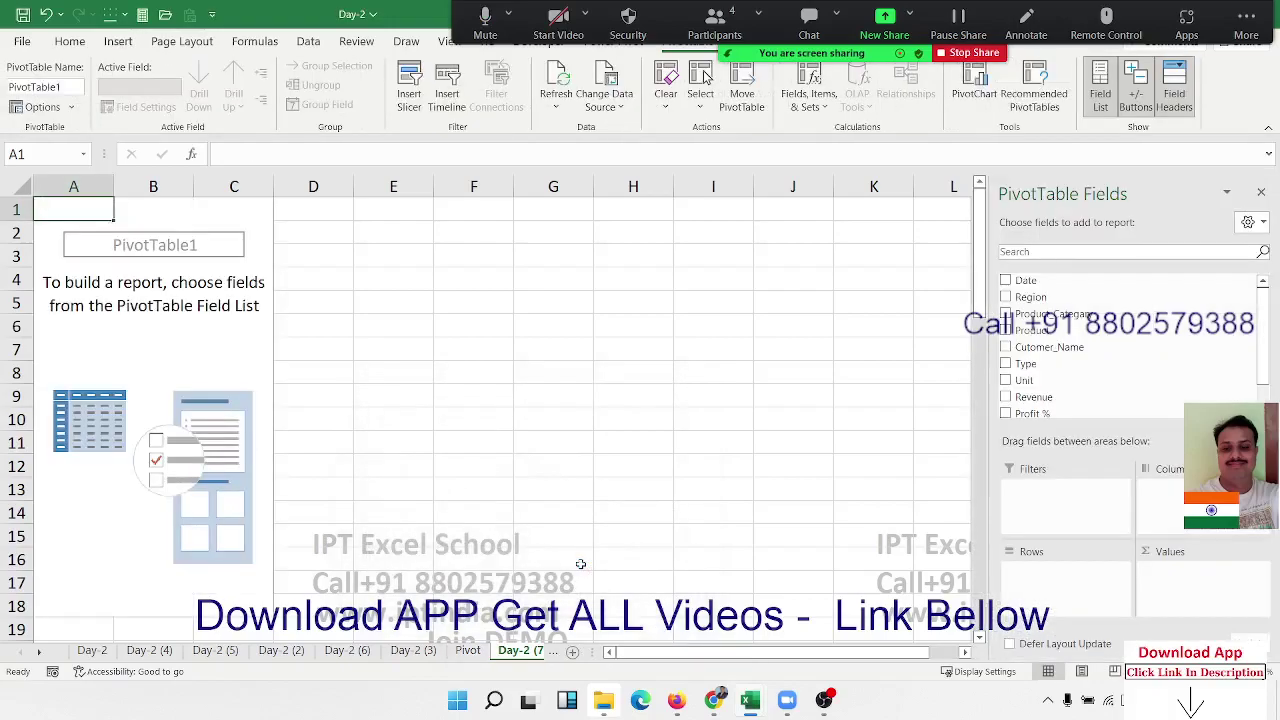
{"action": "left_click", "coordinate": [467, 650]}
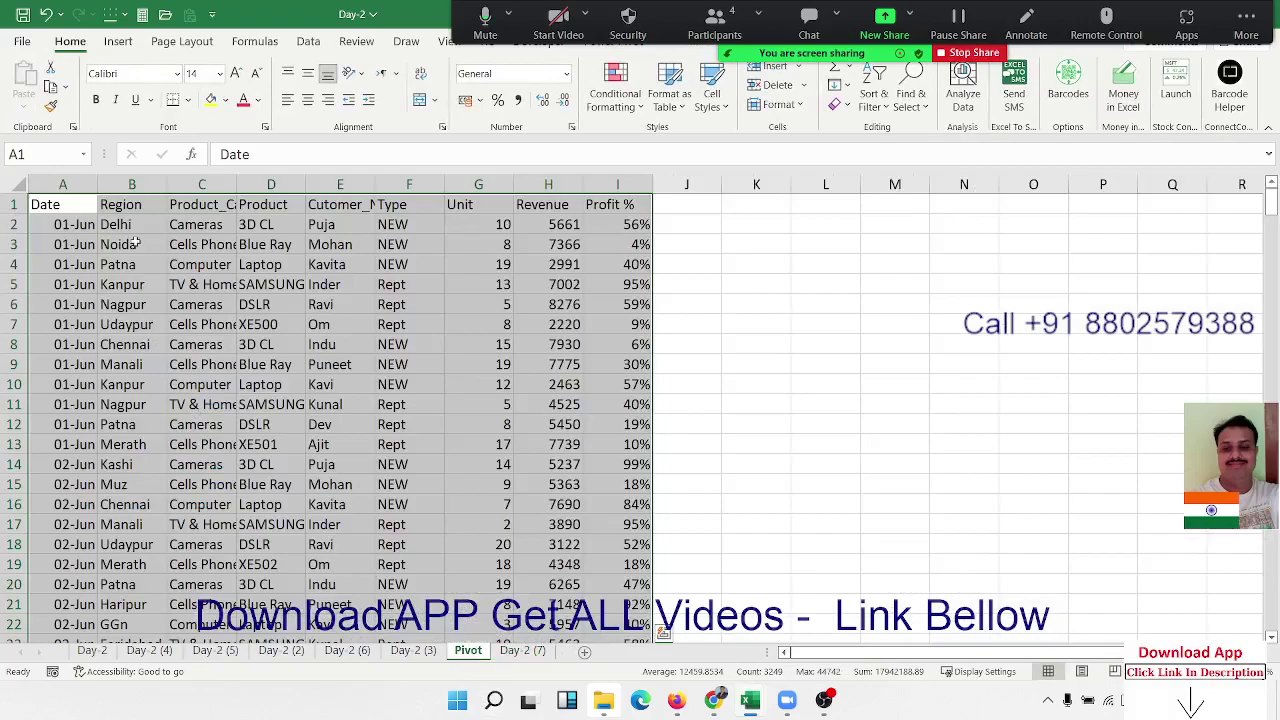
{"action": "mouse_move", "coordinate": [70, 204]}
{"action": "left_mouse_down"}
{"action": "mouse_move", "coordinate": [296, 218]}
{"action": "mouse_move", "coordinate": [595, 194]}
{"action": "left_mouse_up"}
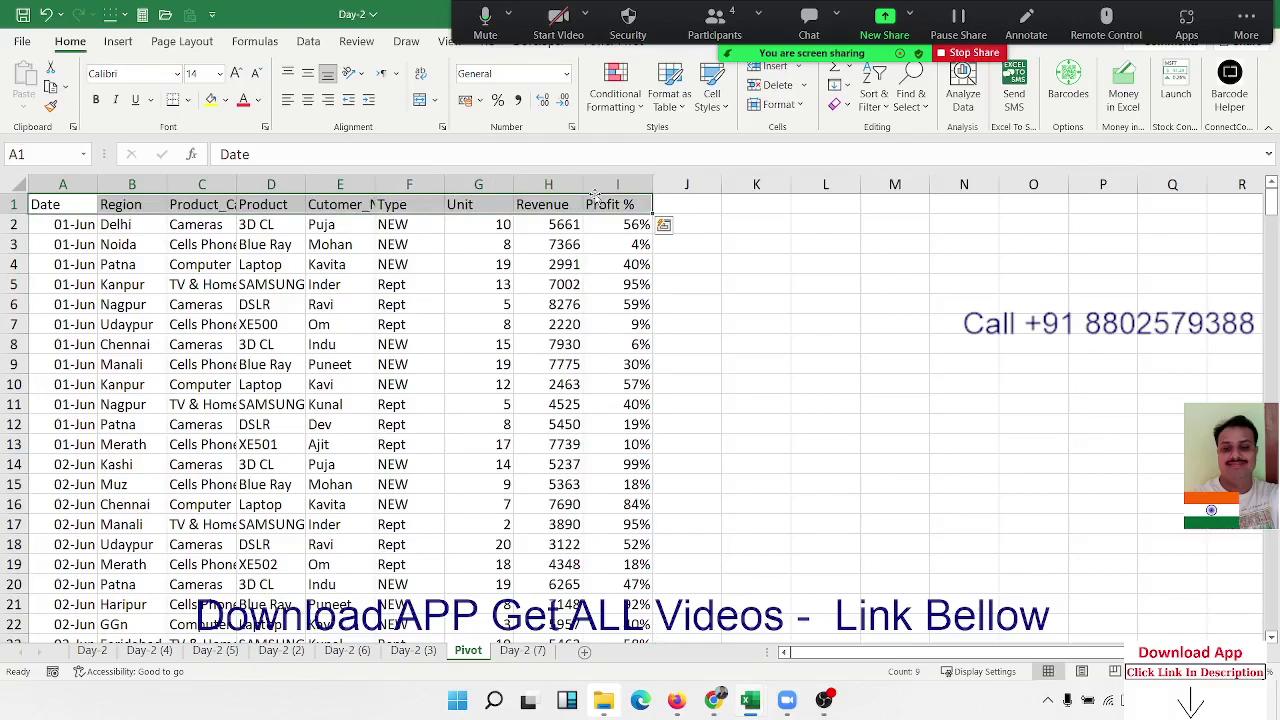
{"action": "left_click", "coordinate": [605, 244]}
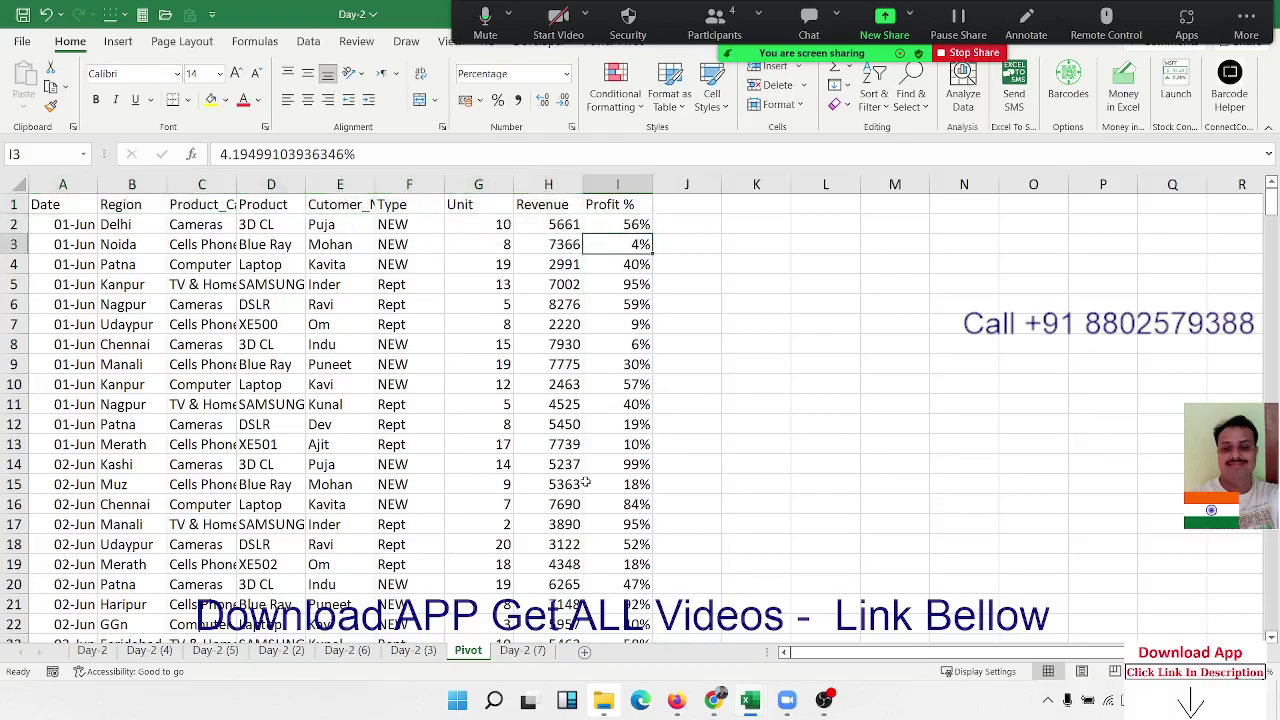
{"action": "left_click", "coordinate": [535, 650]}
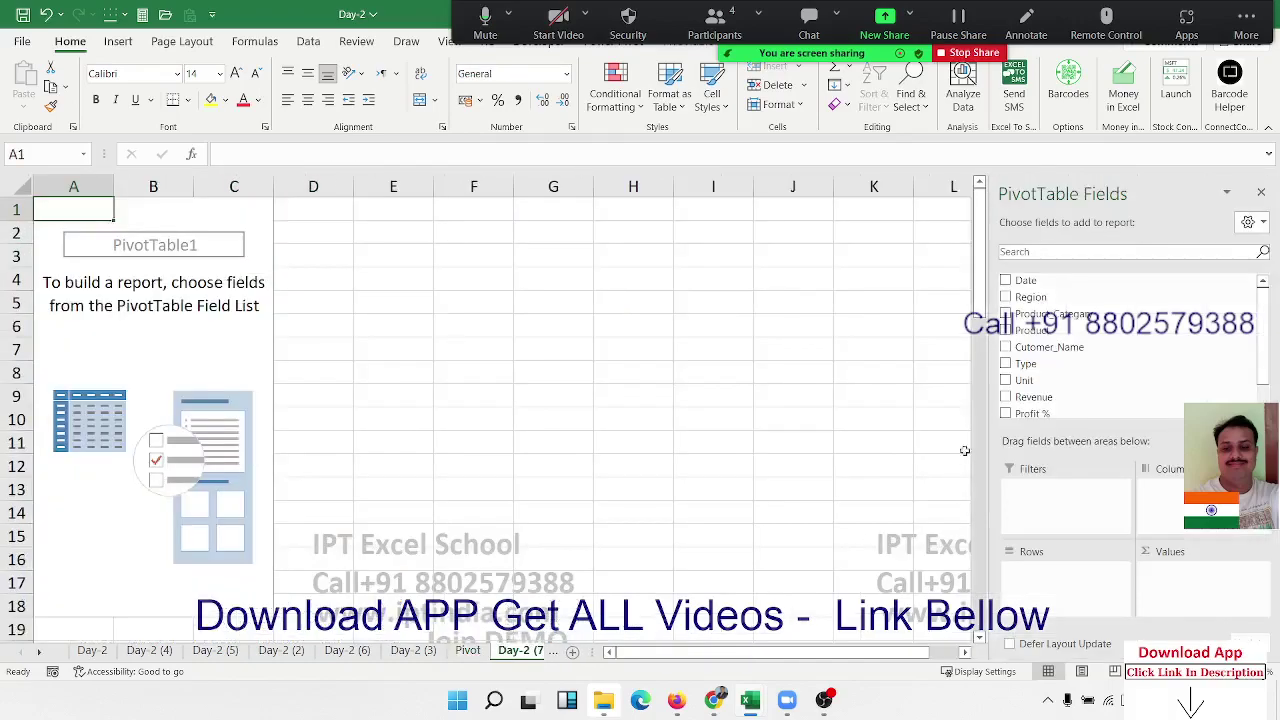
{"action": "scroll", "coordinate": [1240, 343], "scroll_direction": "down", "scroll_amount": 2}
{"action": "scroll", "coordinate": [1250, 342], "scroll_direction": "up", "scroll_amount": 2}
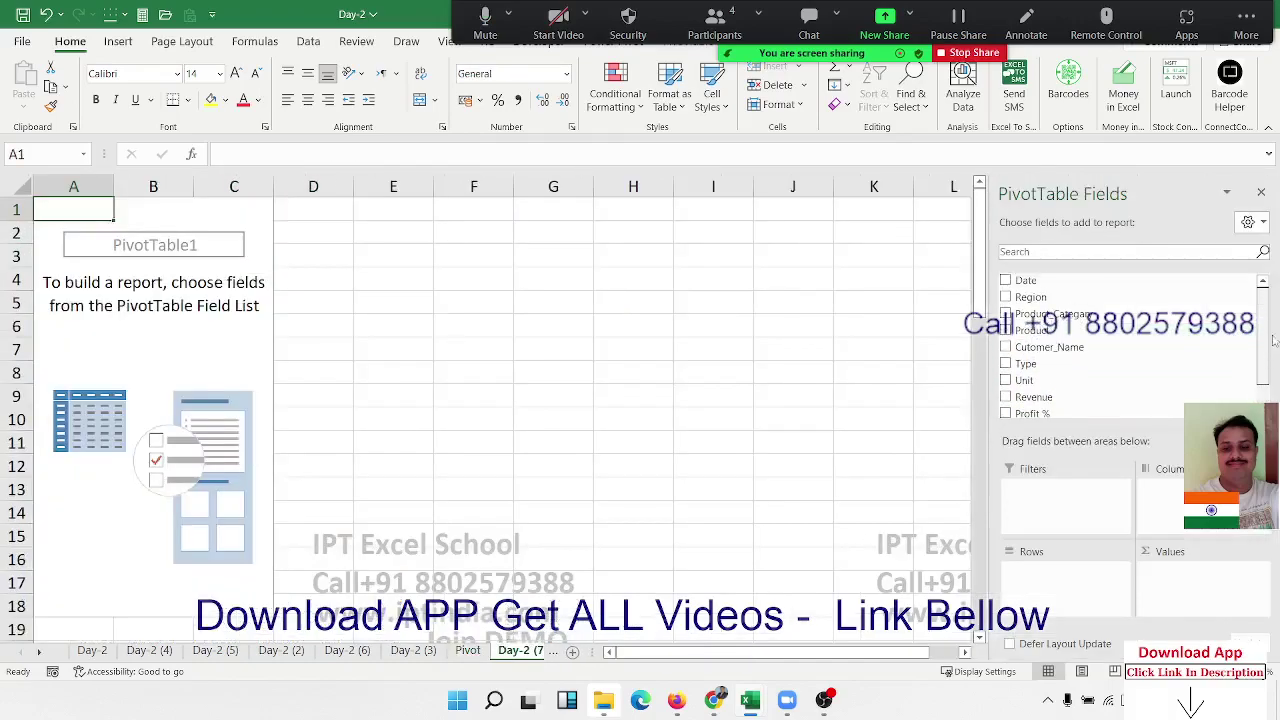
{"action": "scroll", "coordinate": [1270, 341], "scroll_direction": "down", "scroll_amount": 1}
{"action": "scroll", "coordinate": [1274, 341], "scroll_direction": "down", "scroll_amount": 1}
{"action": "scroll", "coordinate": [1274, 345], "scroll_direction": "up", "scroll_amount": 1}
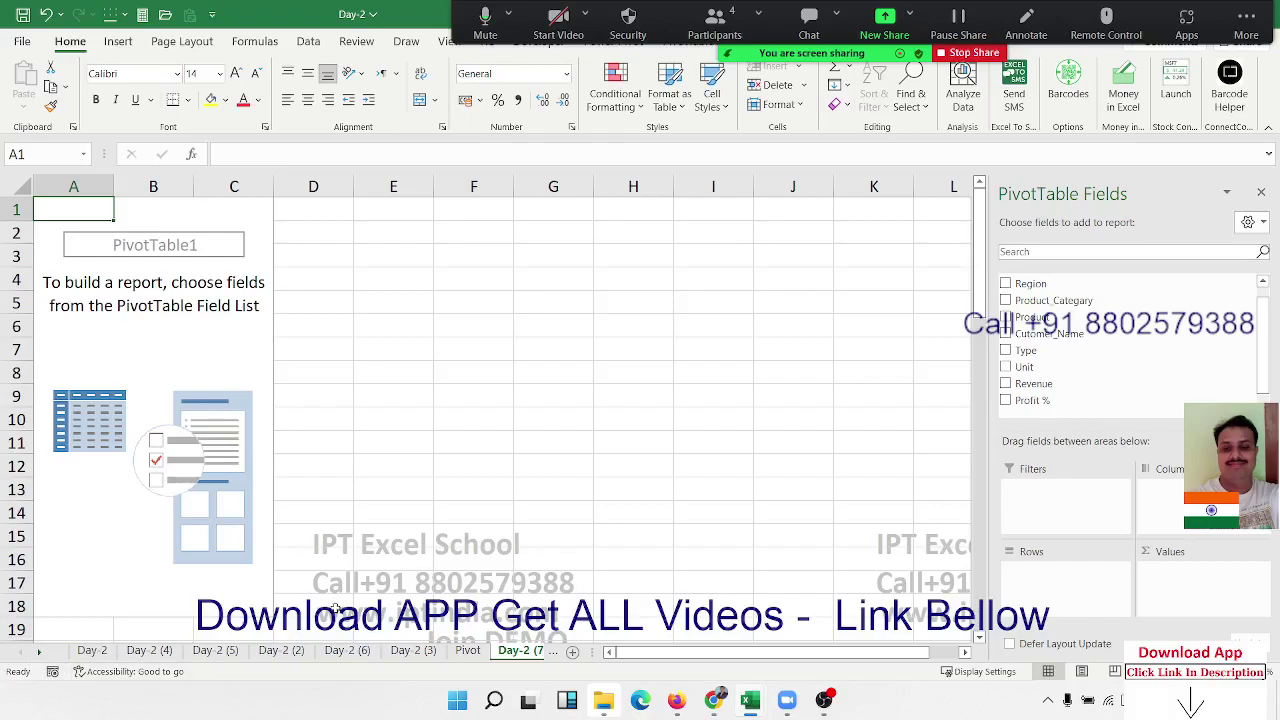
{"action": "left_click", "coordinate": [468, 654]}
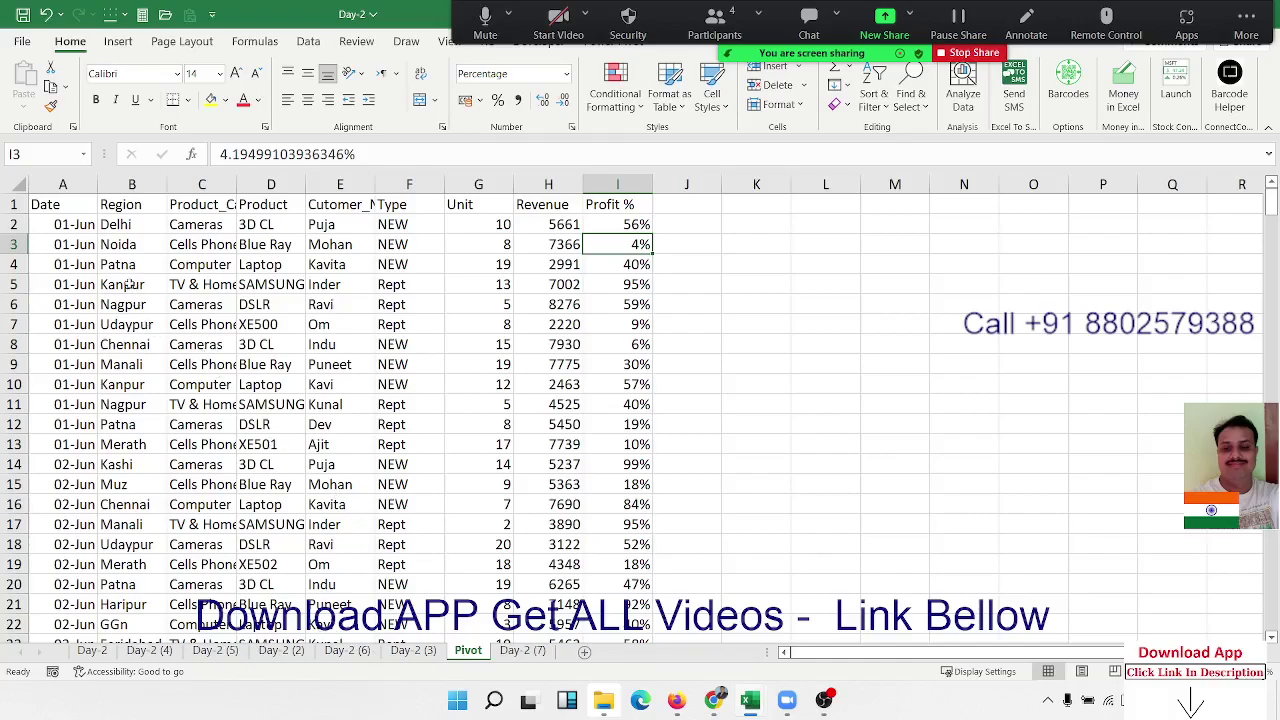
Review each source column header from Date through Profit % on the Pivot sheet.
{"action": "left_click", "coordinate": [88, 206]}
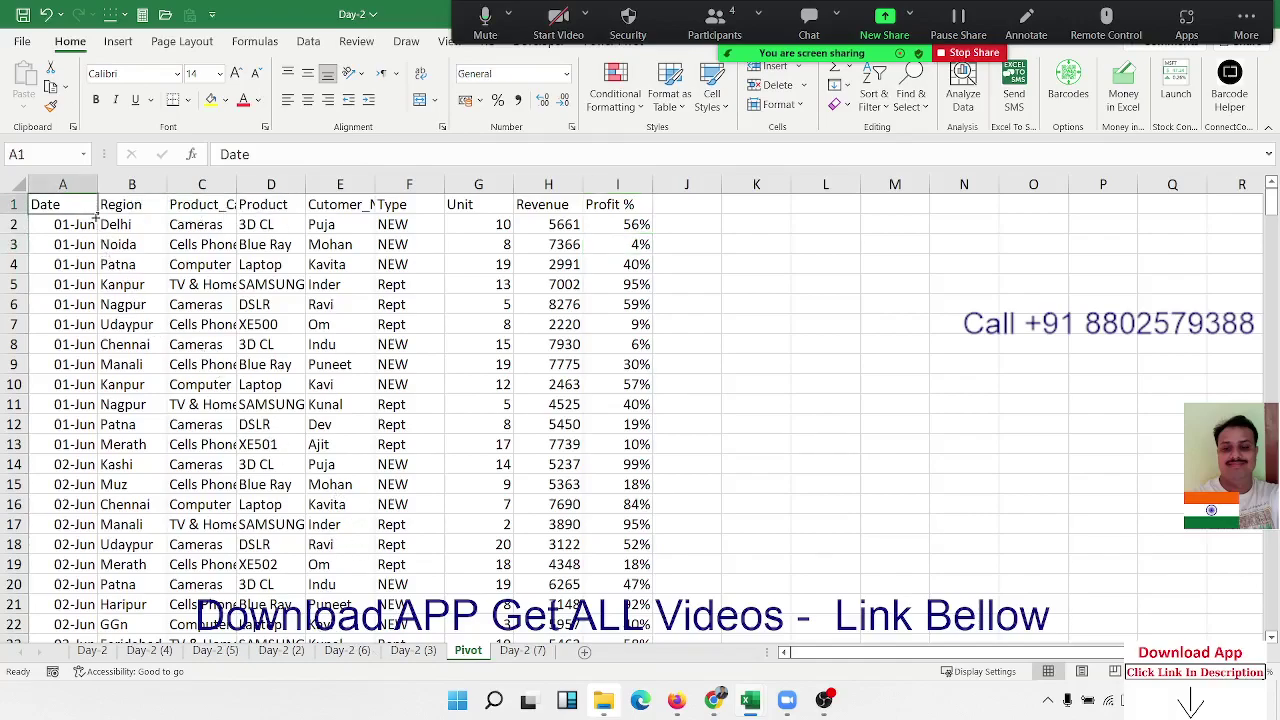
{"action": "left_click", "coordinate": [117, 203]}
{"action": "left_click", "coordinate": [202, 210]}
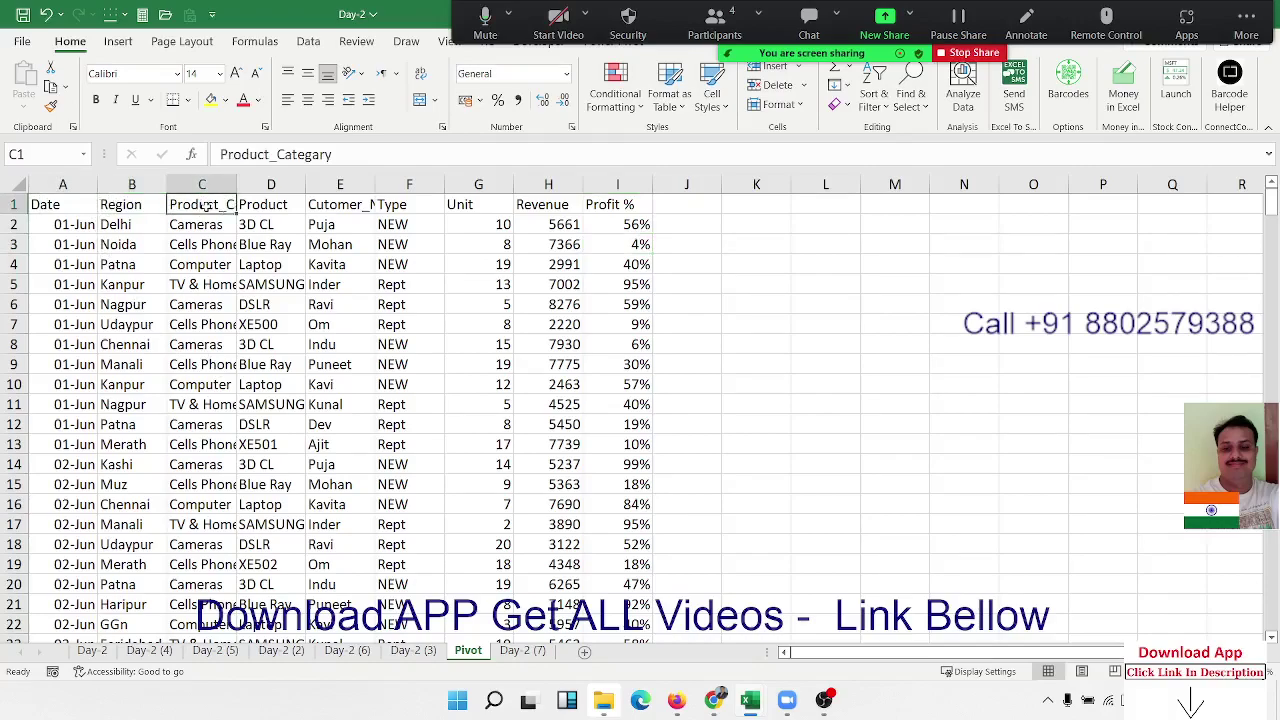
{"action": "left_click", "coordinate": [255, 207]}
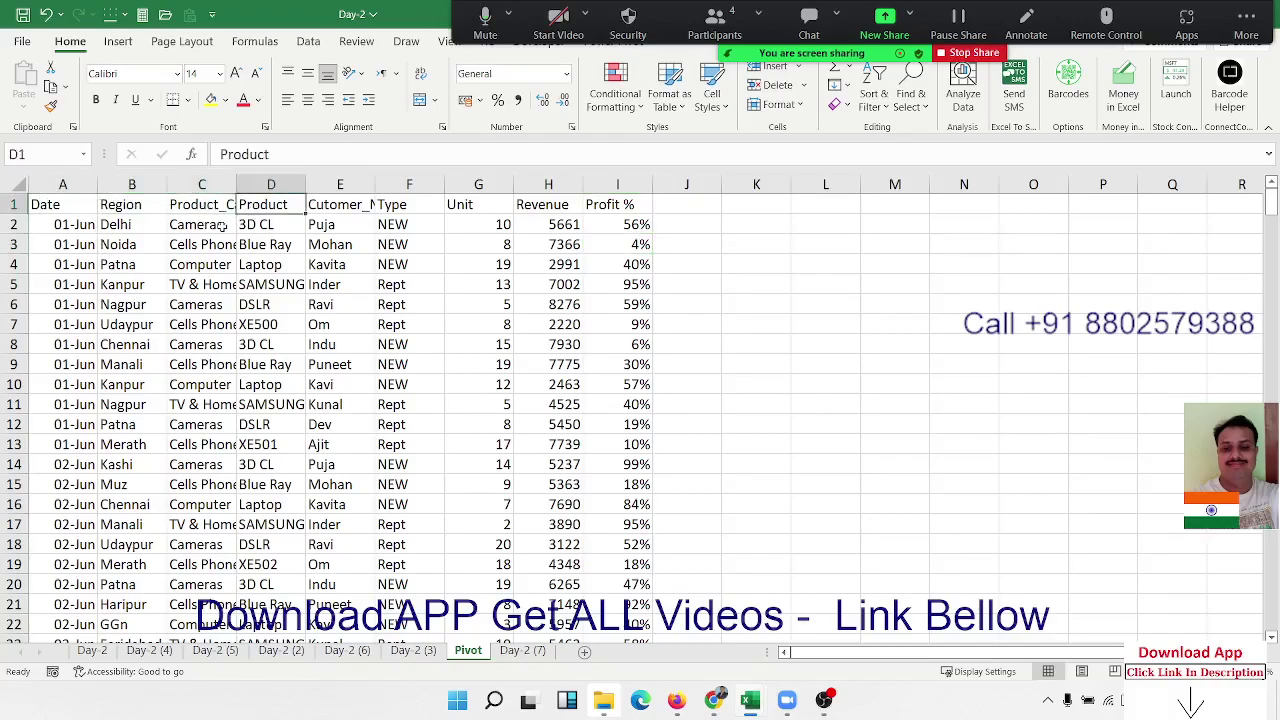
{"action": "left_click", "coordinate": [222, 207]}
{"action": "left_click", "coordinate": [246, 205]}
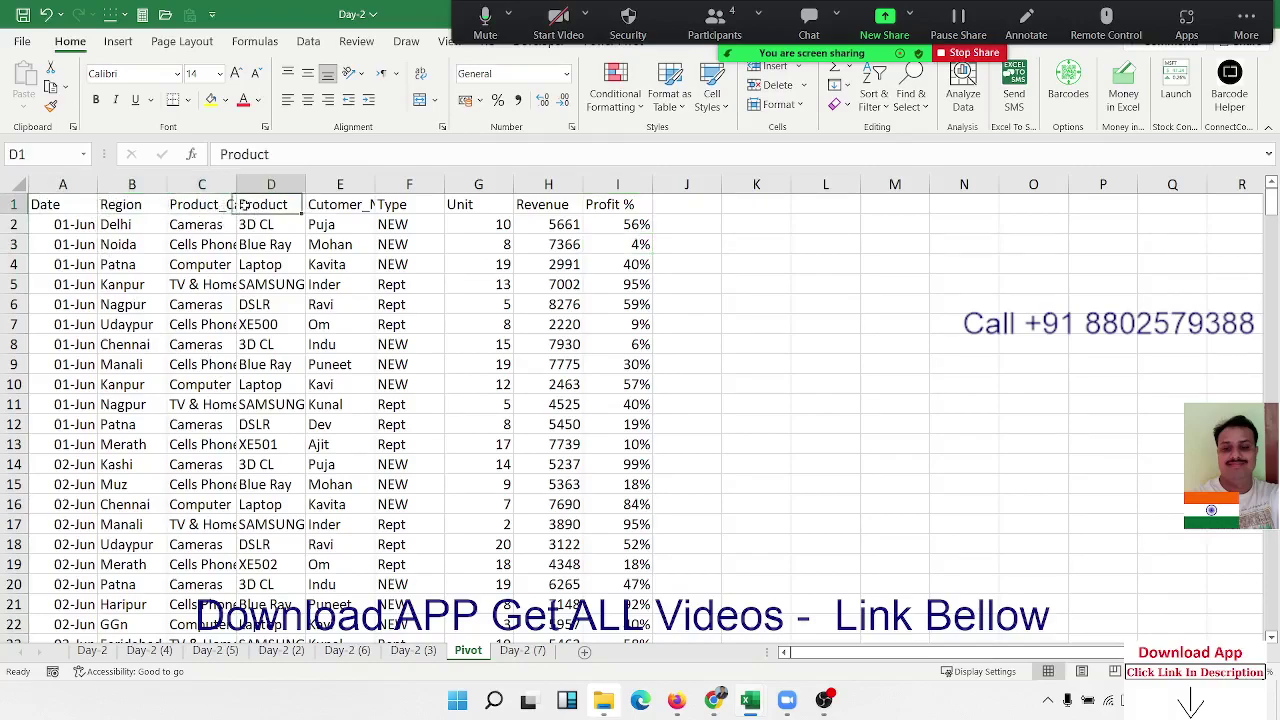
{"action": "left_click", "coordinate": [314, 212]}
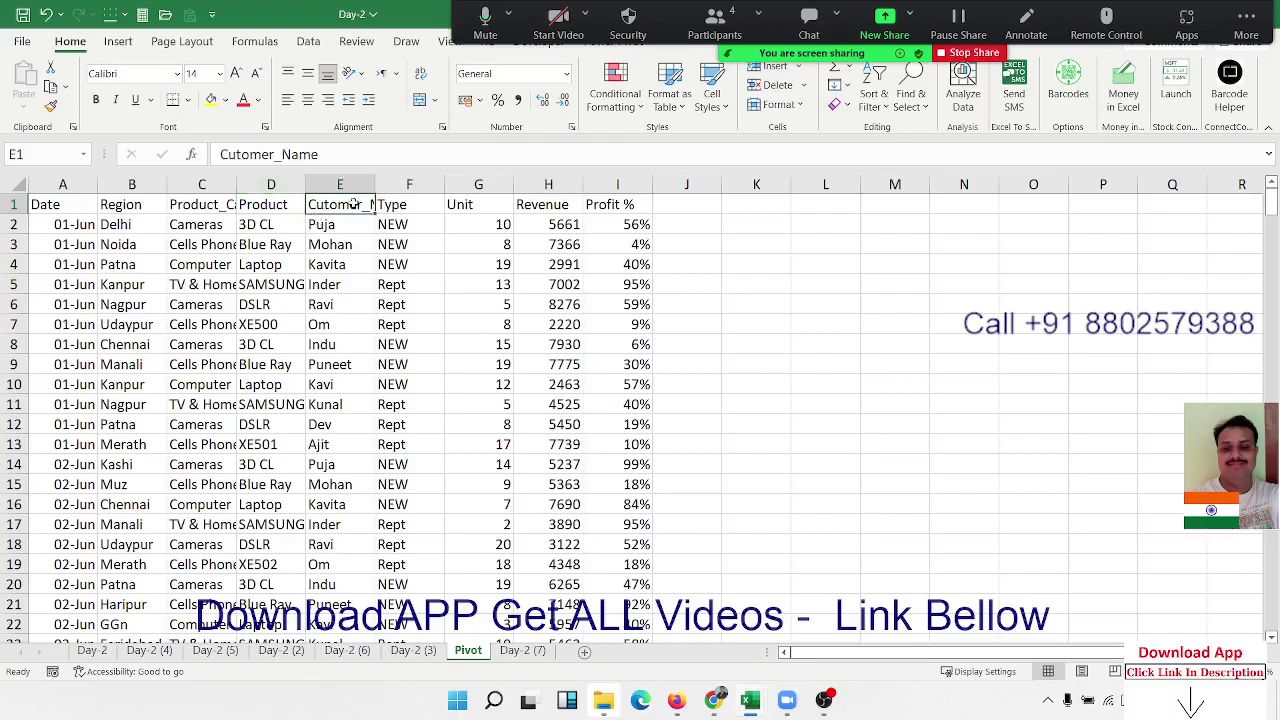
{"action": "left_click", "coordinate": [415, 207]}
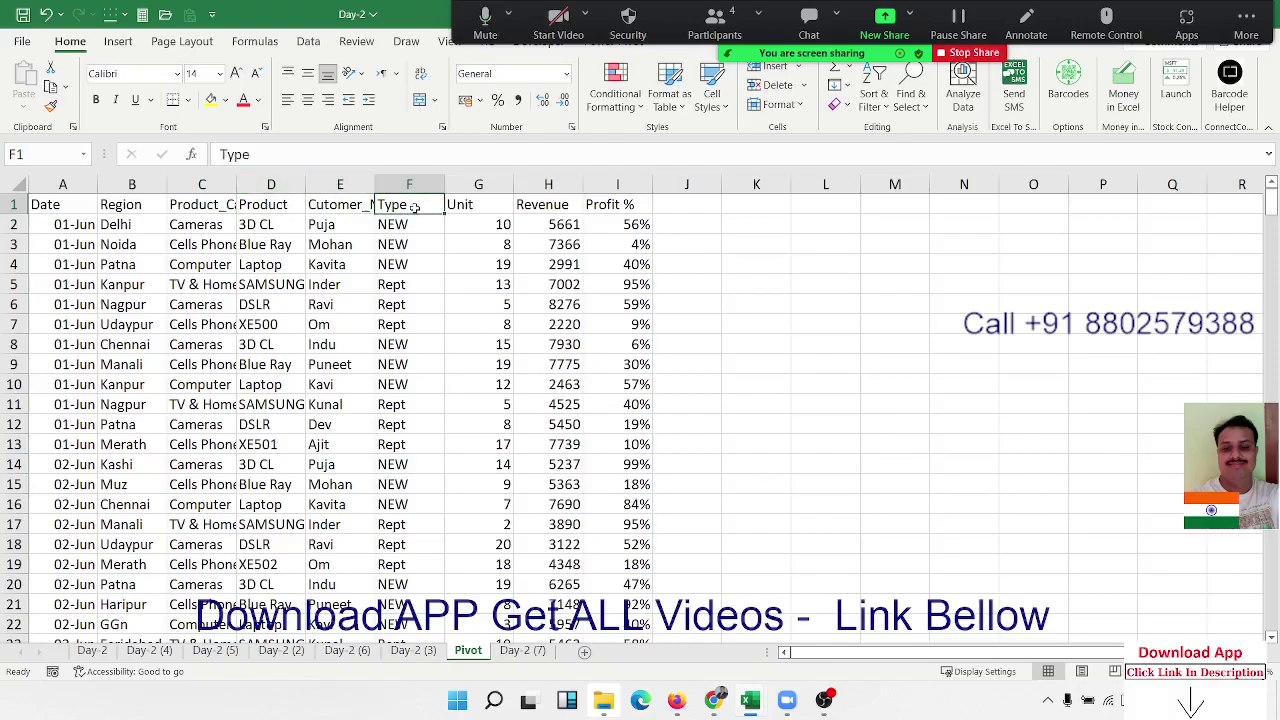
{"action": "left_click", "coordinate": [451, 207]}
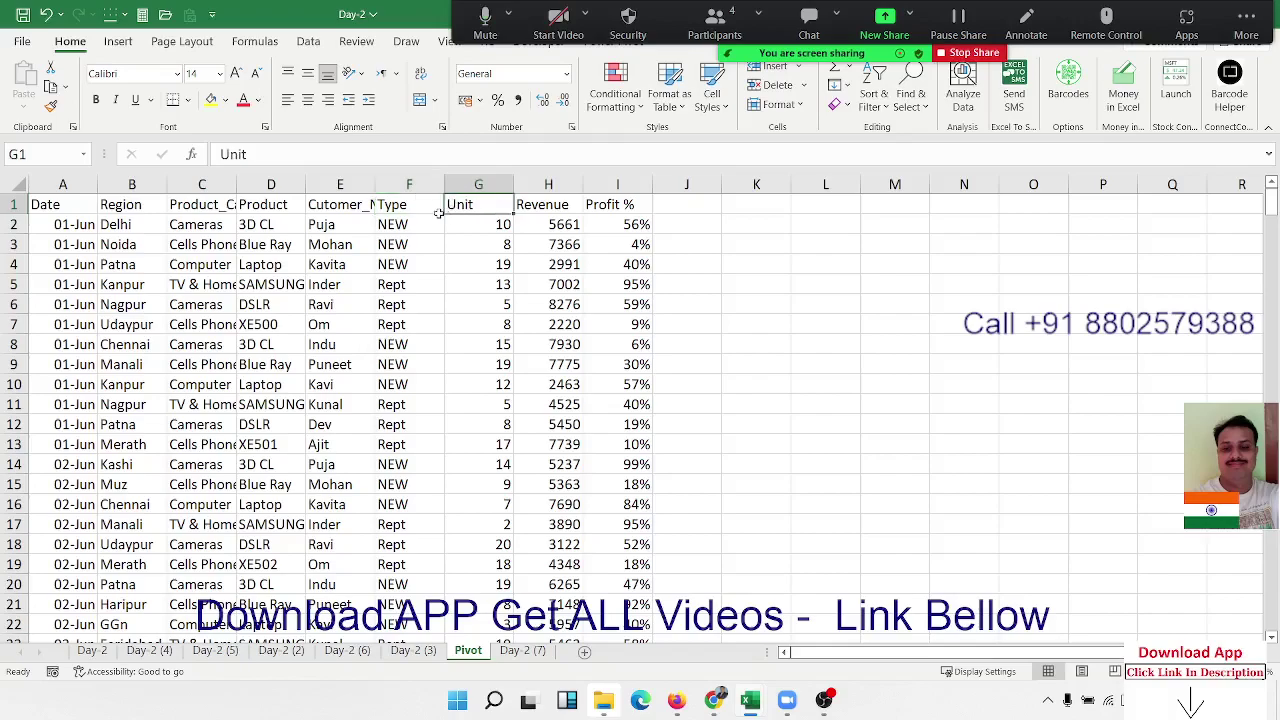
{"action": "left_click", "coordinate": [565, 204]}
{"action": "left_click", "coordinate": [620, 221]}
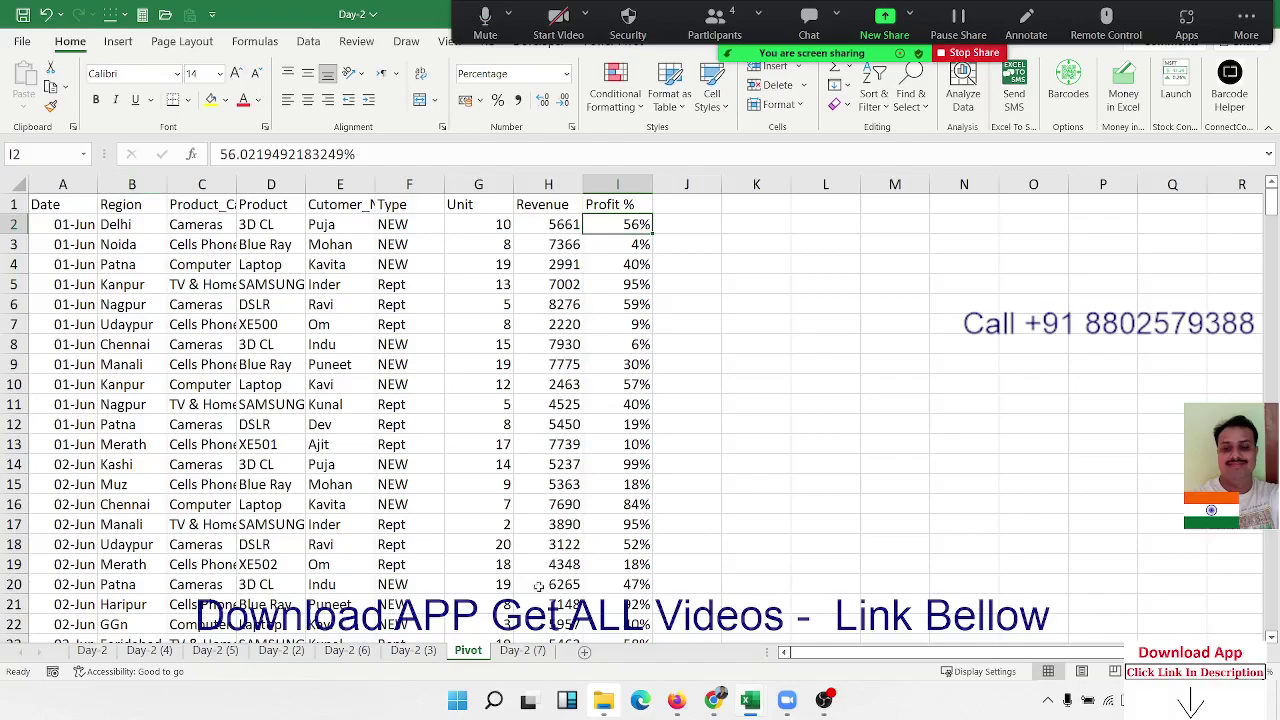
Highlight sample Region, Type and Revenue values, then return to Day-2 (7).
{"action": "left_click", "coordinate": [522, 651]}
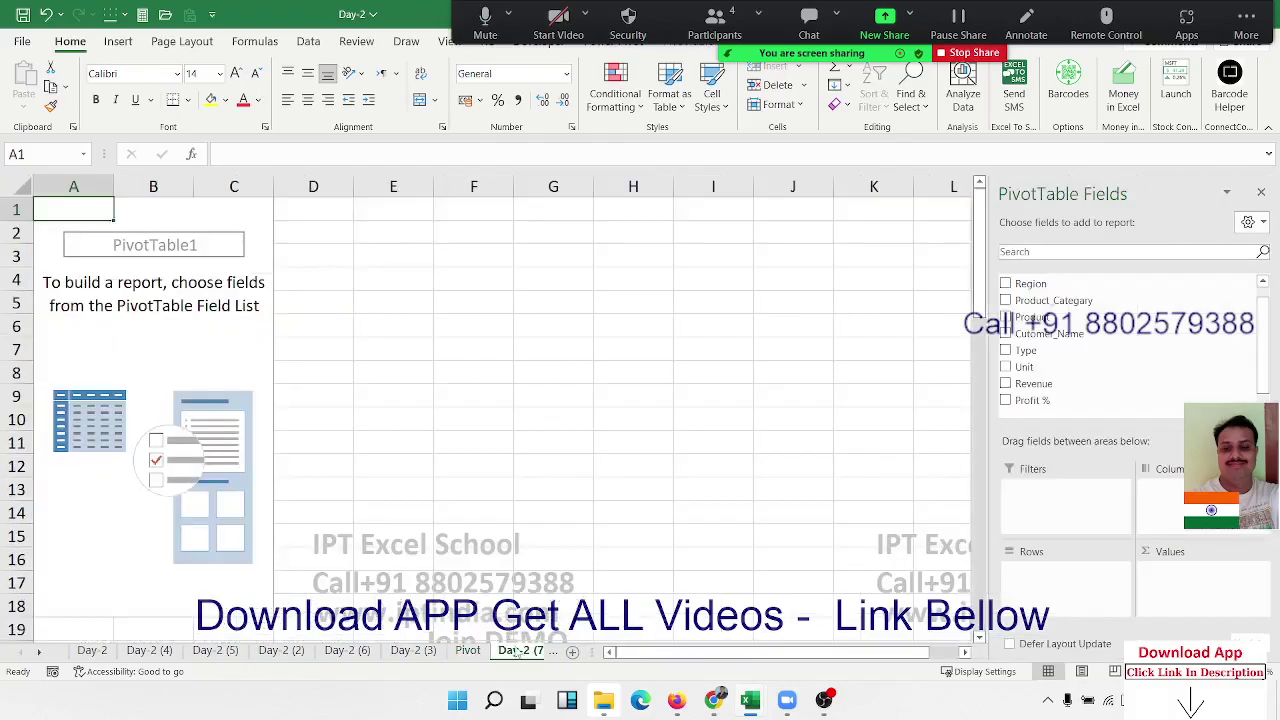
{"action": "left_click", "coordinate": [470, 651]}
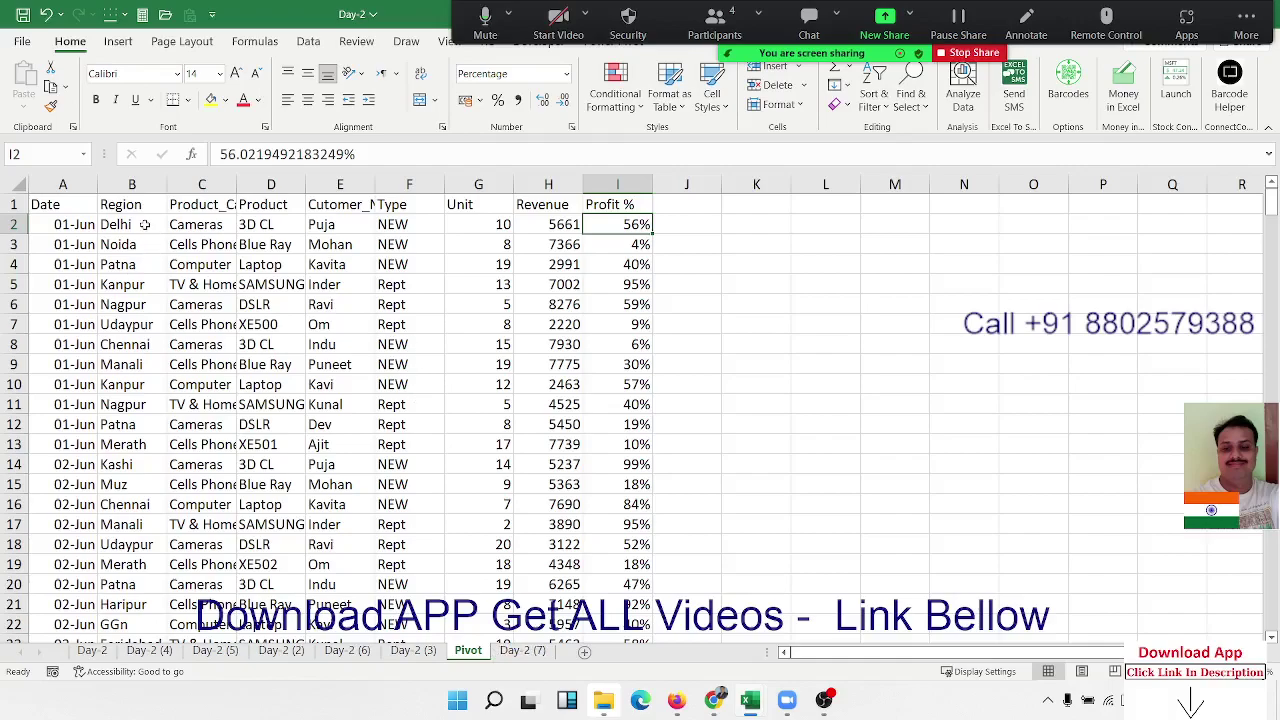
{"action": "left_click_drag", "start_coordinate": [145, 225], "coordinate": [140, 324]}
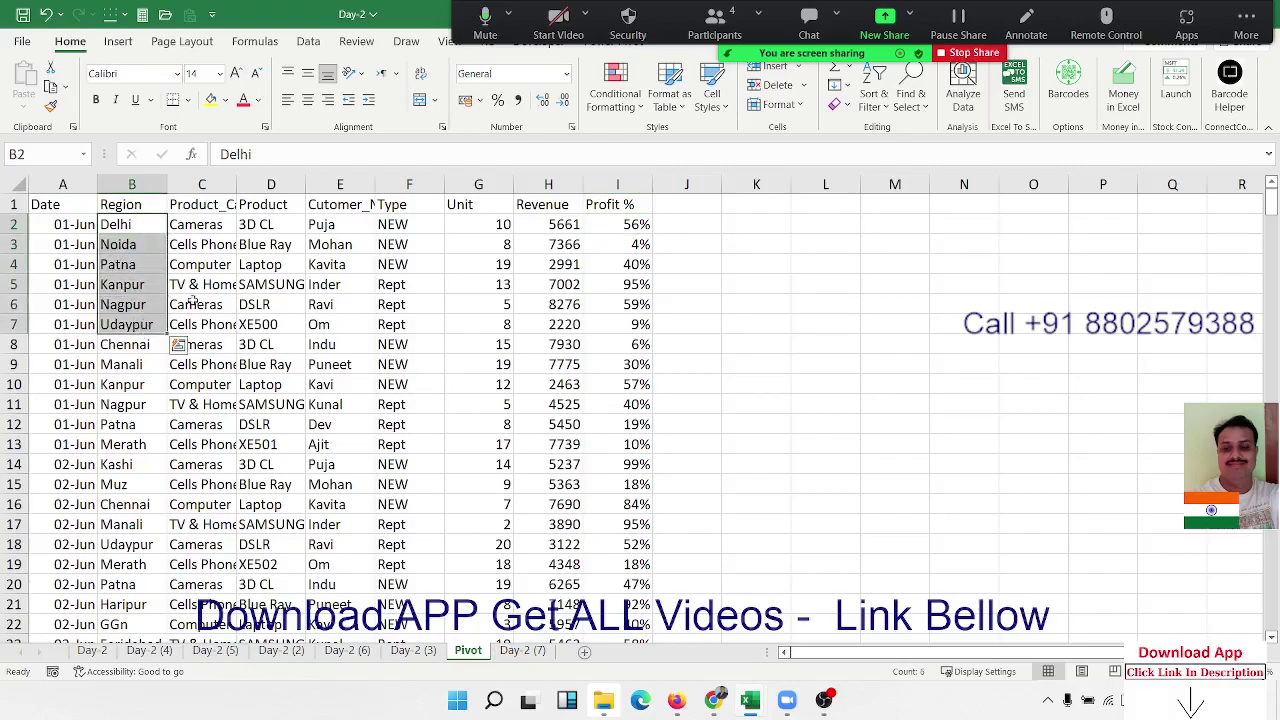
{"action": "left_click_drag", "start_coordinate": [405, 224], "coordinate": [417, 296]}
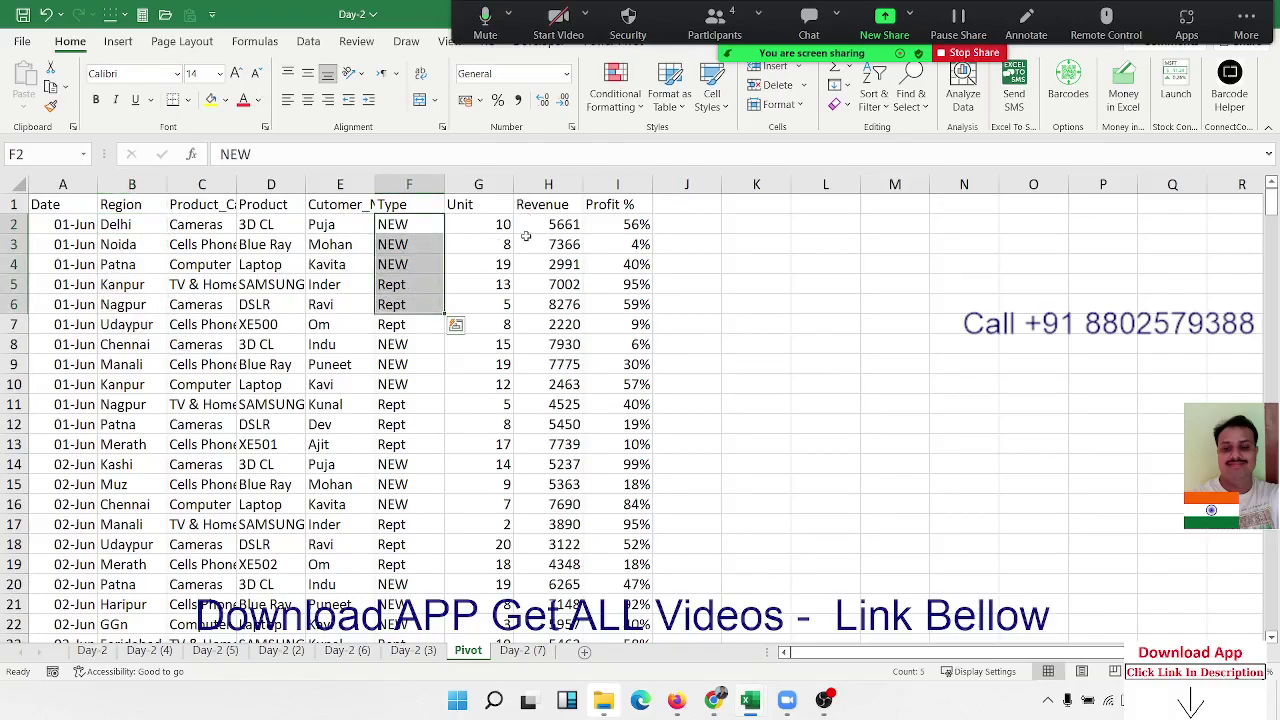
{"action": "left_click_drag", "start_coordinate": [538, 232], "coordinate": [550, 344]}
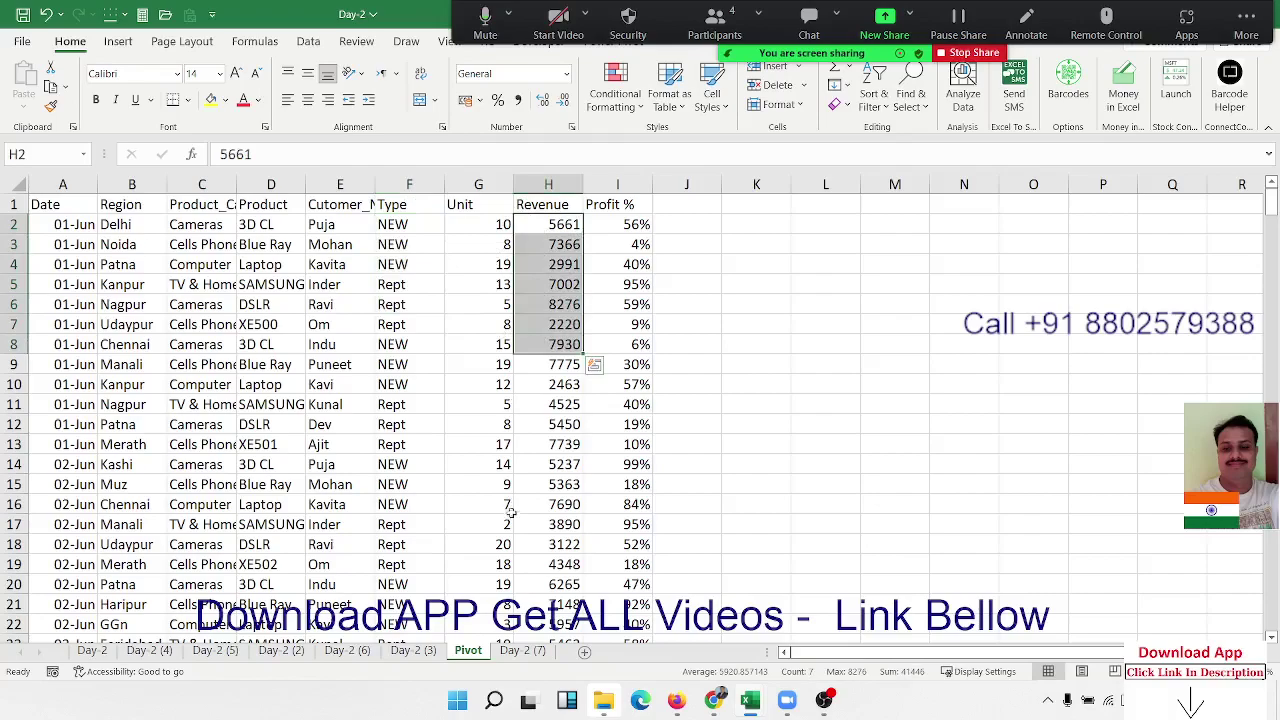
{"action": "left_click", "coordinate": [528, 648]}
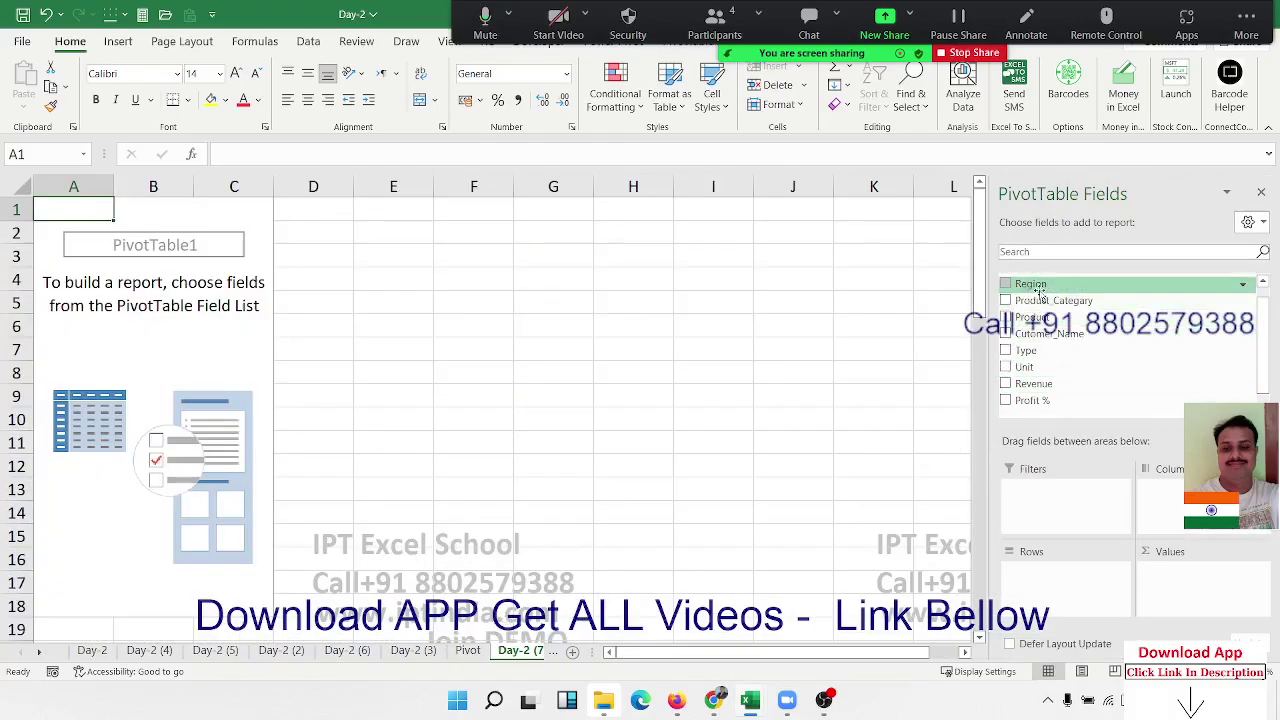
Put the Region cities (Pune to Patna) in rows and the NEW and Rept types in columns.
{"action": "left_click_drag", "start_coordinate": [1040, 290], "coordinate": [1062, 582]}
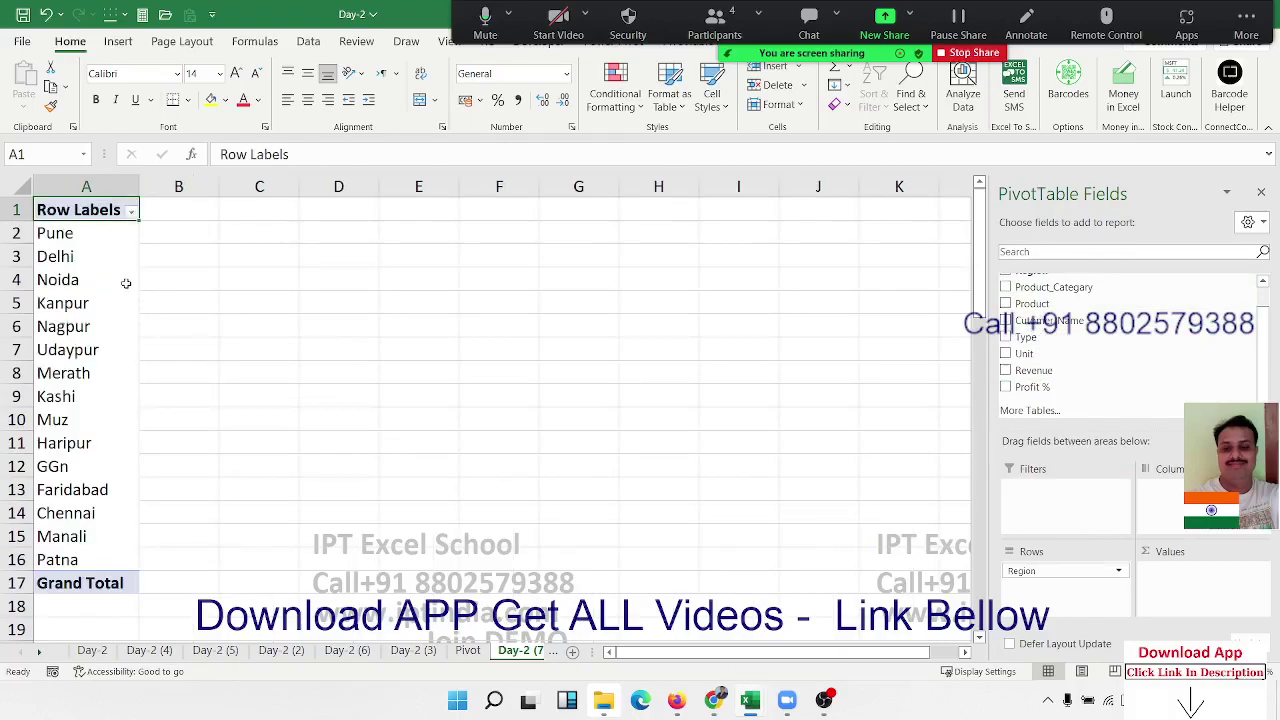
{"action": "mouse_move", "coordinate": [110, 242]}
{"action": "left_mouse_down"}
{"action": "mouse_move", "coordinate": [86, 540]}
{"action": "mouse_move", "coordinate": [1070, 388]}
{"action": "mouse_move", "coordinate": [1183, 512]}
{"action": "left_mouse_up"}
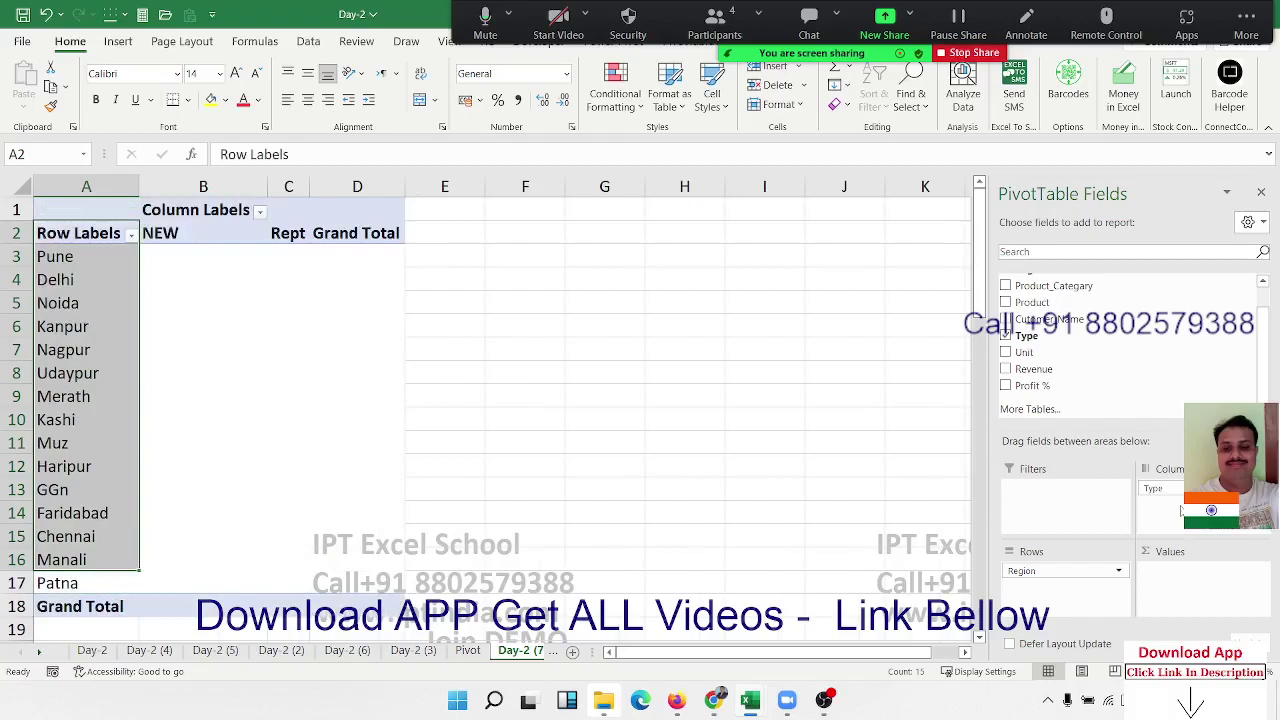
{"action": "left_click", "coordinate": [193, 222]}
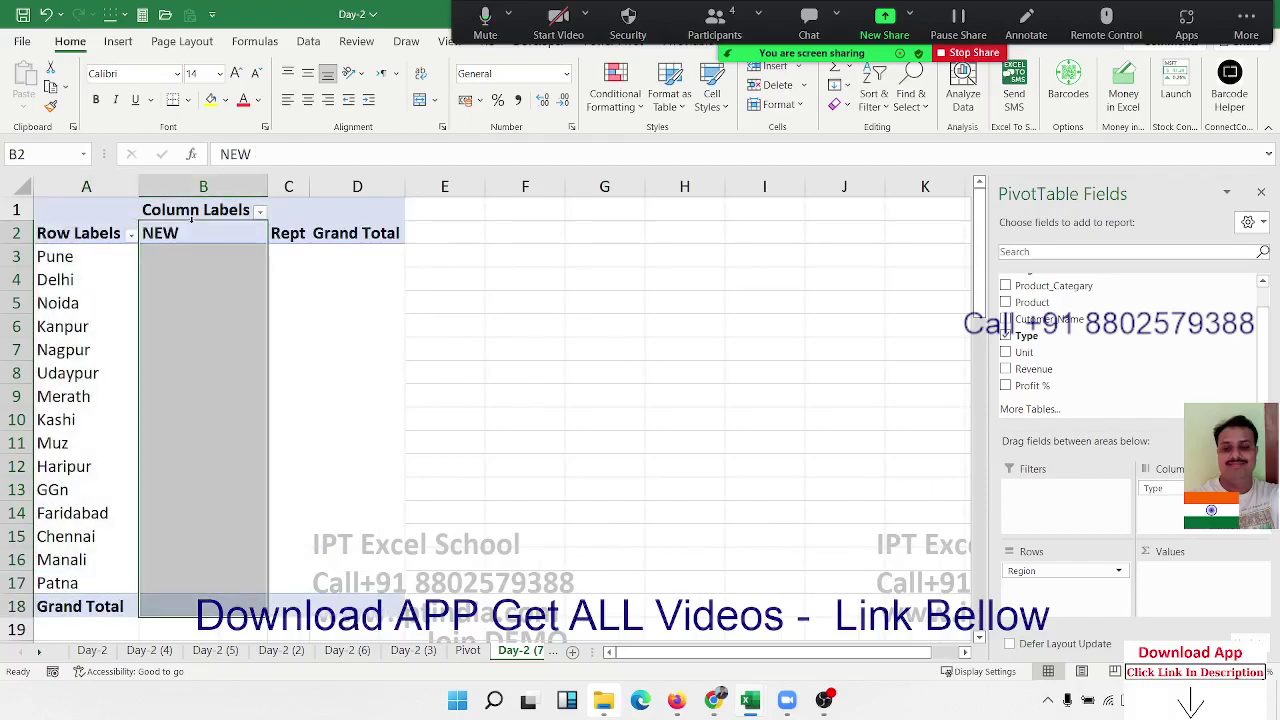
{"action": "left_click_drag", "start_coordinate": [240, 232], "coordinate": [273, 235]}
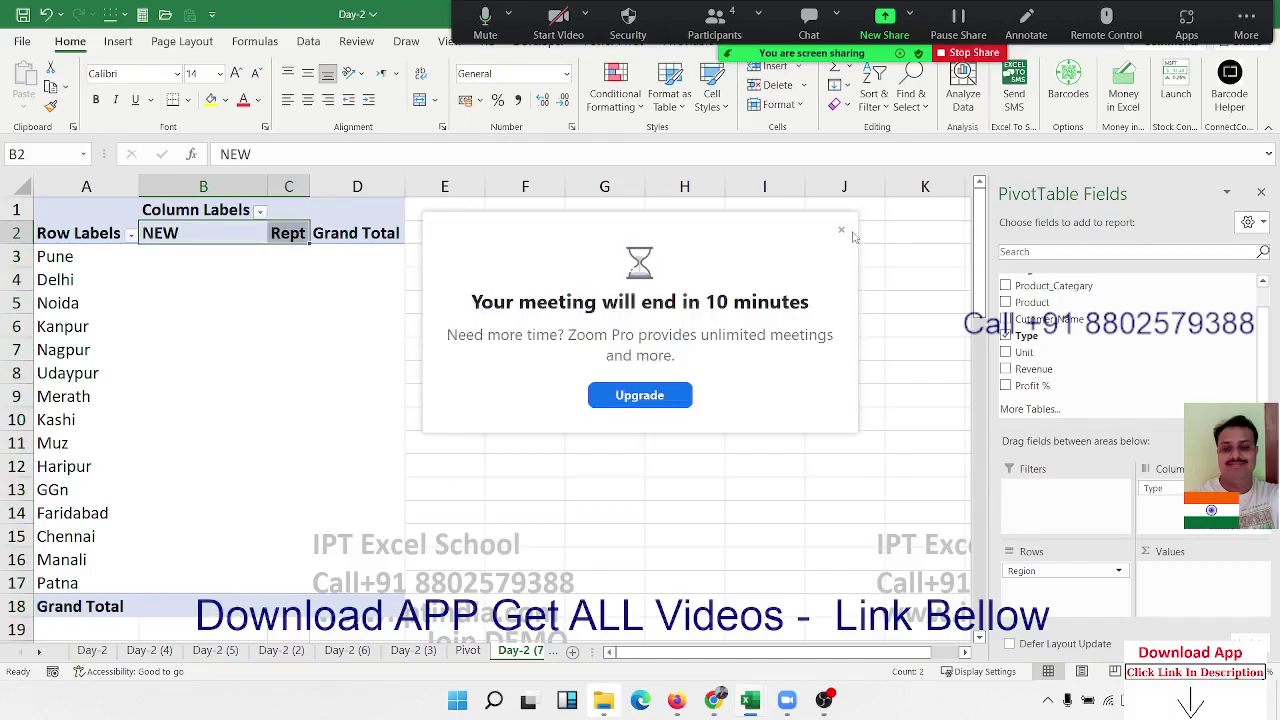
{"action": "left_click", "coordinate": [842, 231]}
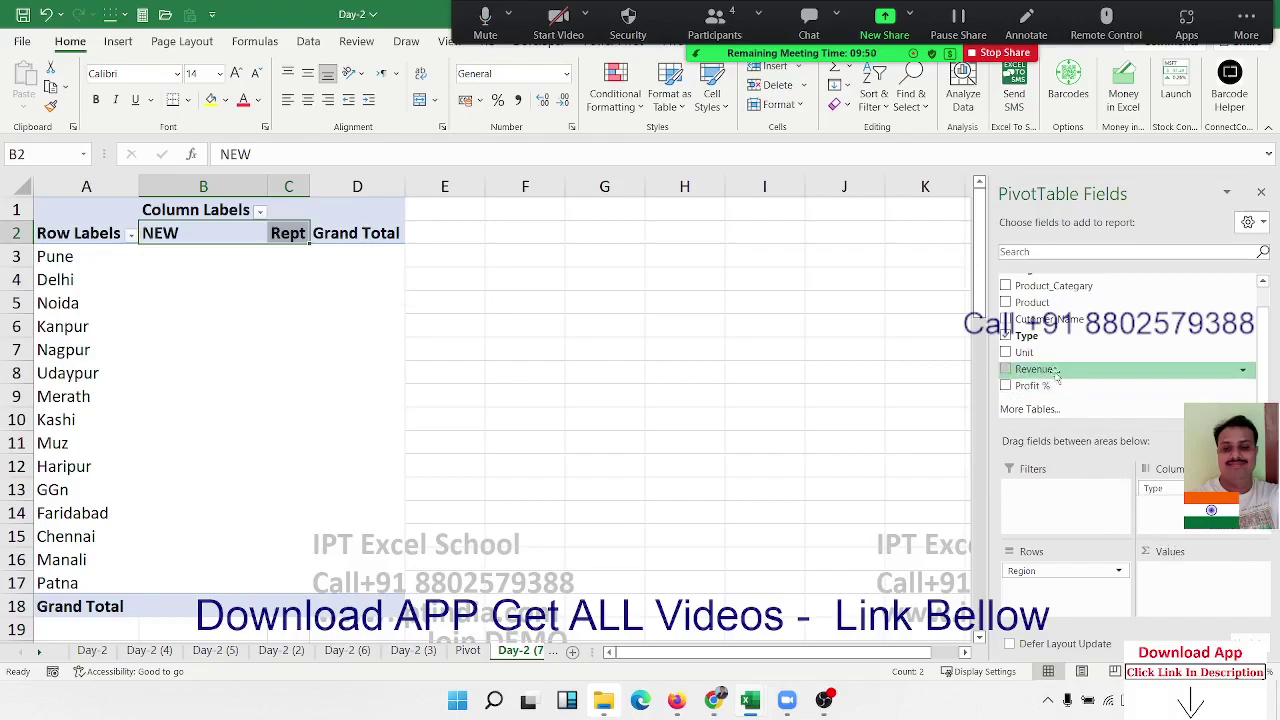
Add Revenue to Values and keep Sum in Value Field Settings, totalling Pune at 86447.
{"action": "left_click_drag", "start_coordinate": [1050, 369], "coordinate": [1180, 584]}
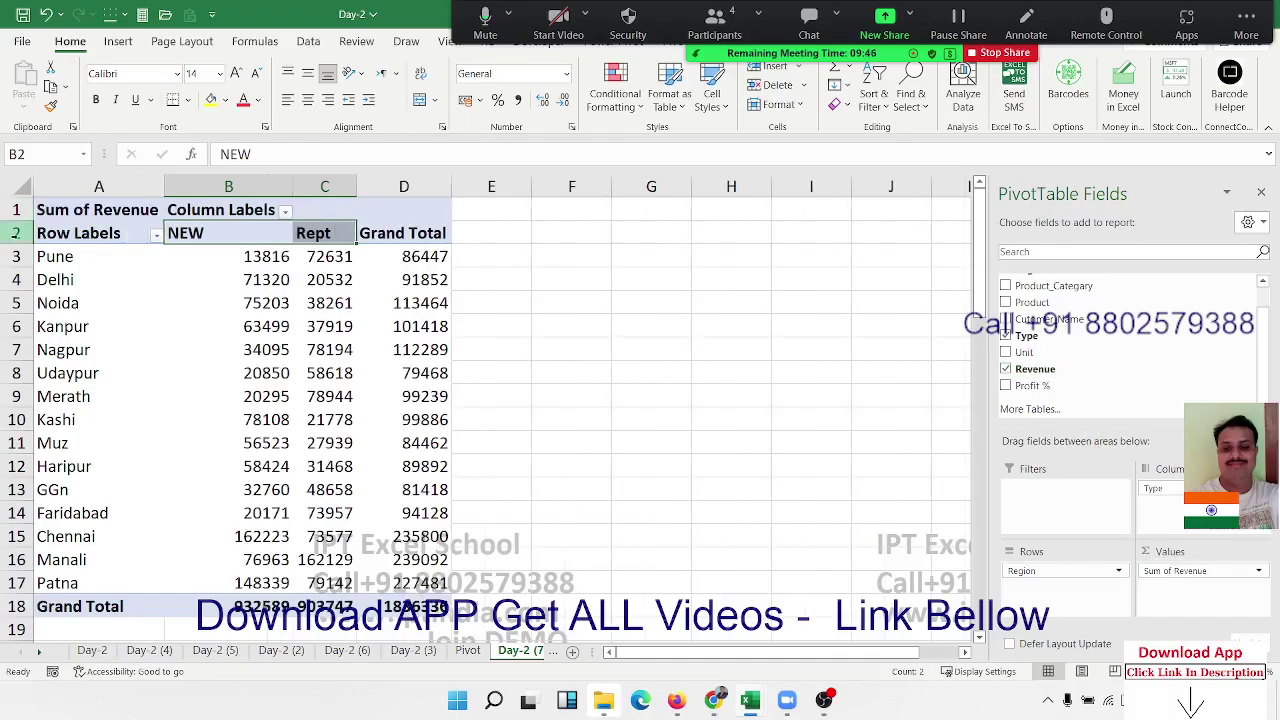
{"action": "mouse_move", "coordinate": [288, 305]}
{"action": "left_click", "coordinate": [1228, 575]}
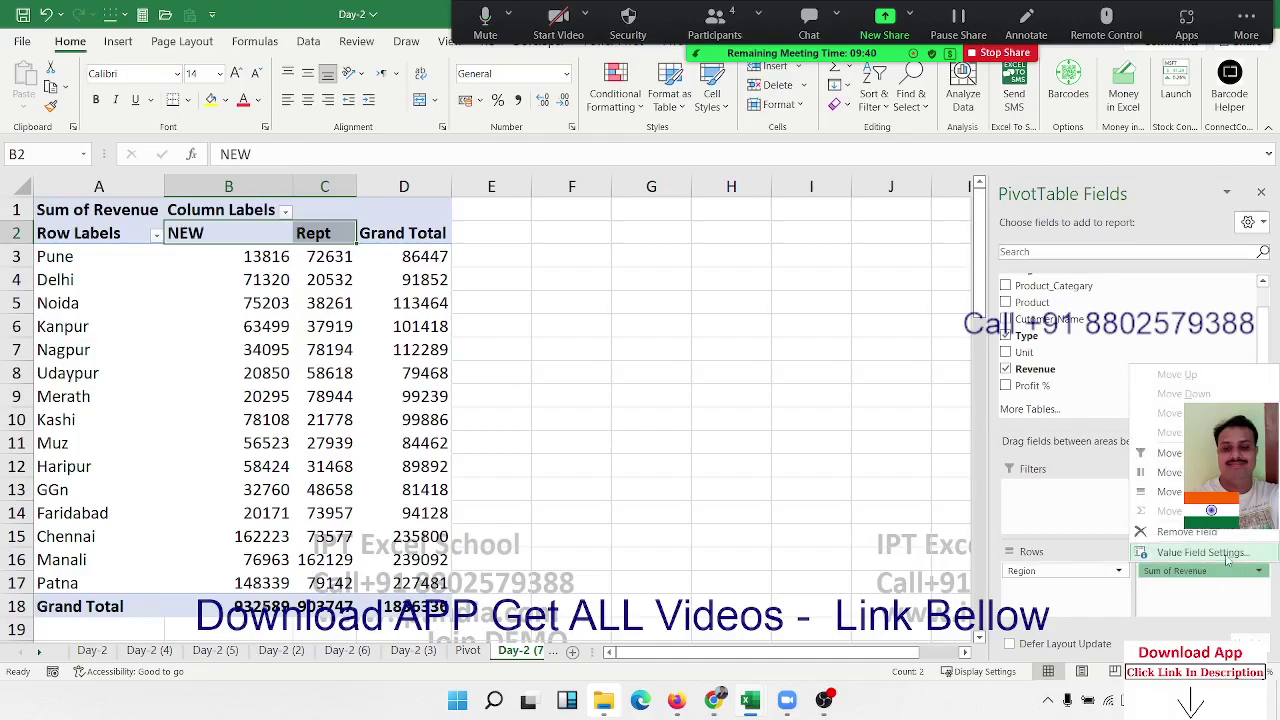
{"action": "left_click", "coordinate": [1200, 553]}
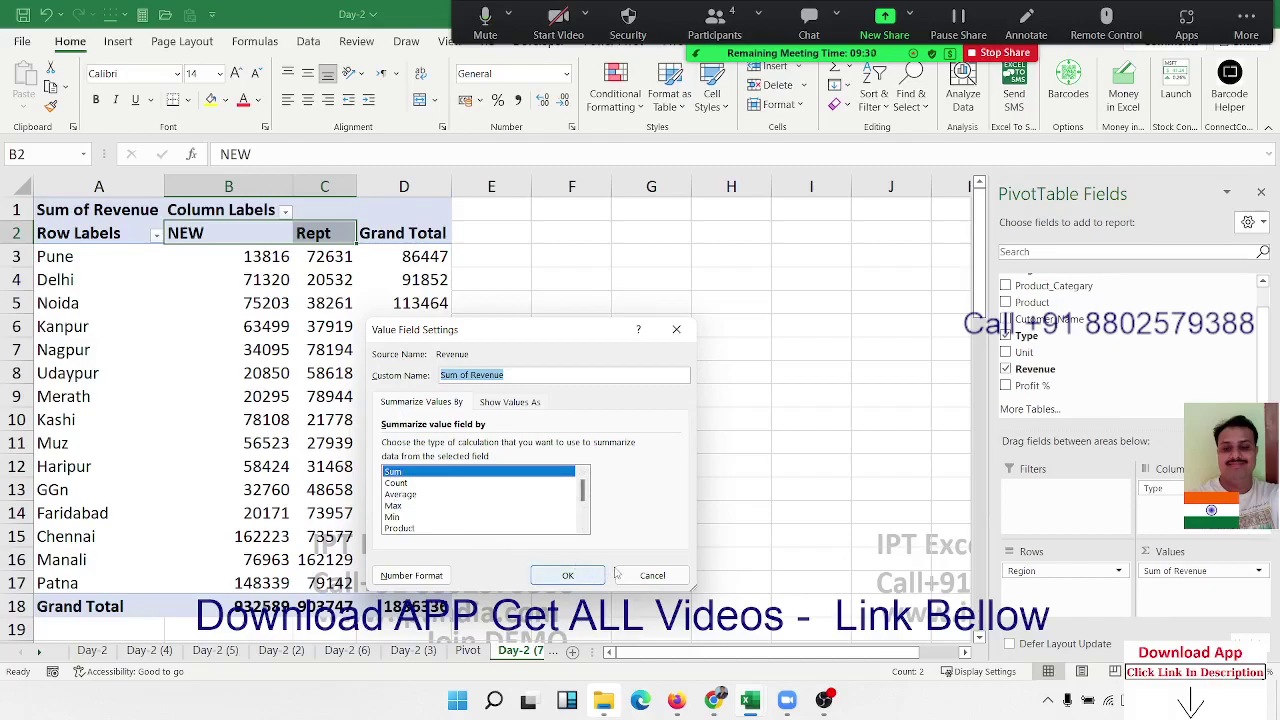
{"action": "left_click", "coordinate": [580, 577]}
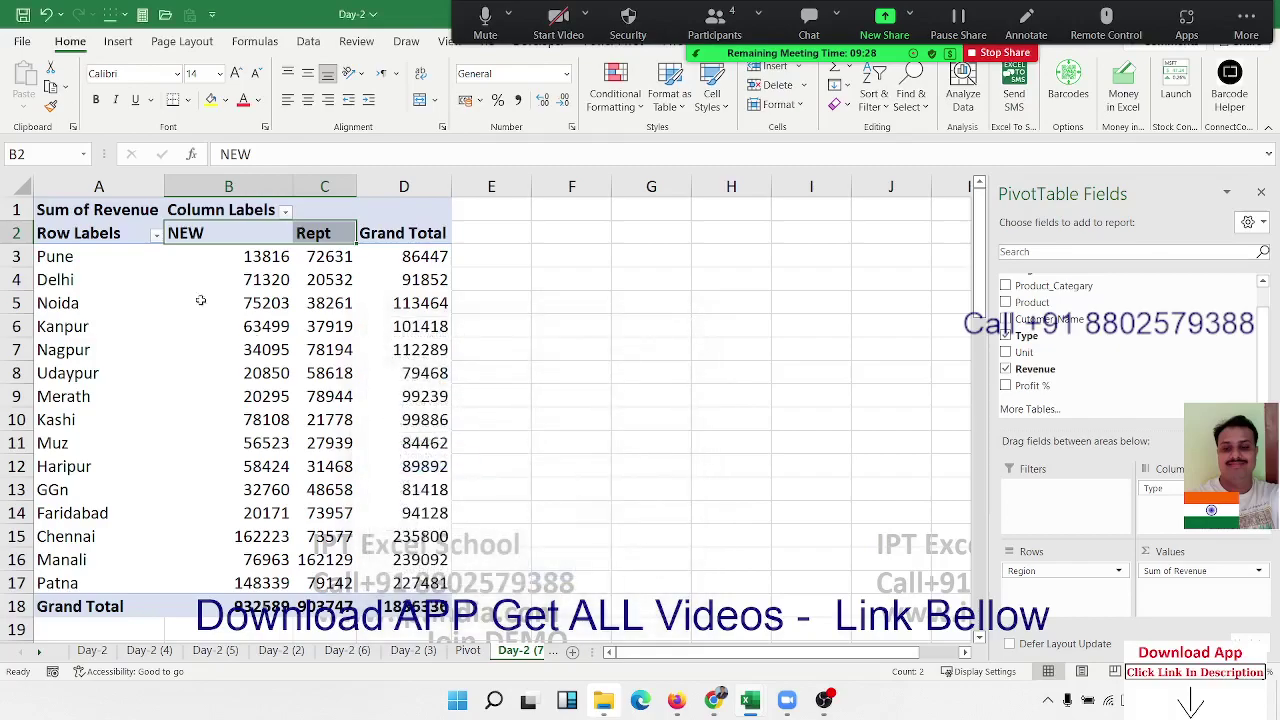
{"action": "left_click", "coordinate": [80, 326]}
Rename the Row Labels header to City.
{"action": "left_click", "coordinate": [85, 233]}
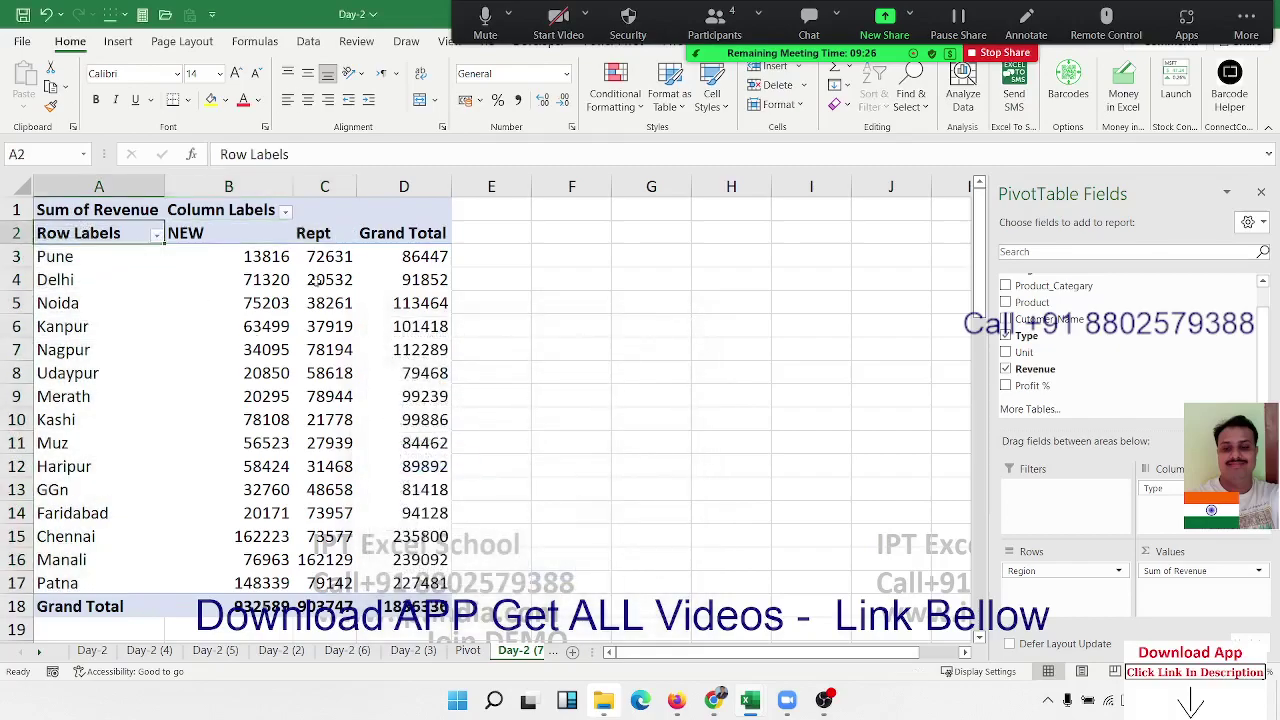
{"action": "mouse_move", "coordinate": [322, 280]}
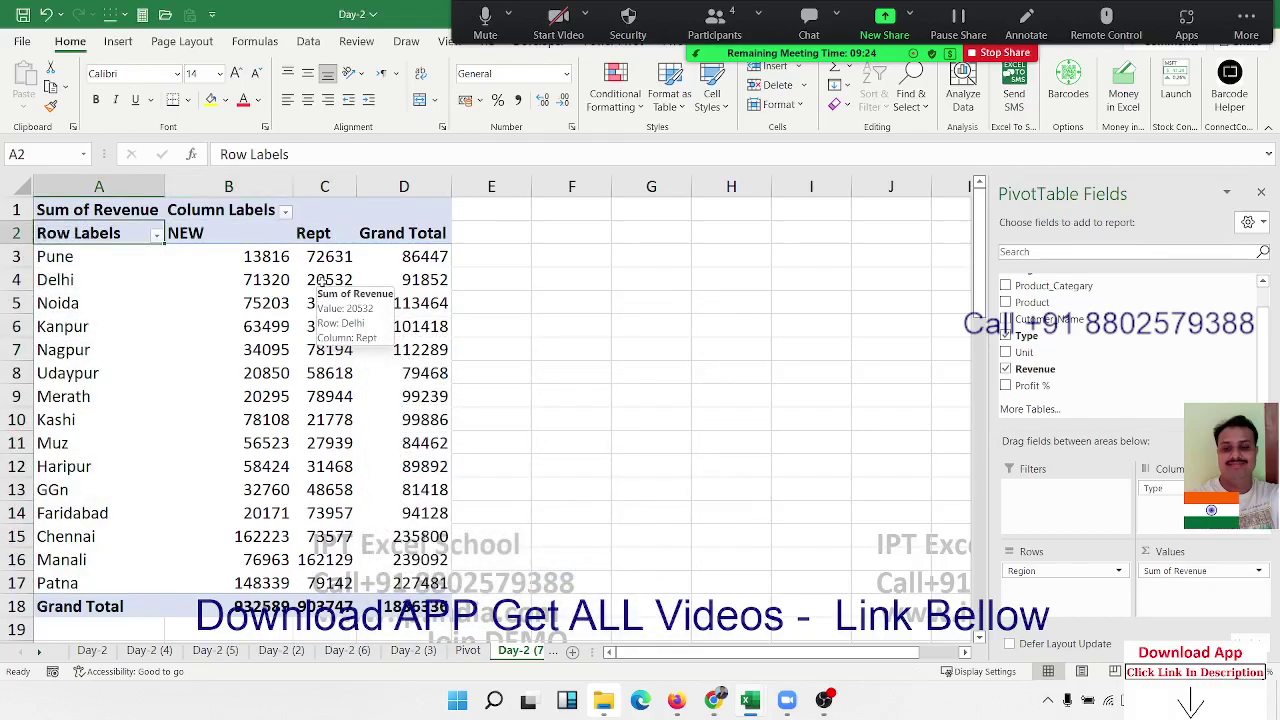
{"action": "type", "text": "City"}
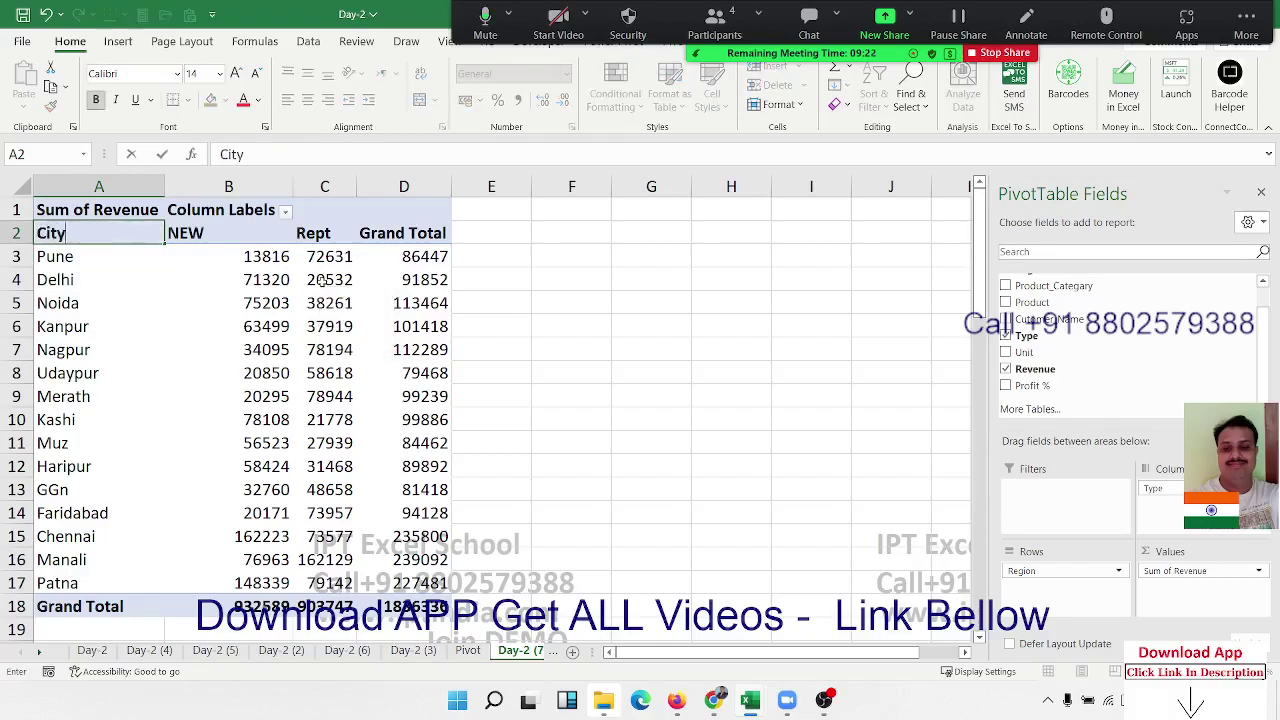
{"action": "key", "text": "Return"}
Rename the Sum of Revenue header to Total Sales.
{"action": "key", "text": "Up"}
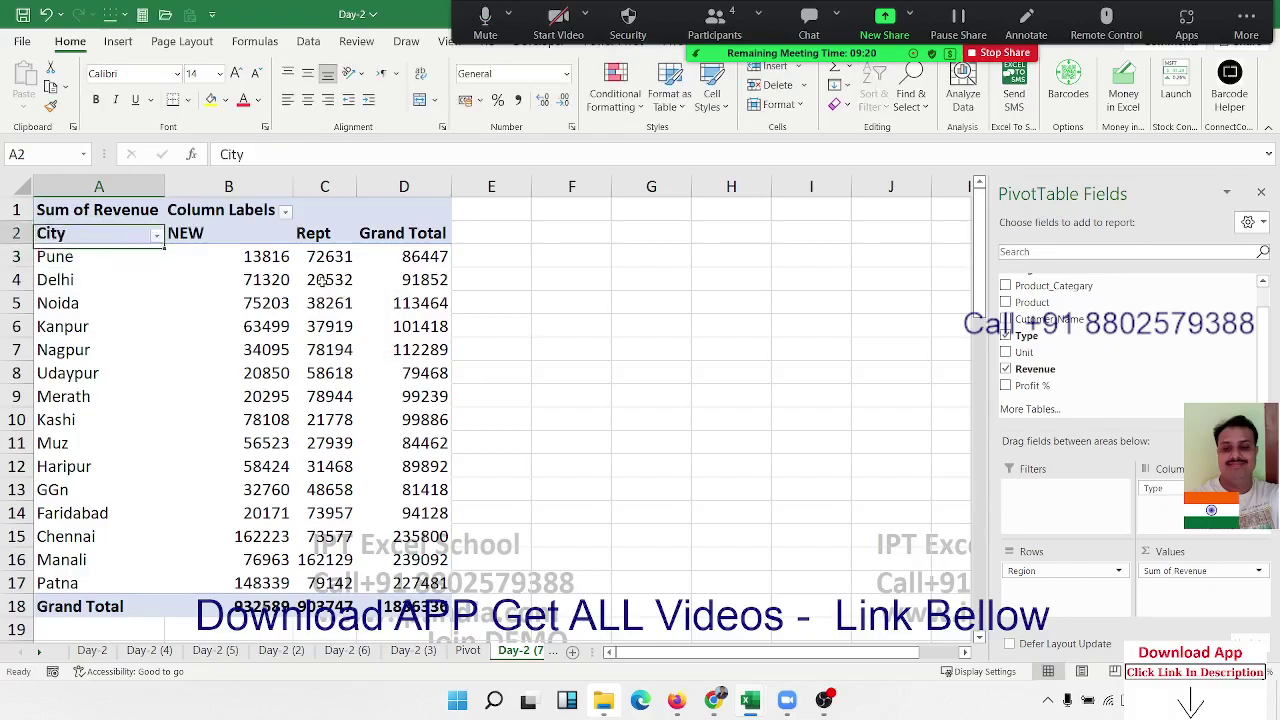
{"action": "key", "text": "Right"}
{"action": "key", "text": "Up"}
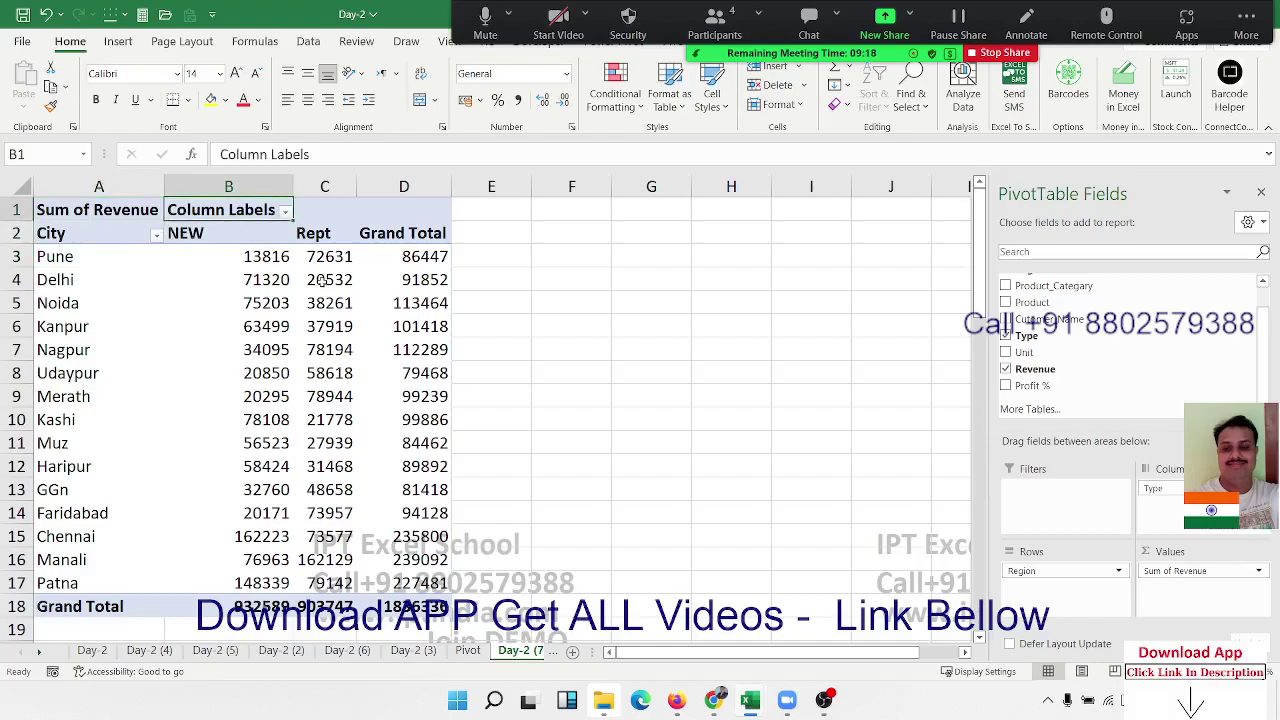
{"action": "key", "text": "Left"}
{"action": "type", "text": "Total"}
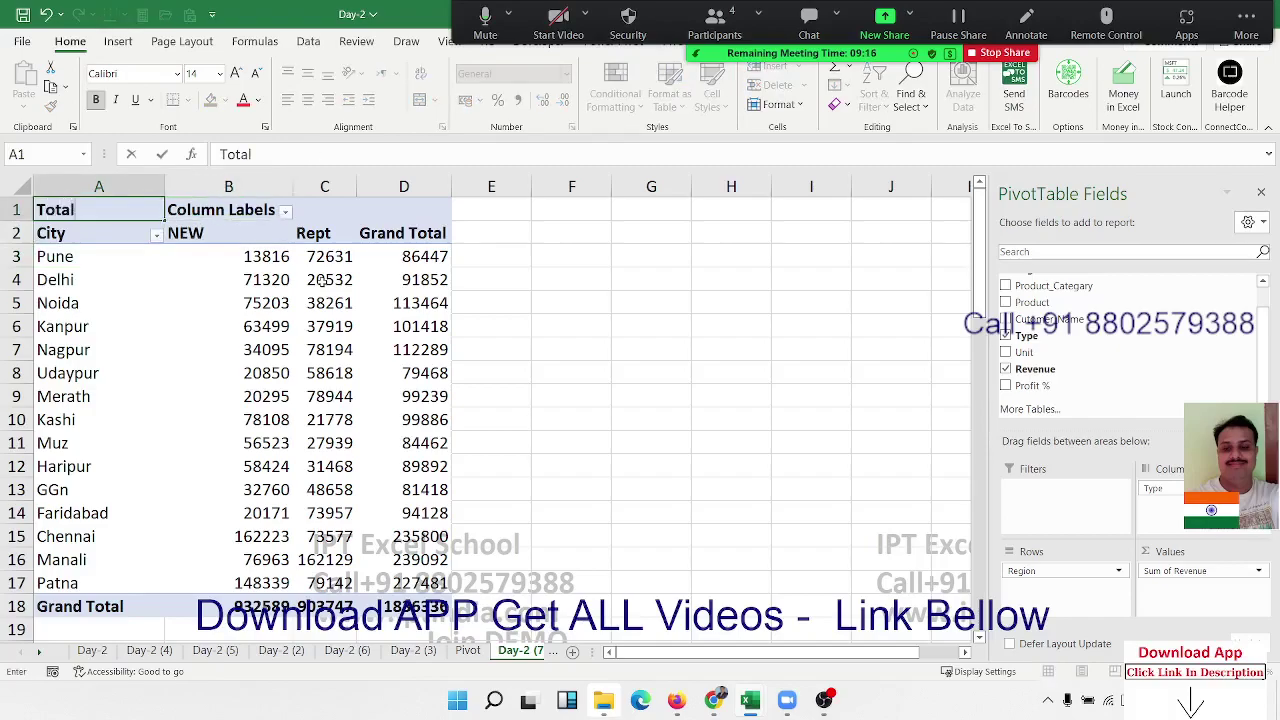
{"action": "type", "text": " Sales"}
{"action": "key", "text": "Return"}
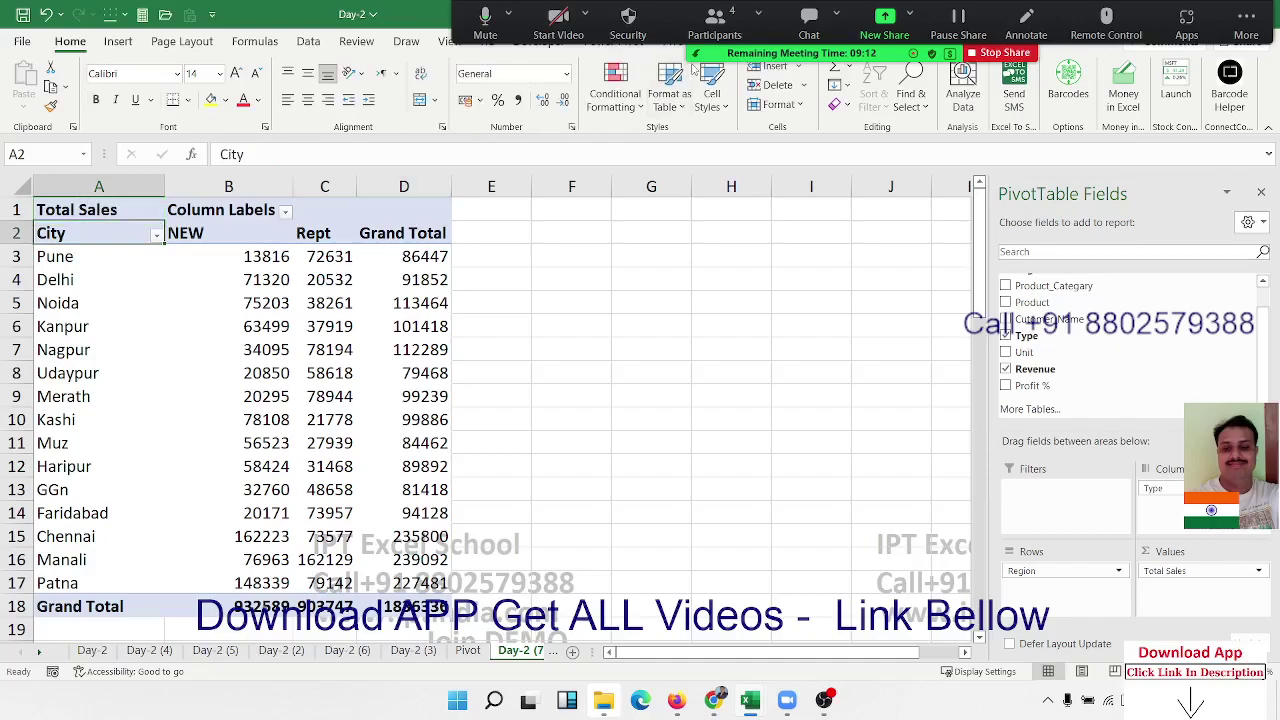
{"action": "left_click", "coordinate": [697, 55]}
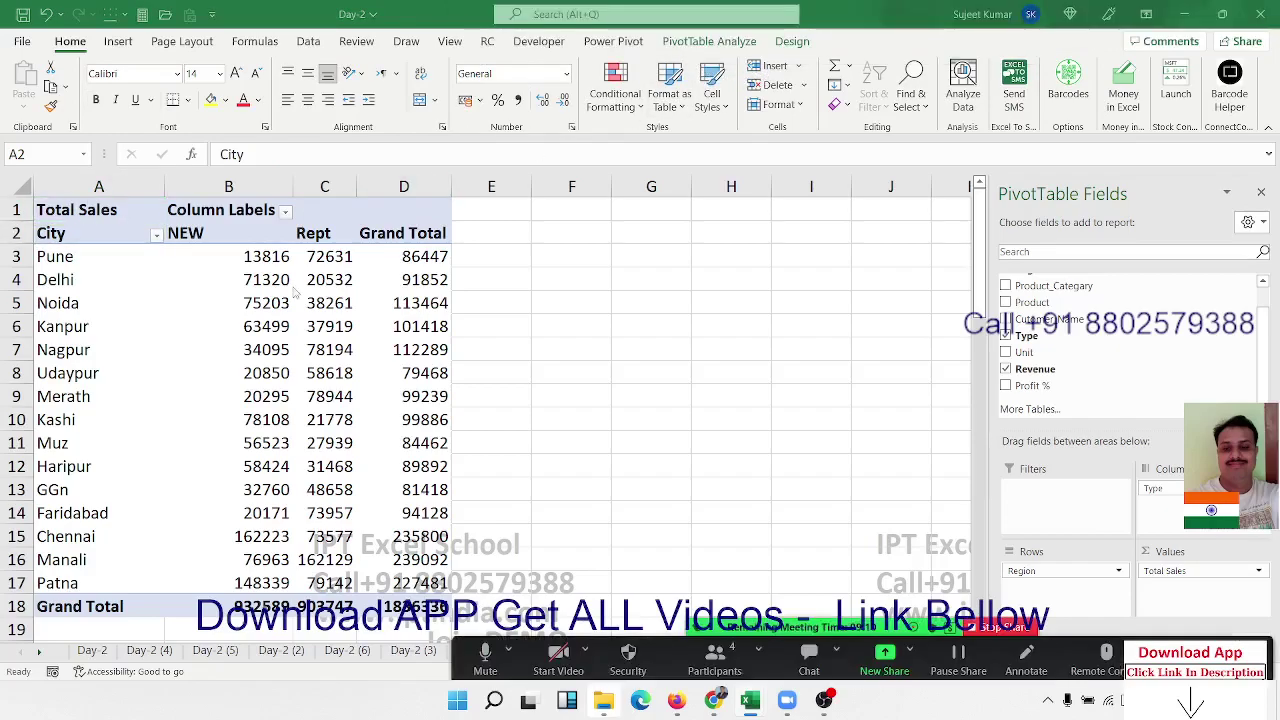
Apply the dark PivotTable style from the Design gallery, giving black header and Grand Total rows.
{"action": "left_click", "coordinate": [800, 44]}
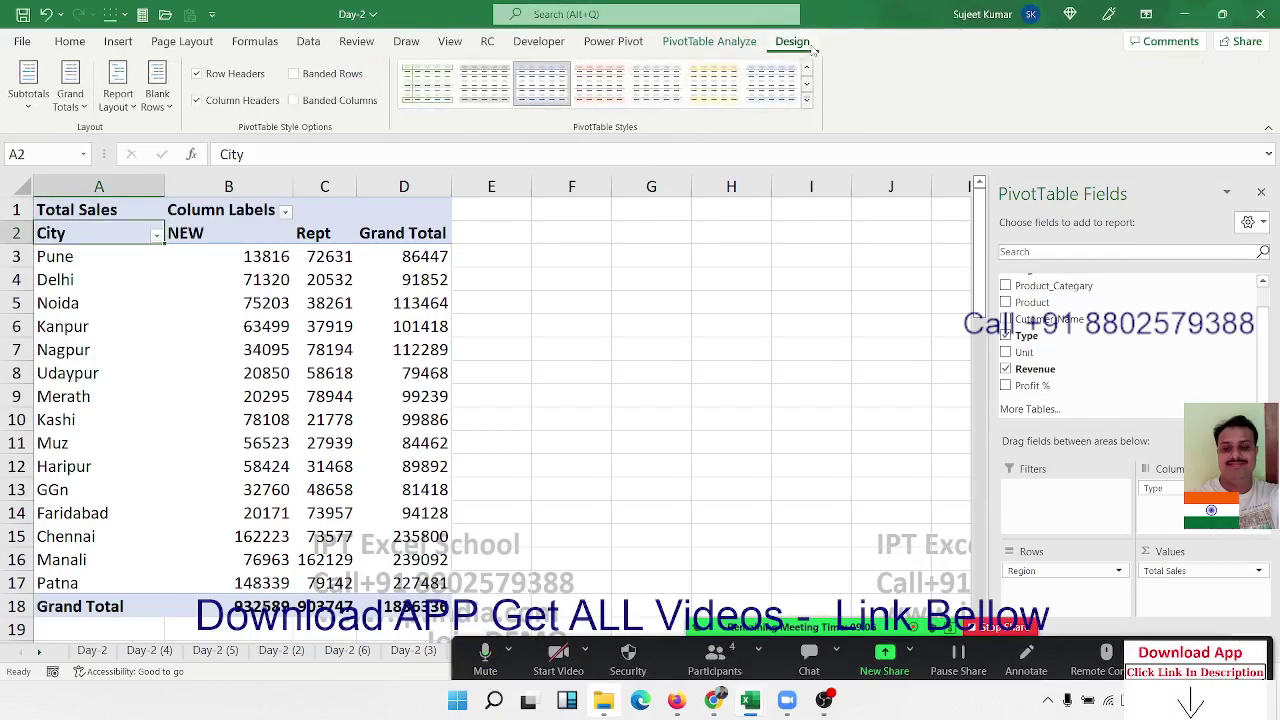
{"action": "left_click", "coordinate": [808, 98]}
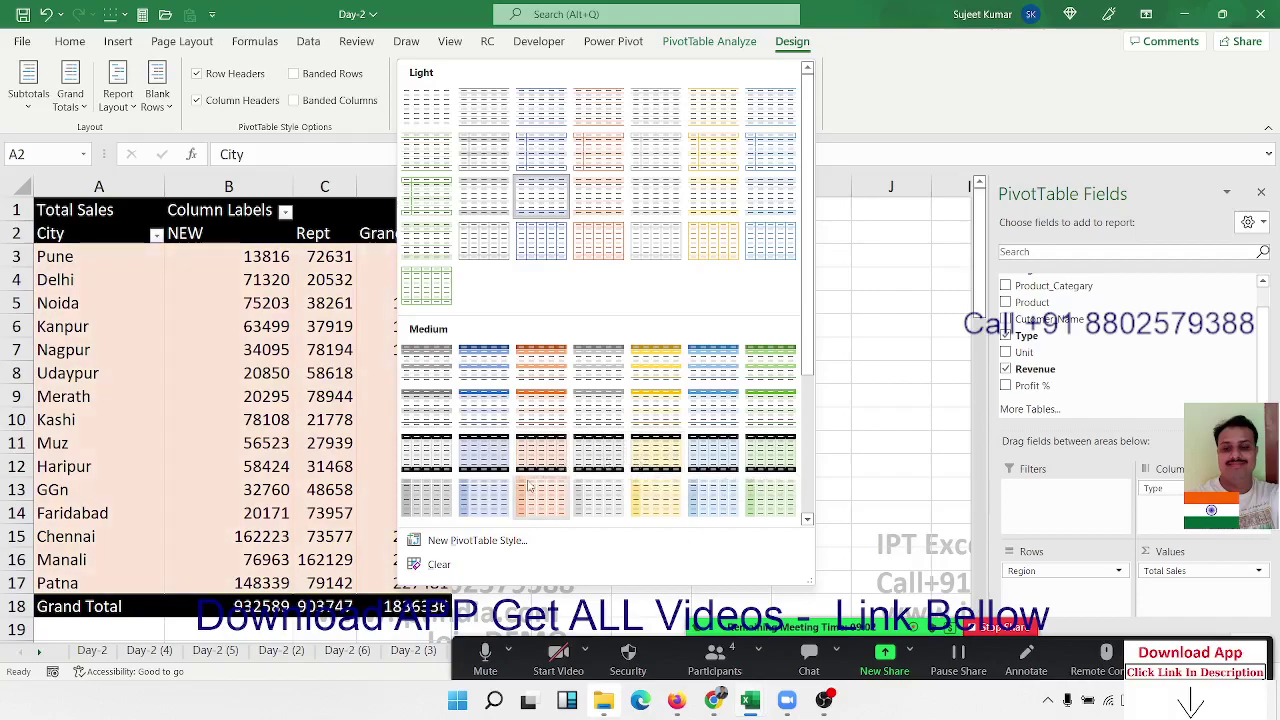
{"action": "left_click", "coordinate": [440, 458]}
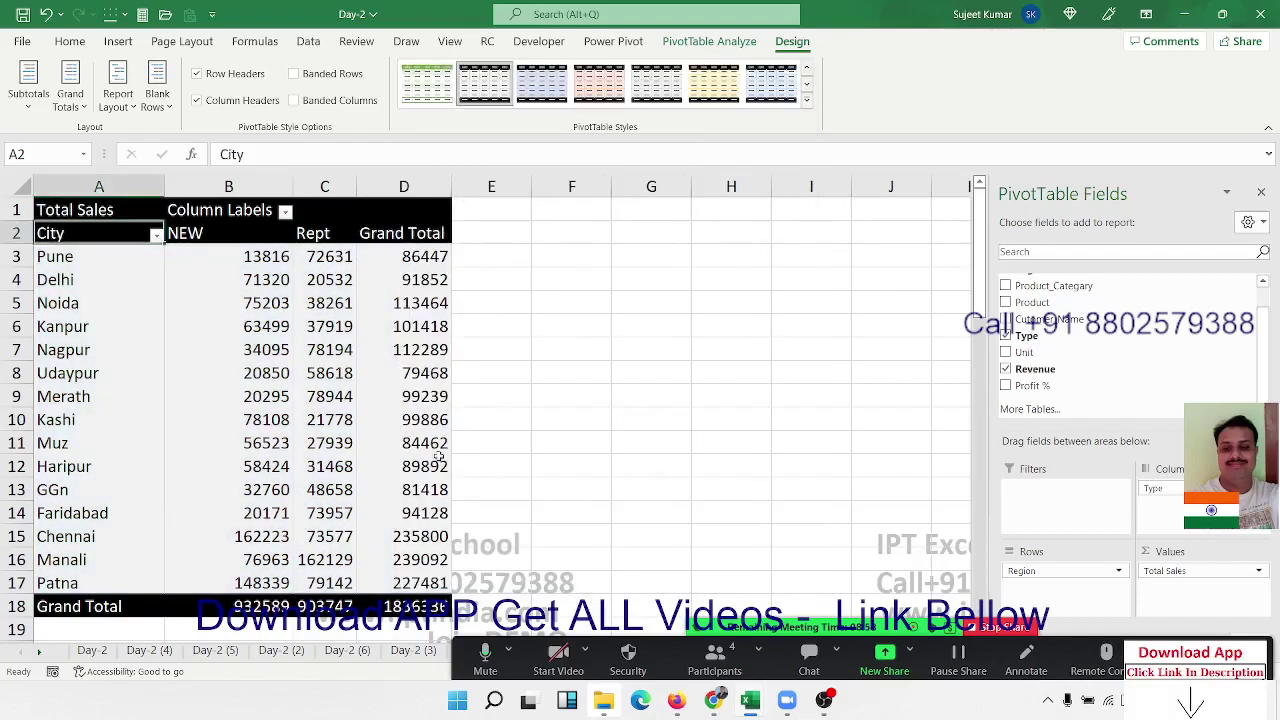
{"action": "left_click", "coordinate": [376, 400]}
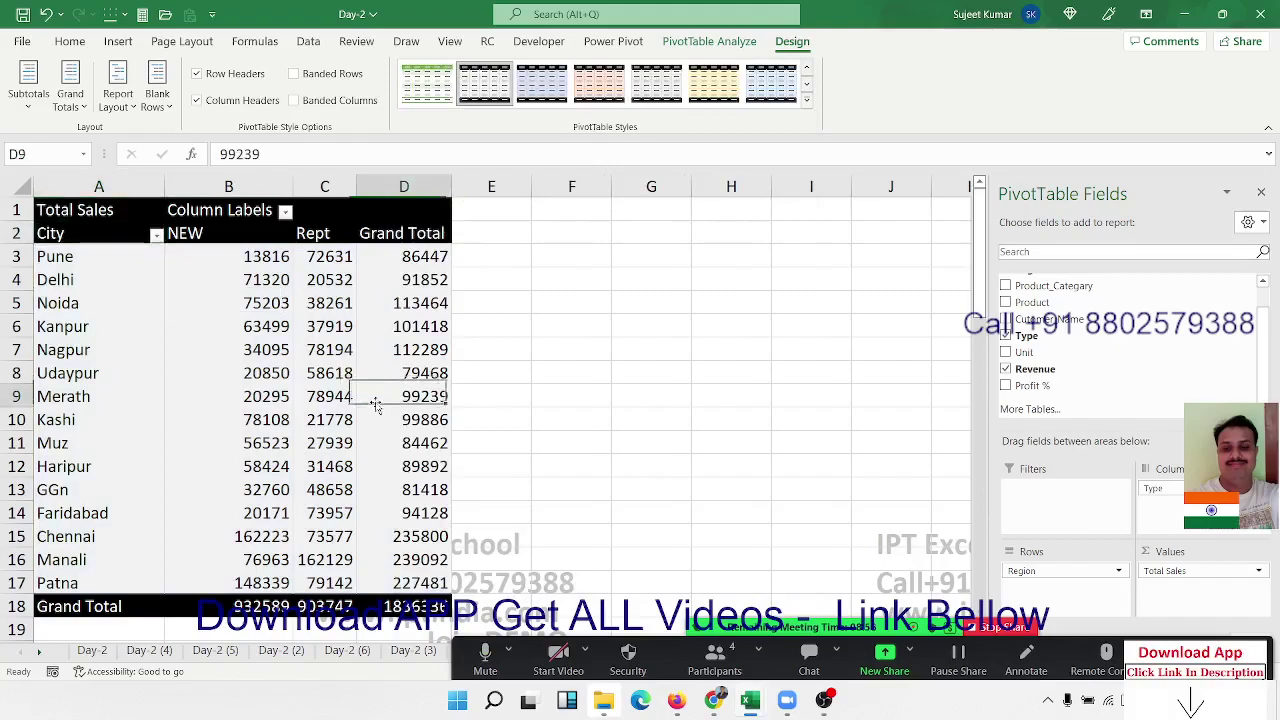
{"action": "left_click", "coordinate": [350, 355]}
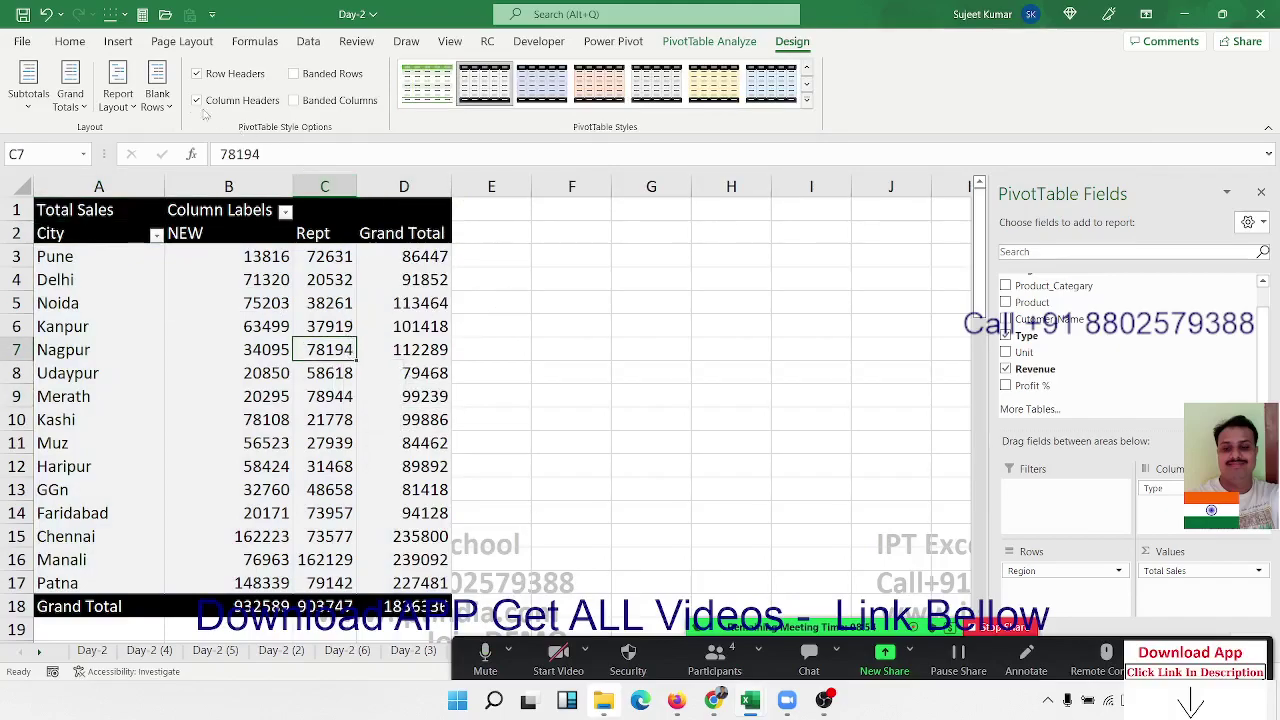
{"action": "left_click", "coordinate": [70, 41]}
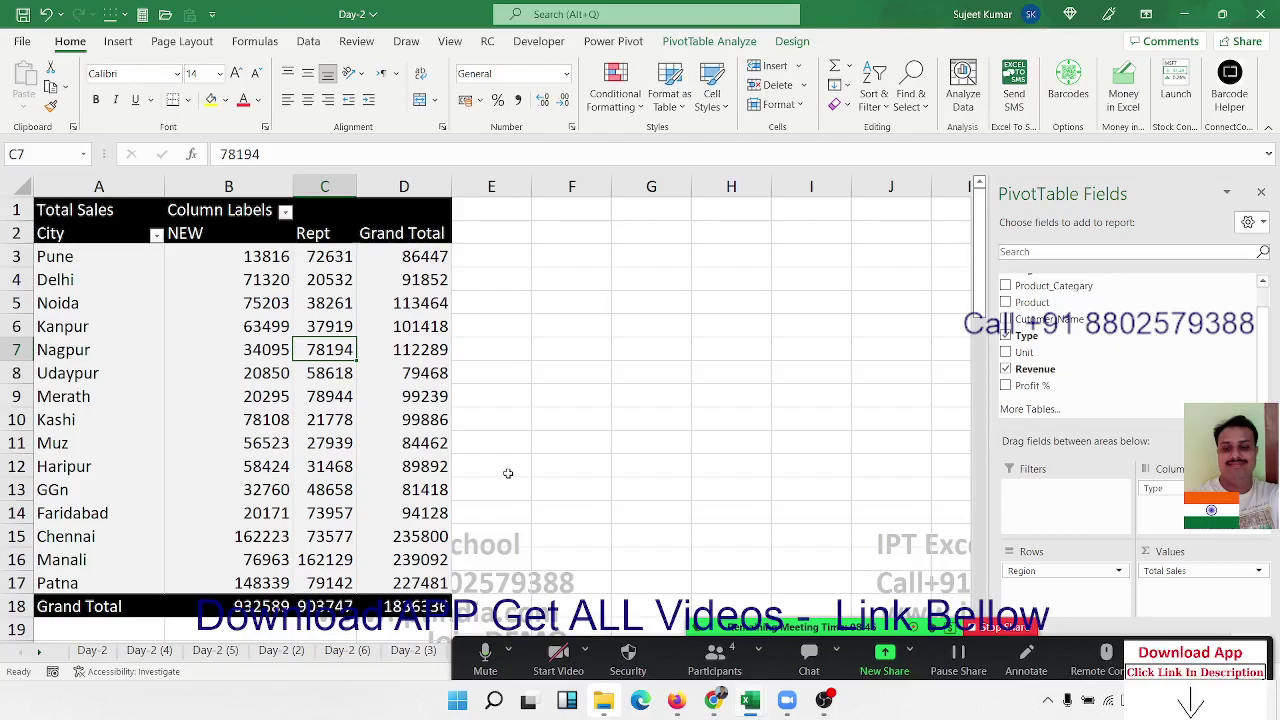
Open the context menu on the Kashi value 21778 in cell C10.
{"action": "mouse_move", "coordinate": [391, 453]}
{"action": "right_click", "coordinate": [334, 426]}
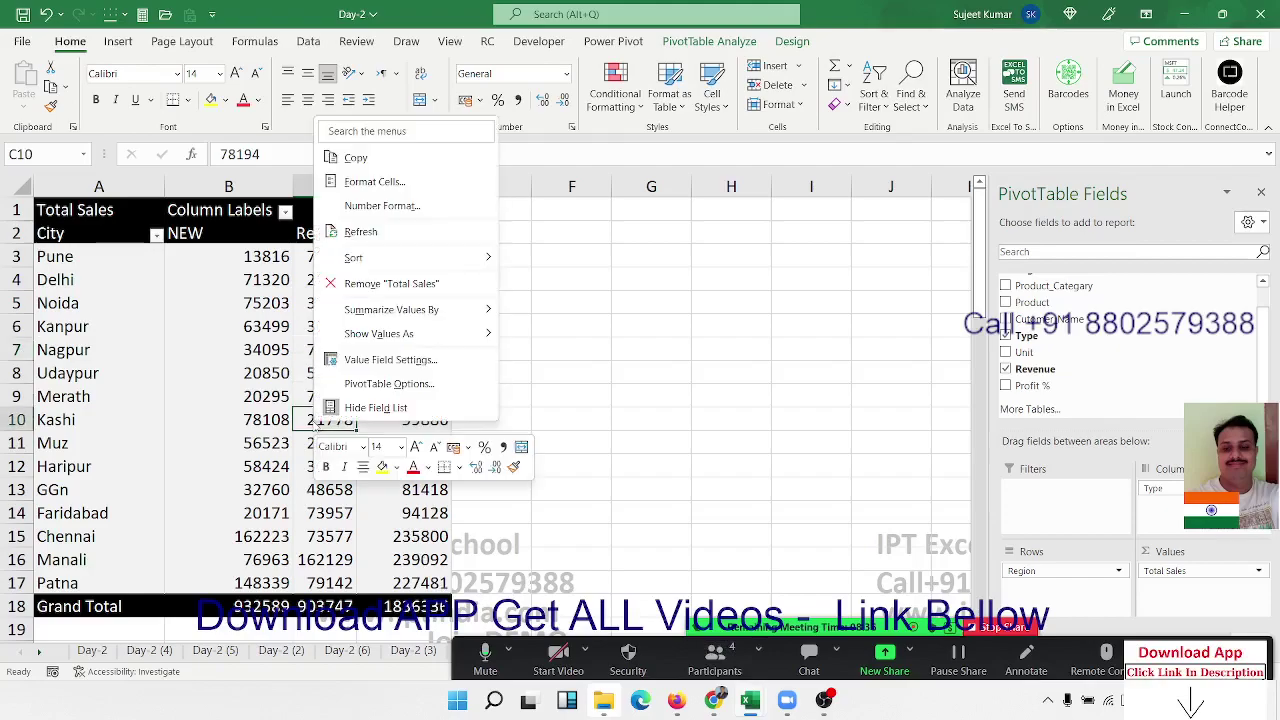
Refresh the pivot to fit its columns, then browse the styles gallery keeping the dark style.
{"action": "left_click", "coordinate": [352, 236]}
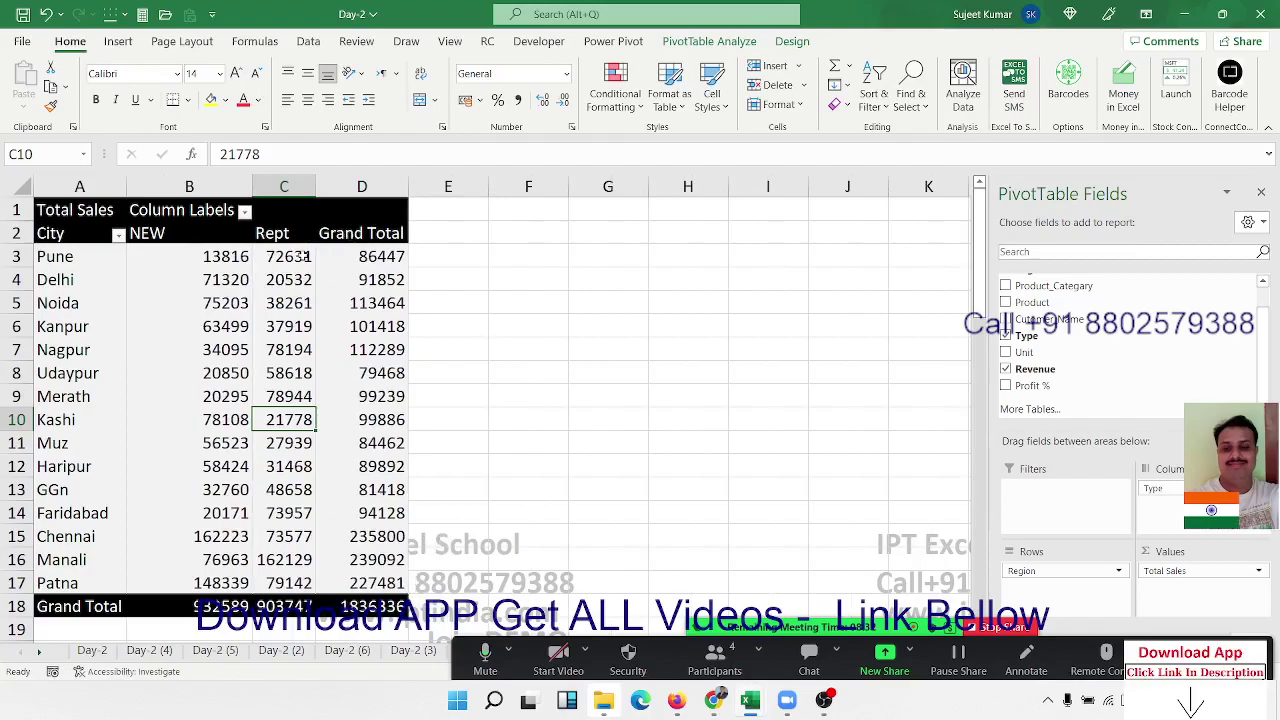
{"action": "mouse_move", "coordinate": [305, 258]}
{"action": "left_click", "coordinate": [792, 42]}
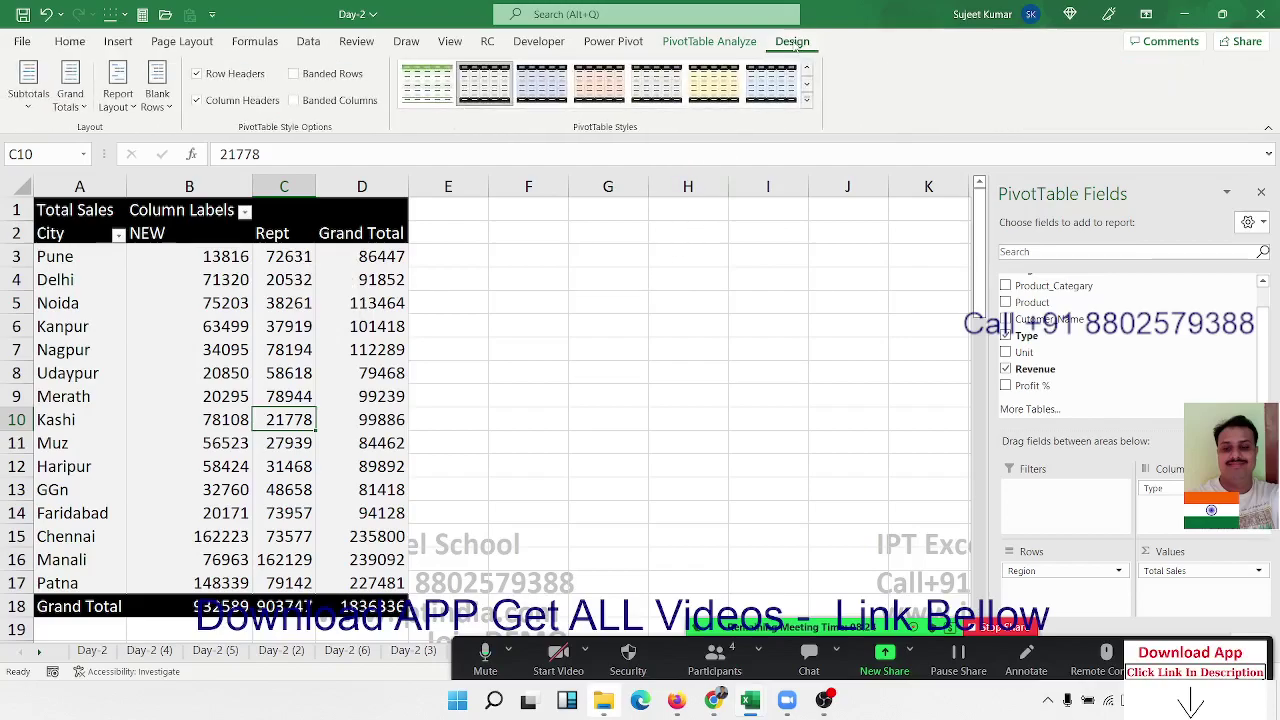
{"action": "left_click", "coordinate": [806, 99]}
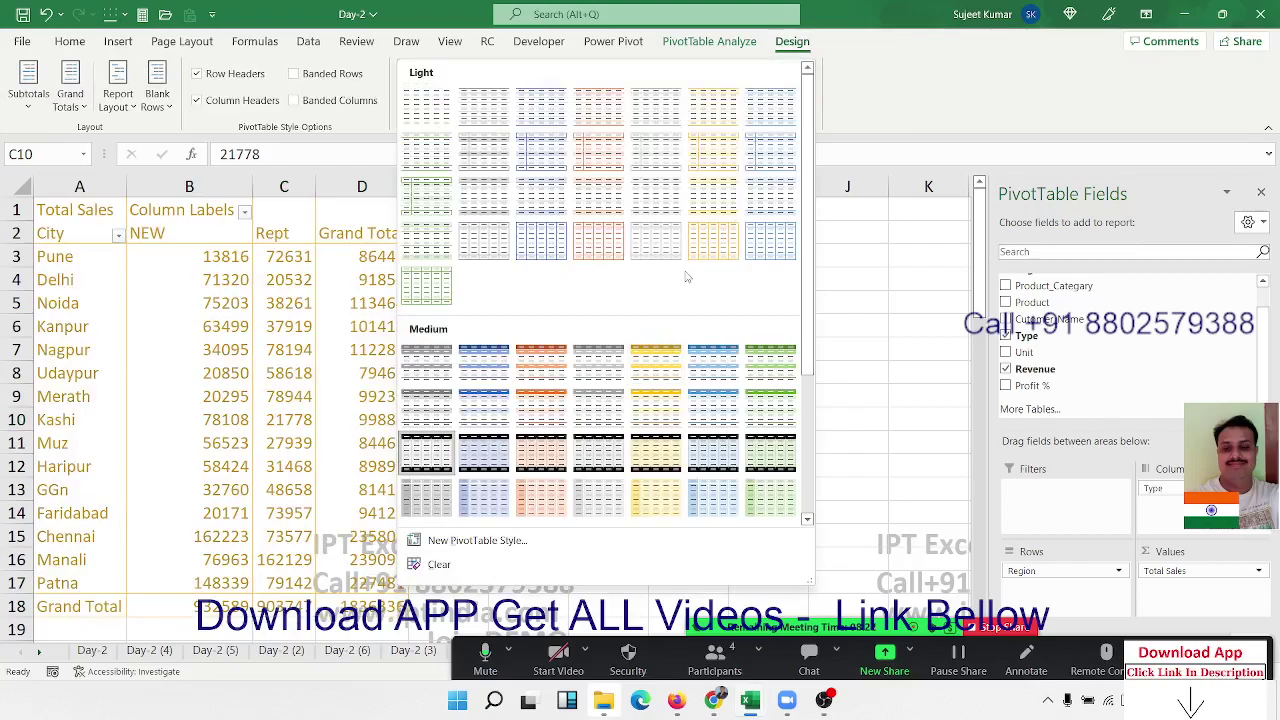
{"action": "left_click", "coordinate": [366, 398]}
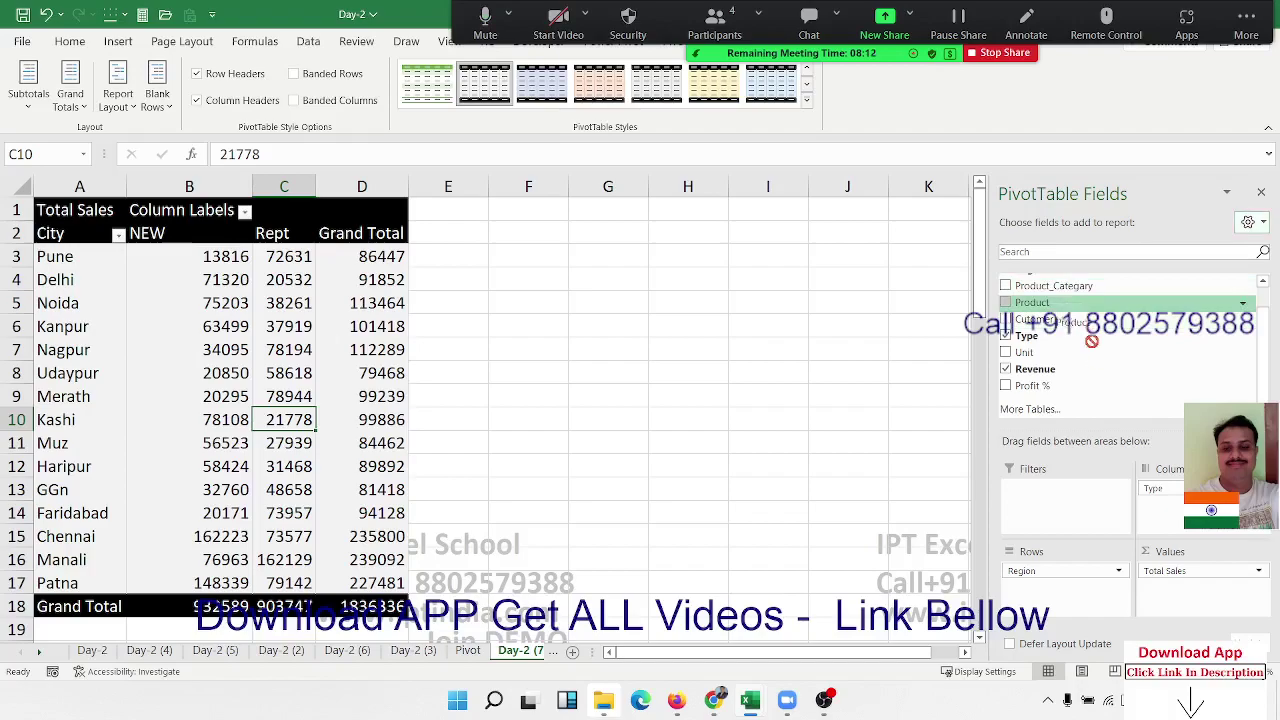
Add Product as a report filter set to 3D CL and hide the field list.
{"action": "mouse_move", "coordinate": [1062, 302]}
{"action": "left_mouse_down"}
{"action": "mouse_move", "coordinate": [1085, 508]}
{"action": "mouse_move", "coordinate": [1066, 492]}
{"action": "left_mouse_up"}
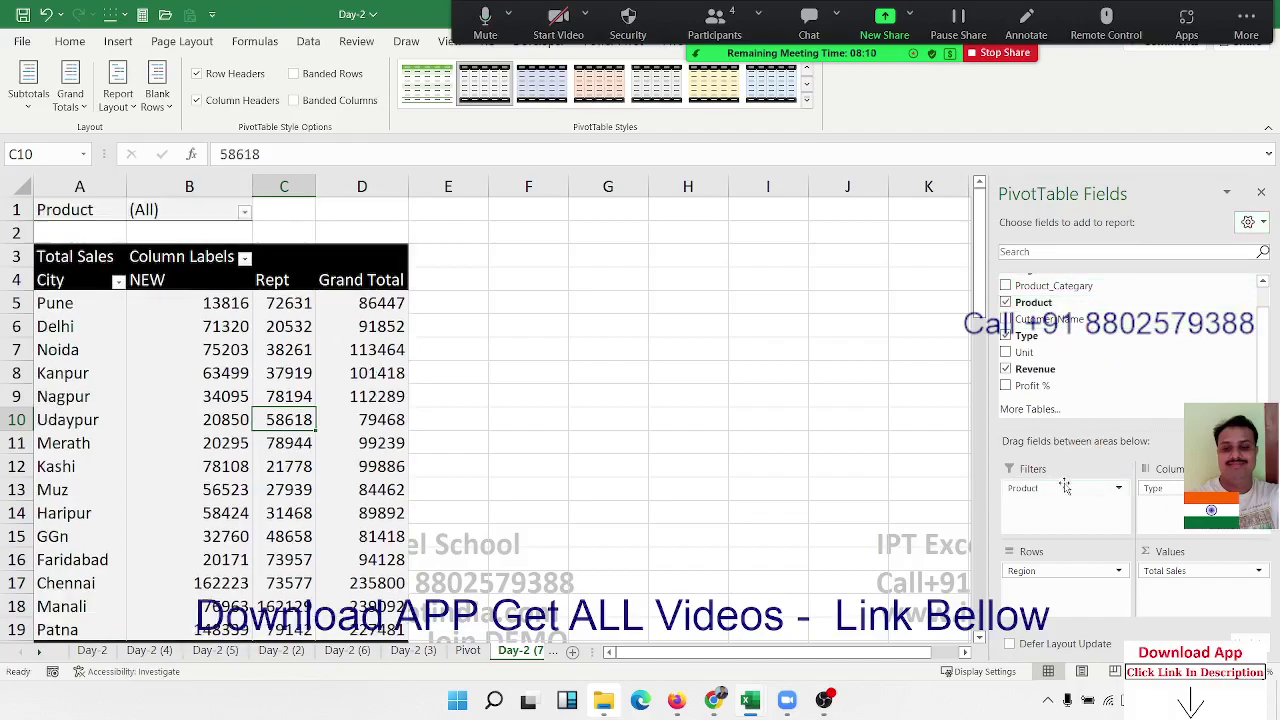
{"action": "left_click", "coordinate": [245, 211]}
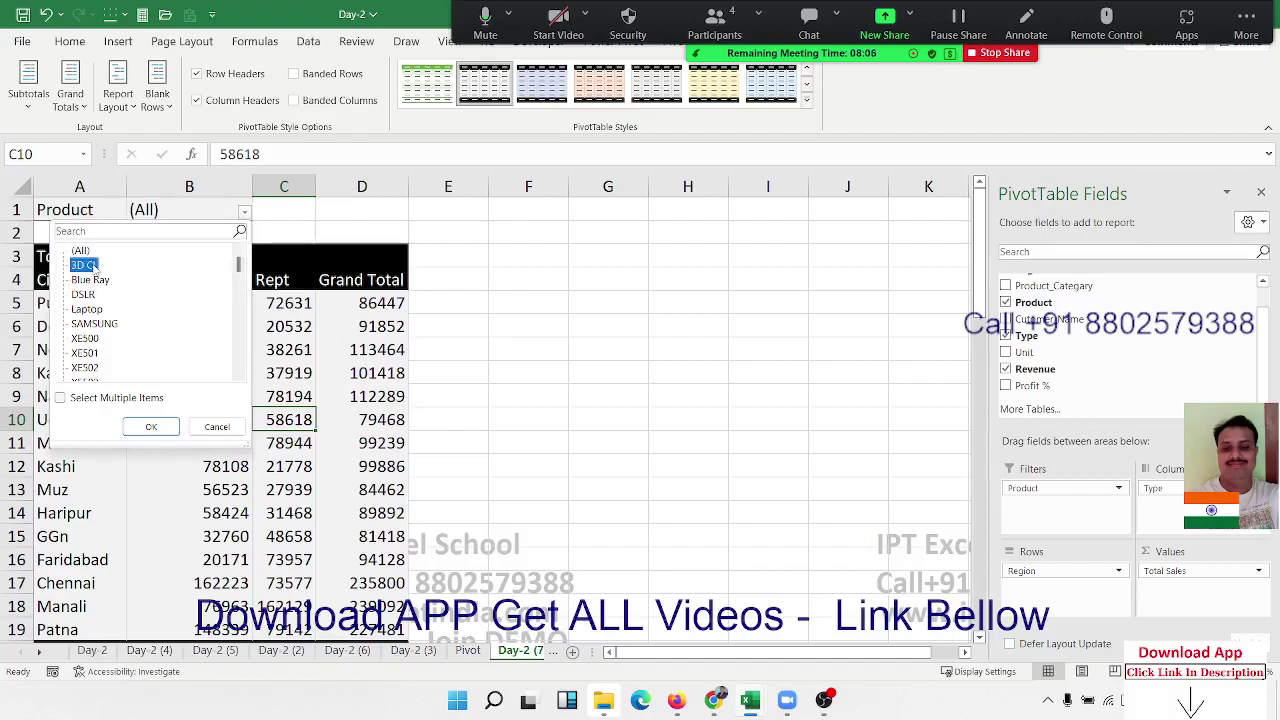
{"action": "left_click", "coordinate": [163, 431]}
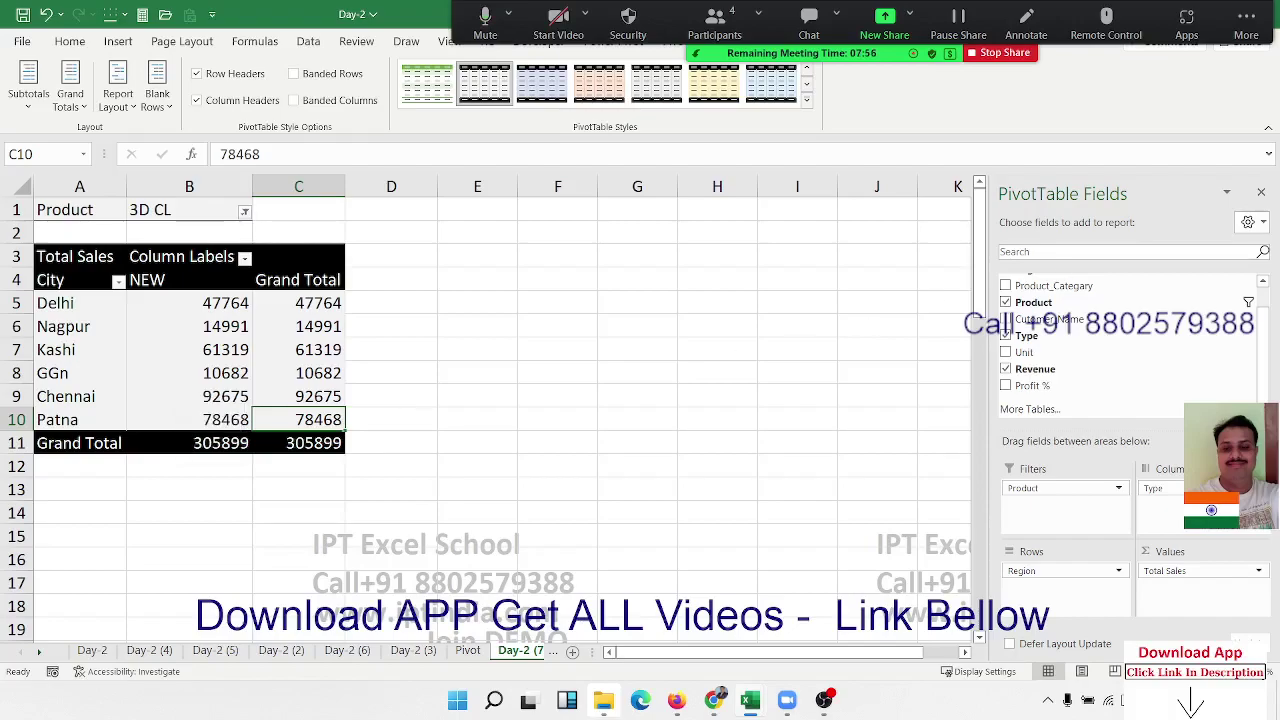
{"action": "left_click", "coordinate": [1260, 194]}
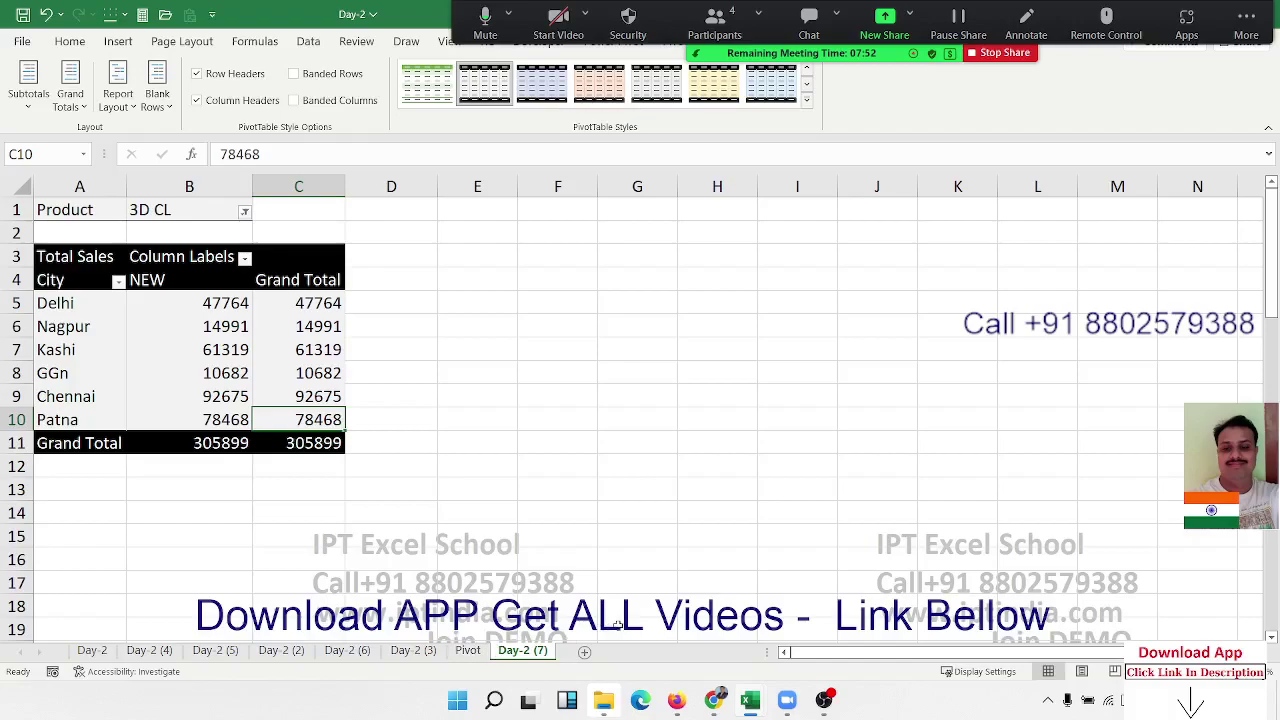
Copy the sheet as Day-2 (8), review the Pivot sheet's source data, then return to cell C6.
{"action": "left_click_drag", "start_coordinate": [583, 652], "coordinate": [588, 652]}
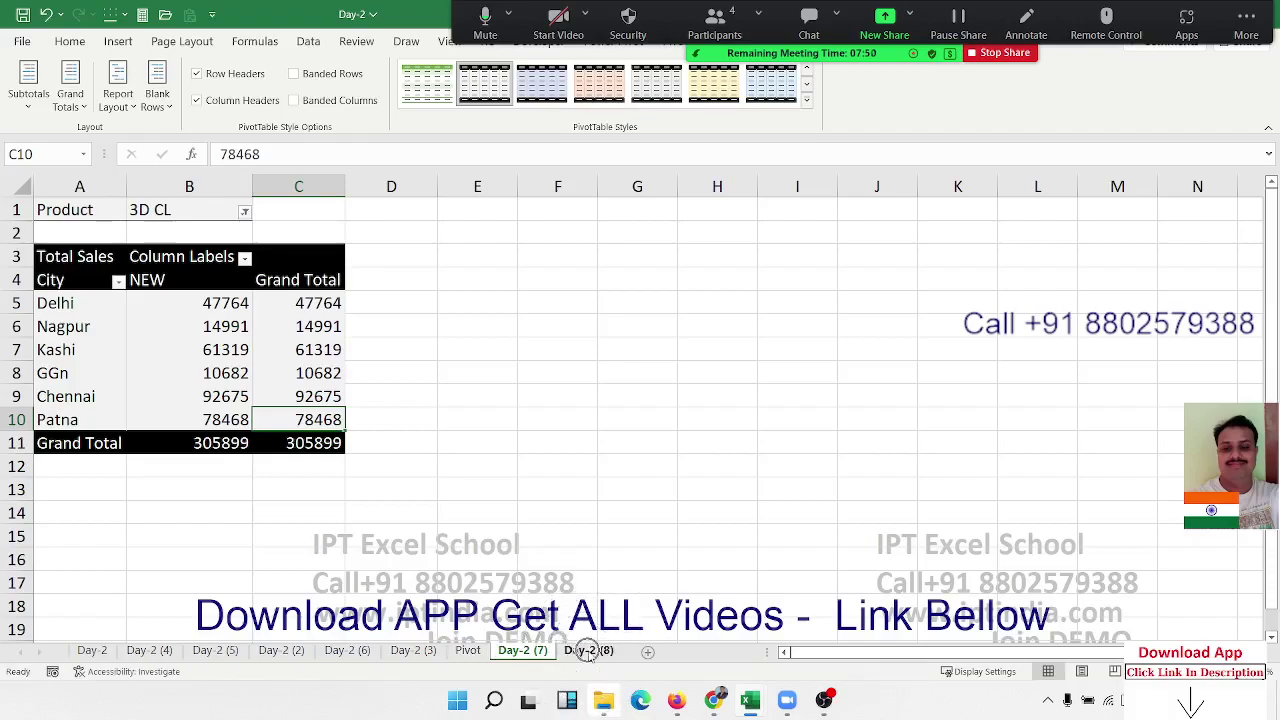
{"action": "left_click", "coordinate": [243, 300]}
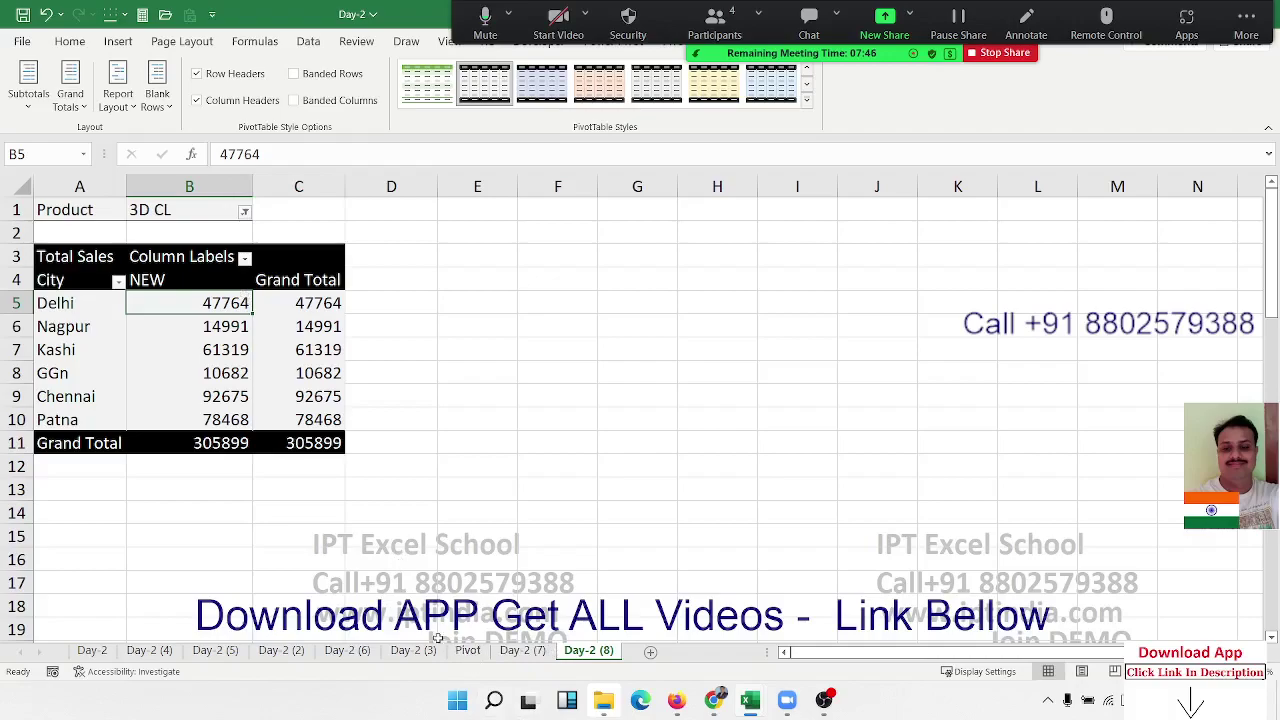
{"action": "left_click", "coordinate": [467, 655]}
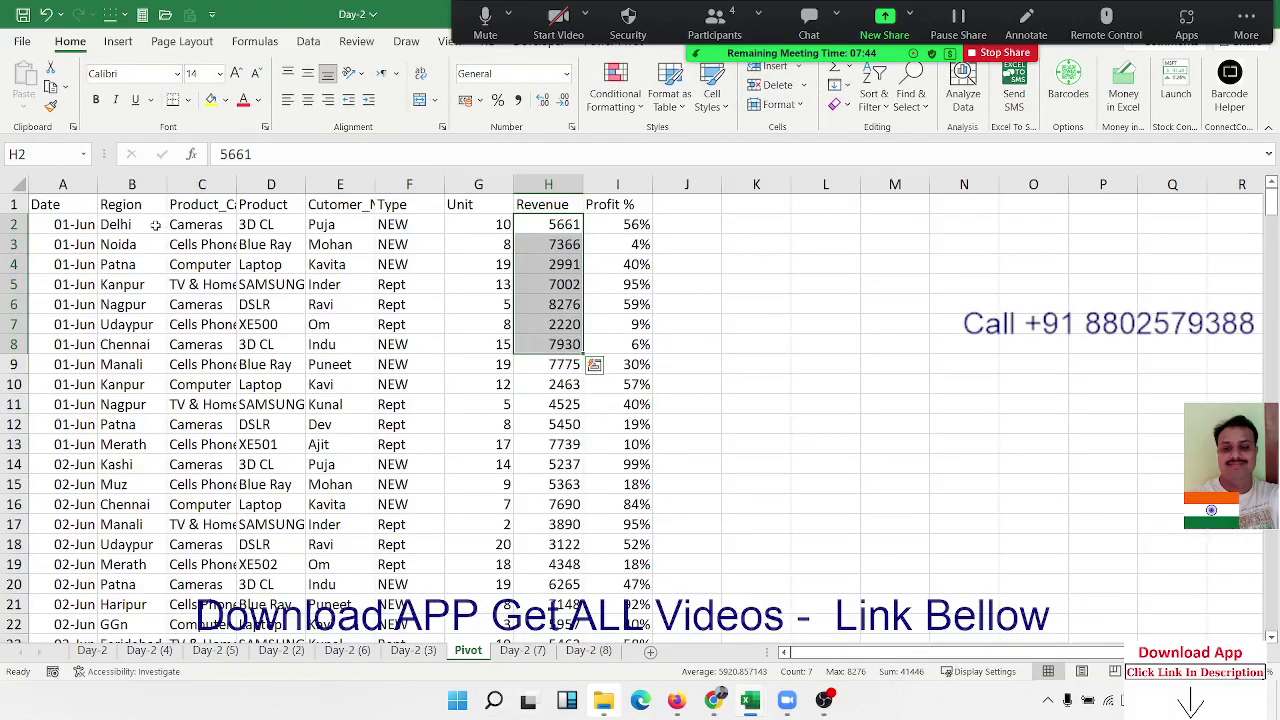
{"action": "left_click_drag", "start_coordinate": [155, 226], "coordinate": [150, 324]}
{"action": "left_click", "coordinate": [205, 232]}
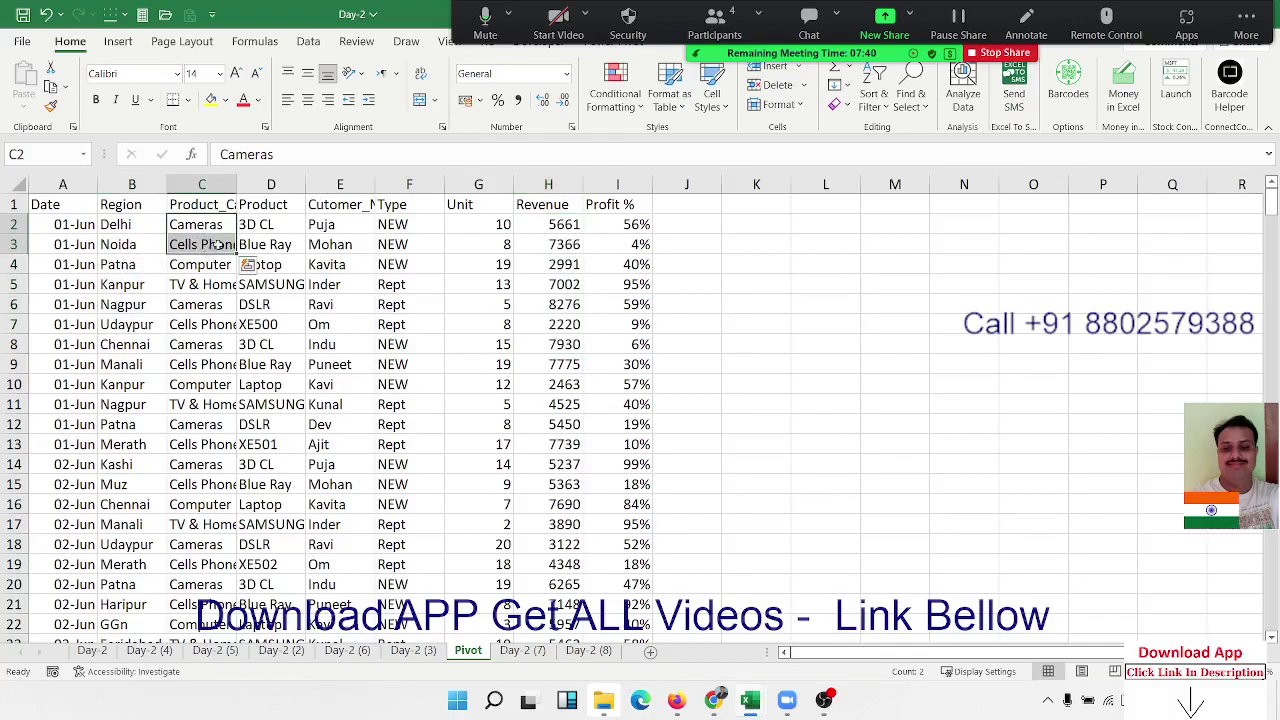
{"action": "left_click", "coordinate": [250, 244]}
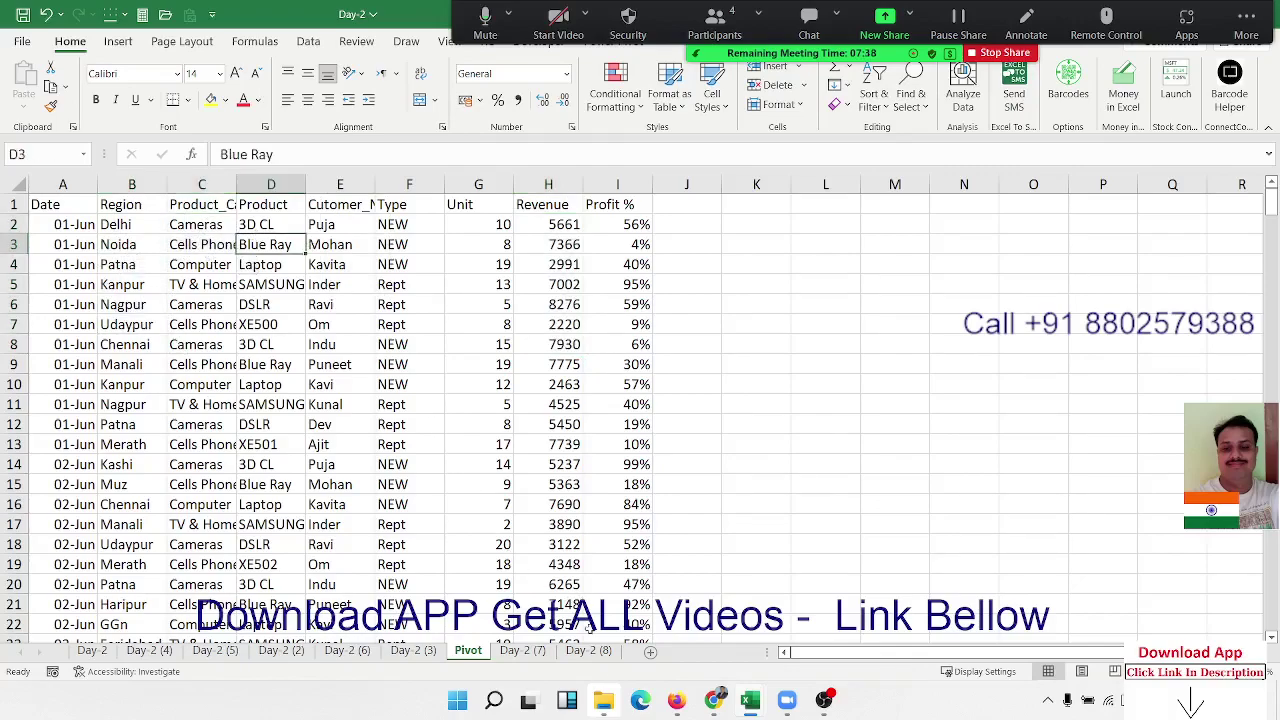
{"action": "left_click", "coordinate": [586, 651]}
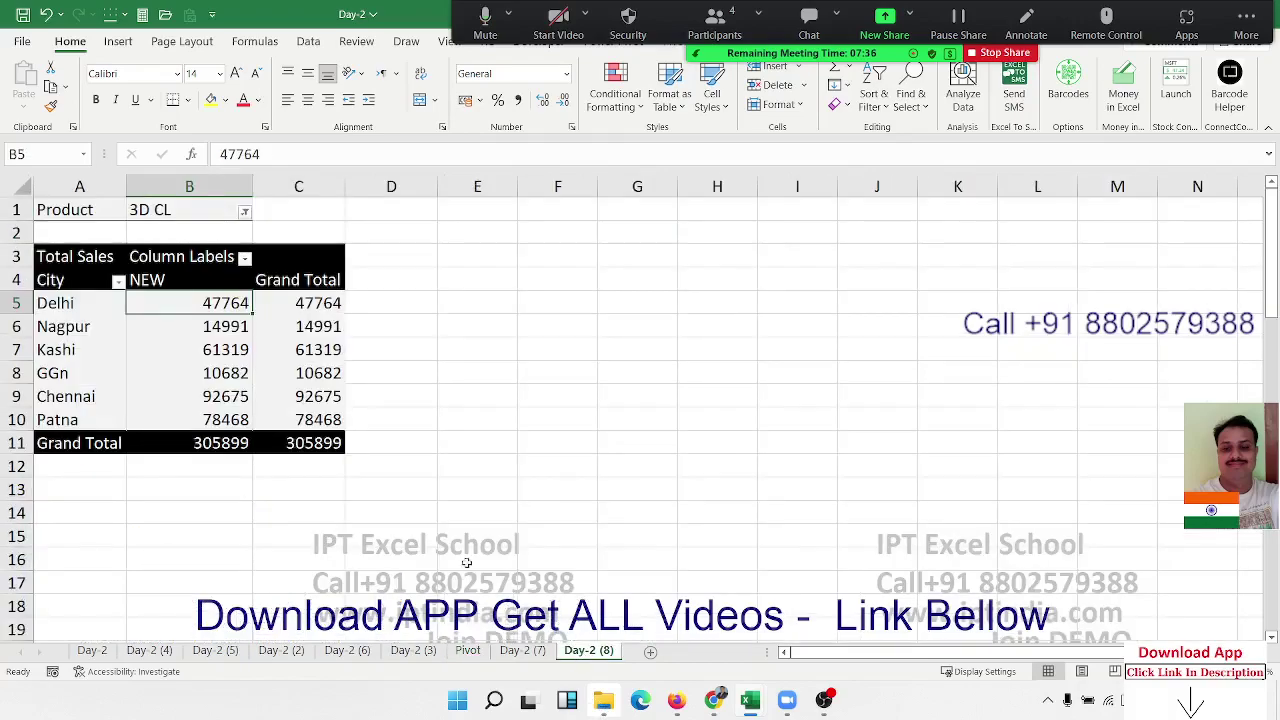
{"action": "left_click", "coordinate": [262, 328]}
Show the field list and uncheck Type, Revenue, Product and Region.
{"action": "right_click", "coordinate": [260, 328]}
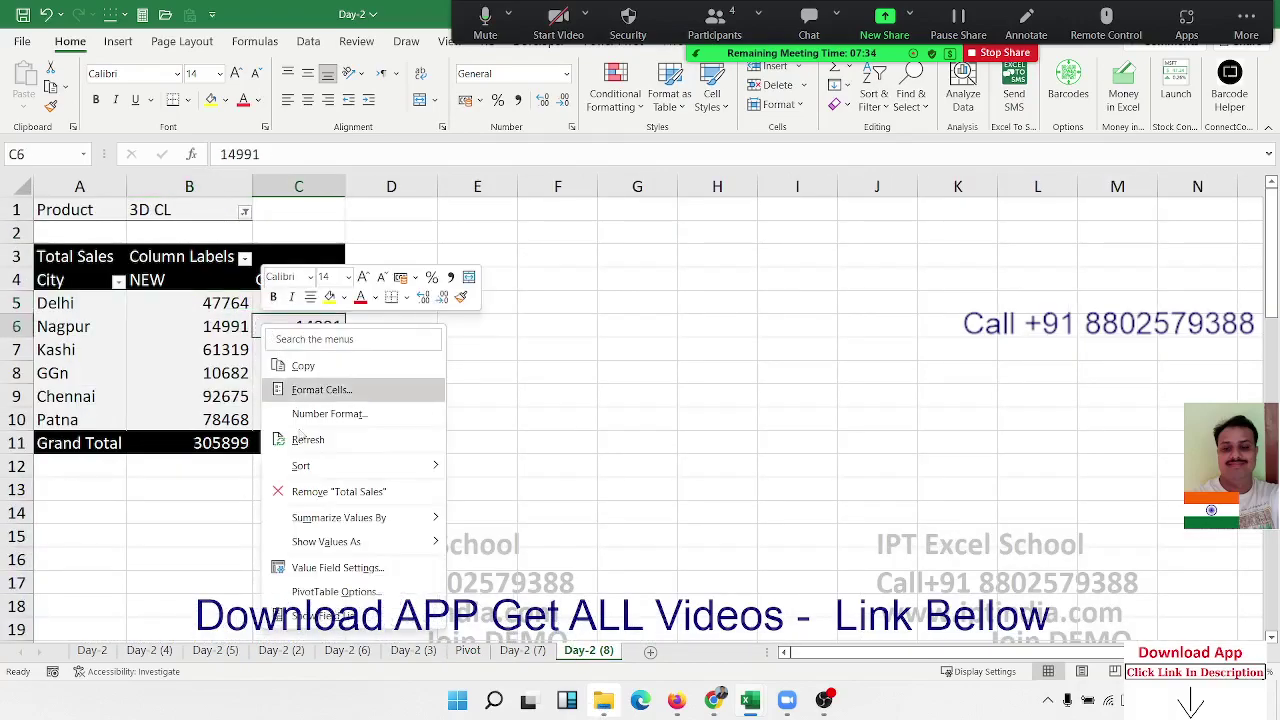
{"action": "left_click", "coordinate": [300, 615]}
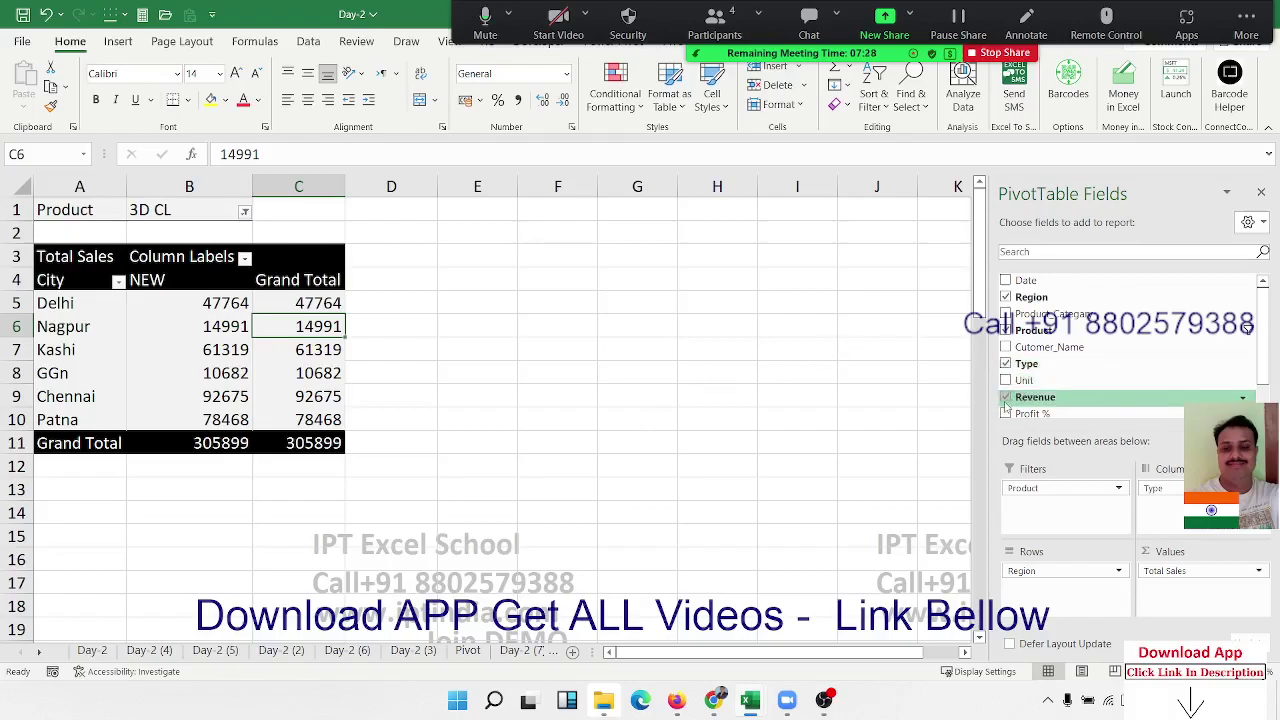
{"action": "left_click", "coordinate": [1006, 364]}
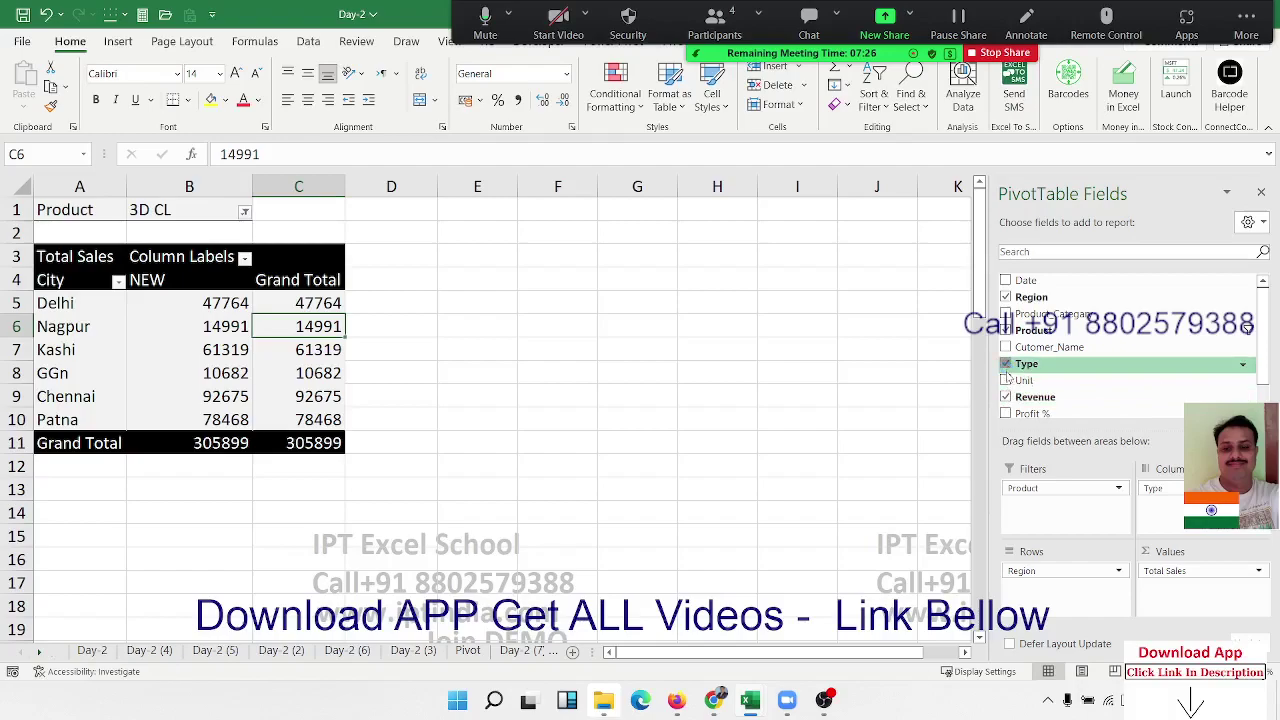
{"action": "left_click", "coordinate": [1006, 397]}
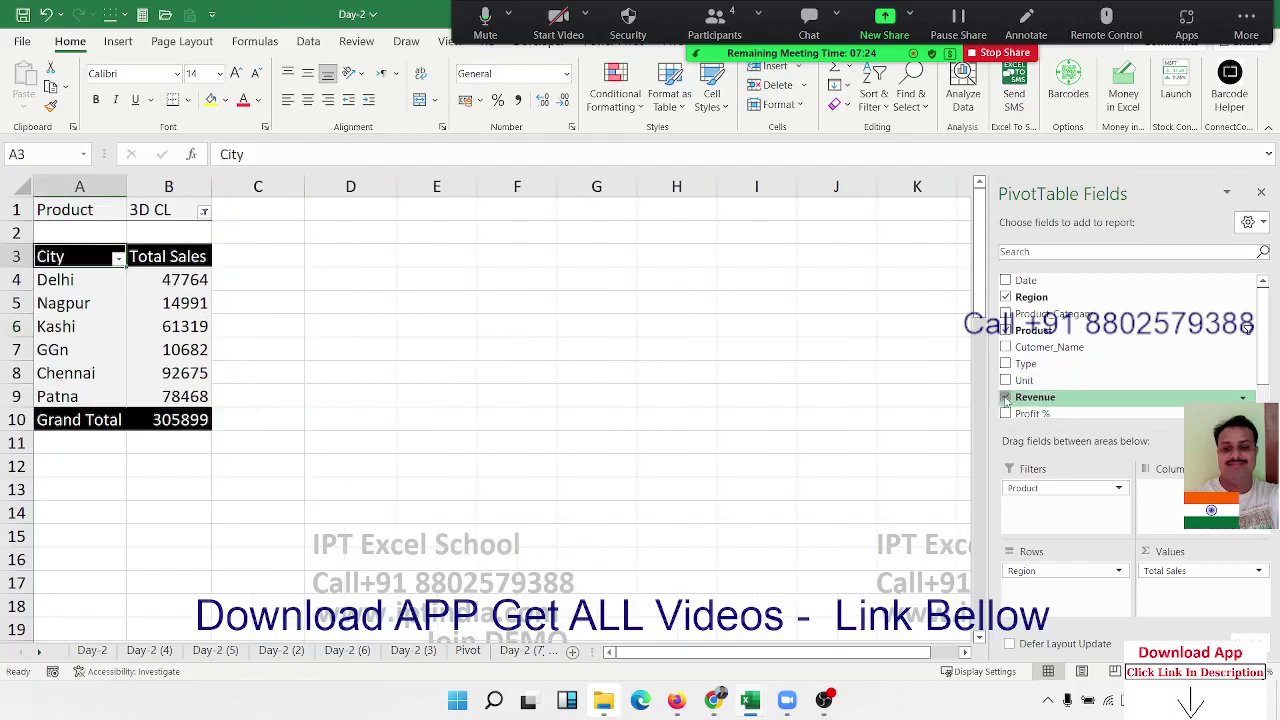
{"action": "left_click", "coordinate": [1006, 330]}
{"action": "left_click", "coordinate": [1006, 297]}
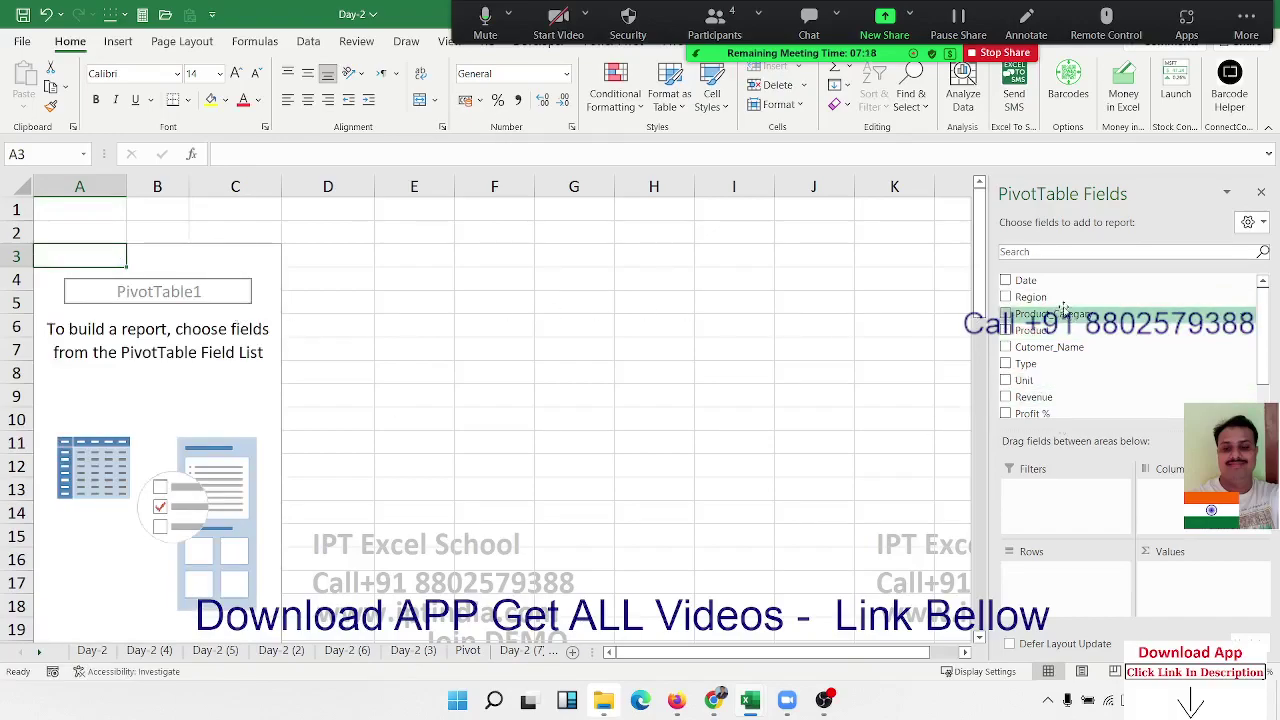
Place Region and Product_Category in Rows and Sum of Unit in Values.
{"action": "left_click_drag", "start_coordinate": [1065, 312], "coordinate": [1062, 603]}
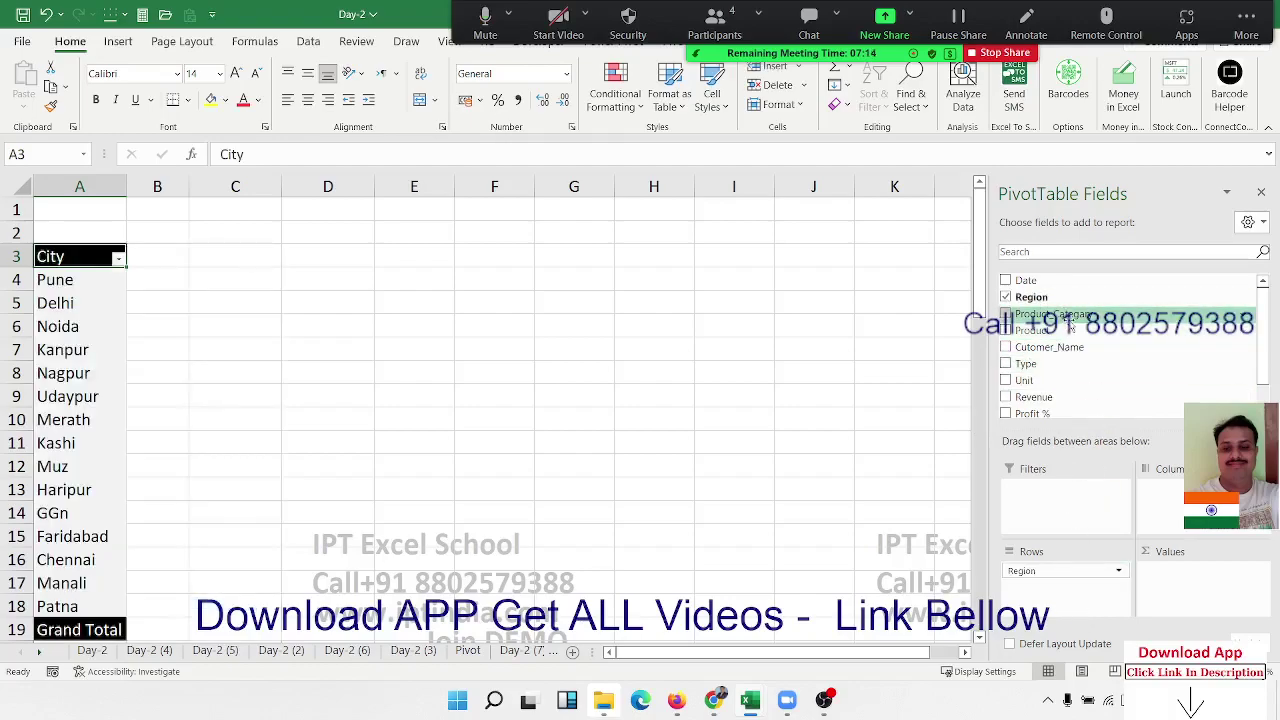
{"action": "left_click_drag", "start_coordinate": [1050, 313], "coordinate": [1115, 601]}
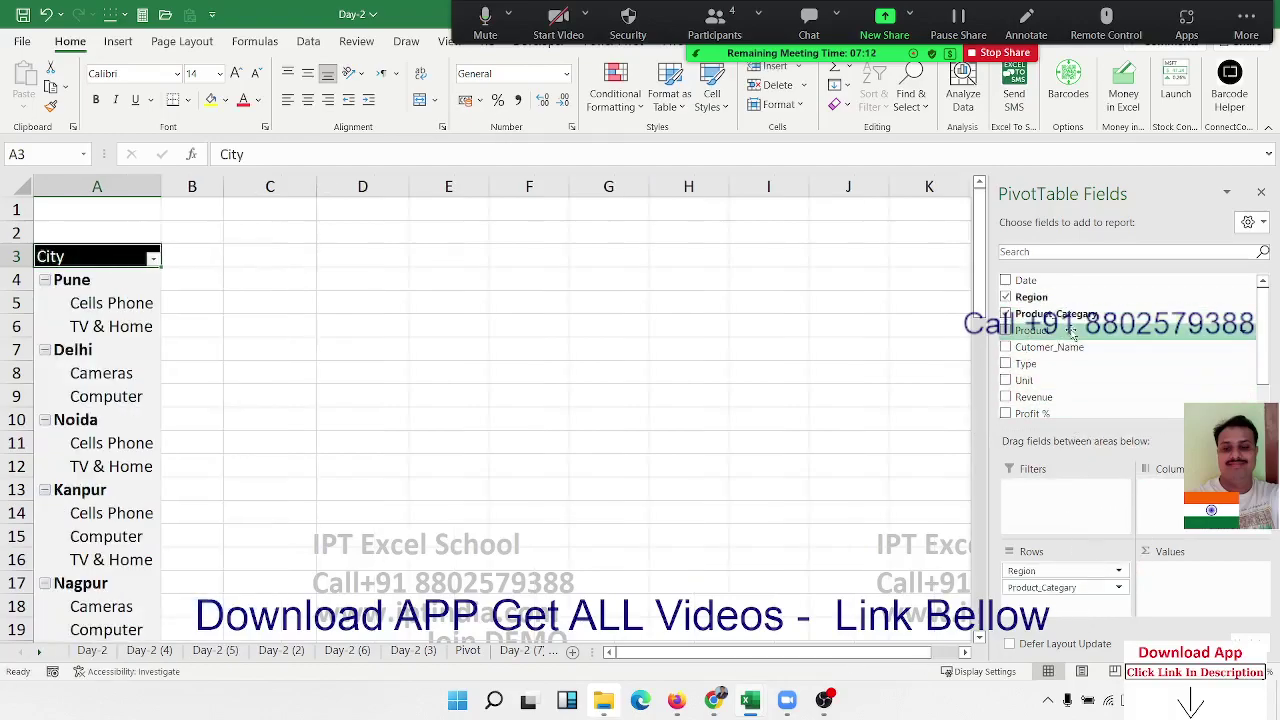
{"action": "mouse_move", "coordinate": [1068, 331]}
{"action": "left_mouse_down"}
{"action": "mouse_move", "coordinate": [1116, 576]}
{"action": "mouse_move", "coordinate": [1062, 605]}
{"action": "left_mouse_up"}
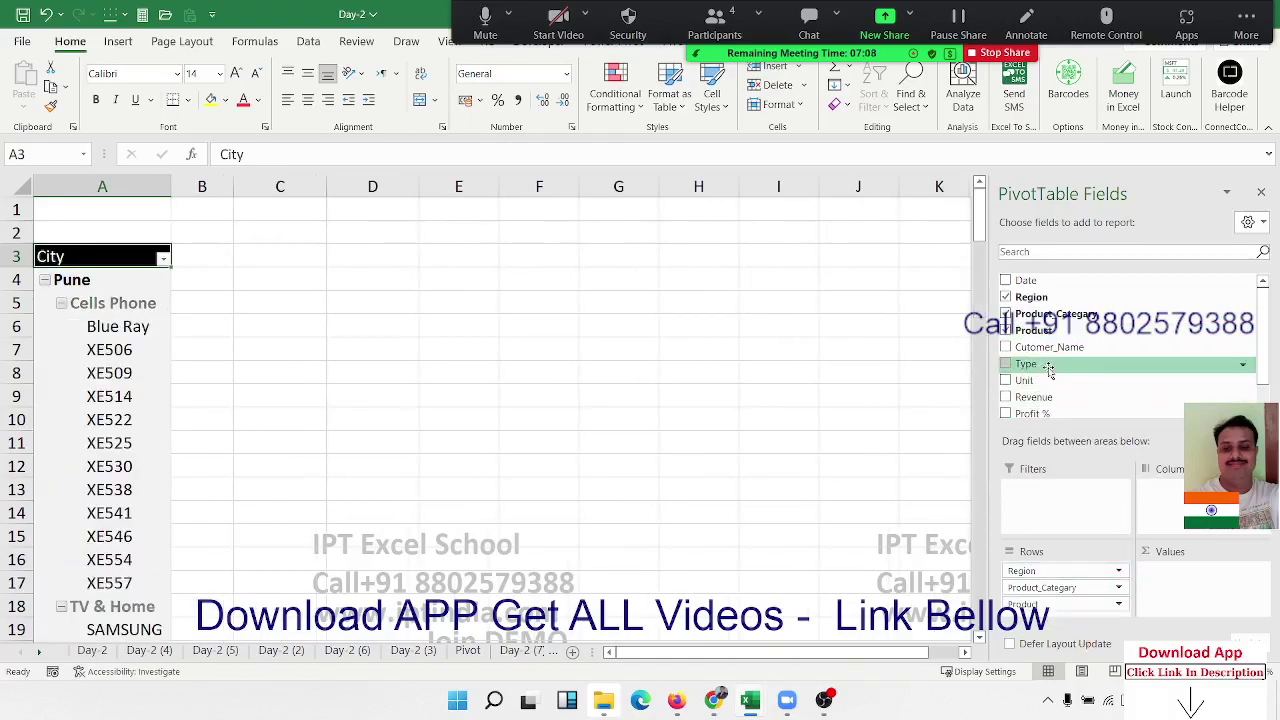
{"action": "left_click_drag", "start_coordinate": [1035, 380], "coordinate": [1163, 572]}
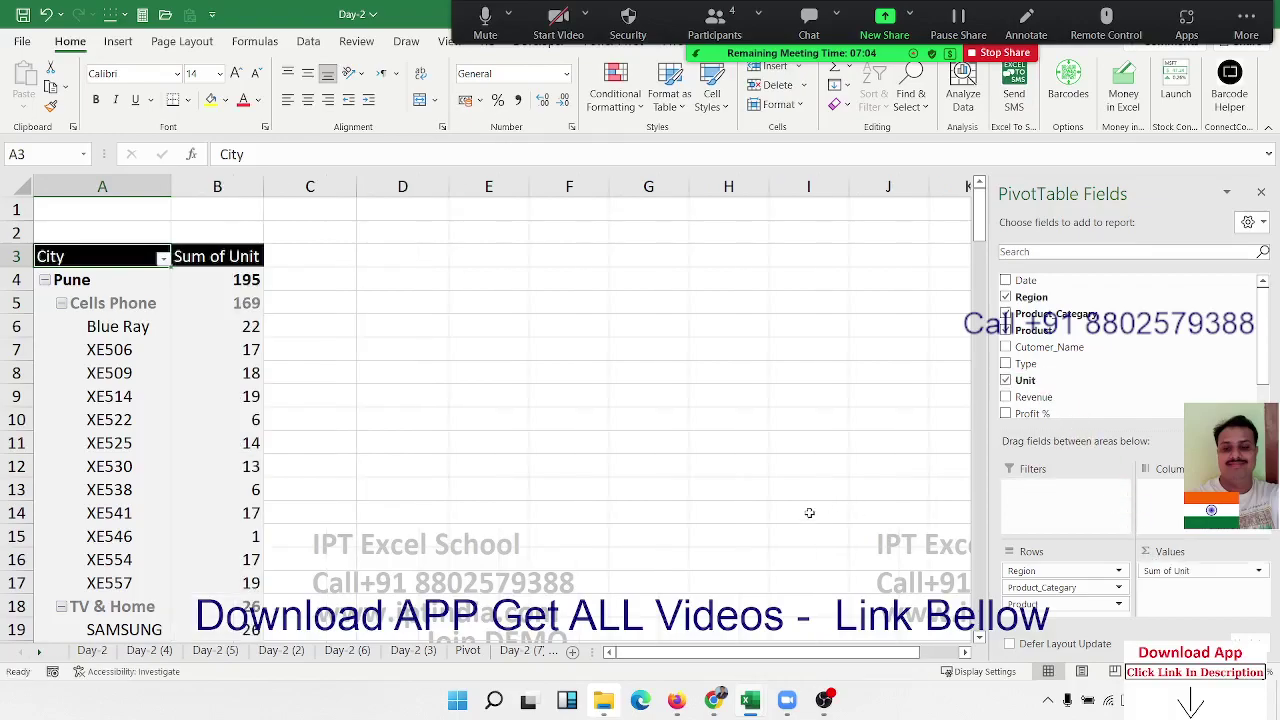
Remove Product from the Rows area of the pivot layout.
{"action": "scroll", "coordinate": [211, 433], "scroll_direction": "down", "scroll_amount": 7}
{"action": "scroll", "coordinate": [203, 440], "scroll_direction": "down", "scroll_amount": 7}
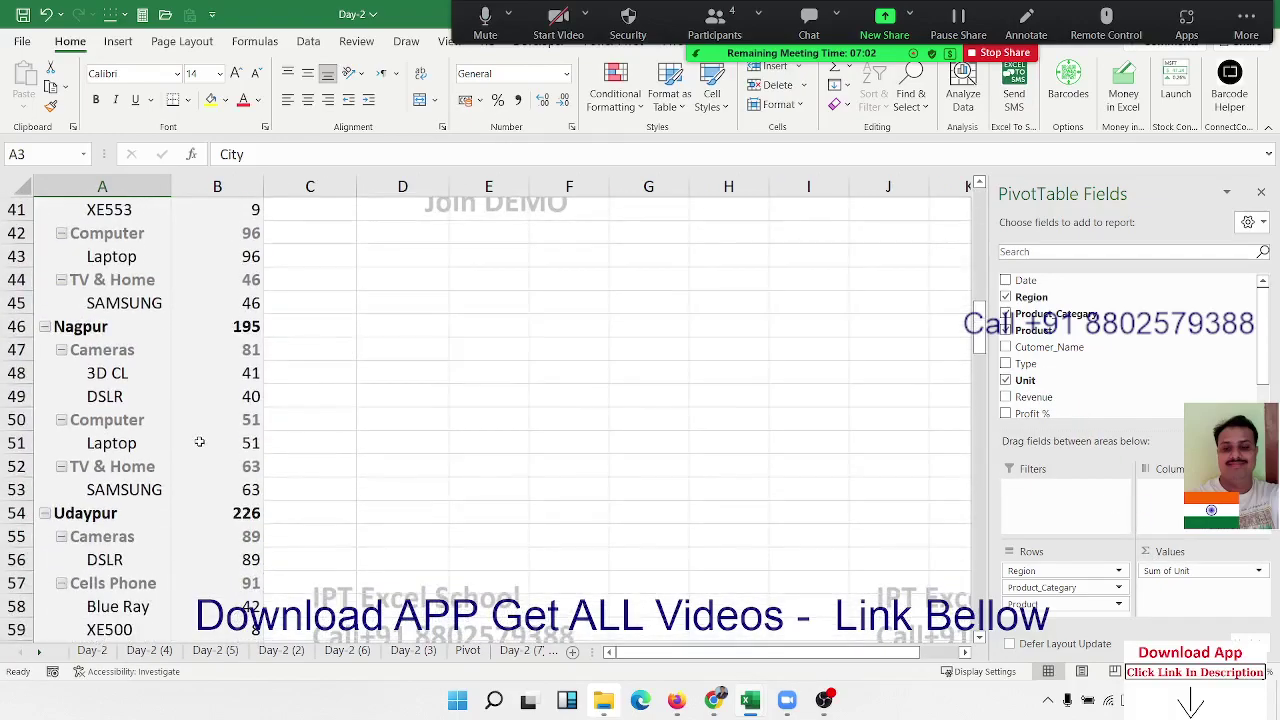
{"action": "scroll", "coordinate": [201, 440], "scroll_direction": "down", "scroll_amount": 7}
{"action": "scroll", "coordinate": [201, 438], "scroll_direction": "down", "scroll_amount": 3}
{"action": "scroll", "coordinate": [201, 438], "scroll_direction": "down", "scroll_amount": 3}
{"action": "scroll", "coordinate": [201, 438], "scroll_direction": "up", "scroll_amount": 13}
{"action": "scroll", "coordinate": [201, 438], "scroll_direction": "up", "scroll_amount": 13}
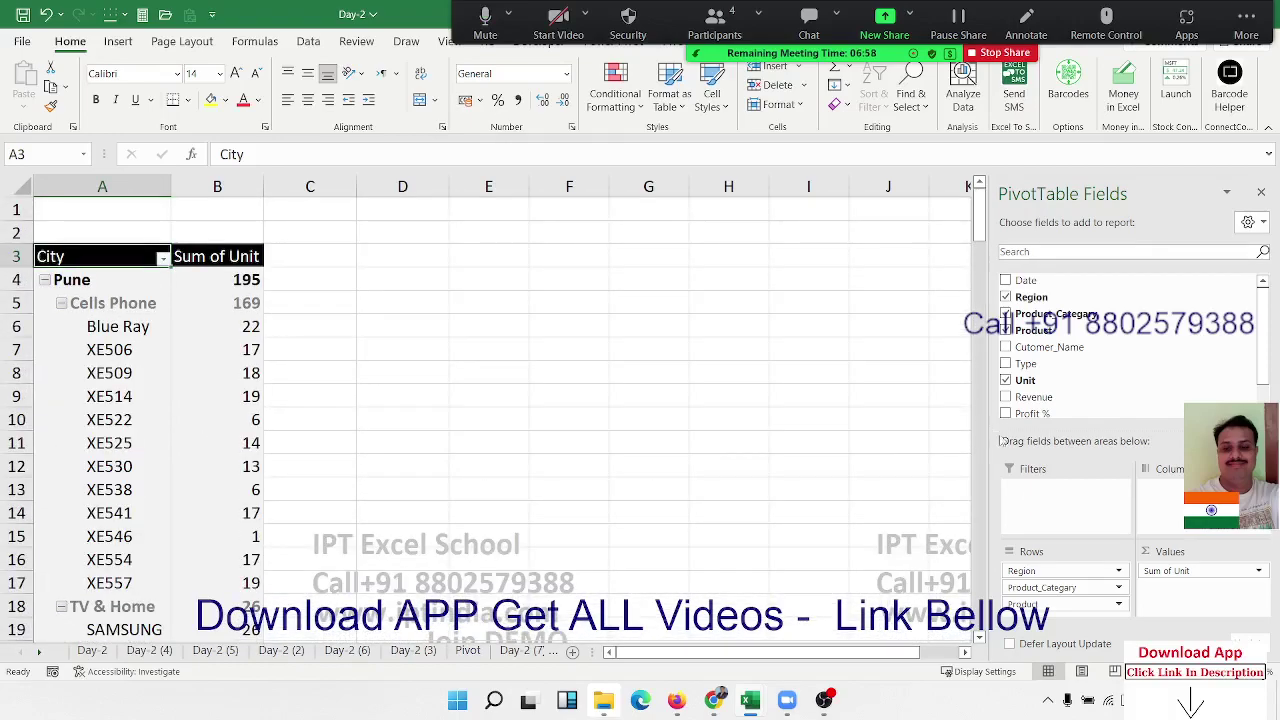
{"action": "mouse_move", "coordinate": [1045, 604]}
{"action": "left_mouse_down"}
{"action": "mouse_move", "coordinate": [1098, 360]}
{"action": "mouse_move", "coordinate": [1062, 604]}
{"action": "left_mouse_up"}
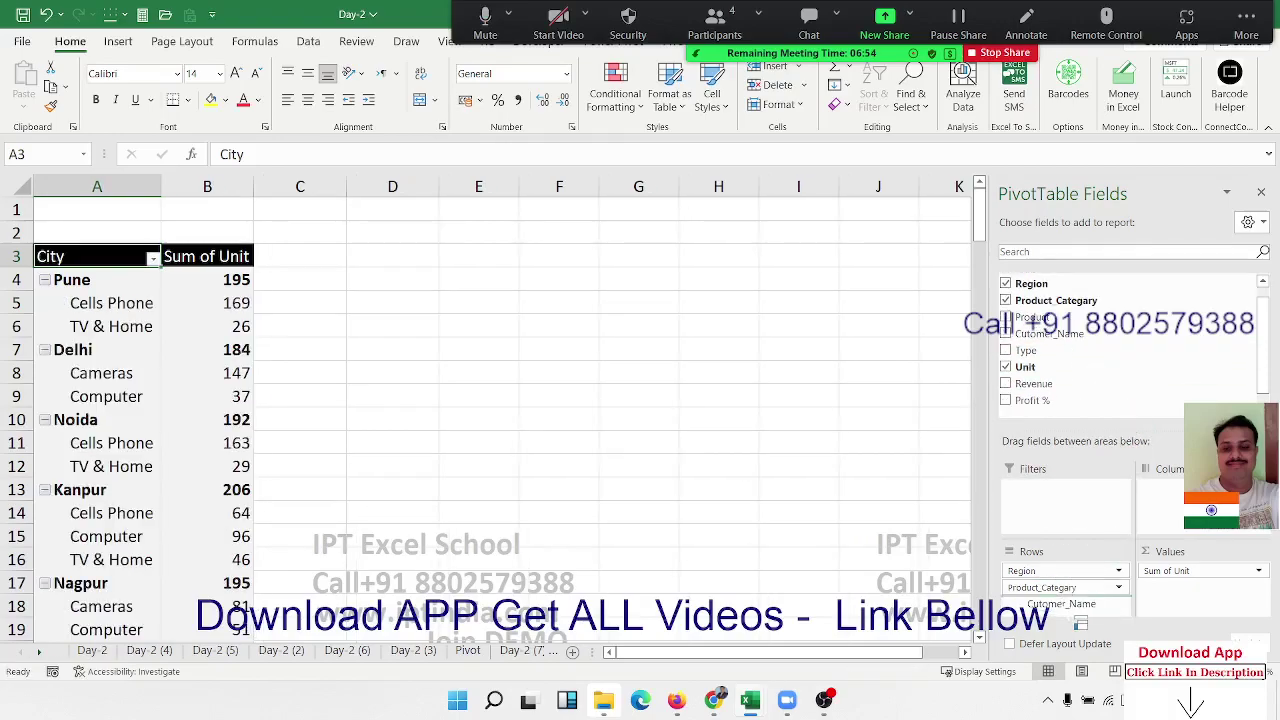
{"action": "scroll", "coordinate": [176, 388], "scroll_direction": "down", "scroll_amount": 3}
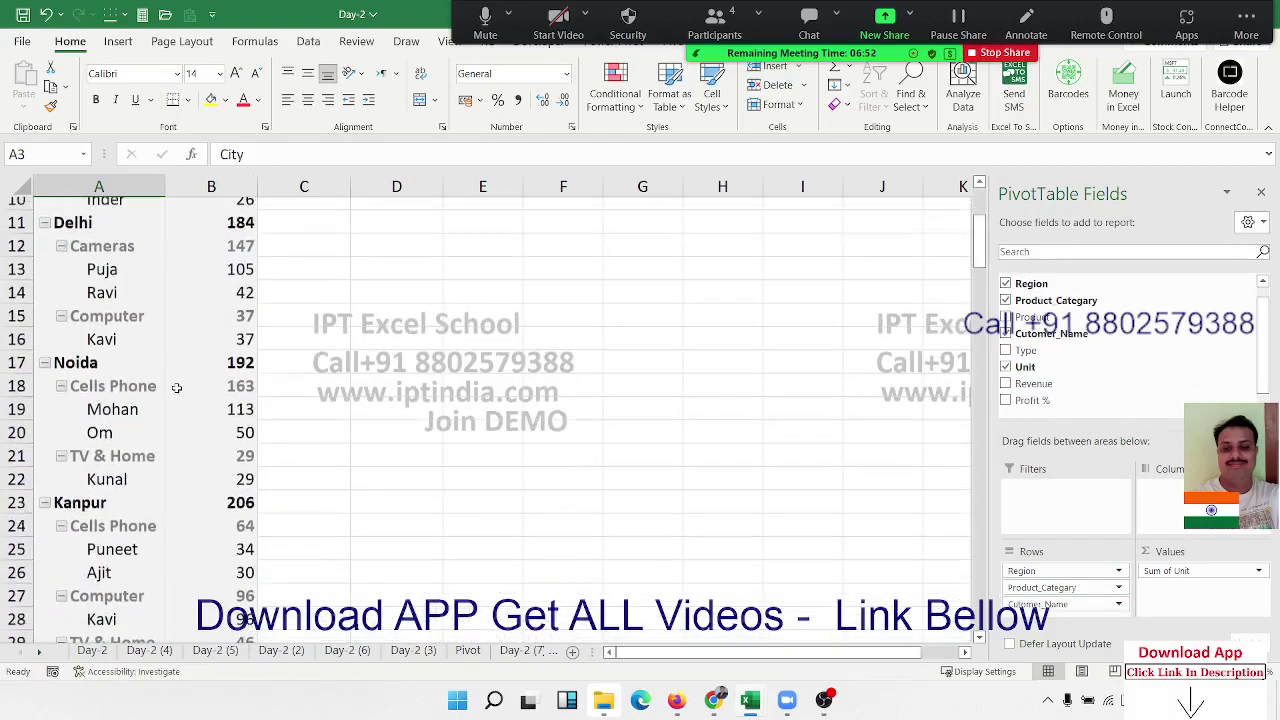
{"action": "scroll", "coordinate": [176, 388], "scroll_direction": "up", "scroll_amount": 3}
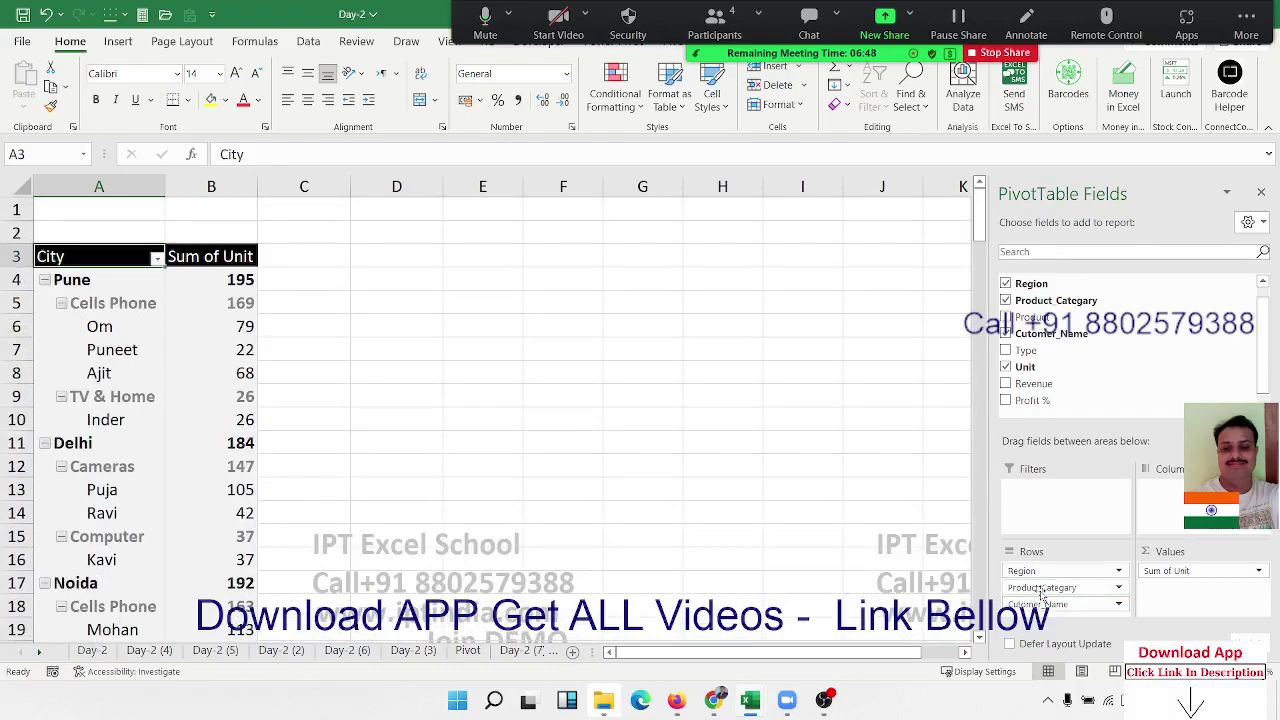
Move Product_Category from Columns to Rows so categories nest under each customer per city.
{"action": "mouse_move", "coordinate": [1042, 594]}
{"action": "left_mouse_down"}
{"action": "mouse_move", "coordinate": [1217, 537]}
{"action": "mouse_move", "coordinate": [1210, 520]}
{"action": "left_mouse_up"}
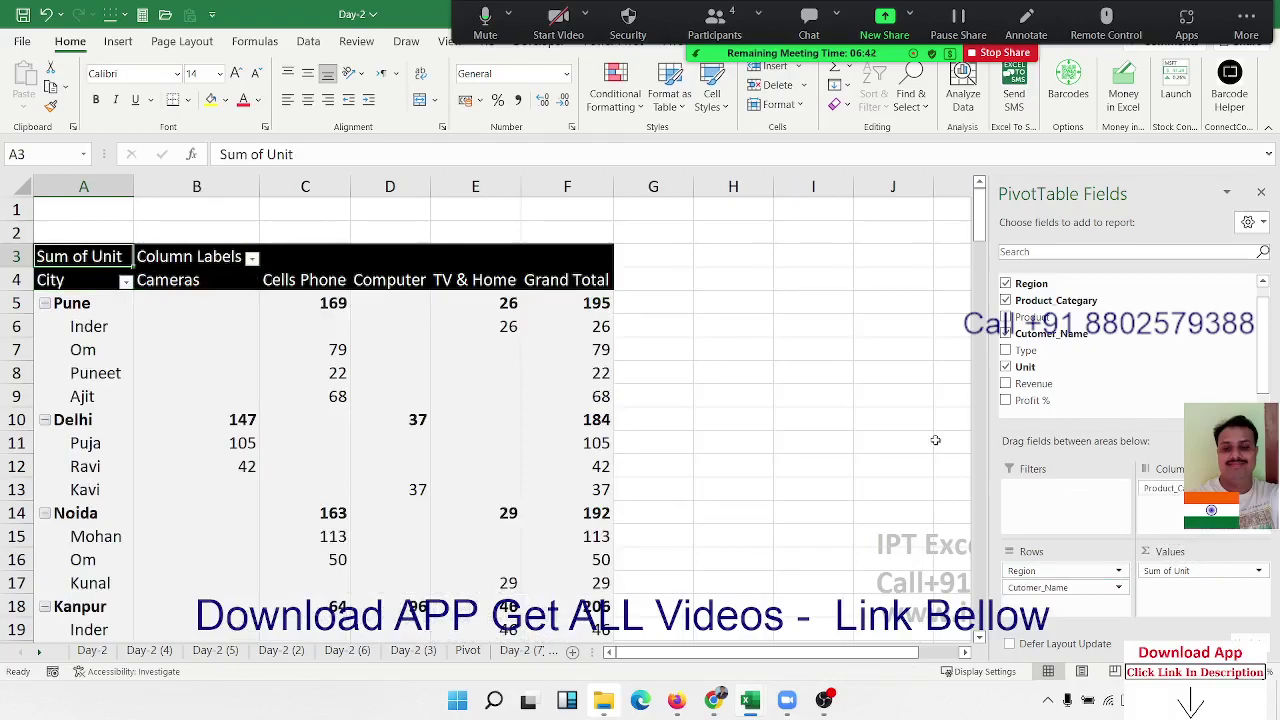
{"action": "left_click", "coordinate": [167, 281]}
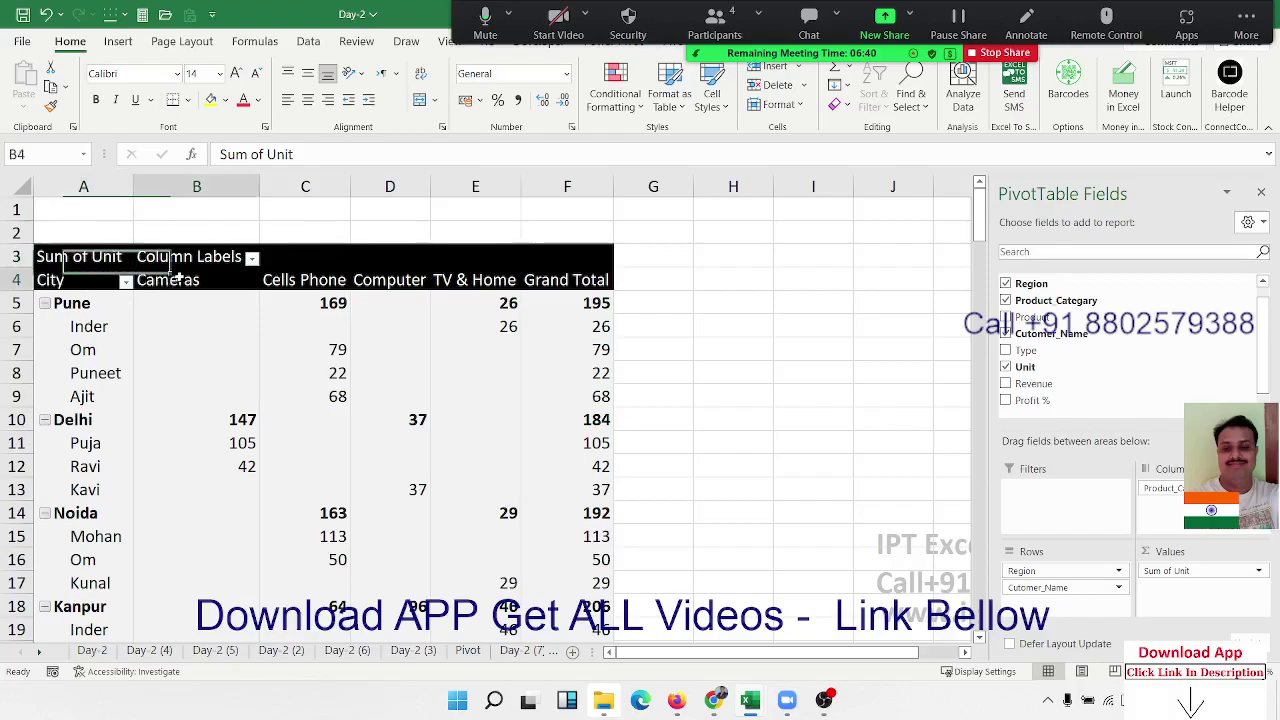
{"action": "left_click_drag", "start_coordinate": [238, 278], "coordinate": [492, 280]}
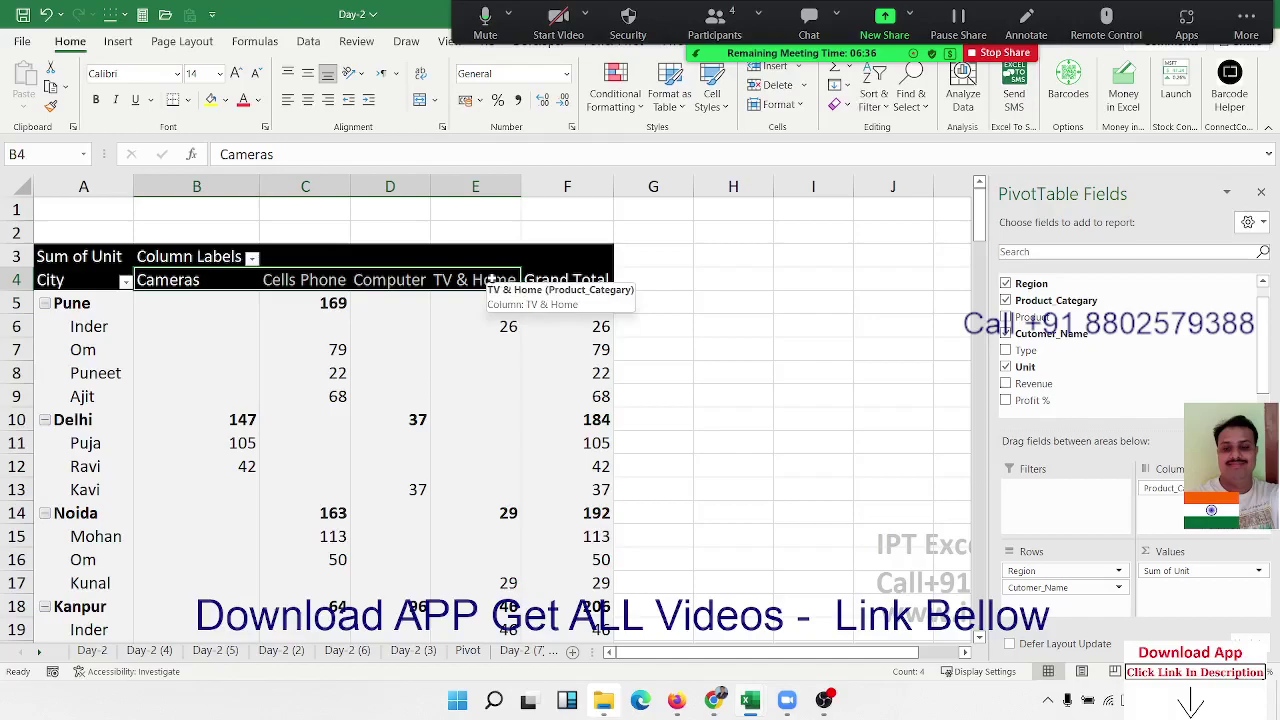
{"action": "mouse_move", "coordinate": [491, 281]}
{"action": "left_mouse_down"}
{"action": "mouse_move", "coordinate": [1240, 302]}
{"action": "mouse_move", "coordinate": [970, 573]}
{"action": "left_mouse_up"}
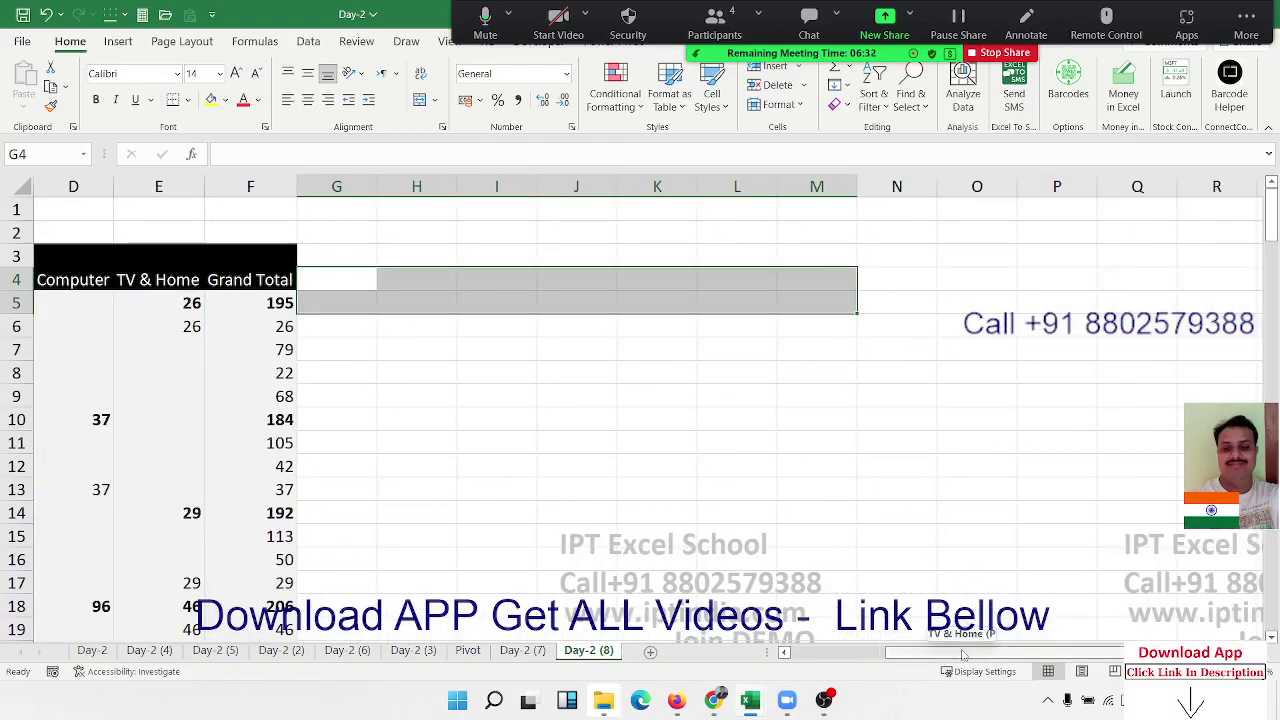
{"action": "left_click_drag", "start_coordinate": [964, 628], "coordinate": [373, 407]}
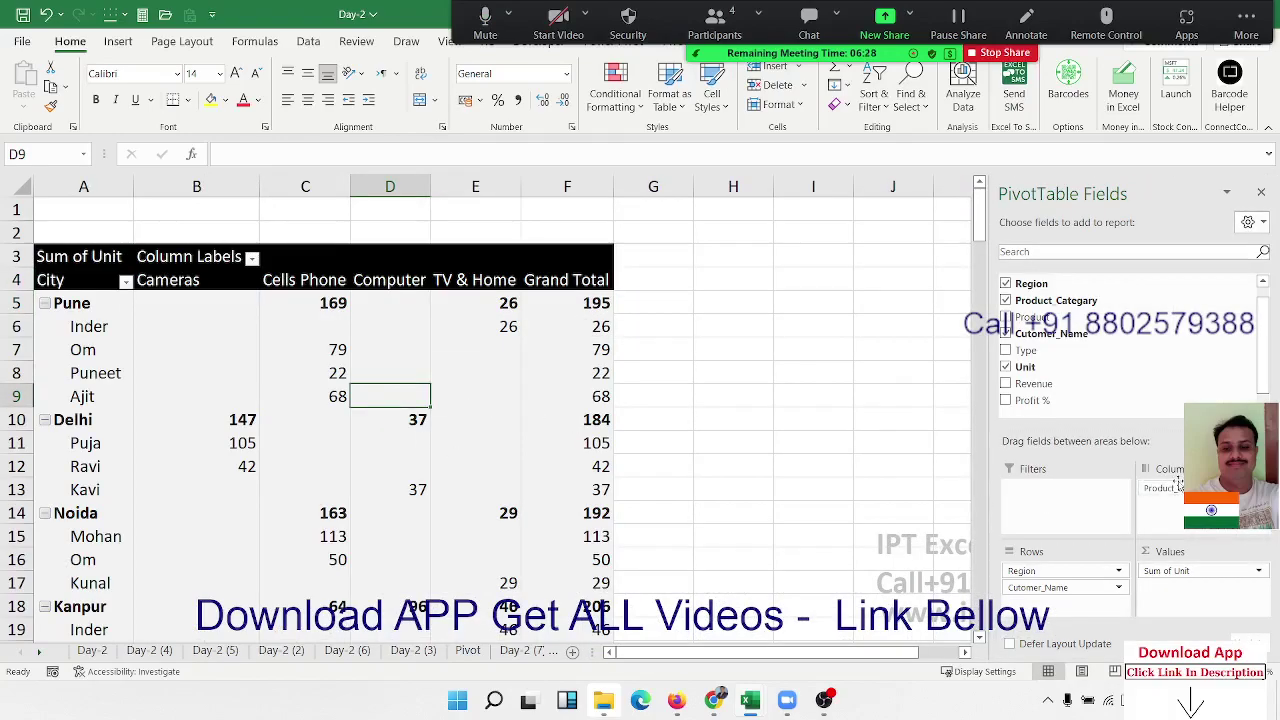
{"action": "mouse_move", "coordinate": [1179, 484]}
{"action": "left_mouse_down"}
{"action": "mouse_move", "coordinate": [1097, 614]}
{"action": "mouse_move", "coordinate": [1065, 606]}
{"action": "left_mouse_up"}
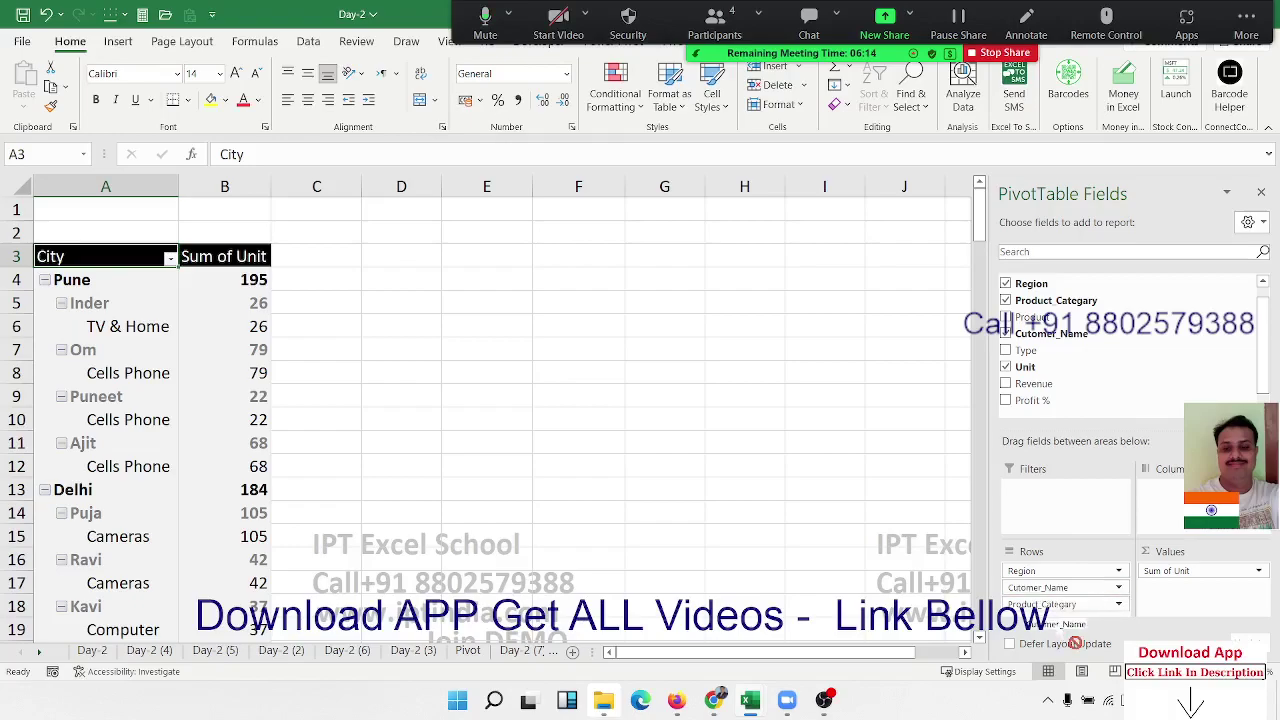
Place Product_Category above Cutomer_Name in Rows, then collapse and re-expand Pune to check.
{"action": "left_click_drag", "start_coordinate": [1058, 621], "coordinate": [1059, 621]}
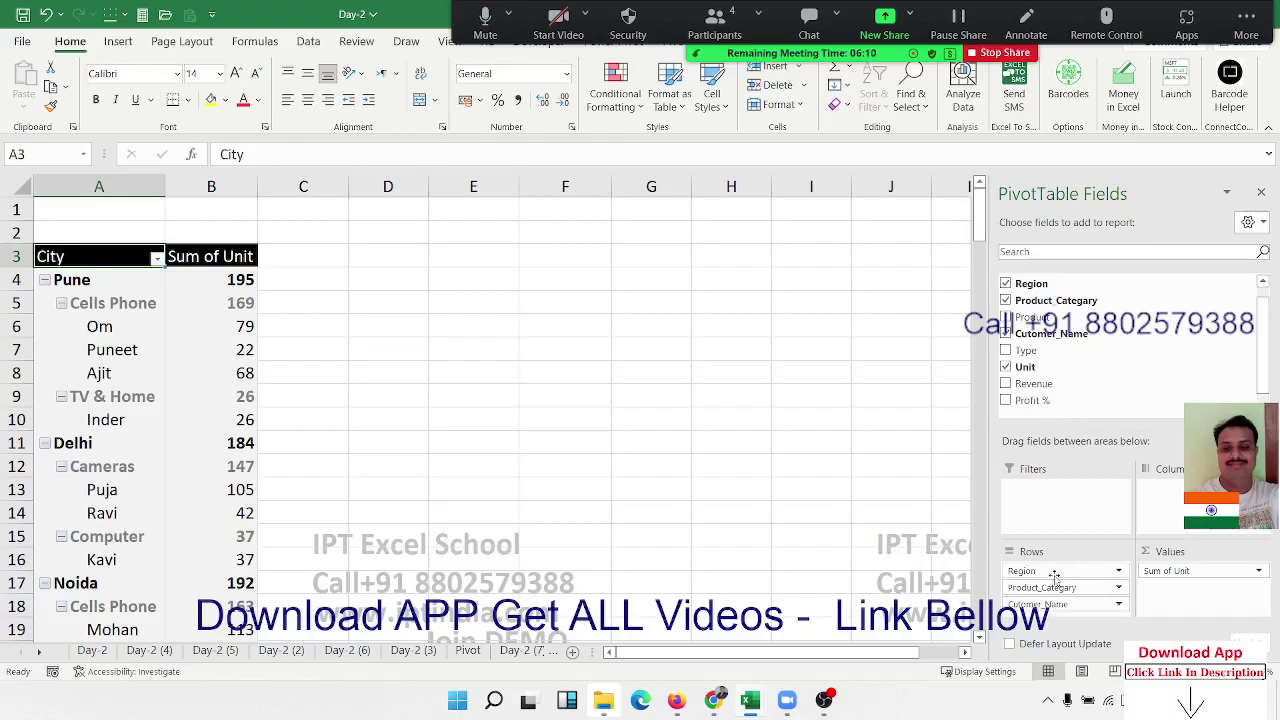
{"action": "left_click_drag", "start_coordinate": [1048, 604], "coordinate": [1068, 628]}
{"action": "left_click", "coordinate": [45, 281]}
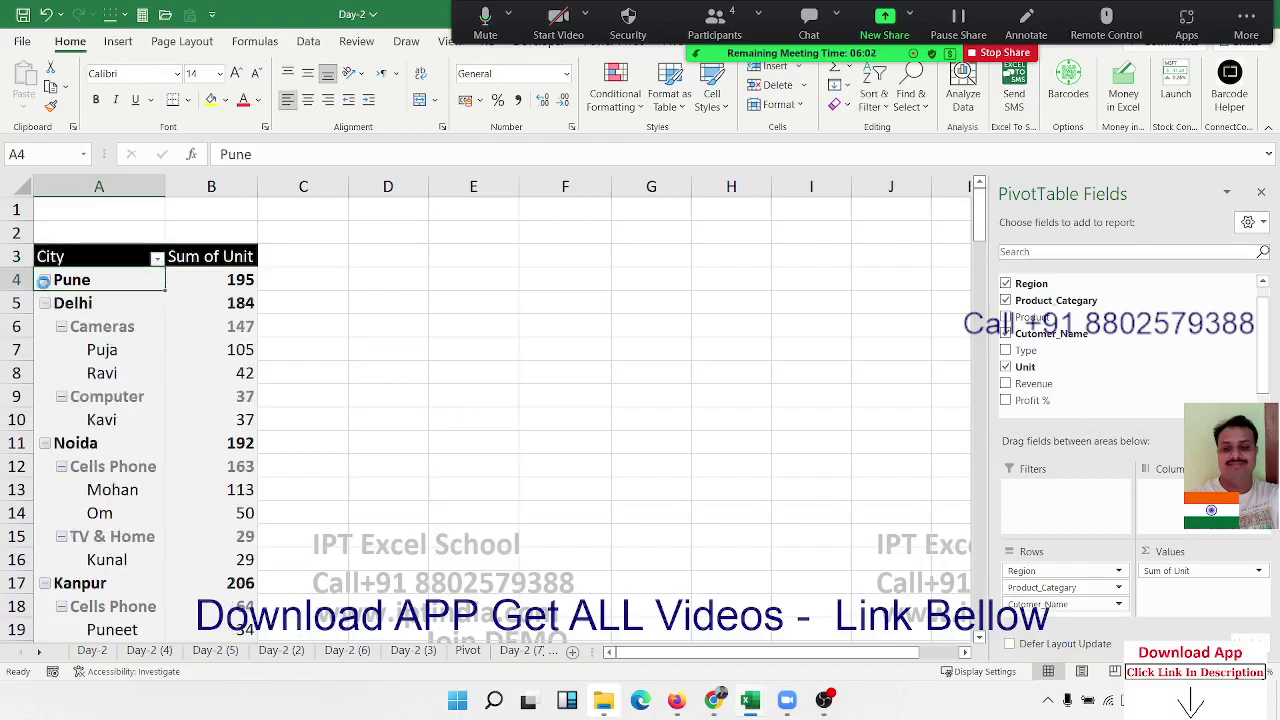
{"action": "left_click", "coordinate": [45, 281]}
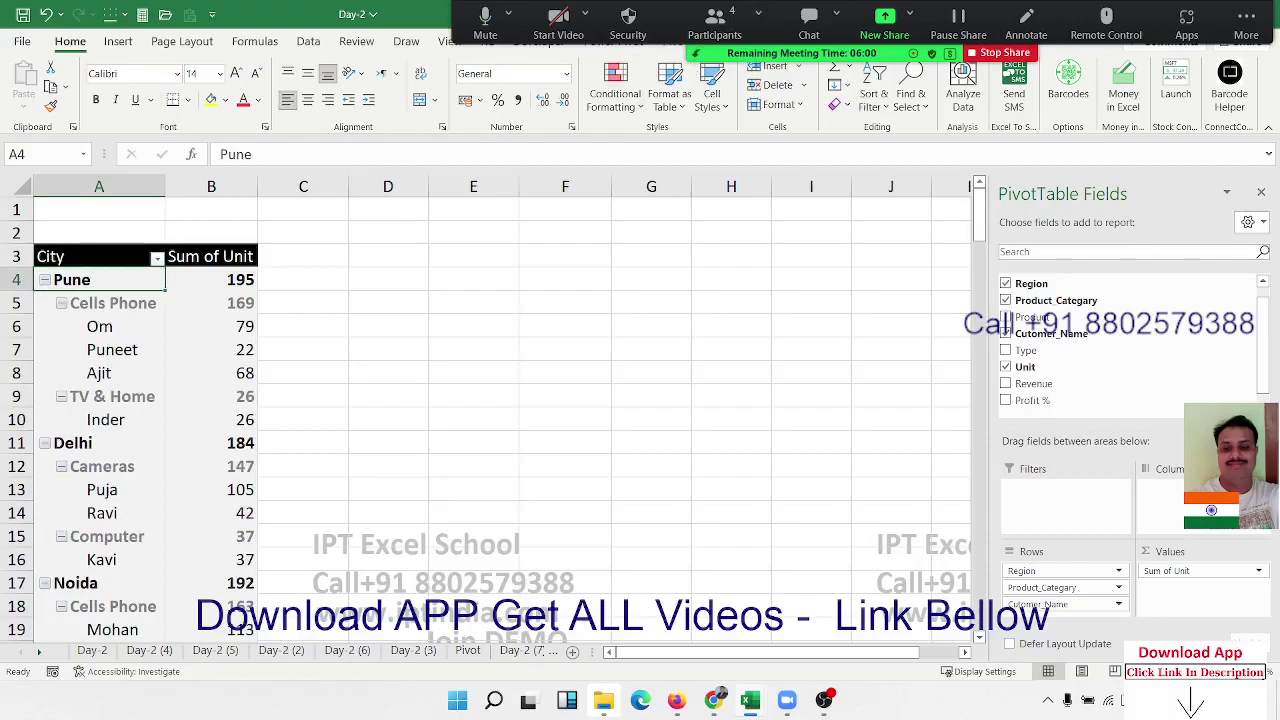
Cancel the save prompt and hide Zoom's floating meeting controls.
{"action": "left_click", "coordinate": [1268, 16]}
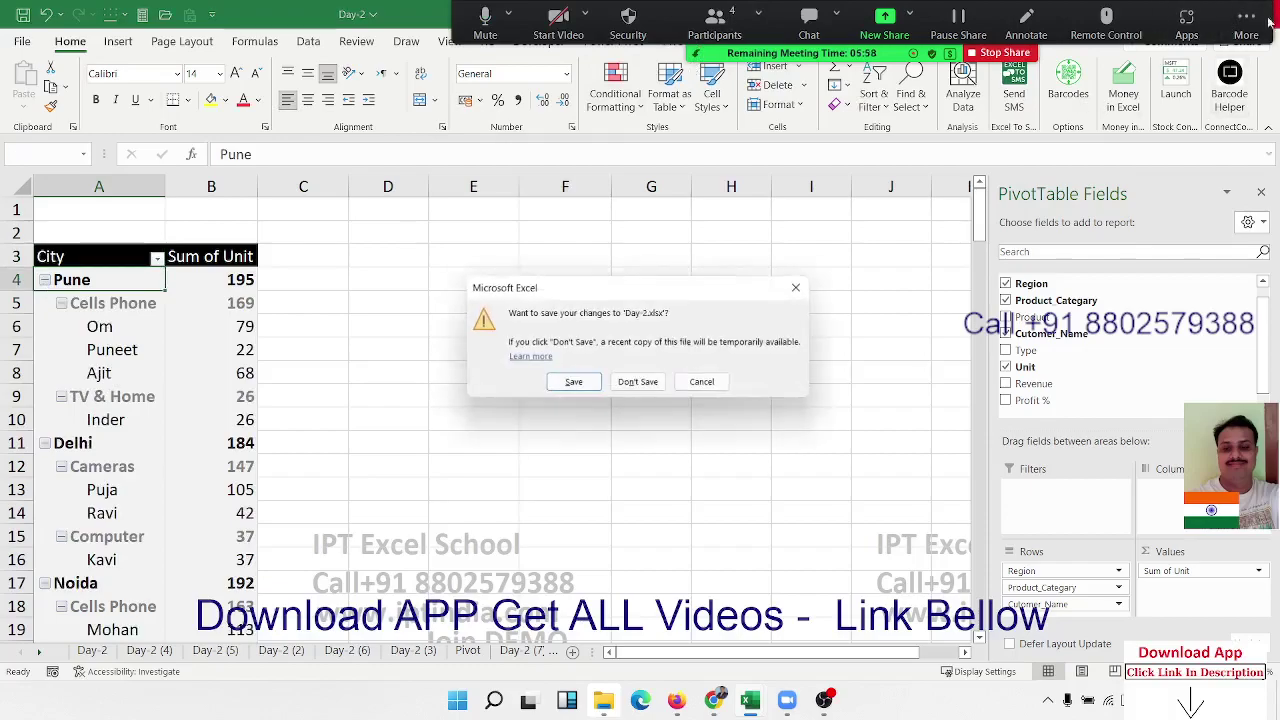
{"action": "key", "text": "Escape"}
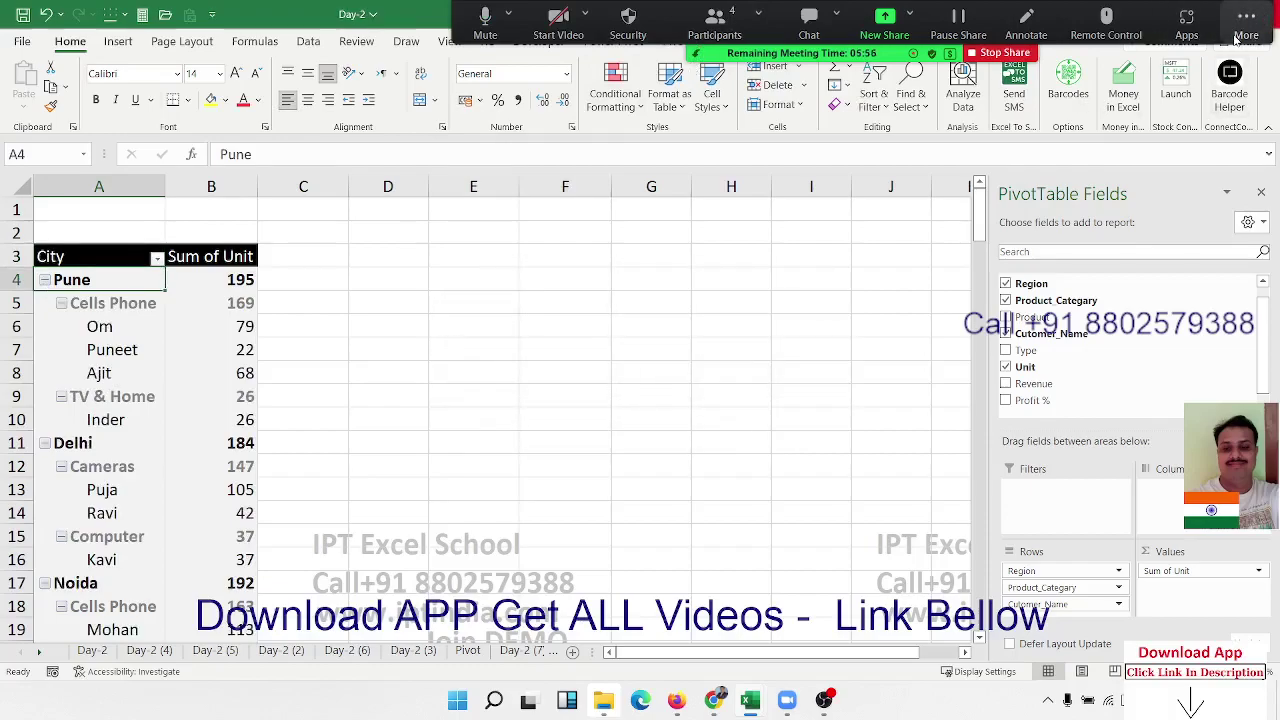
{"action": "left_click", "coordinate": [1240, 40]}
{"action": "left_click", "coordinate": [1125, 196]}
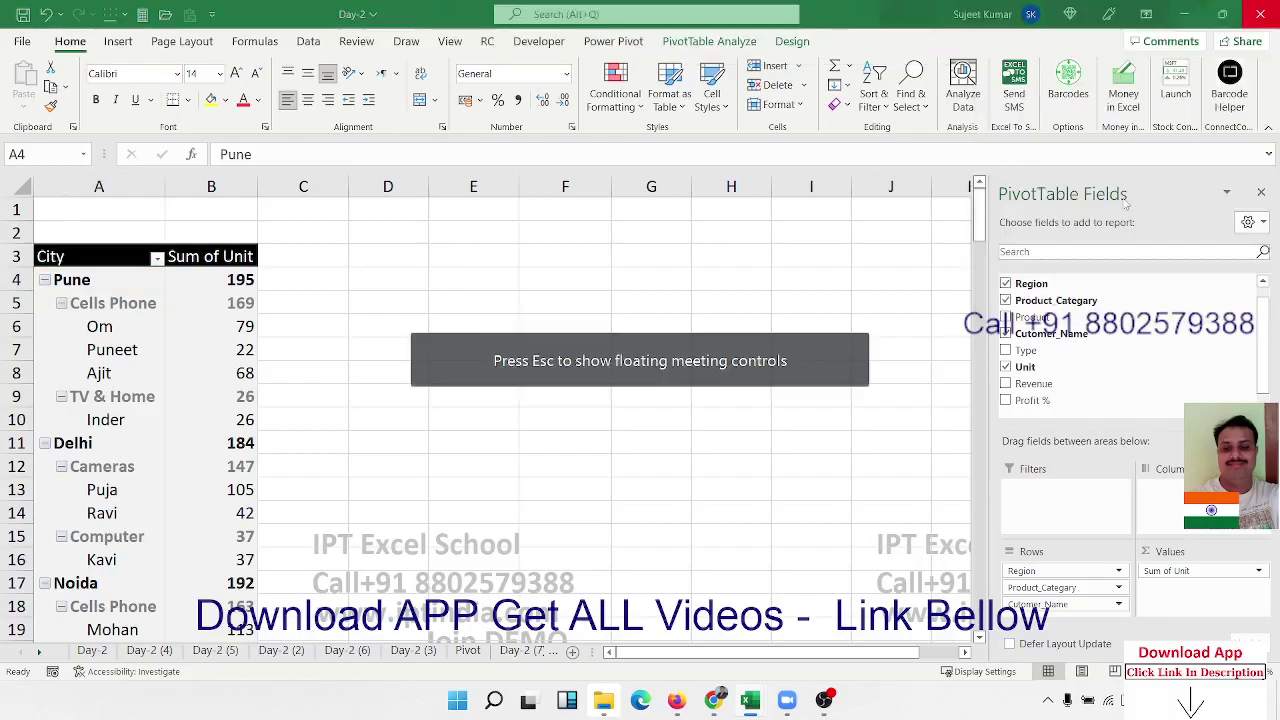
{"action": "left_click", "coordinate": [43, 284]}
Collapse and re-expand the city groups, finishing with every city fully expanded via Expand Field.
{"action": "left_click", "coordinate": [44, 281]}
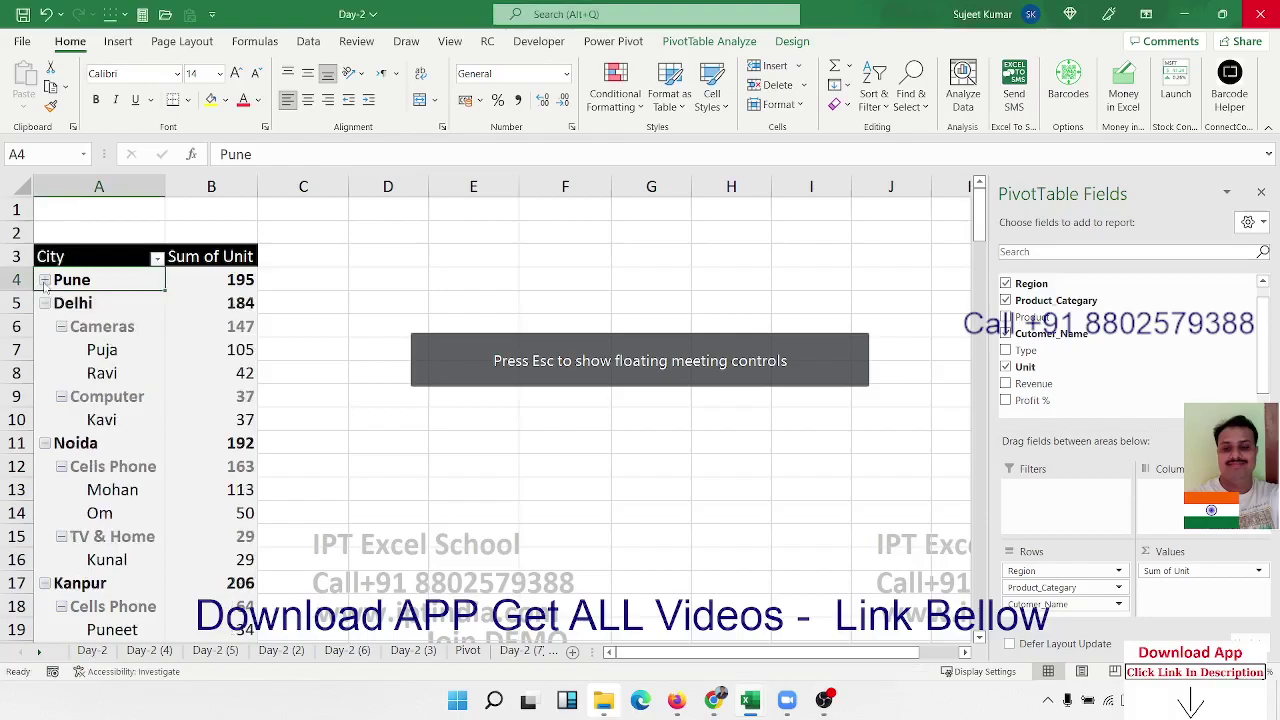
{"action": "left_click", "coordinate": [44, 304]}
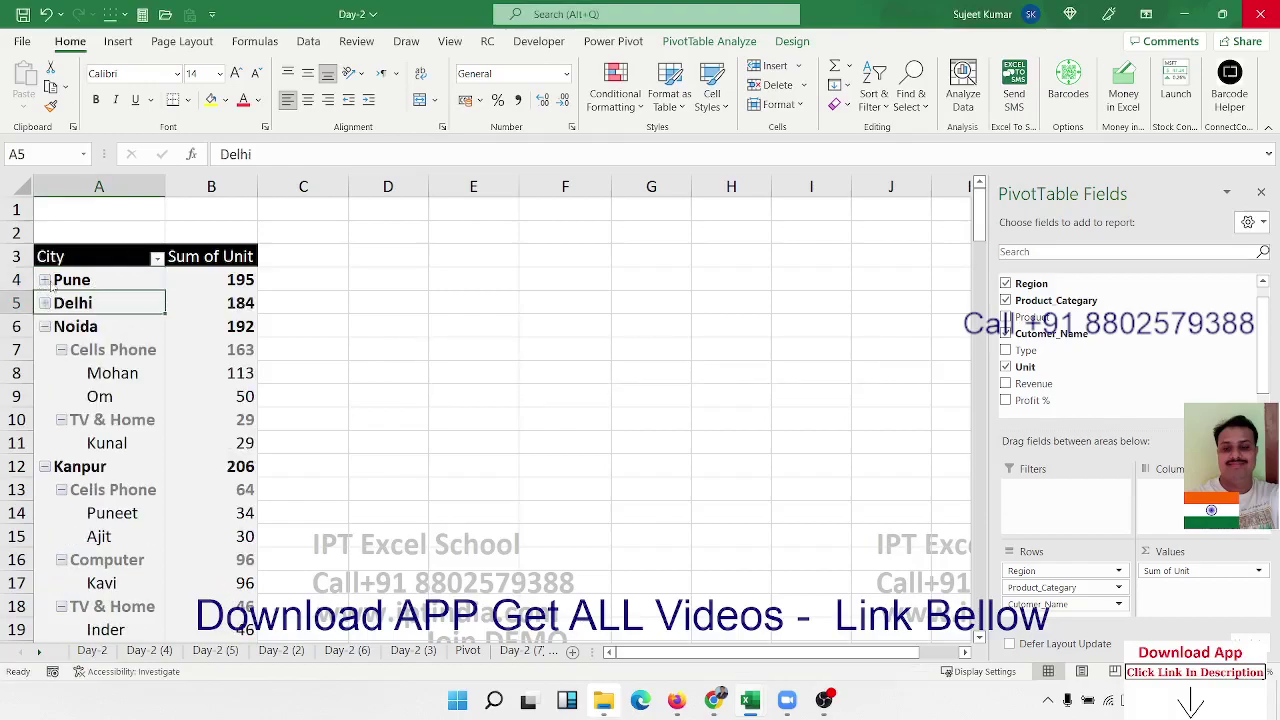
{"action": "left_click", "coordinate": [45, 281]}
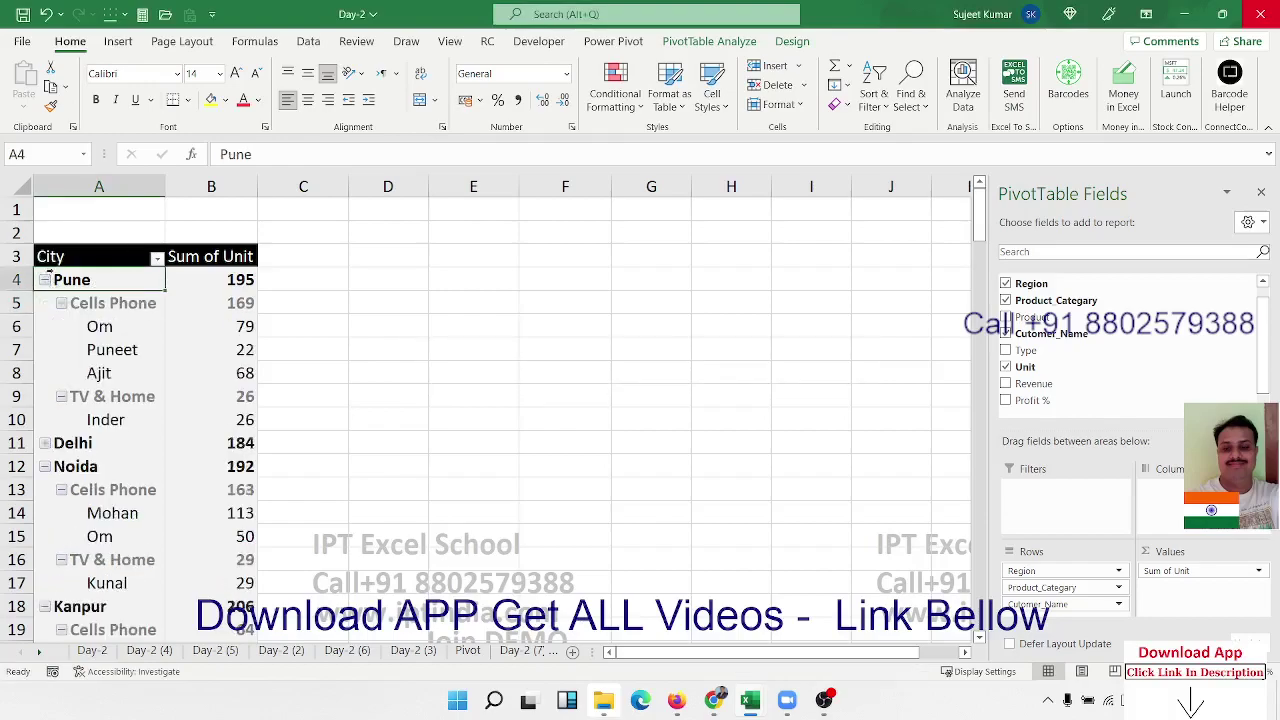
{"action": "left_click", "coordinate": [675, 44]}
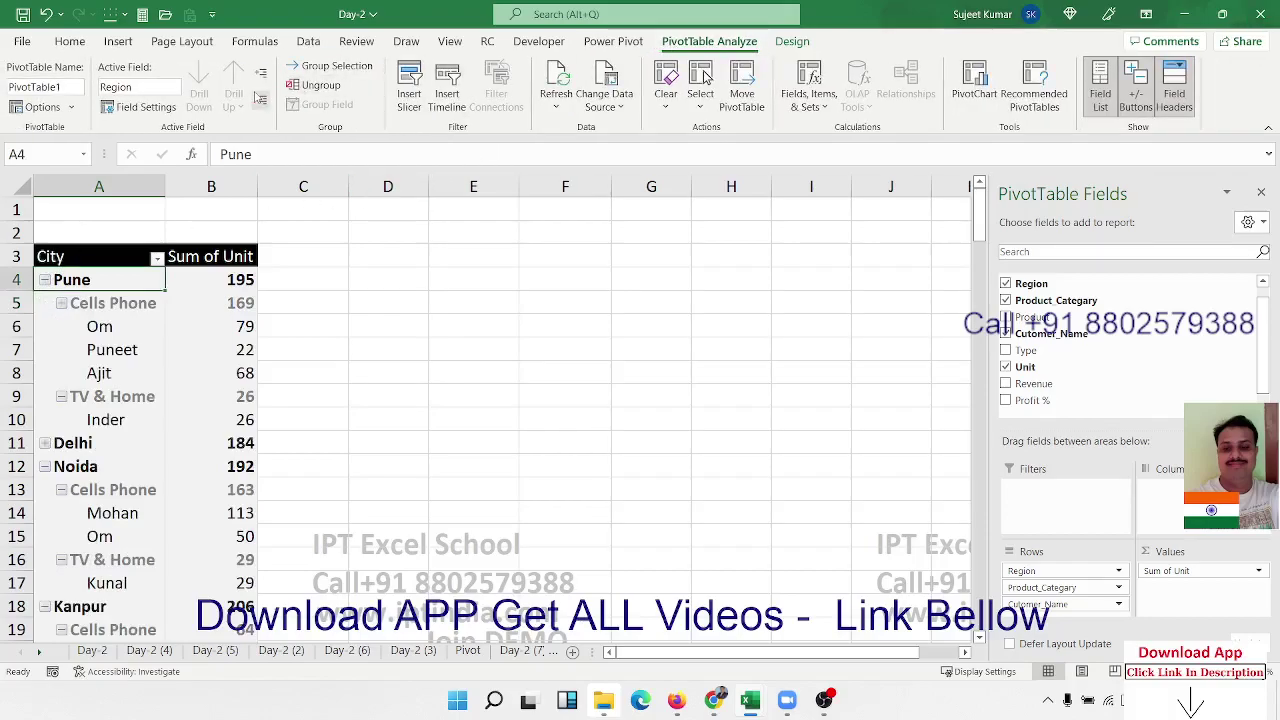
{"action": "left_click", "coordinate": [260, 74]}
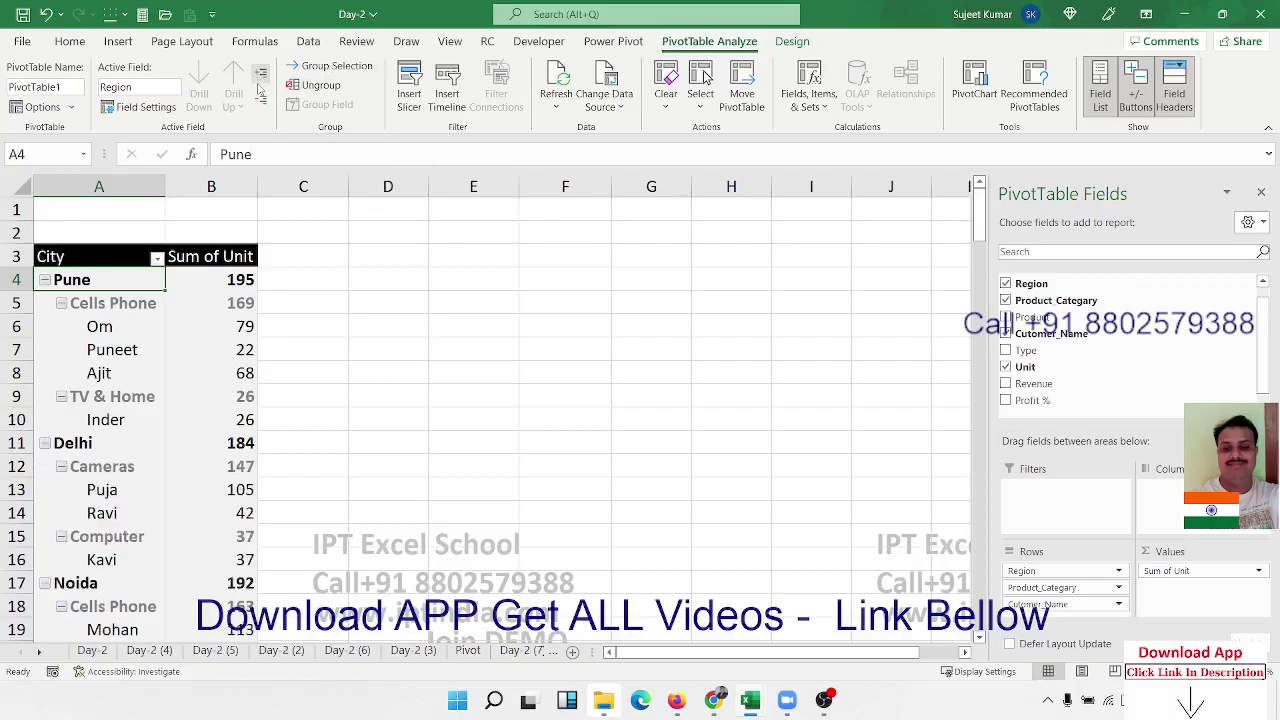
{"action": "left_click", "coordinate": [258, 103]}
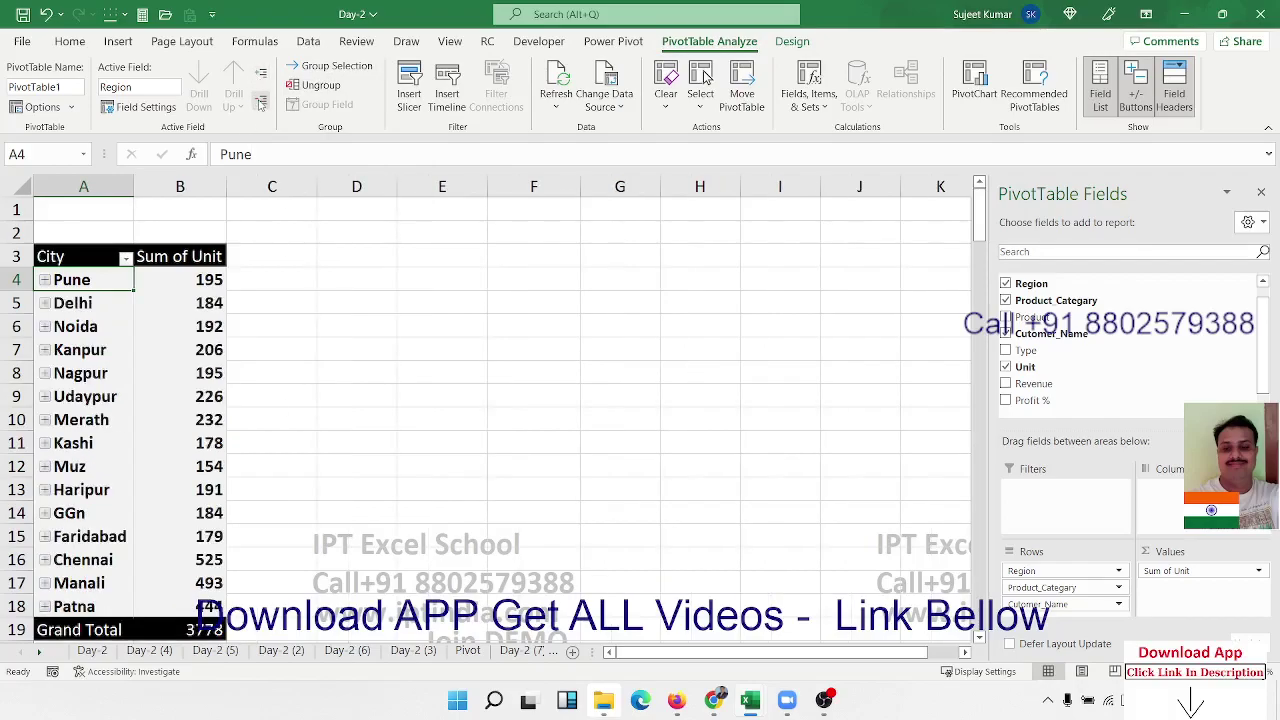
{"action": "left_click", "coordinate": [261, 74]}
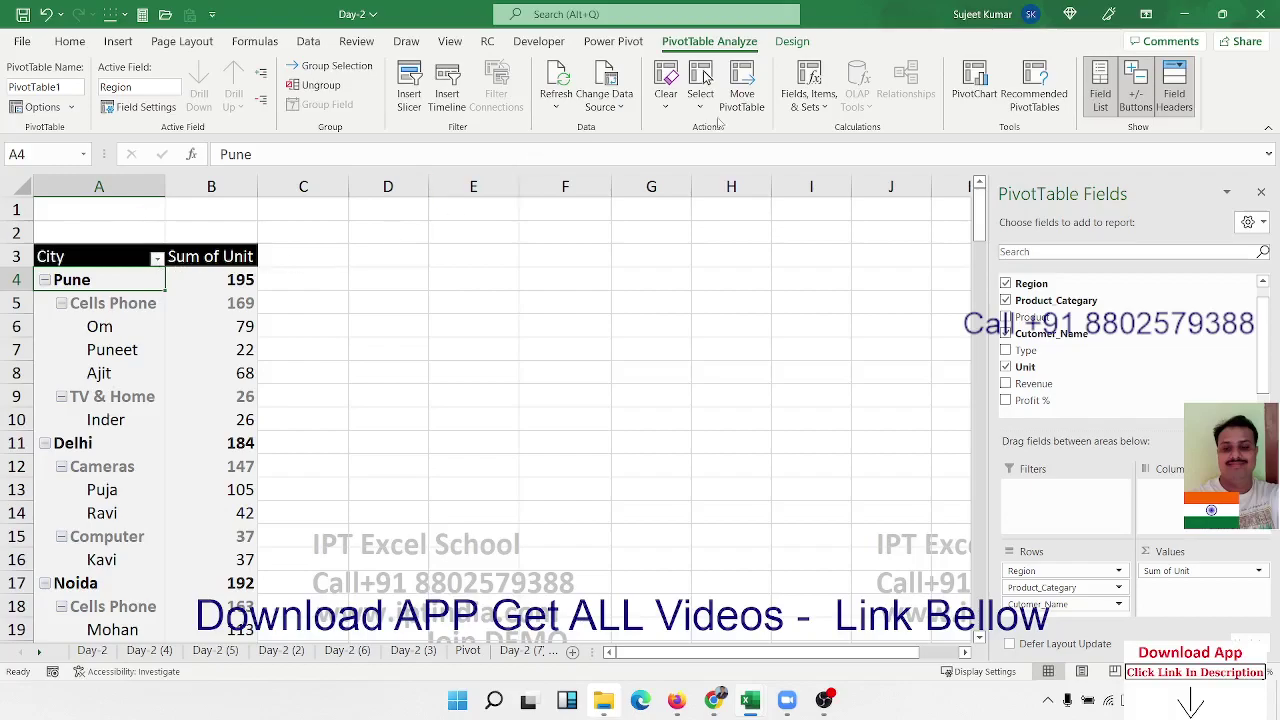
{"action": "left_click", "coordinate": [792, 41]}
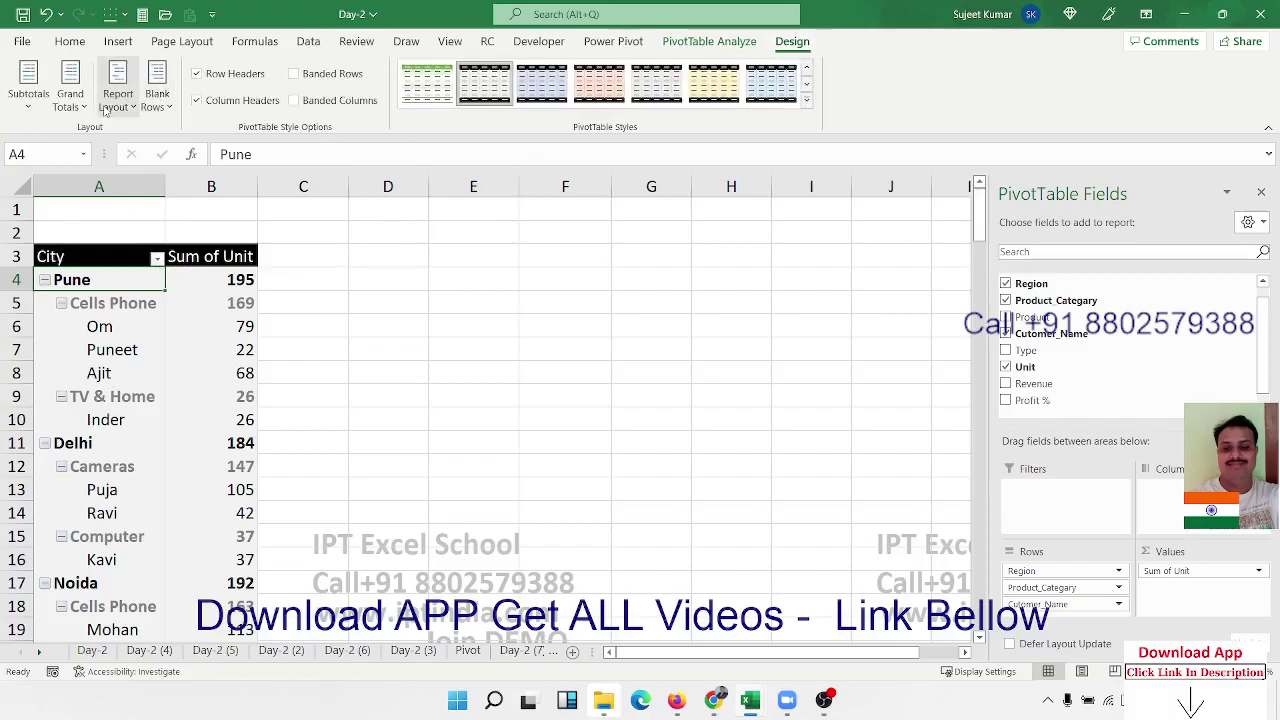
Switch the PivotTable to tabular layout and widen column B to fit Product_Category.
{"action": "left_click", "coordinate": [117, 100]}
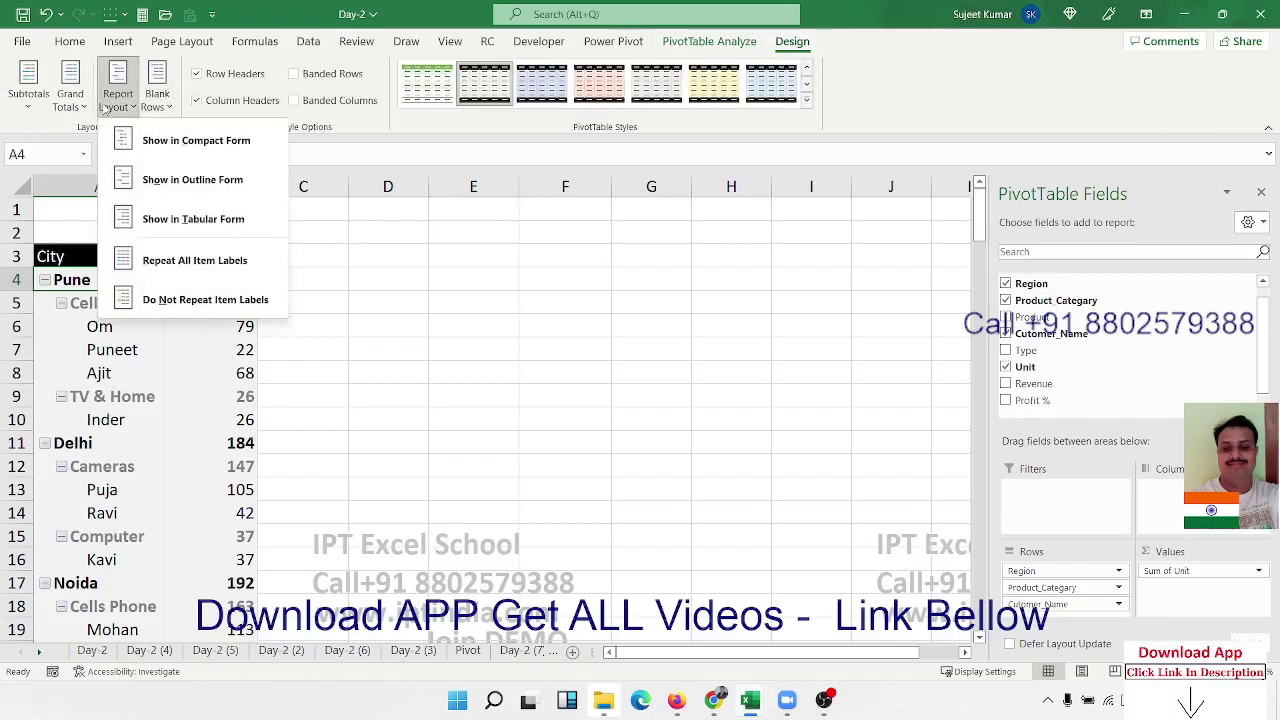
{"action": "left_click", "coordinate": [150, 220]}
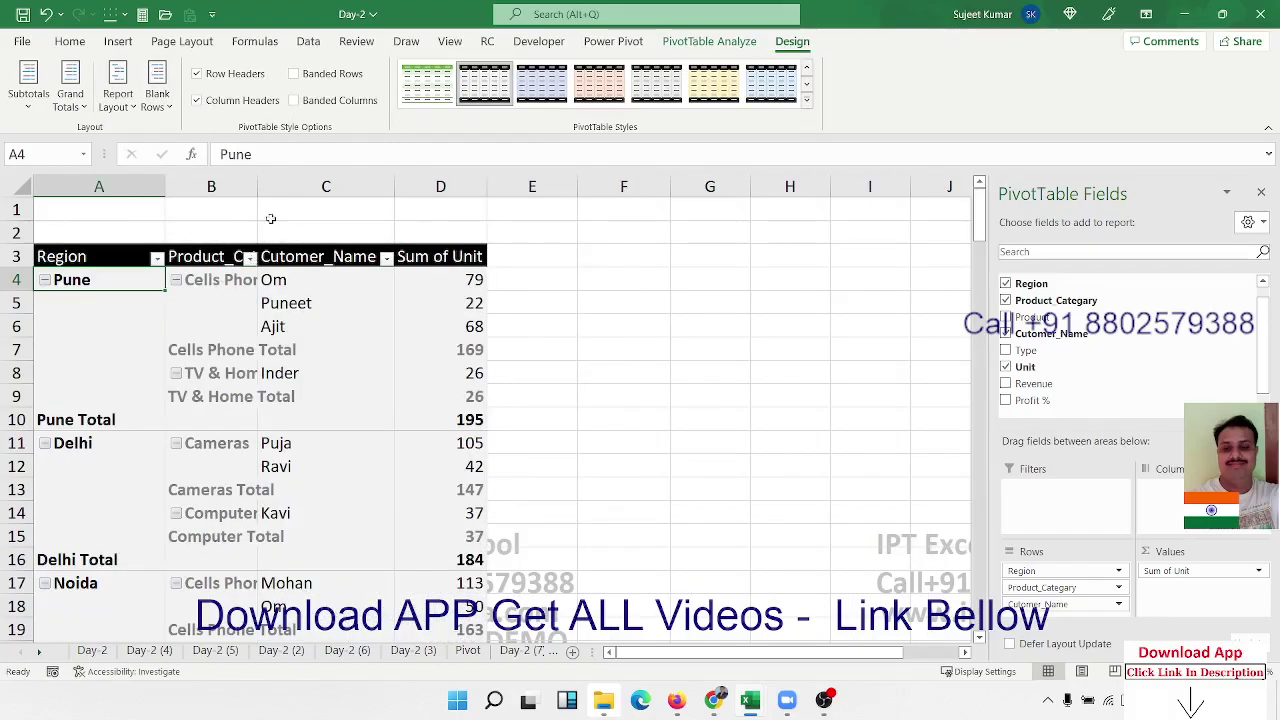
{"action": "double_click", "coordinate": [257, 186]}
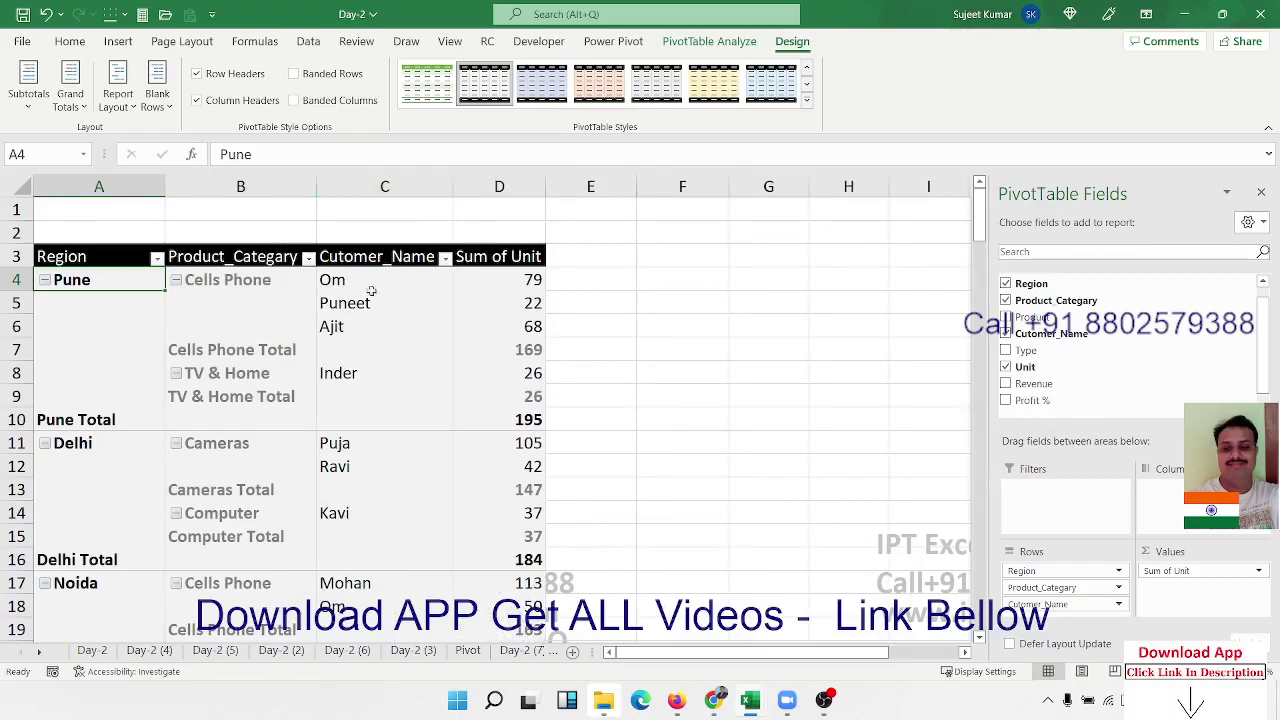
Turn off the Region and Product_Category subtotal rows.
{"action": "left_click", "coordinate": [261, 358]}
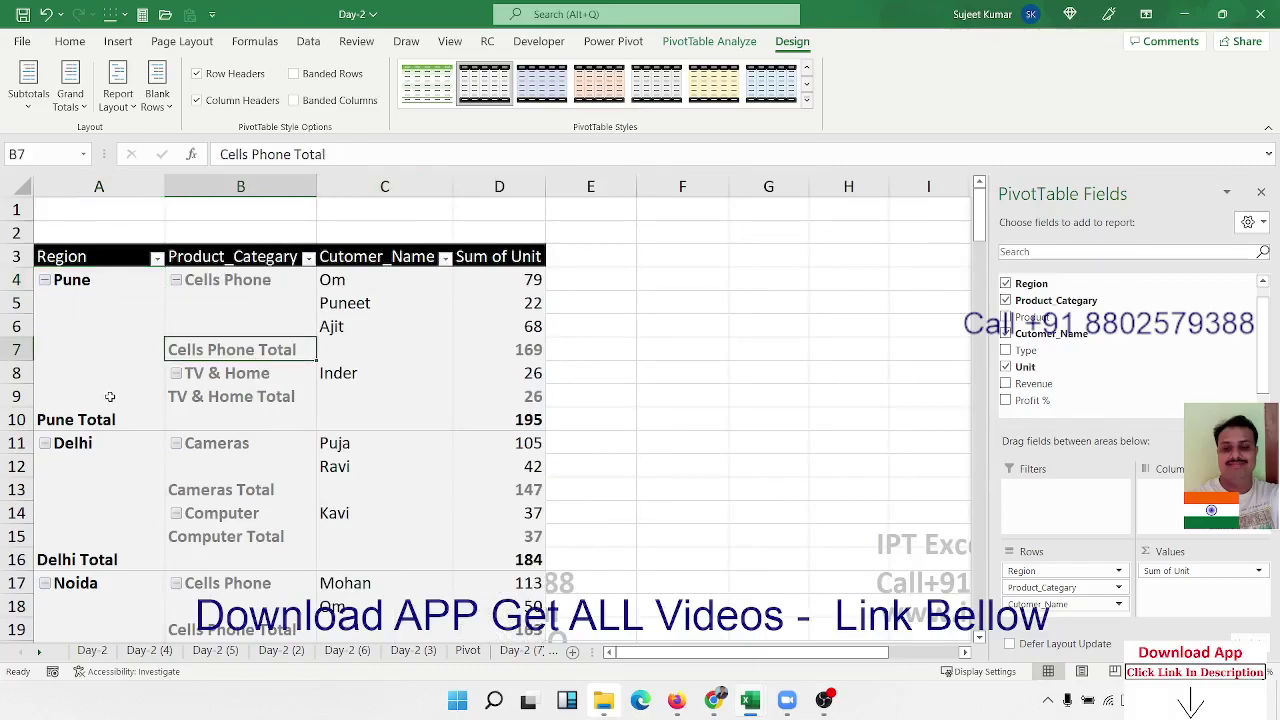
{"action": "left_click", "coordinate": [150, 398]}
{"action": "left_click", "coordinate": [172, 397]}
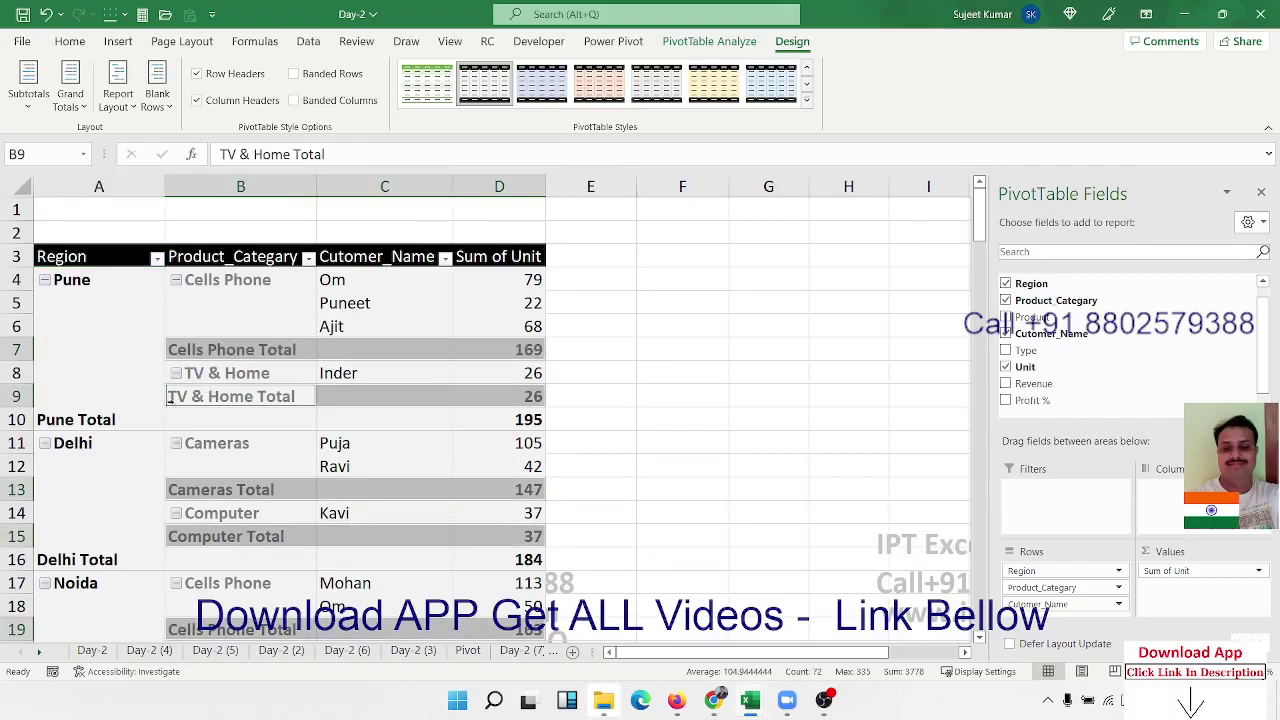
{"action": "left_click", "coordinate": [108, 419]}
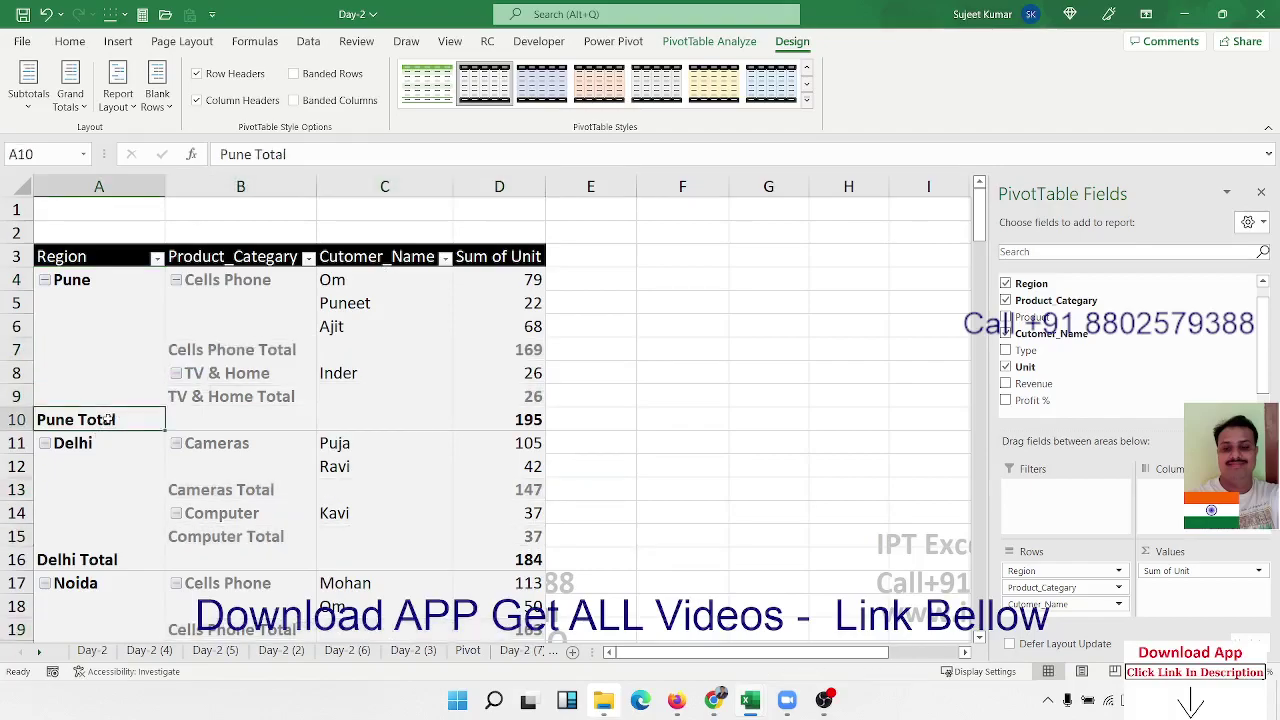
{"action": "right_click", "coordinate": [108, 420]}
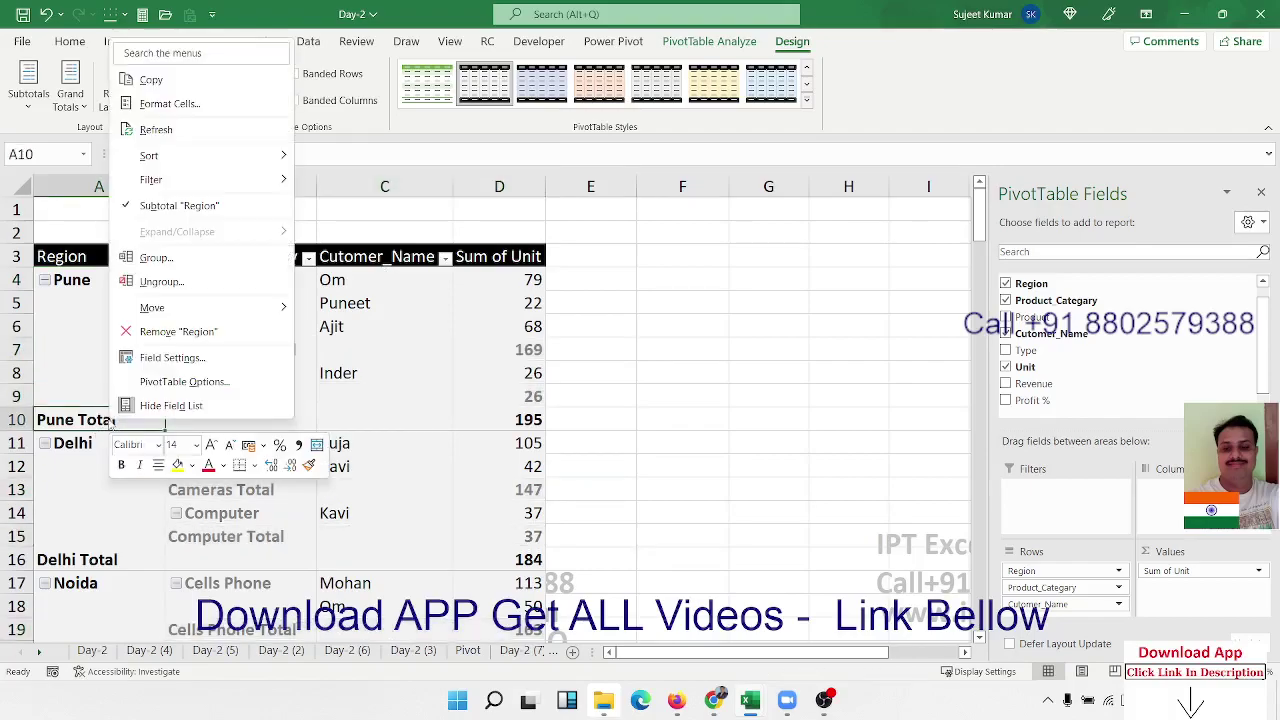
{"action": "left_click", "coordinate": [172, 206]}
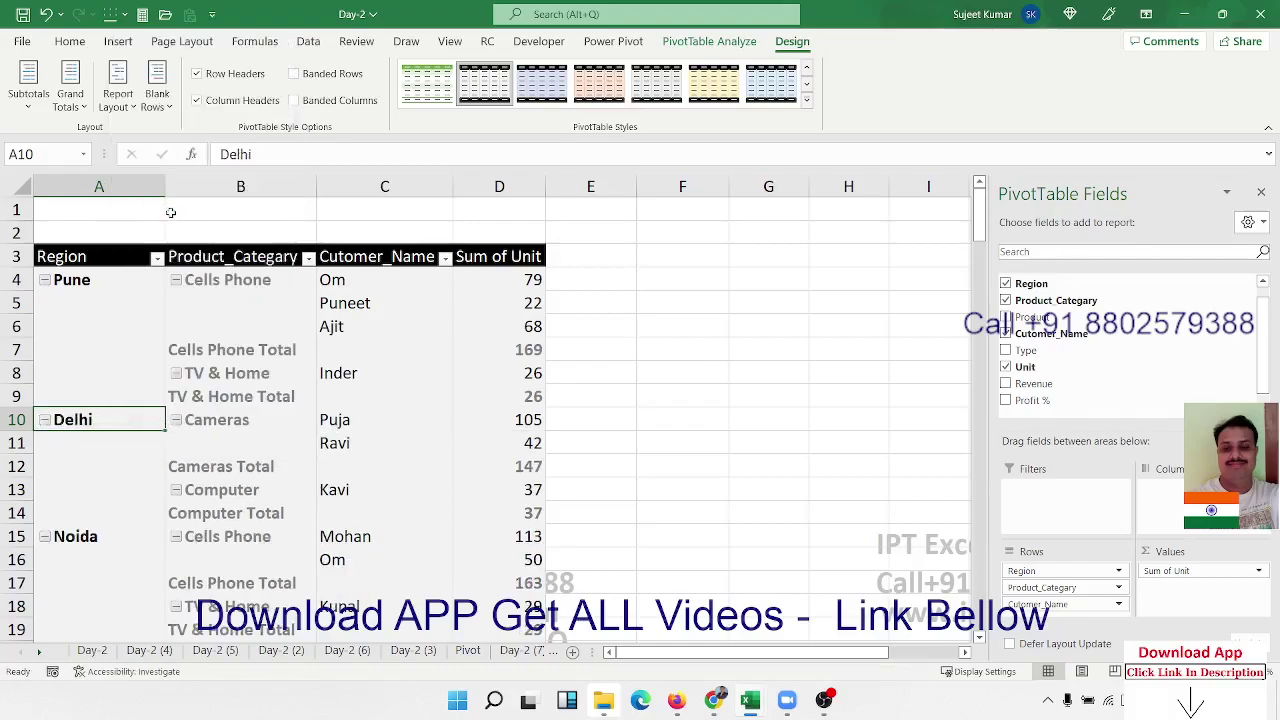
{"action": "left_click", "coordinate": [226, 396]}
{"action": "right_click", "coordinate": [226, 396]}
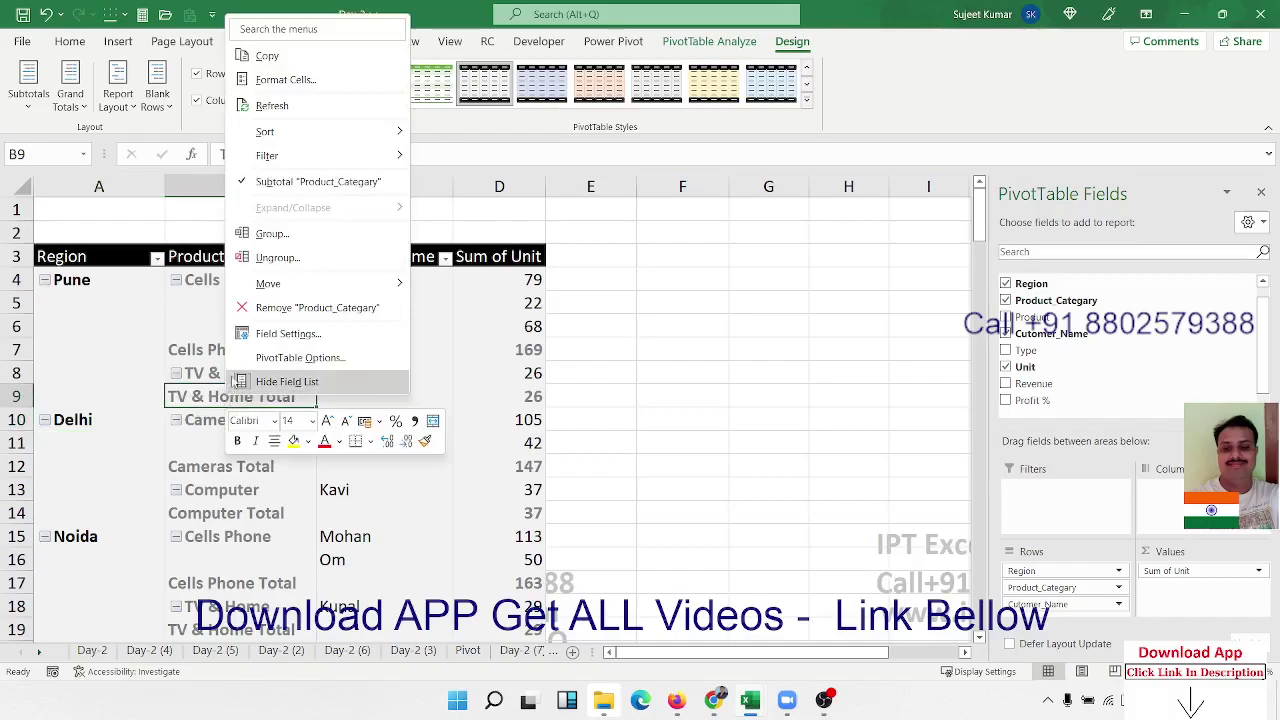
{"action": "left_click", "coordinate": [307, 180]}
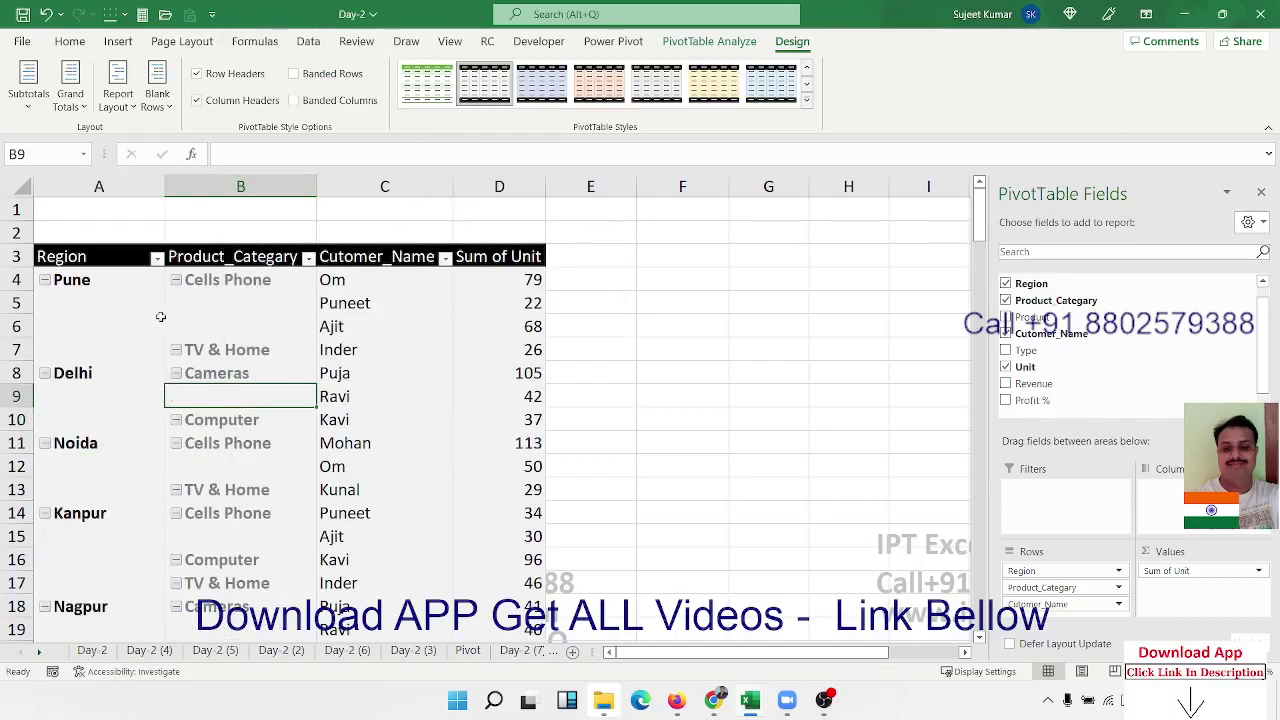
{"action": "left_click_drag", "start_coordinate": [131, 287], "coordinate": [119, 344]}
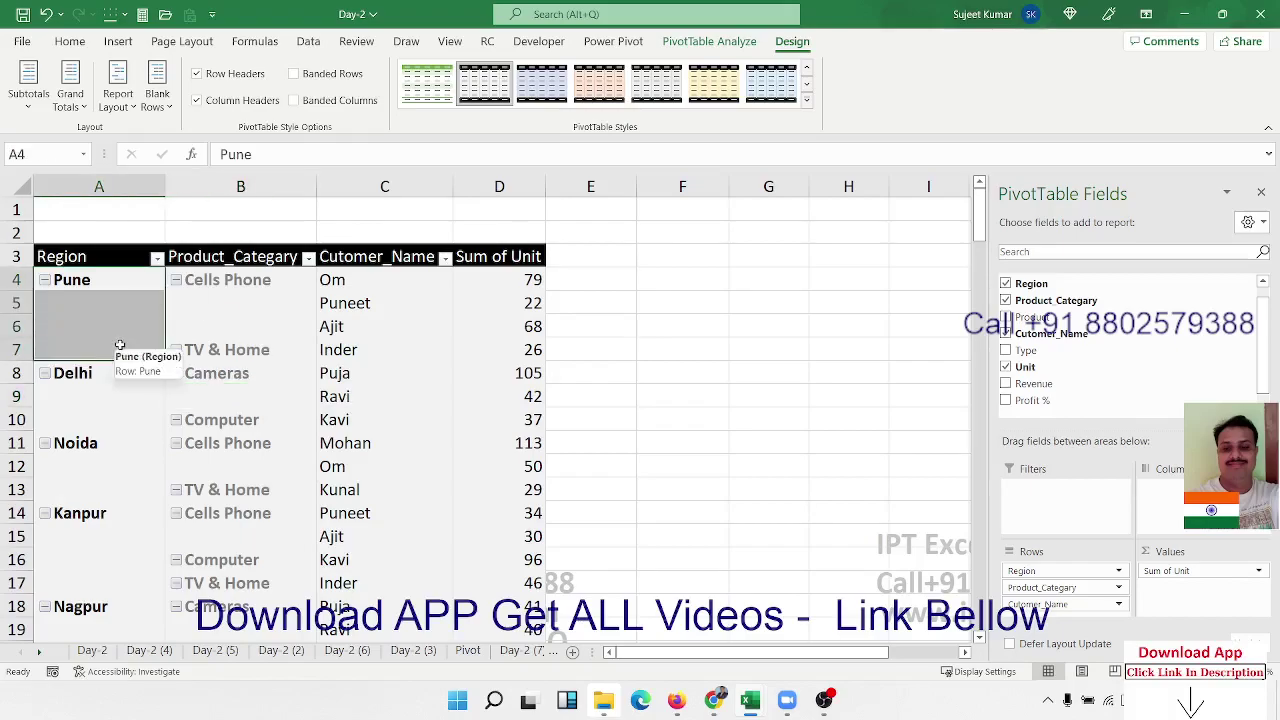
{"action": "left_click", "coordinate": [125, 105]}
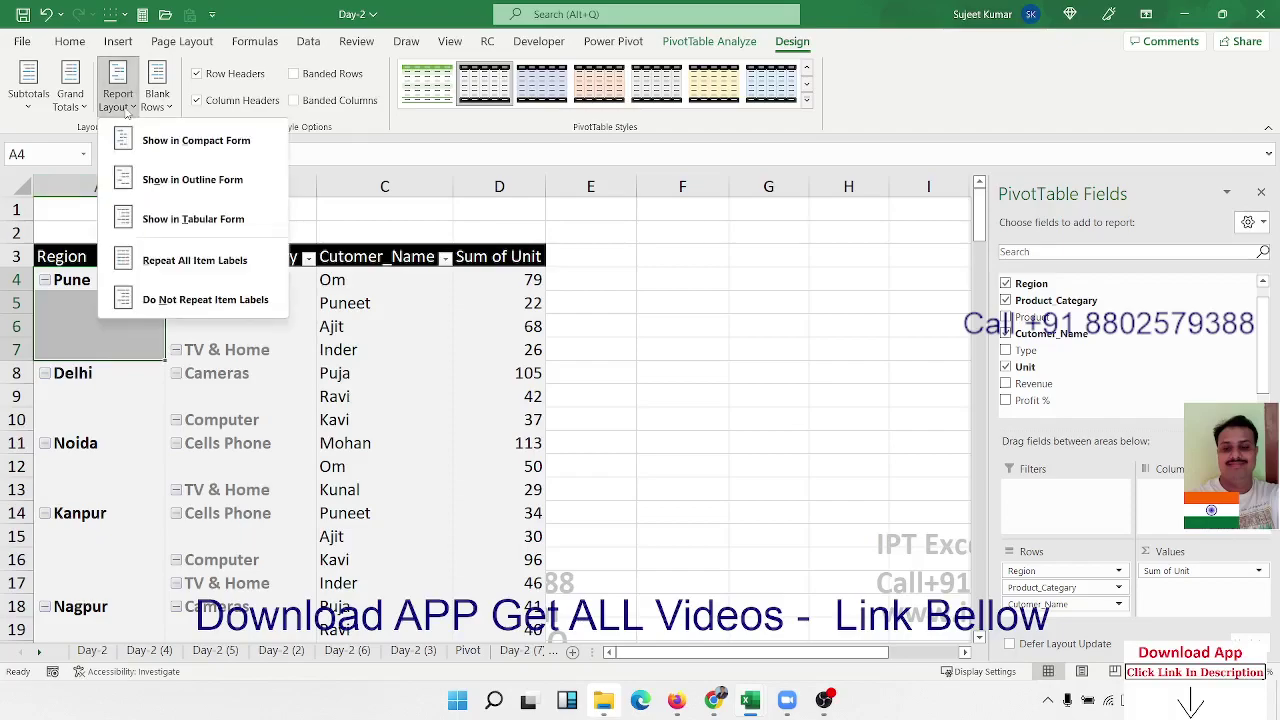
{"action": "left_click", "coordinate": [195, 261]}
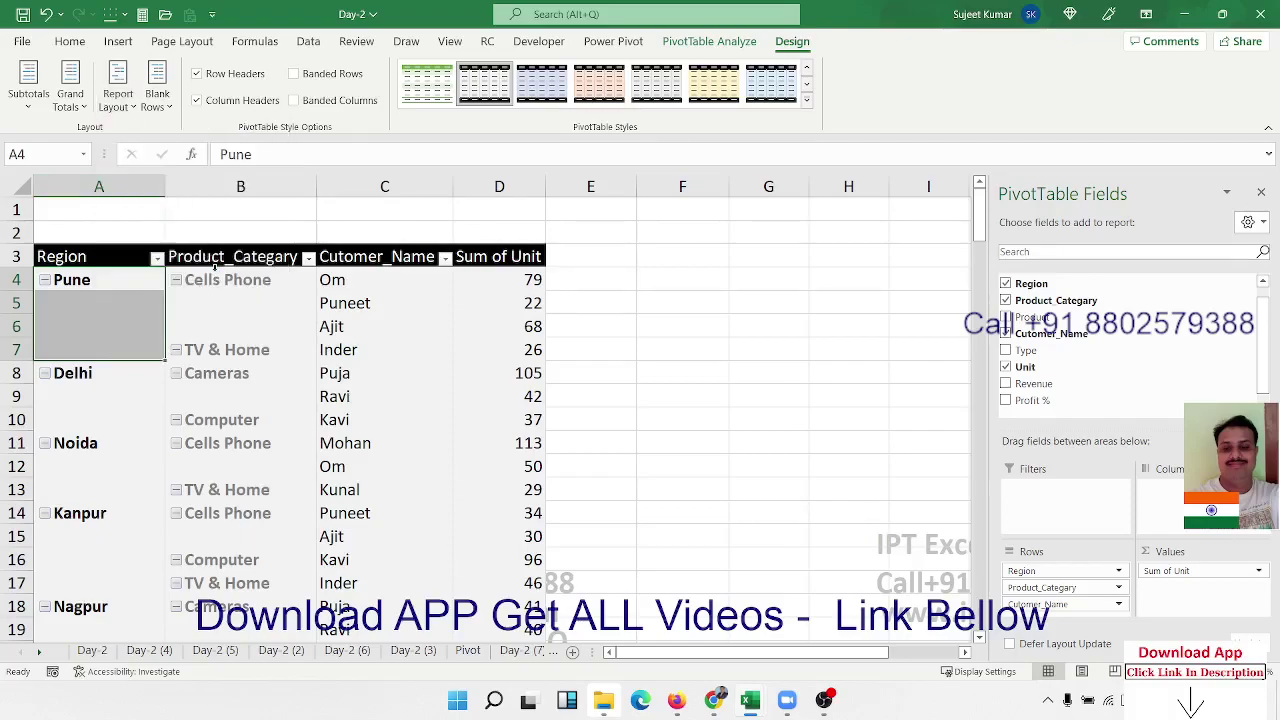
{"action": "scroll", "coordinate": [203, 370], "scroll_direction": "down", "scroll_amount": 3}
{"action": "scroll", "coordinate": [203, 370], "scroll_direction": "down", "scroll_amount": 1}
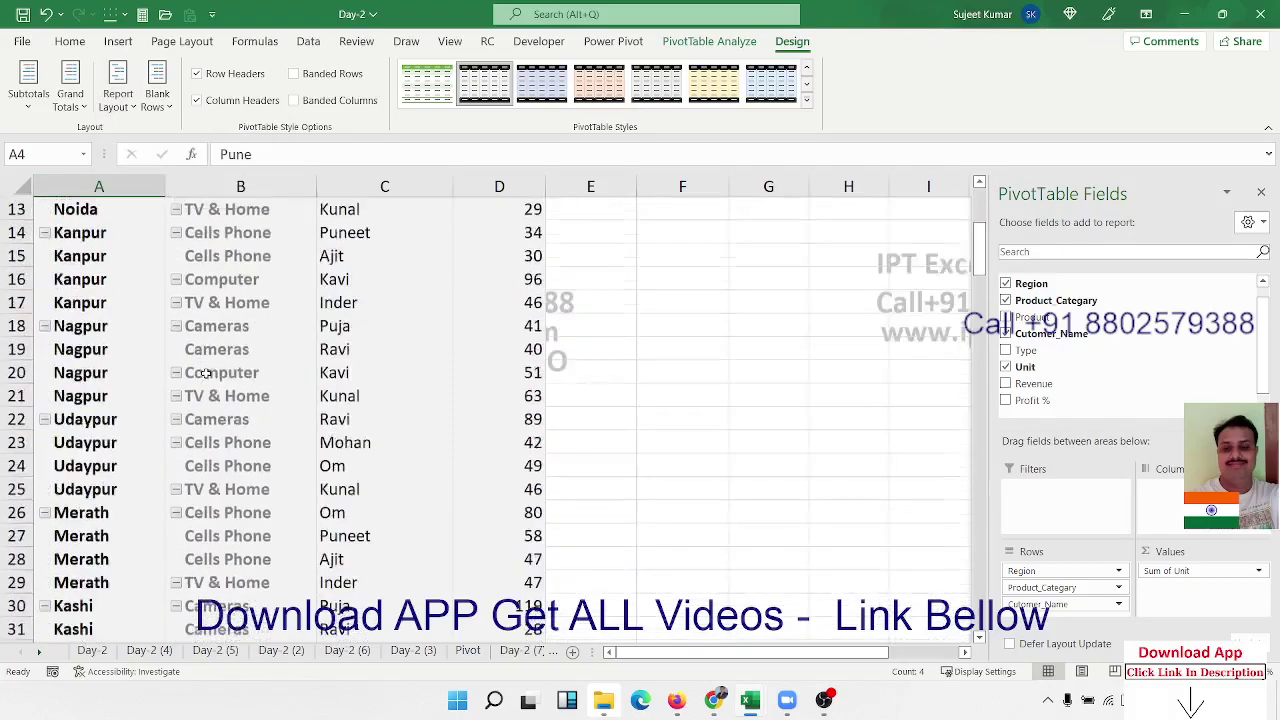
{"action": "scroll", "coordinate": [203, 370], "scroll_direction": "up", "scroll_amount": 4}
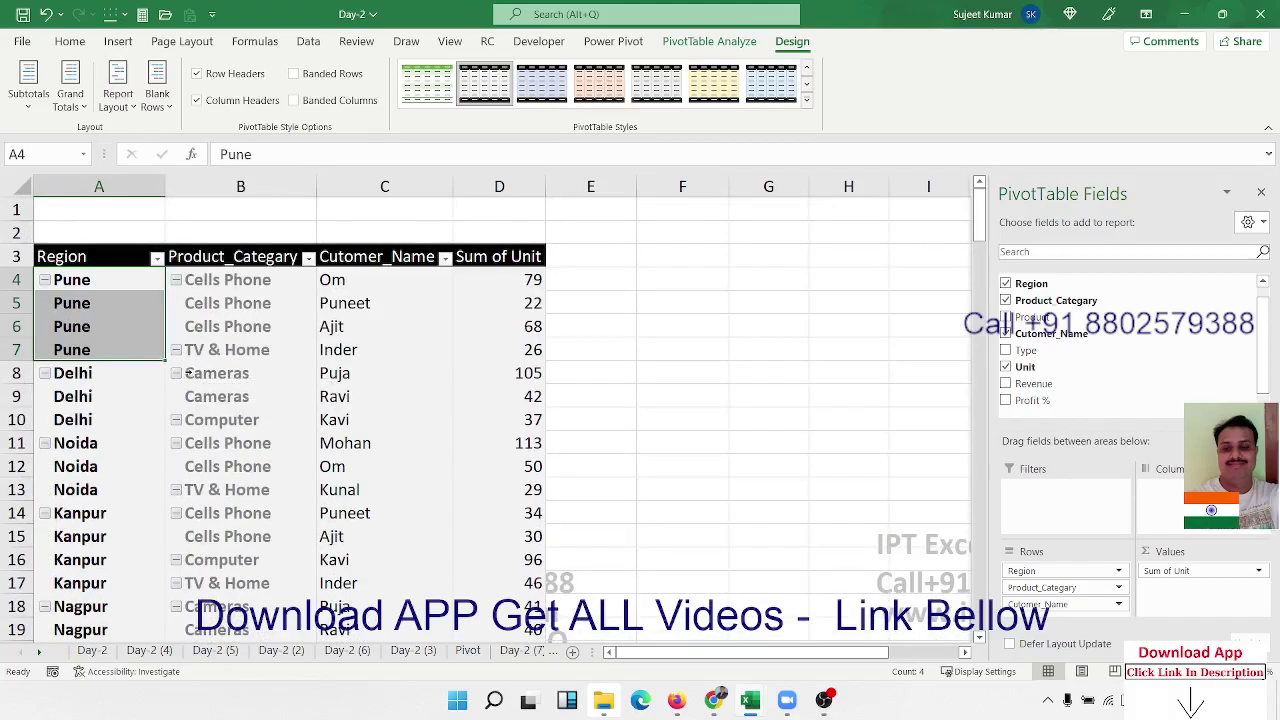
{"action": "left_click", "coordinate": [170, 100]}
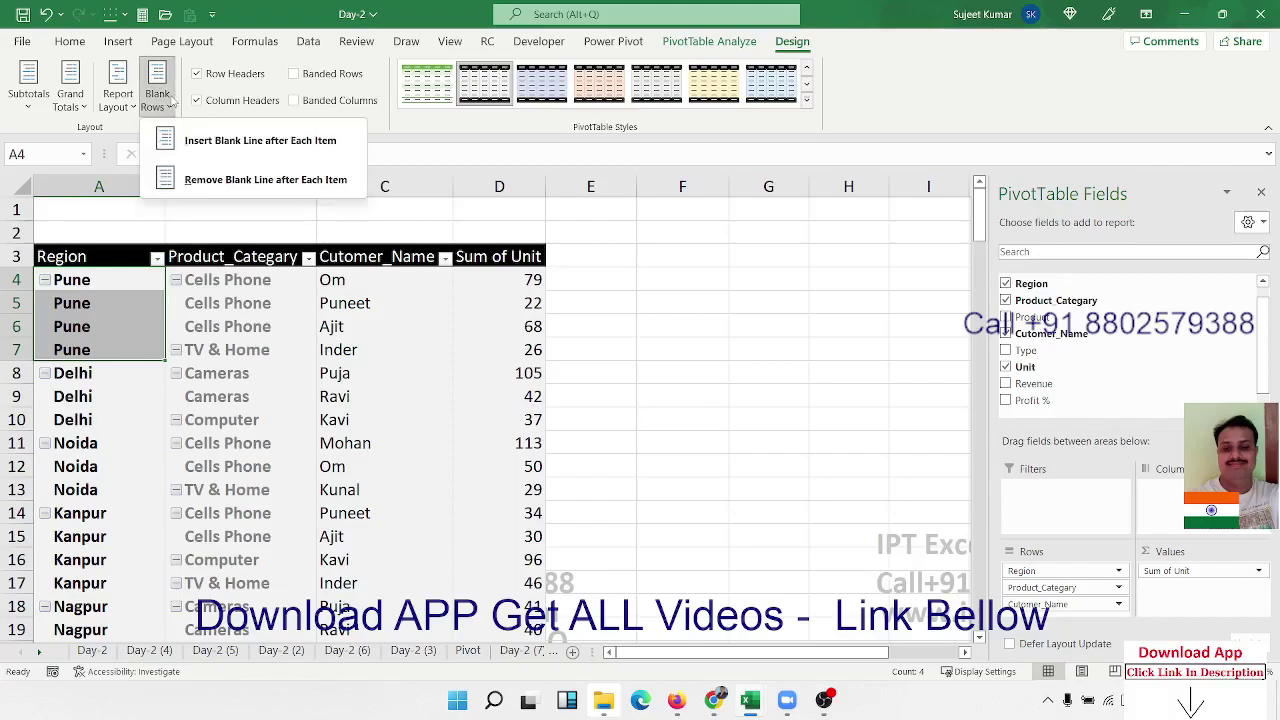
{"action": "left_click", "coordinate": [186, 150]}
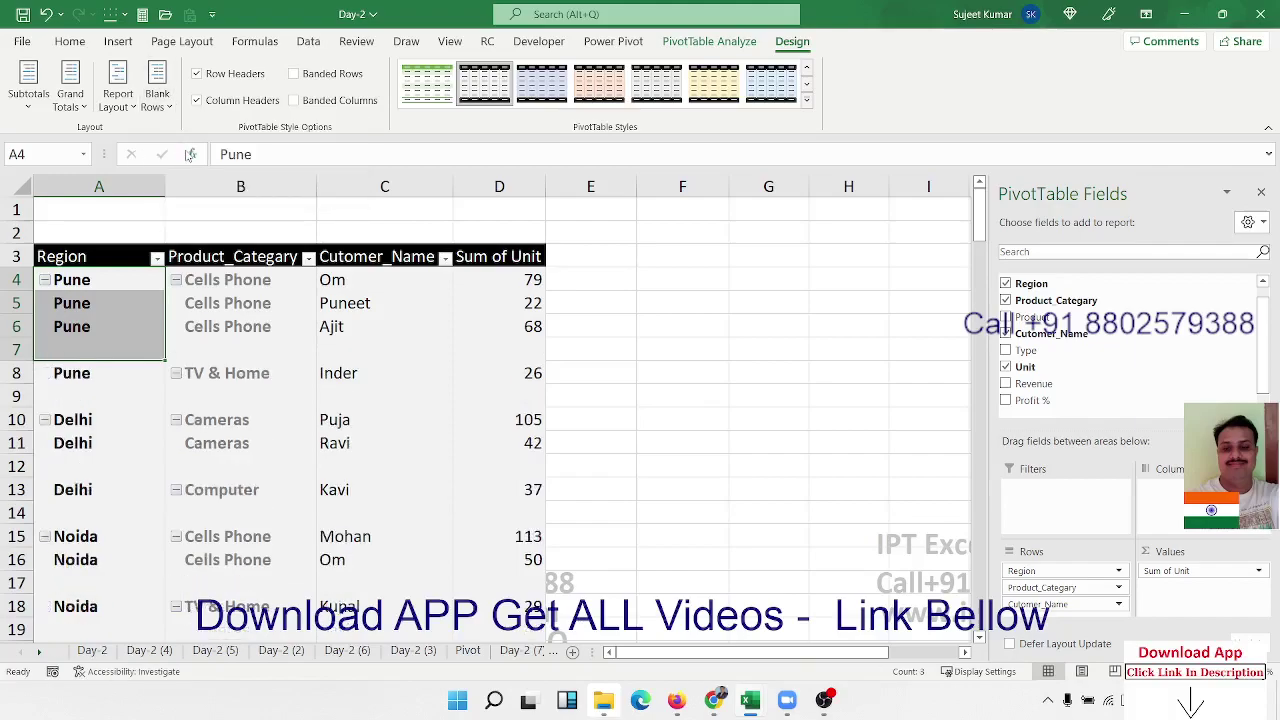
{"action": "left_click", "coordinate": [166, 348]}
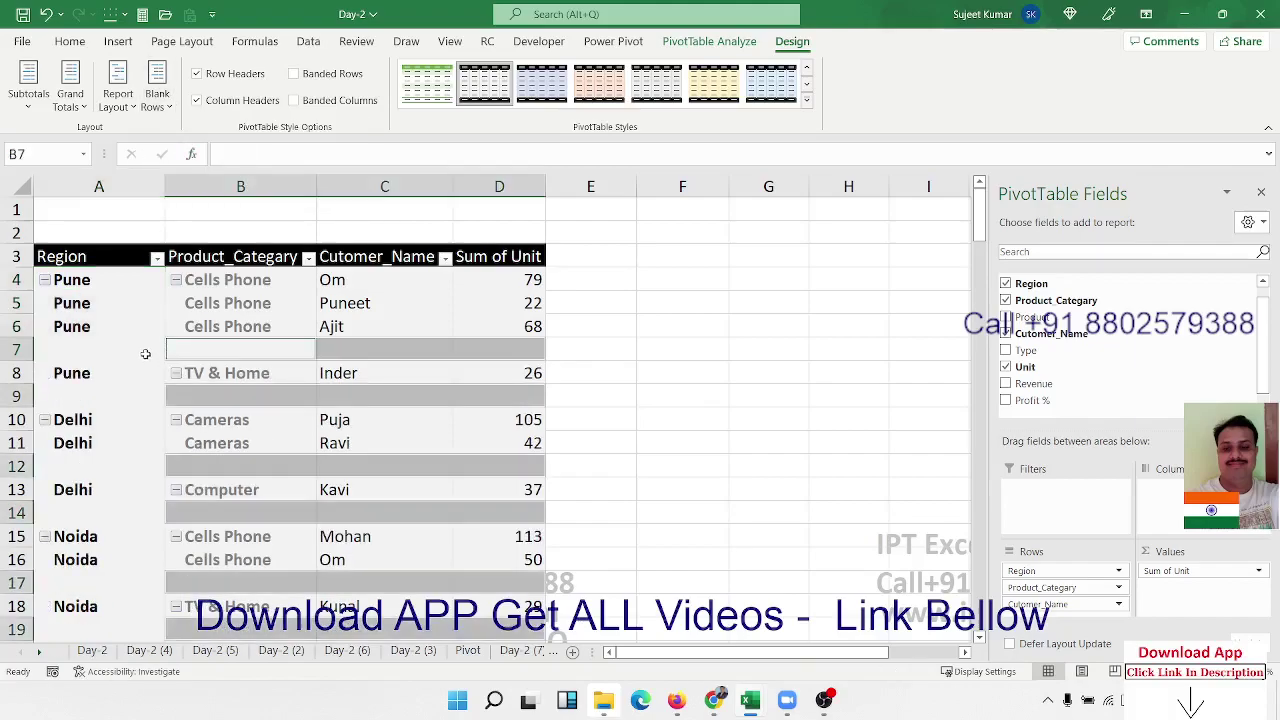
{"action": "left_click", "coordinate": [145, 354]}
{"action": "left_click", "coordinate": [130, 392]}
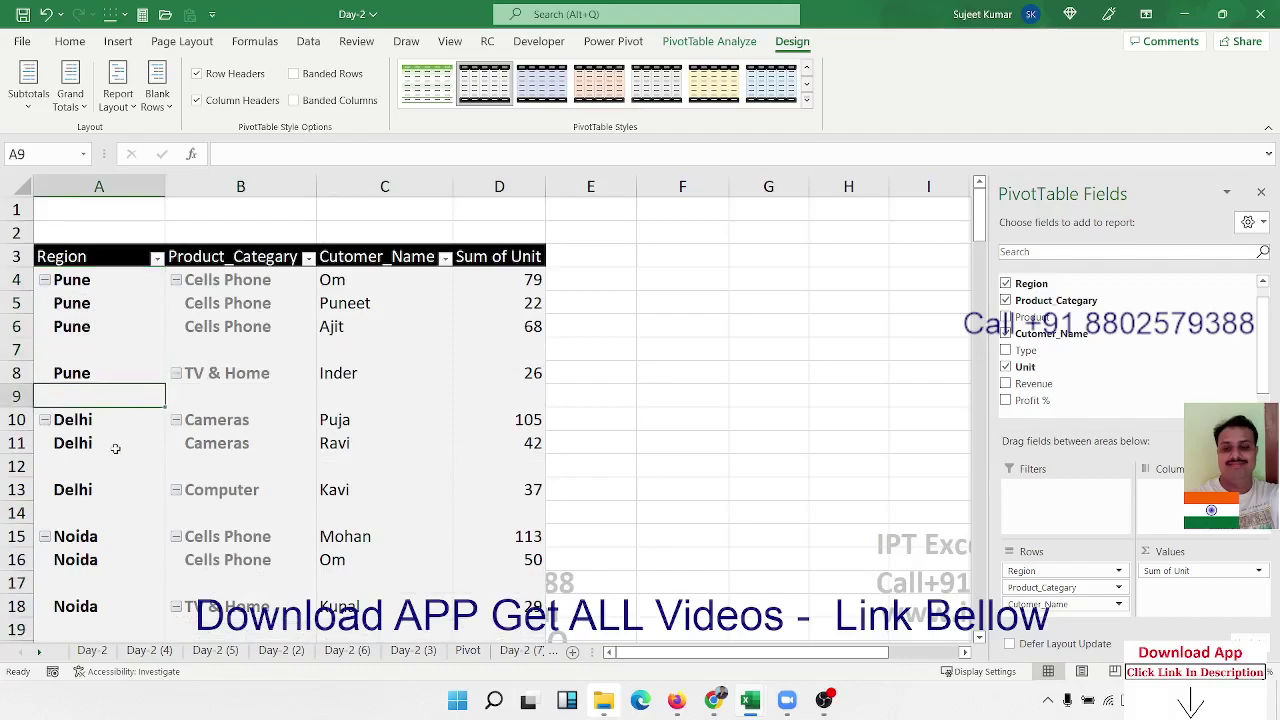
{"action": "left_click", "coordinate": [114, 462]}
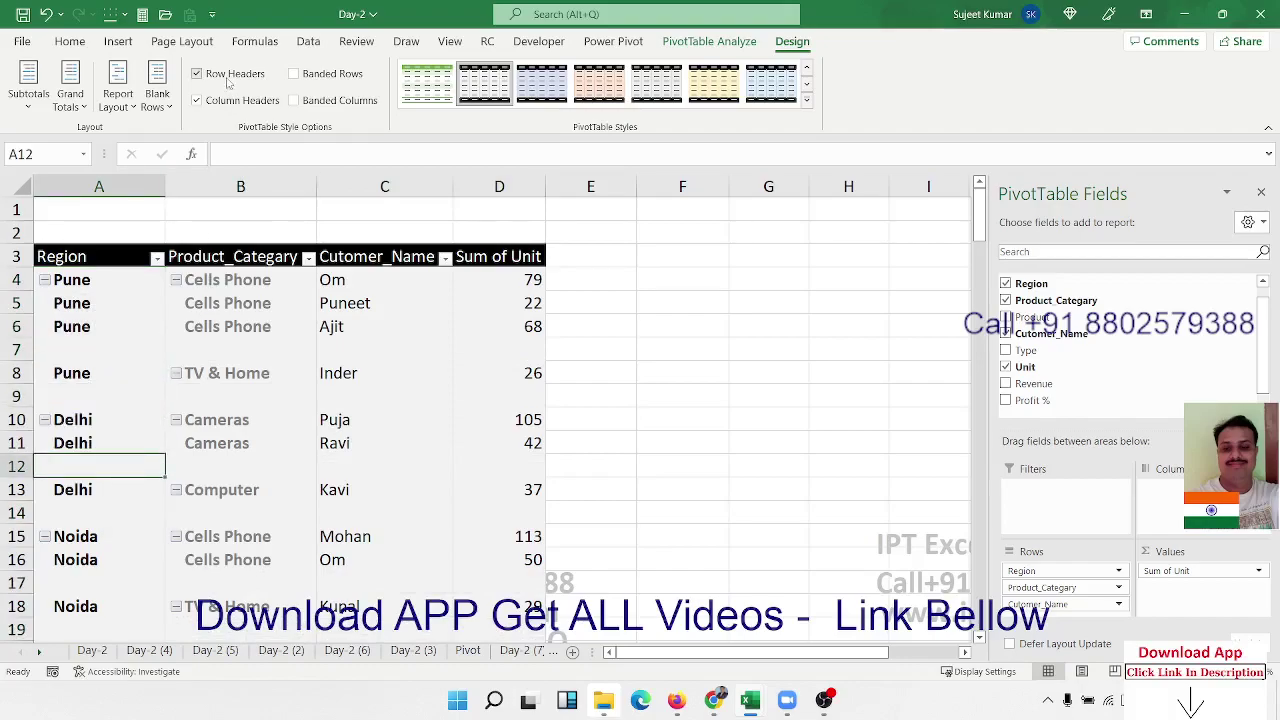
{"action": "left_click", "coordinate": [157, 95]}
{"action": "left_click", "coordinate": [190, 178]}
{"action": "left_click", "coordinate": [125, 100]}
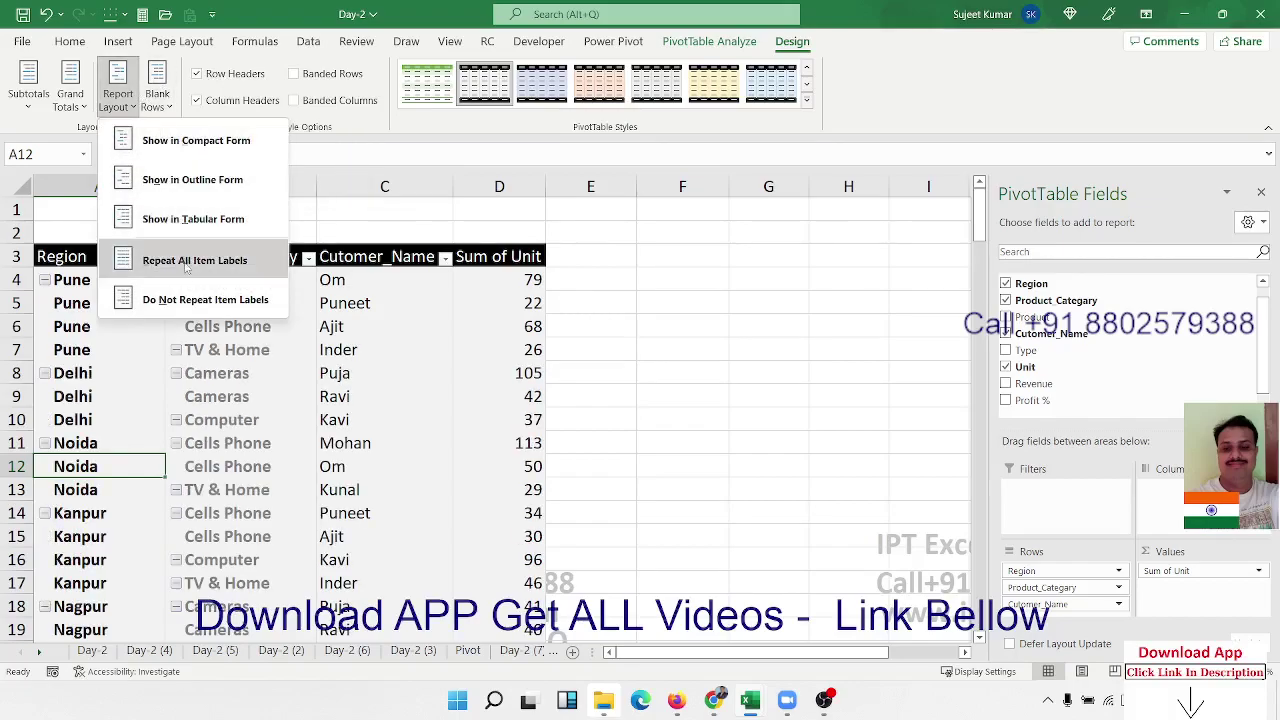
{"action": "left_click", "coordinate": [182, 299]}
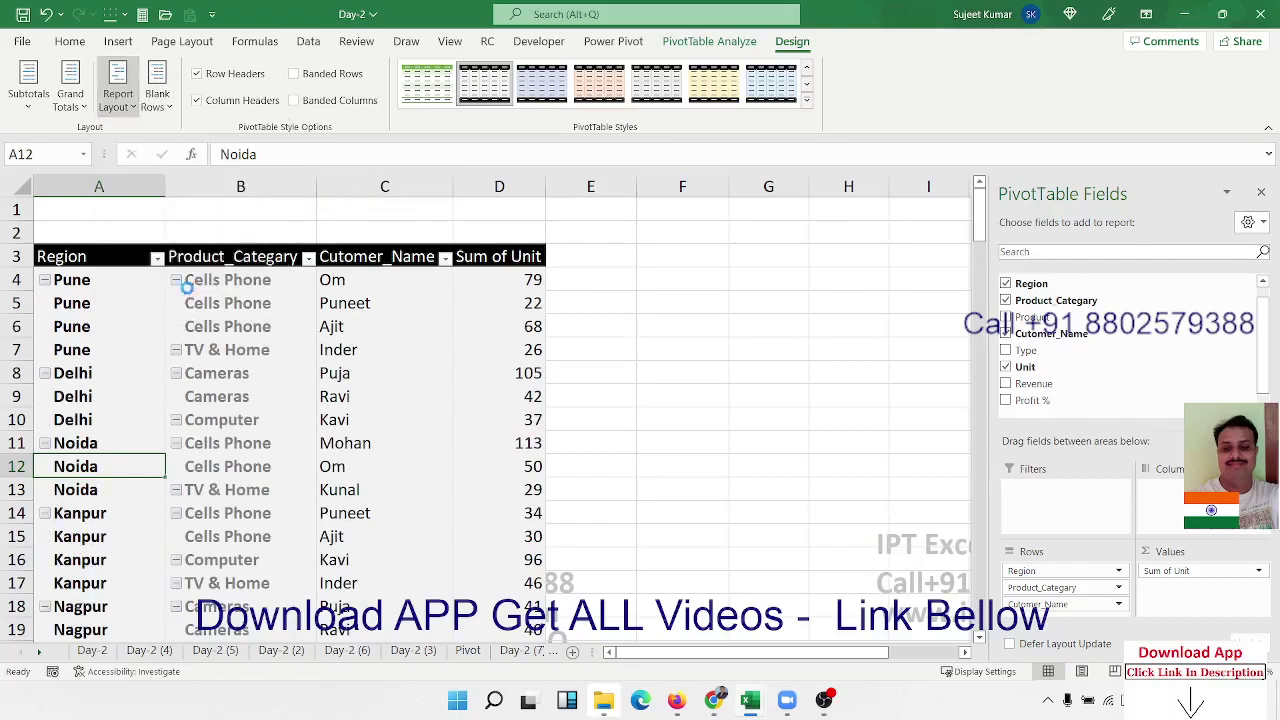
Enable 'Merge and center cells with labels' in PivotTable Options.
{"action": "right_click", "coordinate": [116, 302]}
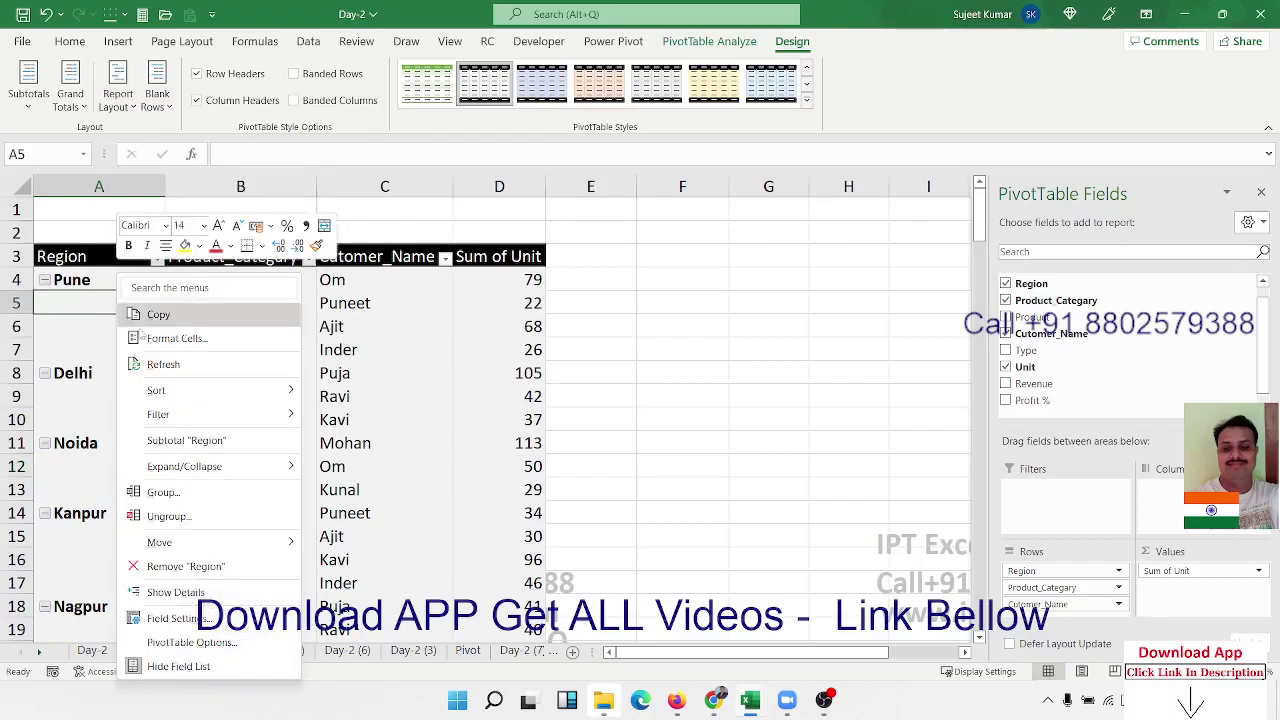
{"action": "left_click", "coordinate": [260, 643]}
{"action": "left_click", "coordinate": [198, 369]}
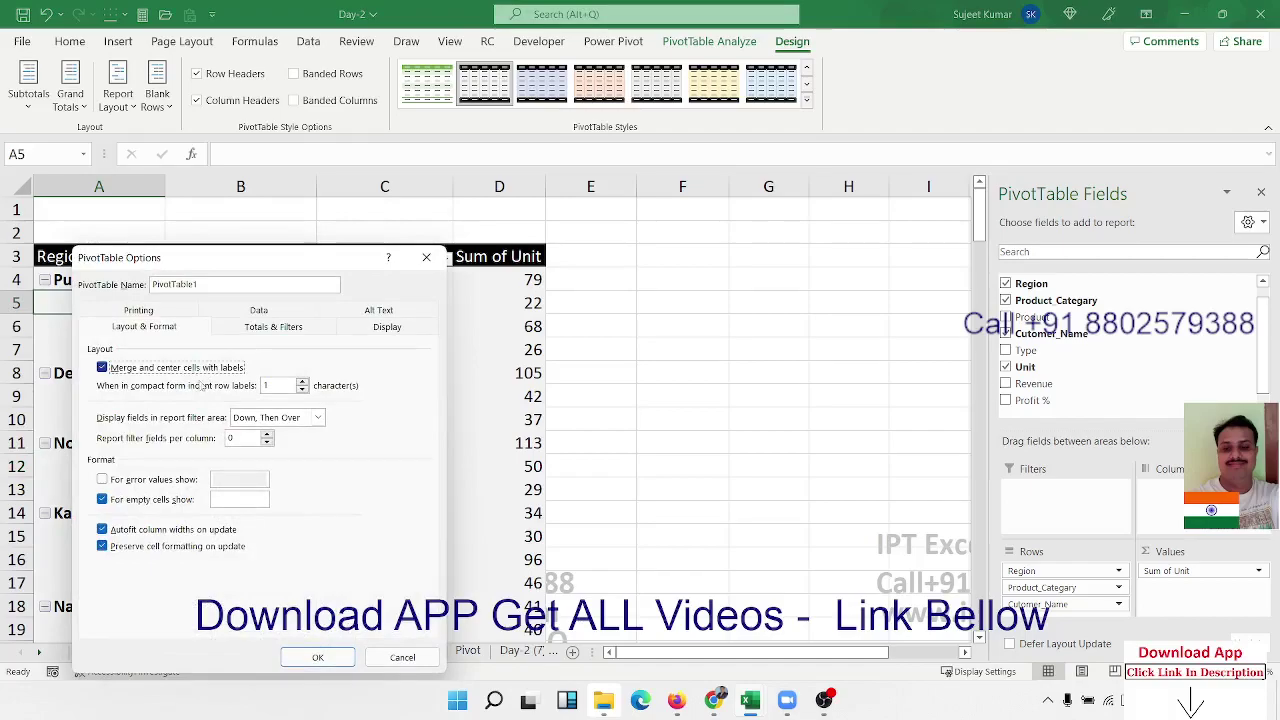
{"action": "left_click", "coordinate": [318, 656]}
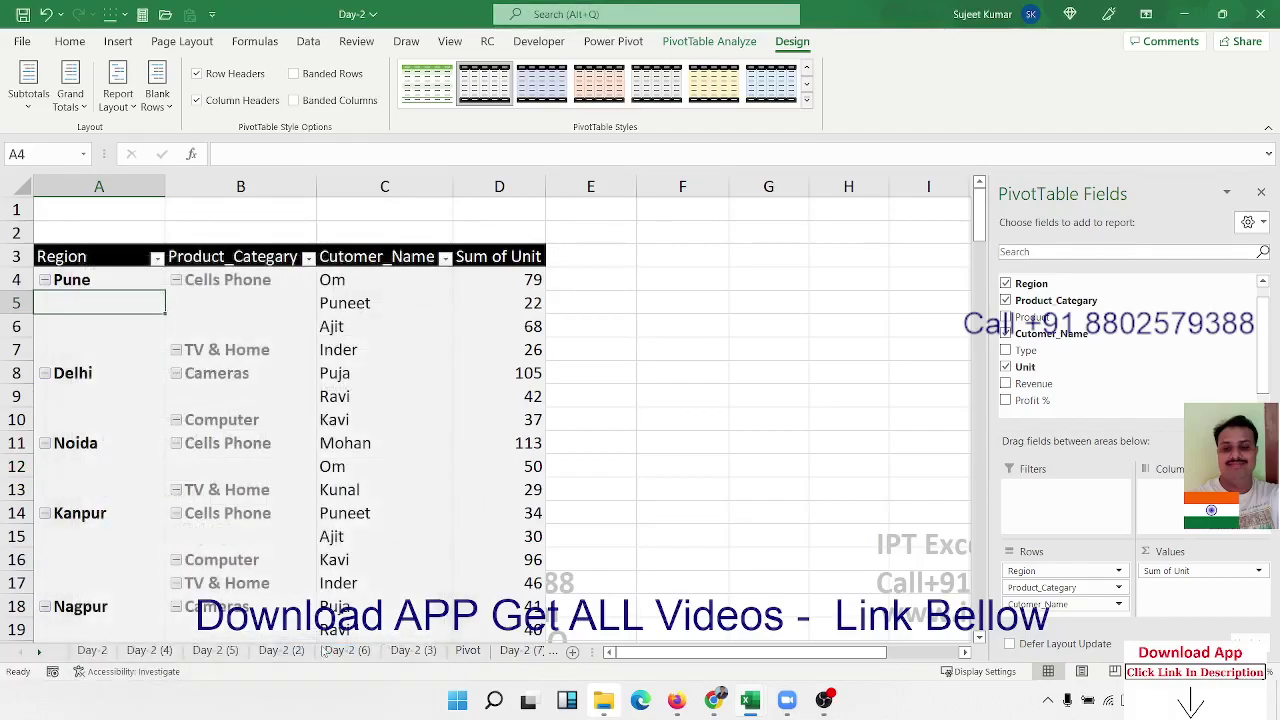
Check the result by selecting Cells Phone, TV & Home, Mohan in C11 and 113 in D11.
{"action": "left_click", "coordinate": [250, 302]}
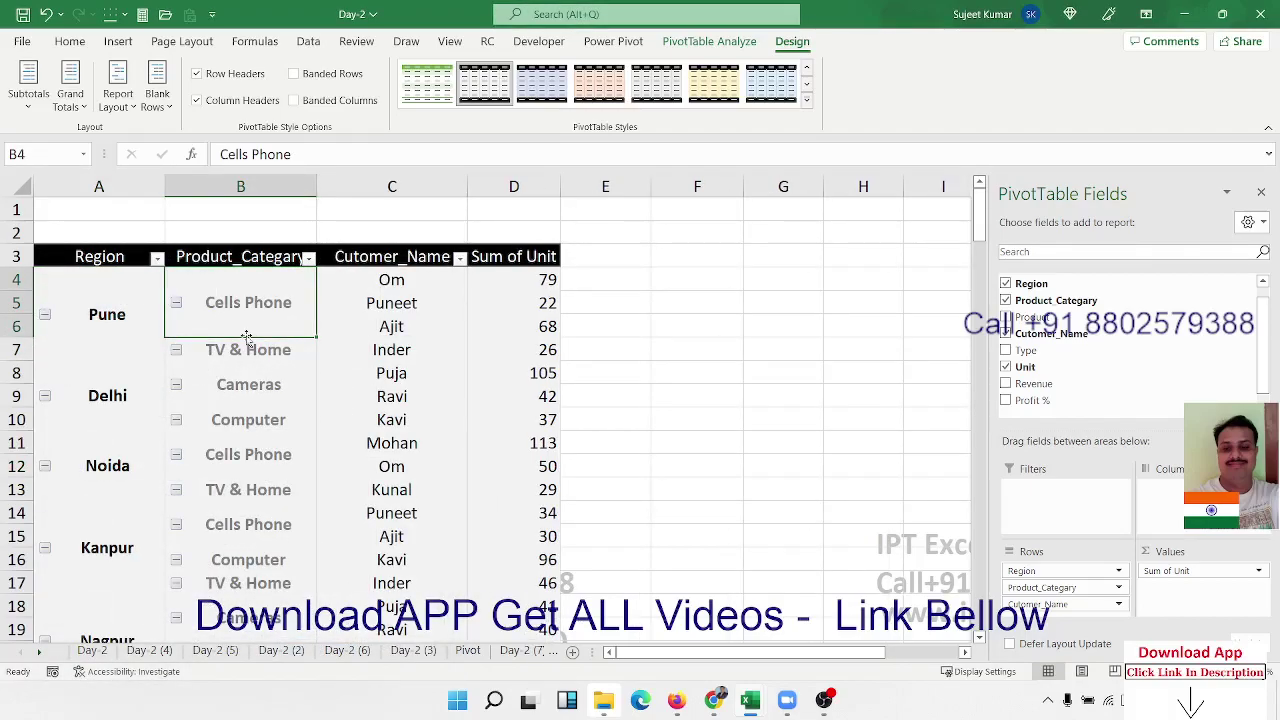
{"action": "left_click", "coordinate": [250, 350]}
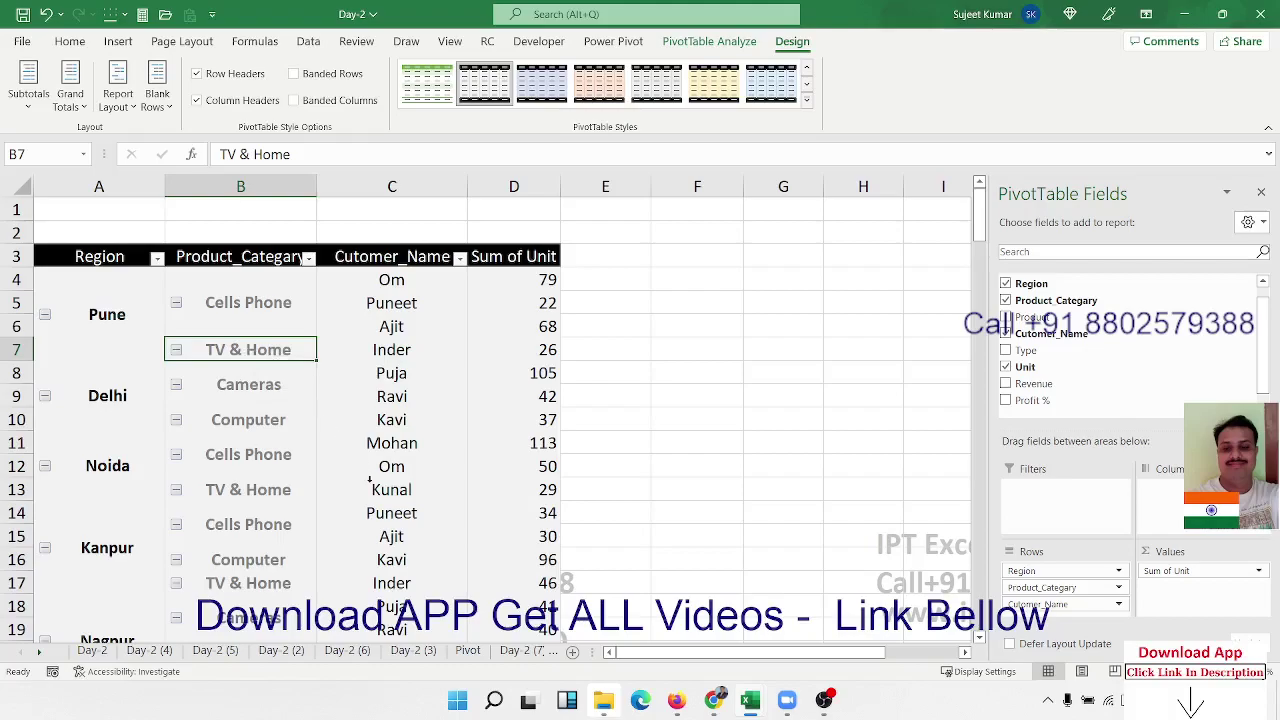
{"action": "left_click", "coordinate": [390, 448]}
{"action": "left_click", "coordinate": [508, 447]}
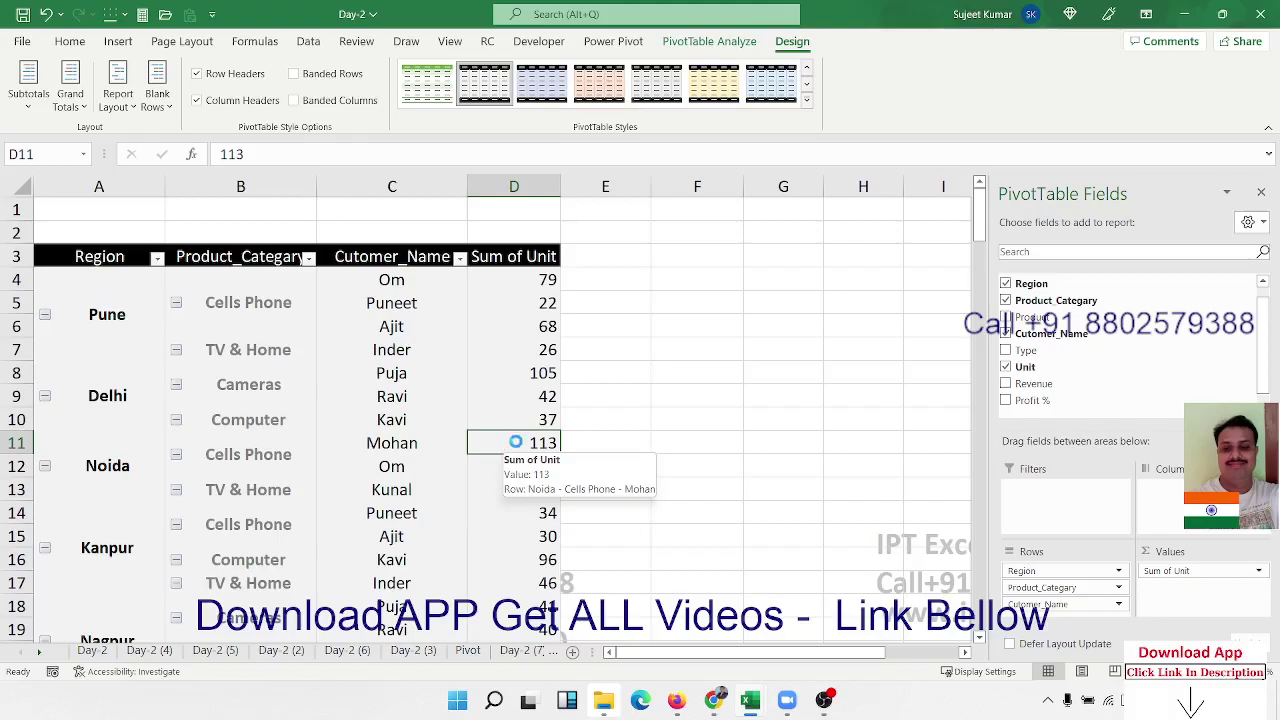
{"action": "double_click", "coordinate": [516, 442]}
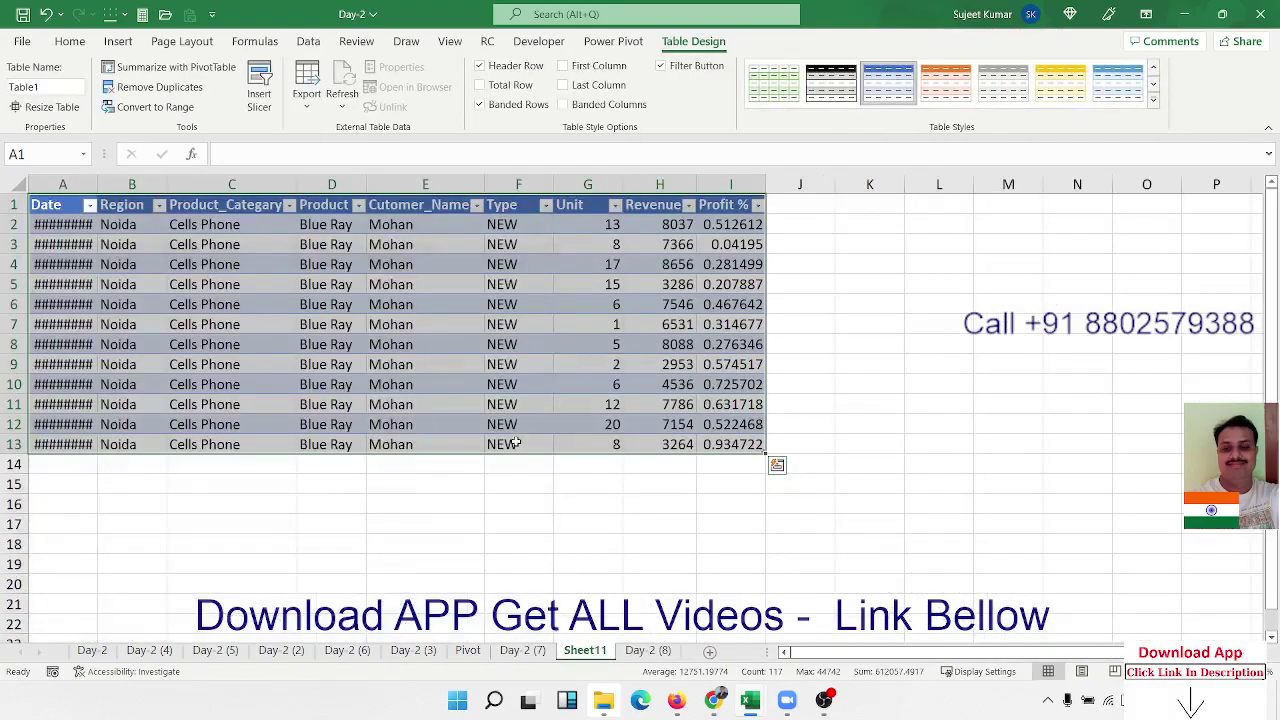
{"action": "right_click", "coordinate": [587, 651]}
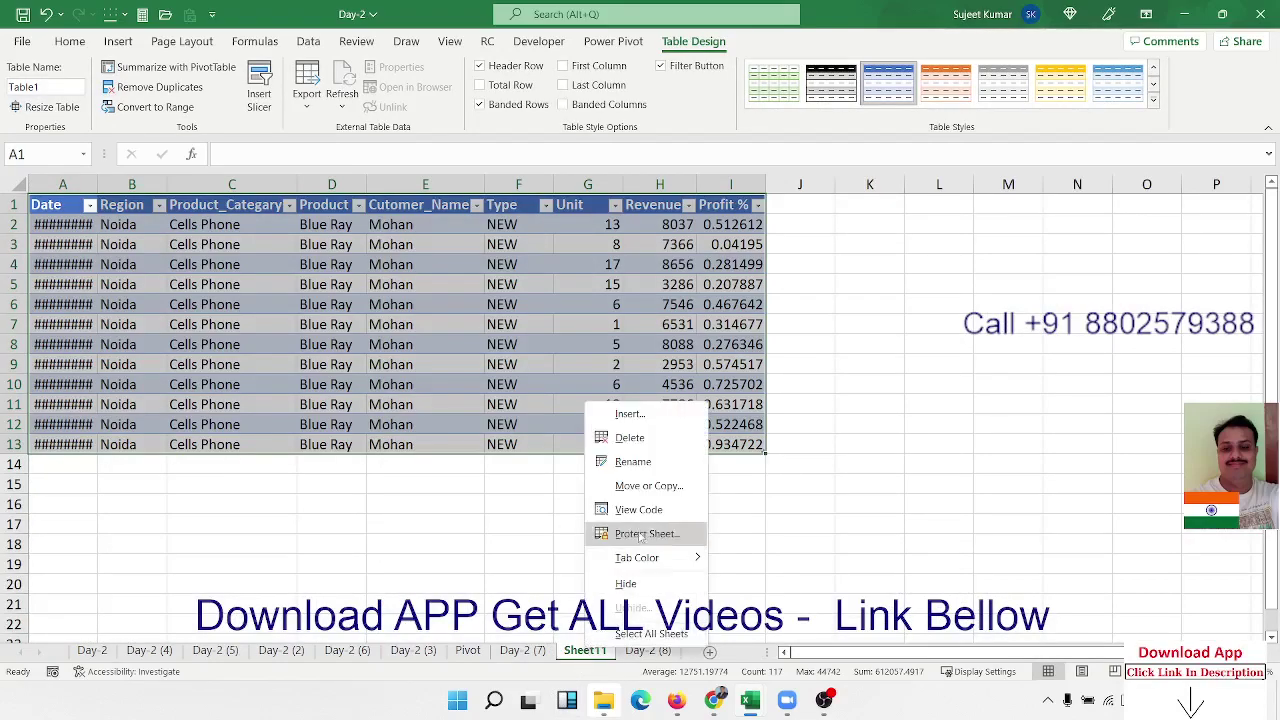
{"action": "left_click", "coordinate": [655, 435]}
{"action": "left_click", "coordinate": [632, 392]}
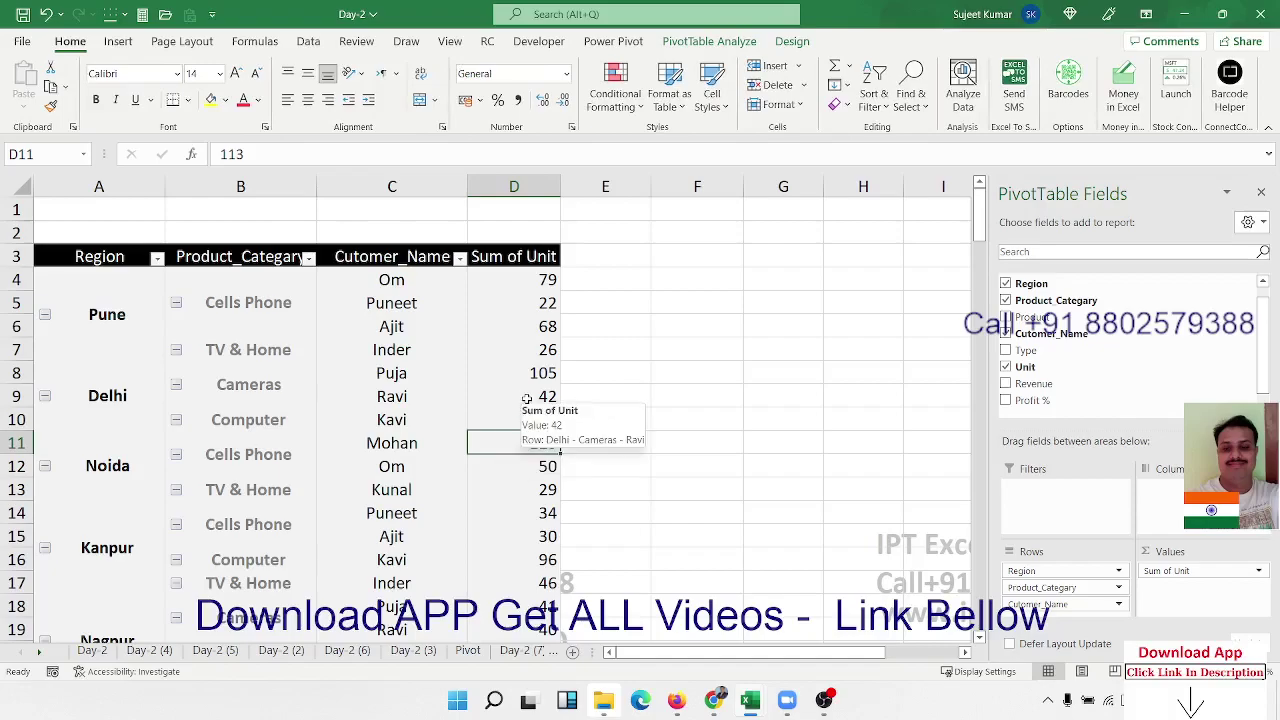
Untick Enable show details on the Data tab of PivotTable Options.
{"action": "left_click", "coordinate": [506, 347]}
{"action": "right_click", "coordinate": [506, 347]}
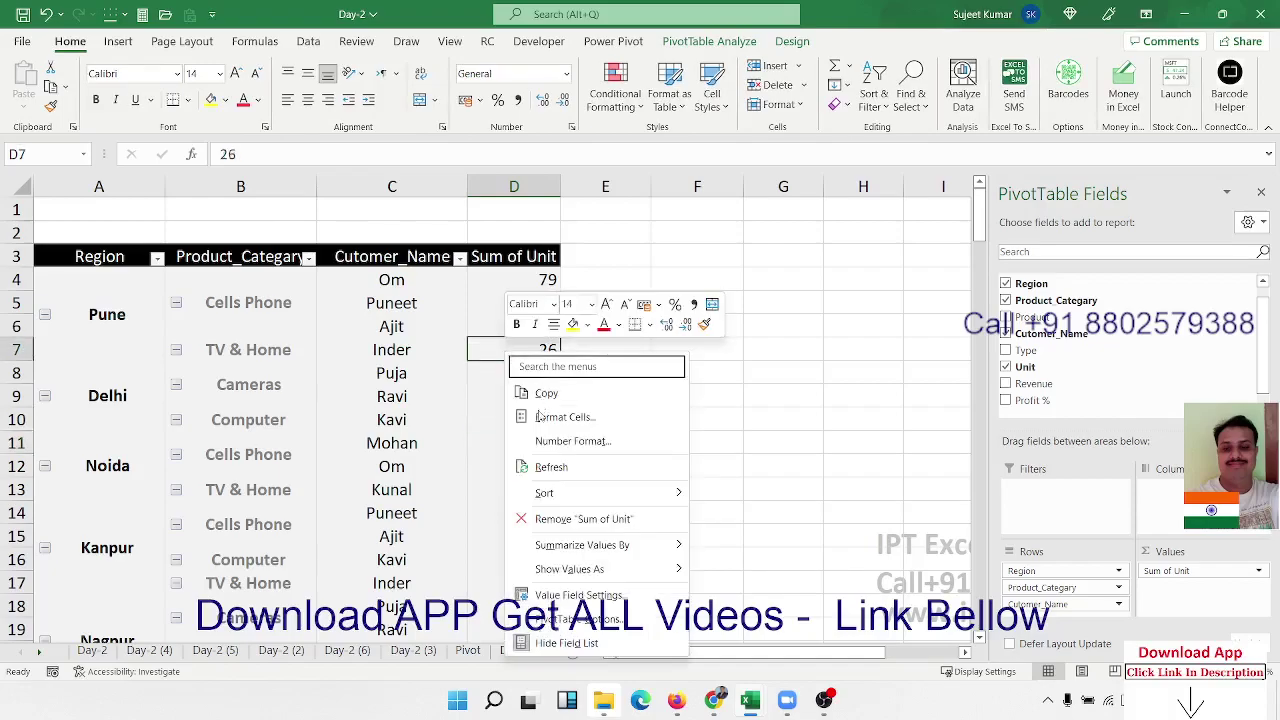
{"action": "left_click", "coordinate": [562, 621]}
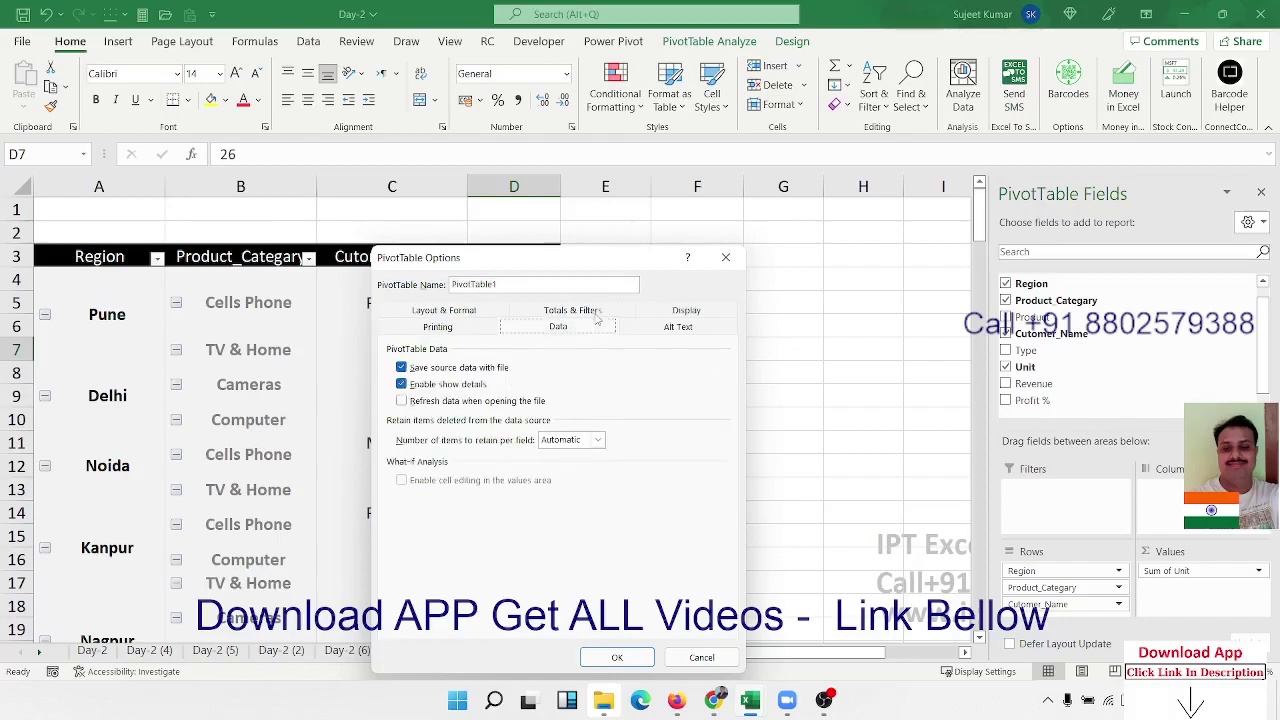
{"action": "left_click", "coordinate": [558, 310]}
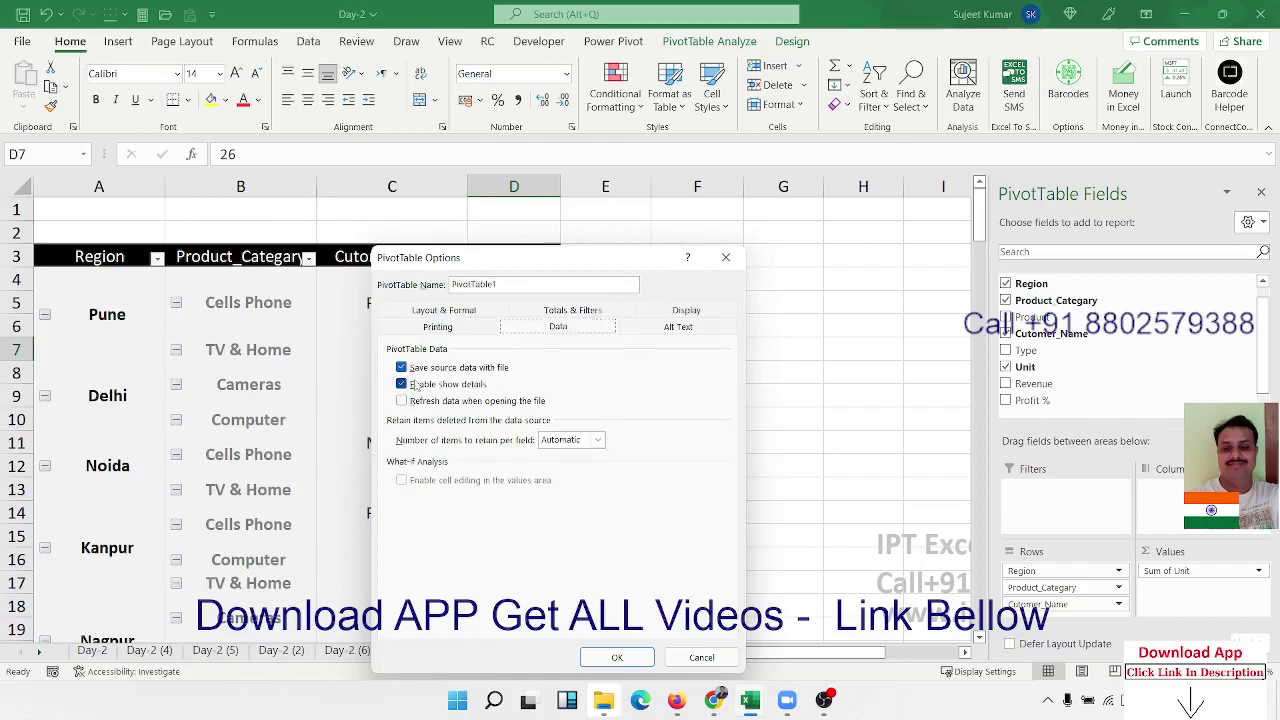
{"action": "left_click", "coordinate": [626, 664]}
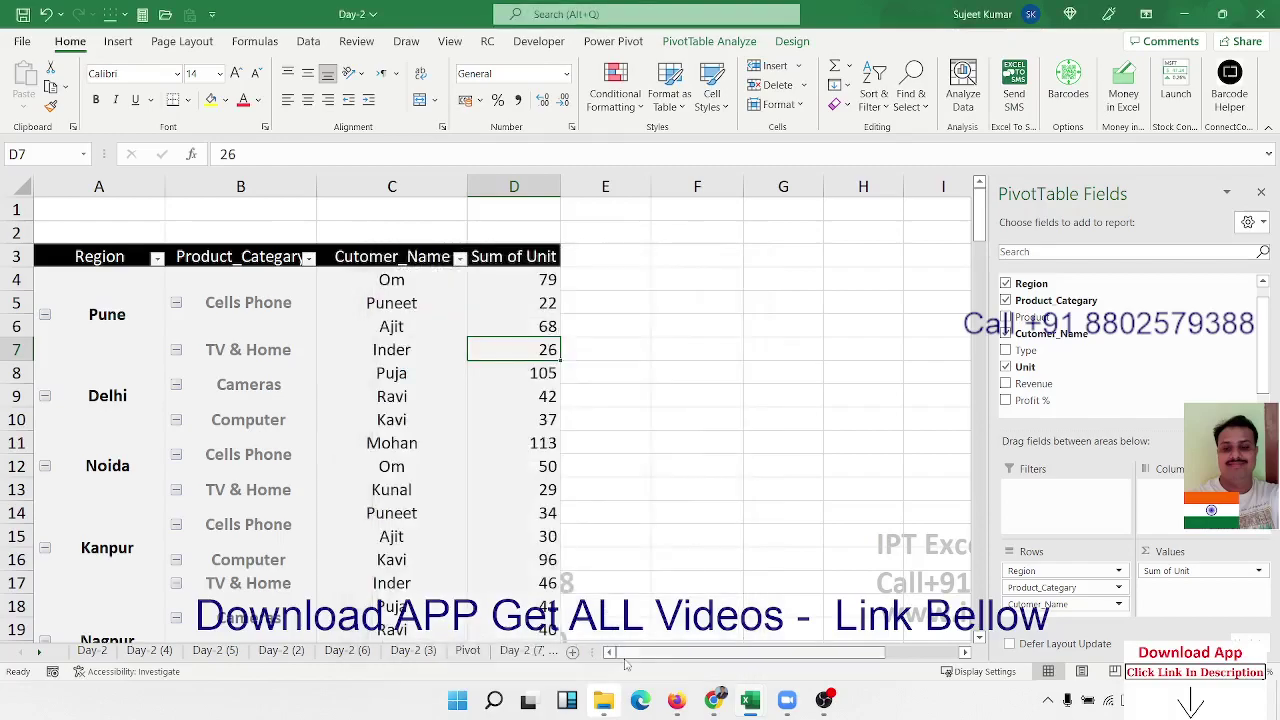
Test the 105 total in D8, dismiss the cannot-change warning, and go to Day-2 (3).
{"action": "left_click", "coordinate": [528, 373]}
{"action": "key", "text": "Delete"}
{"action": "left_click", "coordinate": [643, 393]}
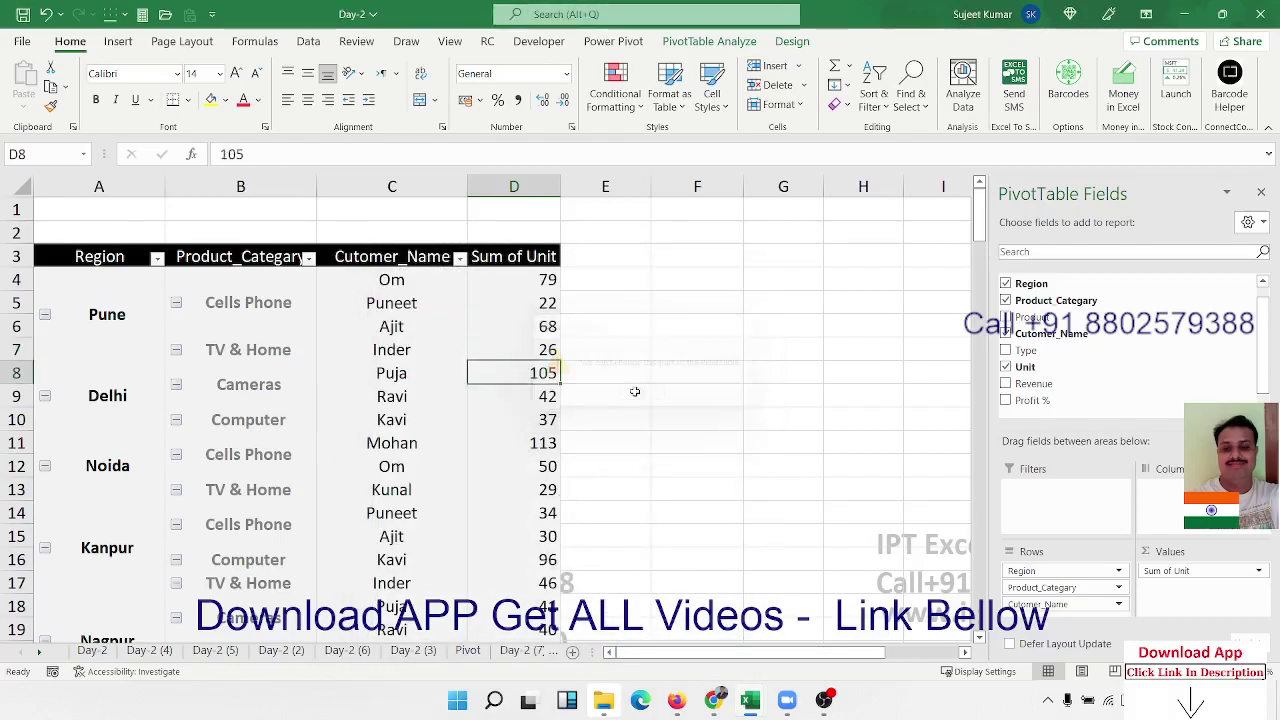
{"action": "left_click", "coordinate": [414, 650]}
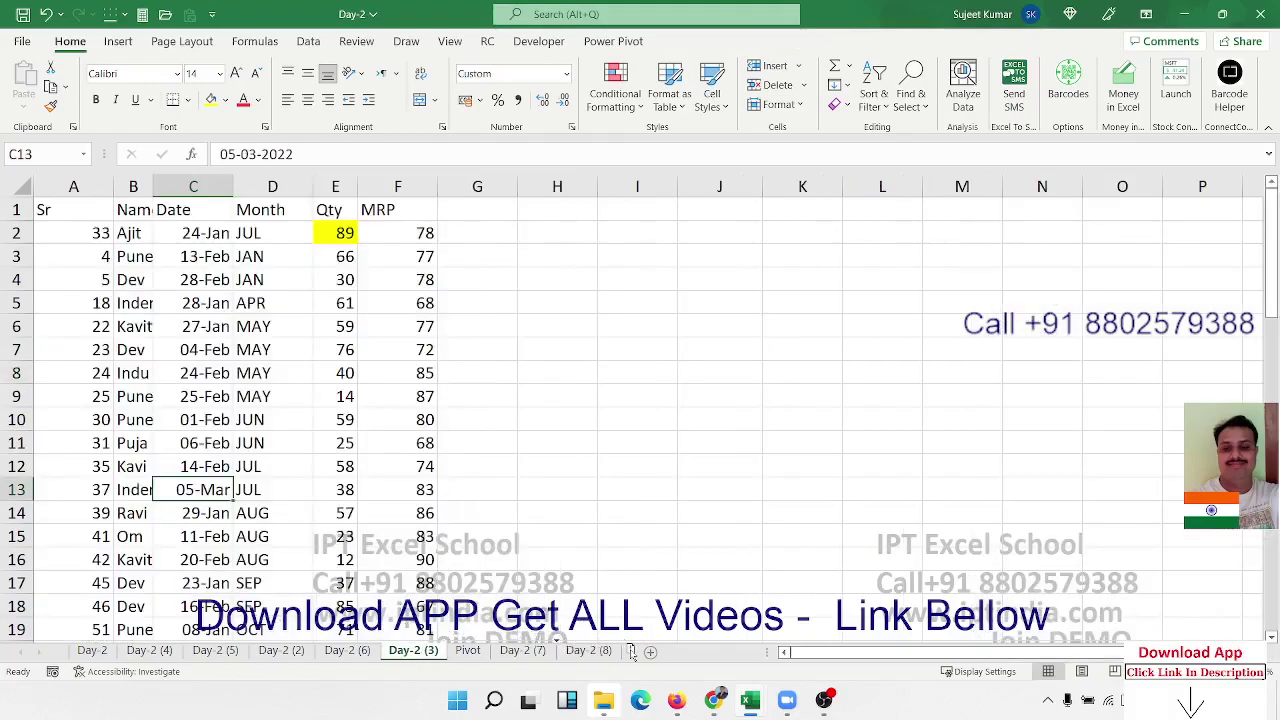
Copy the Day-2 (3) sheet to create Day-2 (9) and bring that copy into view.
{"action": "left_click_drag", "start_coordinate": [631, 651], "coordinate": [633, 654]}
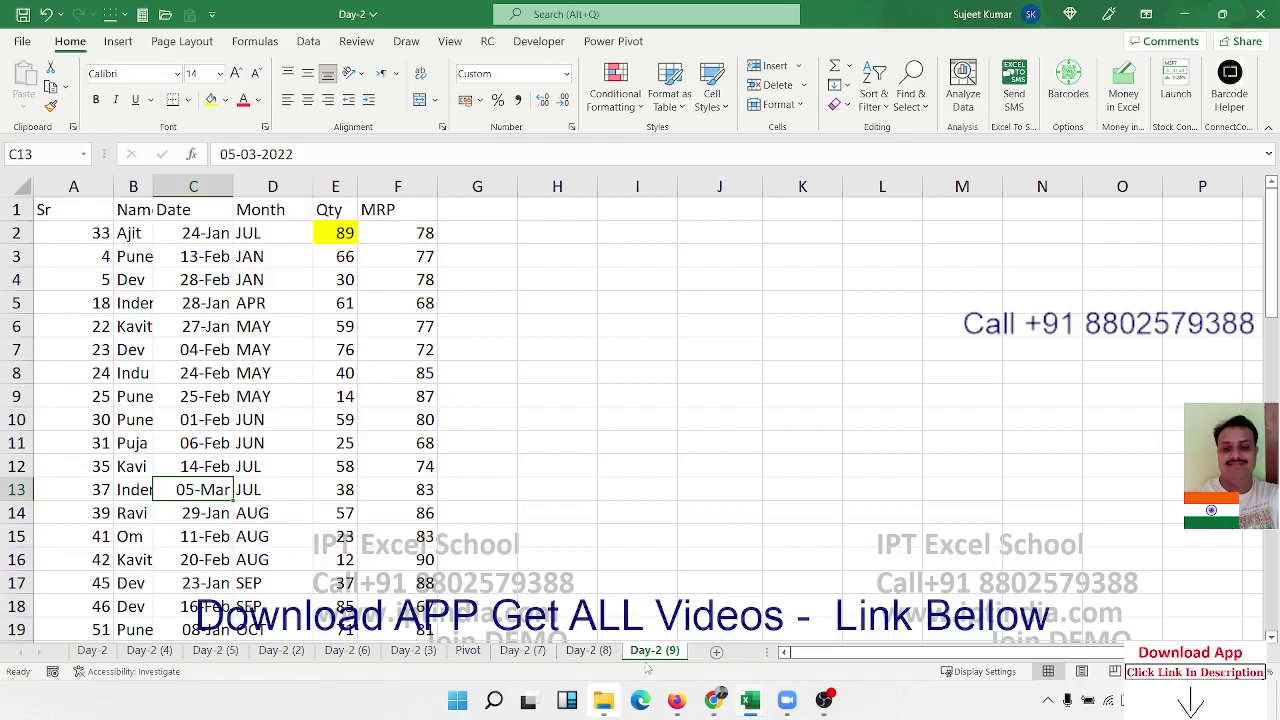
{"action": "left_click", "coordinate": [468, 651]}
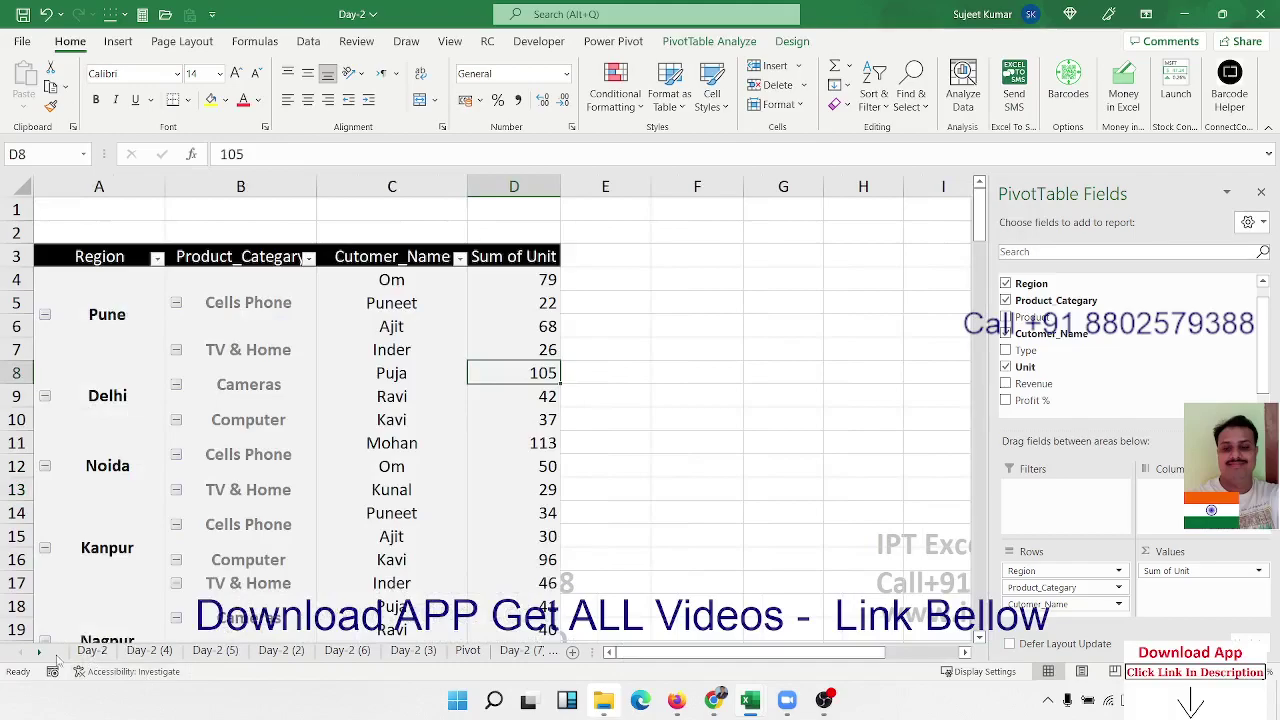
{"action": "left_click", "coordinate": [42, 655]}
{"action": "left_click", "coordinate": [42, 655]}
{"action": "left_click", "coordinate": [42, 655]}
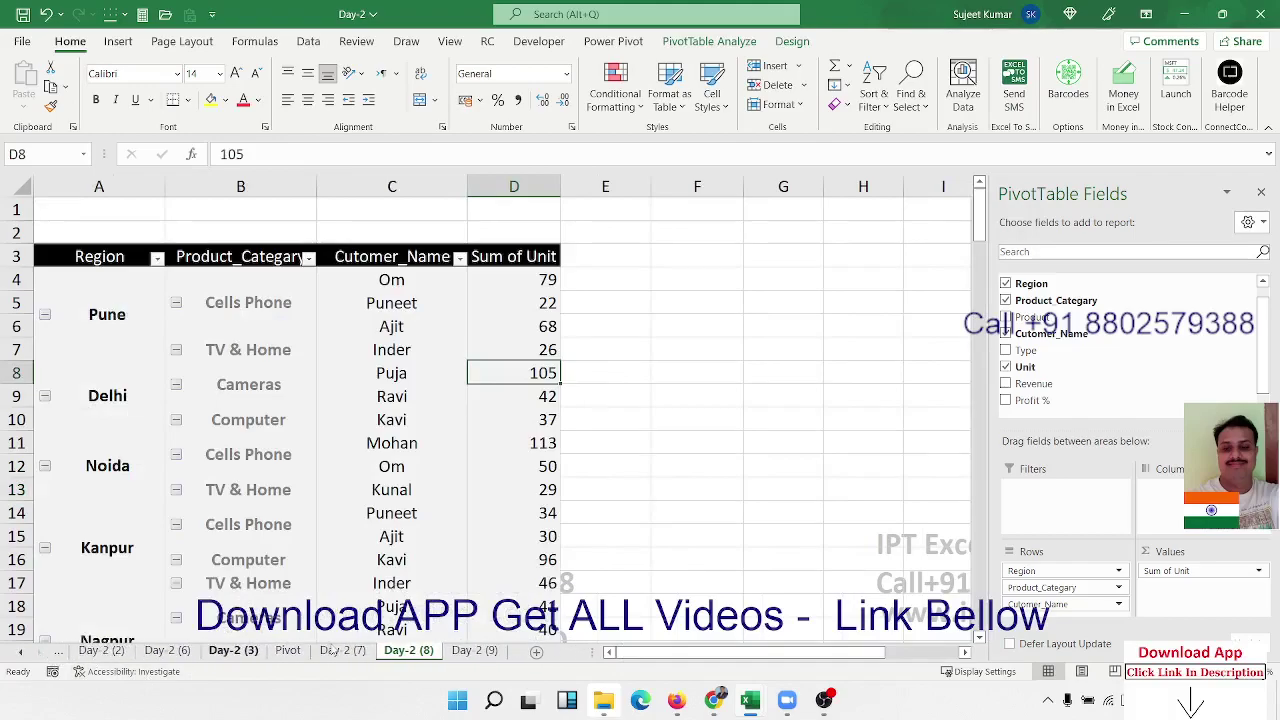
{"action": "left_click", "coordinate": [476, 652]}
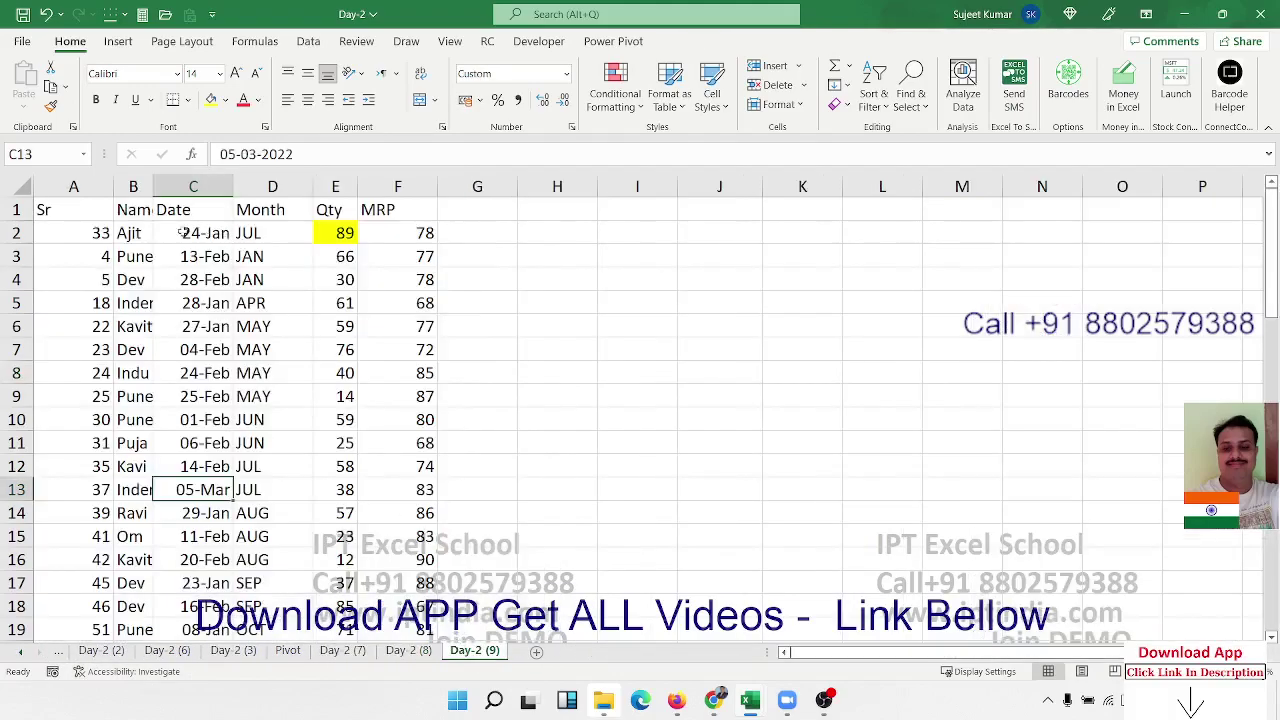
Delete columns A–J on Day-2 (9) and select the Pivot sheet's data A1:I361.
{"action": "left_click_drag", "start_coordinate": [74, 188], "coordinate": [745, 188]}
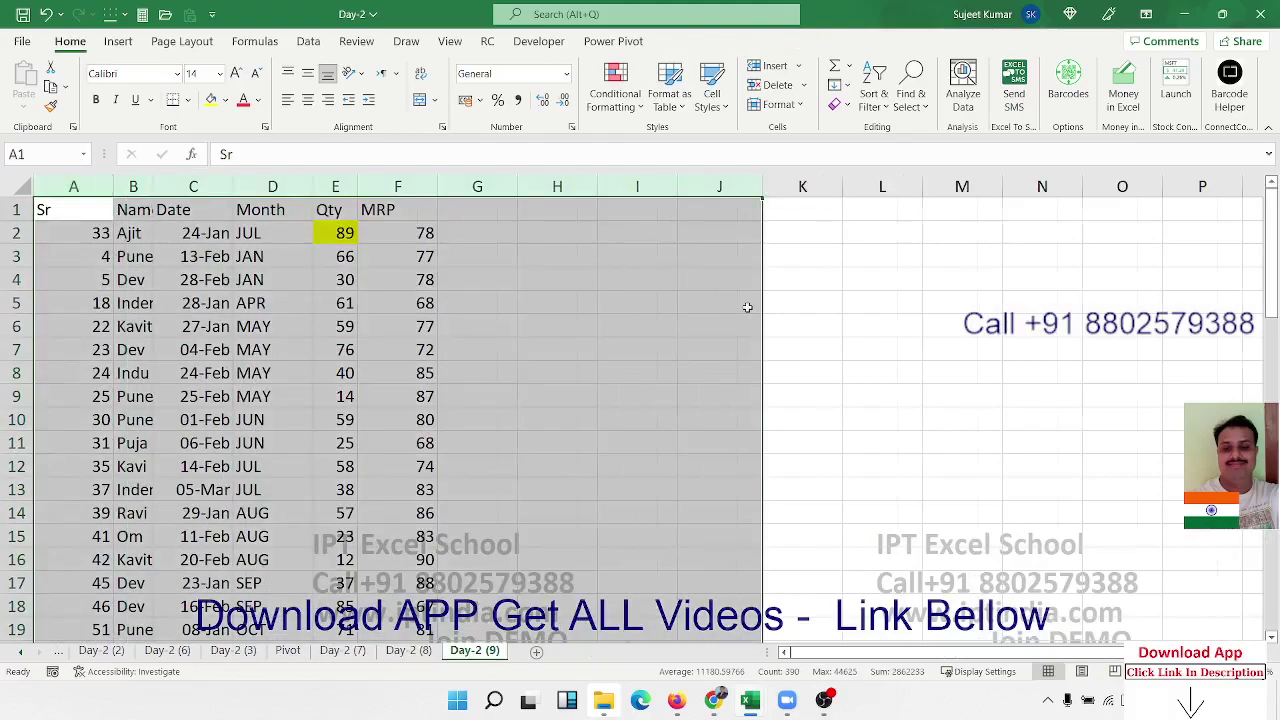
{"action": "key", "text": "ctrl+minus"}
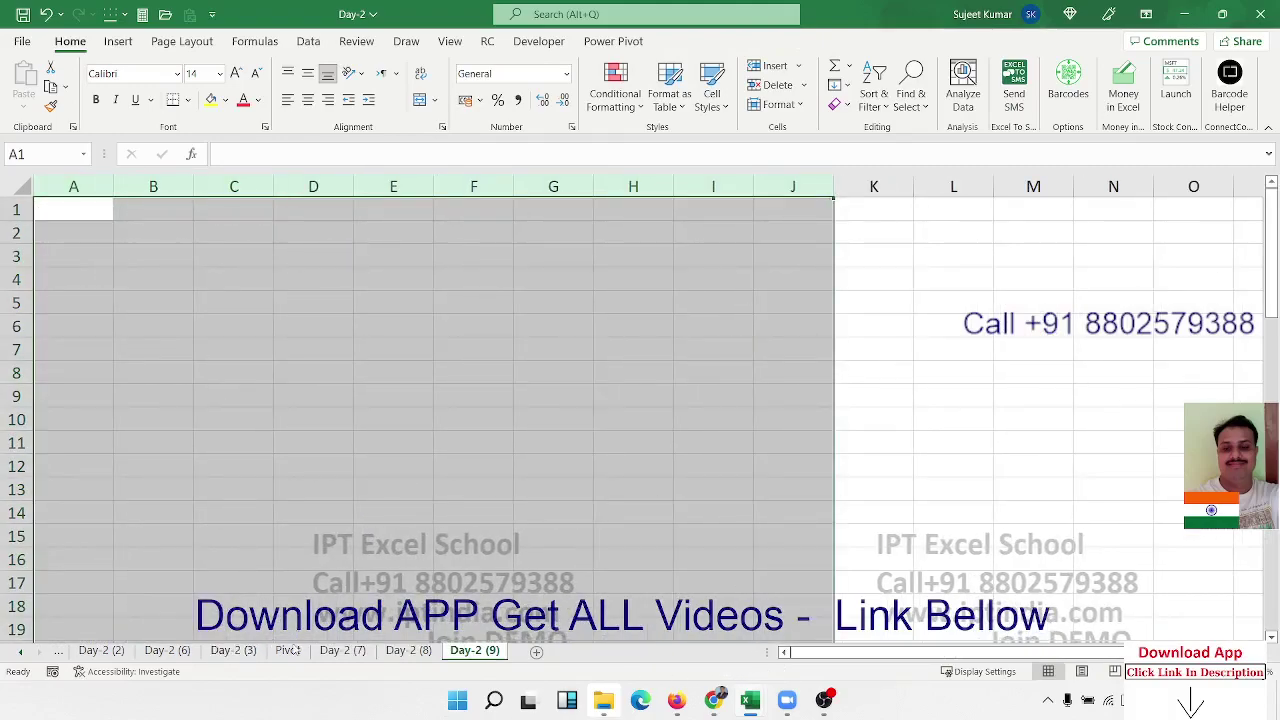
{"action": "left_click", "coordinate": [287, 651]}
{"action": "left_click", "coordinate": [218, 363]}
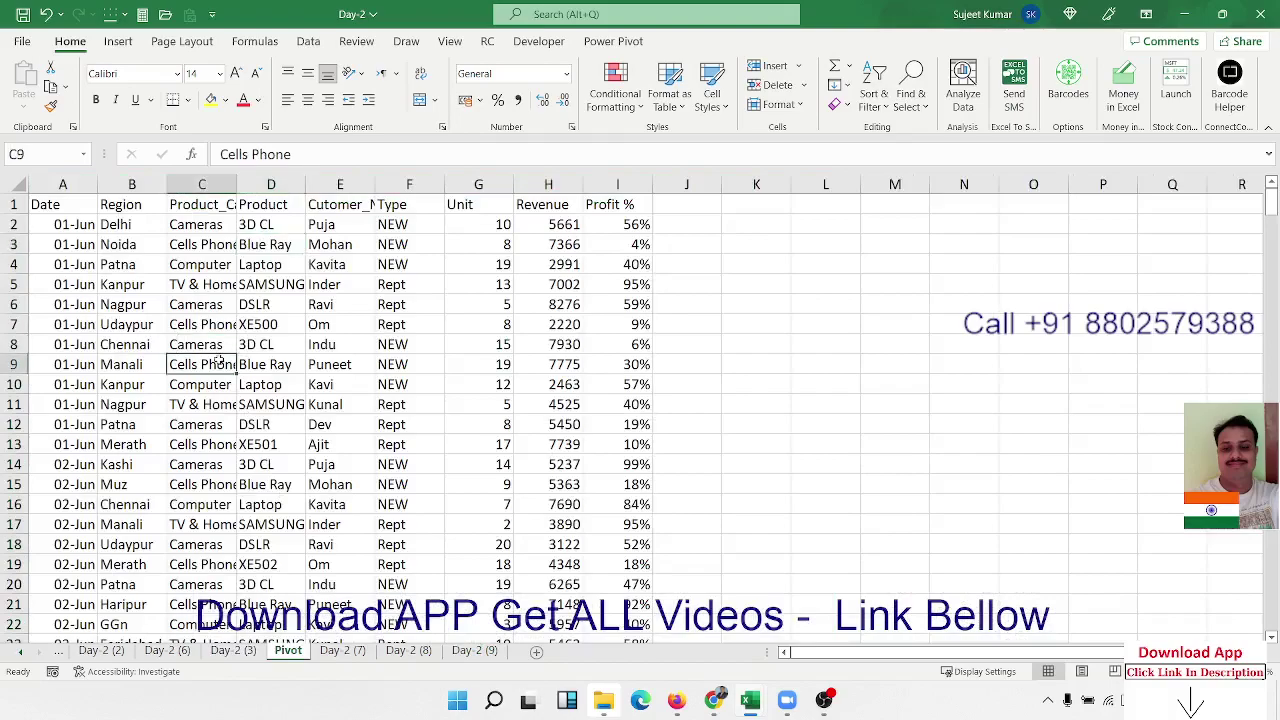
{"action": "key", "text": "ctrl+Up"}
{"action": "key", "text": "Left"}
{"action": "key", "text": "Left"}
{"action": "key", "text": "ctrl+shift+Right"}
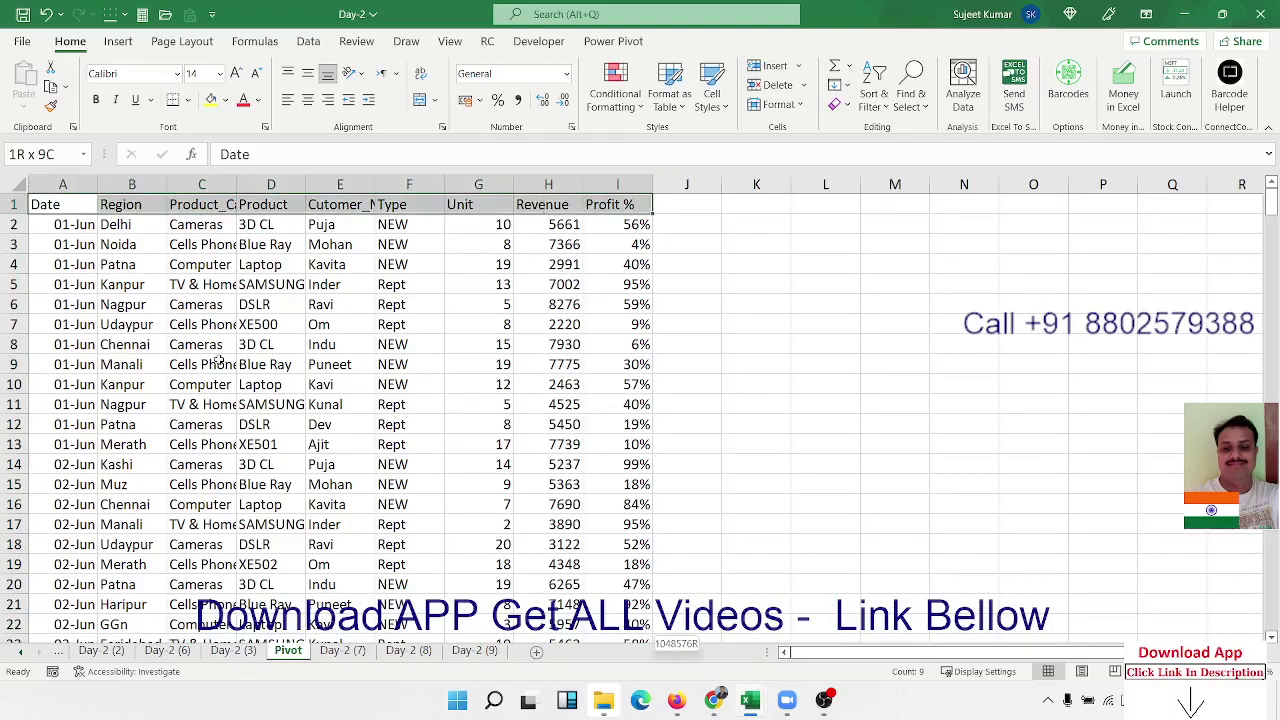
{"action": "key", "text": "ctrl+shift+Down"}
Insert a PivotTable from that range at 'Day-2 (9)'!$A$1 on the existing worksheet.
{"action": "left_click", "coordinate": [117, 41]}
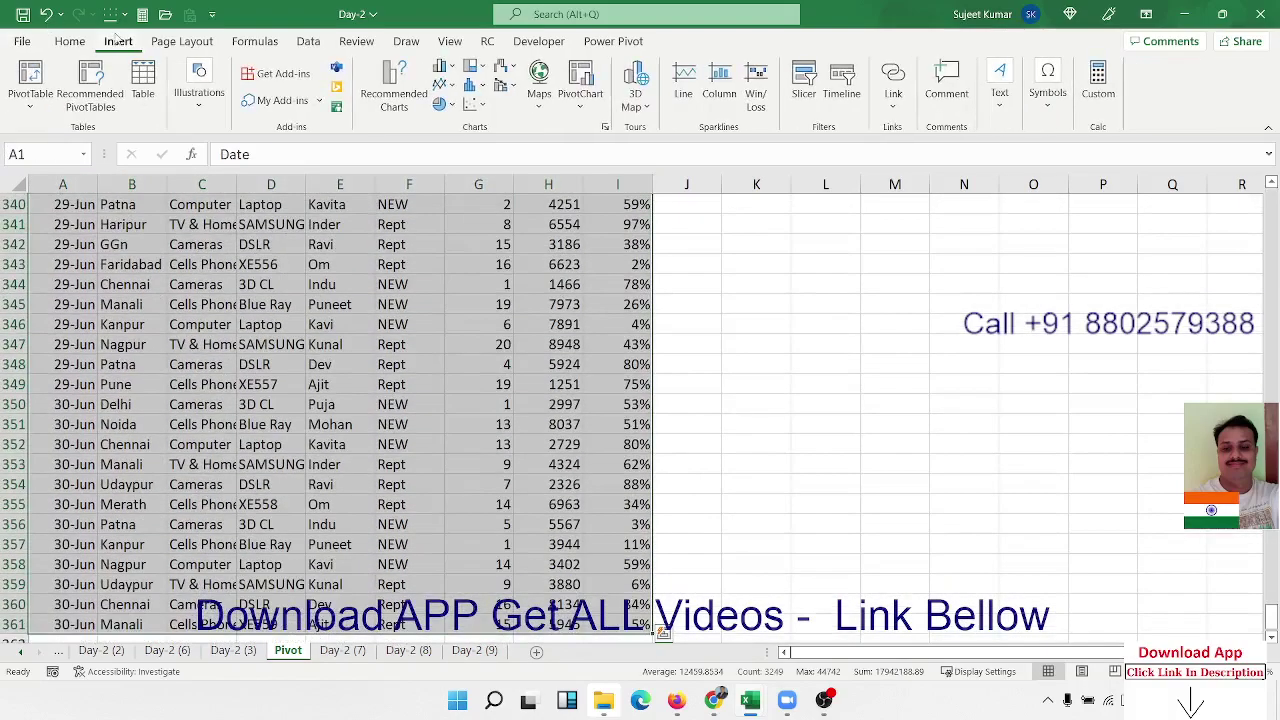
{"action": "left_click", "coordinate": [40, 100]}
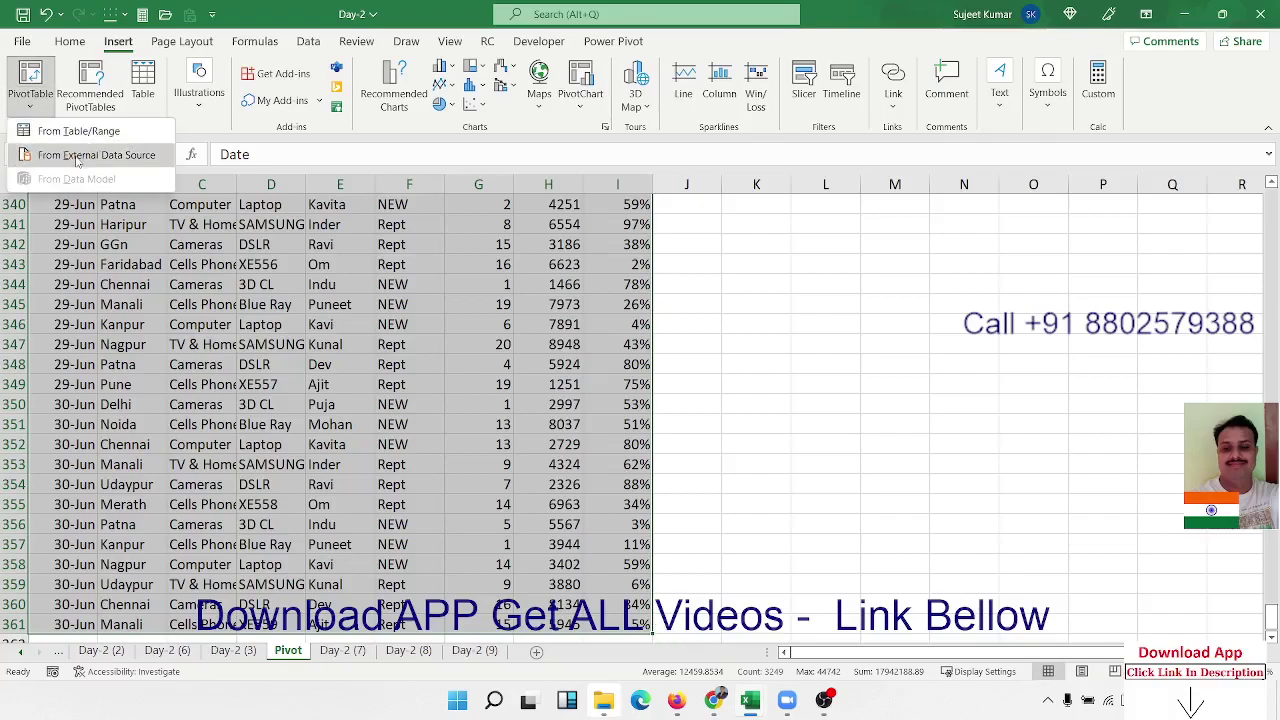
{"action": "left_click", "coordinate": [80, 131]}
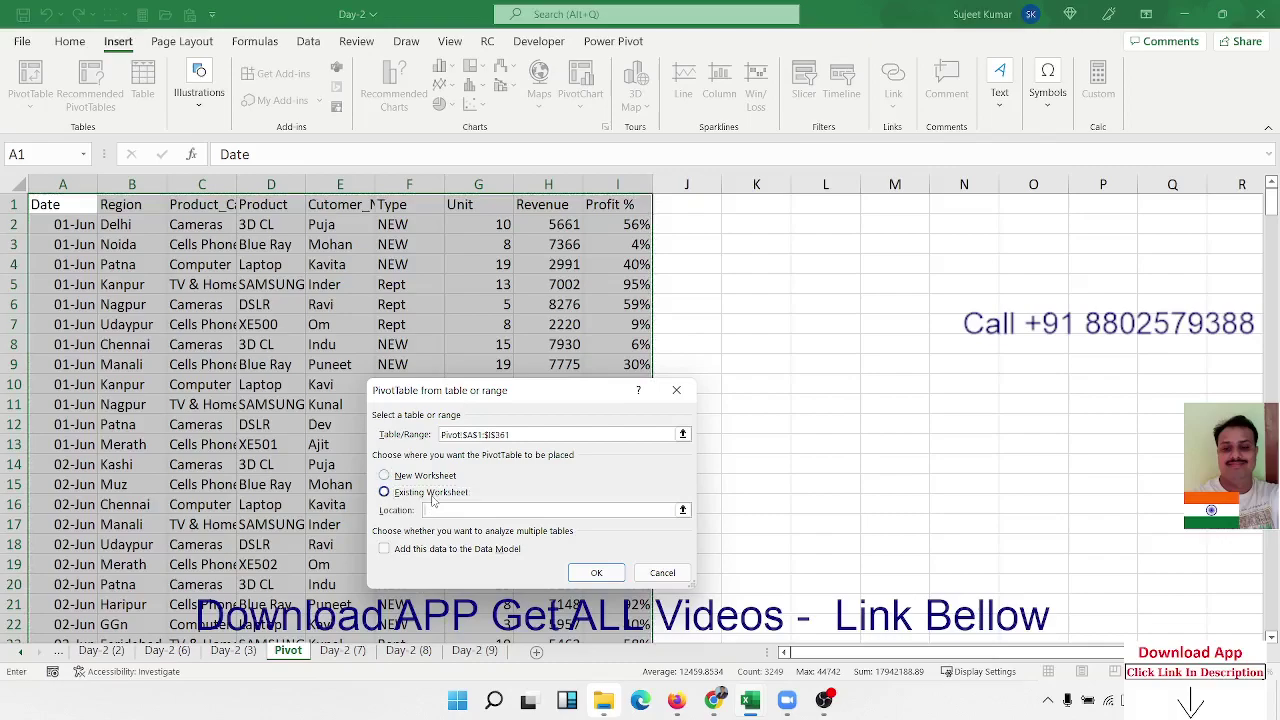
{"action": "left_click", "coordinate": [384, 492]}
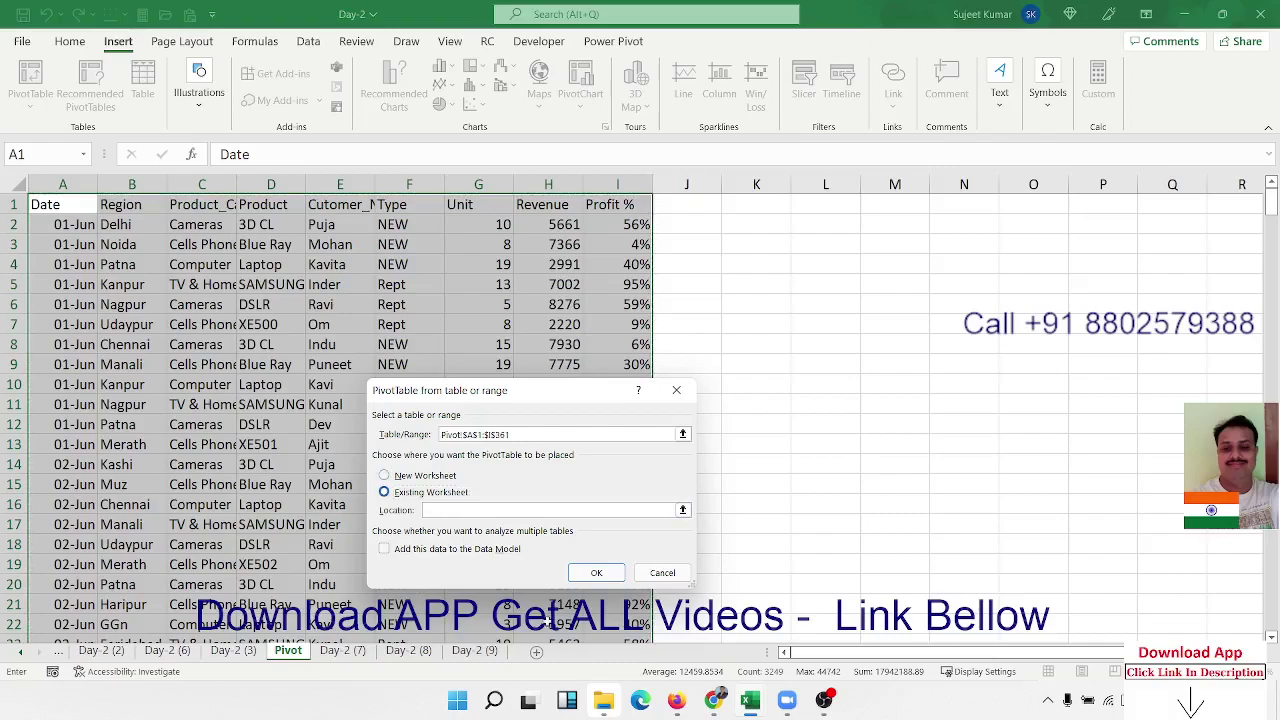
{"action": "left_click", "coordinate": [470, 651]}
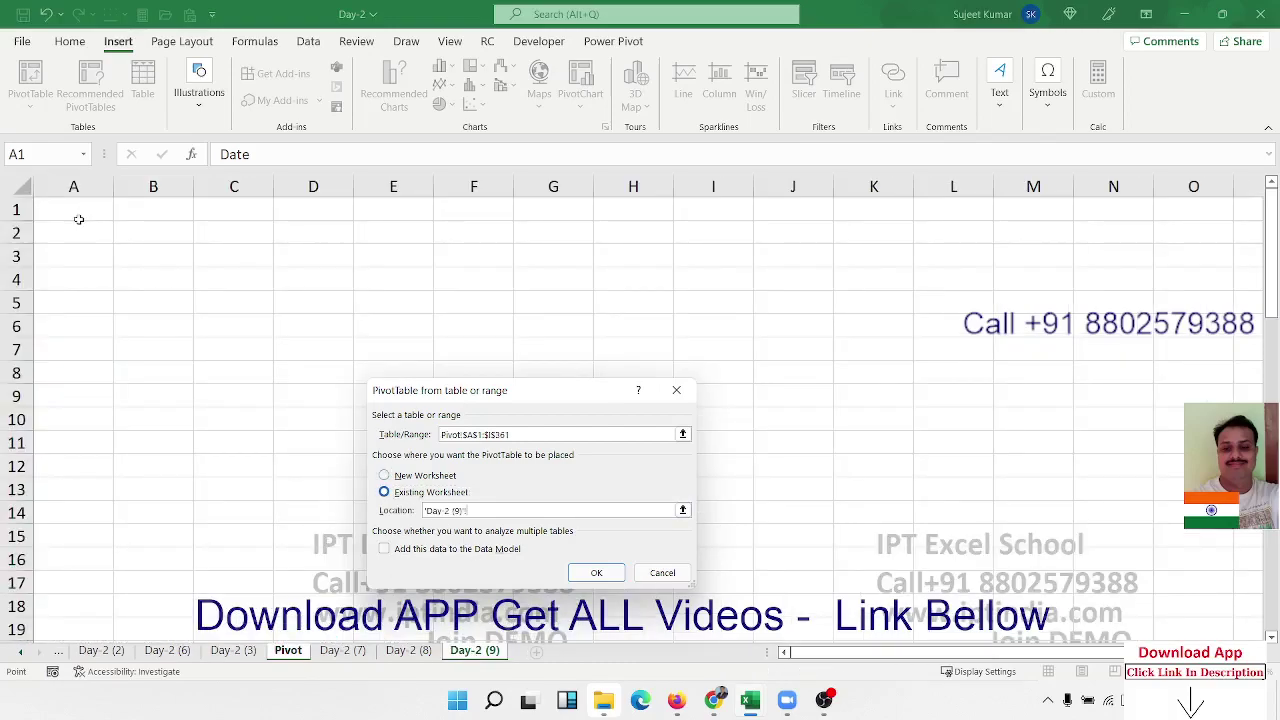
{"action": "left_click", "coordinate": [78, 212]}
{"action": "left_click", "coordinate": [594, 573]}
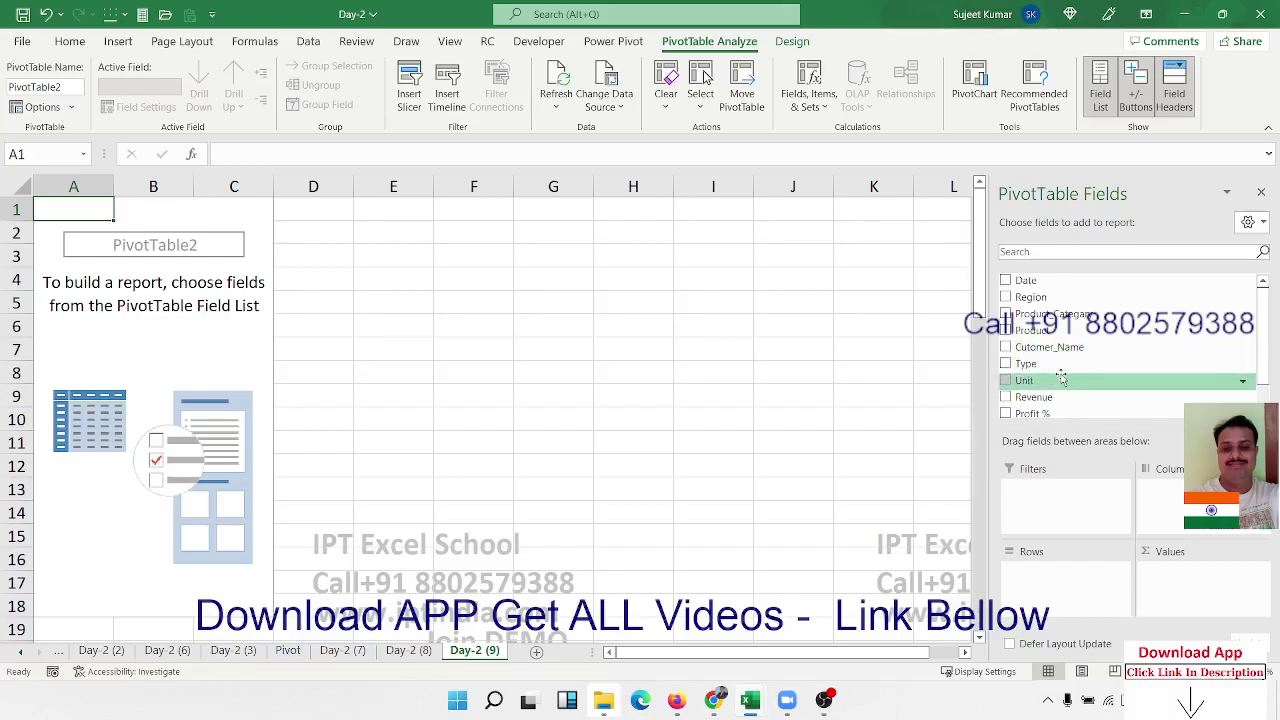
Add Unit to Rows and Revenue to Values, giving Sum of Revenue 84182 for unit 1.
{"action": "mouse_move", "coordinate": [1060, 380]}
{"action": "left_mouse_down"}
{"action": "mouse_move", "coordinate": [1073, 568]}
{"action": "mouse_move", "coordinate": [1045, 576]}
{"action": "left_mouse_up"}
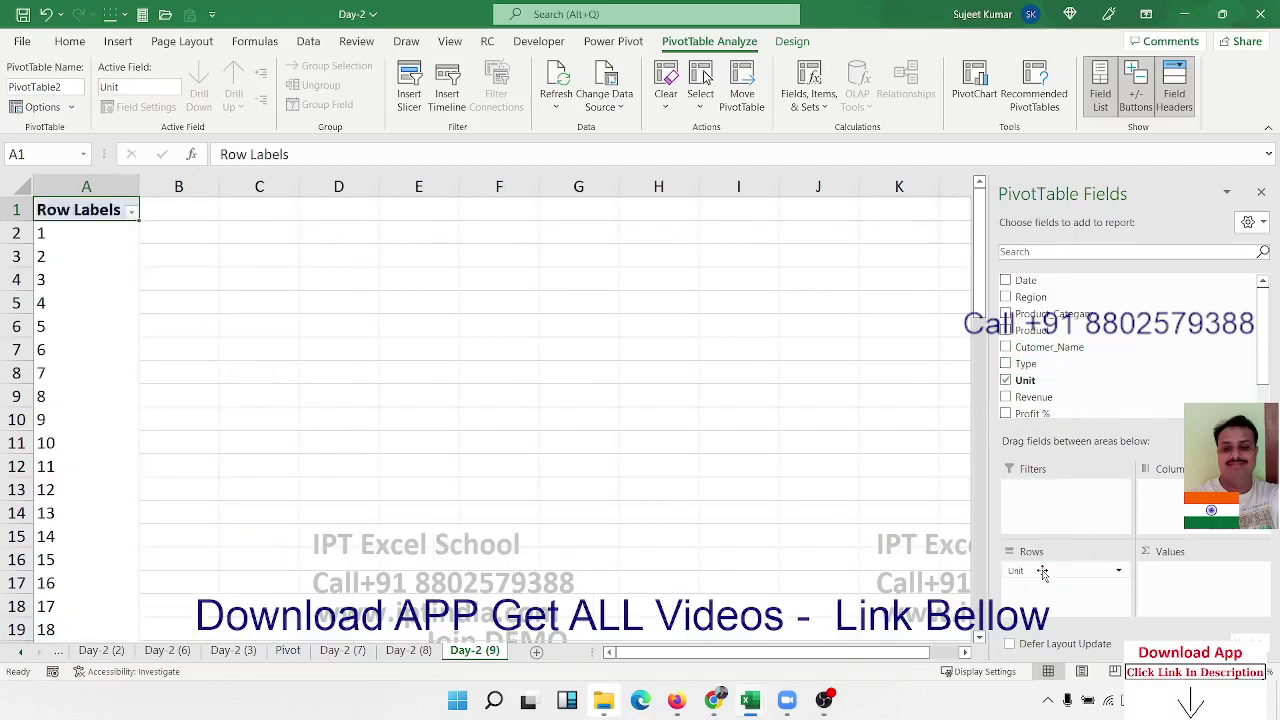
{"action": "left_click_drag", "start_coordinate": [1033, 397], "coordinate": [1166, 584]}
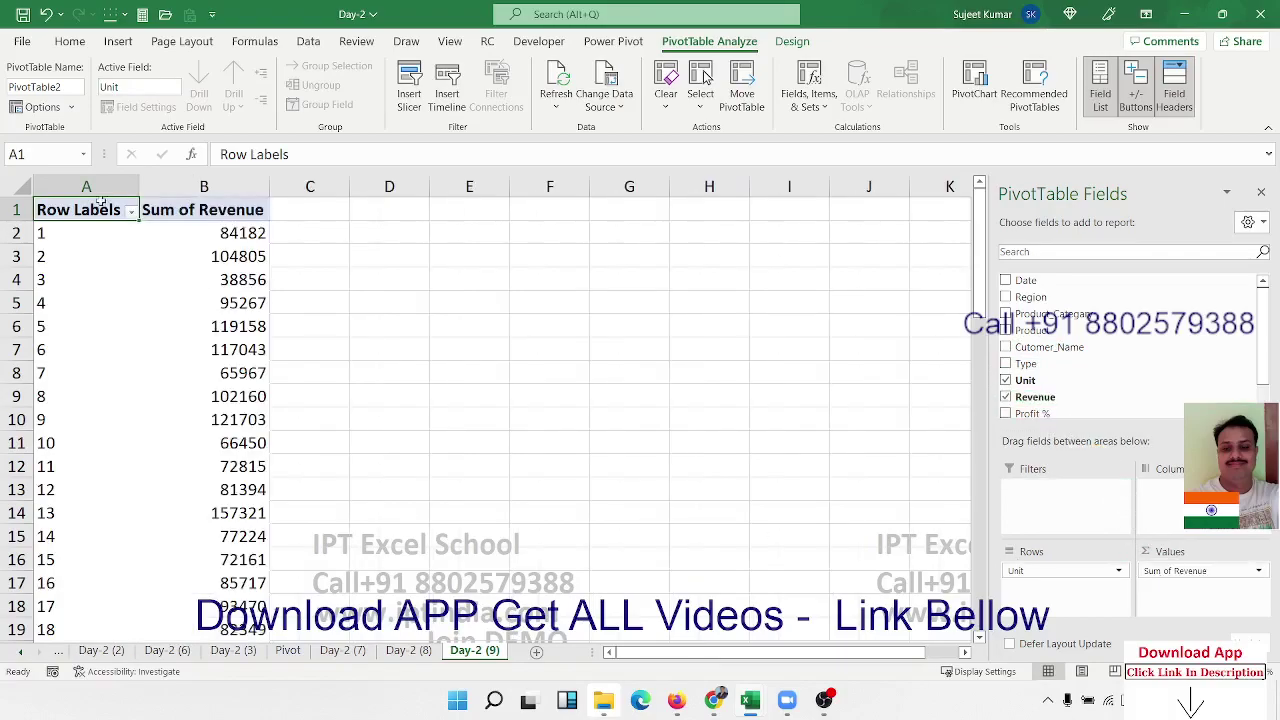
{"action": "left_click", "coordinate": [165, 234]}
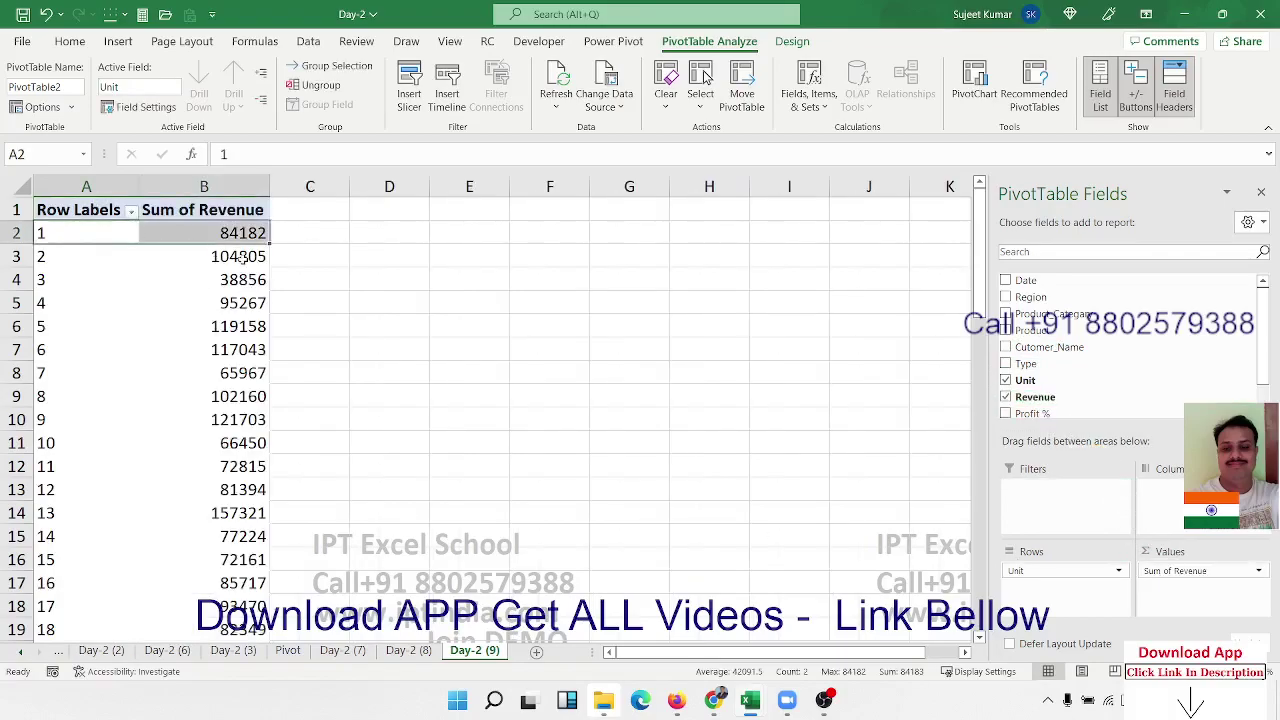
{"action": "left_click", "coordinate": [169, 274]}
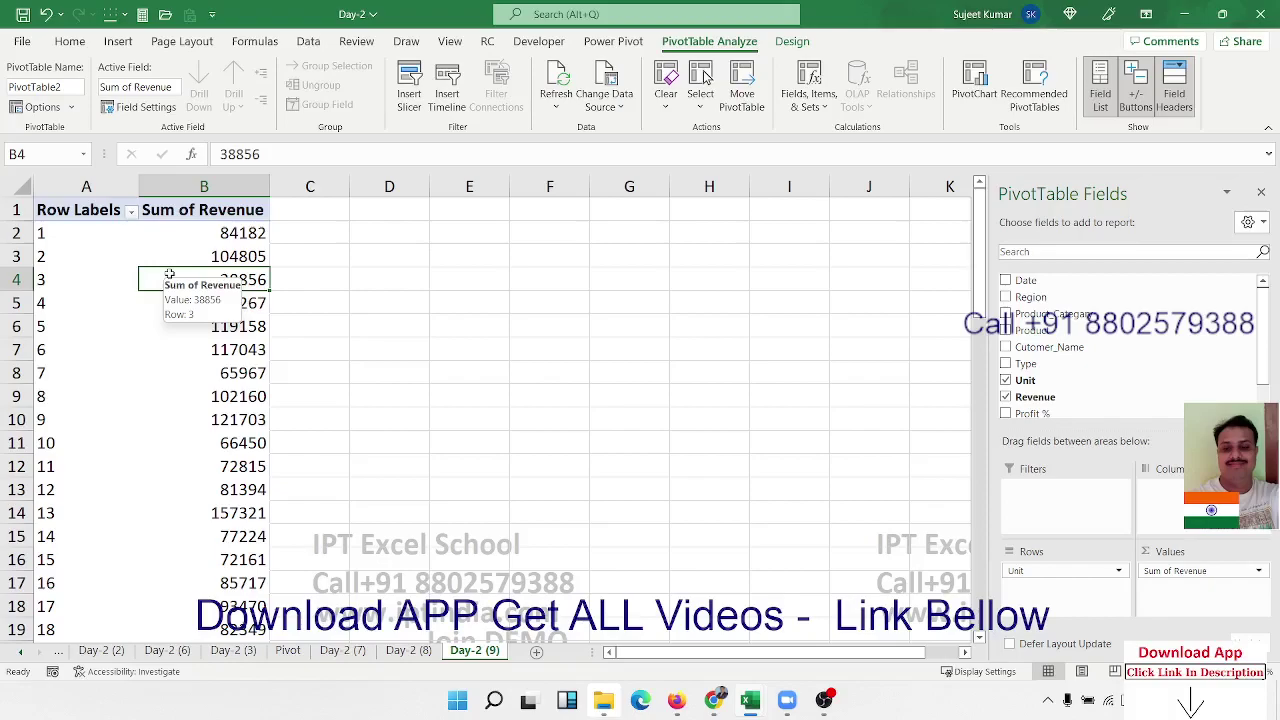
Group the Unit row labels by 5 into bands 1-5 through 16-20.
{"action": "right_click", "coordinate": [105, 255]}
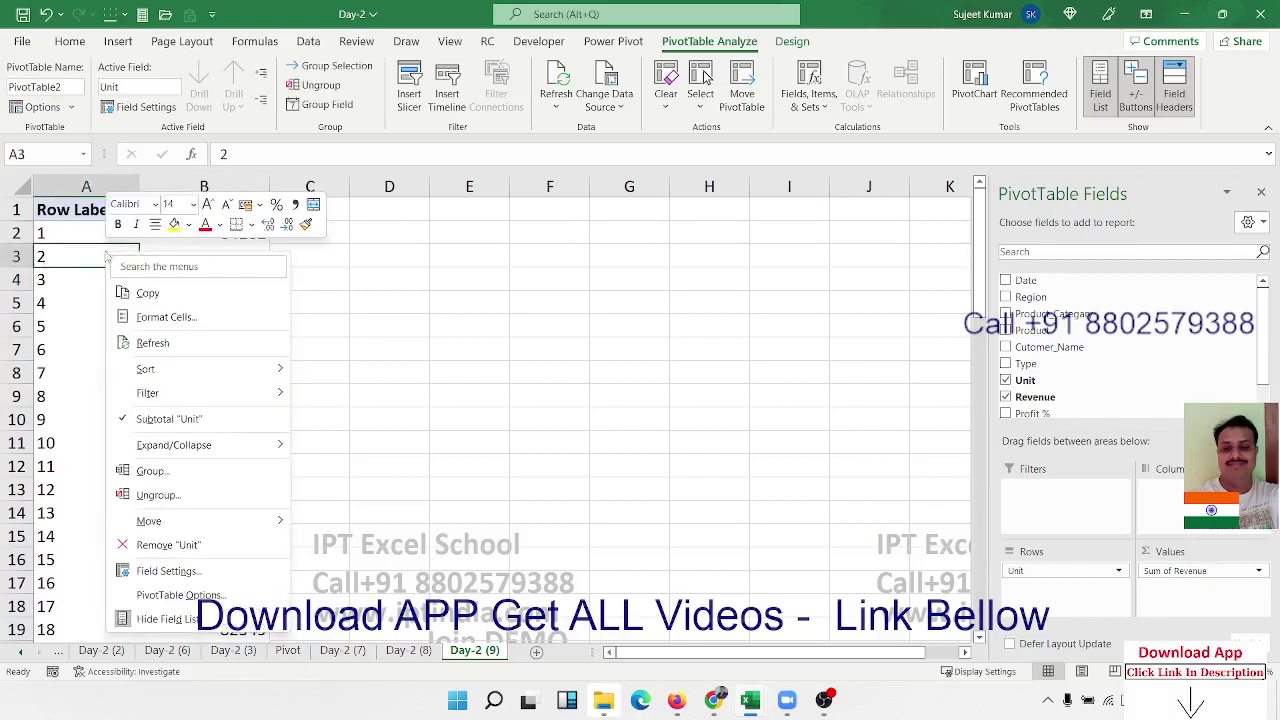
{"action": "left_click", "coordinate": [152, 470]}
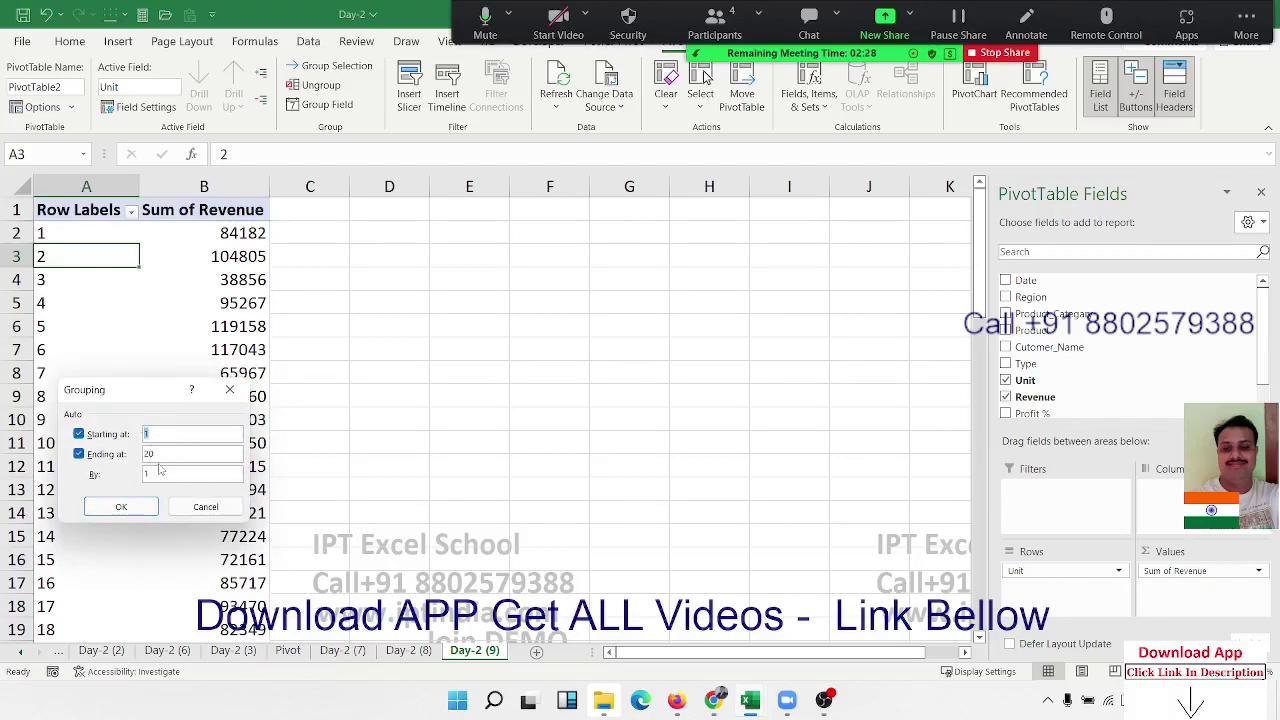
{"action": "left_click", "coordinate": [152, 471]}
{"action": "type", "text": "5"}
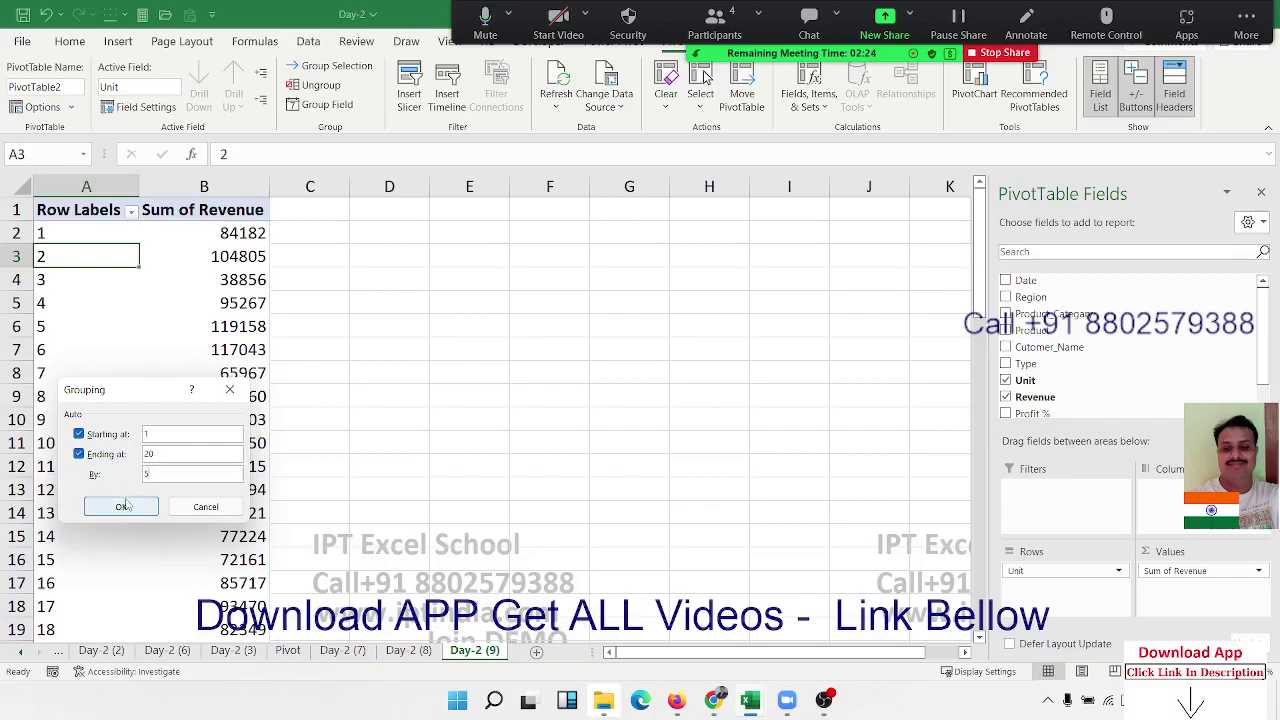
{"action": "left_click", "coordinate": [122, 506]}
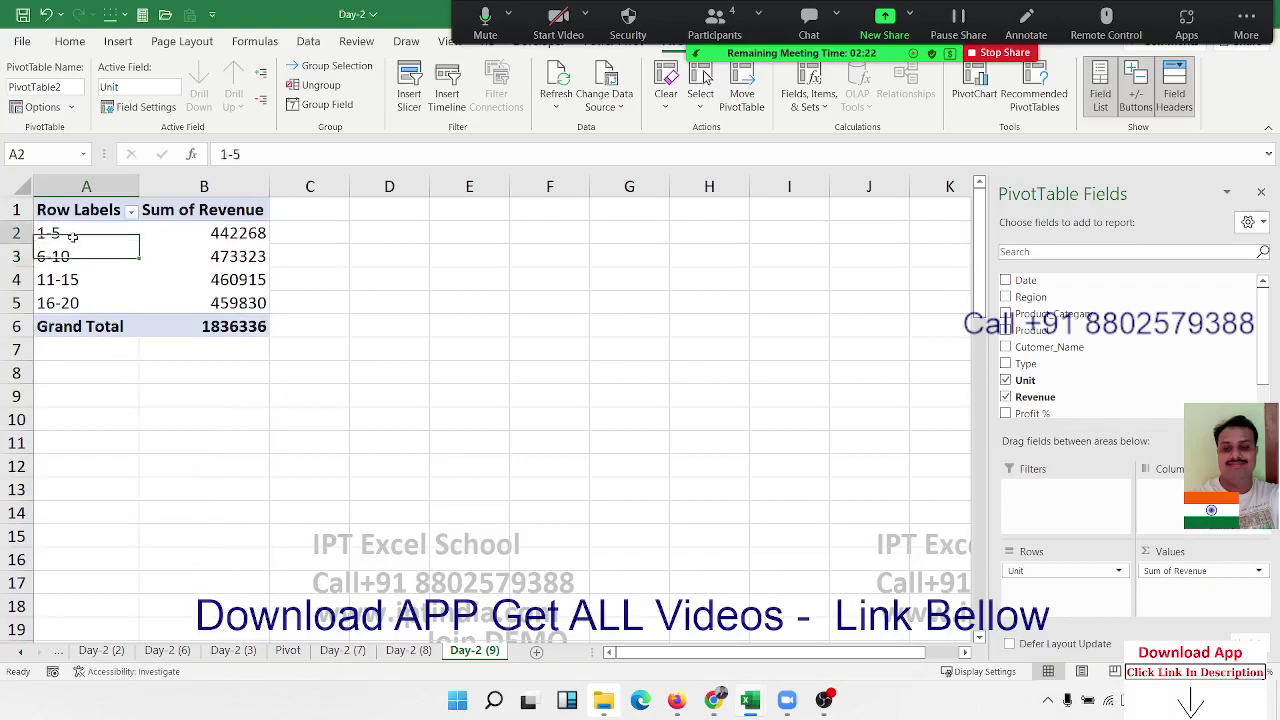
{"action": "left_click_drag", "start_coordinate": [60, 233], "coordinate": [55, 303]}
{"action": "key", "text": "Return"}
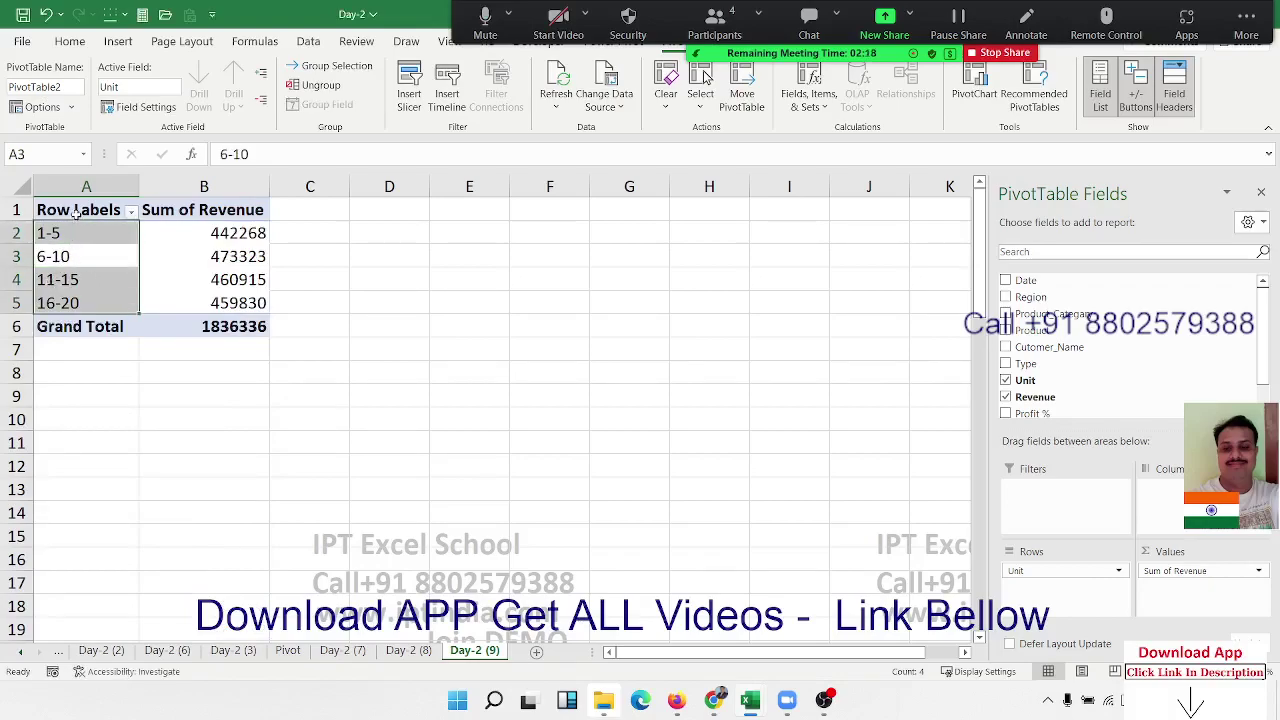
Copy the pivot A1:B6 and paste it at E1.
{"action": "left_click_drag", "start_coordinate": [76, 213], "coordinate": [223, 318]}
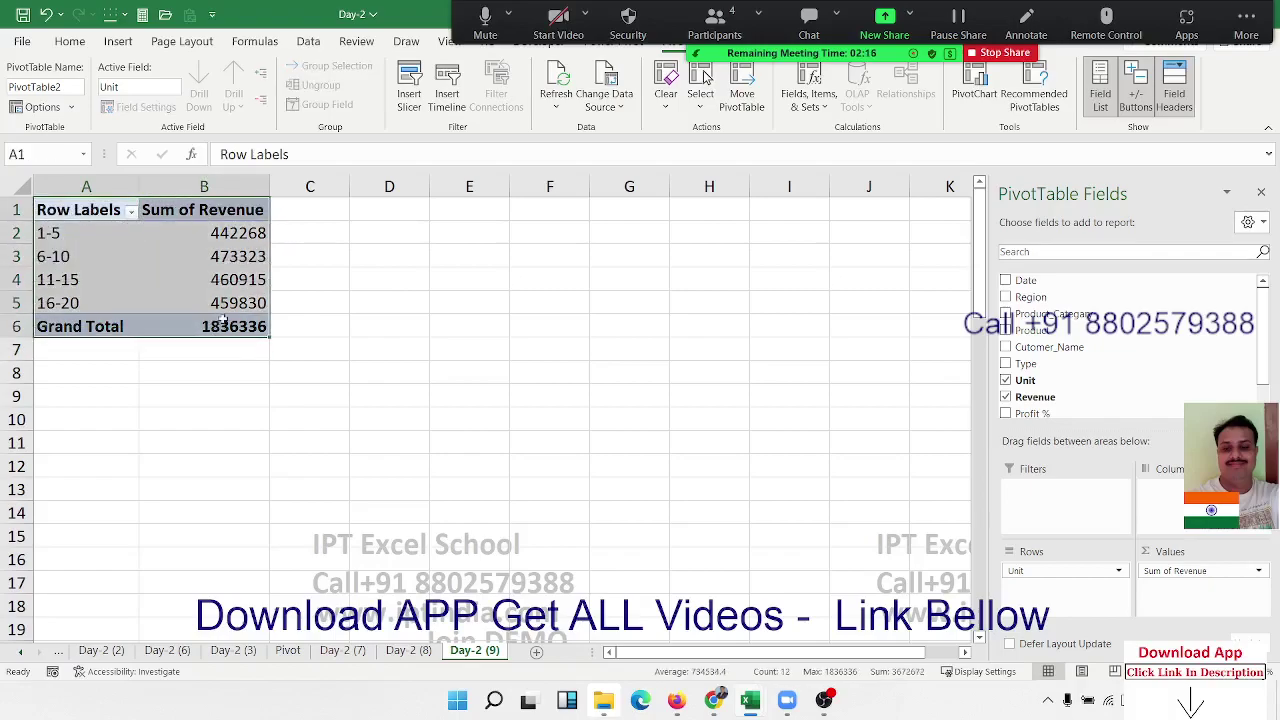
{"action": "key", "text": "ctrl+c"}
{"action": "left_click", "coordinate": [462, 212]}
{"action": "key", "text": "ctrl+v"}
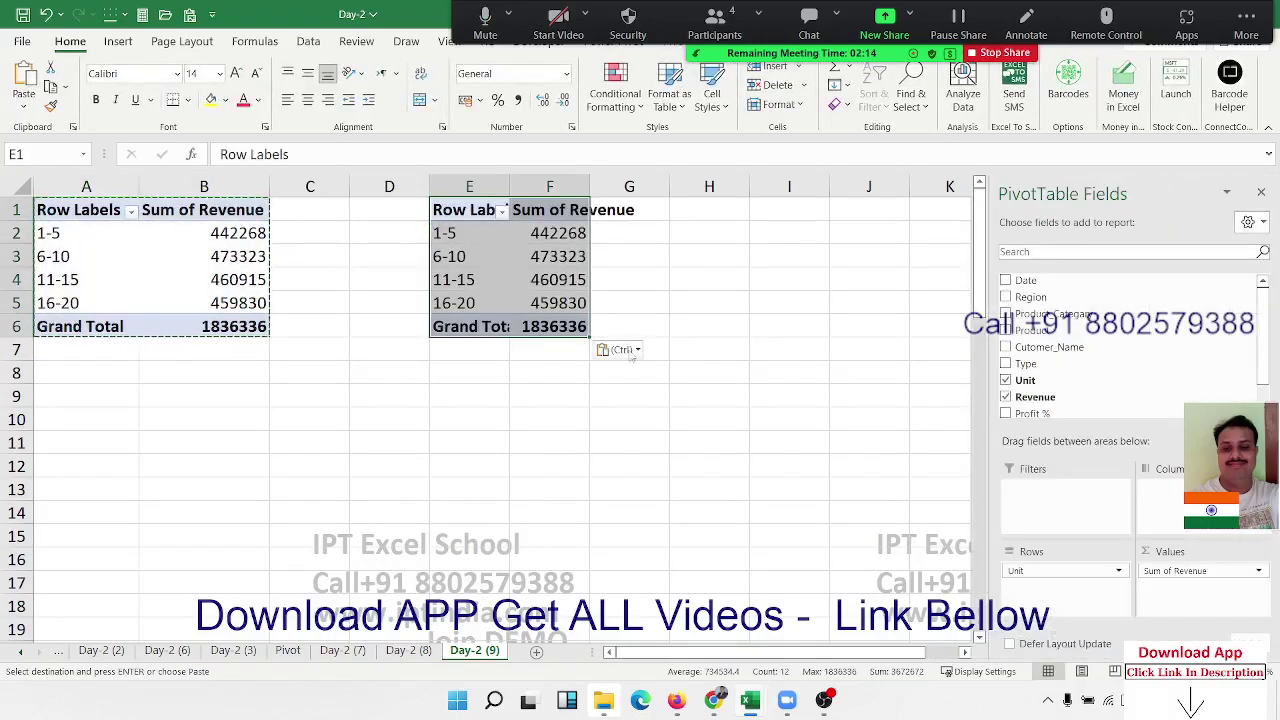
In the copied pivot, replace Unit with Date in the rows and group the dates by month.
{"action": "left_click", "coordinate": [541, 257]}
{"action": "left_click_drag", "start_coordinate": [1060, 571], "coordinate": [1152, 358]}
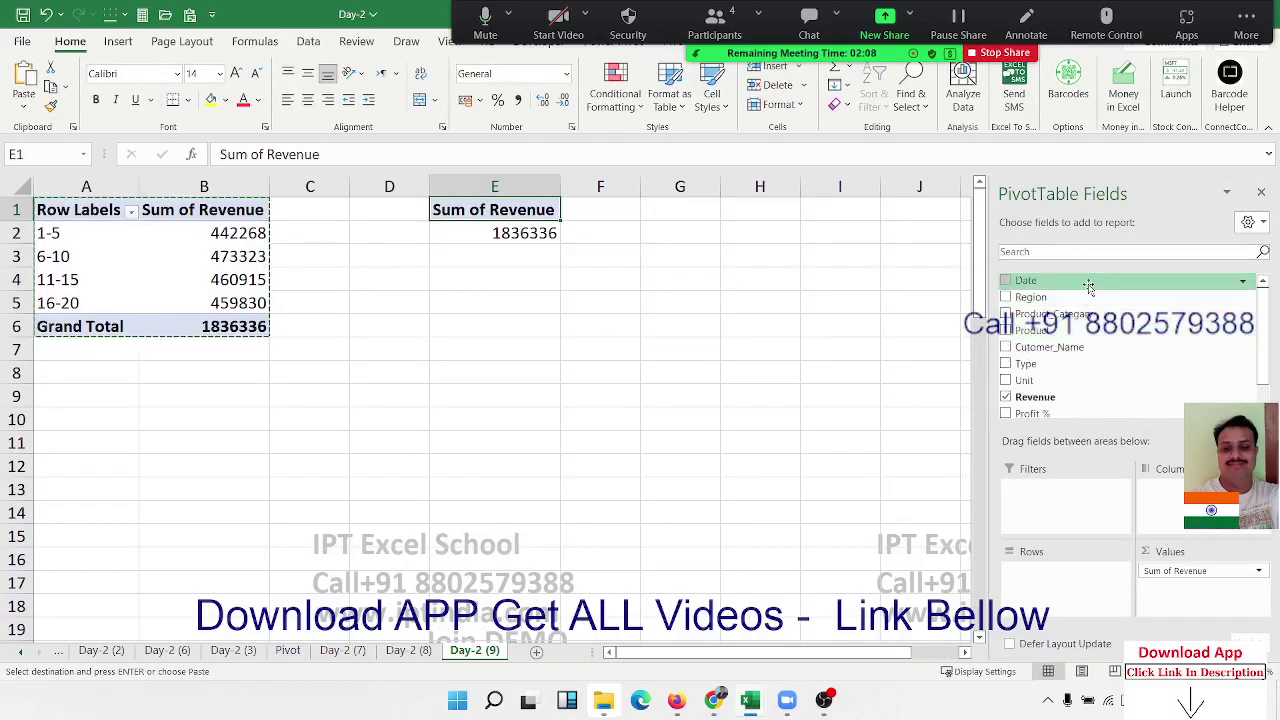
{"action": "left_click_drag", "start_coordinate": [1060, 280], "coordinate": [1069, 597]}
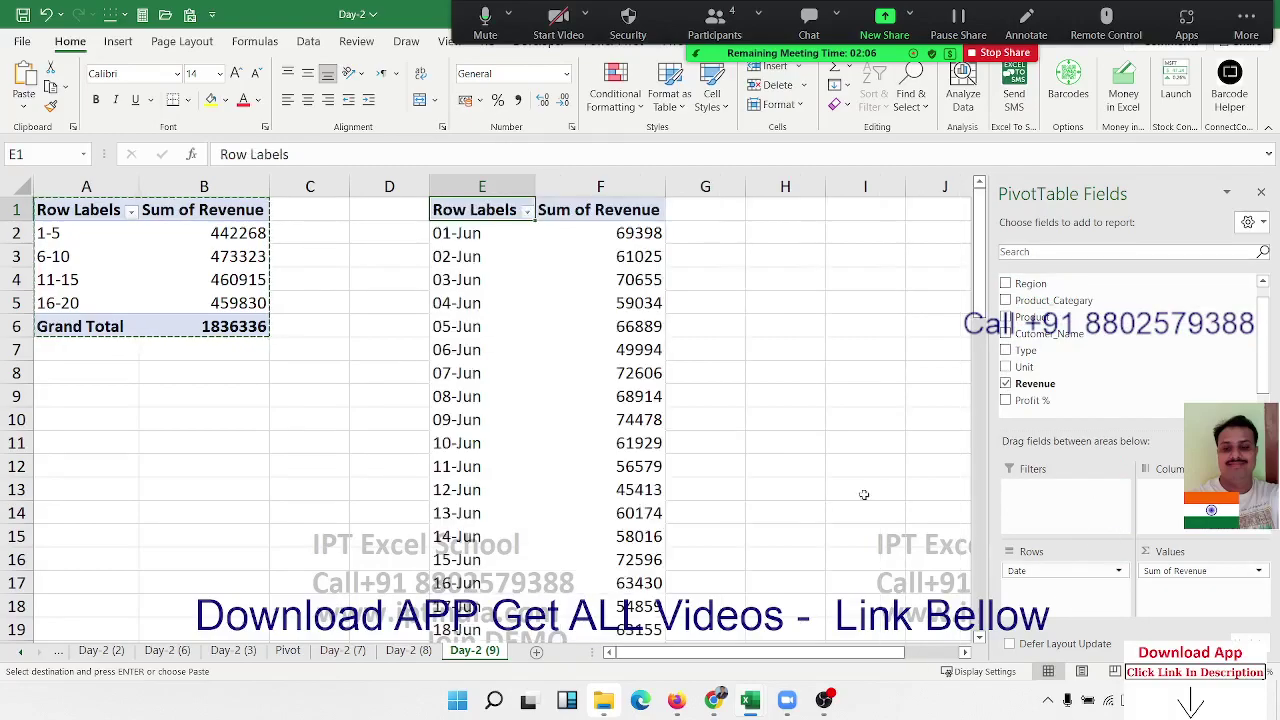
{"action": "right_click", "coordinate": [480, 302]}
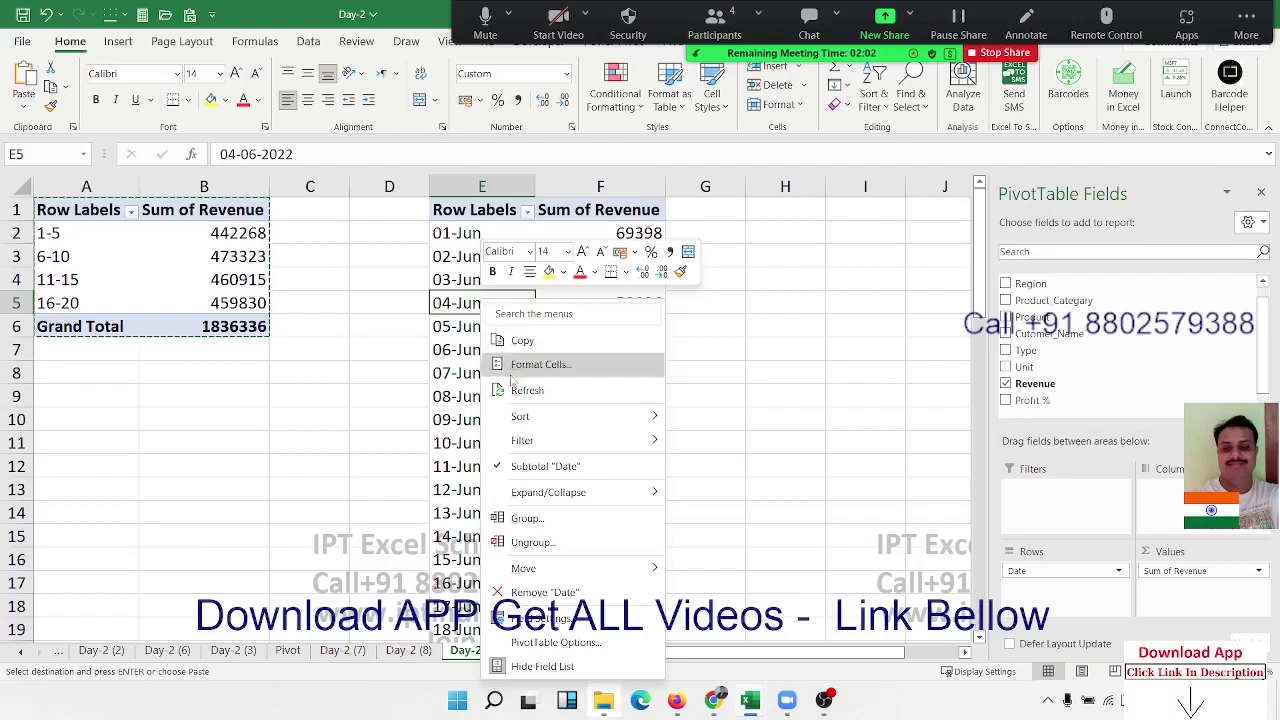
{"action": "left_click", "coordinate": [542, 522]}
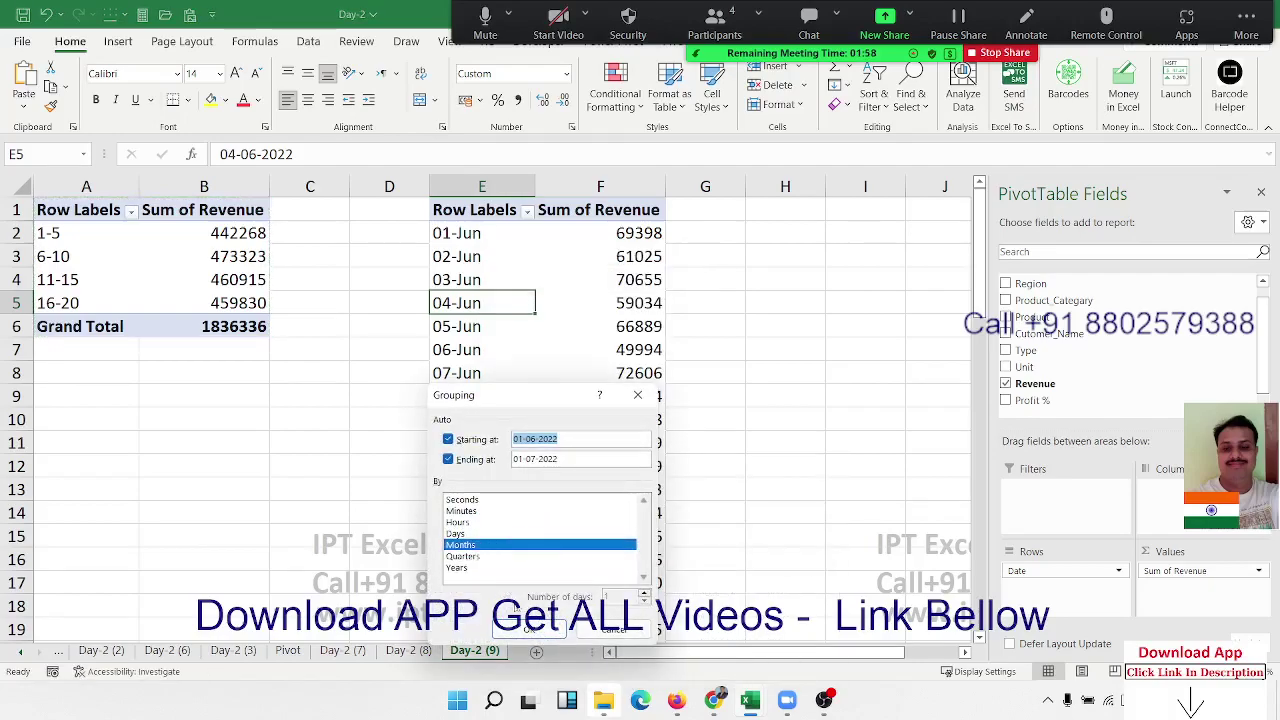
{"action": "left_click", "coordinate": [528, 628]}
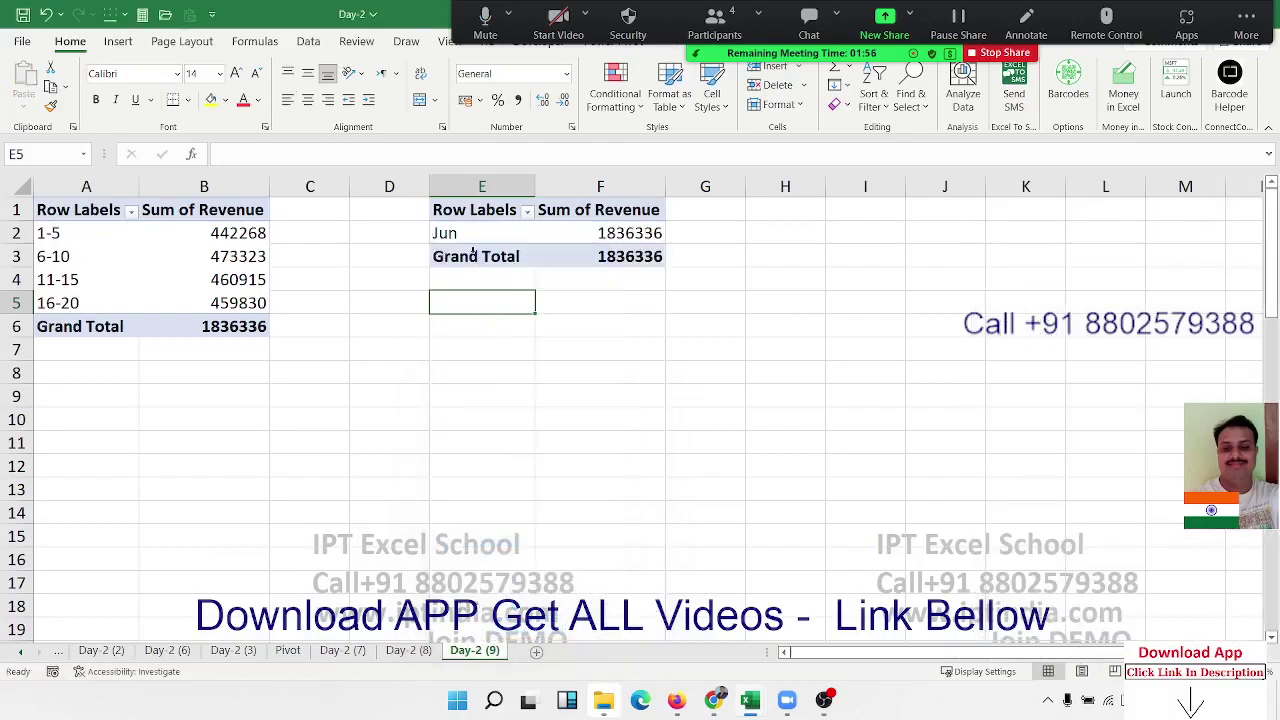
Regroup the June dates by days only, in 5-day ranges instead of months.
{"action": "right_click", "coordinate": [460, 233]}
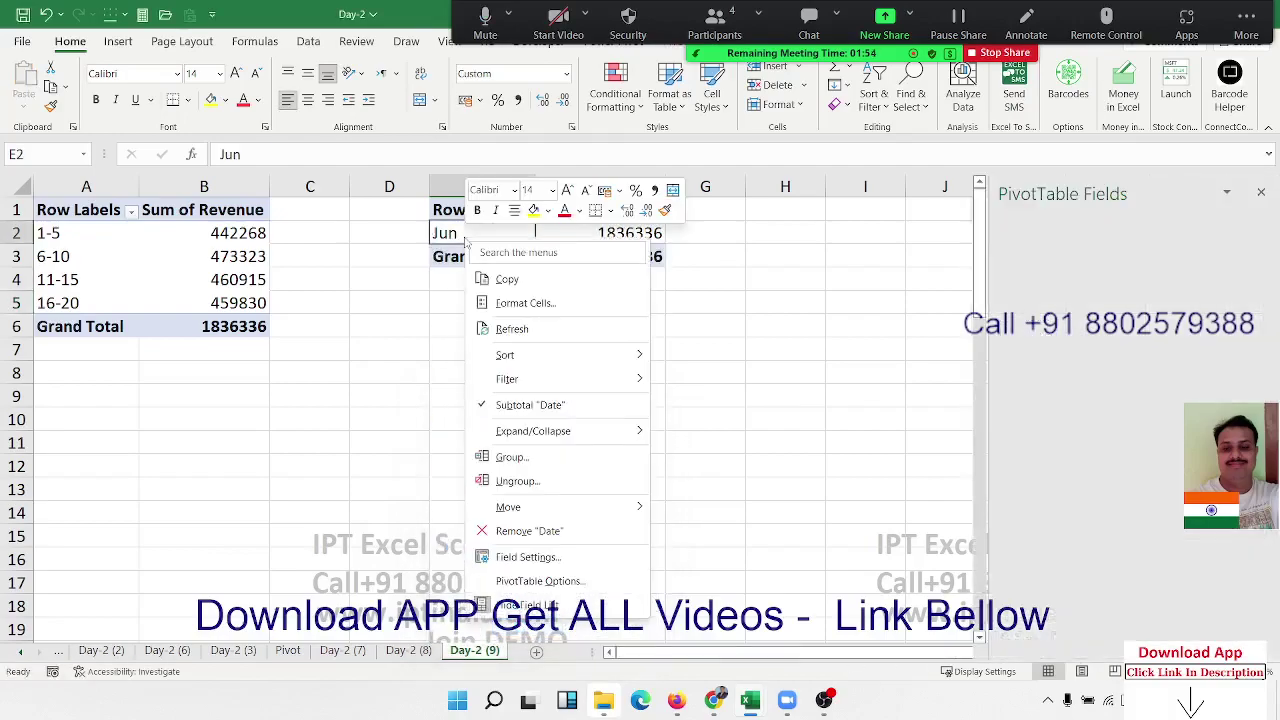
{"action": "left_click", "coordinate": [543, 461]}
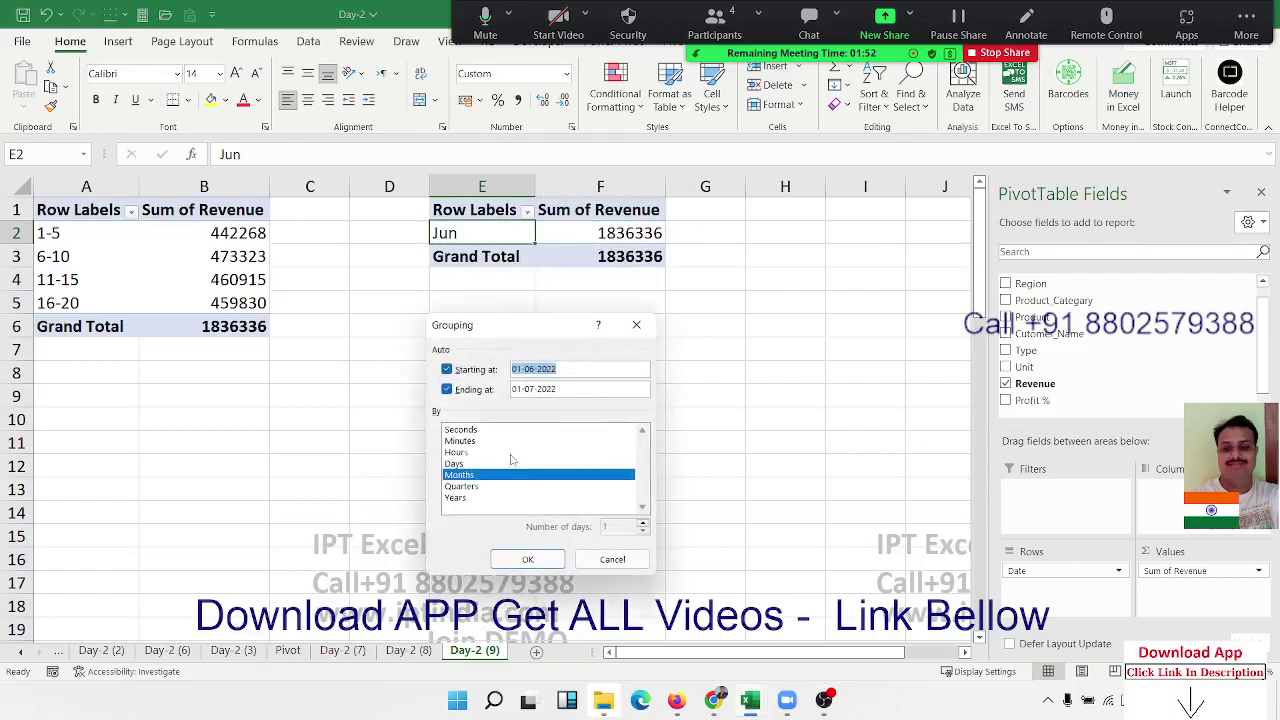
{"action": "left_click", "coordinate": [476, 464]}
{"action": "left_click", "coordinate": [474, 477]}
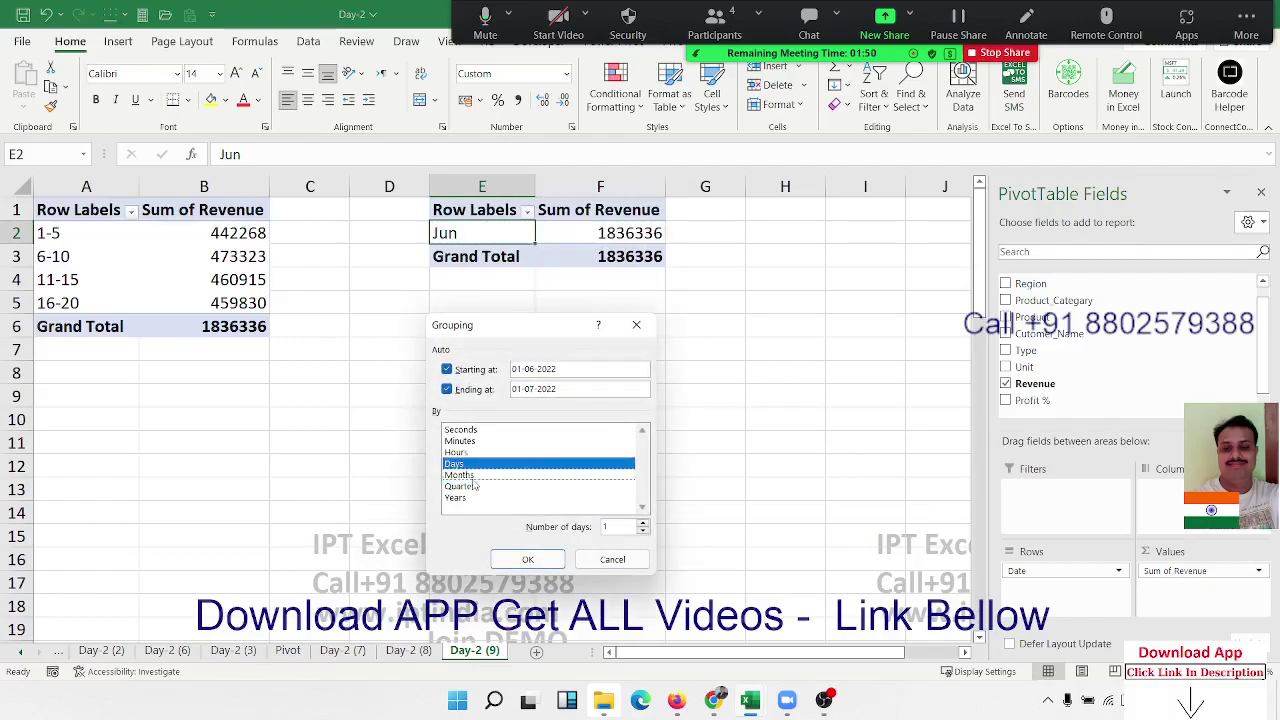
{"action": "left_click", "coordinate": [608, 526]}
{"action": "type", "text": "5"}
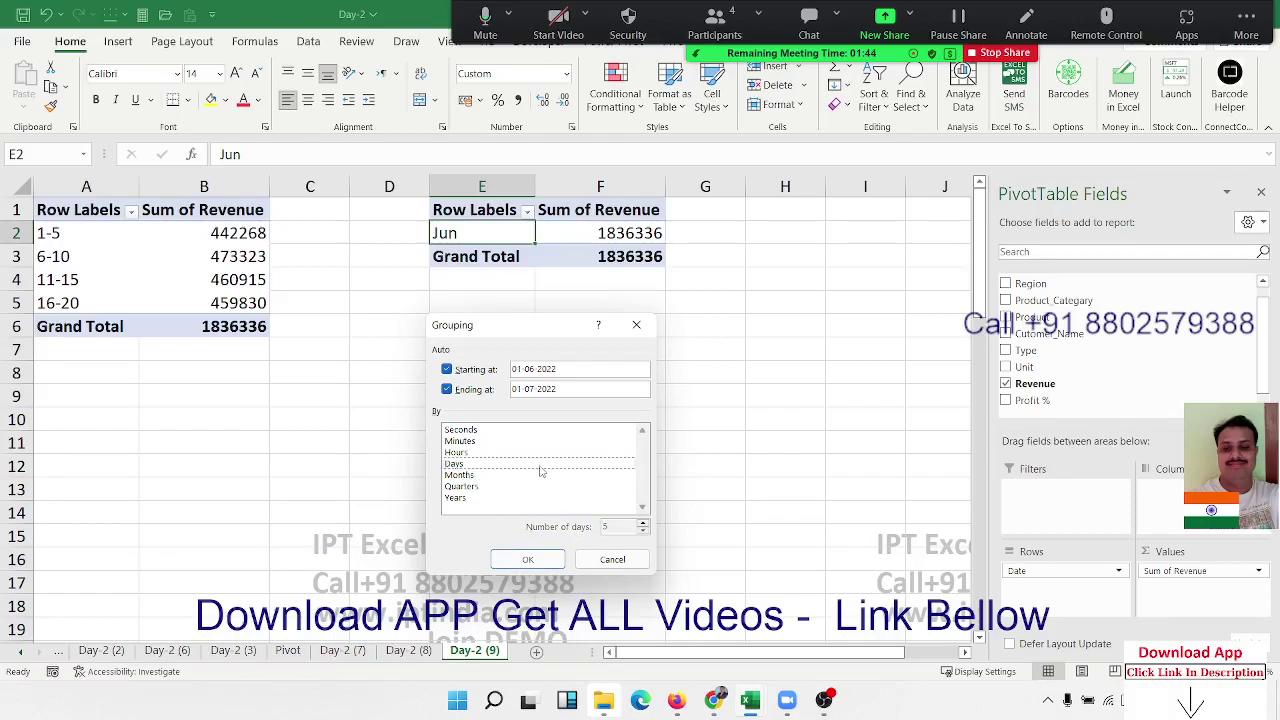
{"action": "left_click", "coordinate": [525, 557]}
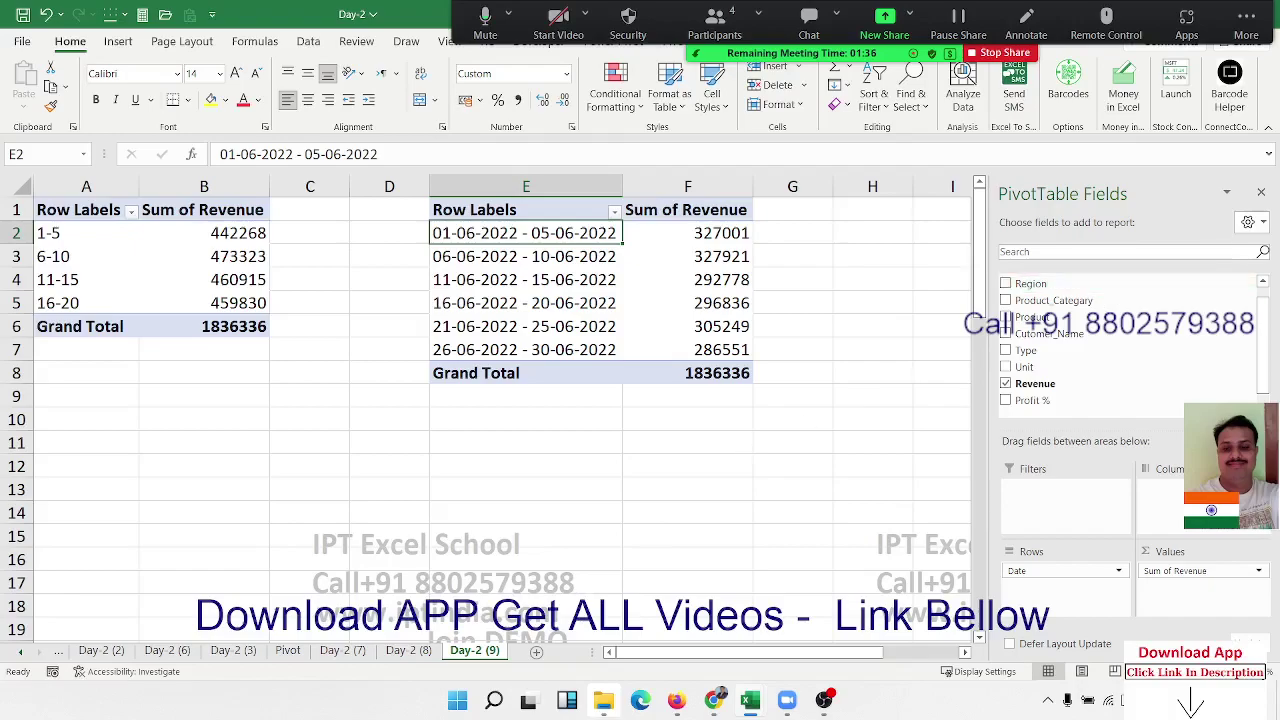
{"action": "left_click", "coordinate": [773, 435]}
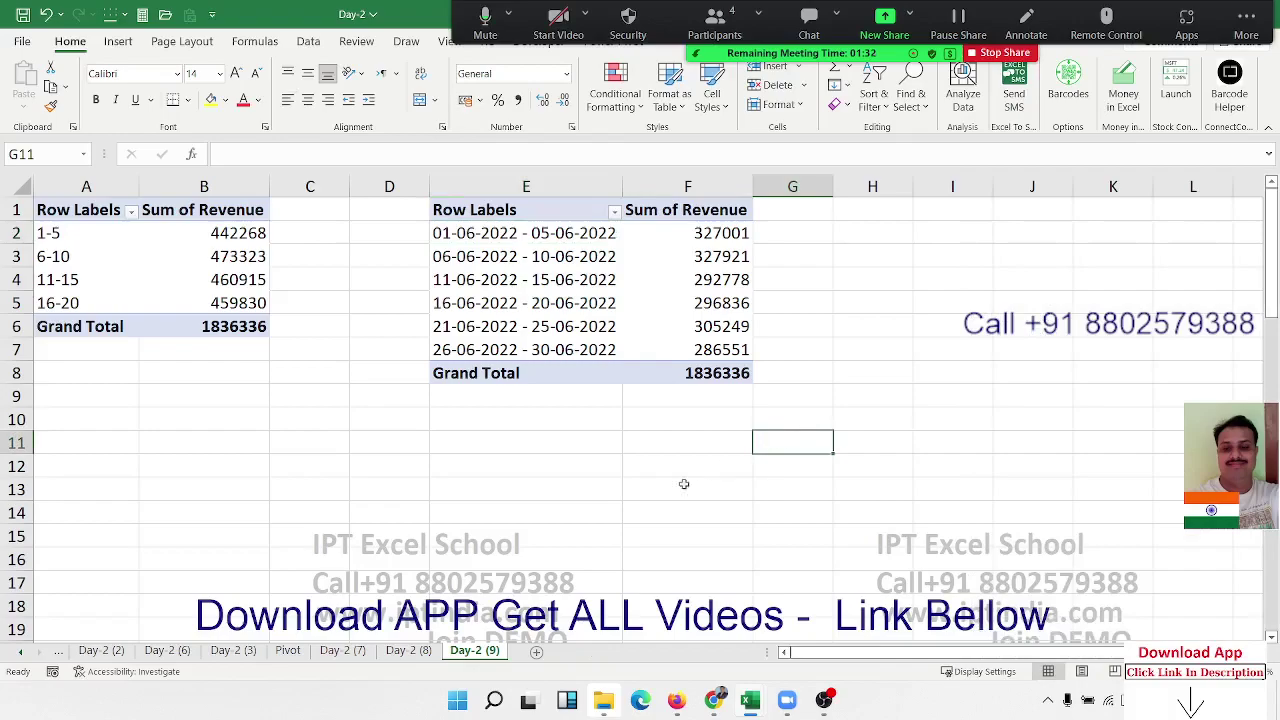
Glance at the Region pivot sheet, return to the date-grouped pivot, and end the meeting.
{"action": "left_click", "coordinate": [418, 651]}
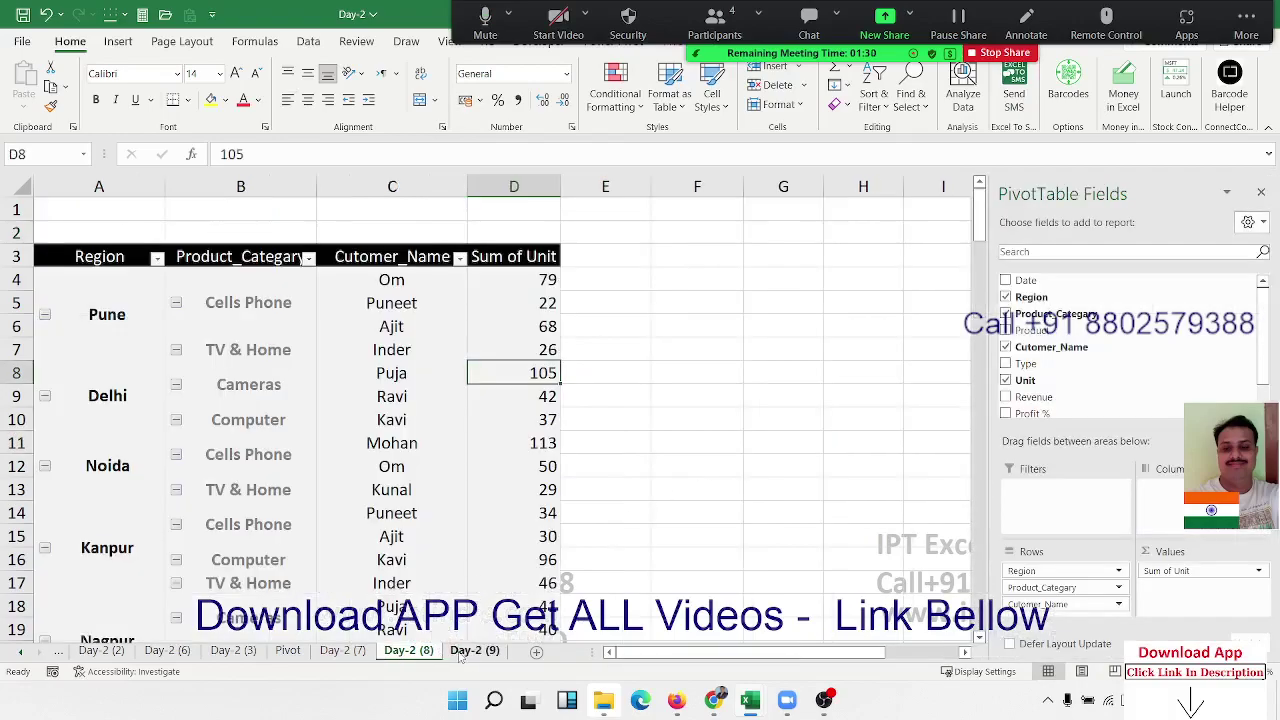
{"action": "left_click", "coordinate": [461, 653]}
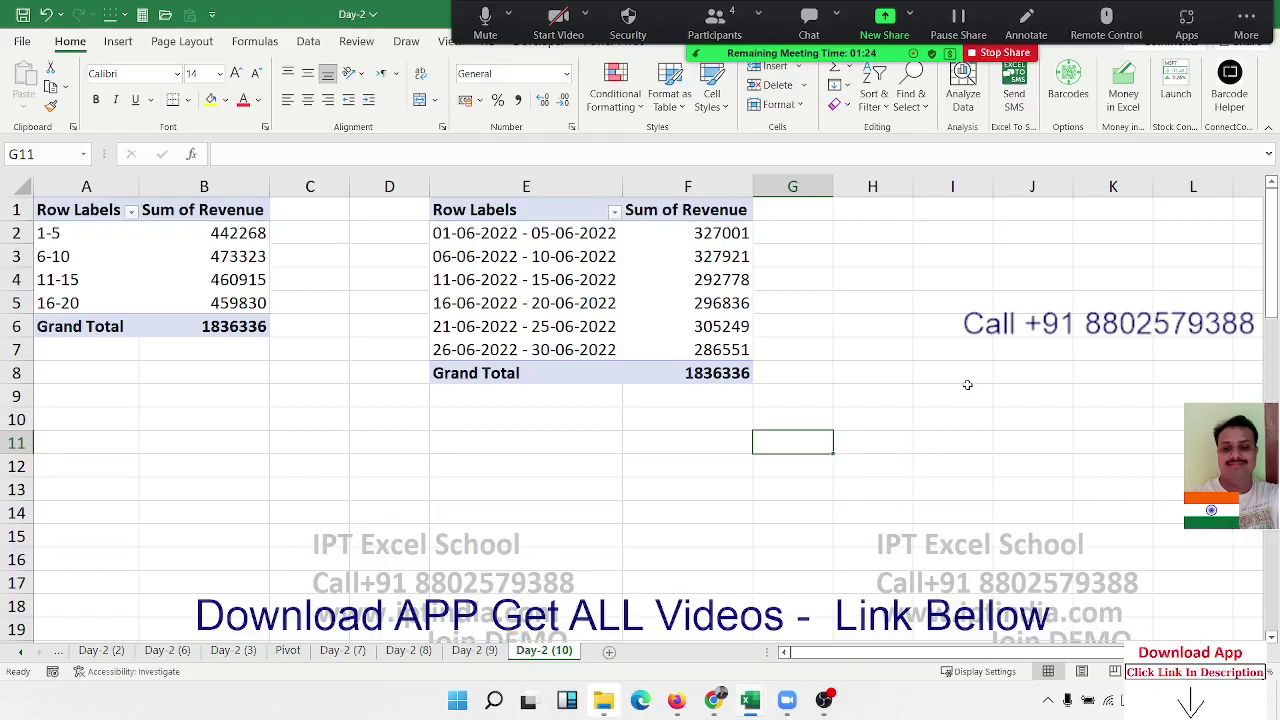
{"action": "left_click", "coordinate": [1243, 14]}
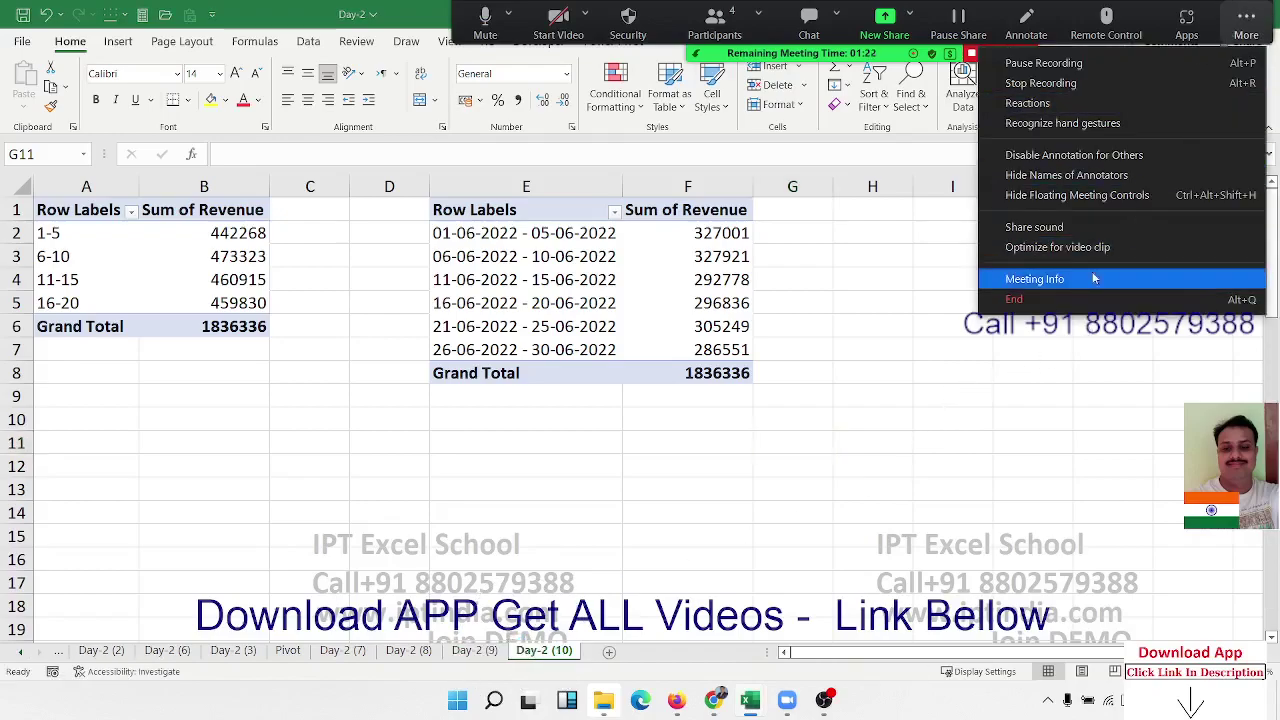
{"action": "left_click", "coordinate": [1074, 294]}
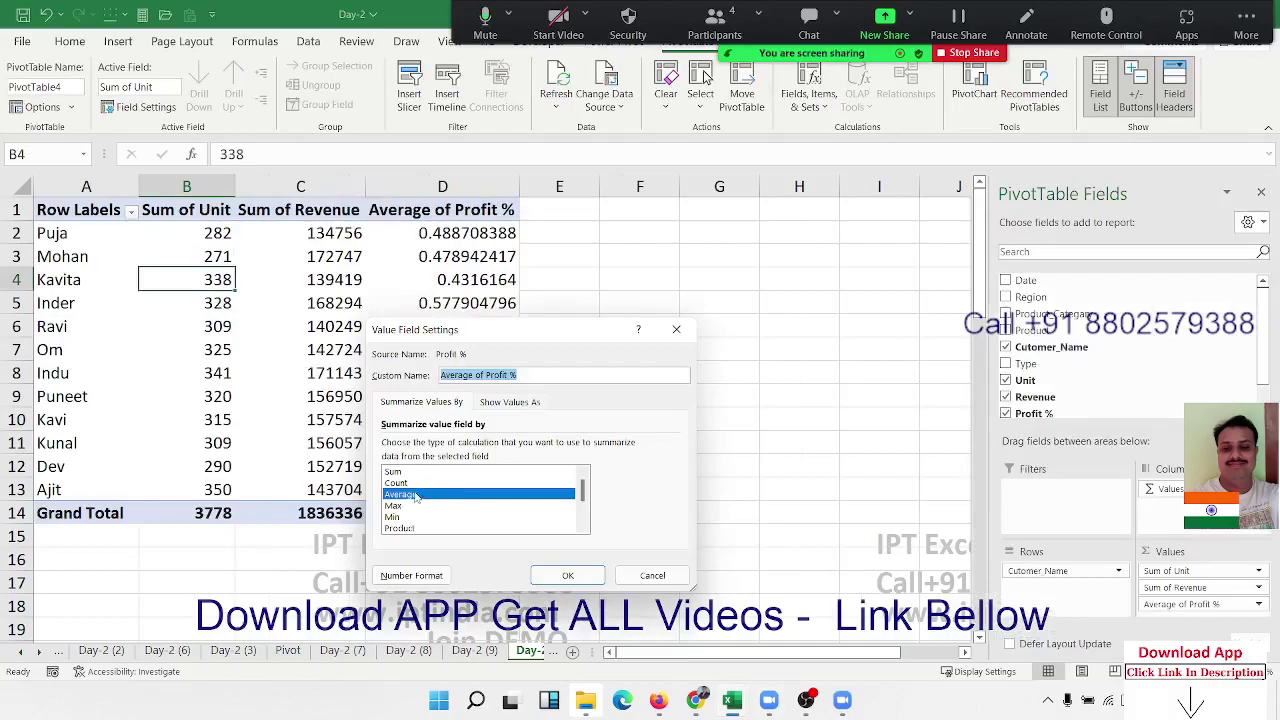
Format the Average of Profit % values as Percentage with 2 decimal places.
{"action": "left_click", "coordinate": [411, 575]}
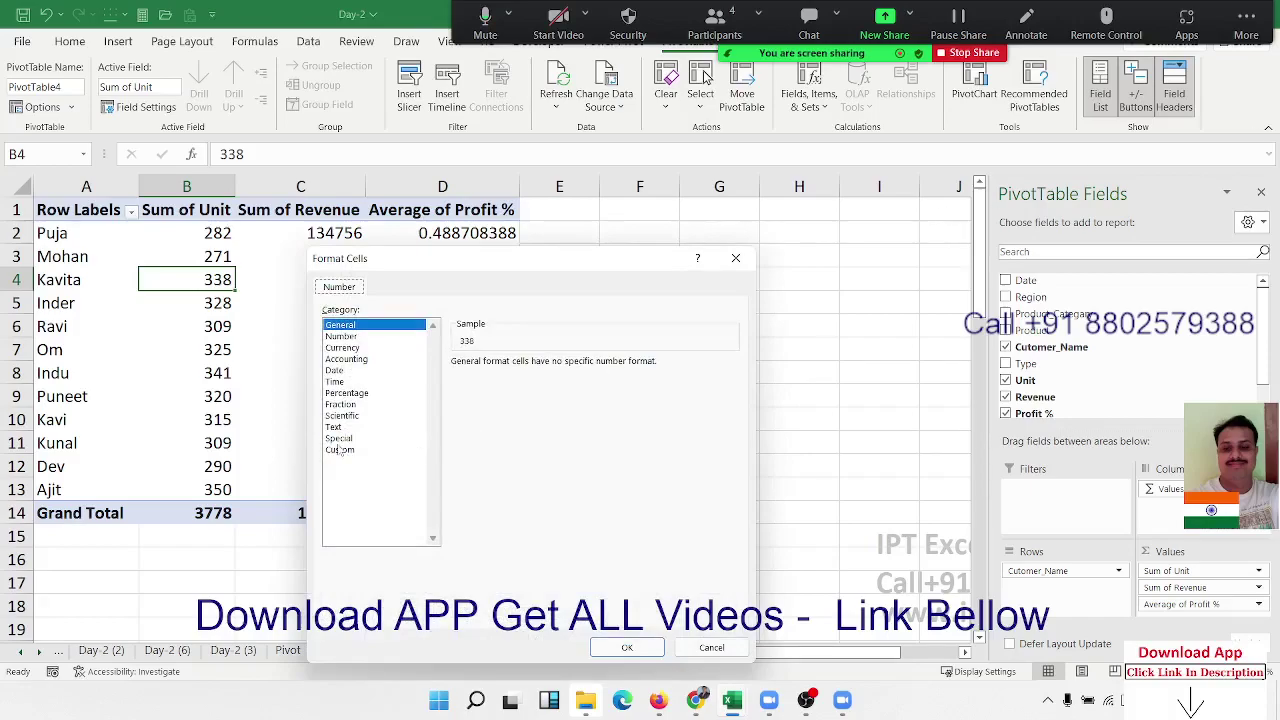
{"action": "left_click", "coordinate": [345, 393]}
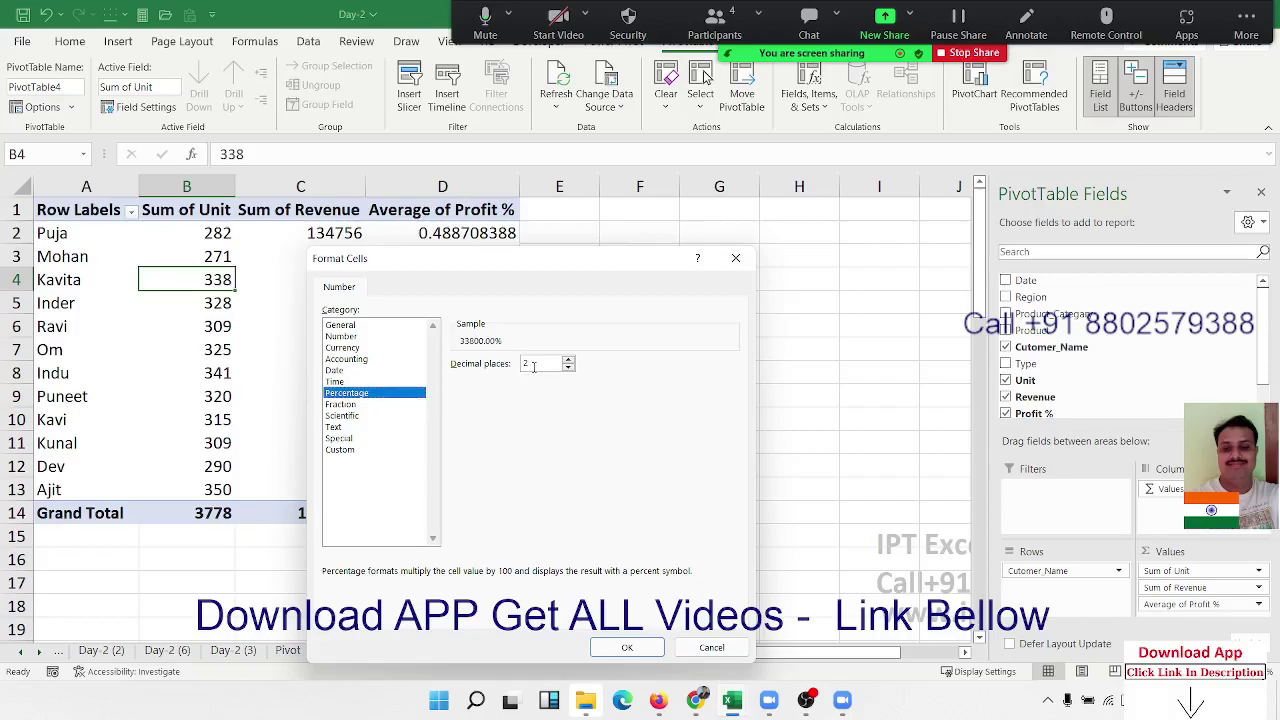
{"action": "type", "text": "0"}
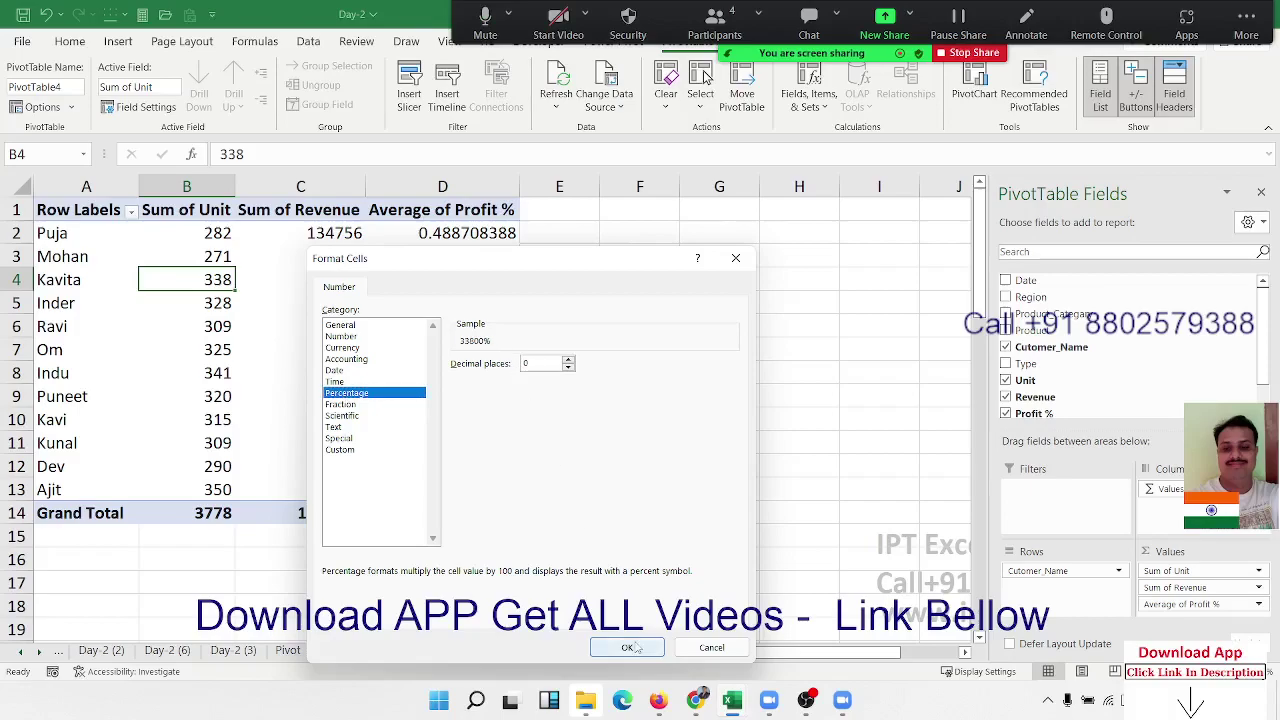
{"action": "type", "text": "2"}
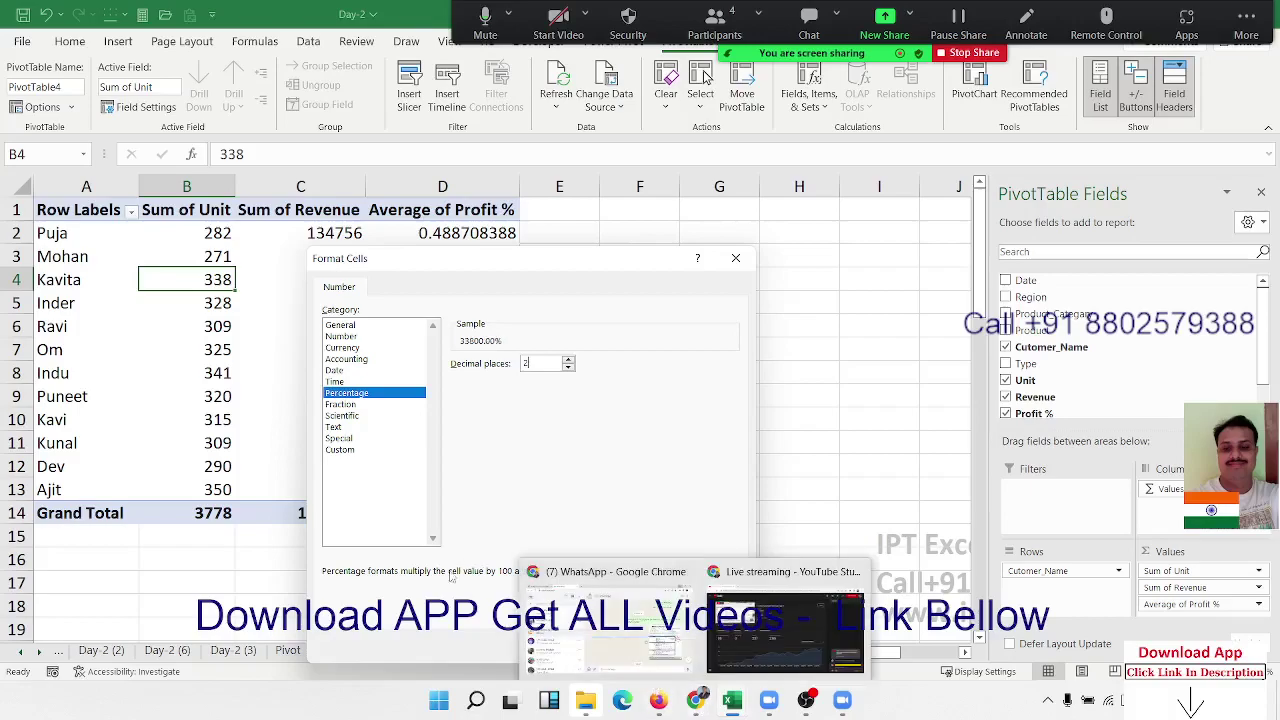
{"action": "left_click", "coordinate": [622, 647]}
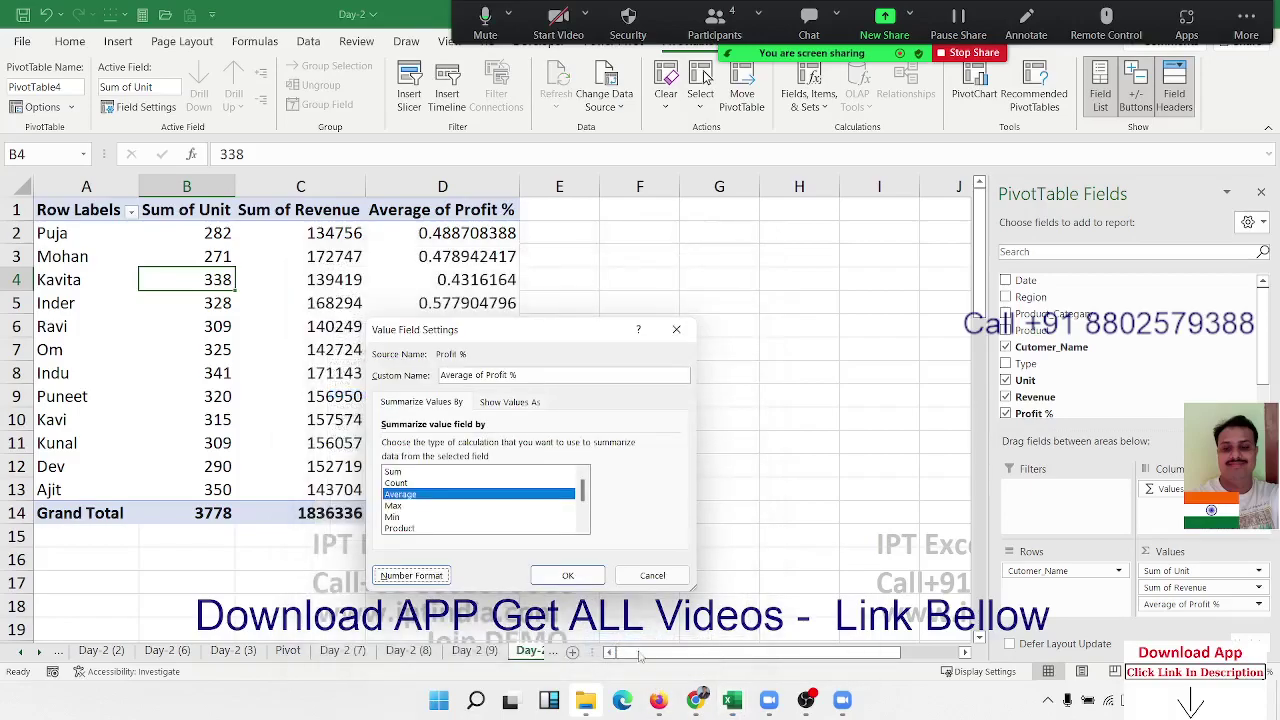
{"action": "left_click", "coordinate": [572, 577]}
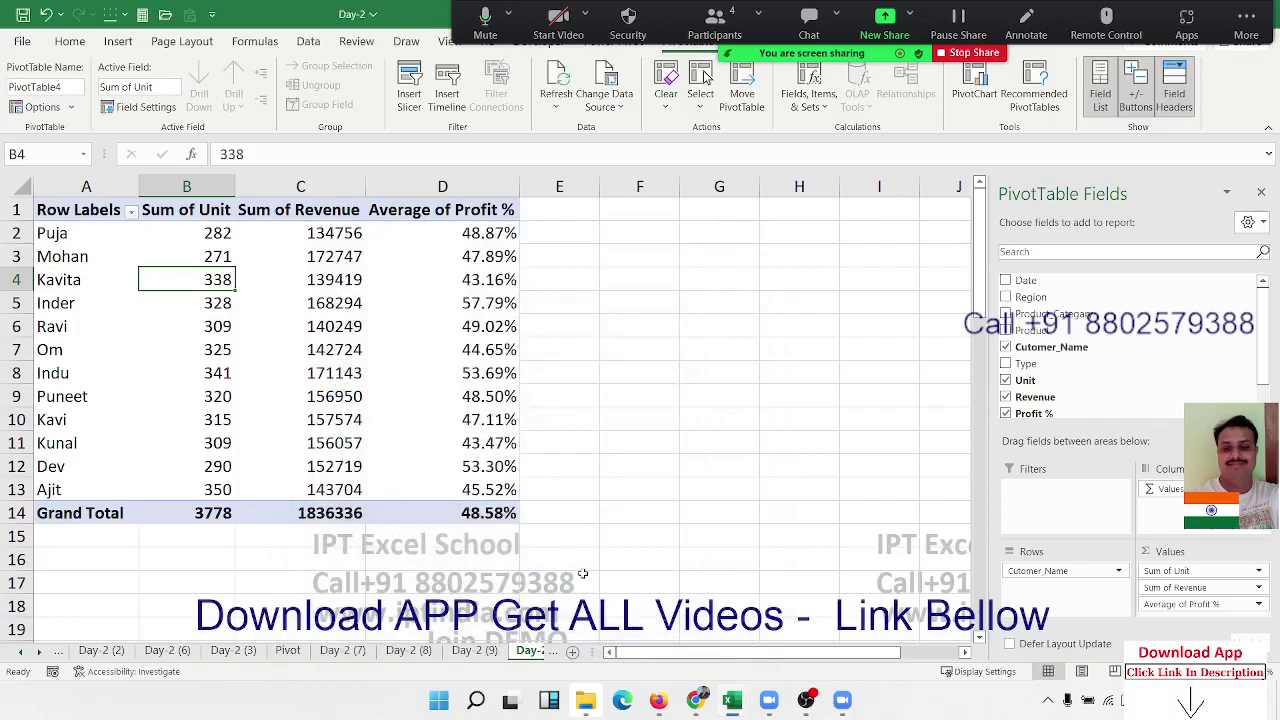
Start renaming the Row Labels header in A1 to Name.
{"action": "left_click", "coordinate": [73, 213]}
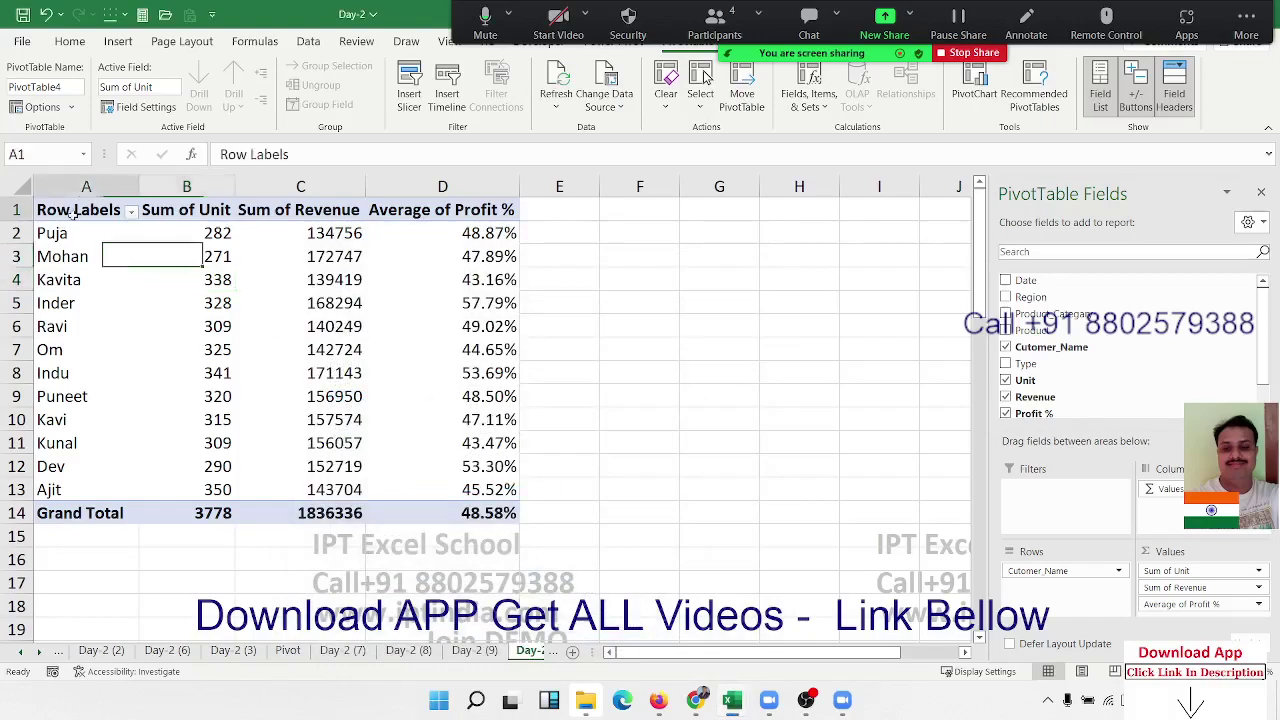
{"action": "type", "text": "Nae"}
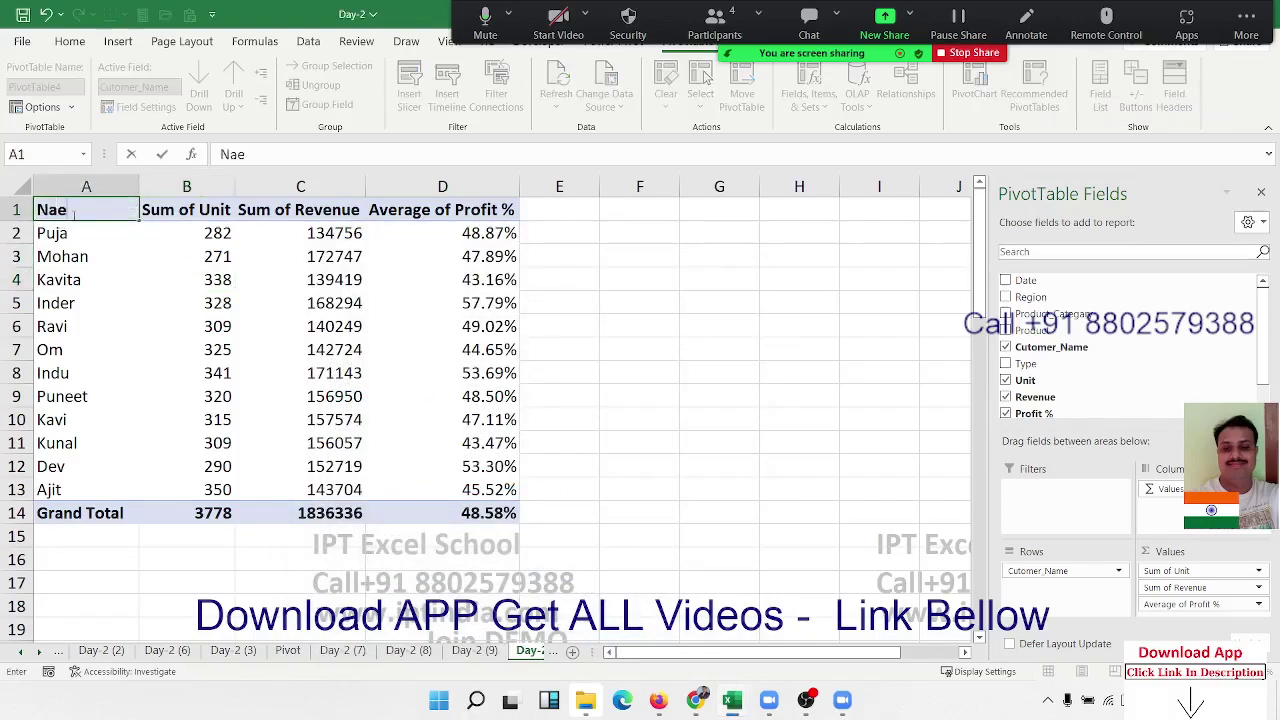
{"action": "key", "text": "BackSpace"}
Finish the Name header, enter Total-Qty in B1, and trim 'Sum of ' to leave Revenue.
{"action": "type", "text": "me"}
{"action": "key", "text": "Tab"}
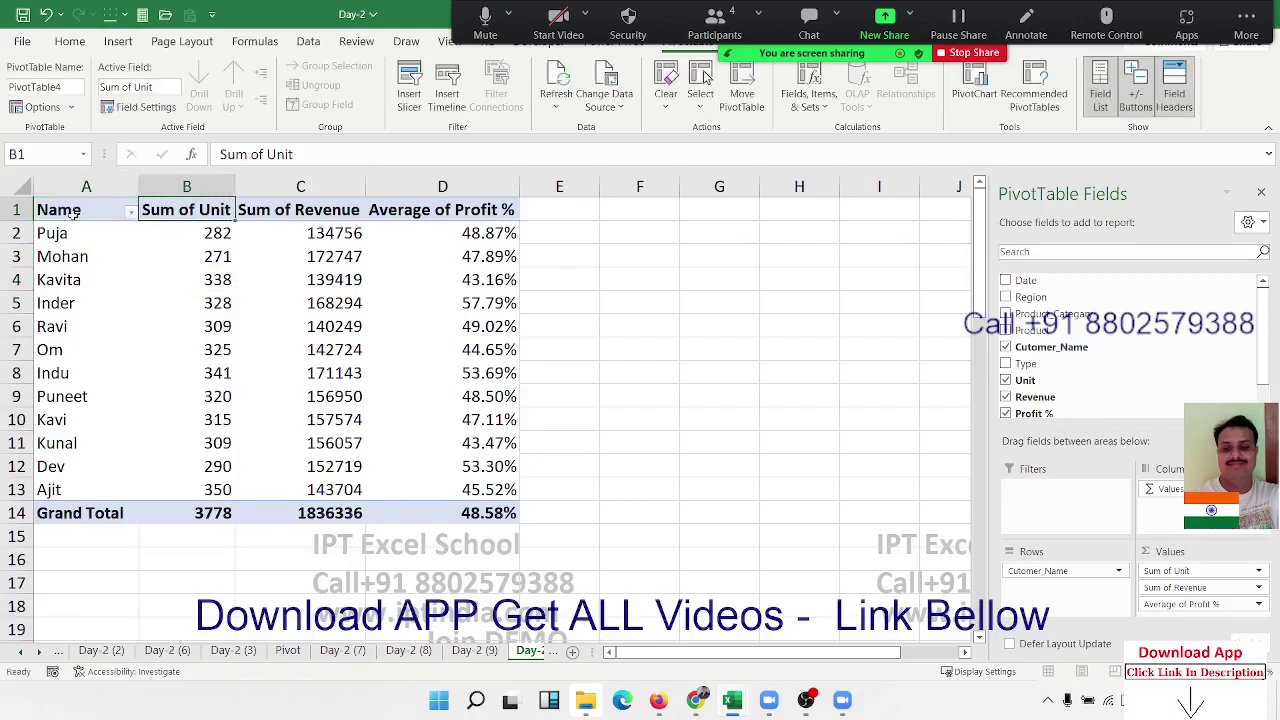
{"action": "type", "text": "Total"}
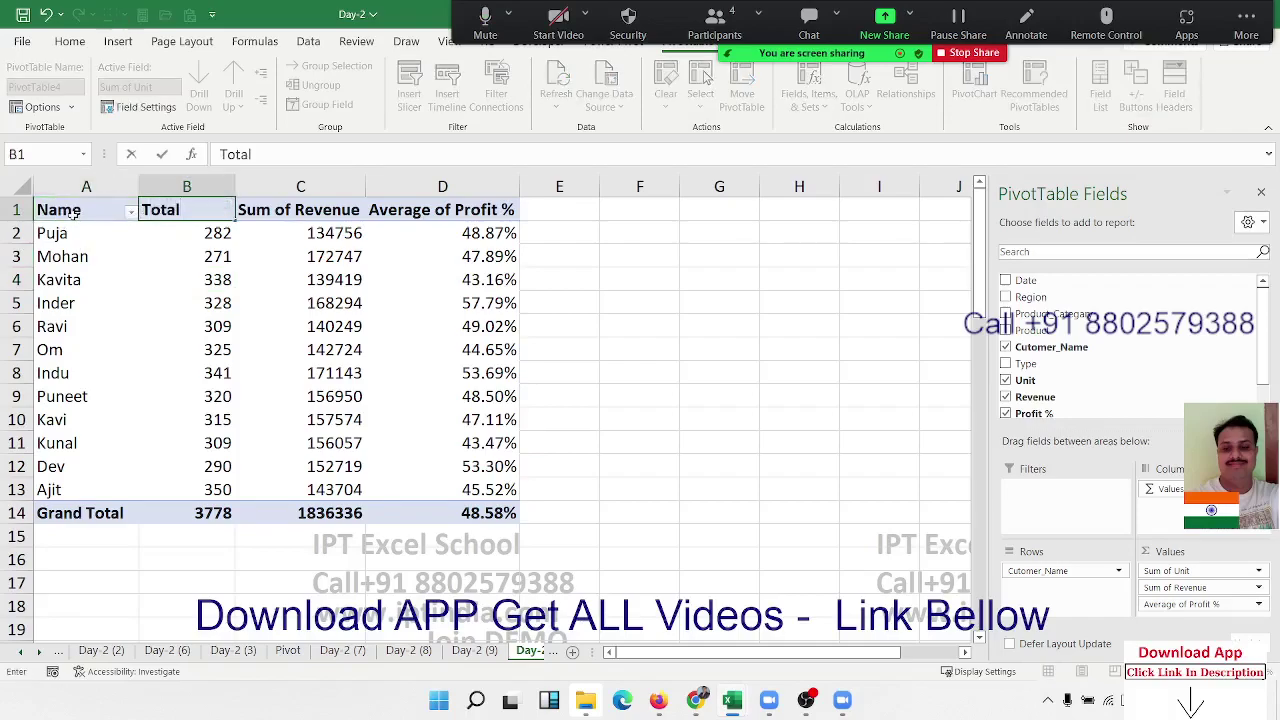
{"action": "type", "text": "-"}
{"action": "type", "text": "Qty"}
{"action": "key", "text": "Tab"}
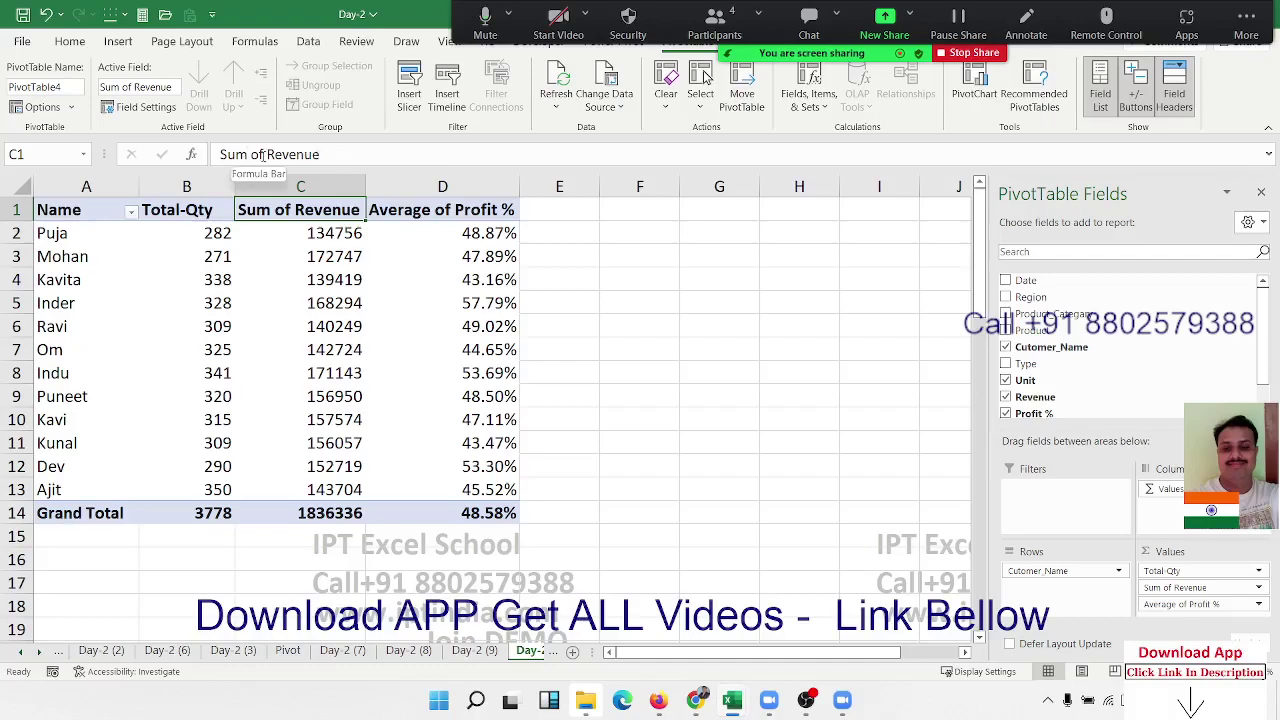
{"action": "left_click_drag", "start_coordinate": [267, 154], "coordinate": [212, 154]}
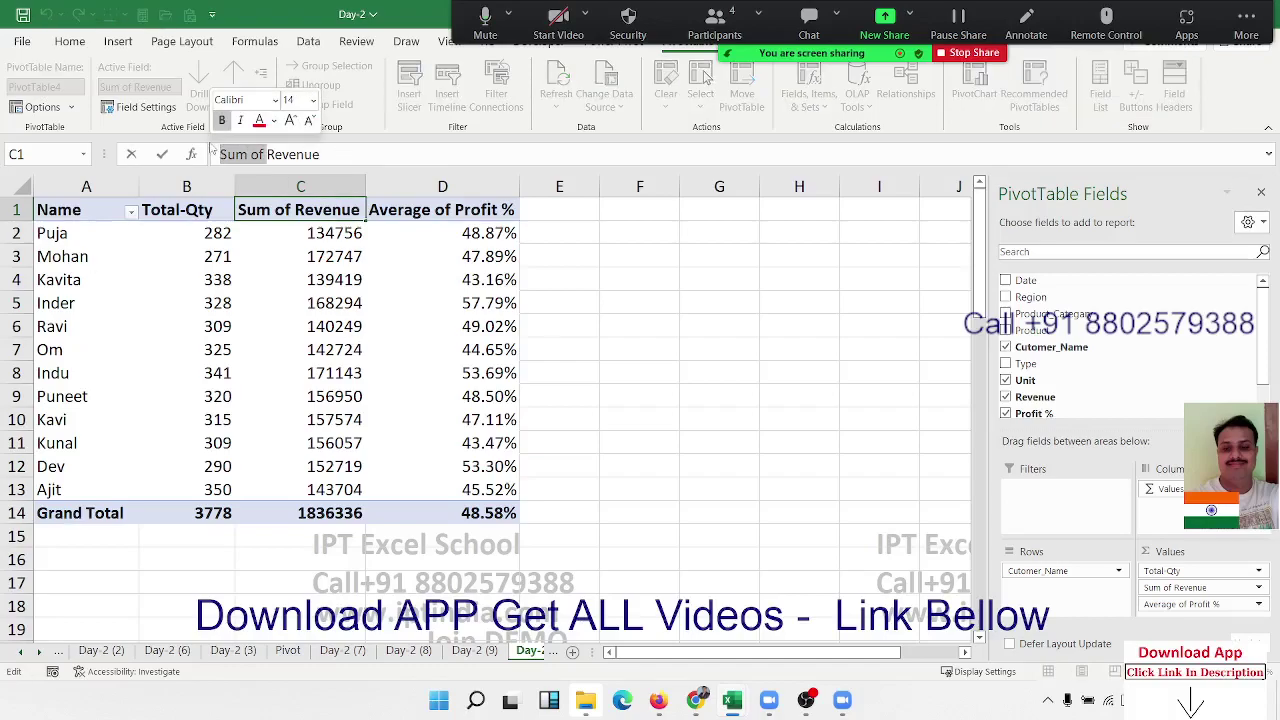
{"action": "key", "text": "BackSpace"}
{"action": "key", "text": "Return"}
{"action": "key", "text": "Return"}
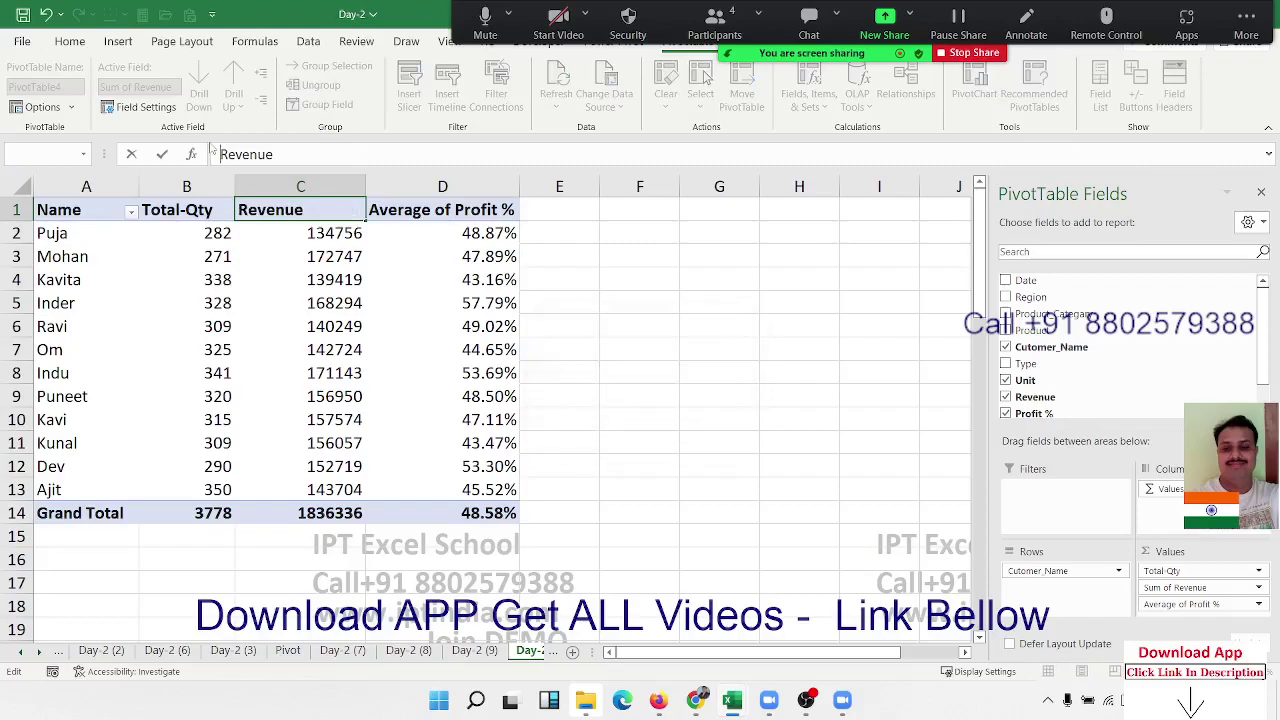
{"action": "key", "text": "Return"}
Rename the Profit % header in D1 to avg %.
{"action": "key", "text": "Up"}
{"action": "key", "text": "Right"}
{"action": "key", "text": "Right"}
{"action": "key", "text": "Right"}
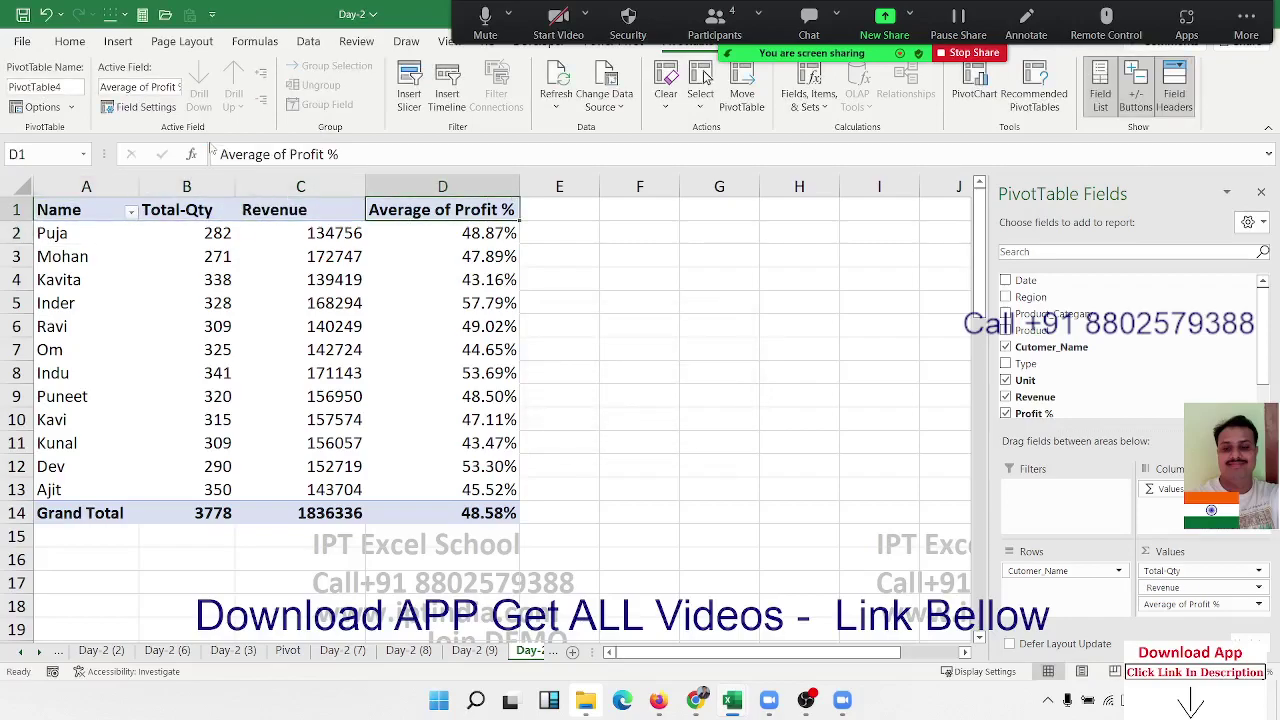
{"action": "type", "text": "avg"}
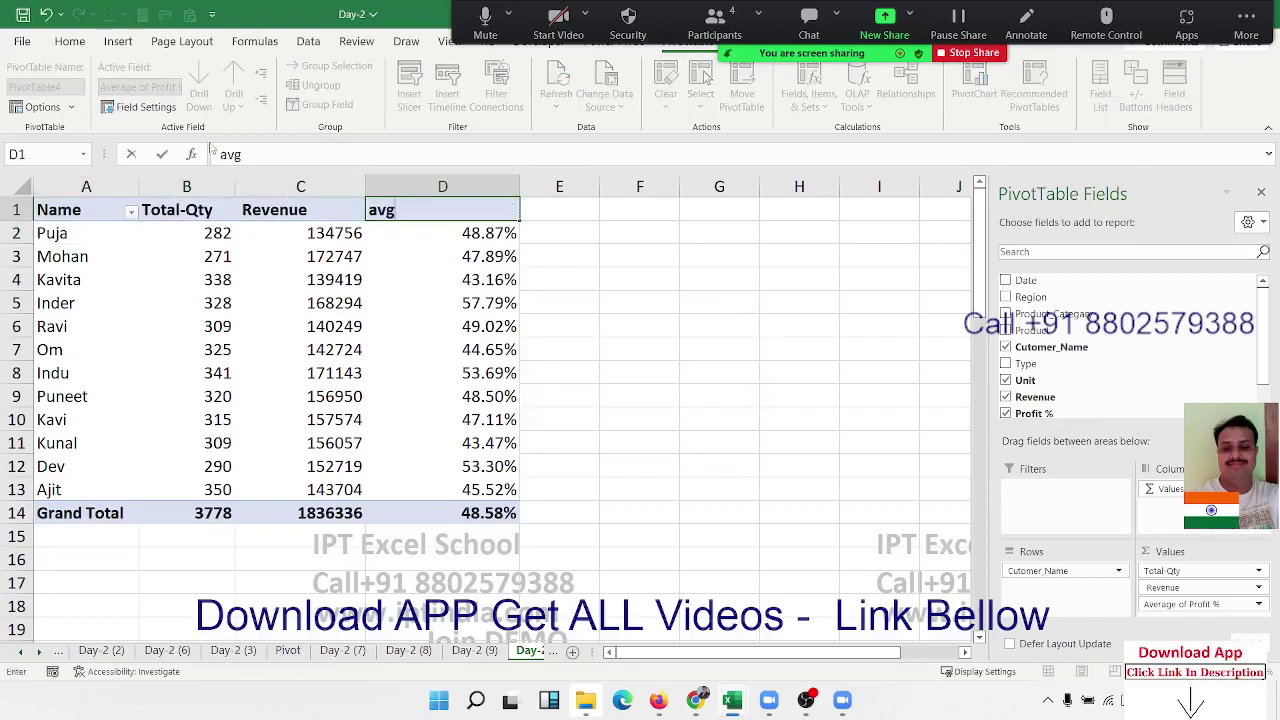
{"action": "type", "text": " %"}
{"action": "key", "text": "Return"}
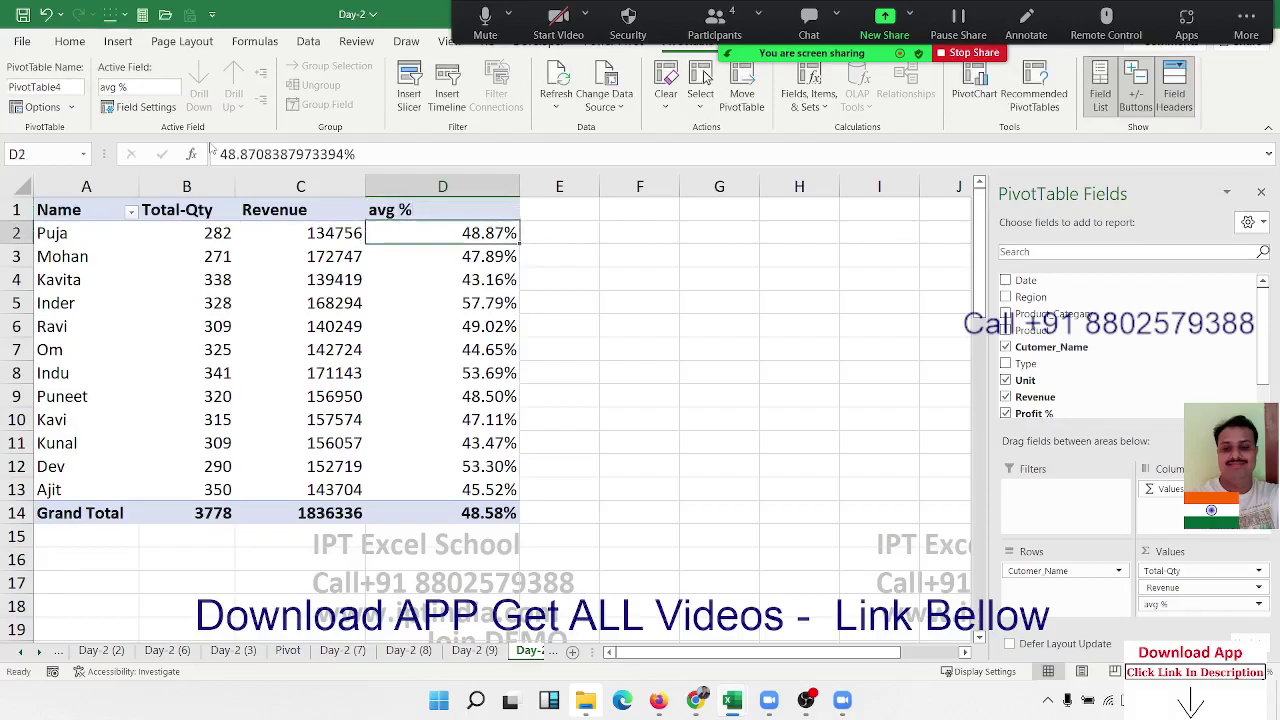
{"action": "key", "text": "Right"}
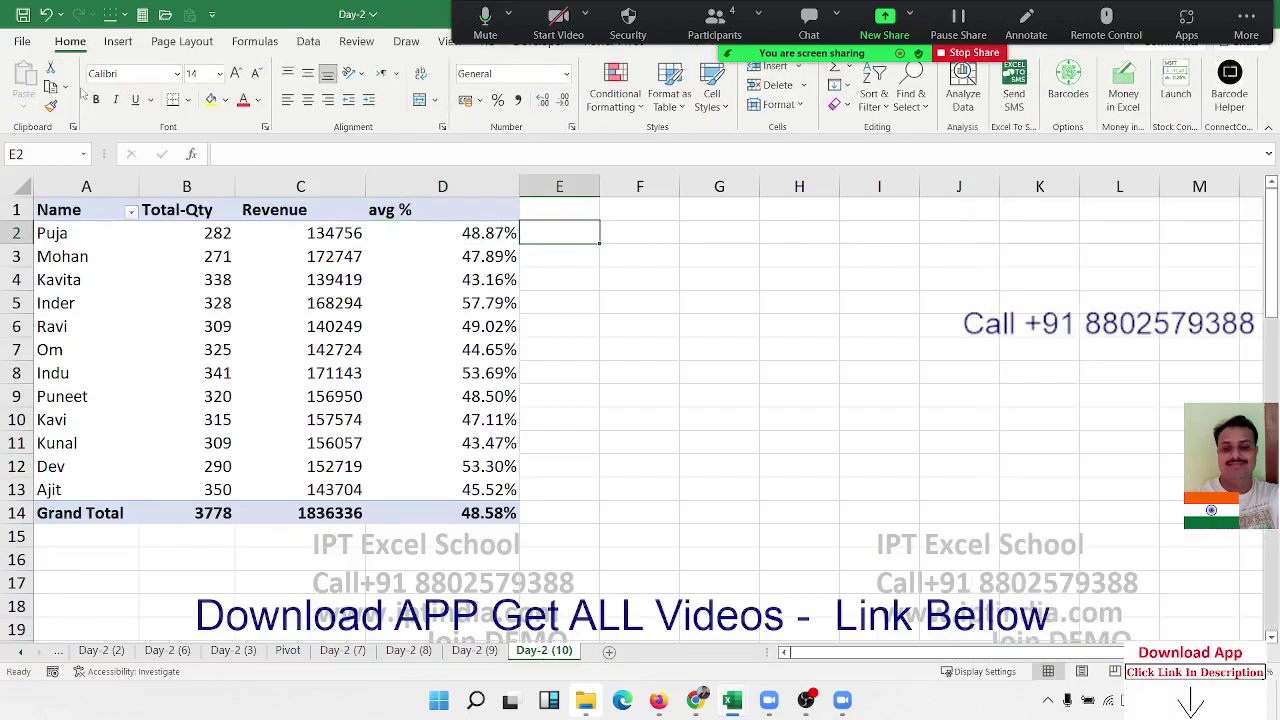
{"action": "mouse_move", "coordinate": [466, 243]}
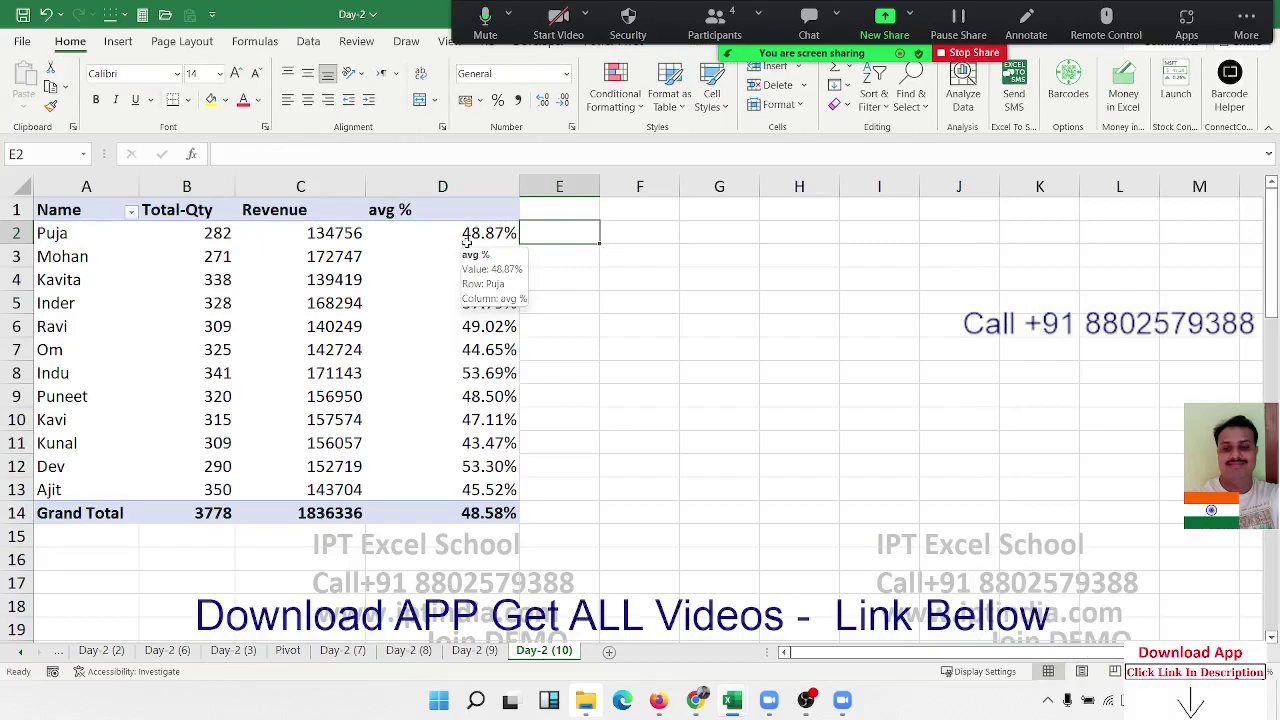
{"action": "left_click", "coordinate": [464, 238]}
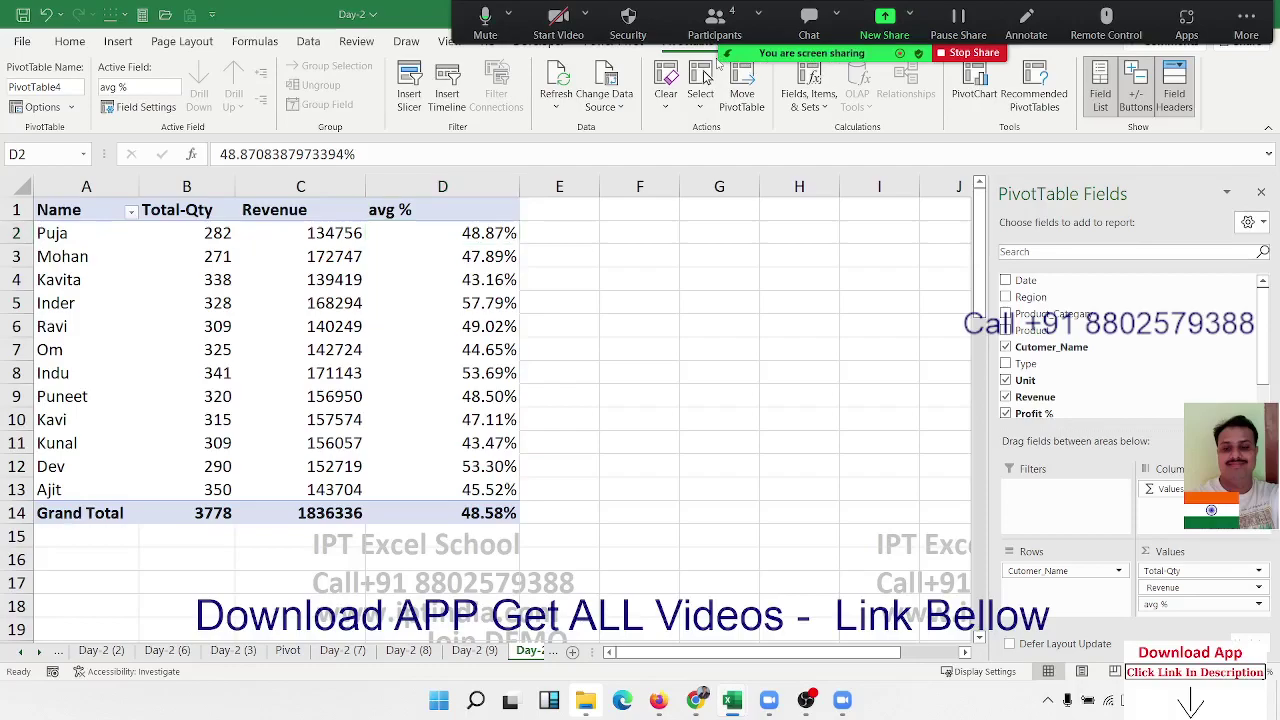
Add a calculated field Profit with formula =Revenue*'Profit %' to the customer pivot.
{"action": "left_click", "coordinate": [732, 46]}
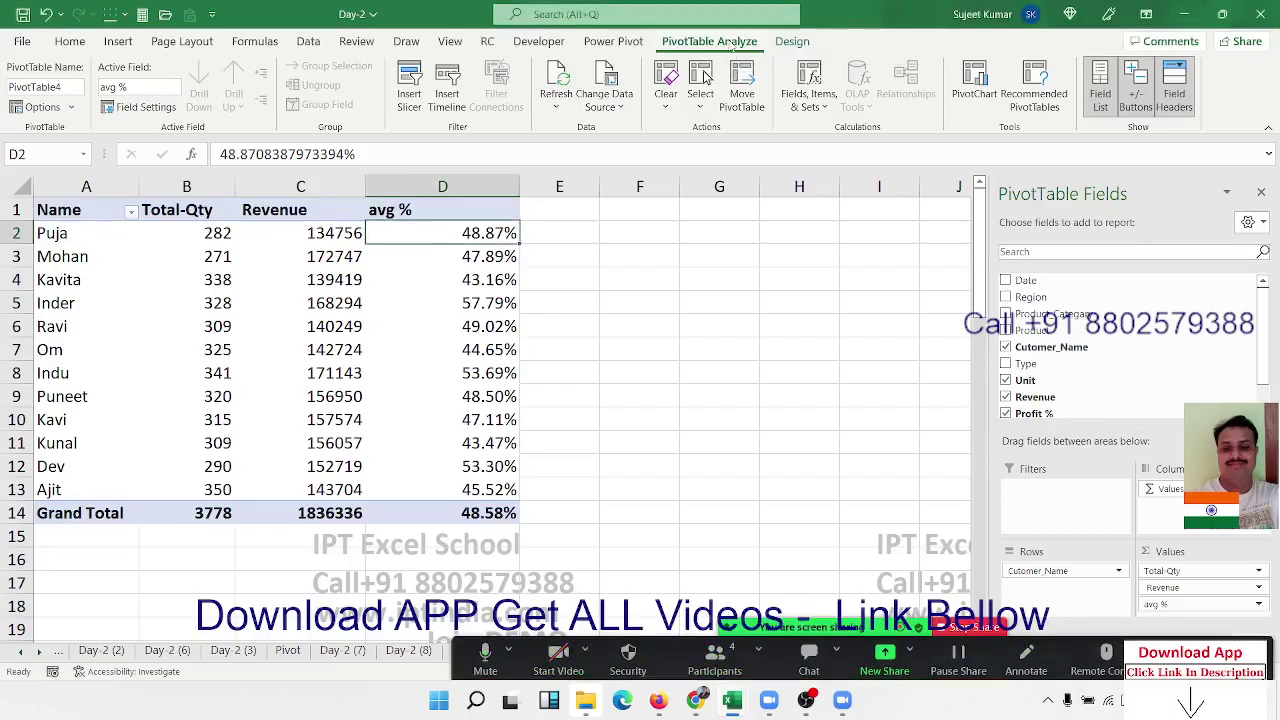
{"action": "left_click", "coordinate": [812, 112]}
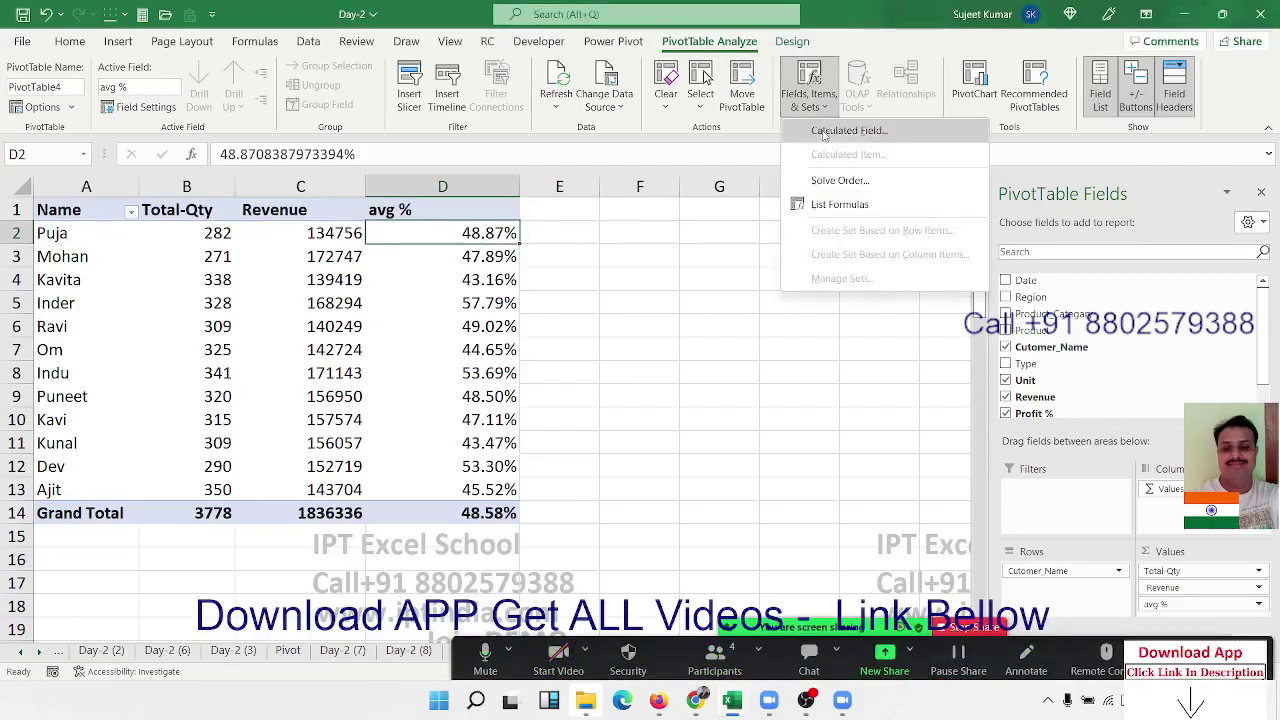
{"action": "left_click", "coordinate": [824, 134]}
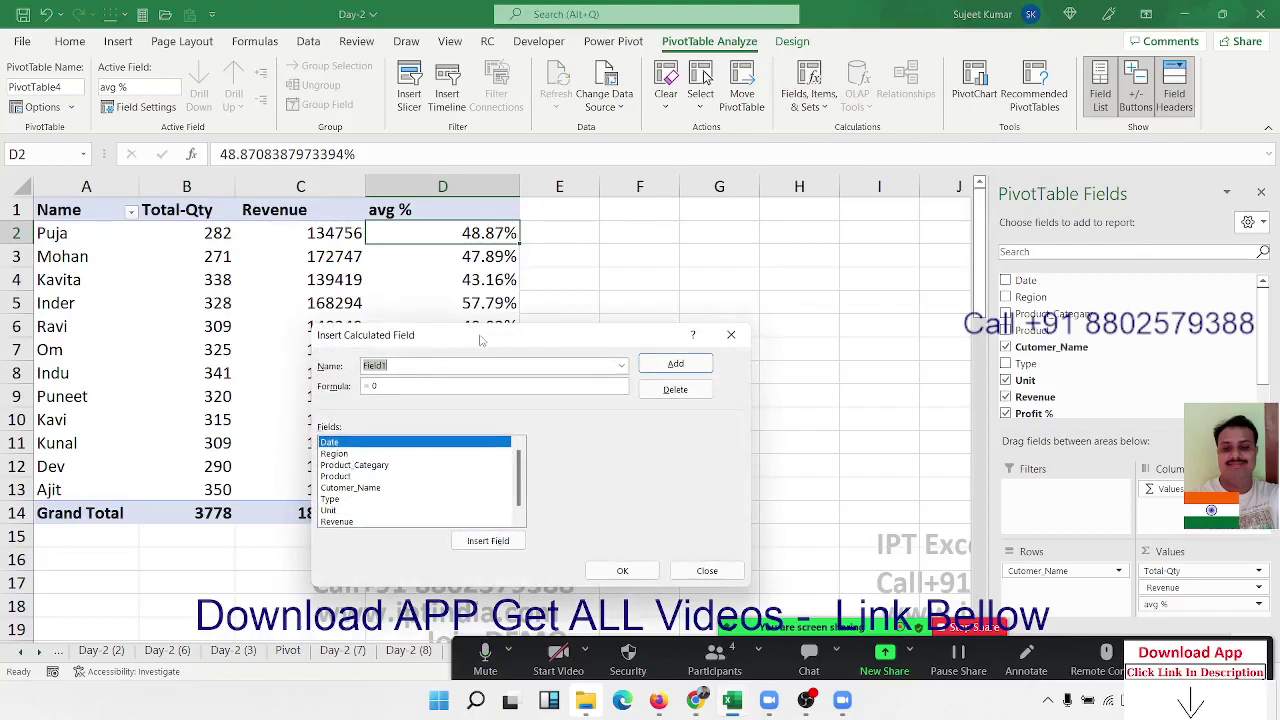
{"action": "mouse_move", "coordinate": [640, 326]}
{"action": "left_mouse_down"}
{"action": "mouse_move", "coordinate": [640, 212]}
{"action": "mouse_move", "coordinate": [731, 201]}
{"action": "left_mouse_up"}
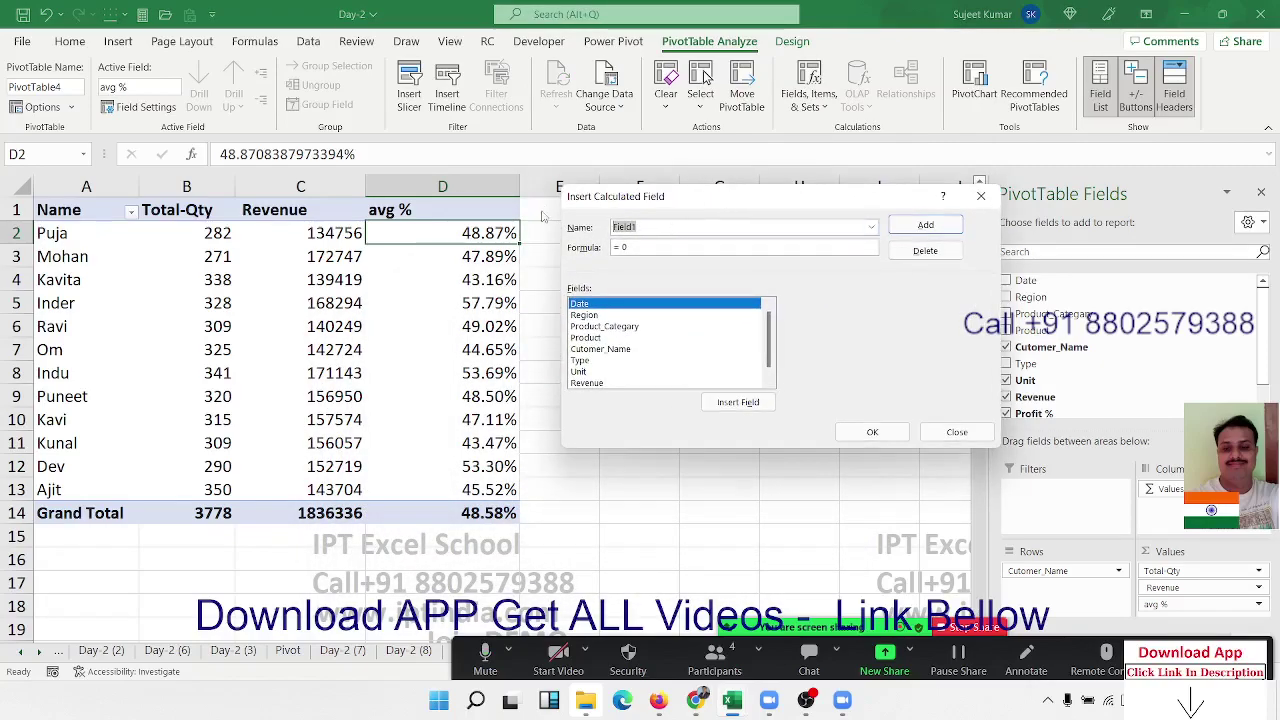
{"action": "type", "text": "Profit"}
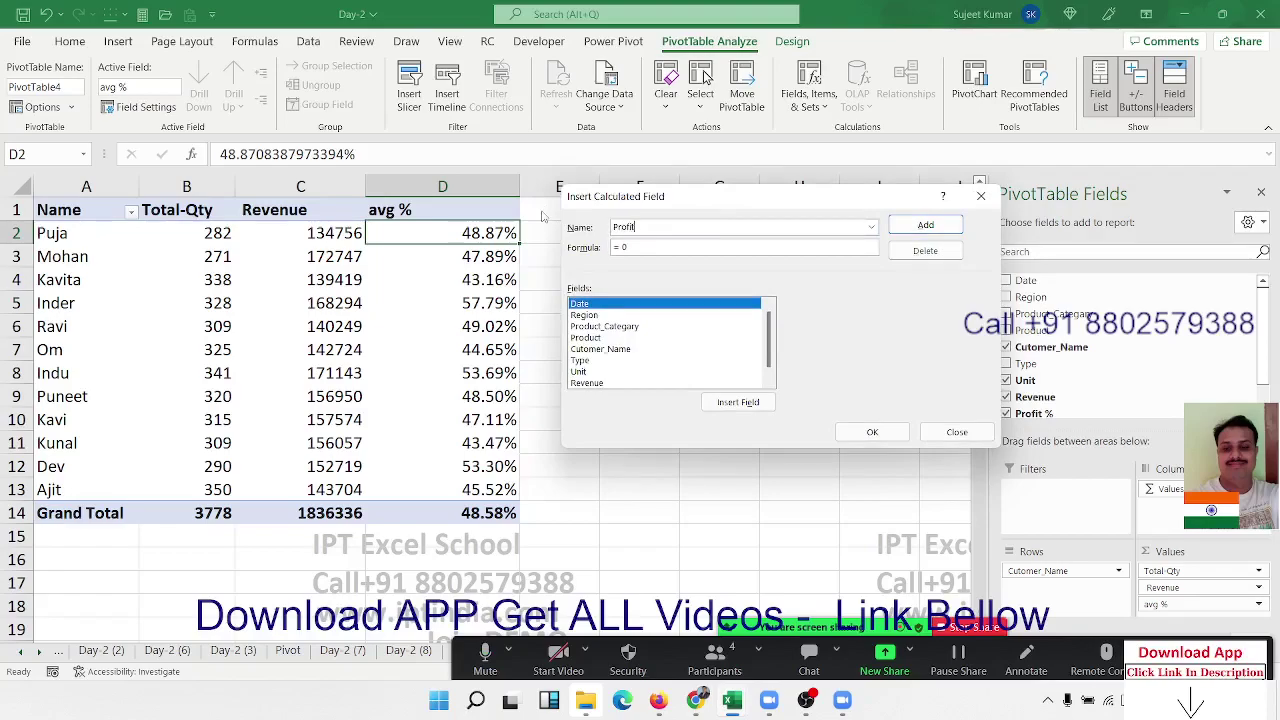
{"action": "scroll", "coordinate": [622, 385], "scroll_direction": "down", "scroll_amount": 1}
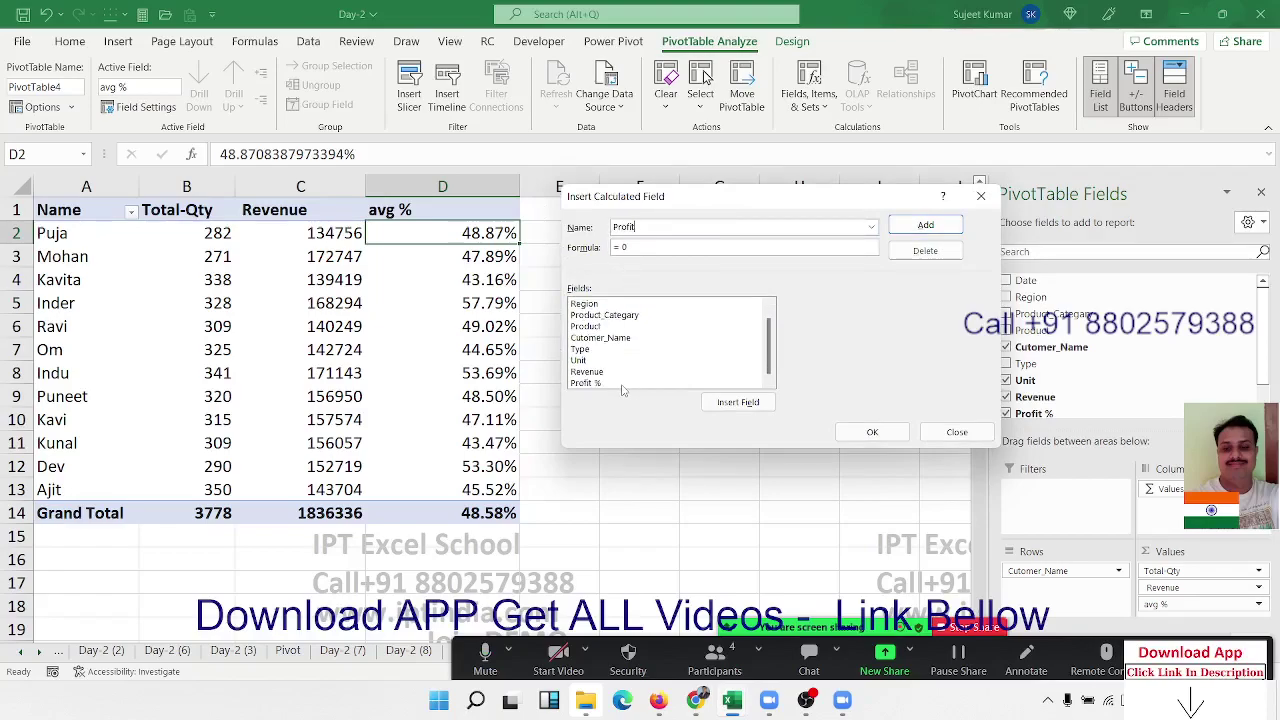
{"action": "left_click", "coordinate": [591, 372]}
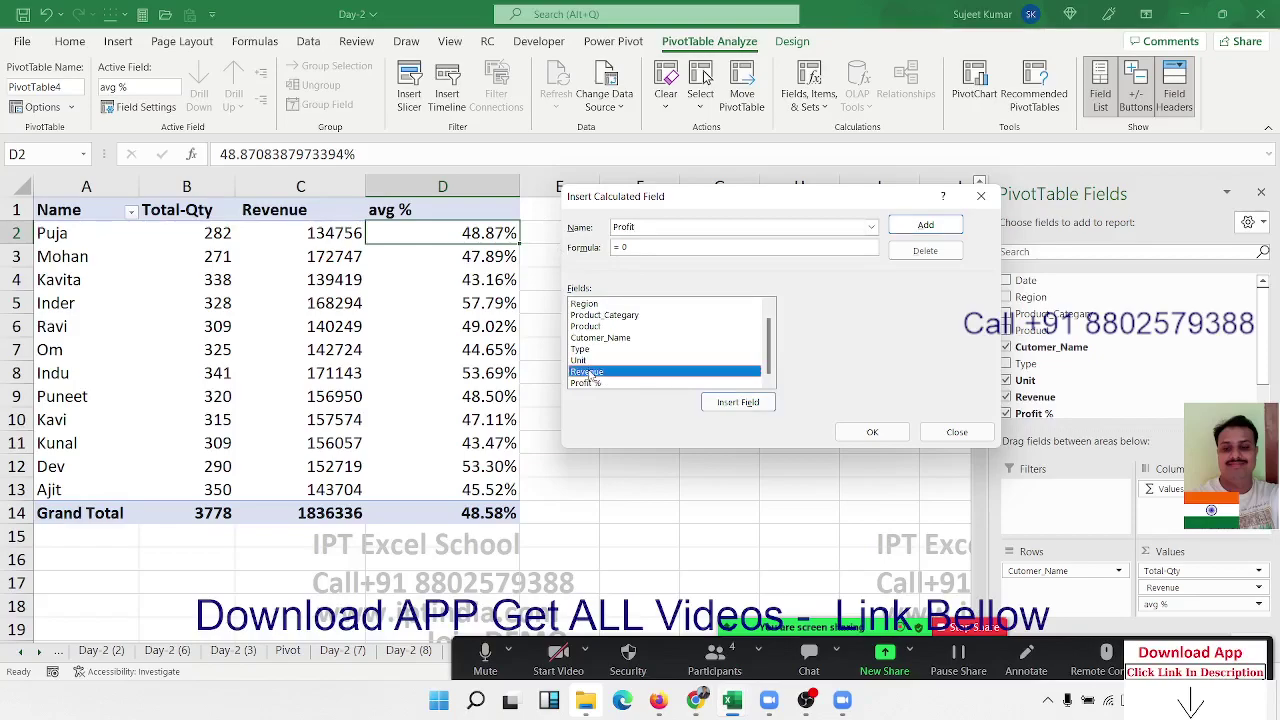
{"action": "double_click", "coordinate": [591, 373]}
{"action": "double_click", "coordinate": [616, 384]}
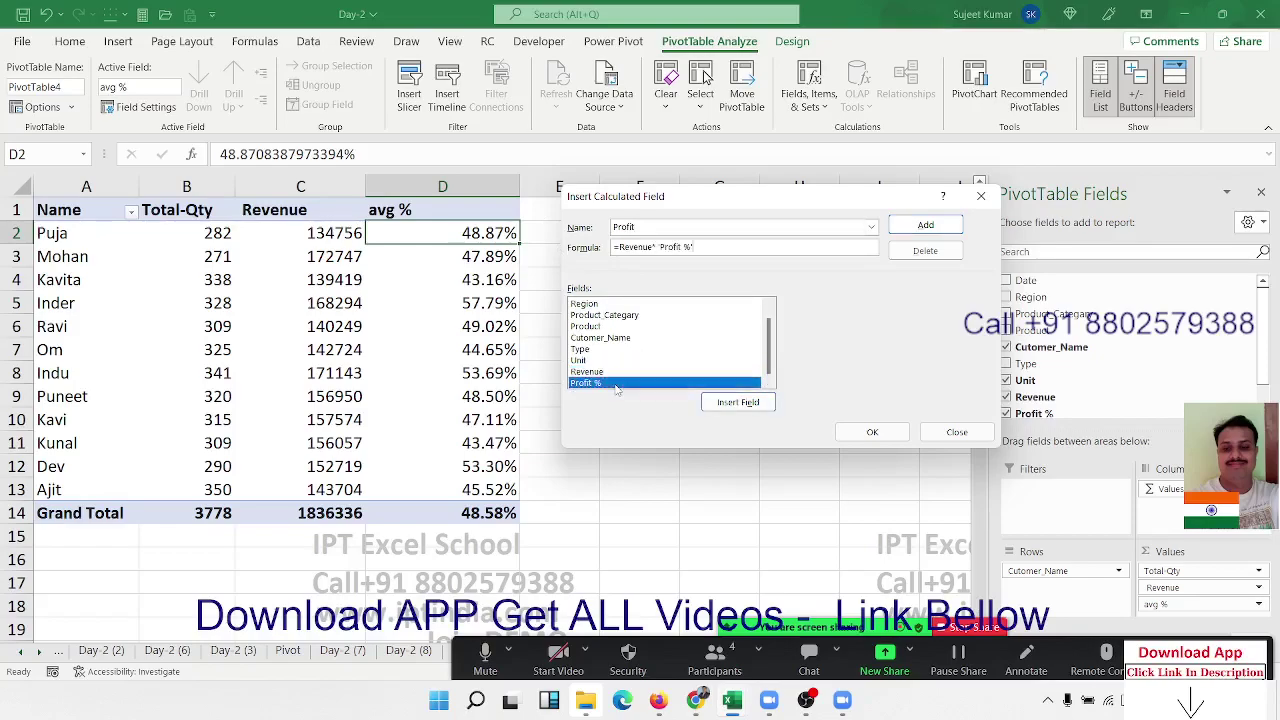
{"action": "left_click", "coordinate": [916, 230]}
{"action": "left_click", "coordinate": [872, 432]}
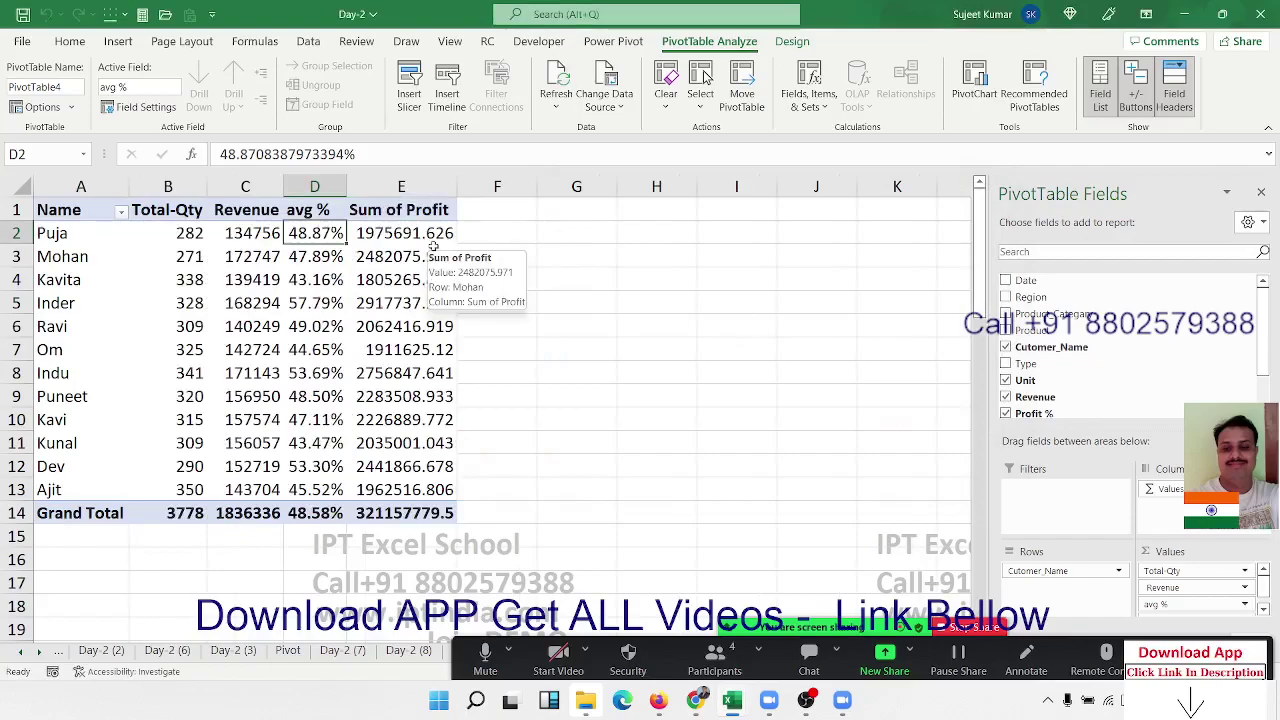
Check the first customer's Sum of Profit, Revenue and Total-Qty values.
{"action": "left_click", "coordinate": [418, 234]}
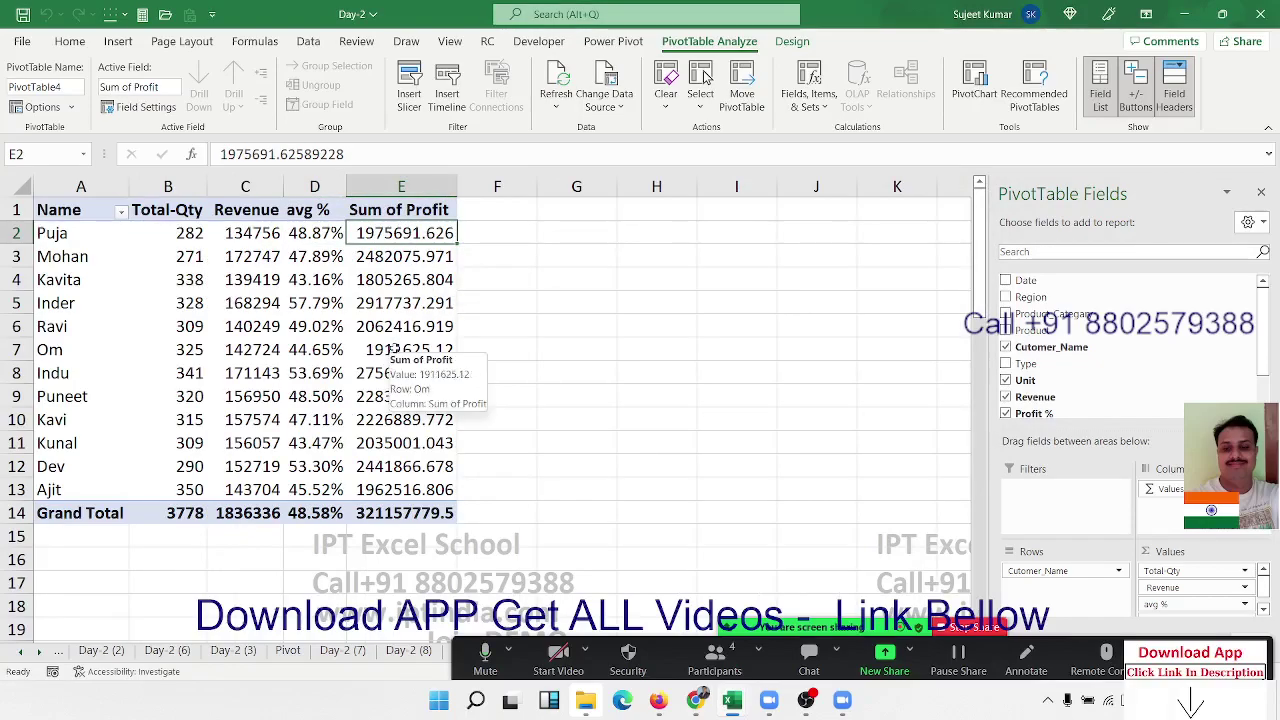
{"action": "left_click", "coordinate": [270, 232]}
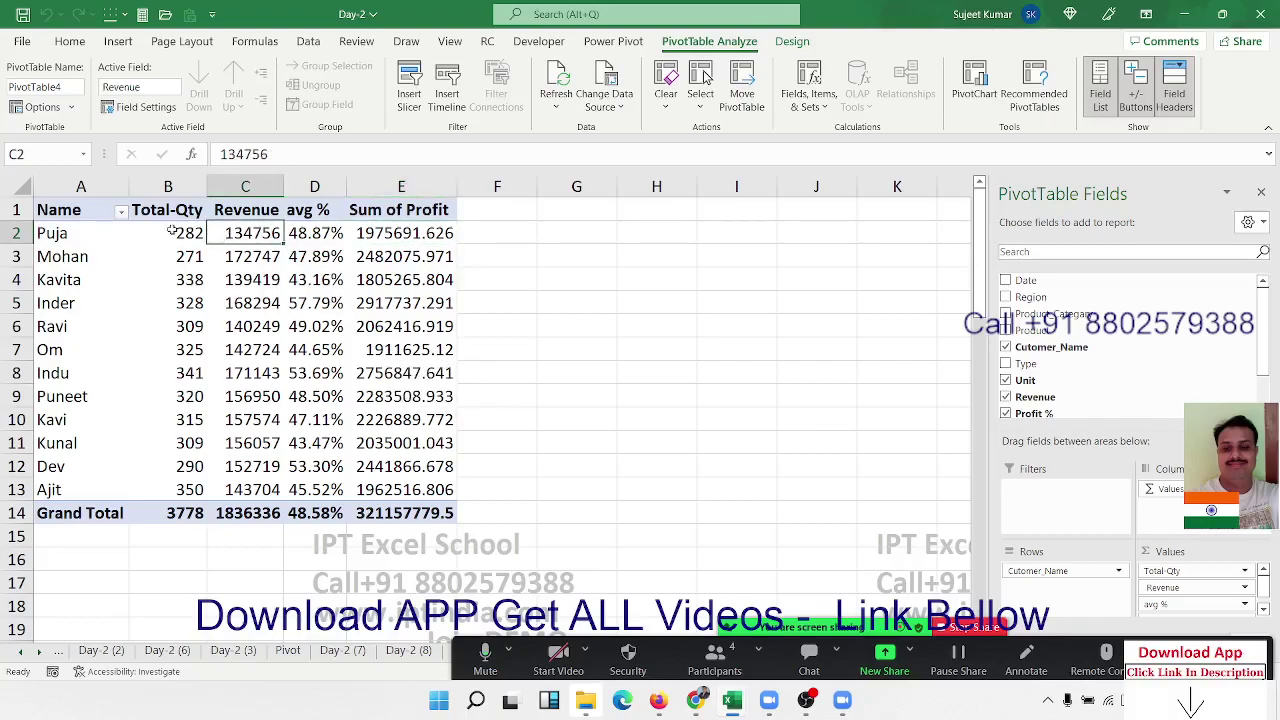
{"action": "left_click", "coordinate": [172, 231]}
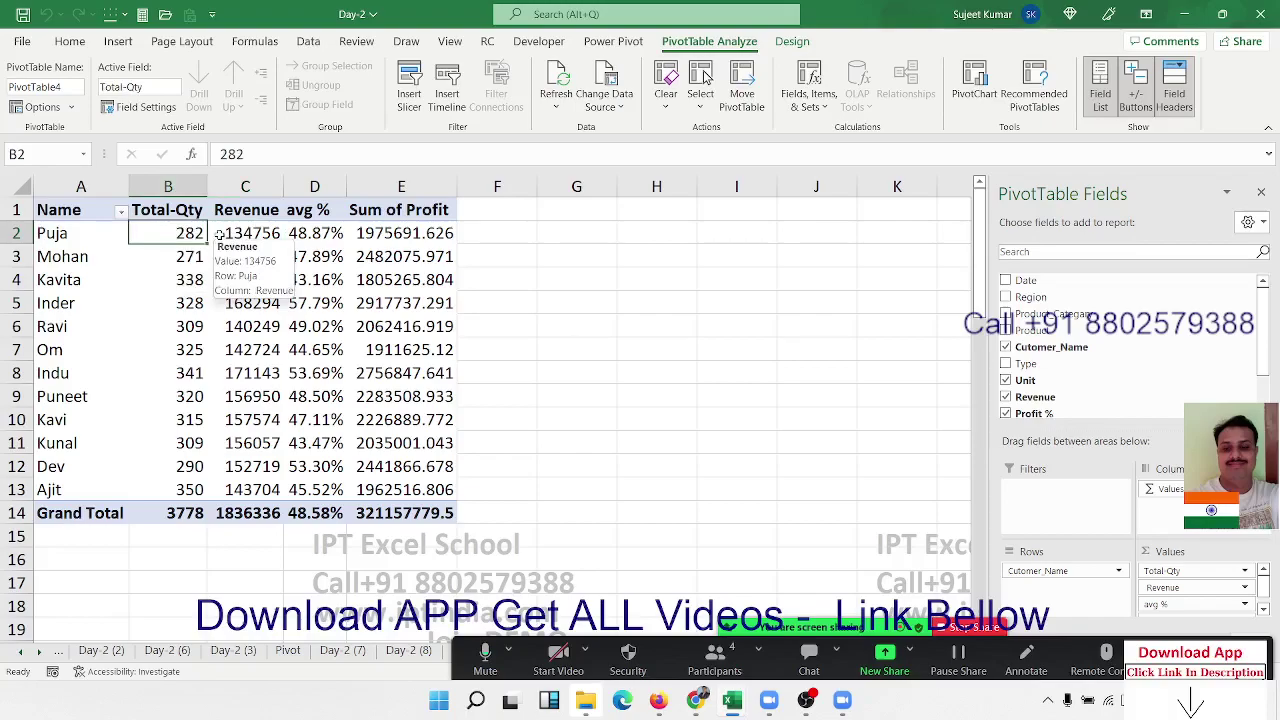
Add a calculated field Field1 defined as =Revenue/Unit.
{"action": "left_click", "coordinate": [815, 105]}
{"action": "left_click", "coordinate": [830, 131]}
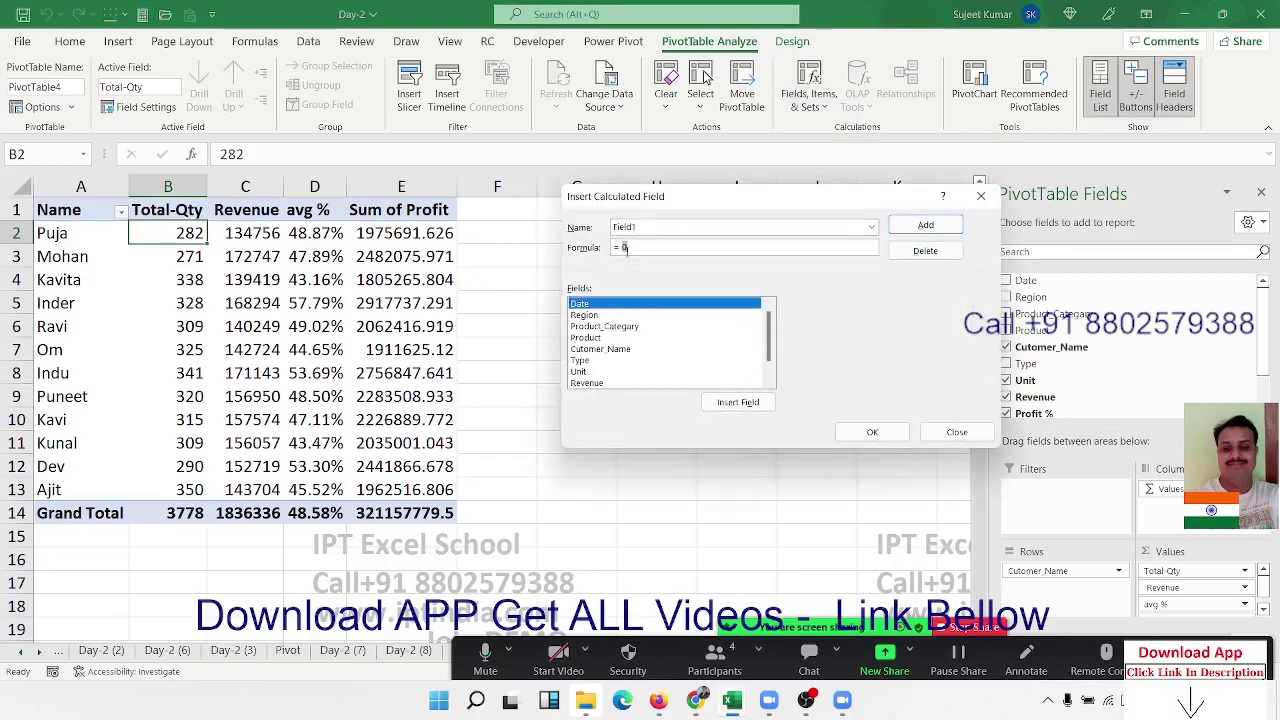
{"action": "scroll", "coordinate": [612, 372], "scroll_direction": "down", "scroll_amount": 1}
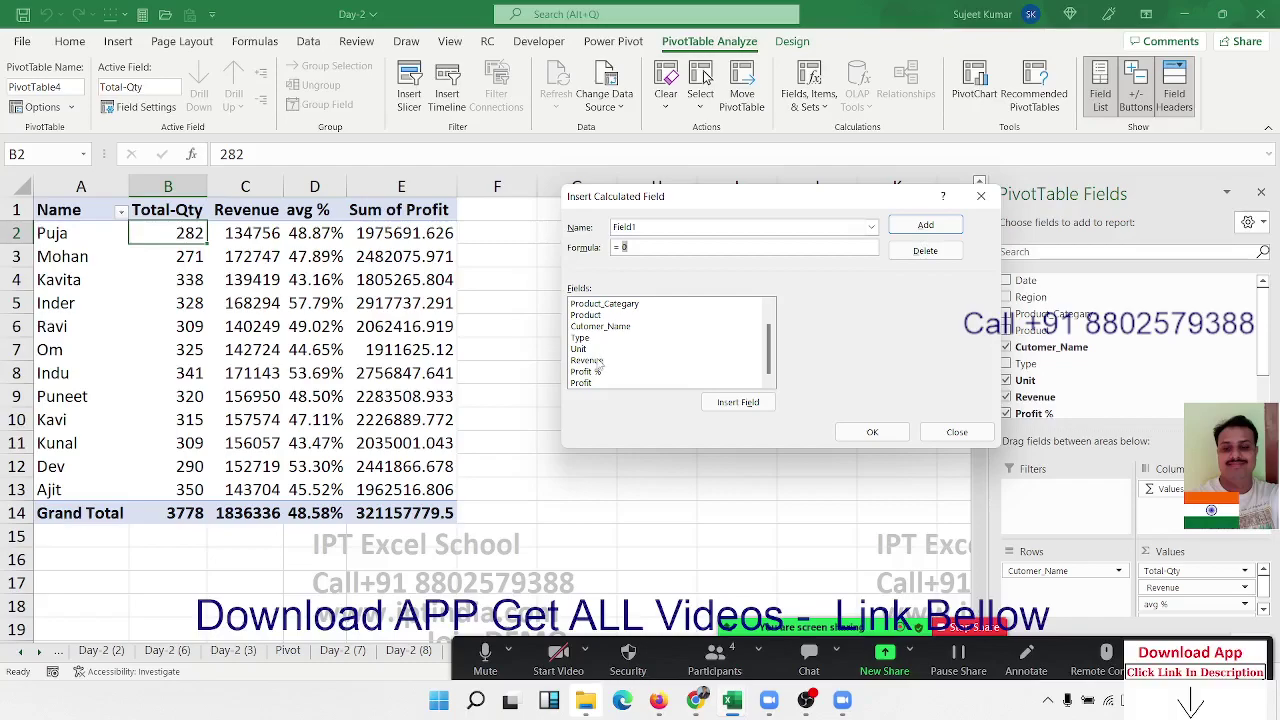
{"action": "double_click", "coordinate": [598, 360]}
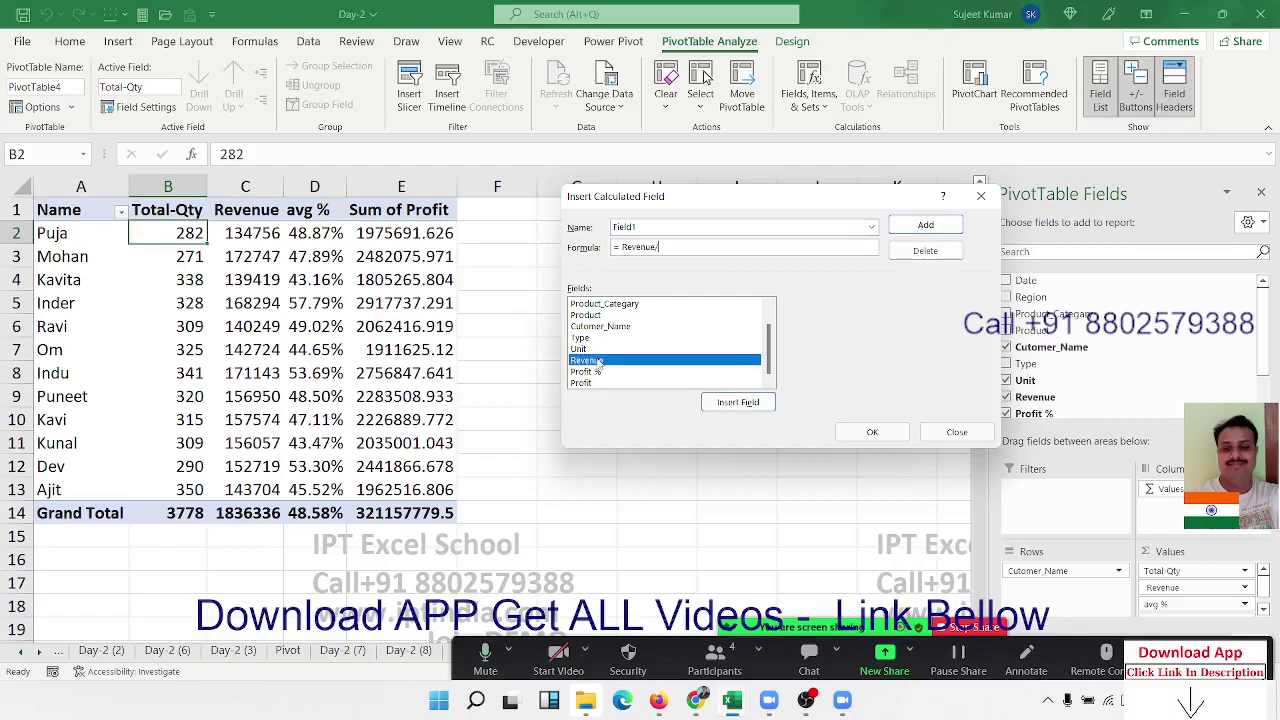
{"action": "left_click", "coordinate": [603, 351]}
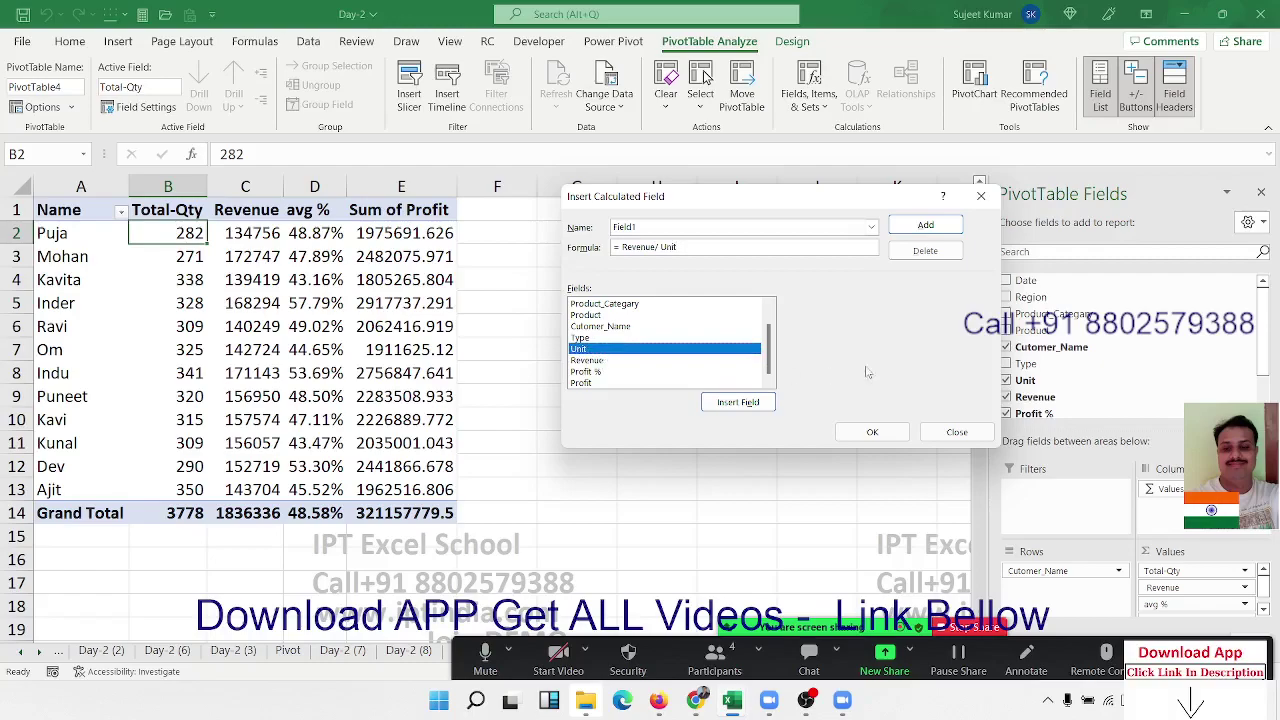
{"action": "left_click", "coordinate": [908, 230]}
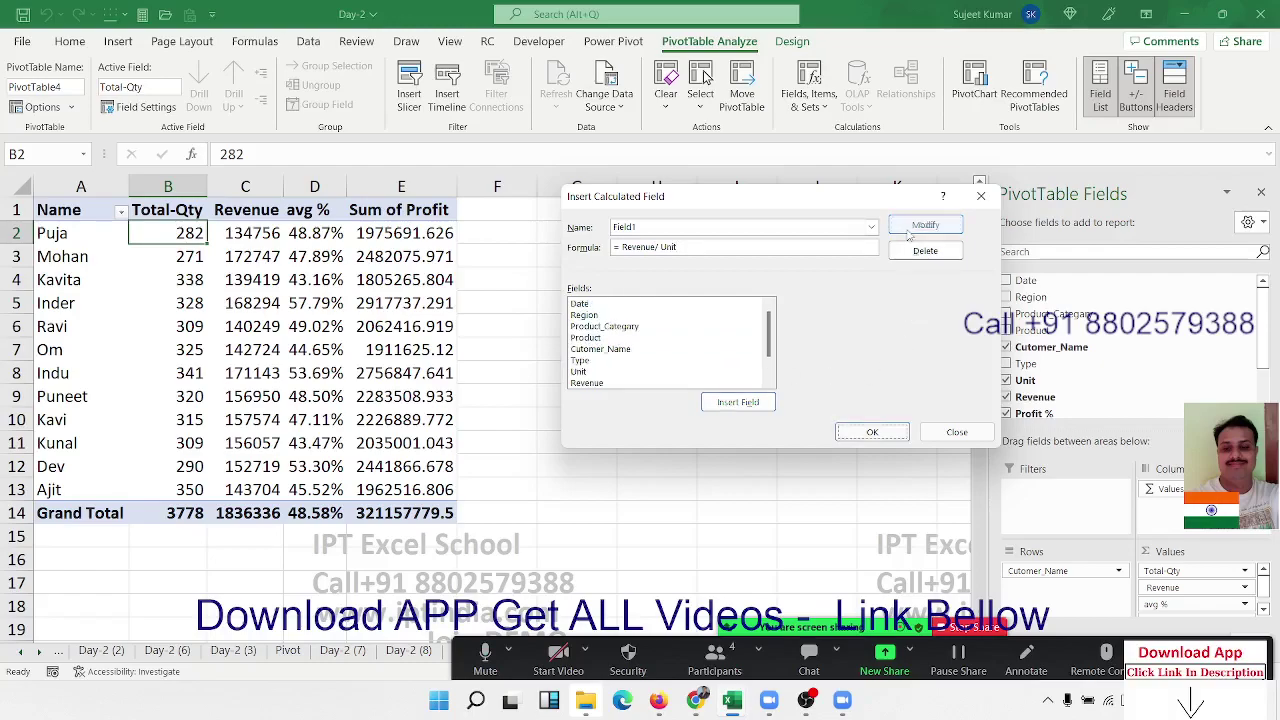
Save the same Revenue/Unit formula as amt_P_Q and apply both fields to the pivot.
{"action": "double_click", "coordinate": [668, 227]}
{"action": "type", "text": "amt P Q"}
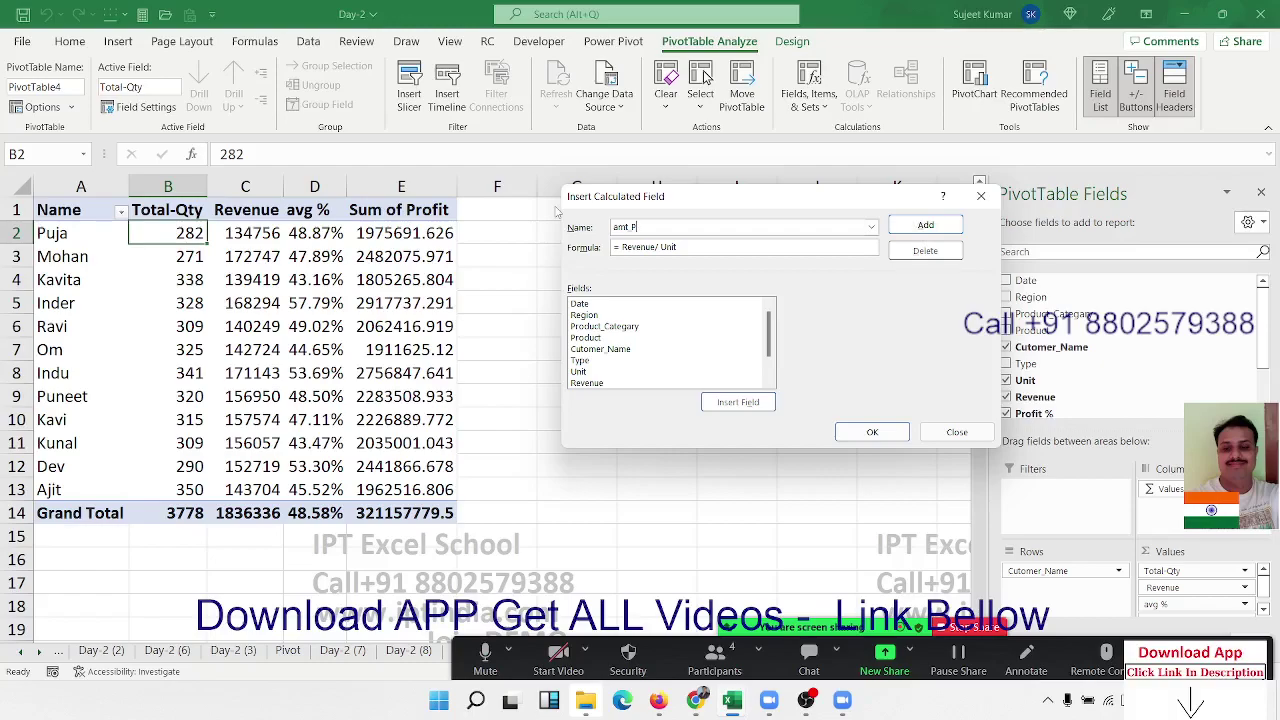
{"action": "left_click", "coordinate": [915, 225]}
{"action": "left_click", "coordinate": [872, 432]}
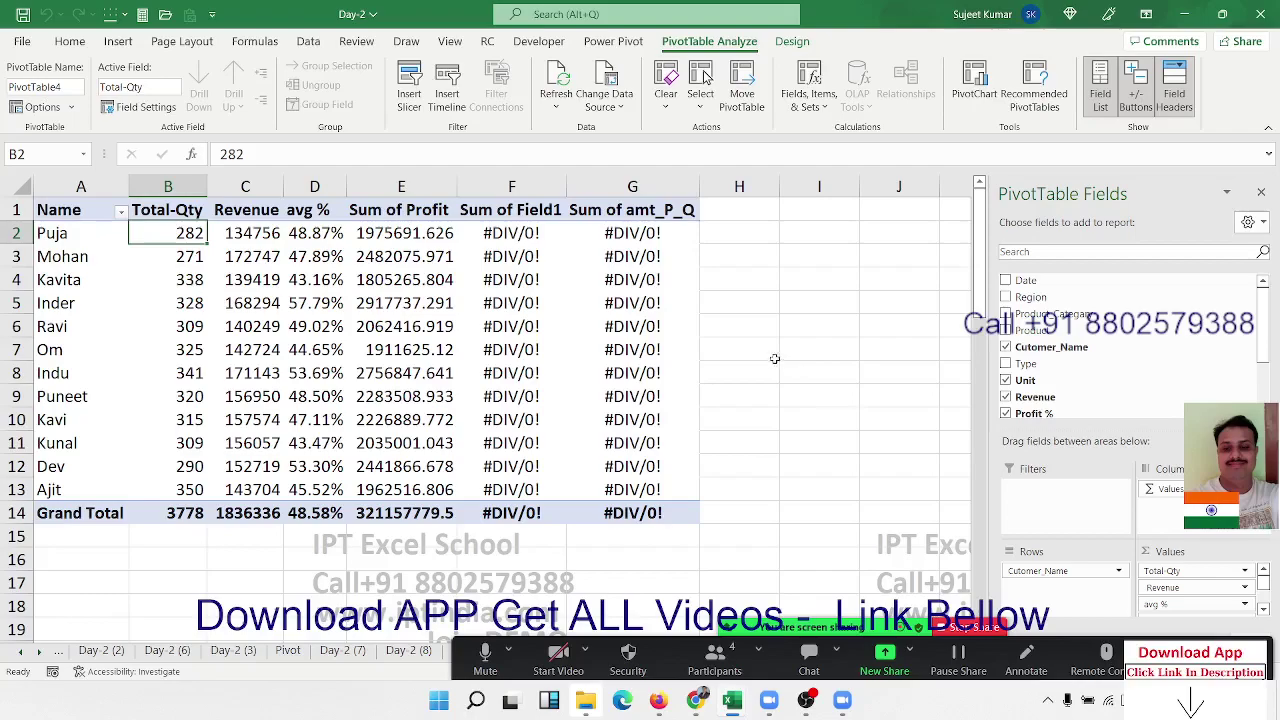
{"action": "left_click", "coordinate": [555, 211]}
Reopen Calculated Field and delete the Field1 calculated field.
{"action": "left_click", "coordinate": [800, 108]}
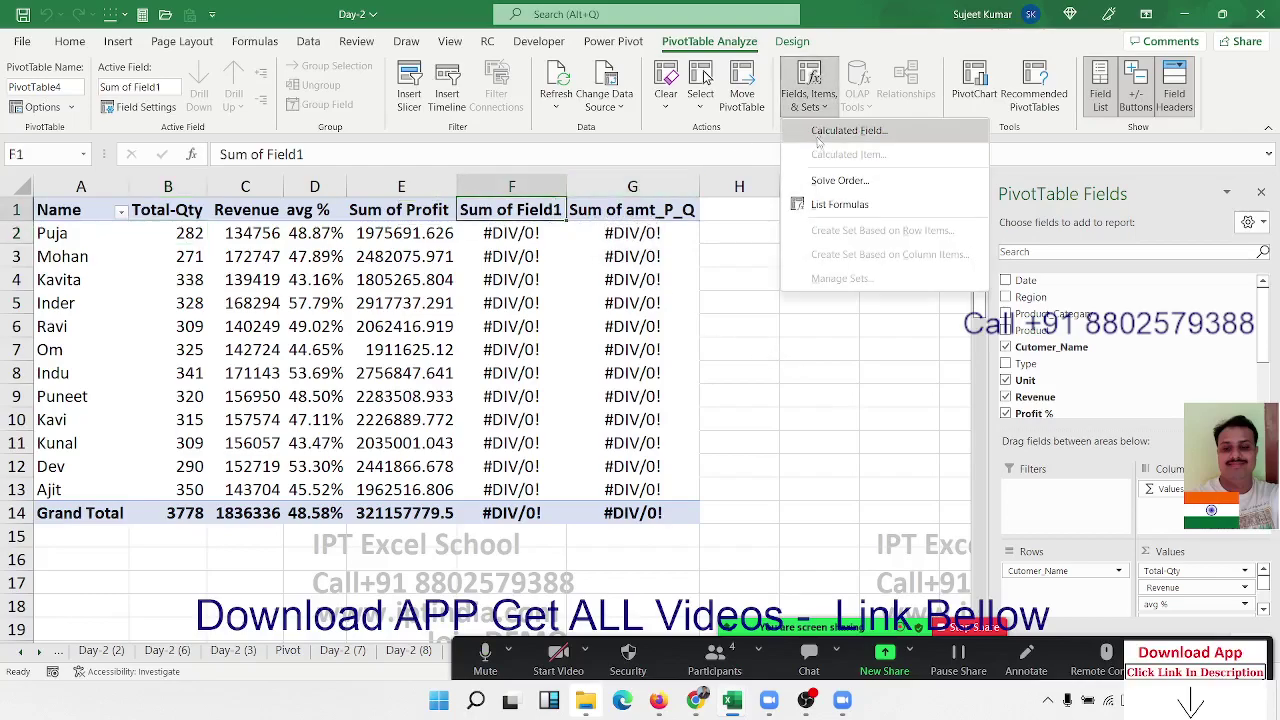
{"action": "left_click", "coordinate": [837, 140]}
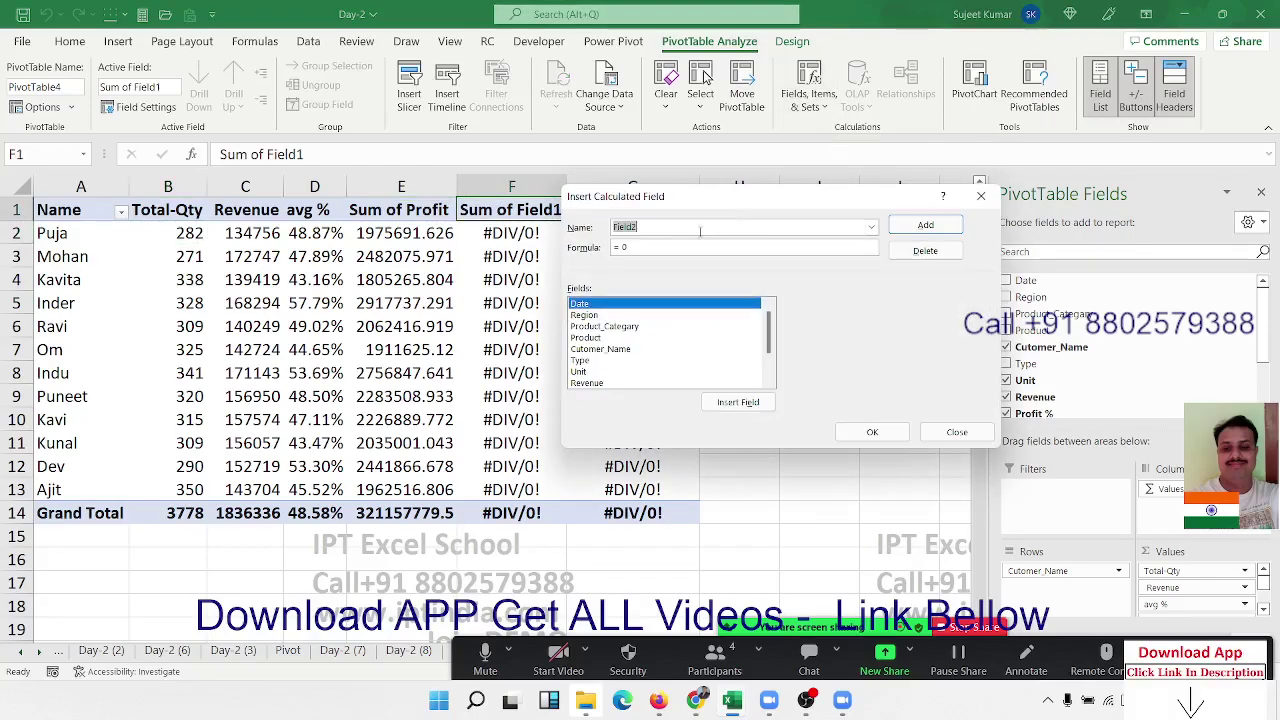
{"action": "left_click", "coordinate": [843, 246]}
{"action": "scroll", "coordinate": [737, 317], "scroll_direction": "down", "scroll_amount": 2}
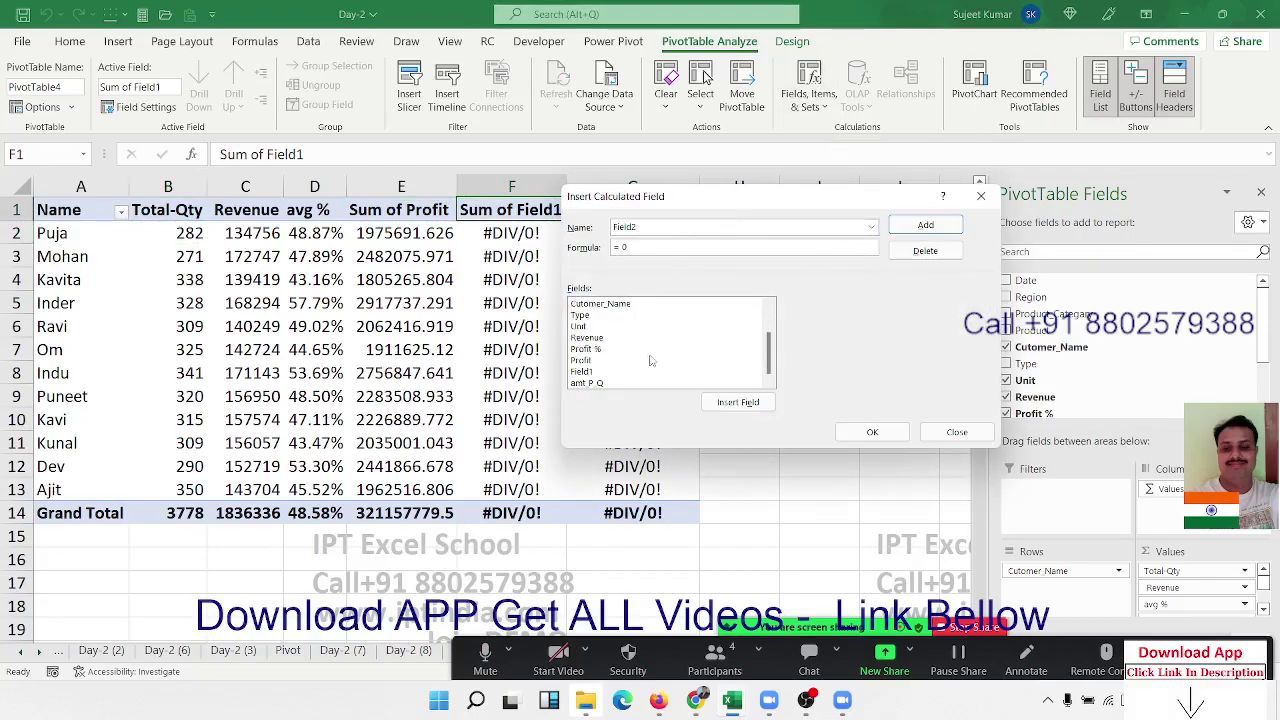
{"action": "left_click", "coordinate": [591, 373]}
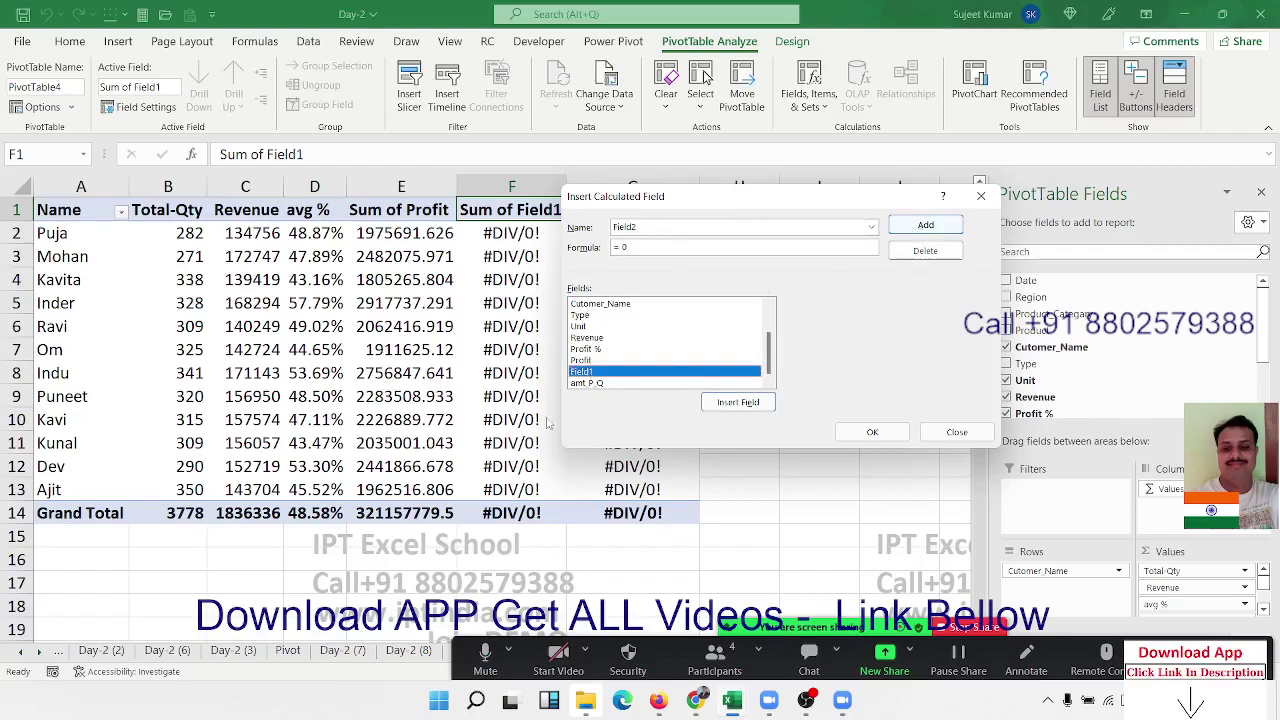
{"action": "double_click", "coordinate": [599, 374]}
{"action": "key", "text": "BackSpace"}
{"action": "key", "text": "shift+Tab"}
{"action": "left_click", "coordinate": [871, 227]}
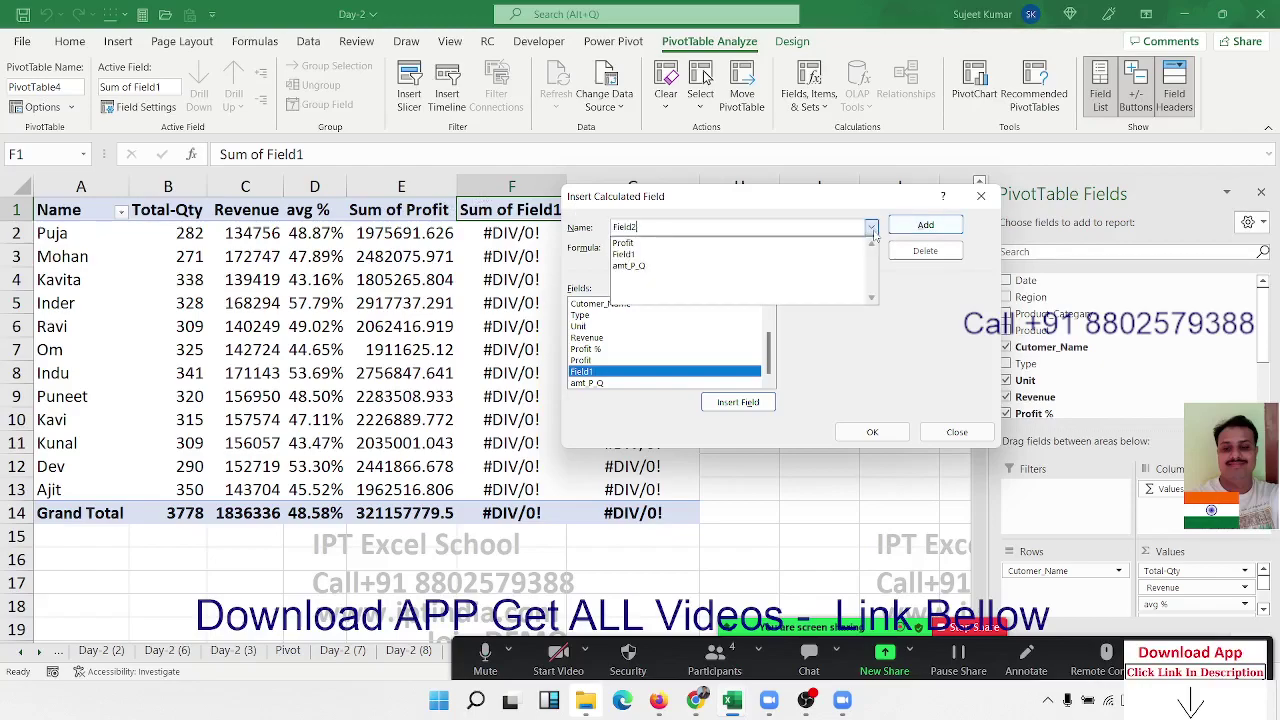
{"action": "left_click", "coordinate": [849, 259]}
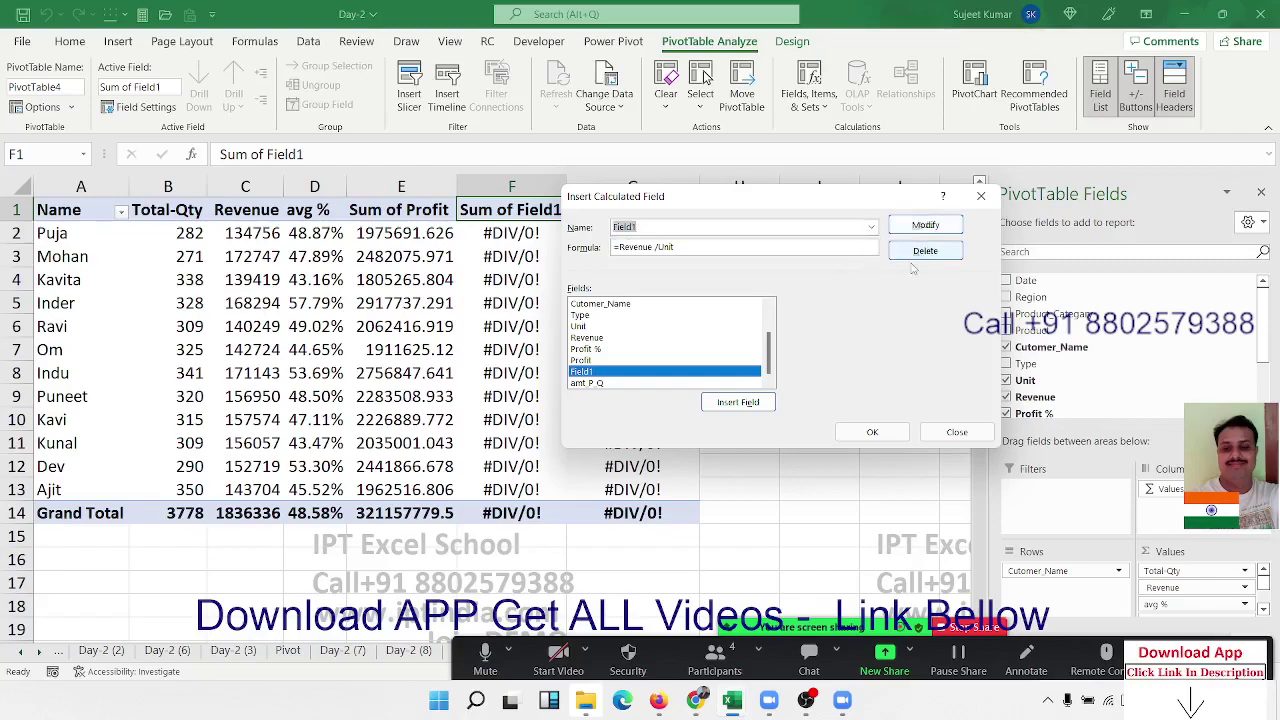
{"action": "left_click", "coordinate": [921, 251]}
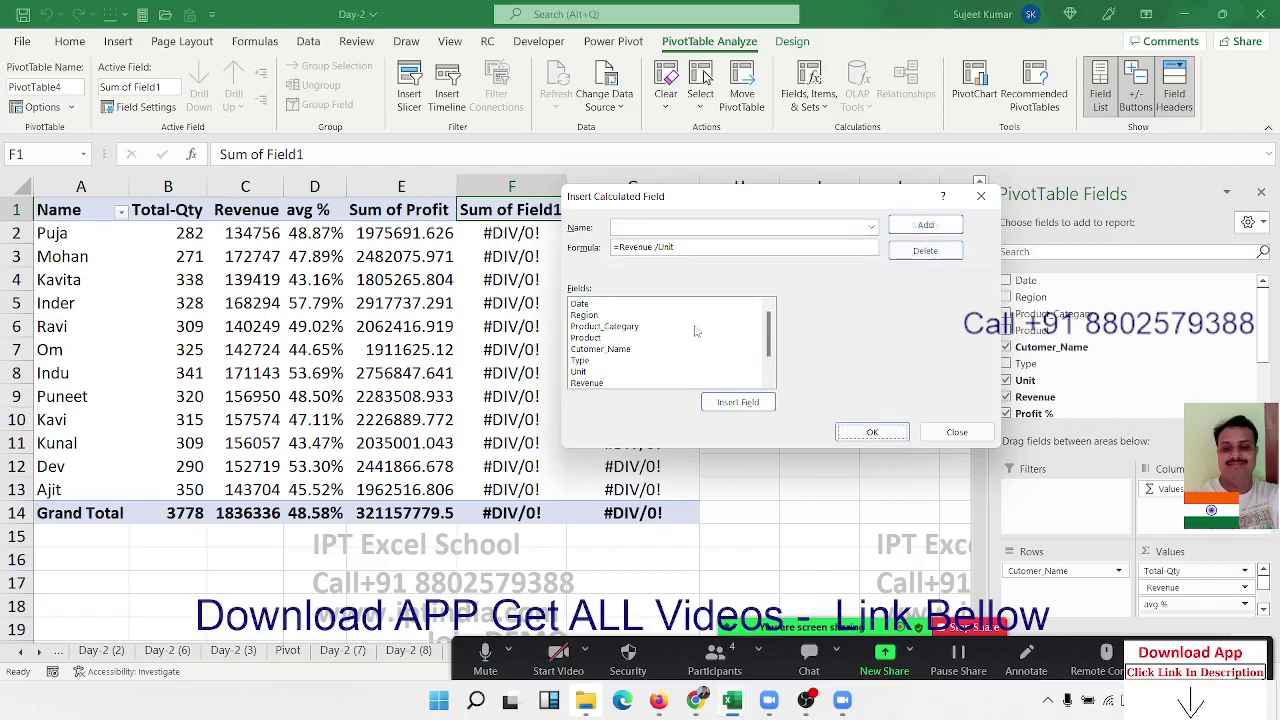
Load amt_P_Q's =Revenue/Unit definition from the Name list.
{"action": "left_click", "coordinate": [602, 383]}
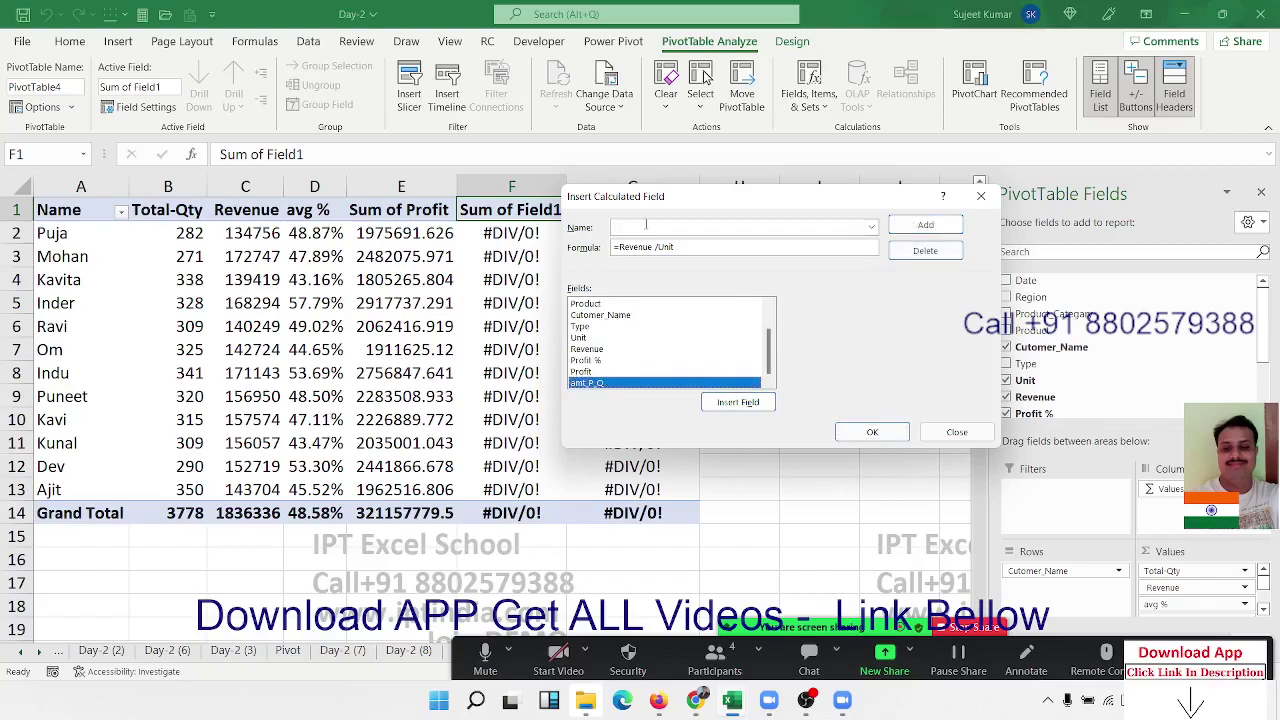
{"action": "left_click", "coordinate": [642, 226]}
{"action": "left_click", "coordinate": [871, 227]}
{"action": "left_click", "coordinate": [822, 256]}
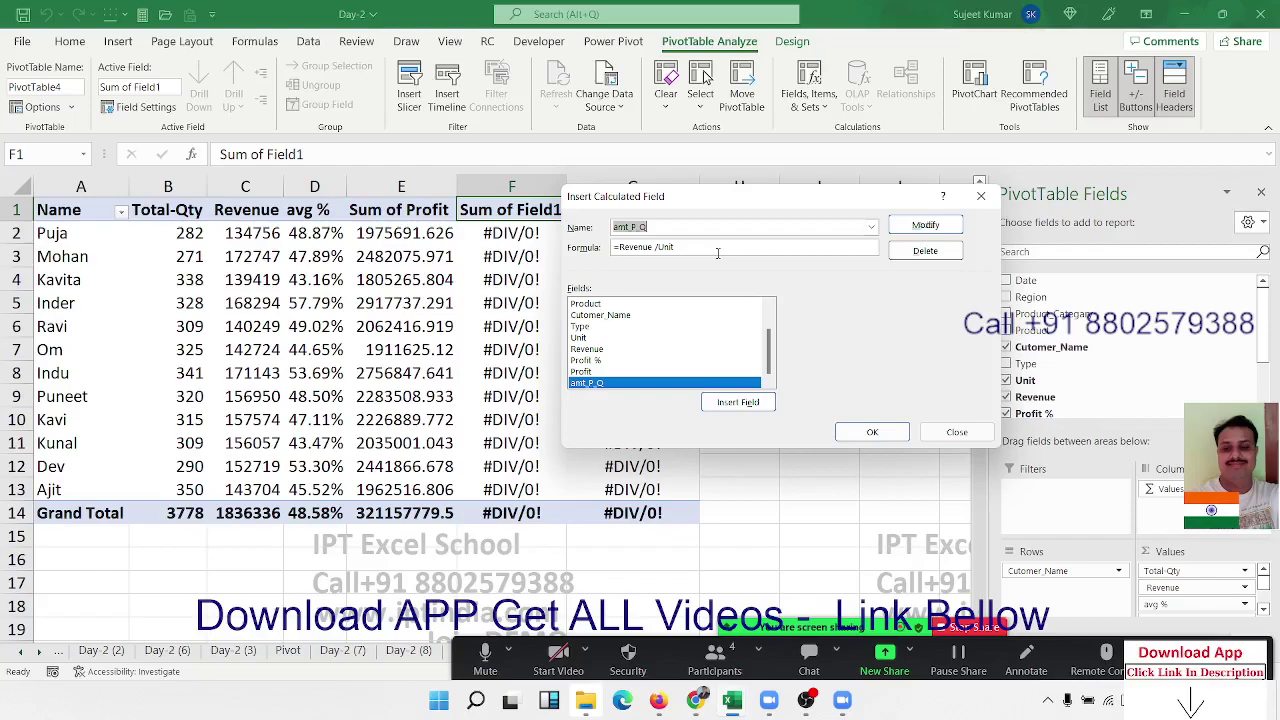
Redefine the amt_P_Q calculated field as =Revenue/Unit and select its first results.
{"action": "left_click", "coordinate": [717, 253]}
{"action": "double_click", "coordinate": [593, 338]}
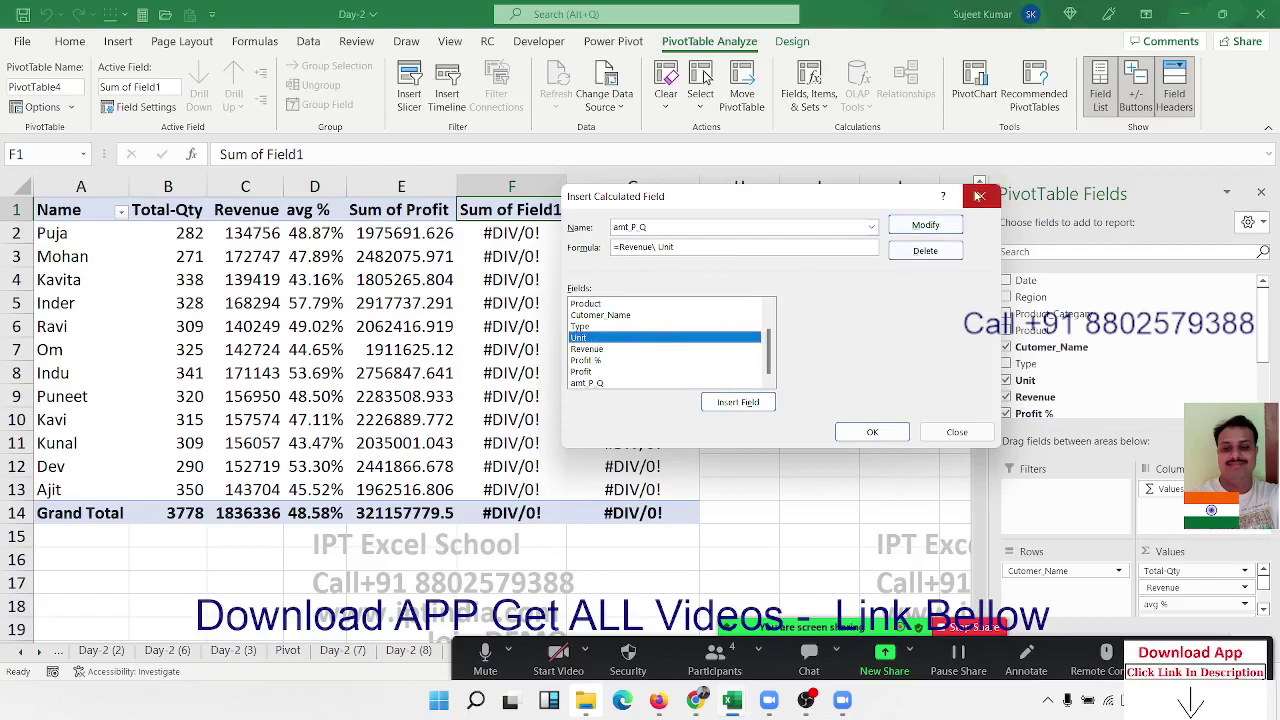
{"action": "left_click", "coordinate": [930, 225]}
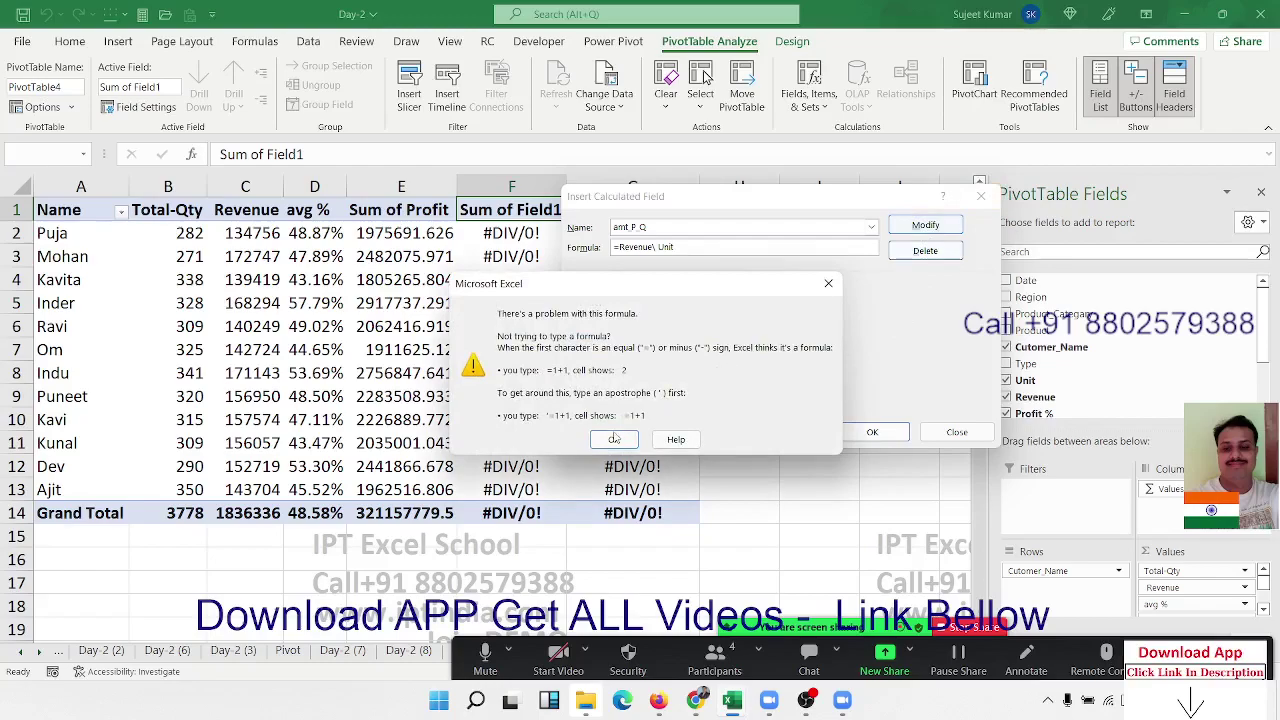
{"action": "left_click", "coordinate": [617, 437]}
{"action": "type", "text": "/"}
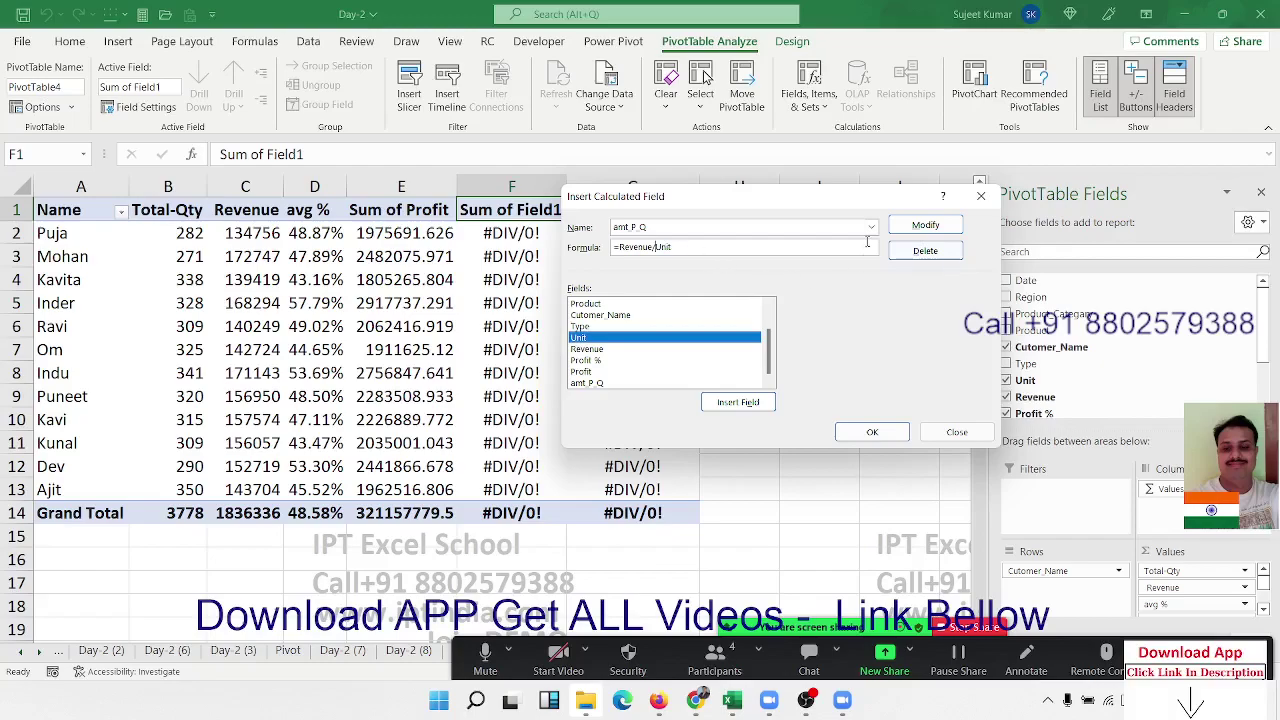
{"action": "left_click", "coordinate": [925, 225]}
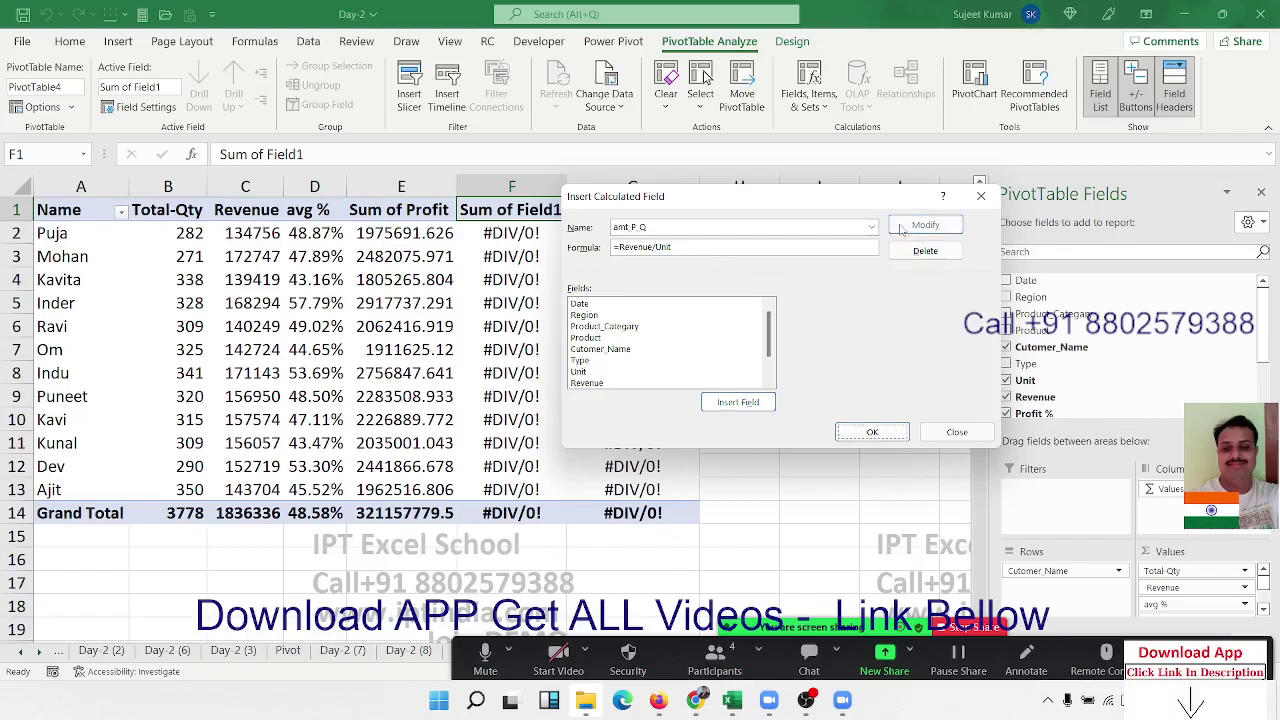
{"action": "left_click", "coordinate": [872, 433]}
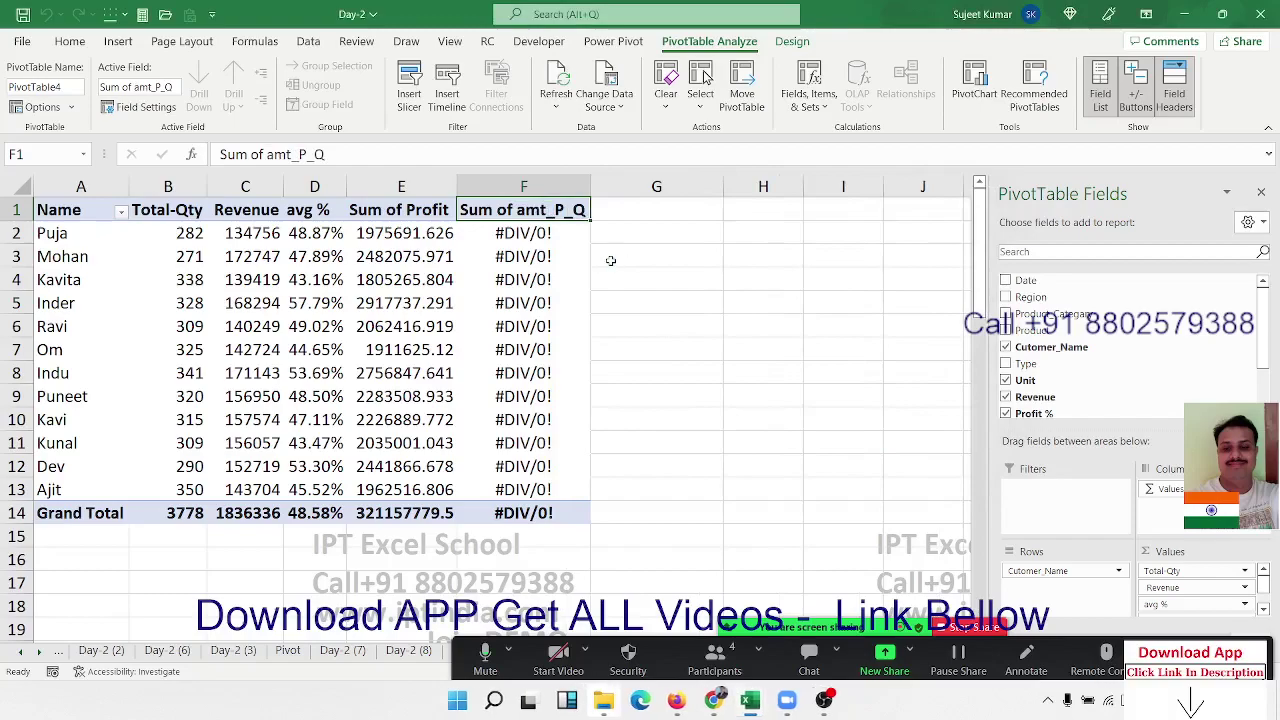
{"action": "left_click_drag", "start_coordinate": [560, 235], "coordinate": [555, 280]}
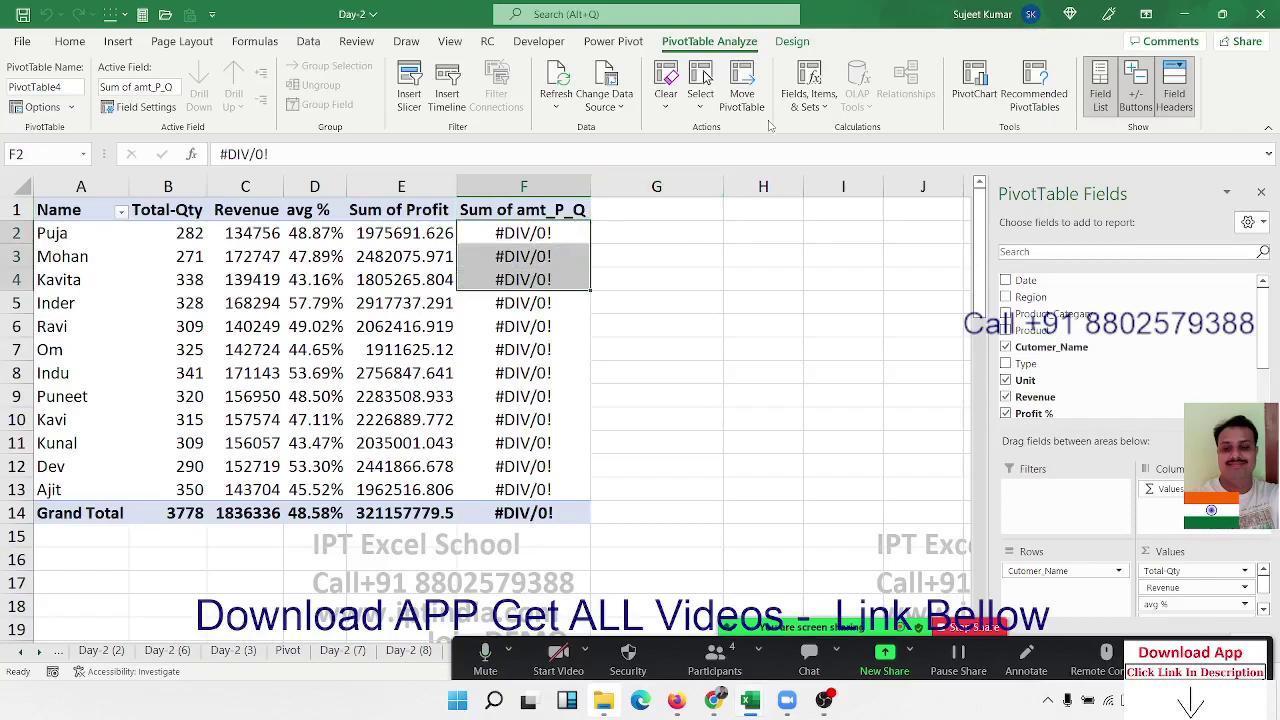
Load amt_P_Q in the Calculated Field dialog and change its formula to =Profit/Unit.
{"action": "left_click", "coordinate": [796, 100]}
{"action": "left_click", "coordinate": [818, 135]}
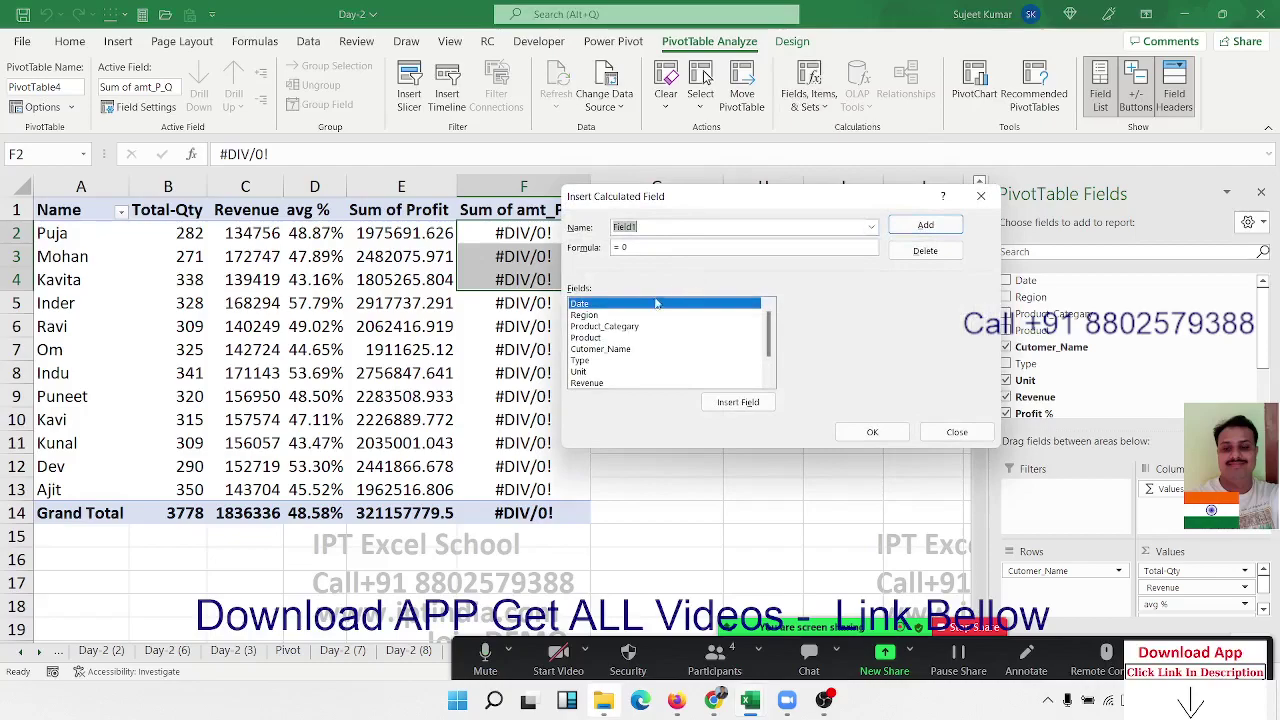
{"action": "scroll", "coordinate": [650, 326], "scroll_direction": "down", "scroll_amount": 1}
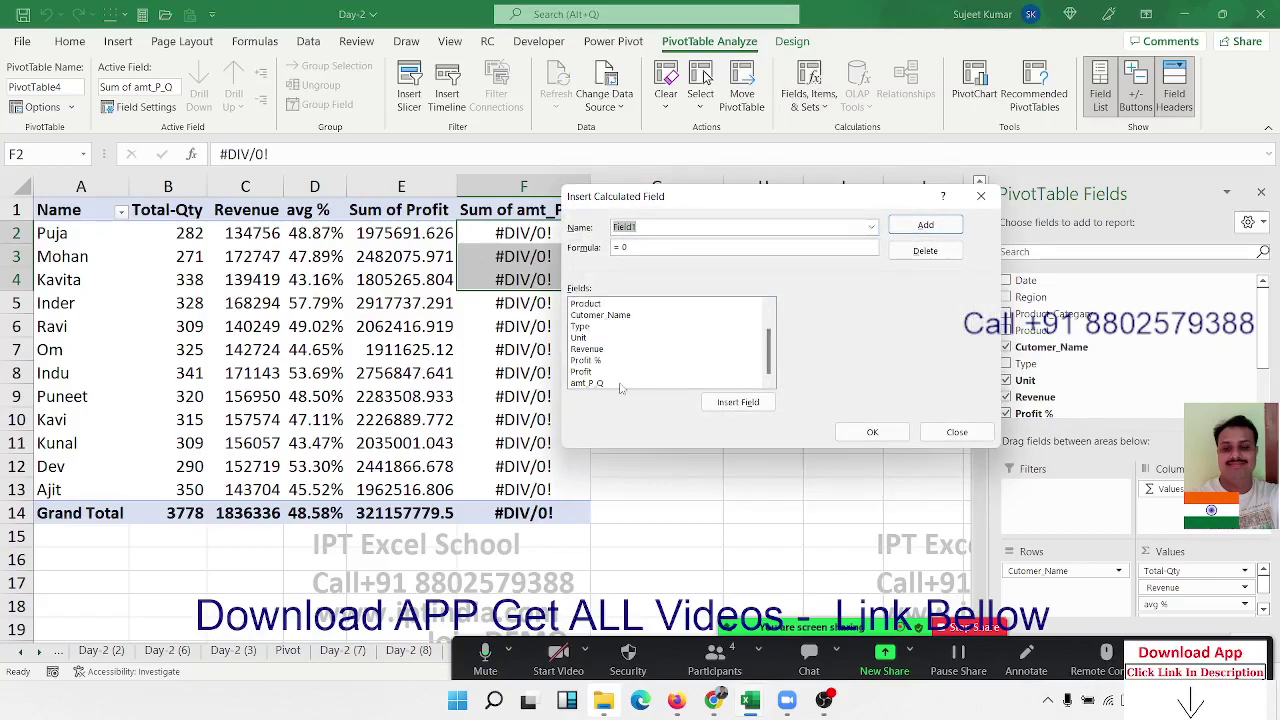
{"action": "left_click", "coordinate": [871, 227]}
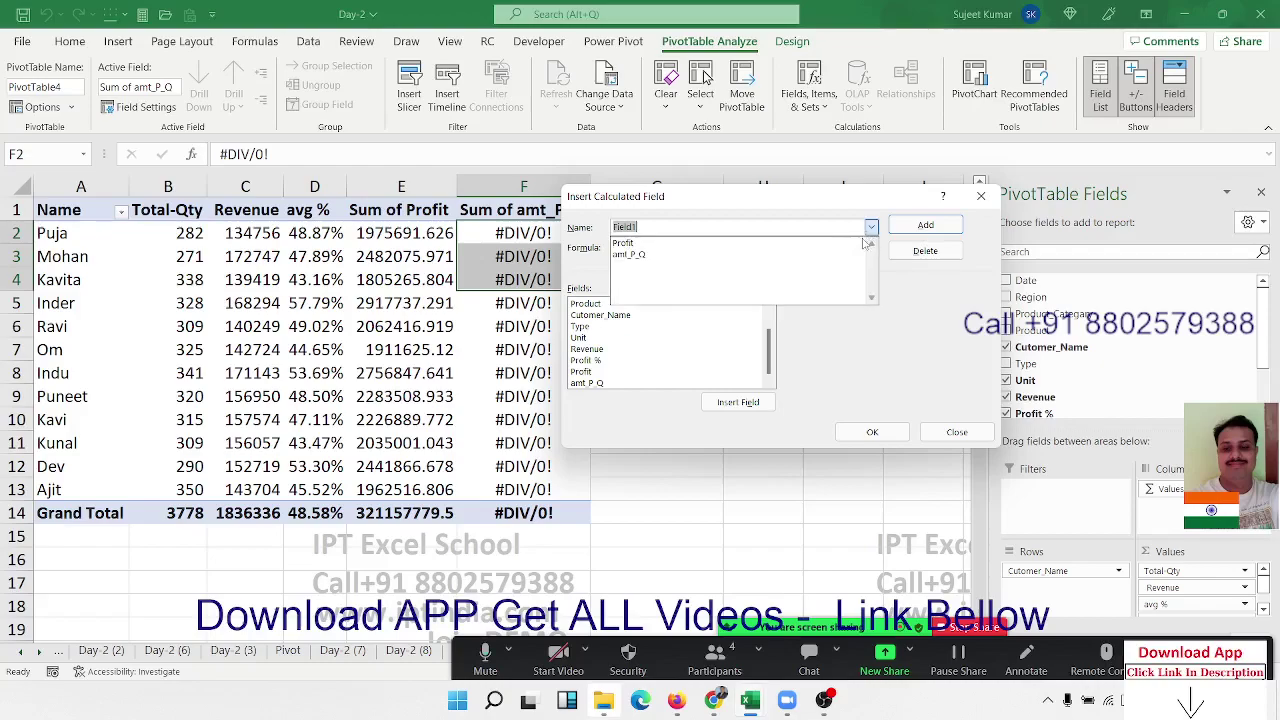
{"action": "left_click", "coordinate": [848, 257]}
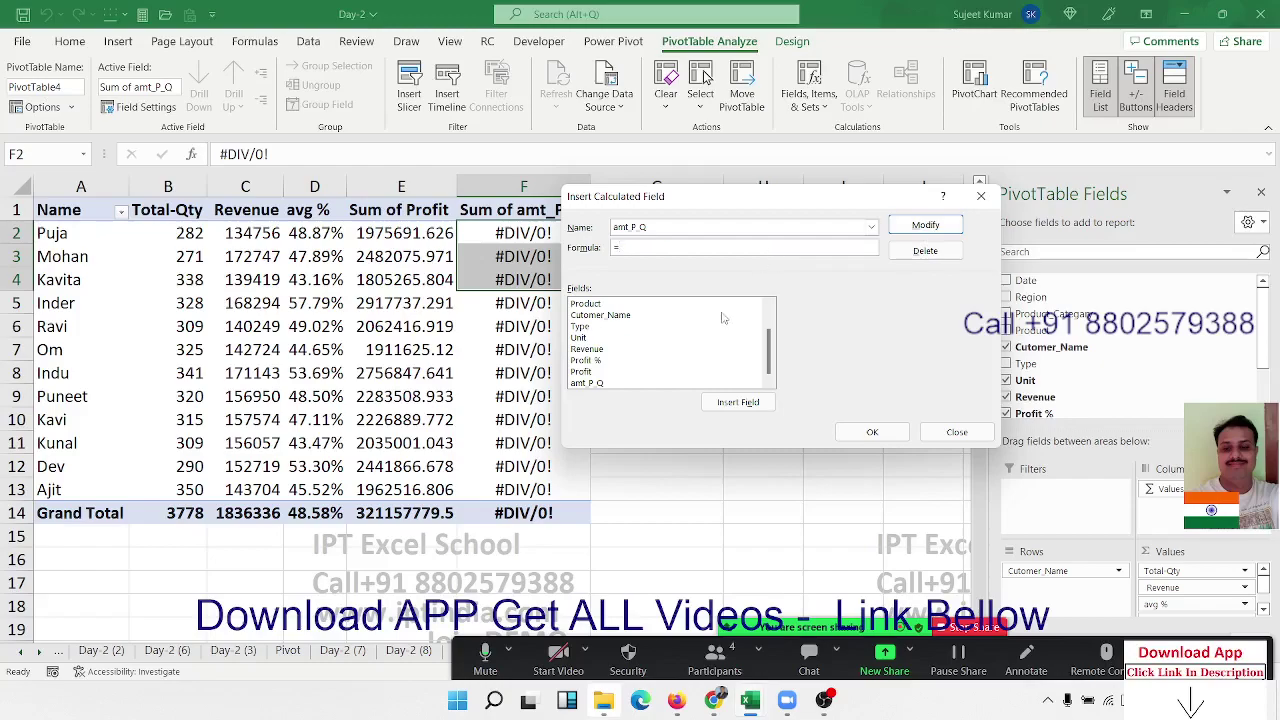
{"action": "left_click", "coordinate": [590, 383]}
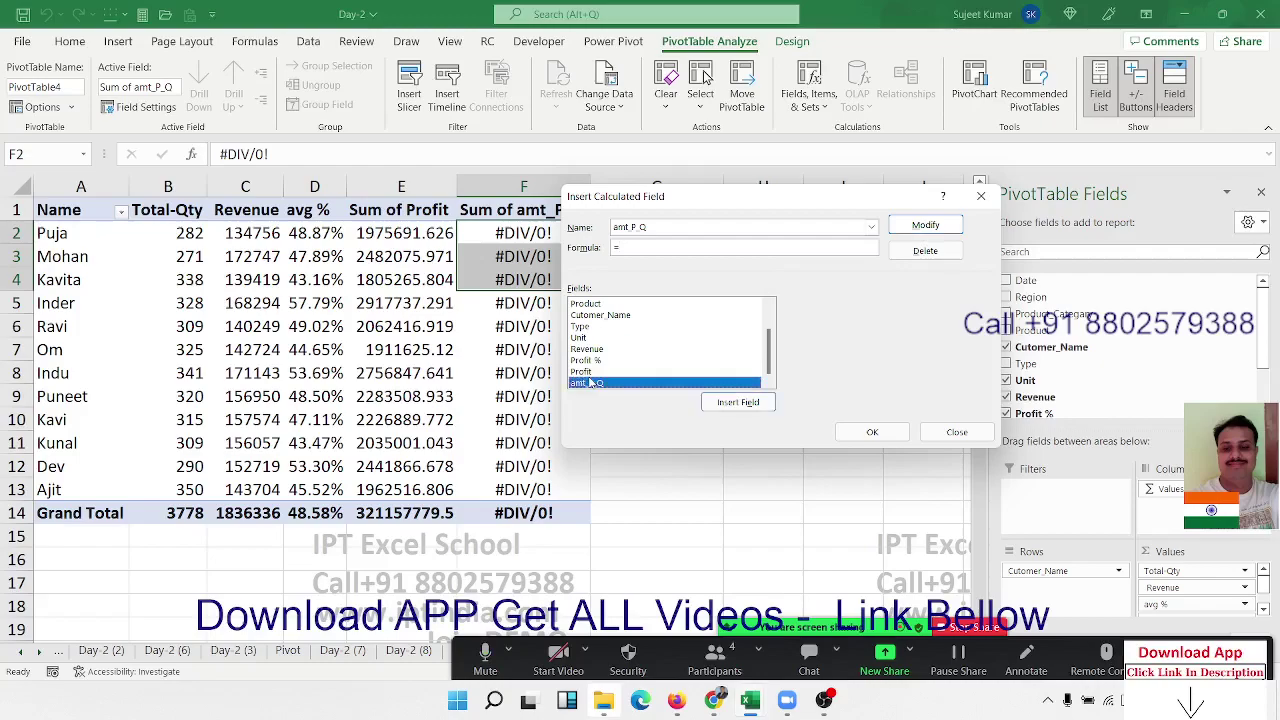
{"action": "key", "text": "Up"}
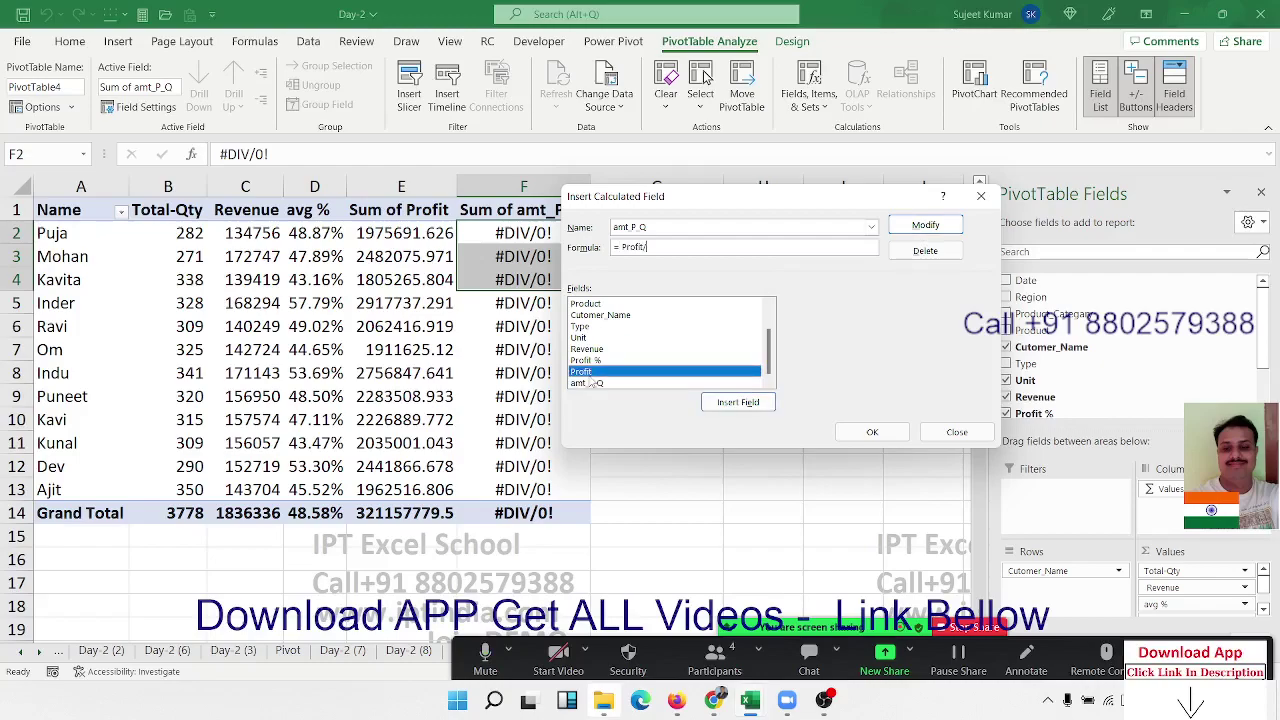
{"action": "double_click", "coordinate": [580, 338]}
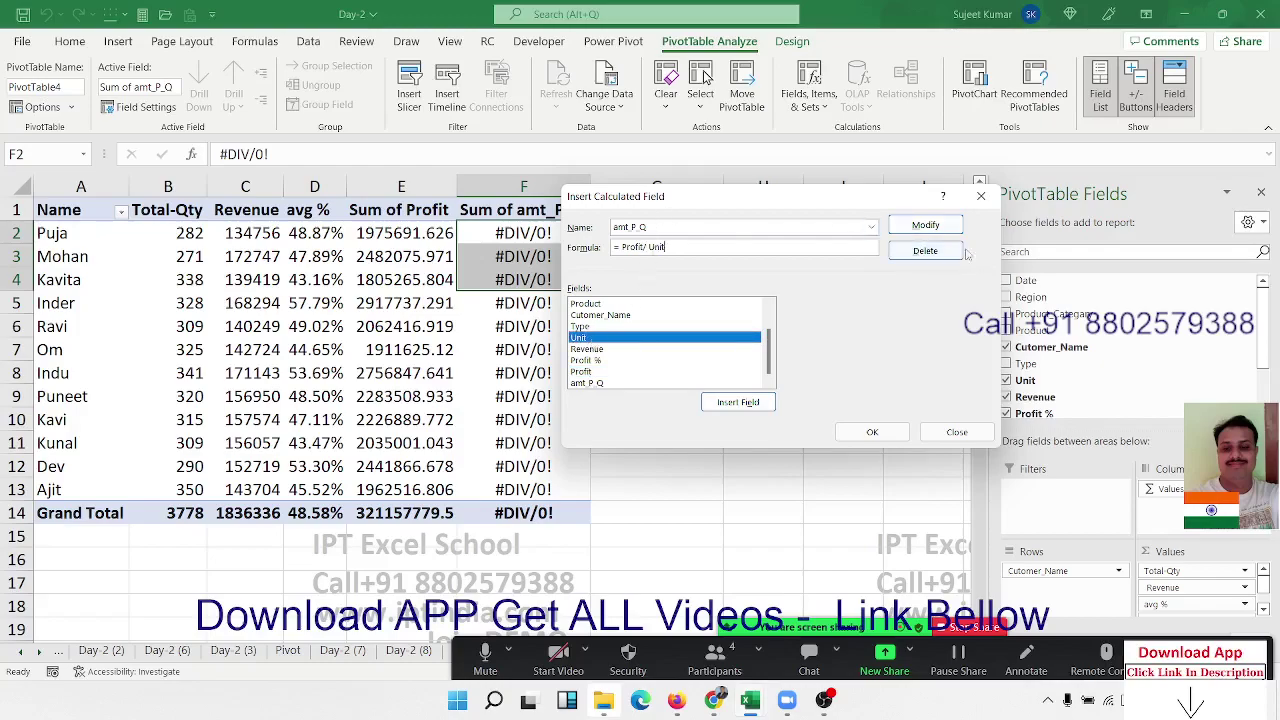
{"action": "left_click", "coordinate": [925, 225]}
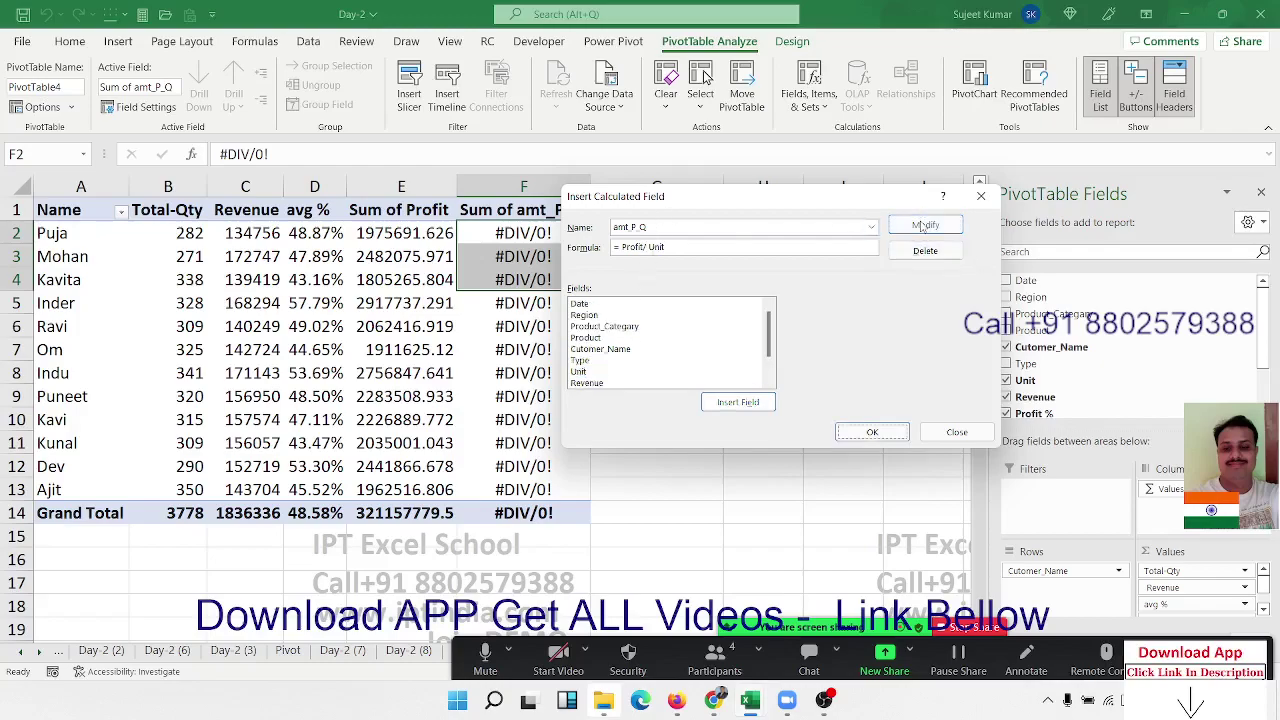
{"action": "left_click", "coordinate": [885, 430]}
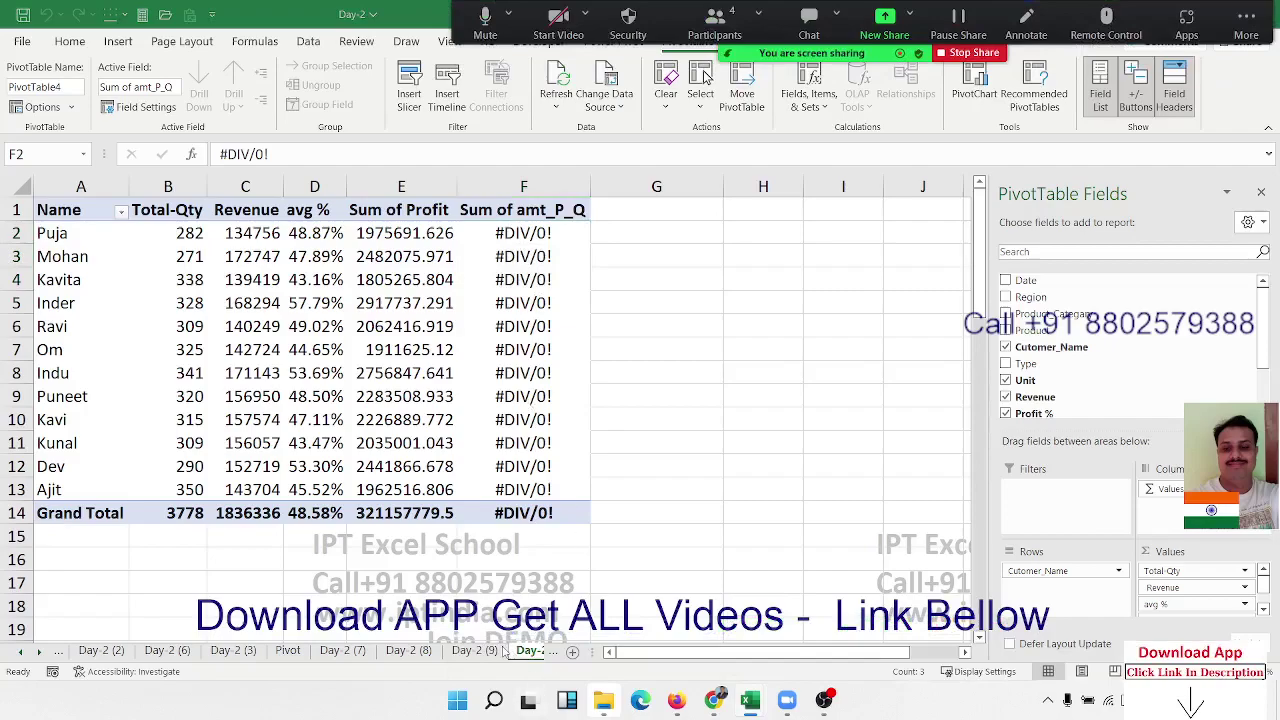
Duplicate the sheet as Day-2 (11) and strip every field from its pivot.
{"action": "left_click", "coordinate": [533, 655]}
{"action": "left_click", "coordinate": [532, 656]}
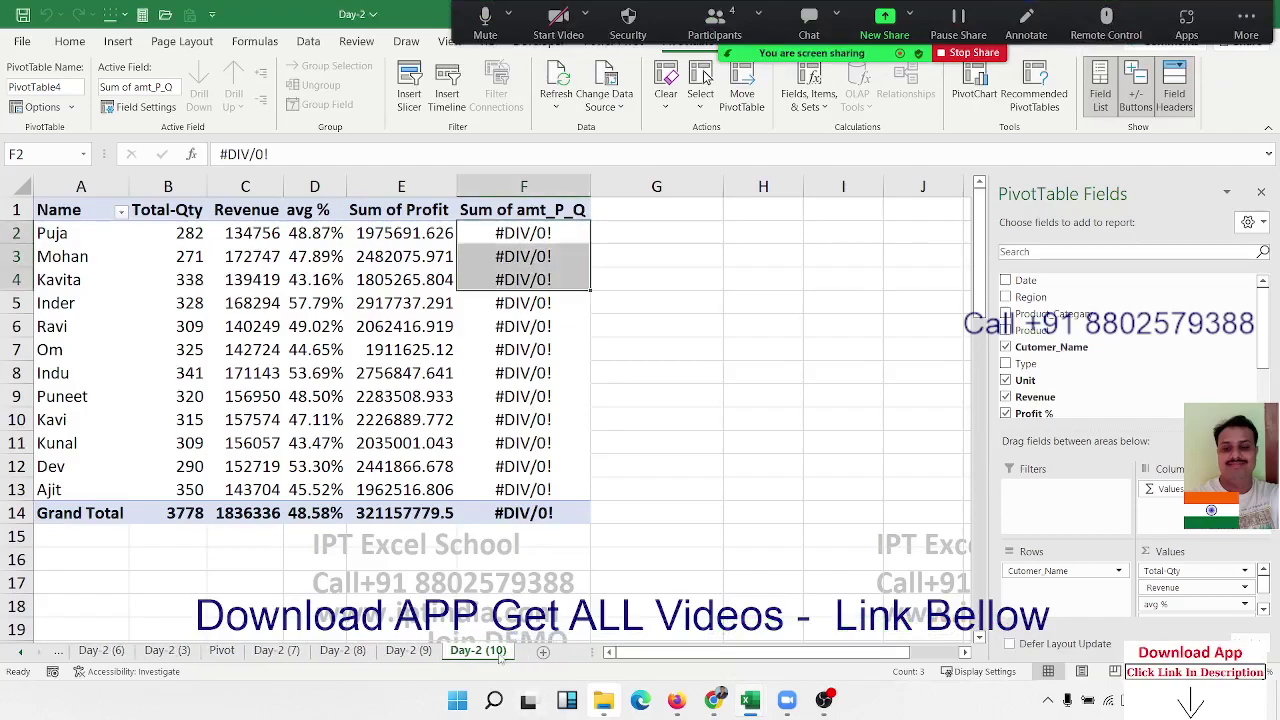
{"action": "left_click_drag", "start_coordinate": [545, 653], "coordinate": [550, 653]}
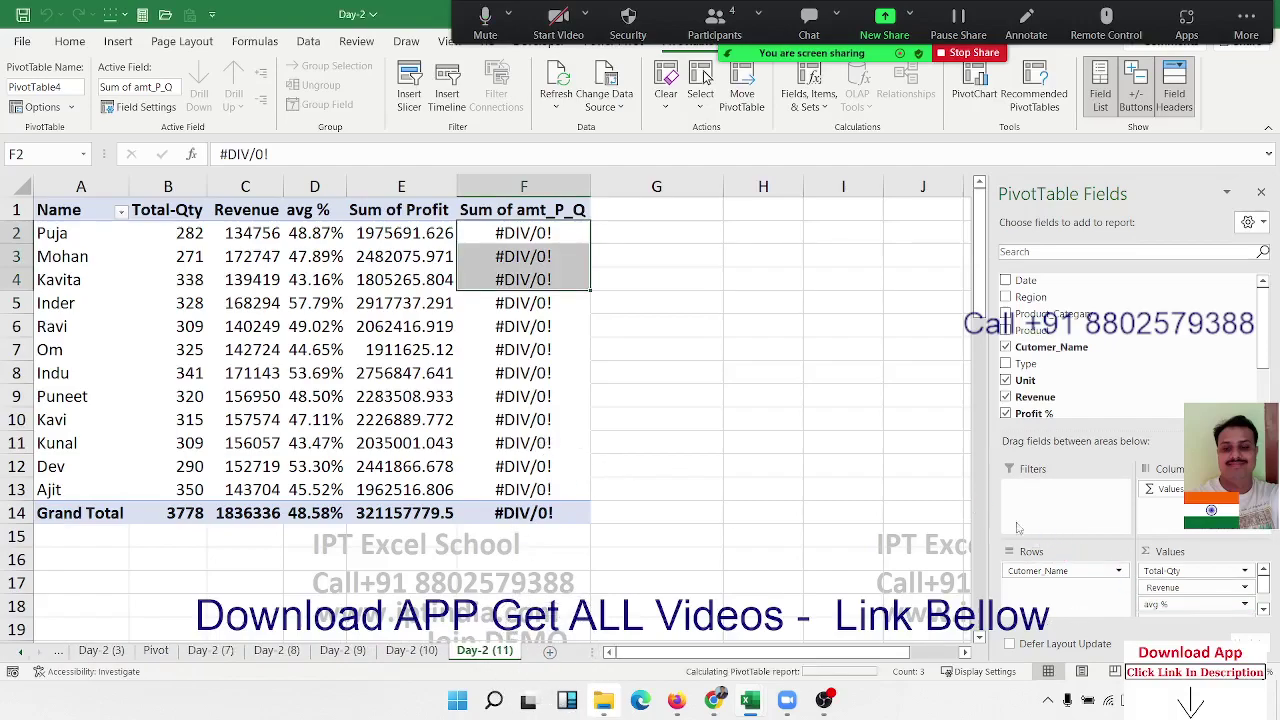
{"action": "mouse_move", "coordinate": [1152, 596]}
{"action": "left_mouse_down"}
{"action": "mouse_move", "coordinate": [940, 520]}
{"action": "mouse_move", "coordinate": [951, 524]}
{"action": "left_mouse_up"}
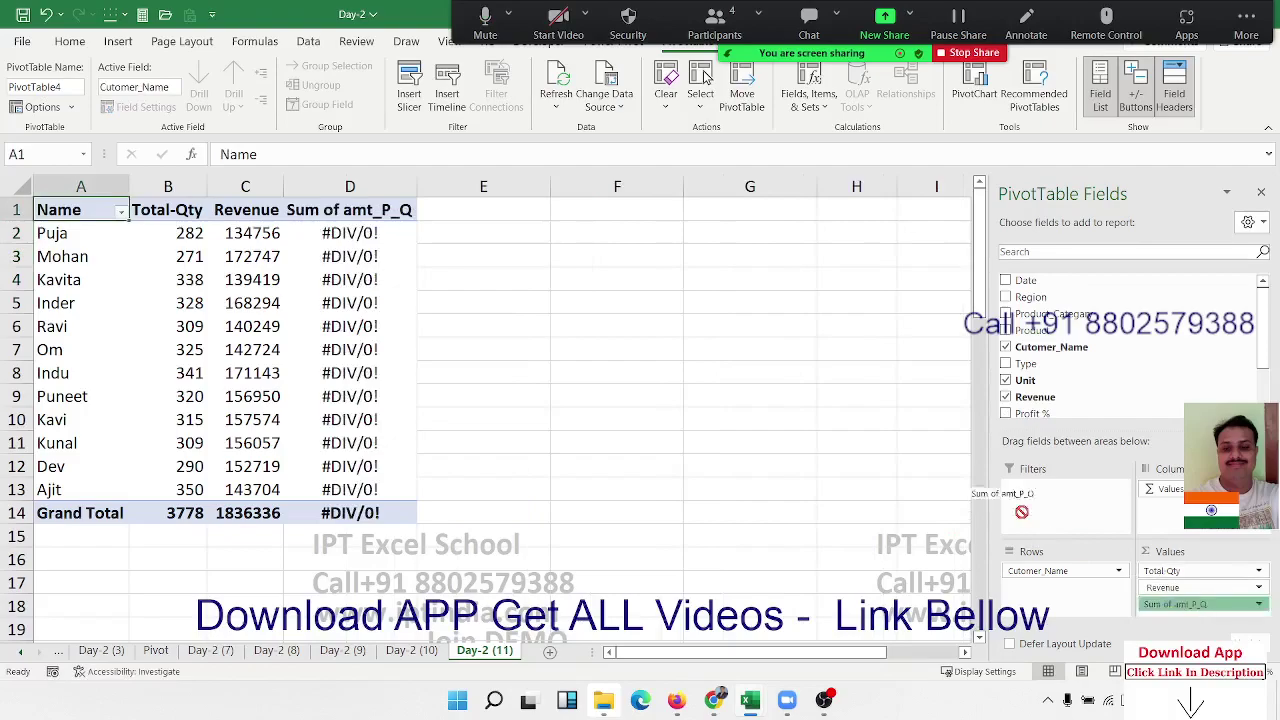
{"action": "left_click_drag", "start_coordinate": [1165, 604], "coordinate": [985, 492]}
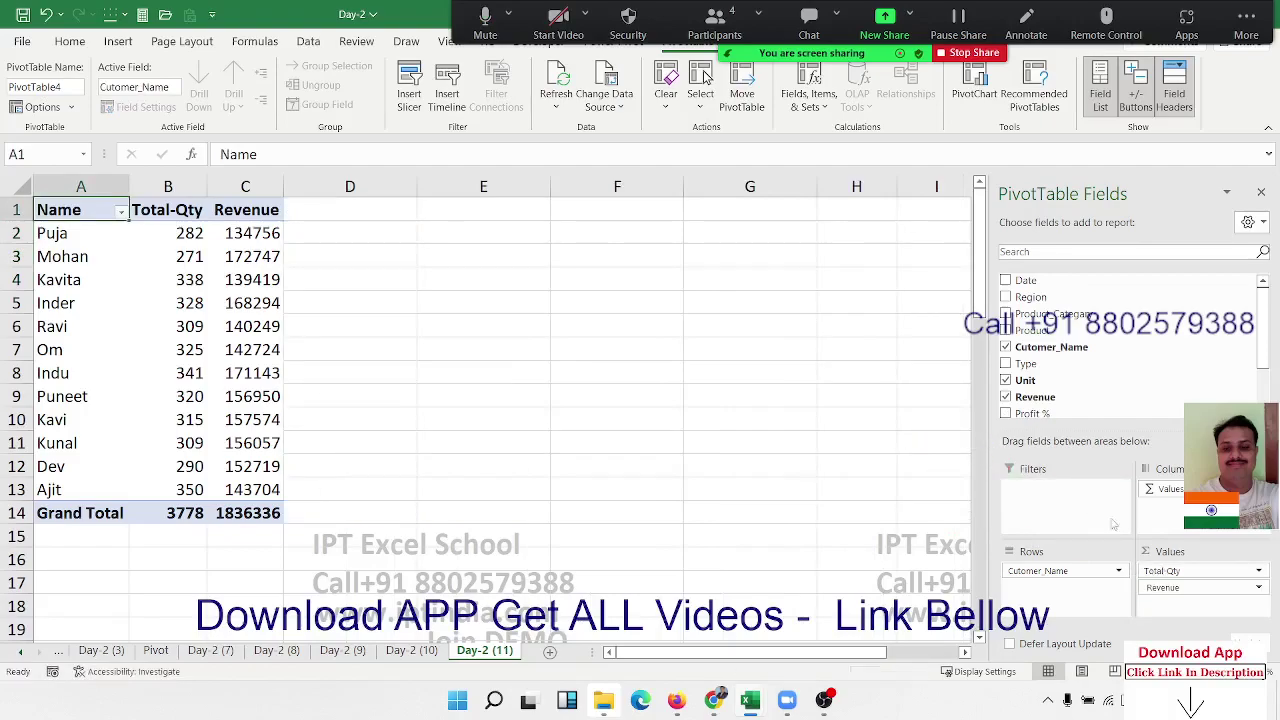
{"action": "mouse_move", "coordinate": [1160, 587]}
{"action": "left_mouse_down"}
{"action": "mouse_move", "coordinate": [985, 449]}
{"action": "mouse_move", "coordinate": [1122, 477]}
{"action": "mouse_move", "coordinate": [1228, 568]}
{"action": "mouse_move", "coordinate": [1150, 360]}
{"action": "left_mouse_up"}
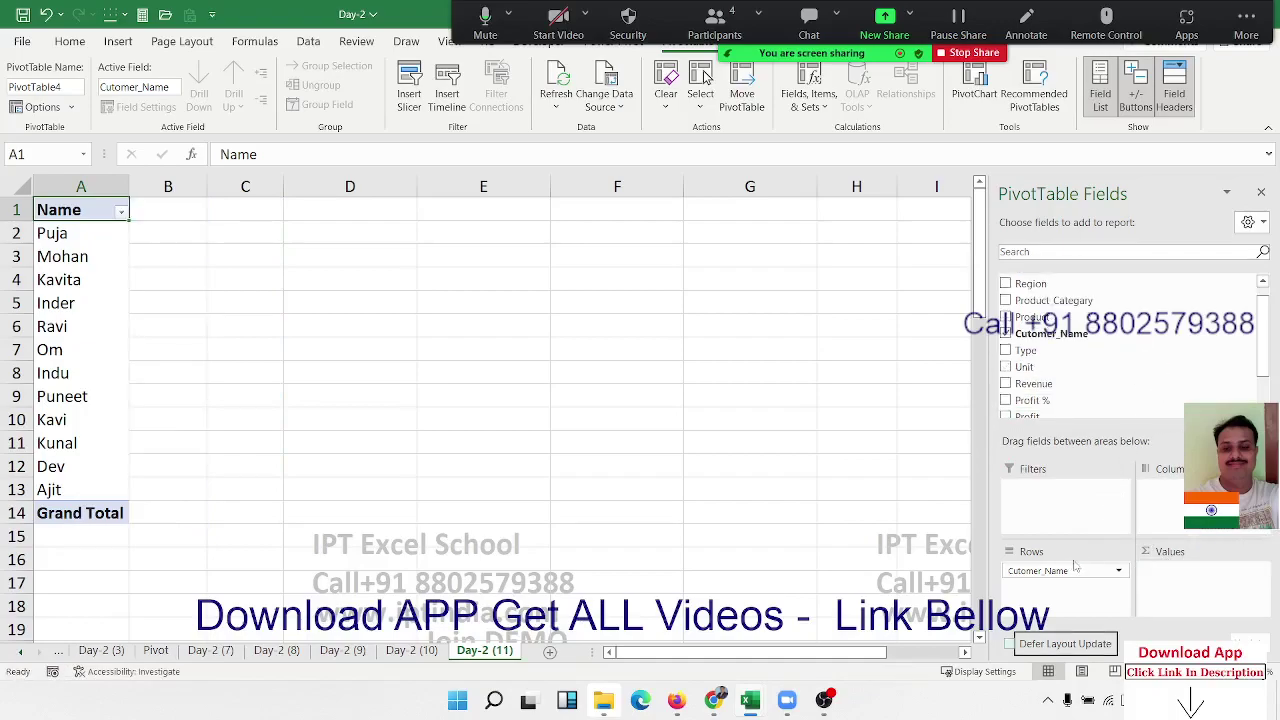
{"action": "left_click_drag", "start_coordinate": [1075, 568], "coordinate": [1120, 340]}
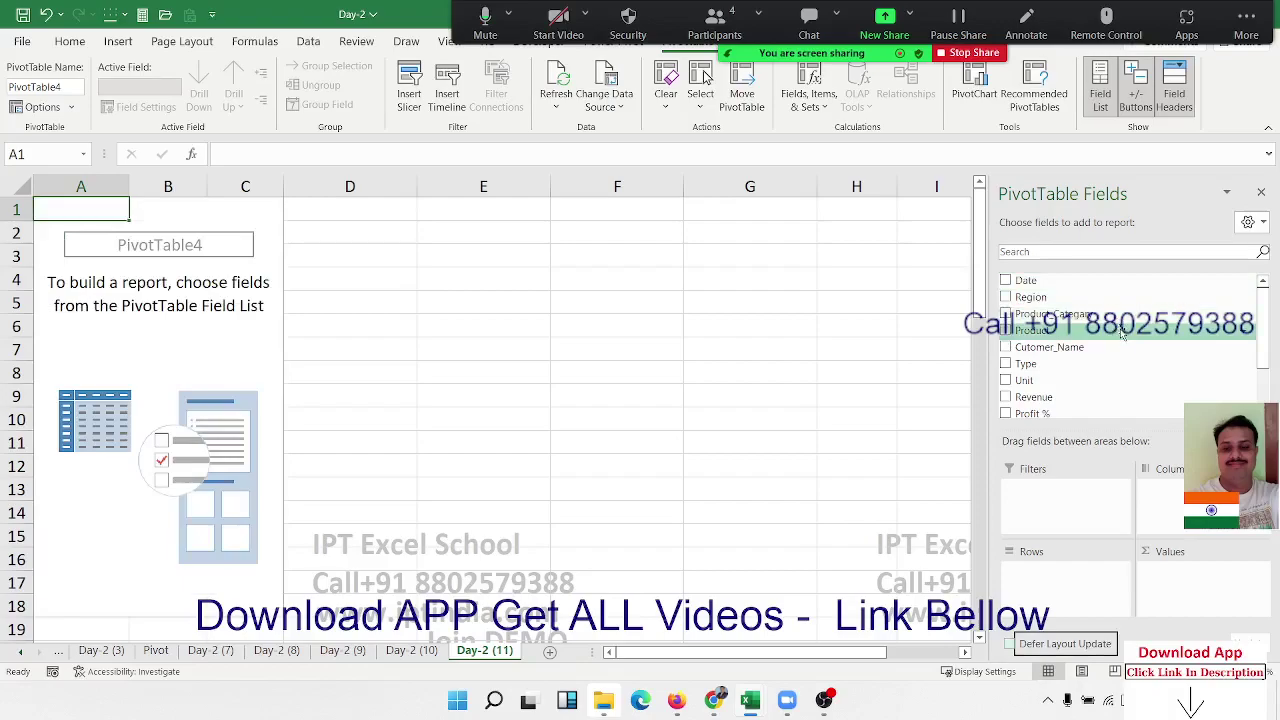
Put Product_Category in the pivot rows and add Revenue to values twice.
{"action": "mouse_move", "coordinate": [1120, 315]}
{"action": "left_mouse_down"}
{"action": "mouse_move", "coordinate": [1107, 570]}
{"action": "mouse_move", "coordinate": [1080, 577]}
{"action": "left_mouse_up"}
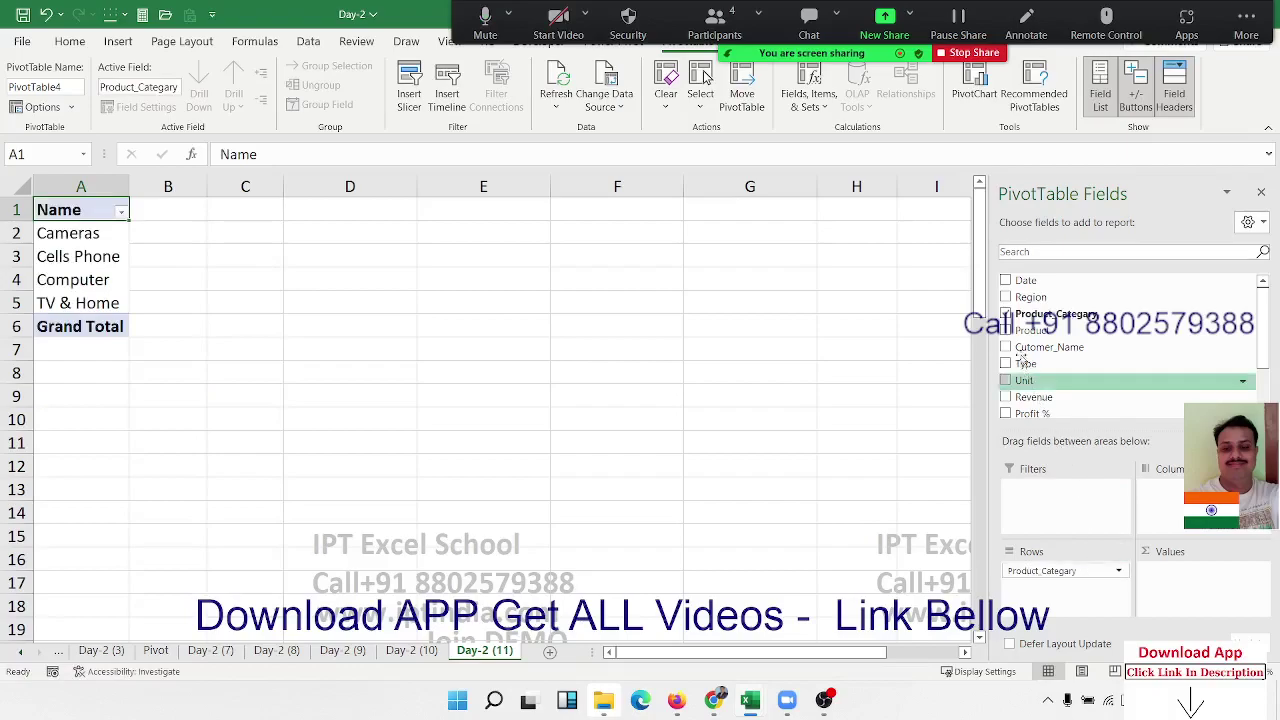
{"action": "left_click_drag", "start_coordinate": [1030, 397], "coordinate": [1176, 596]}
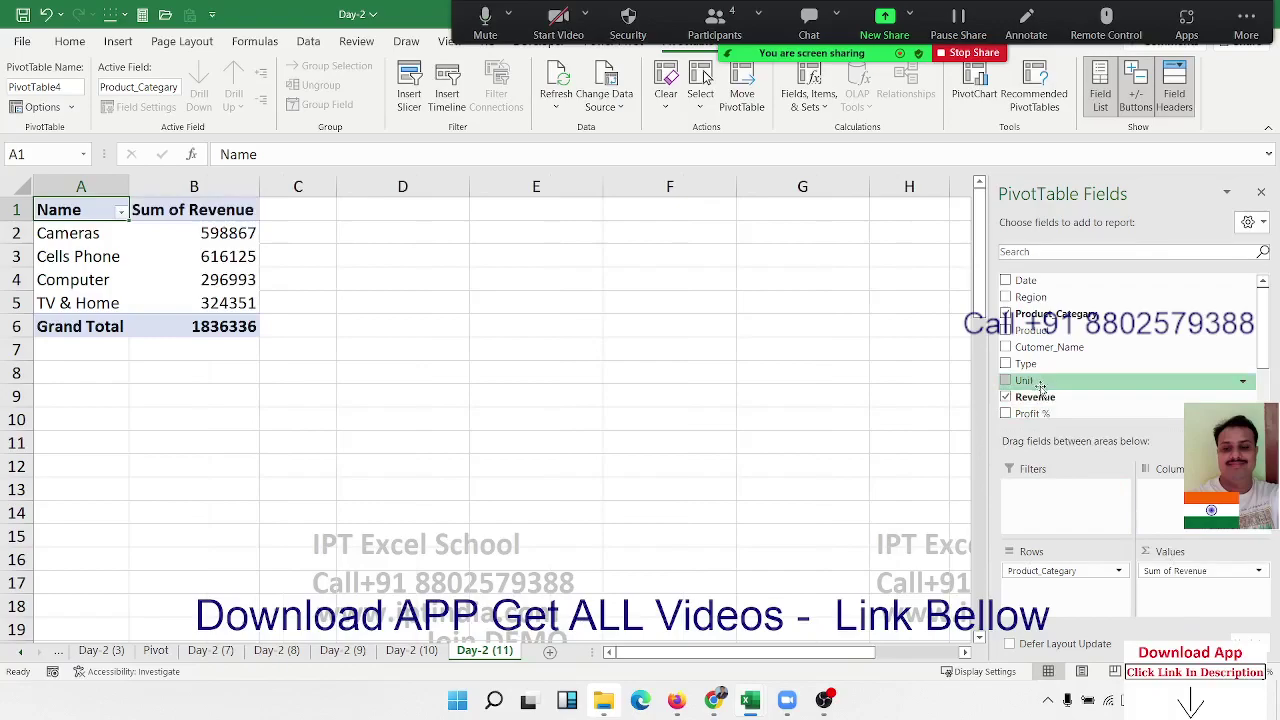
{"action": "mouse_move", "coordinate": [1035, 397]}
{"action": "left_mouse_down"}
{"action": "mouse_move", "coordinate": [1164, 518]}
{"action": "mouse_move", "coordinate": [1180, 578]}
{"action": "left_mouse_up"}
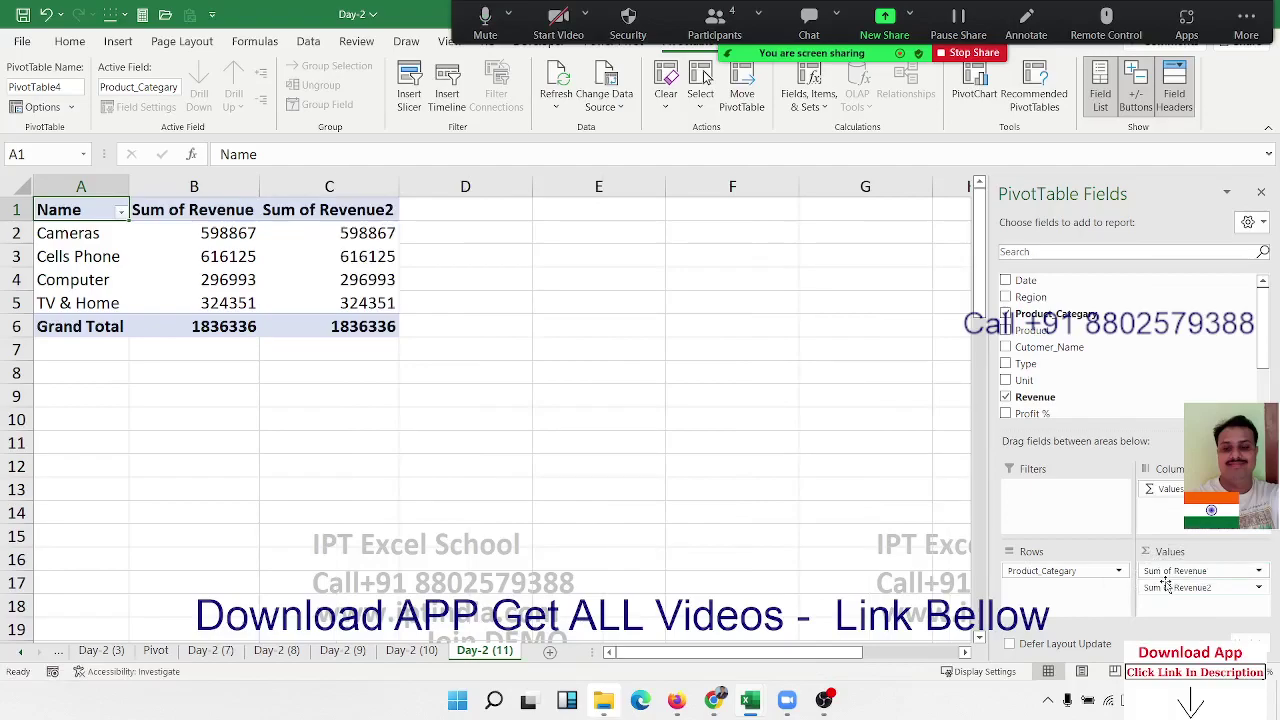
Show Sum of Revenue2 as % of Column Total and hide the field list.
{"action": "left_click", "coordinate": [1258, 588]}
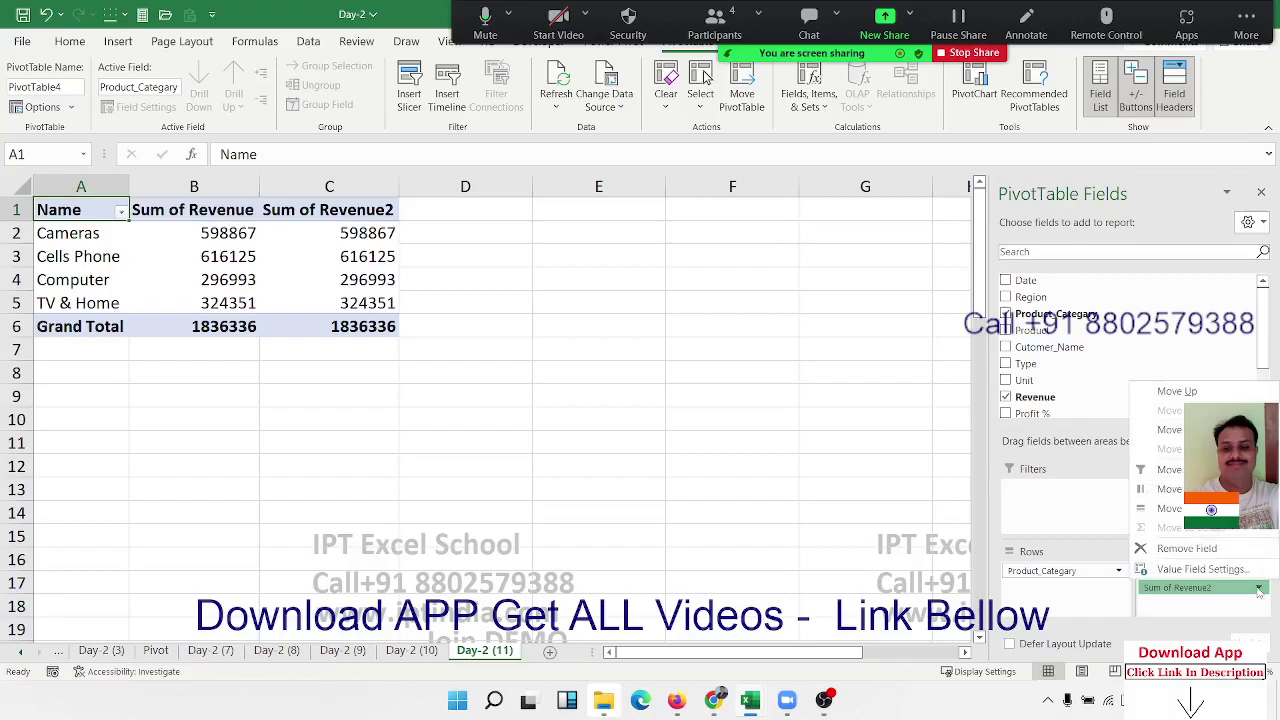
{"action": "left_click", "coordinate": [1258, 588]}
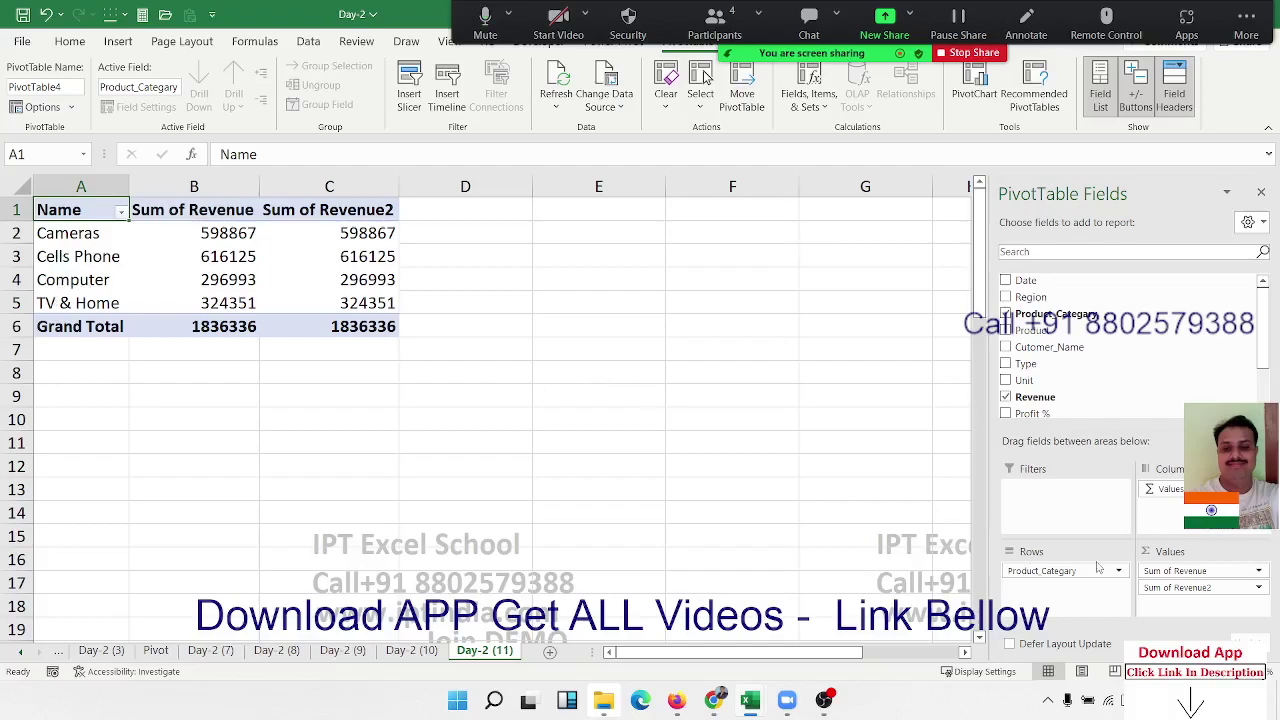
{"action": "left_click", "coordinate": [1178, 588]}
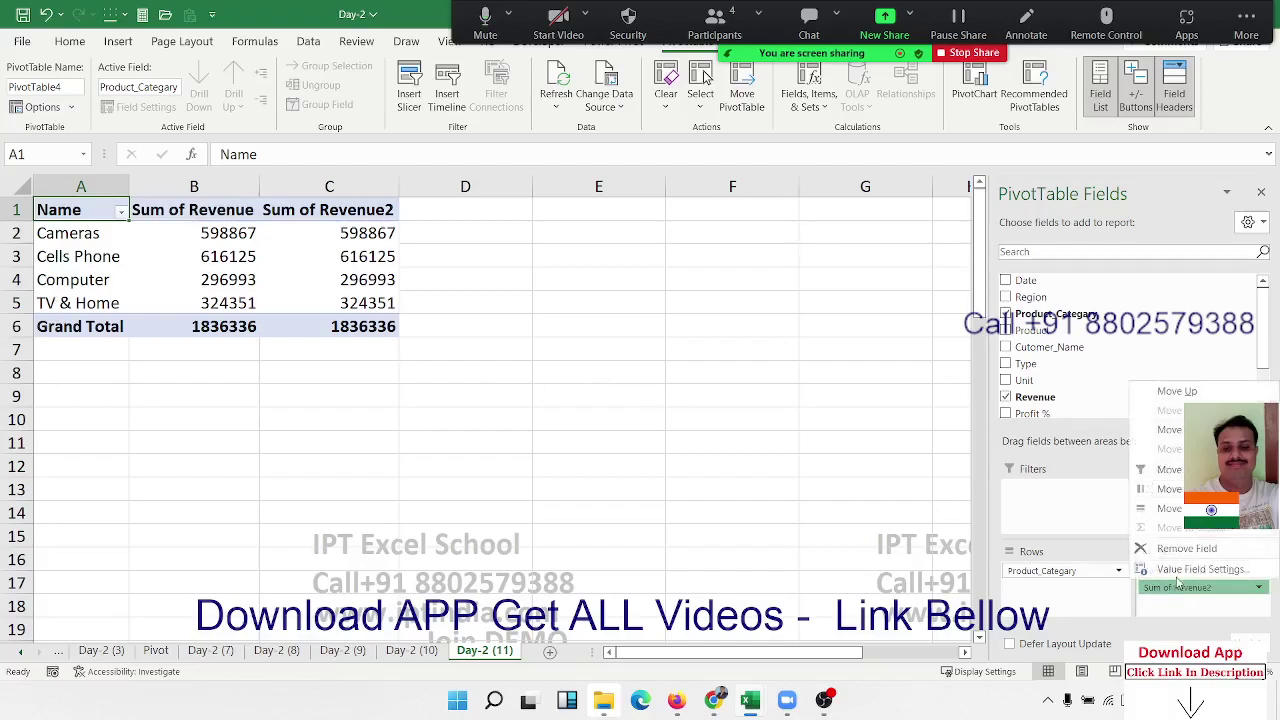
{"action": "left_click", "coordinate": [1195, 569]}
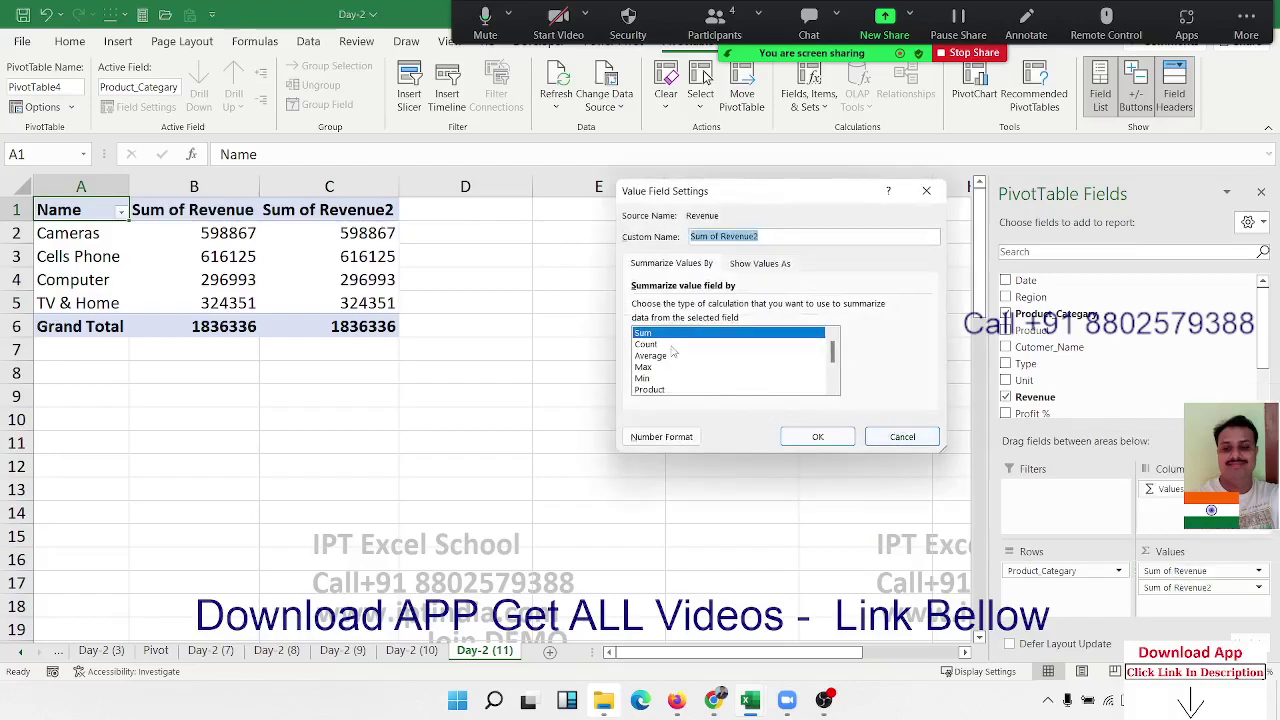
{"action": "left_click", "coordinate": [745, 265]}
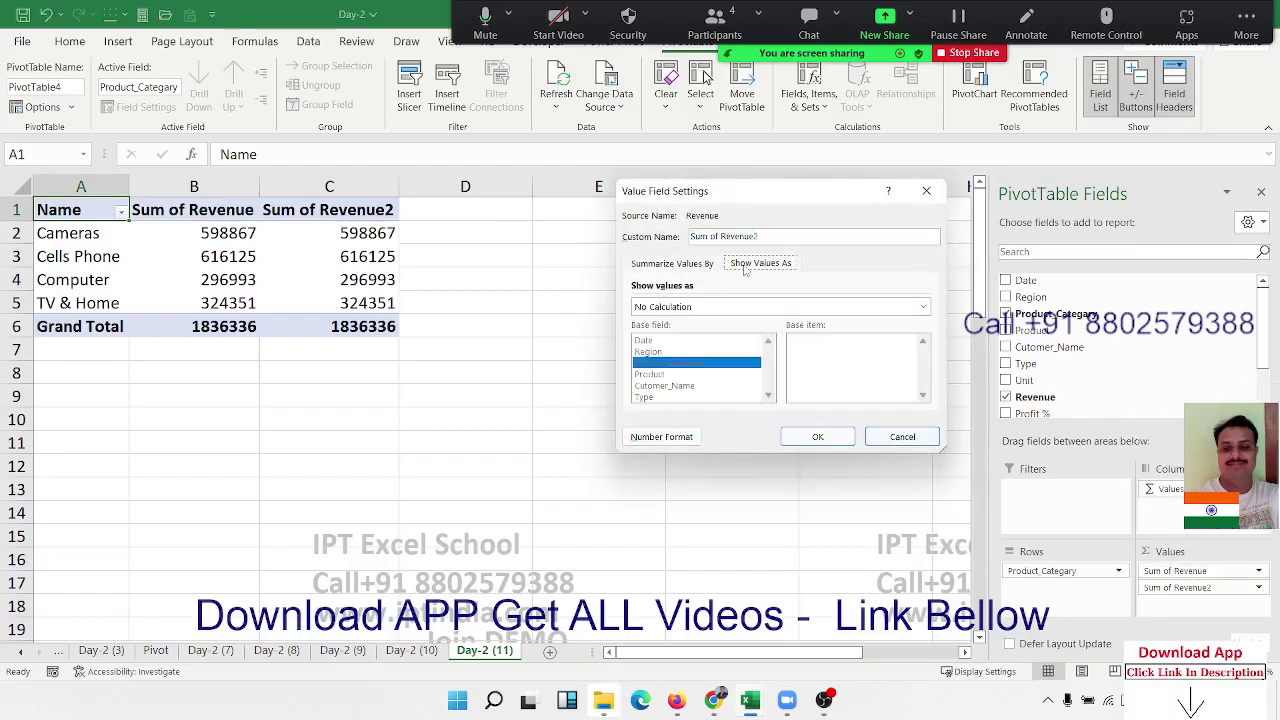
{"action": "left_click", "coordinate": [708, 307]}
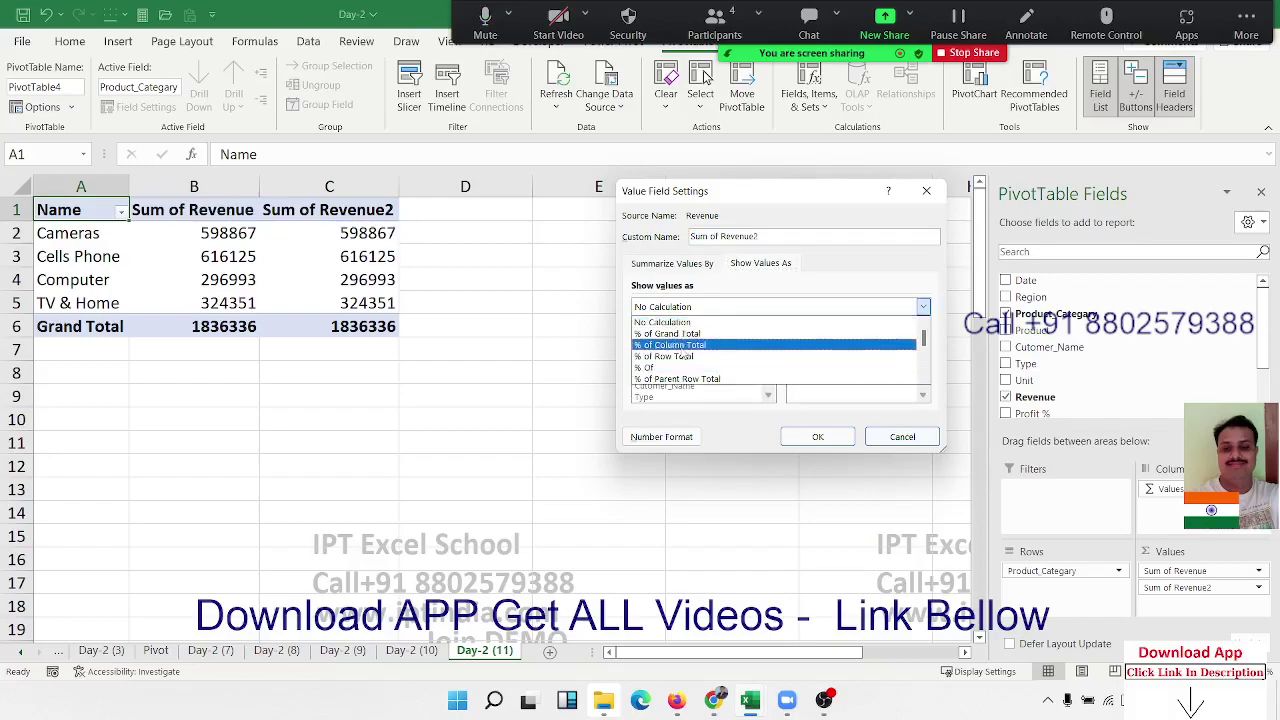
{"action": "left_click", "coordinate": [683, 346]}
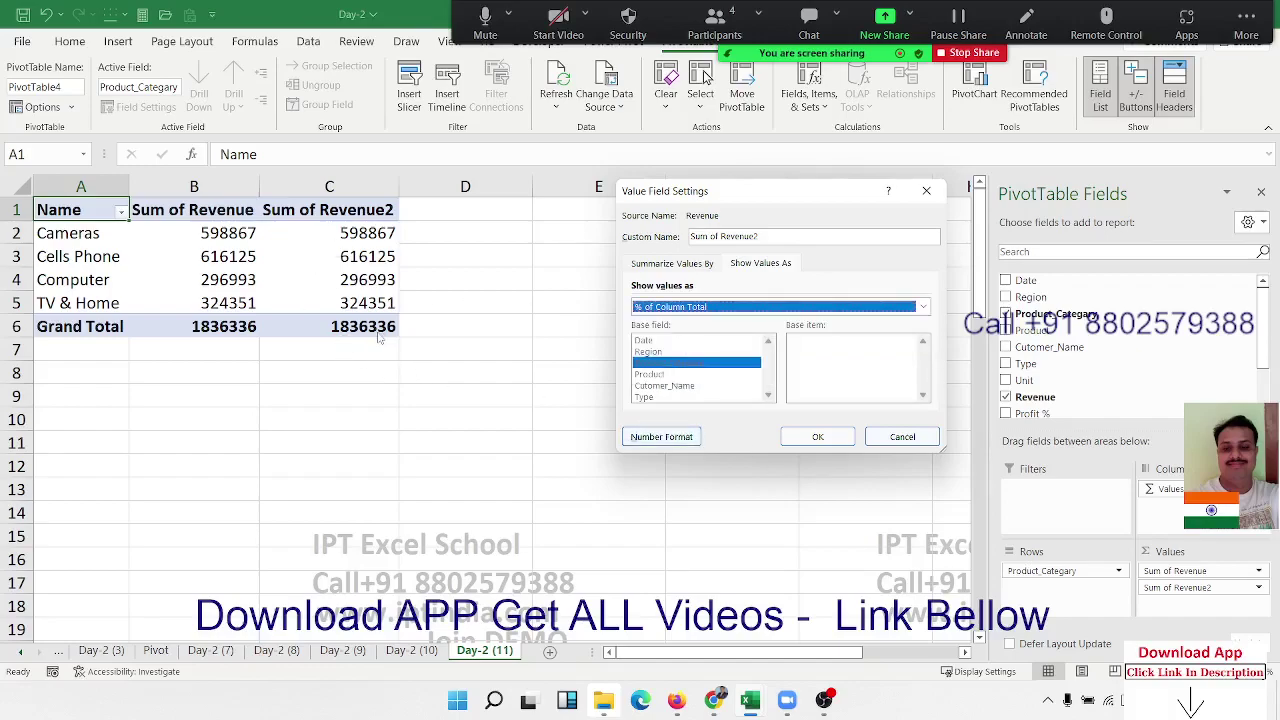
{"action": "left_click", "coordinate": [834, 437]}
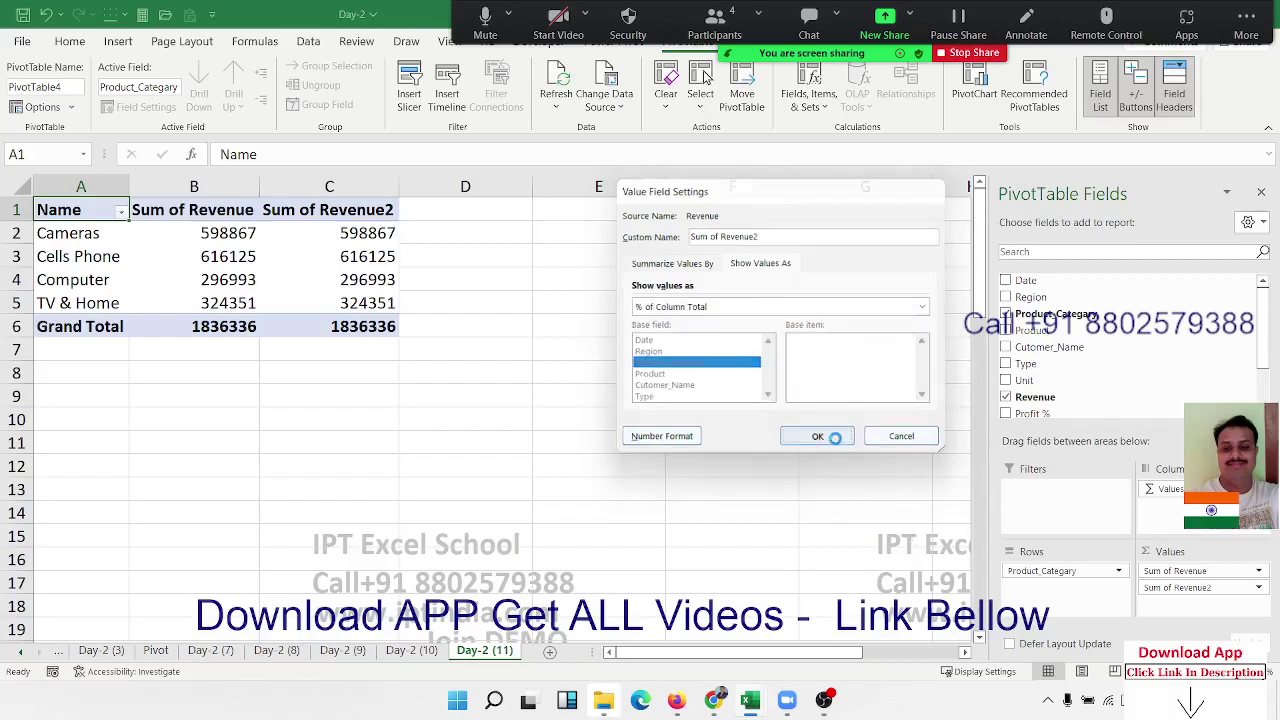
{"action": "mouse_move", "coordinate": [385, 302]}
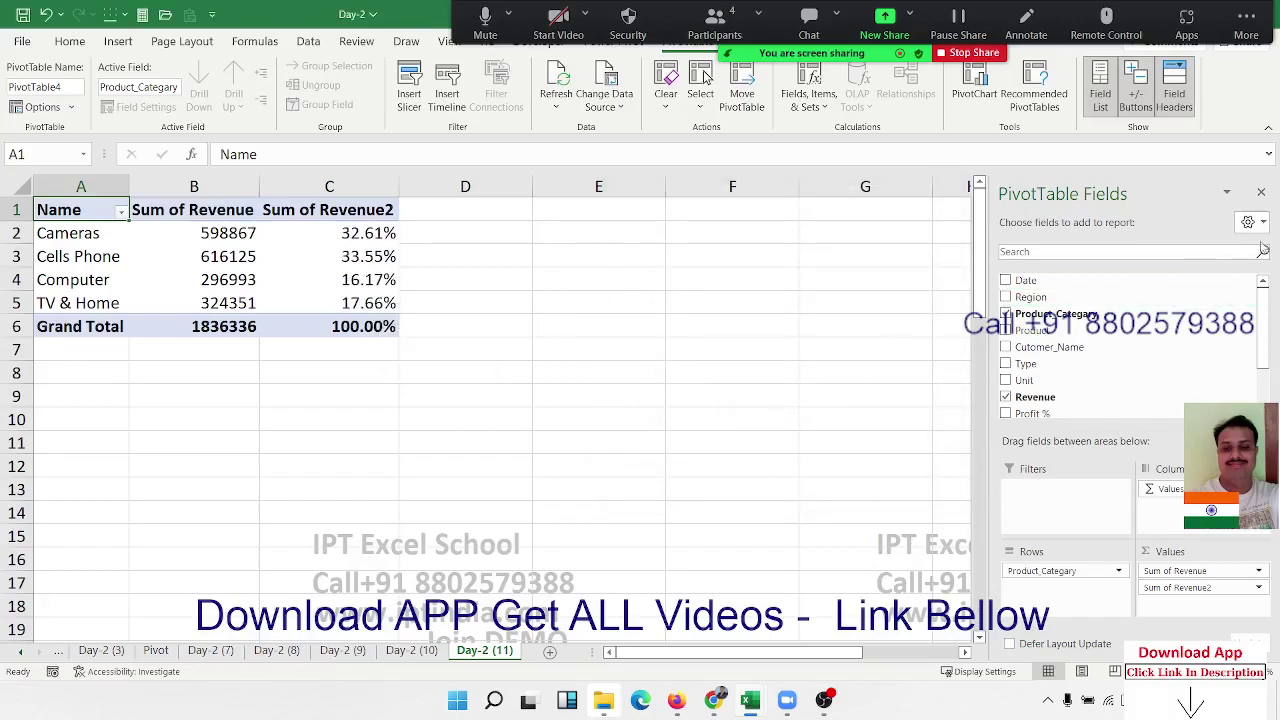
{"action": "left_click", "coordinate": [1260, 192]}
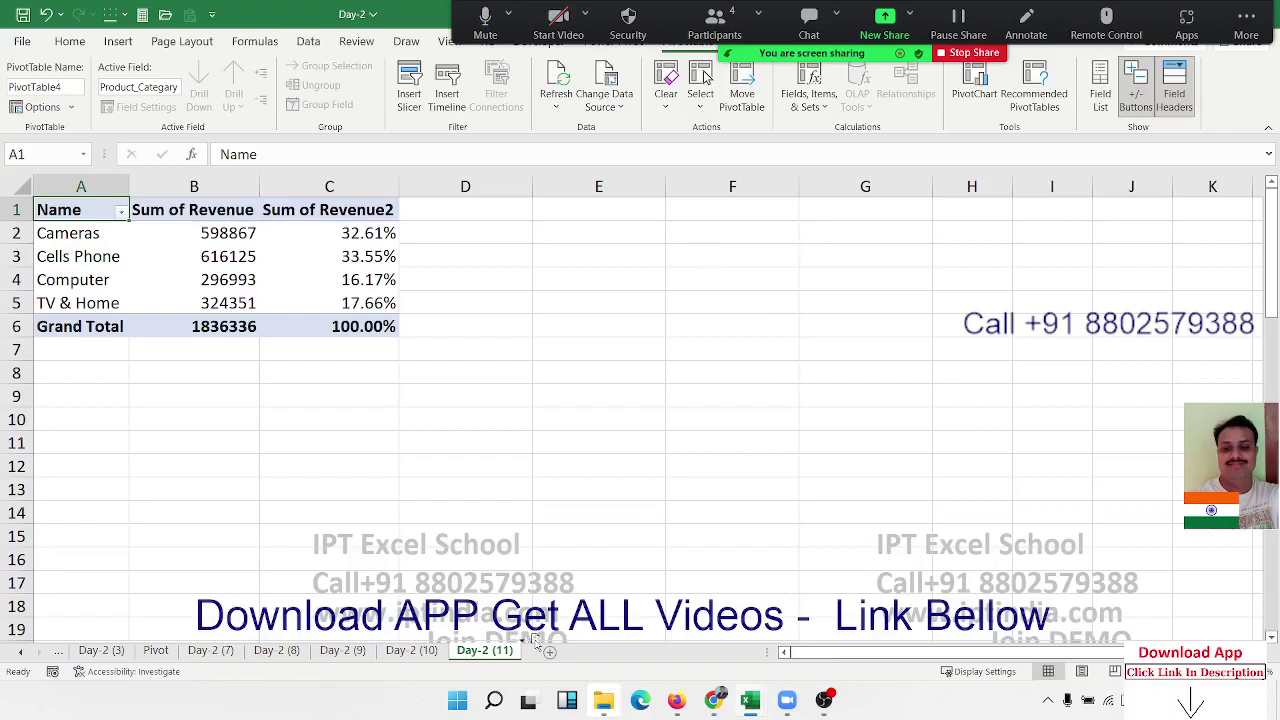
Copy Day-2 (11) to a new Day-2 (12) sheet and delete its pivot columns A–C.
{"action": "left_click_drag", "start_coordinate": [538, 640], "coordinate": [545, 648]}
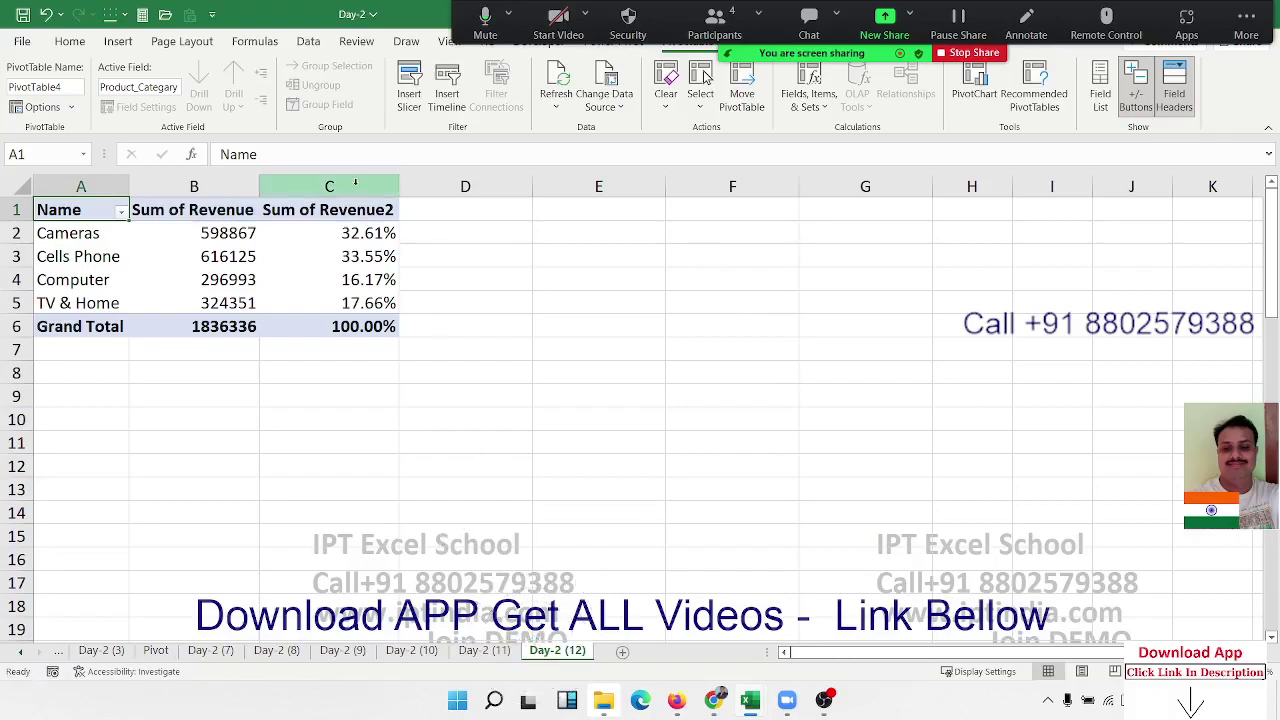
{"action": "left_click_drag", "start_coordinate": [354, 181], "coordinate": [70, 186]}
{"action": "key", "text": "ctrl+minus"}
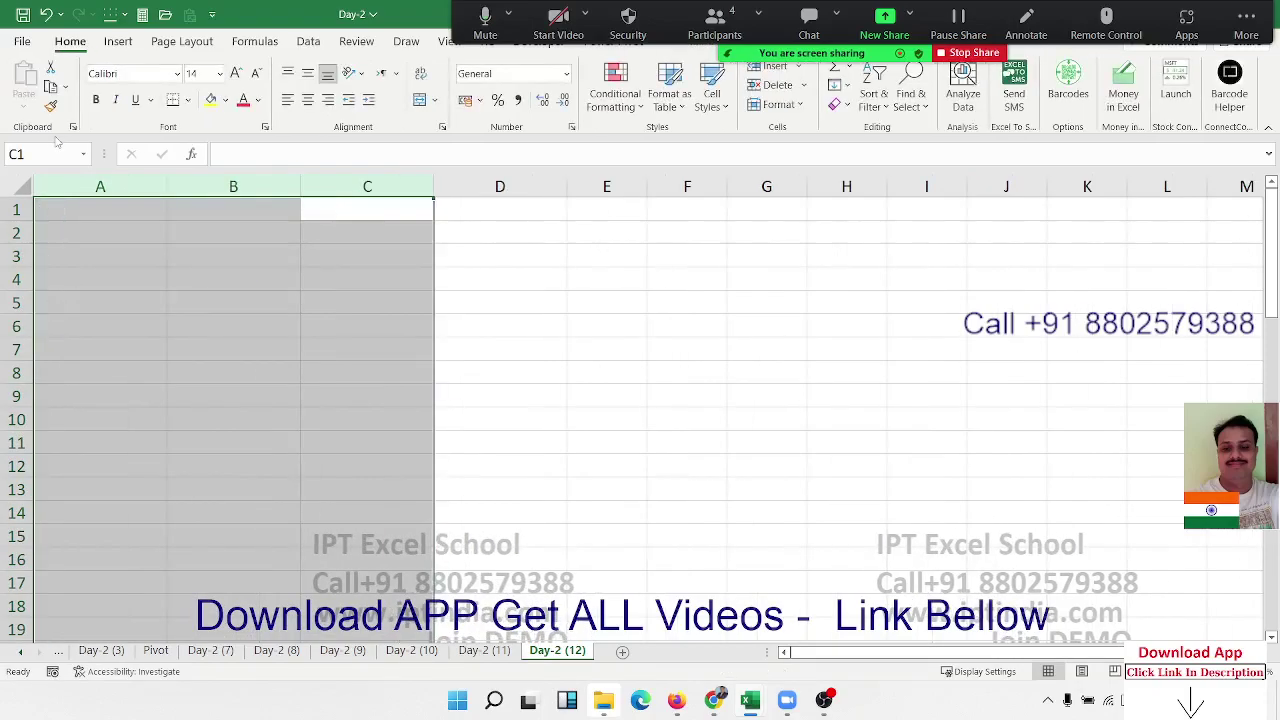
{"action": "left_click", "coordinate": [98, 216]}
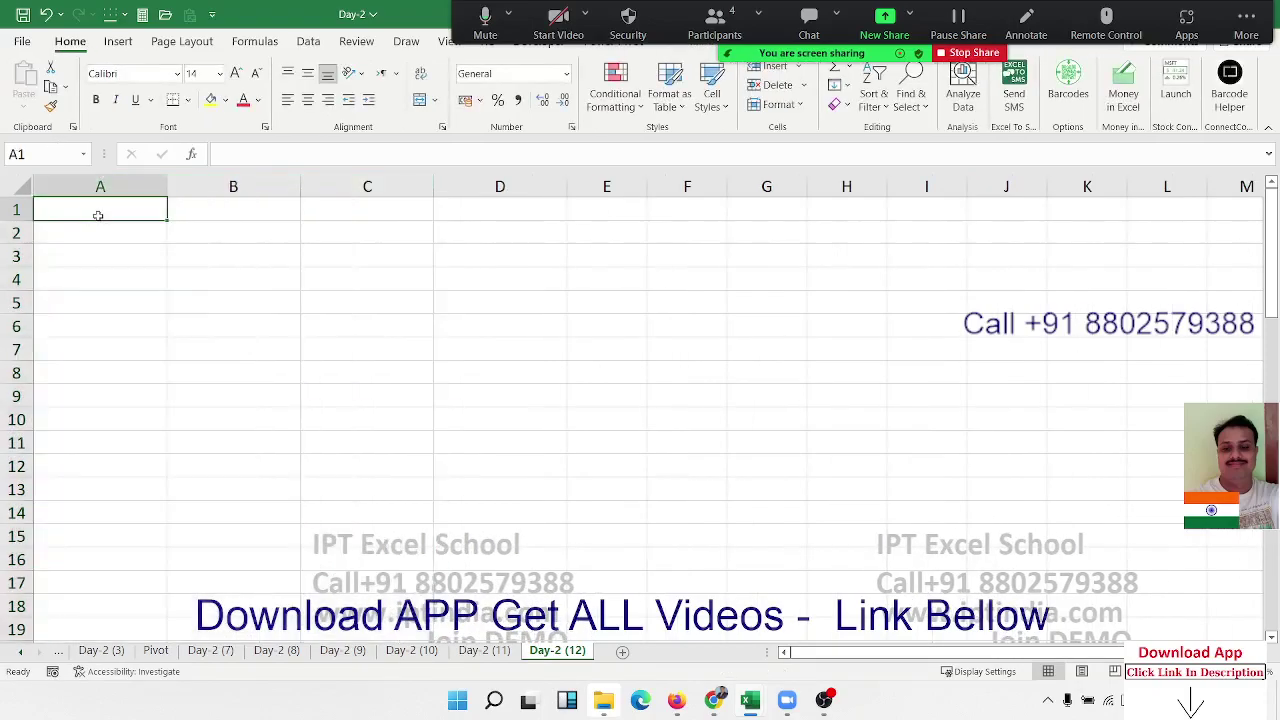
Start a PivotTable from an external data source and browse for a connection file.
{"action": "left_click", "coordinate": [117, 41]}
{"action": "left_click", "coordinate": [43, 104]}
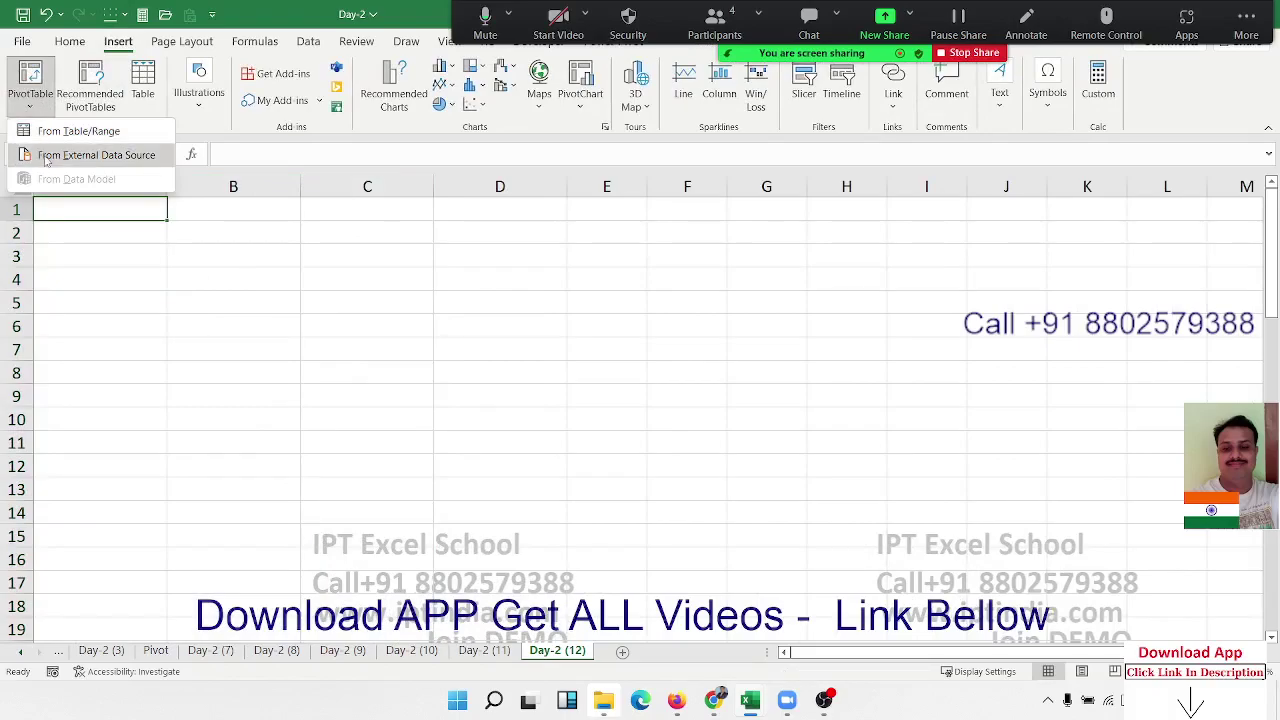
{"action": "left_click", "coordinate": [96, 155]}
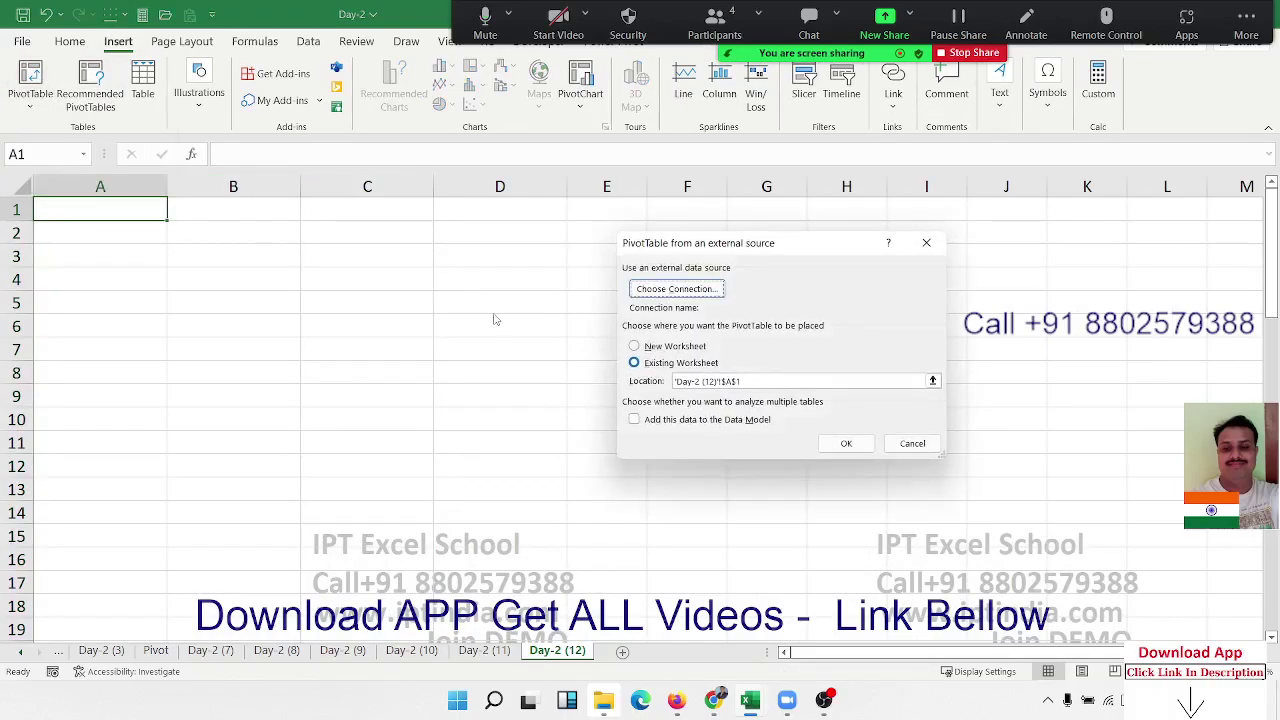
{"action": "left_click", "coordinate": [671, 291]}
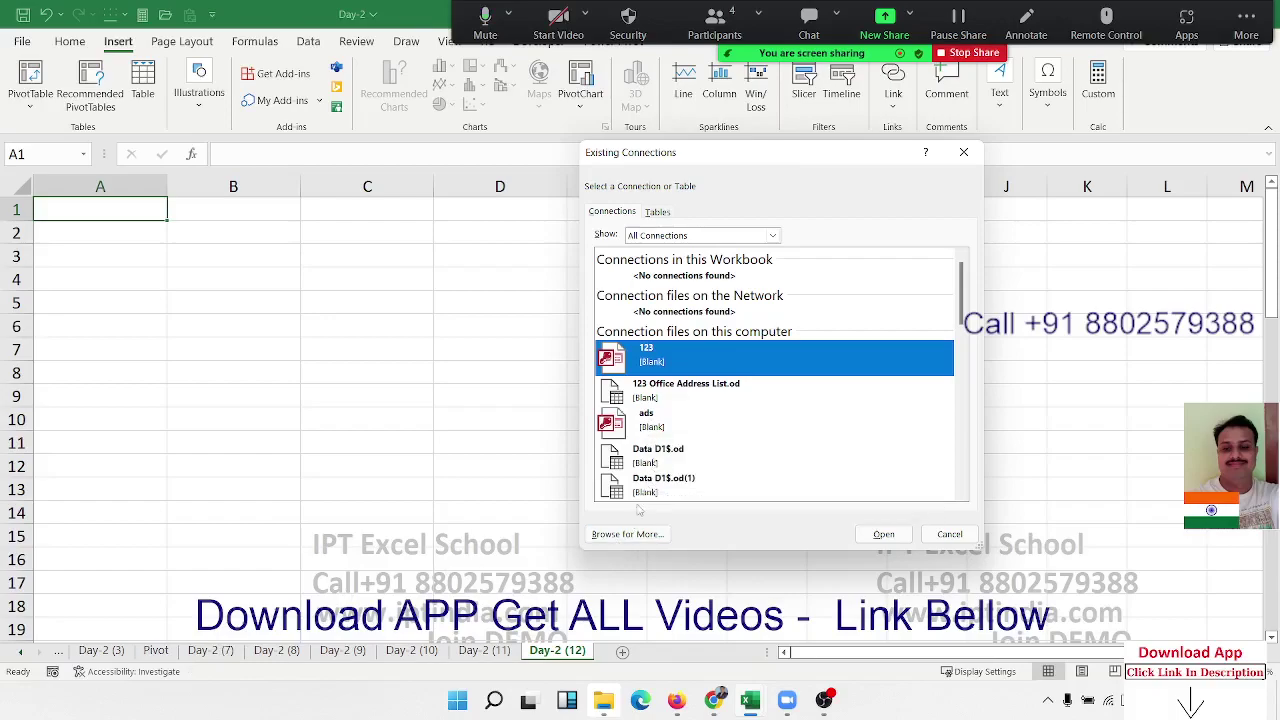
{"action": "left_click", "coordinate": [631, 535]}
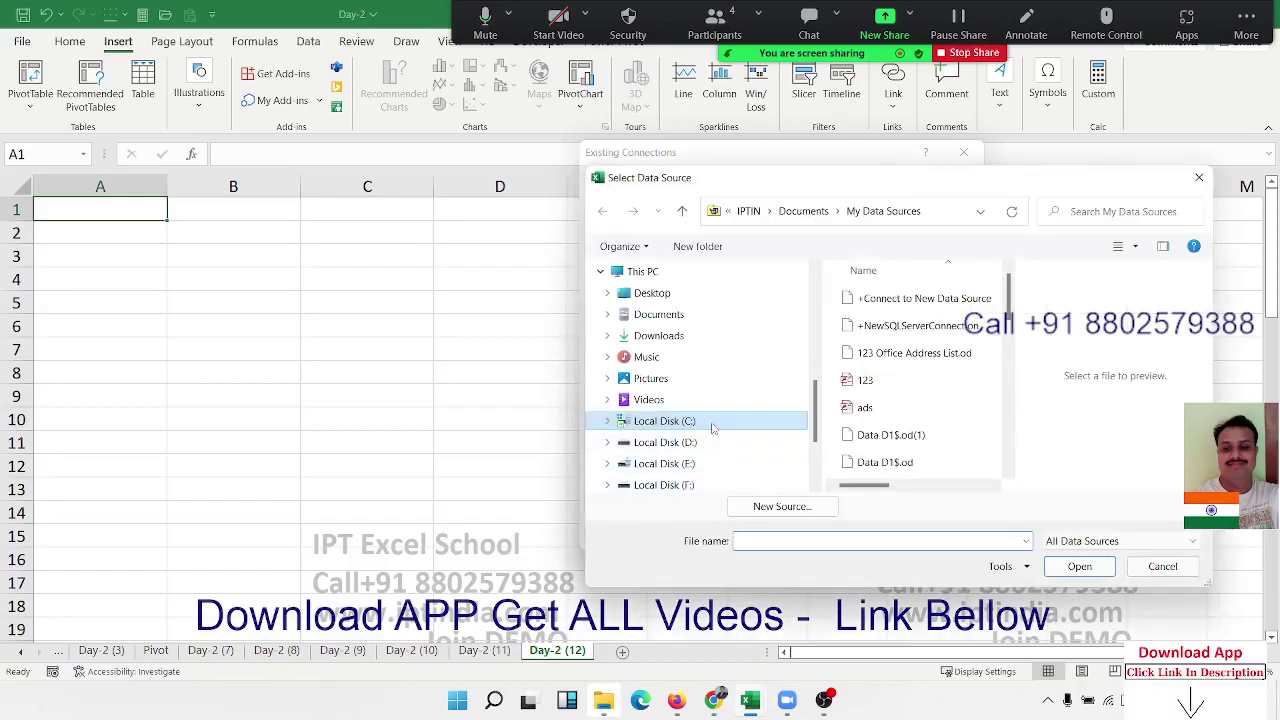
Choose the Pivot Table -3 workbook in F:\Data\MS Excel and its Data$ table as source.
{"action": "left_click", "coordinate": [687, 484]}
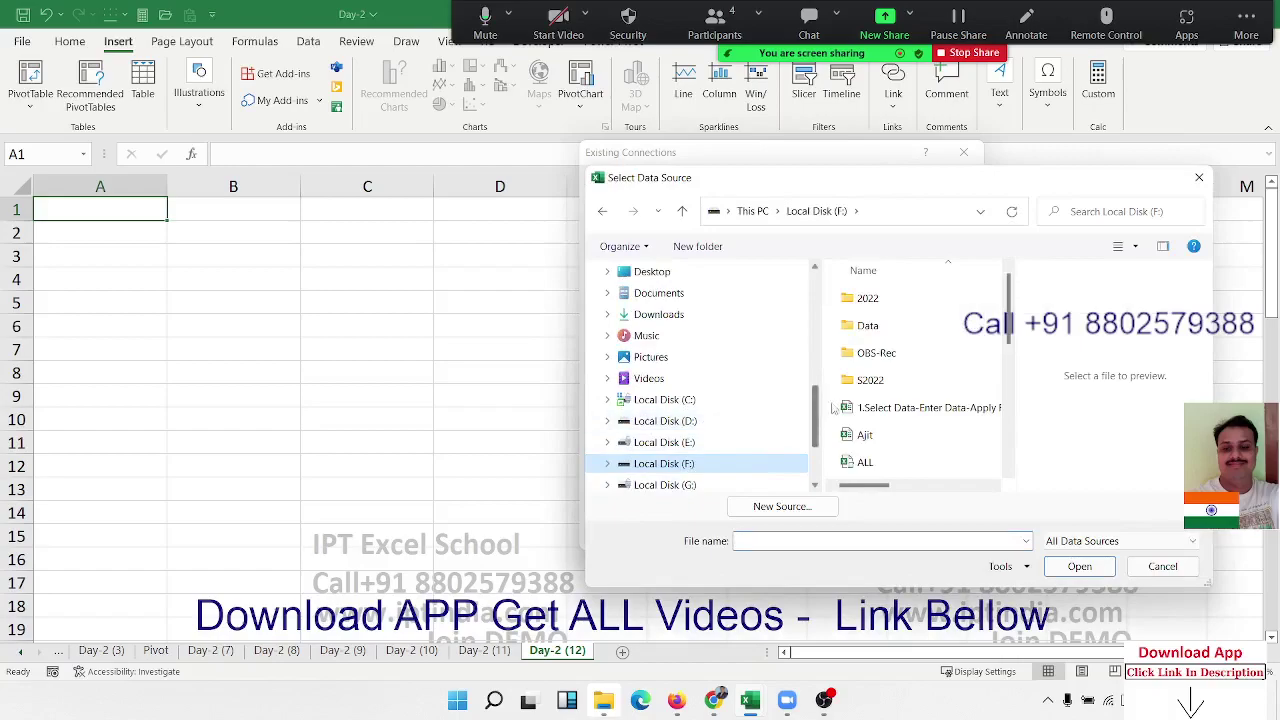
{"action": "scroll", "coordinate": [895, 415], "scroll_direction": "down", "scroll_amount": 5}
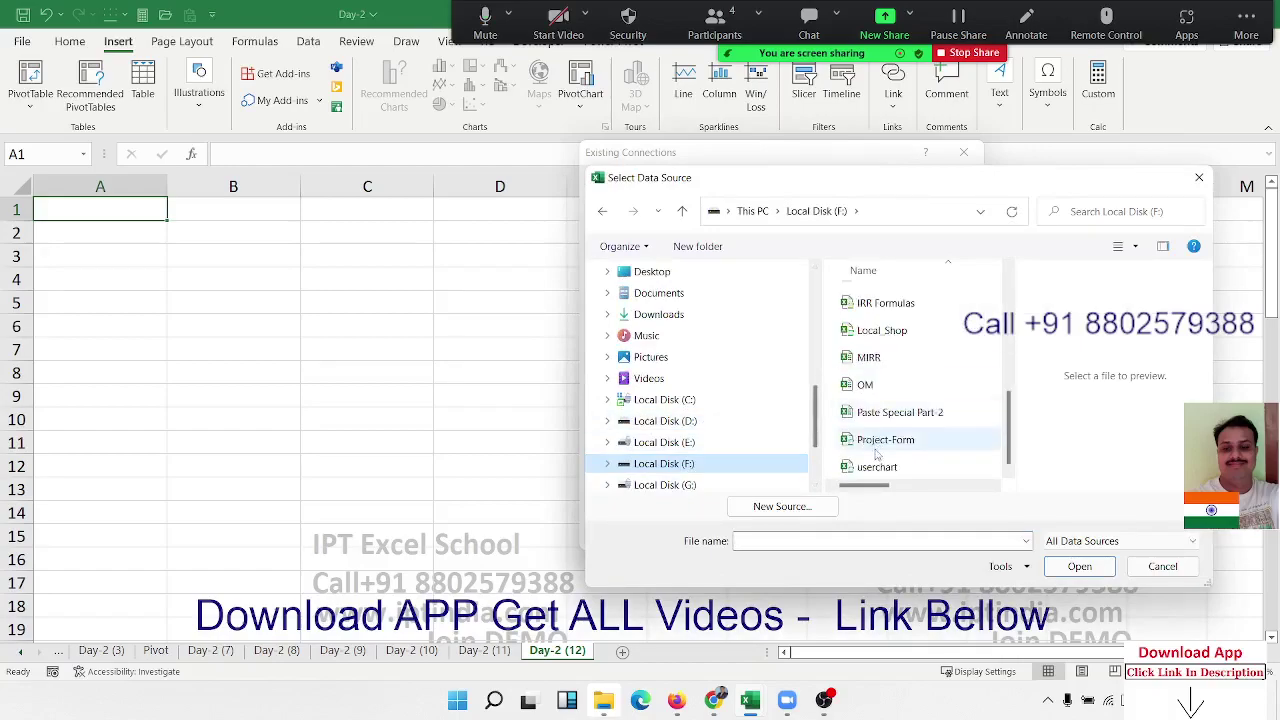
{"action": "scroll", "coordinate": [881, 440], "scroll_direction": "up", "scroll_amount": 5}
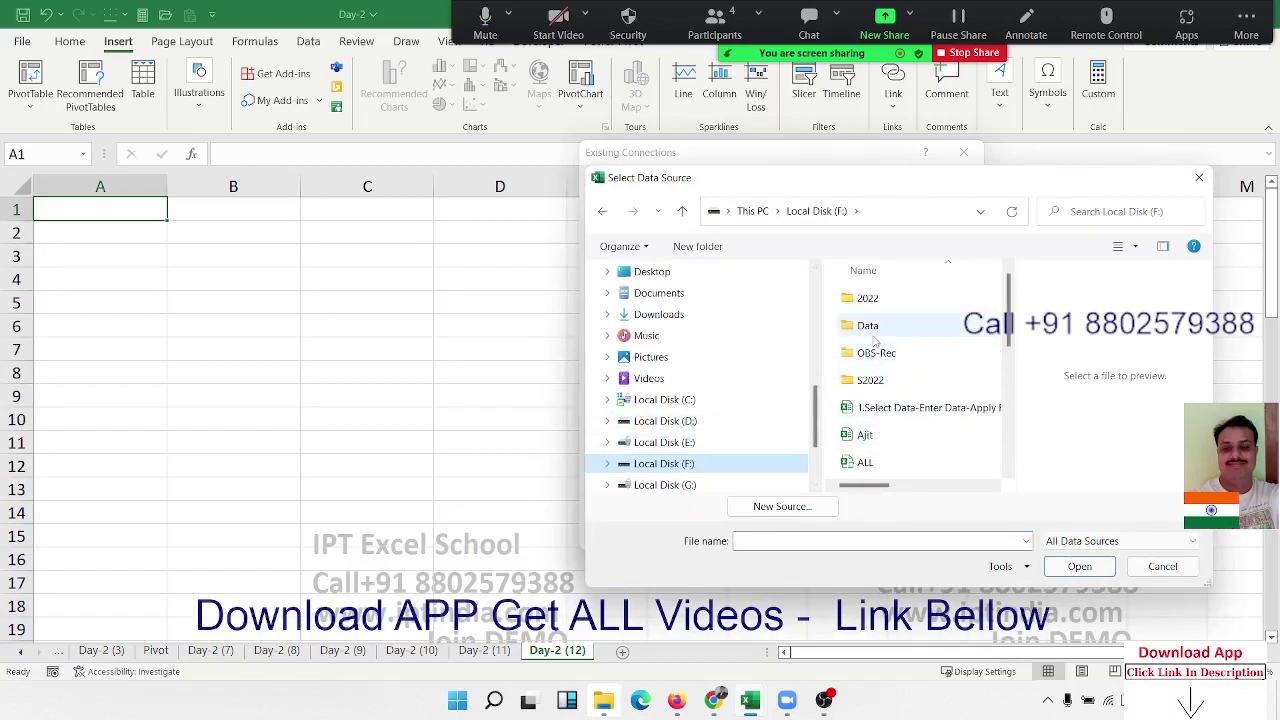
{"action": "double_click", "coordinate": [867, 325]}
{"action": "double_click", "coordinate": [877, 300]}
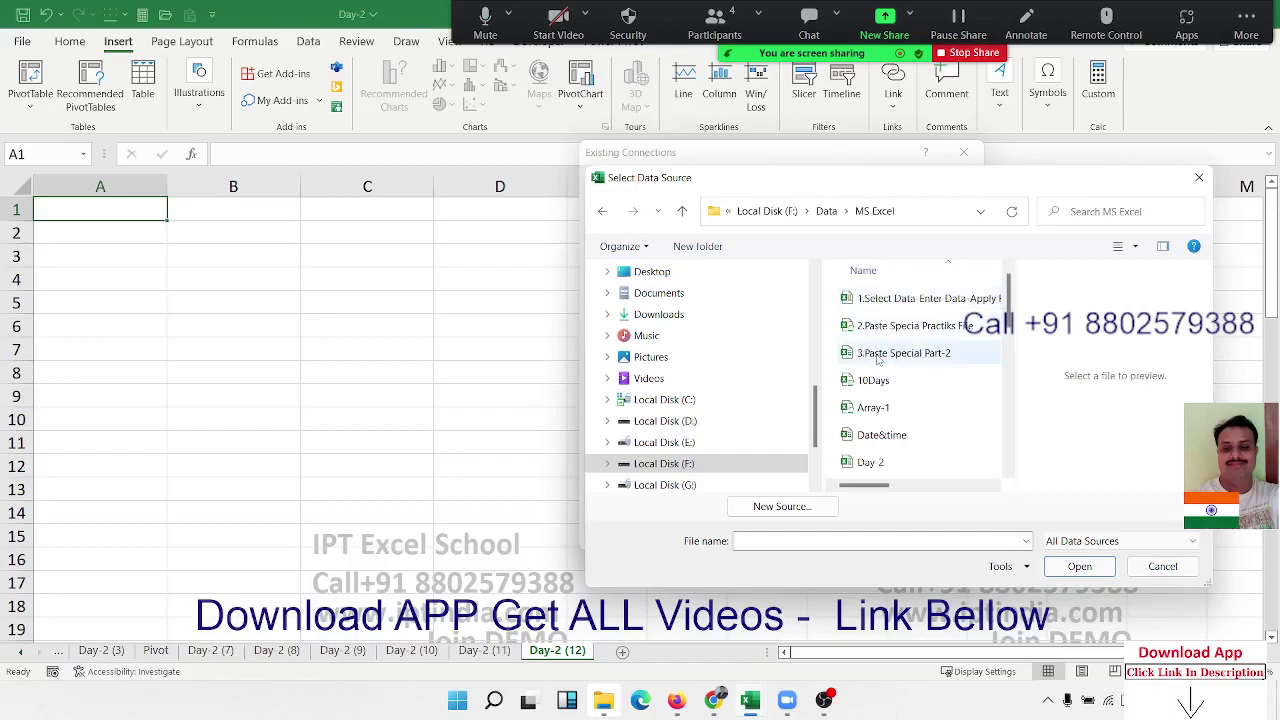
{"action": "scroll", "coordinate": [888, 430], "scroll_direction": "down", "scroll_amount": 5}
{"action": "scroll", "coordinate": [888, 432], "scroll_direction": "down", "scroll_amount": 5}
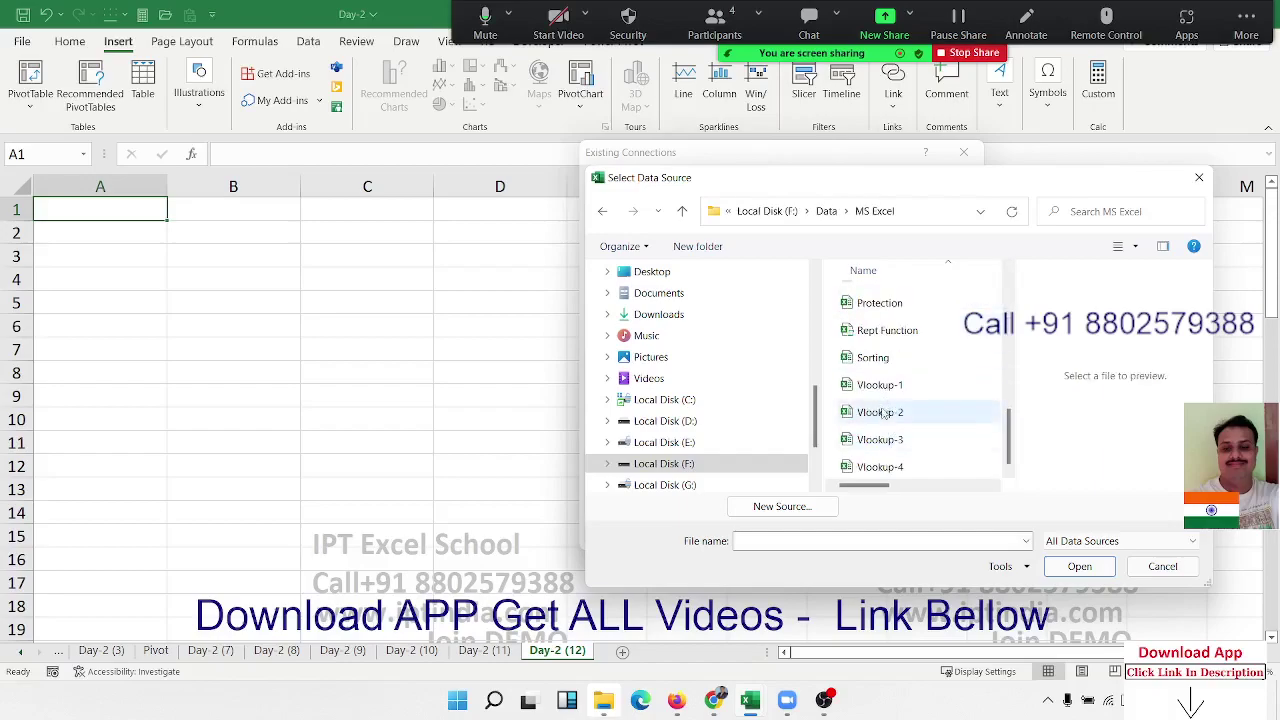
{"action": "scroll", "coordinate": [903, 463], "scroll_direction": "up", "scroll_amount": 10}
{"action": "scroll", "coordinate": [903, 463], "scroll_direction": "down", "scroll_amount": 5}
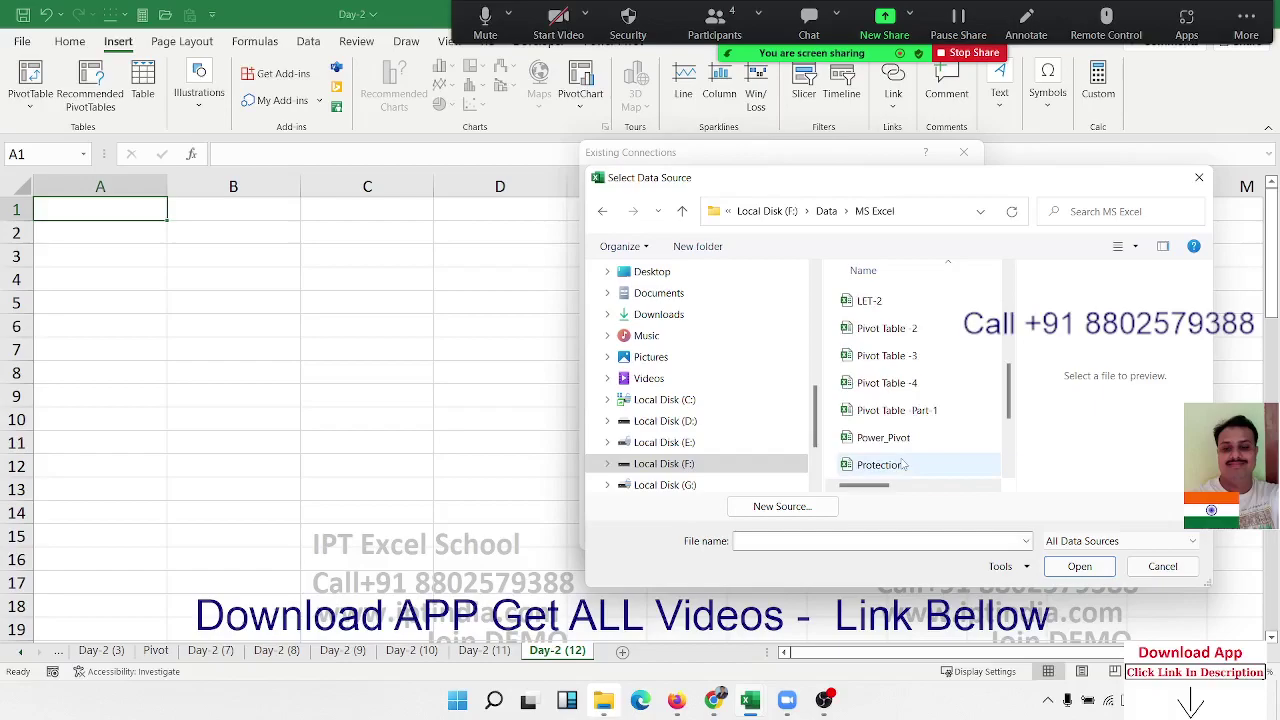
{"action": "left_click", "coordinate": [885, 366]}
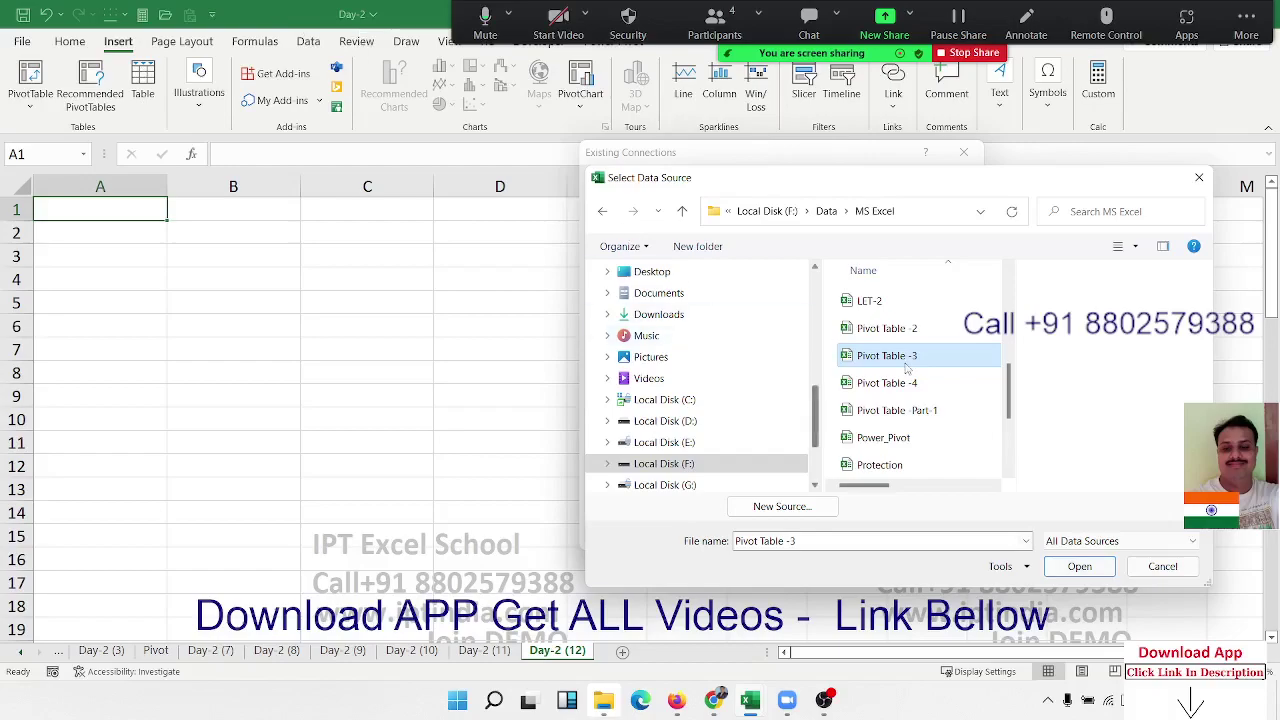
{"action": "left_click", "coordinate": [1085, 572]}
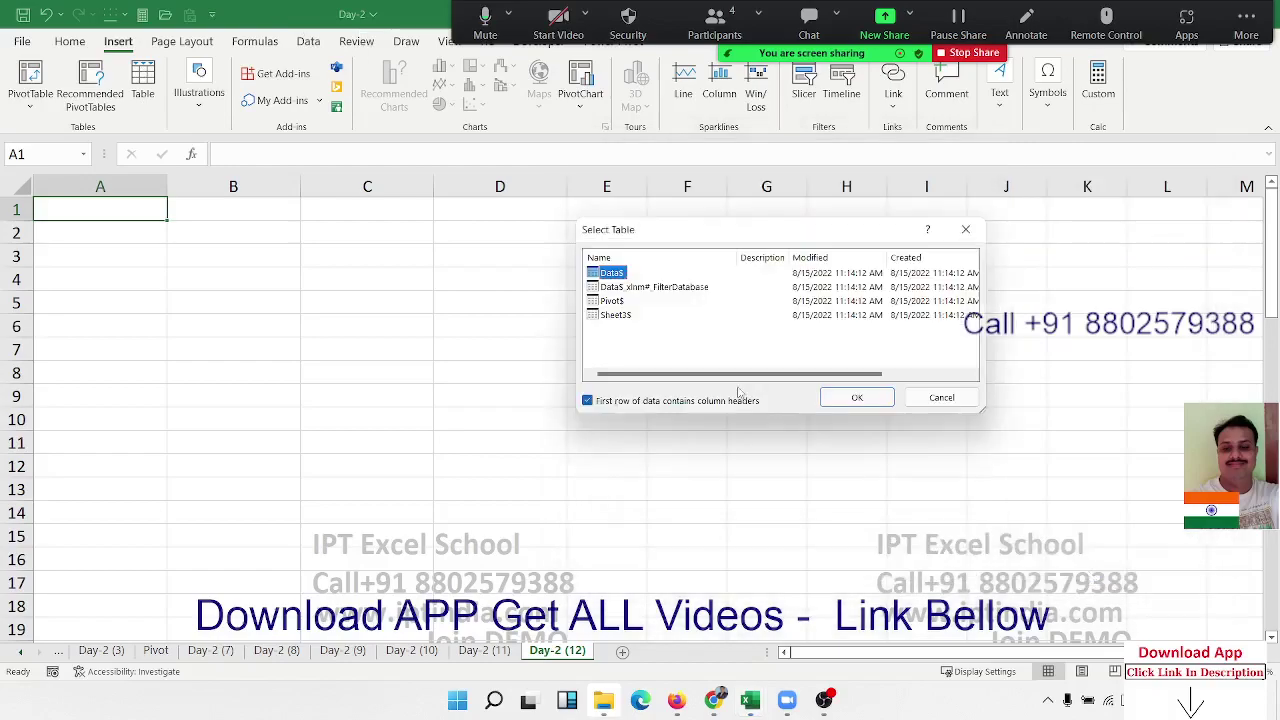
{"action": "left_click", "coordinate": [835, 402]}
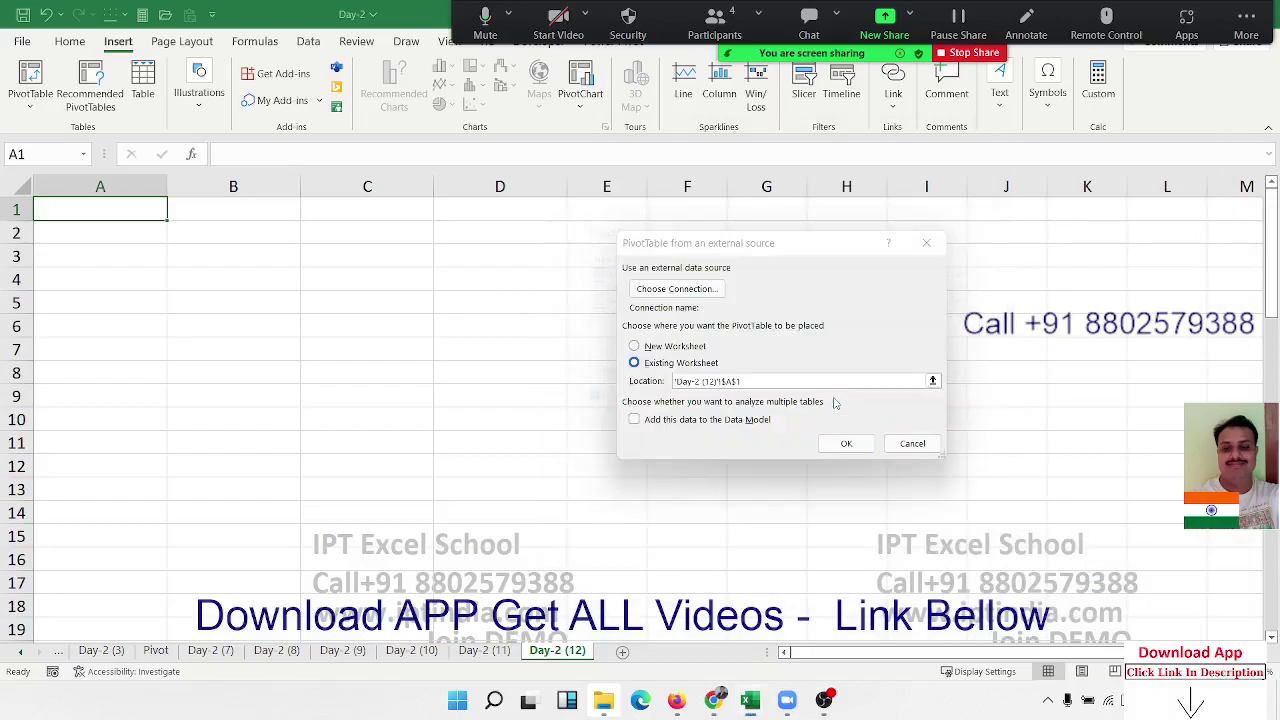
Create the pivot at A1 summing Qty by Year in rows and Sales_Type in columns.
{"action": "left_click", "coordinate": [857, 443]}
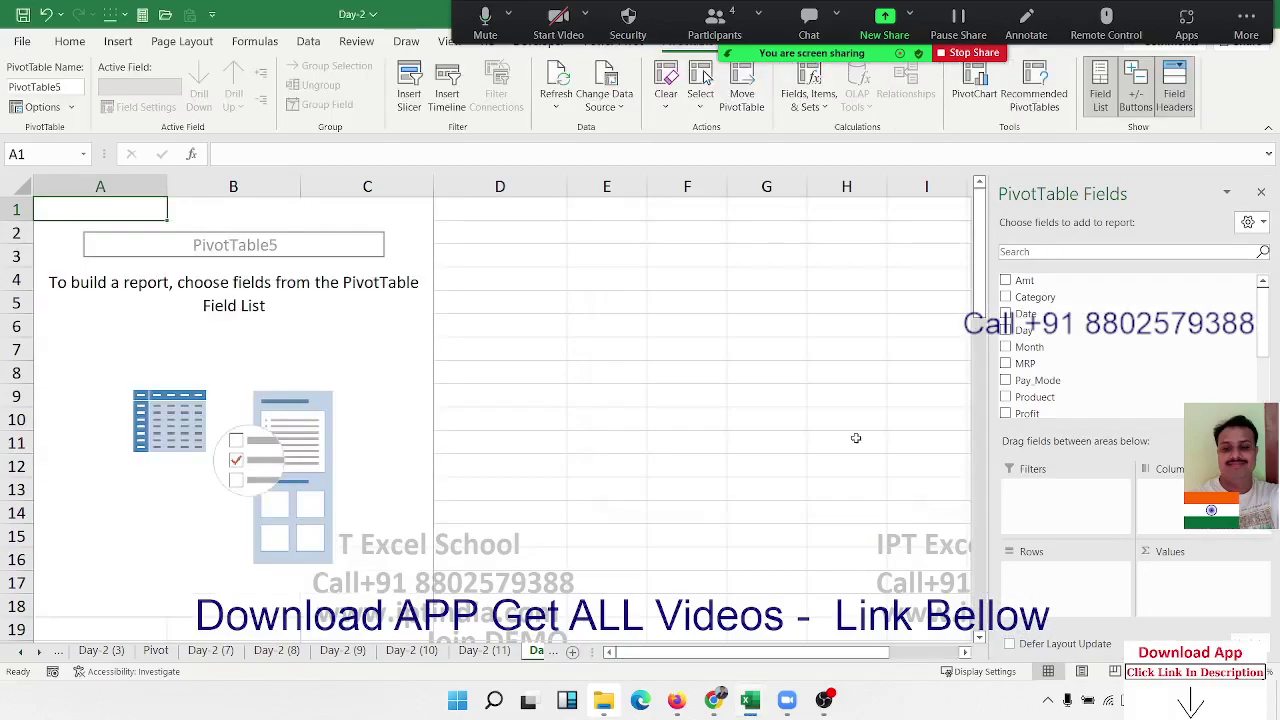
{"action": "scroll", "coordinate": [1030, 350], "scroll_direction": "down", "scroll_amount": 2}
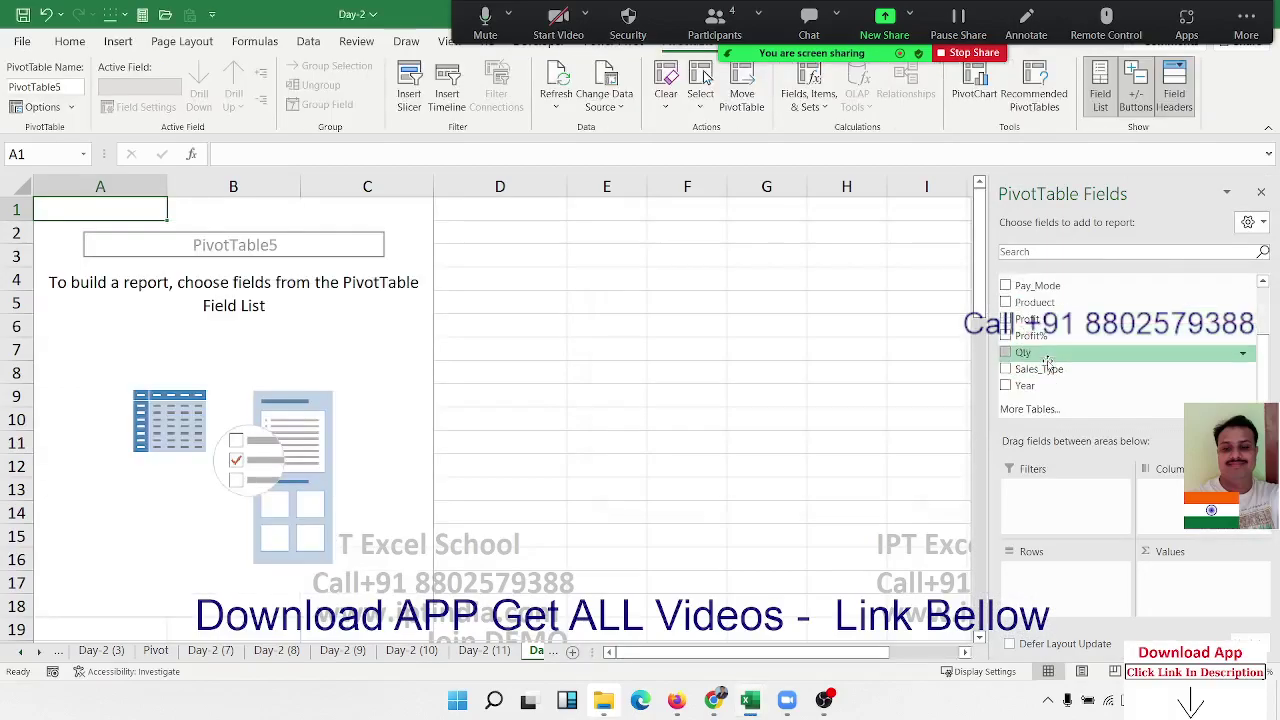
{"action": "scroll", "coordinate": [1048, 364], "scroll_direction": "up", "scroll_amount": 2}
{"action": "scroll", "coordinate": [1045, 405], "scroll_direction": "down", "scroll_amount": 2}
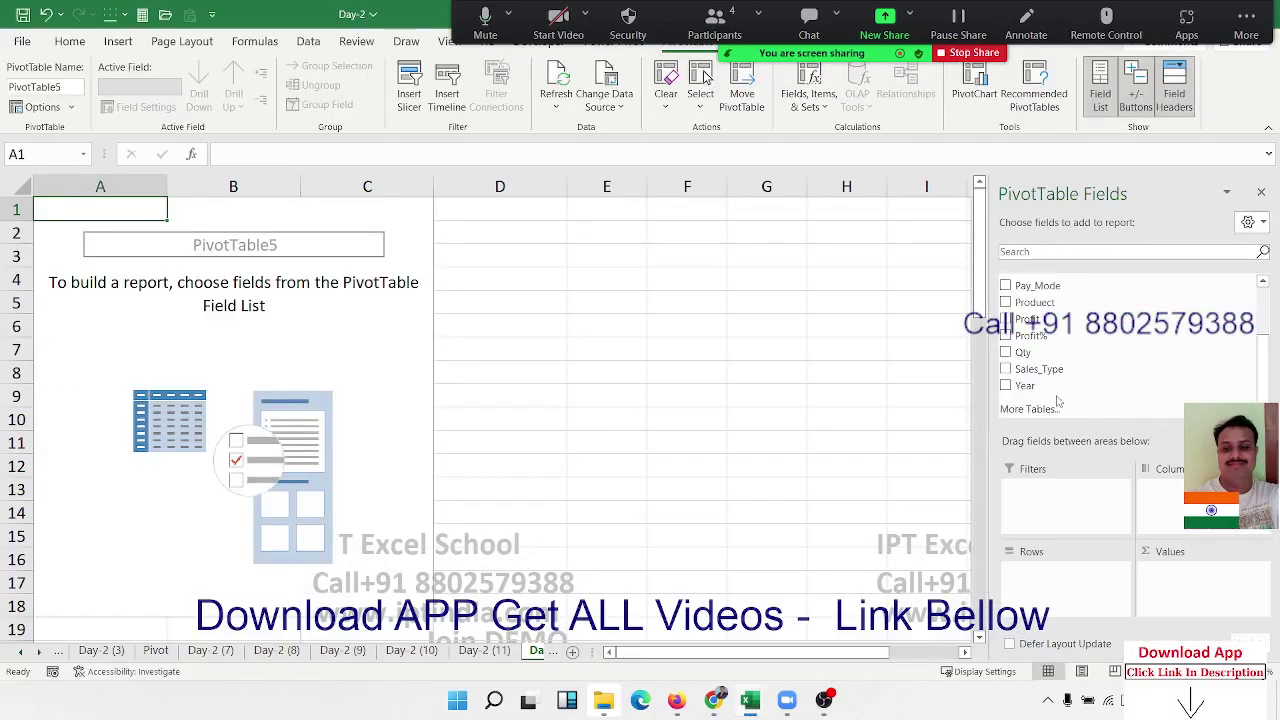
{"action": "mouse_move", "coordinate": [1025, 385]}
{"action": "left_mouse_down"}
{"action": "mouse_move", "coordinate": [1081, 566]}
{"action": "mouse_move", "coordinate": [1065, 570]}
{"action": "left_mouse_up"}
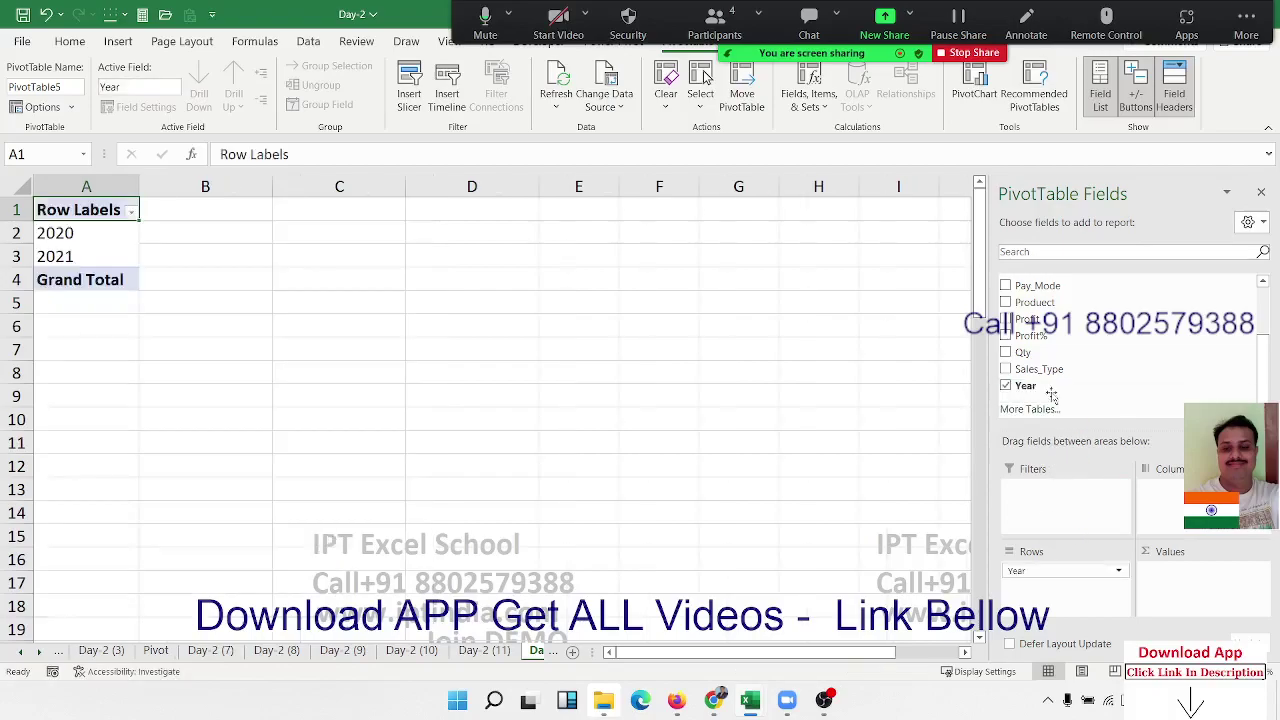
{"action": "mouse_move", "coordinate": [1038, 369]}
{"action": "left_mouse_down"}
{"action": "mouse_move", "coordinate": [1087, 399]}
{"action": "mouse_move", "coordinate": [1160, 488]}
{"action": "left_mouse_up"}
{"action": "left_click_drag", "start_coordinate": [1025, 354], "coordinate": [1168, 582]}
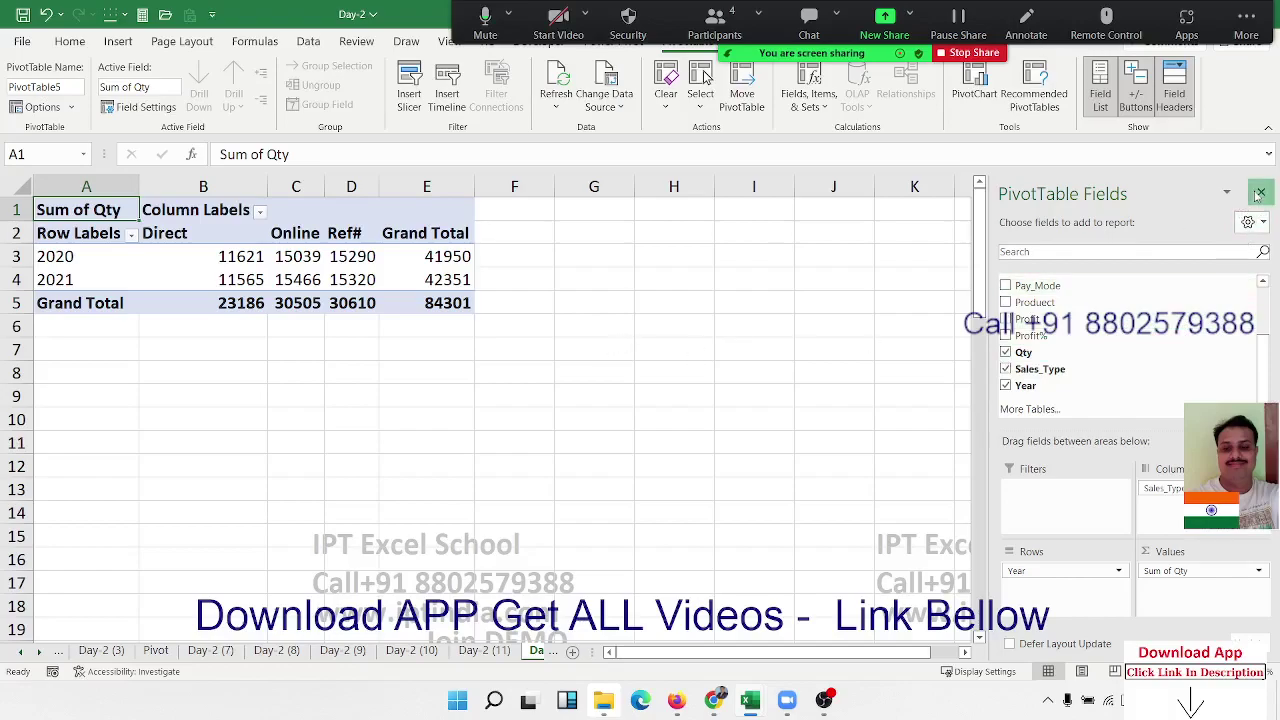
{"action": "left_click", "coordinate": [1258, 194]}
{"action": "left_click", "coordinate": [46, 396]}
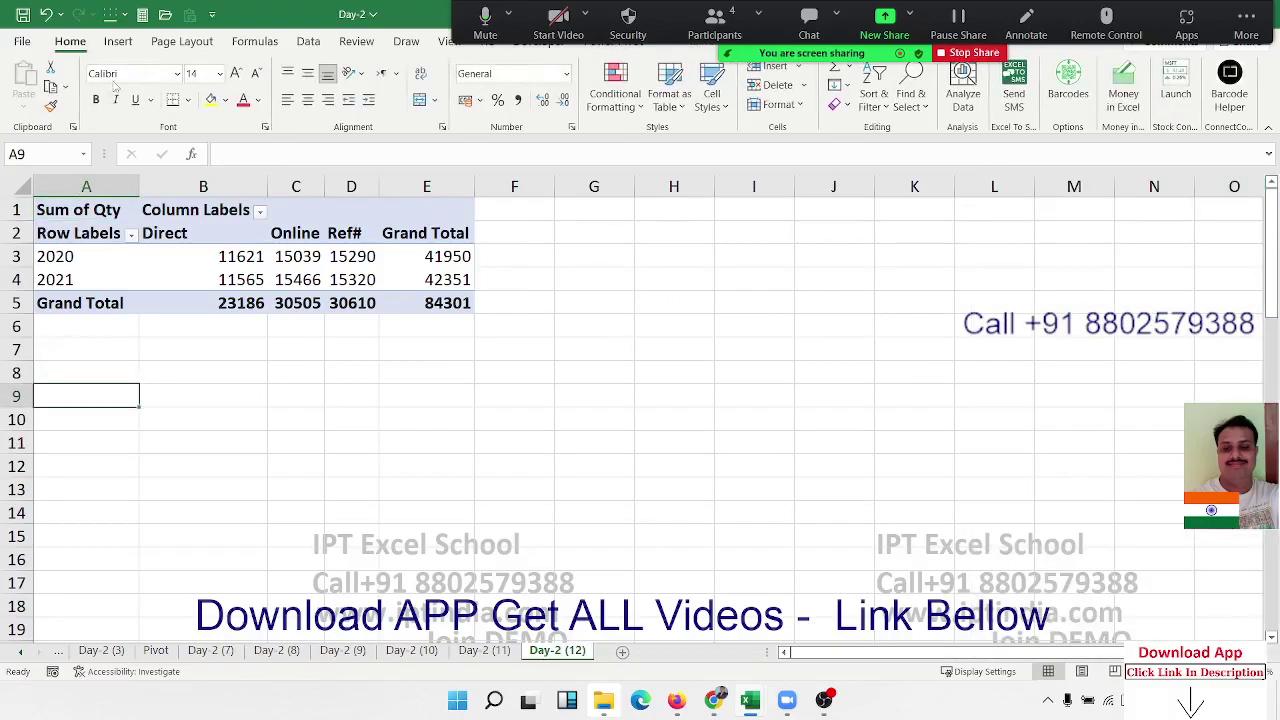
Start another external-source pivot, try a new data source, then cancel every dialog.
{"action": "left_click", "coordinate": [118, 41]}
{"action": "left_click", "coordinate": [30, 95]}
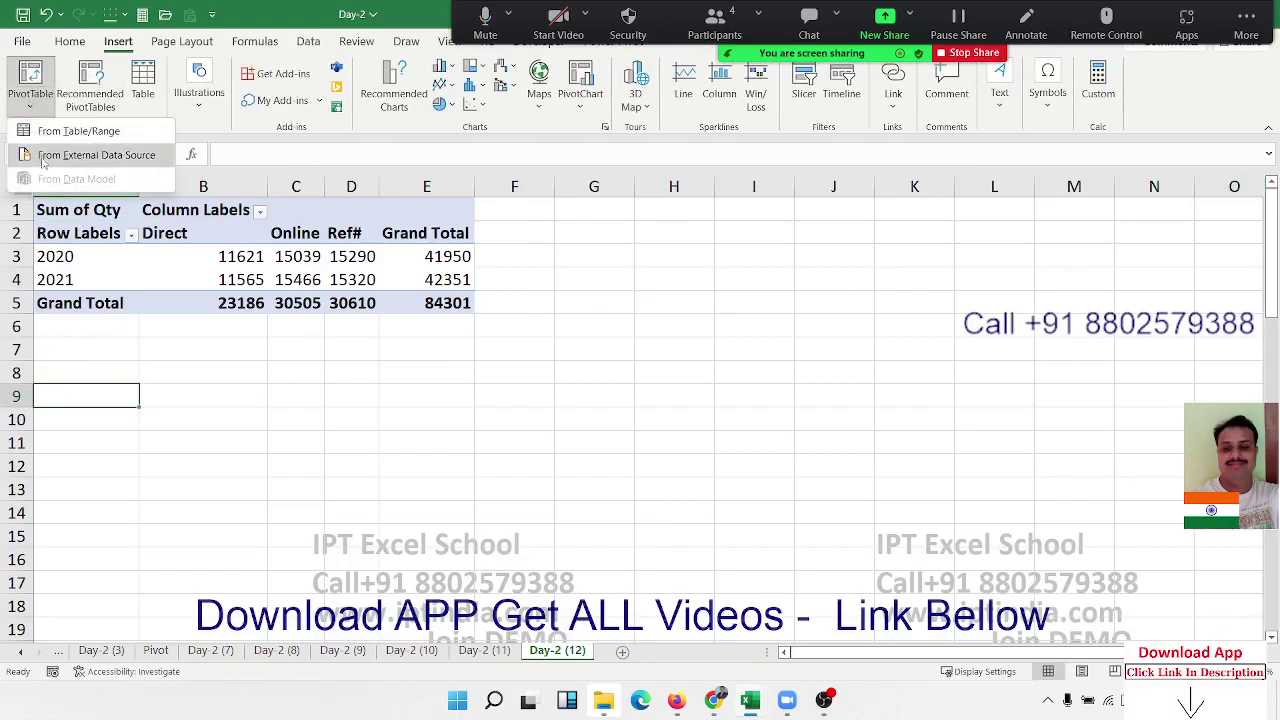
{"action": "left_click", "coordinate": [46, 160]}
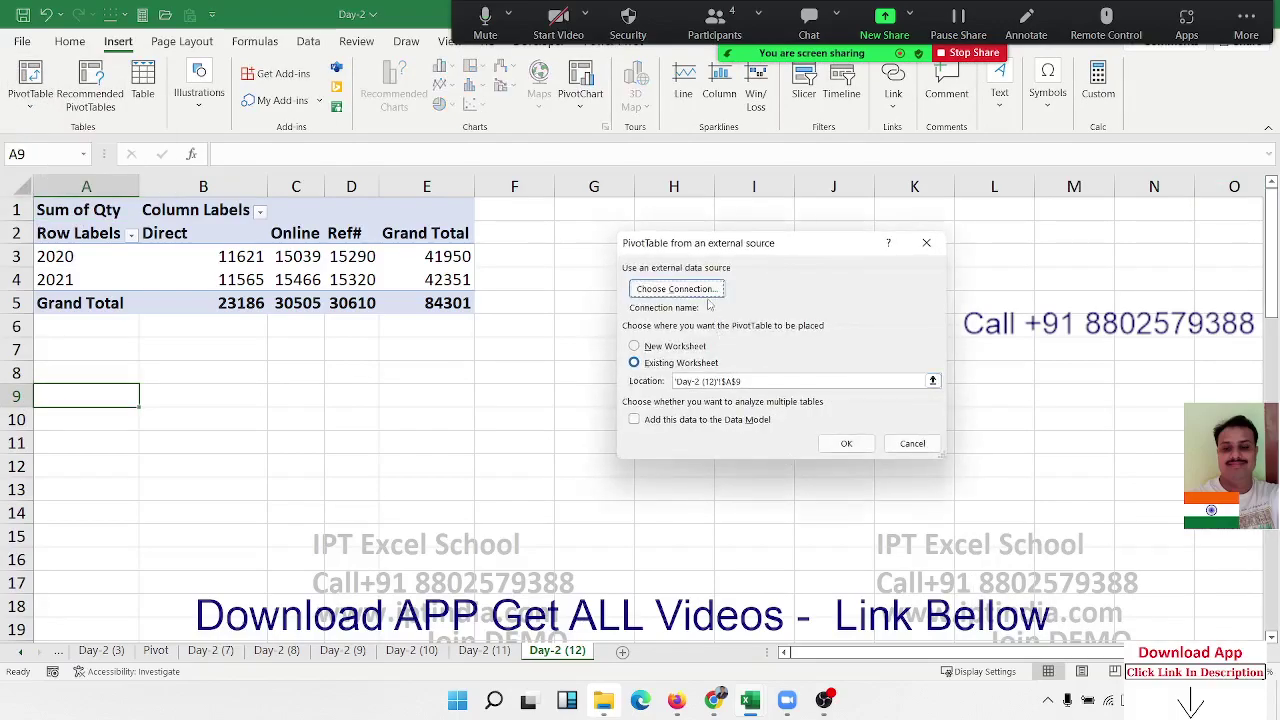
{"action": "left_click", "coordinate": [708, 292]}
{"action": "left_click", "coordinate": [640, 533]}
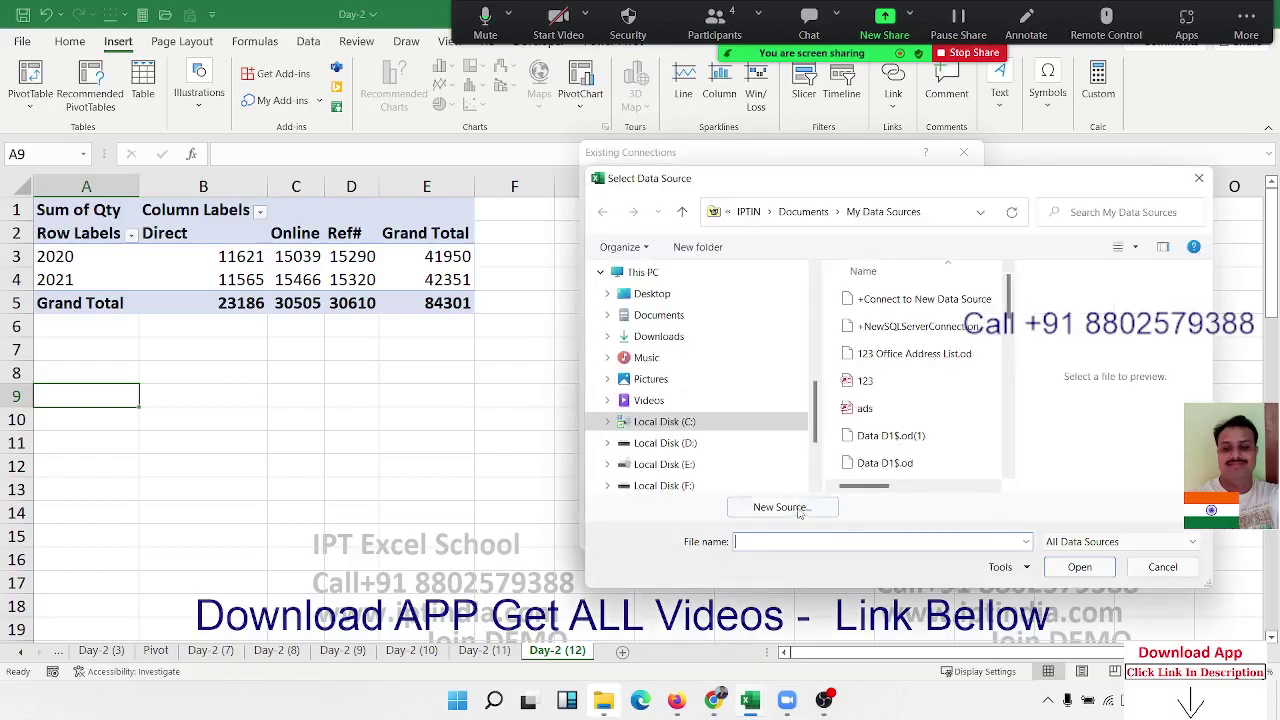
{"action": "left_click", "coordinate": [790, 510]}
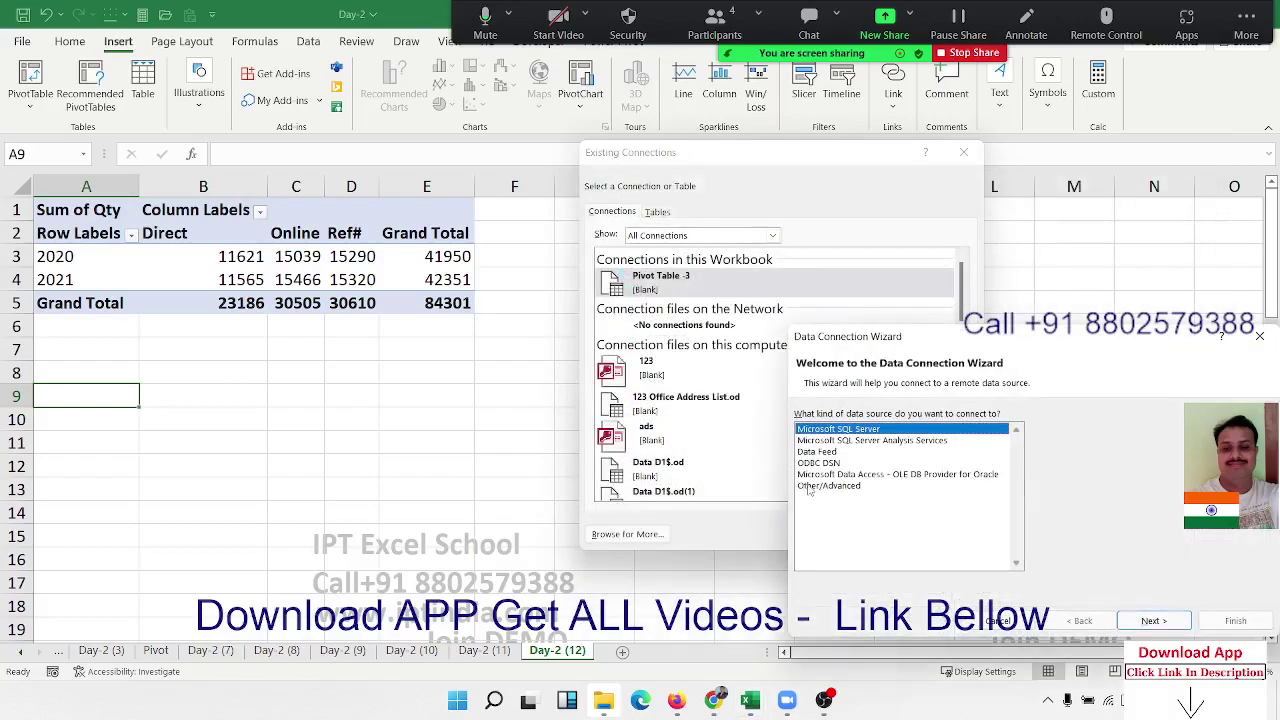
{"action": "key", "text": "Escape"}
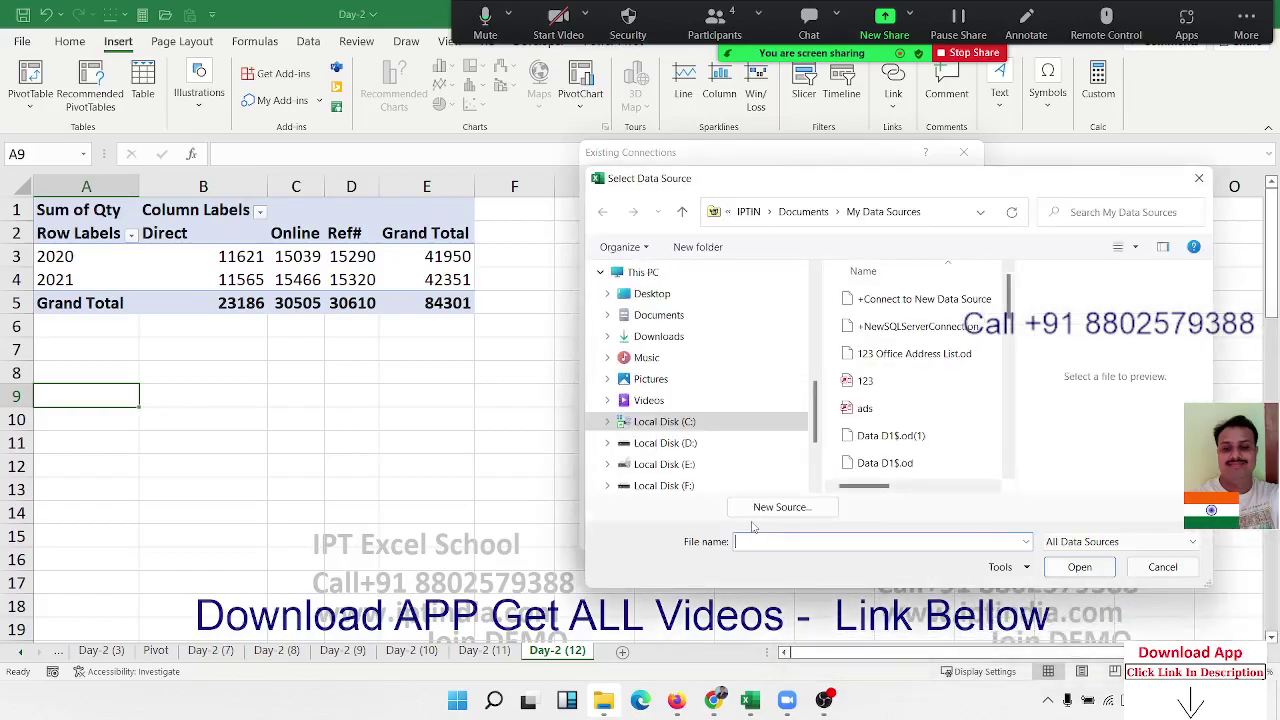
{"action": "key", "text": "Escape"}
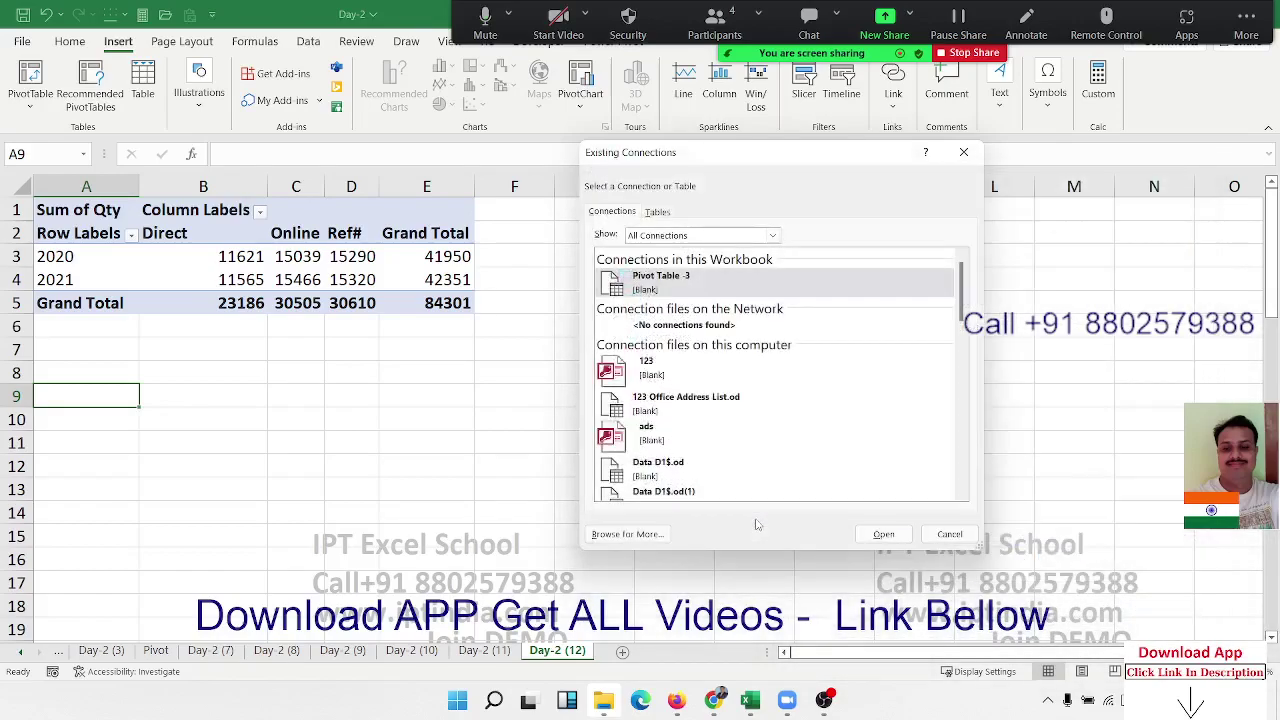
{"action": "key", "text": "Escape"}
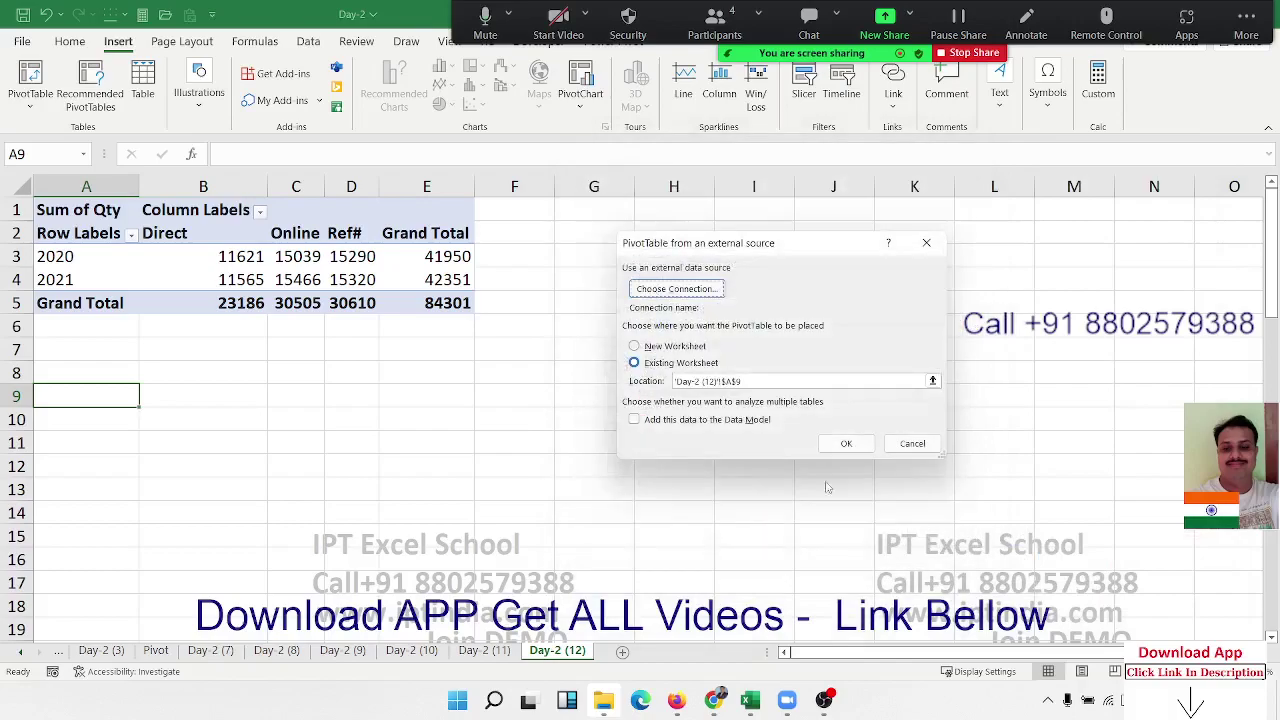
{"action": "left_click", "coordinate": [914, 443]}
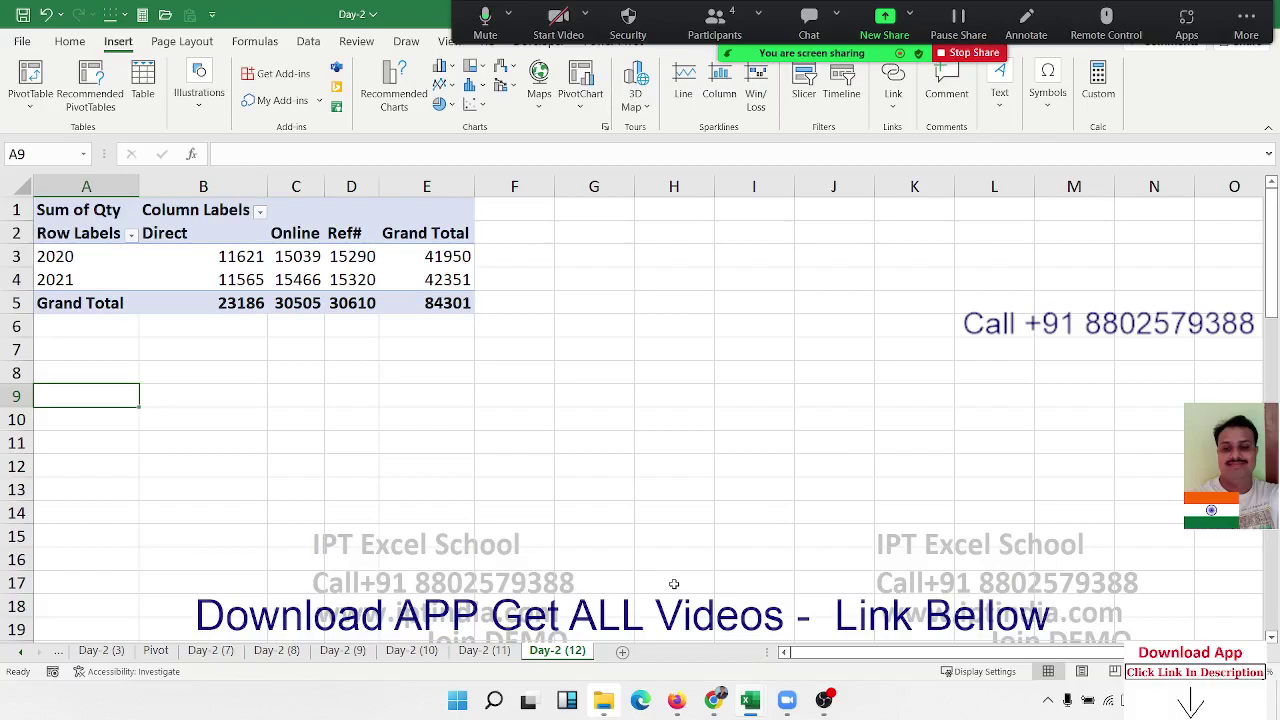
Copy Day-2 (12) as Day-2 (13) and delete the copied pivot's columns.
{"action": "left_click", "coordinate": [157, 651]}
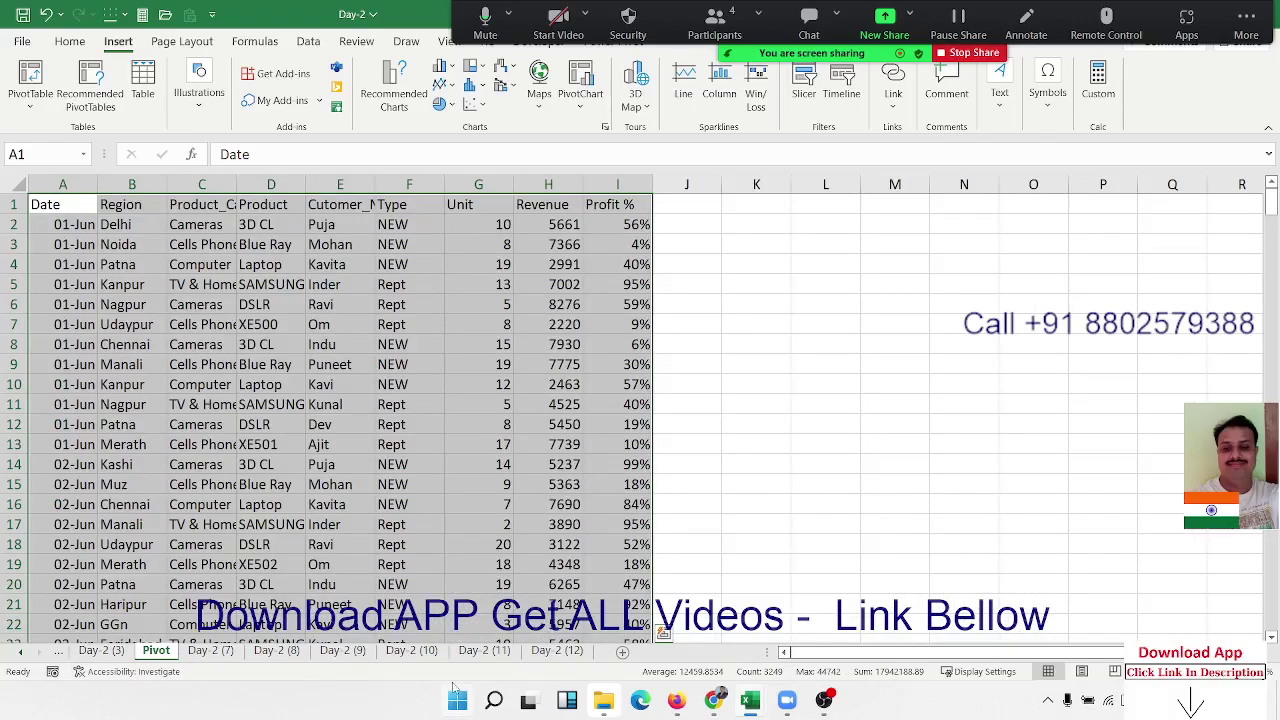
{"action": "left_click", "coordinate": [557, 651]}
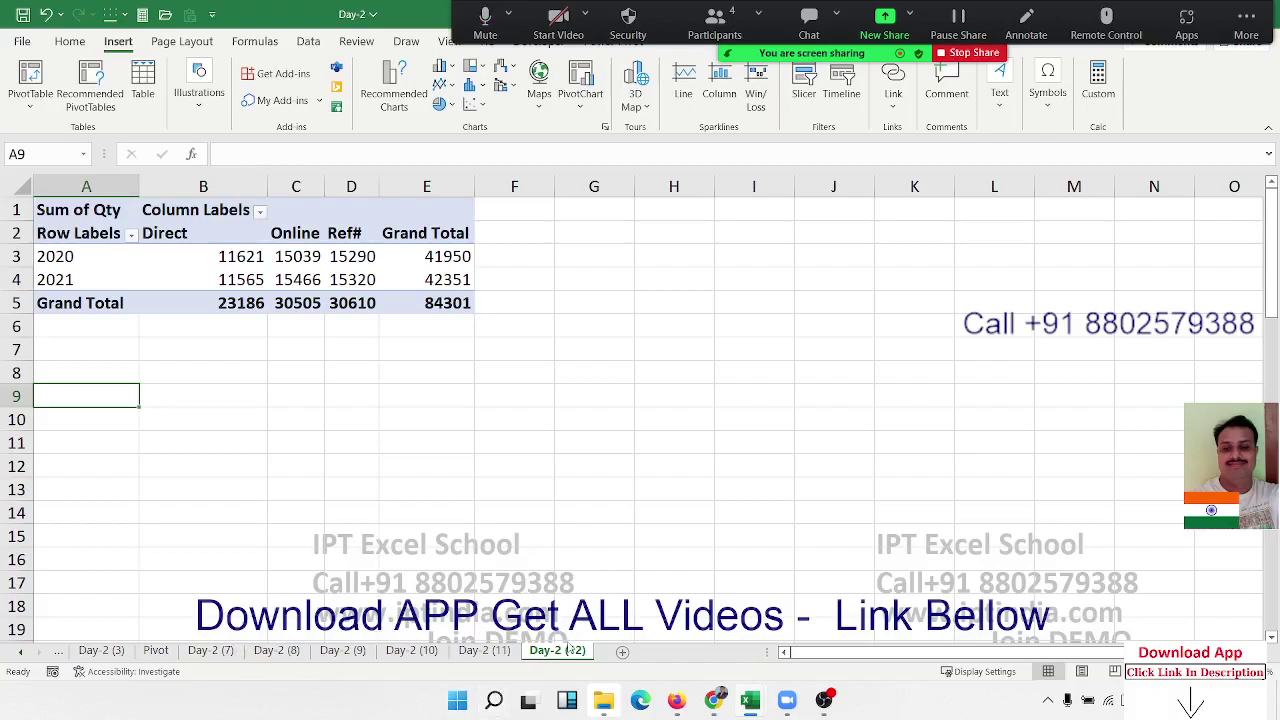
{"action": "left_click_drag", "start_coordinate": [618, 650], "coordinate": [620, 650]}
{"action": "mouse_move", "coordinate": [426, 187]}
{"action": "left_mouse_down"}
{"action": "mouse_move", "coordinate": [115, 150]}
{"action": "mouse_move", "coordinate": [26, 153]}
{"action": "left_mouse_up"}
{"action": "key", "text": "ctrl+minus"}
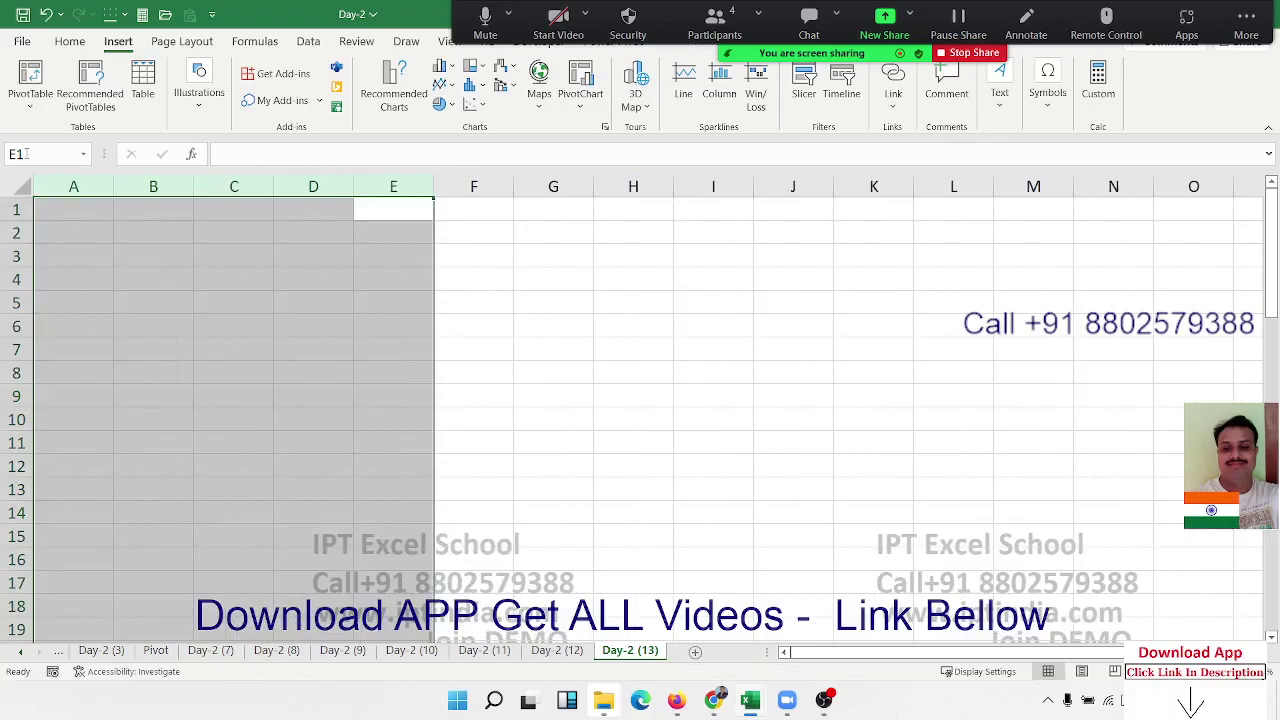
Insert a PivotTable from the Pivot sheet data at 'Day-2 (13)'!$A$1.
{"action": "left_click", "coordinate": [158, 651]}
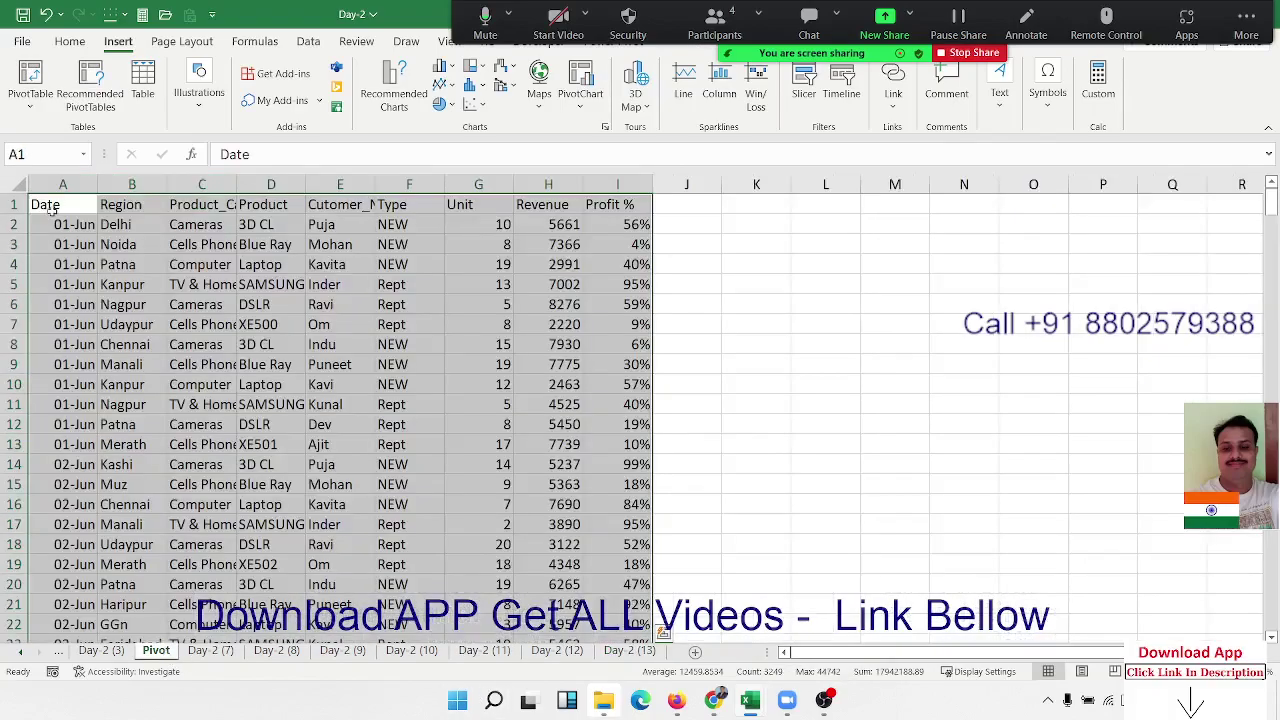
{"action": "left_click", "coordinate": [30, 80]}
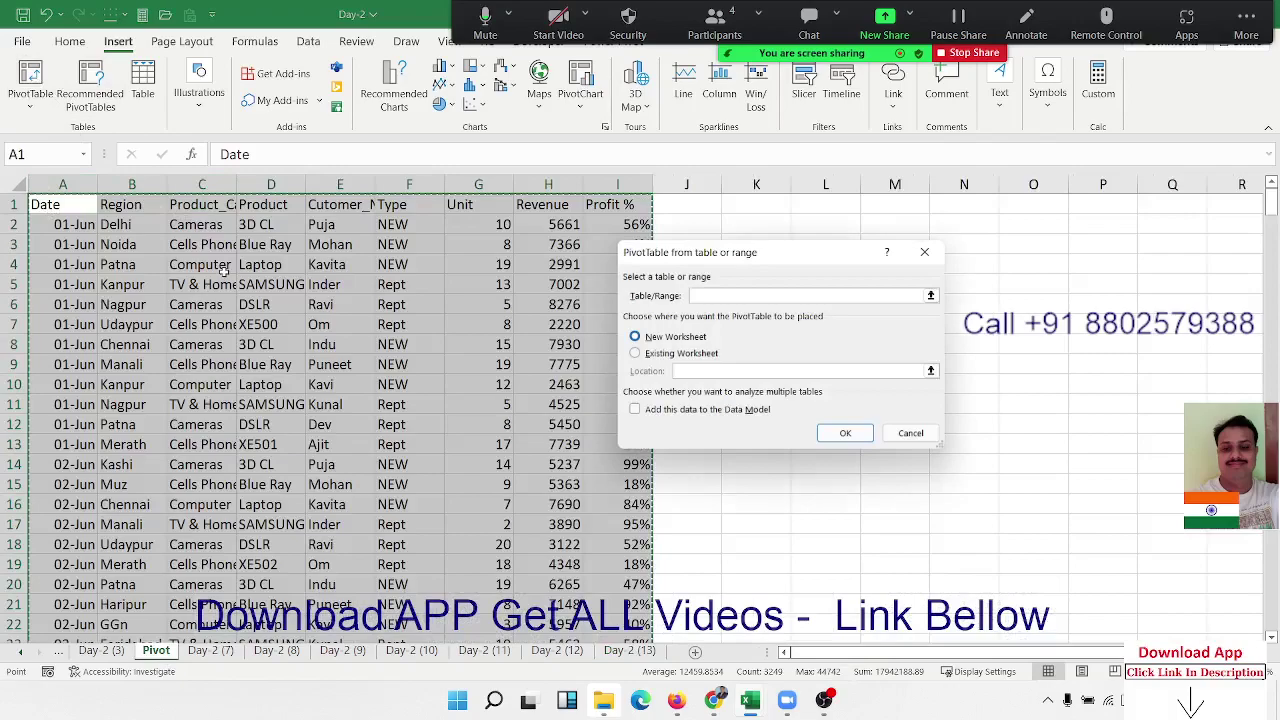
{"action": "left_click", "coordinate": [681, 354]}
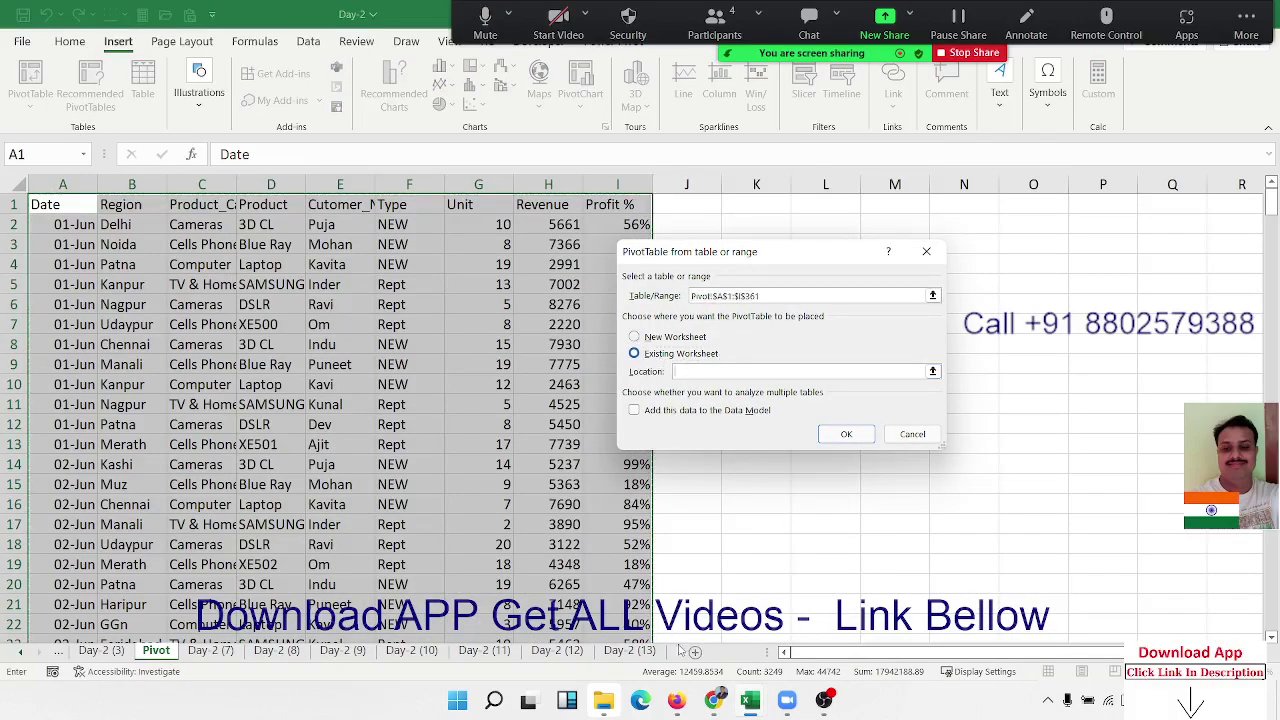
{"action": "left_click", "coordinate": [630, 651]}
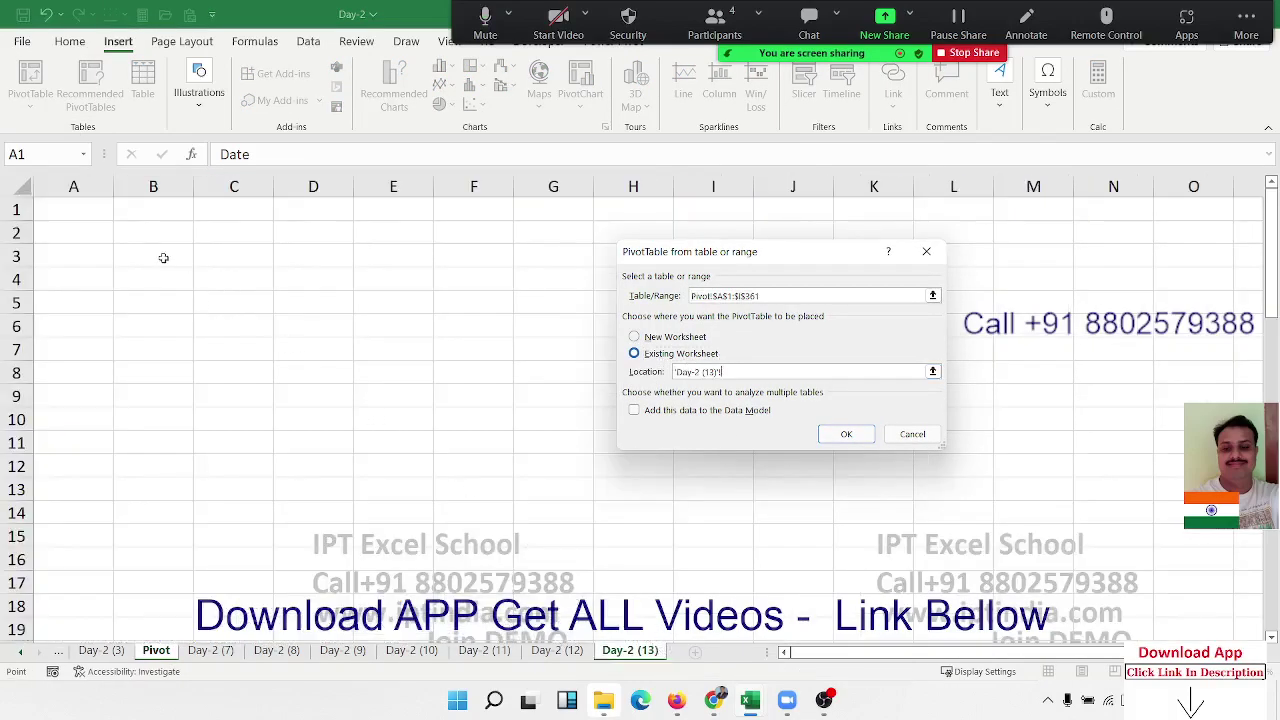
{"action": "left_click", "coordinate": [40, 210]}
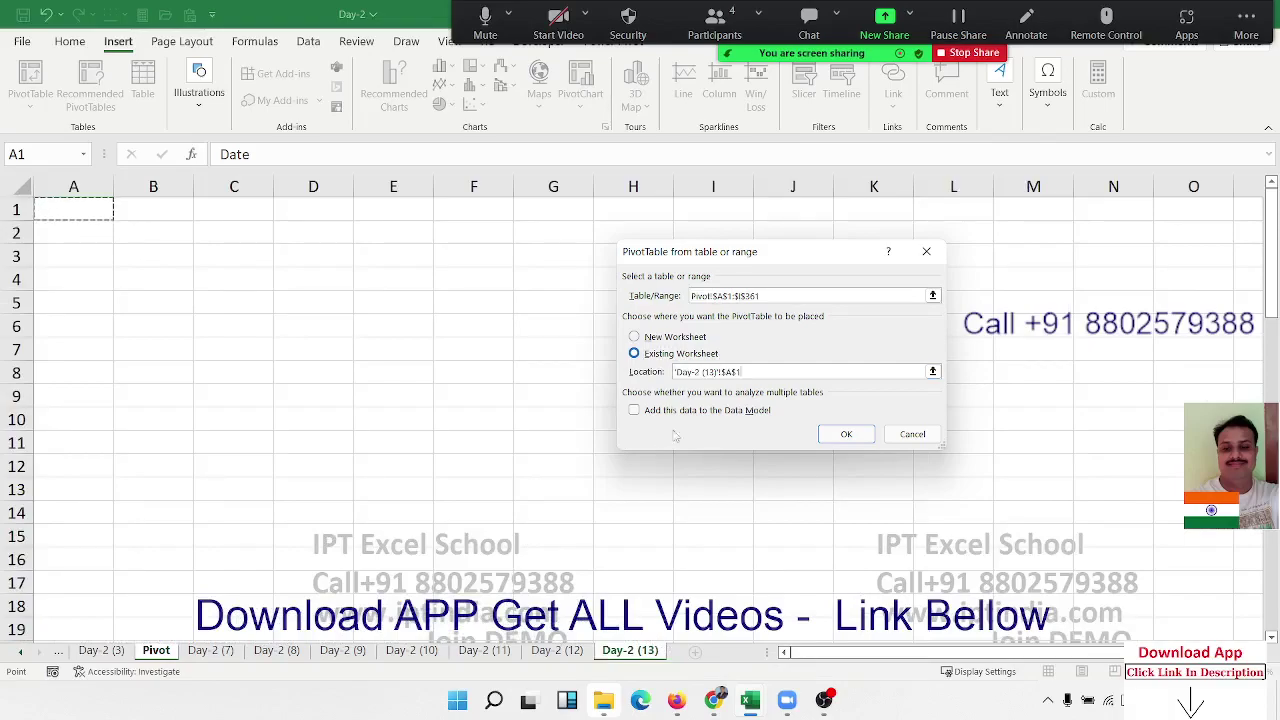
{"action": "left_click", "coordinate": [846, 434]}
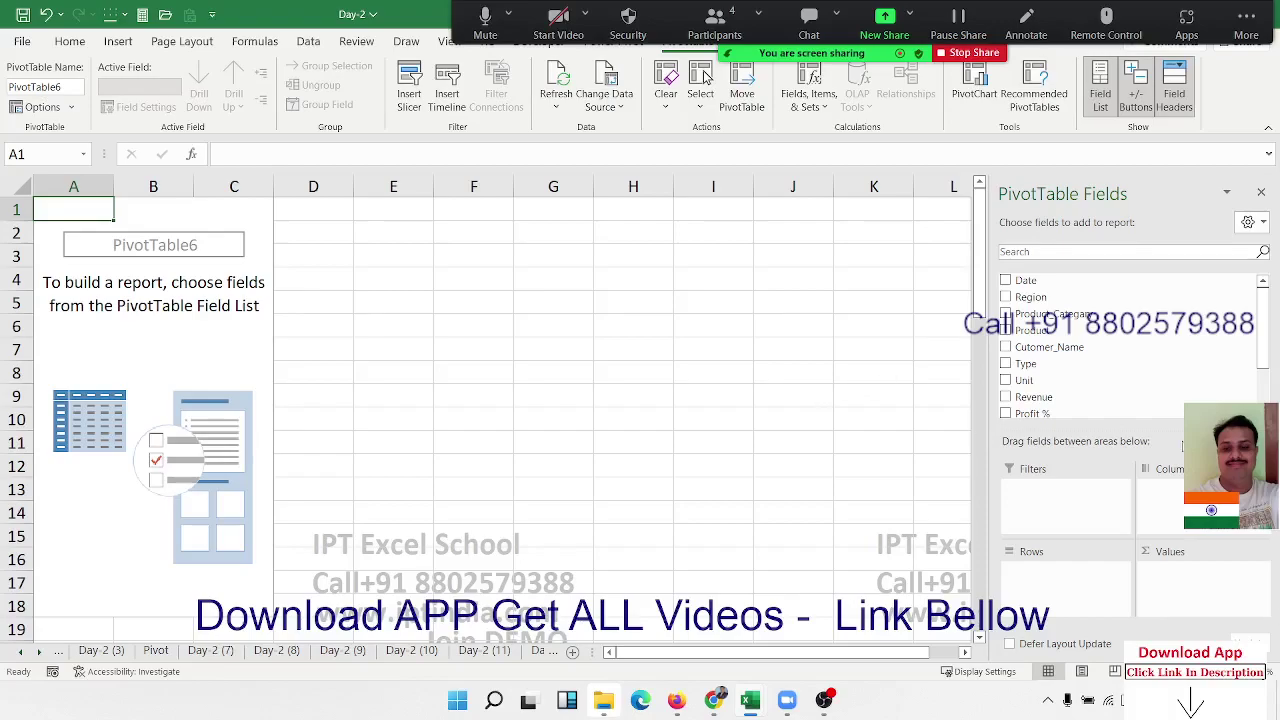
Put Region in the pivot rows and Count of Unit in the values.
{"action": "left_click_drag", "start_coordinate": [1030, 297], "coordinate": [1033, 570]}
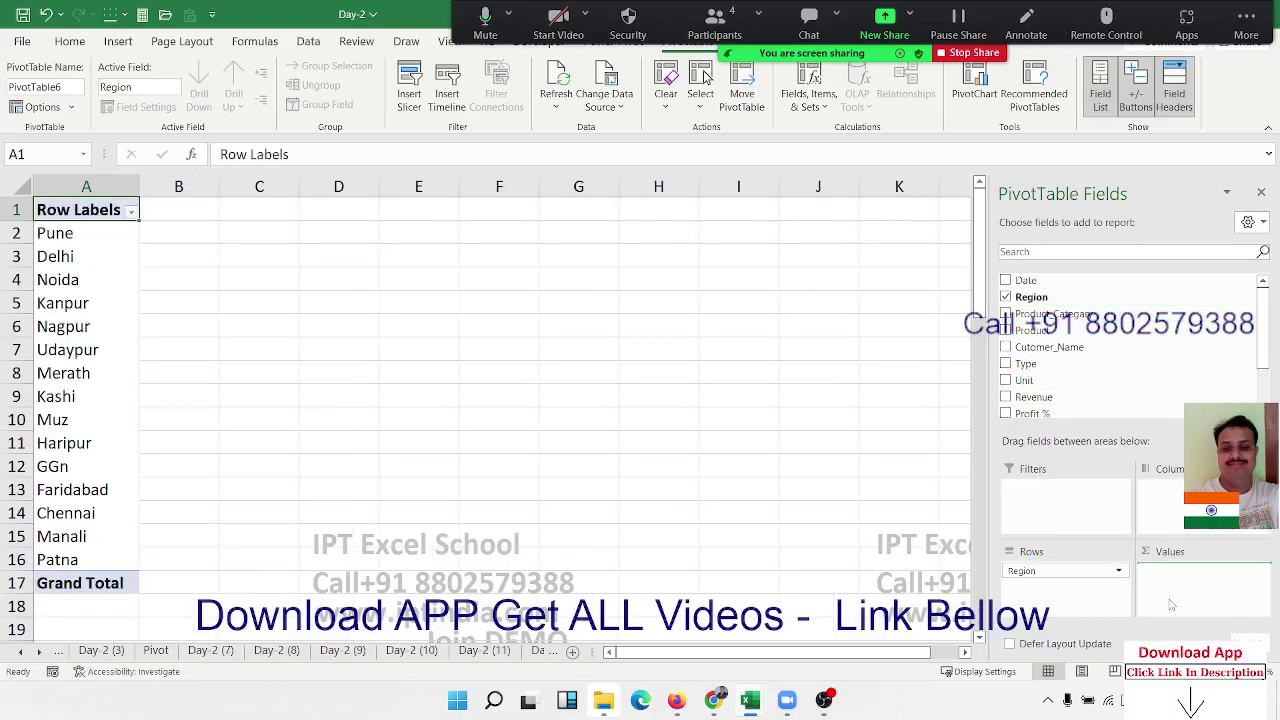
{"action": "left_click_drag", "start_coordinate": [1025, 380], "coordinate": [1171, 604]}
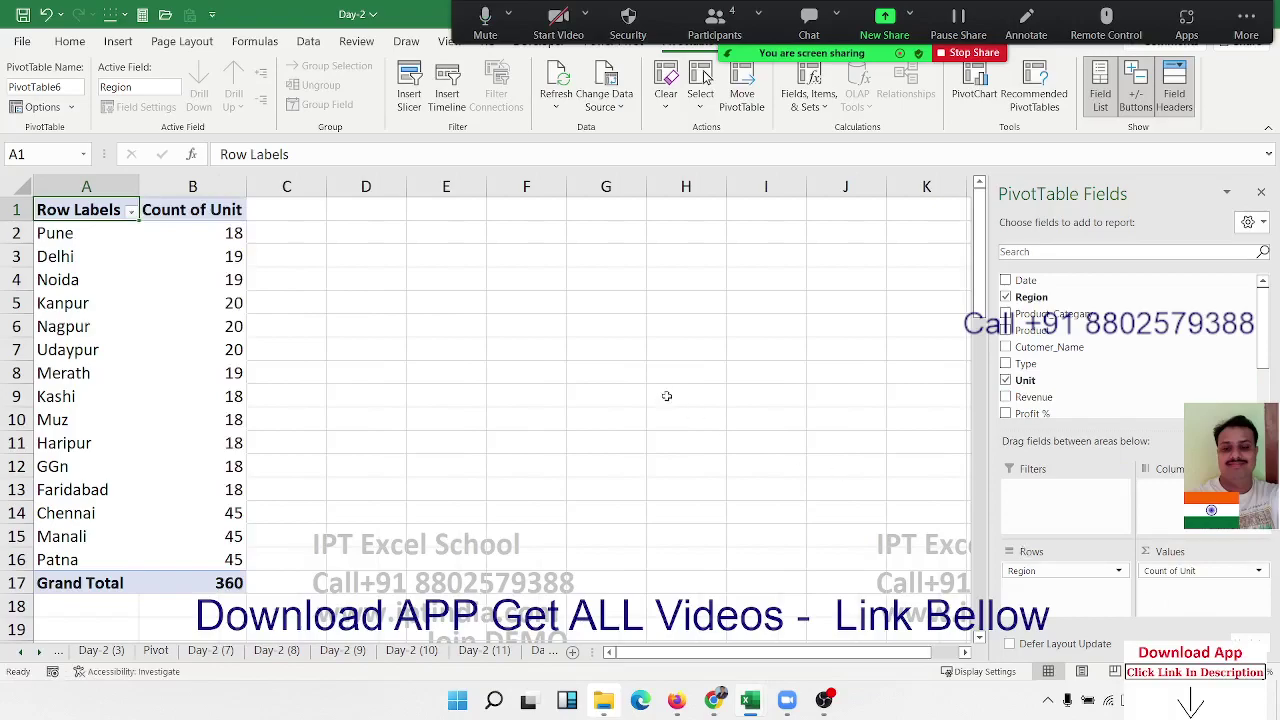
{"action": "left_click", "coordinate": [118, 41]}
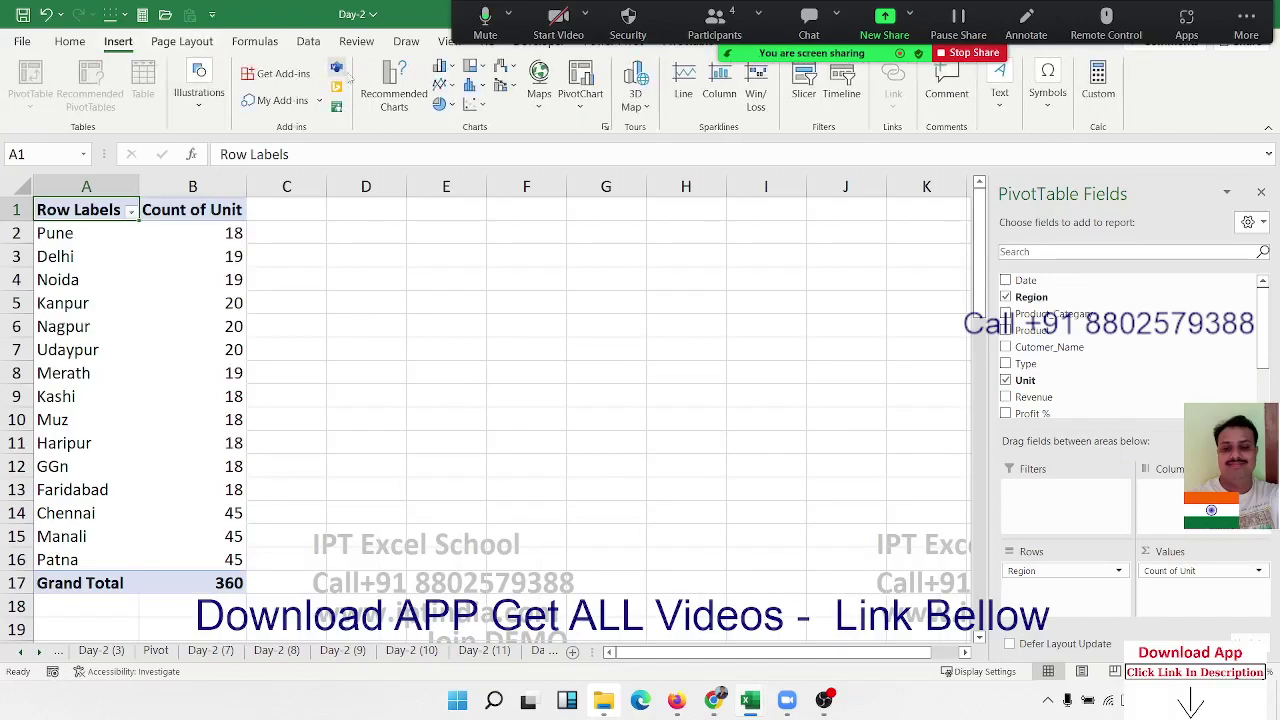
Insert a clustered column PivotChart and move and widen it beside the pivot.
{"action": "left_click", "coordinate": [449, 65]}
{"action": "left_click", "coordinate": [453, 124]}
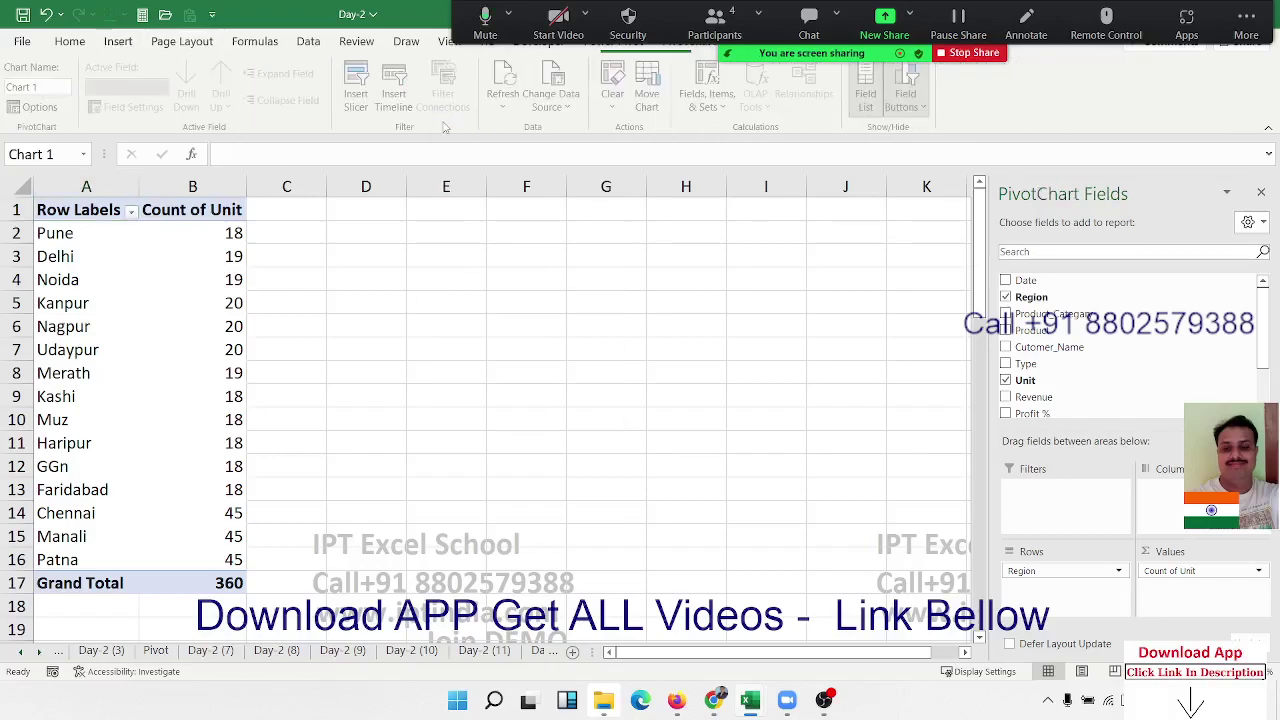
{"action": "left_click_drag", "start_coordinate": [357, 327], "coordinate": [360, 229]}
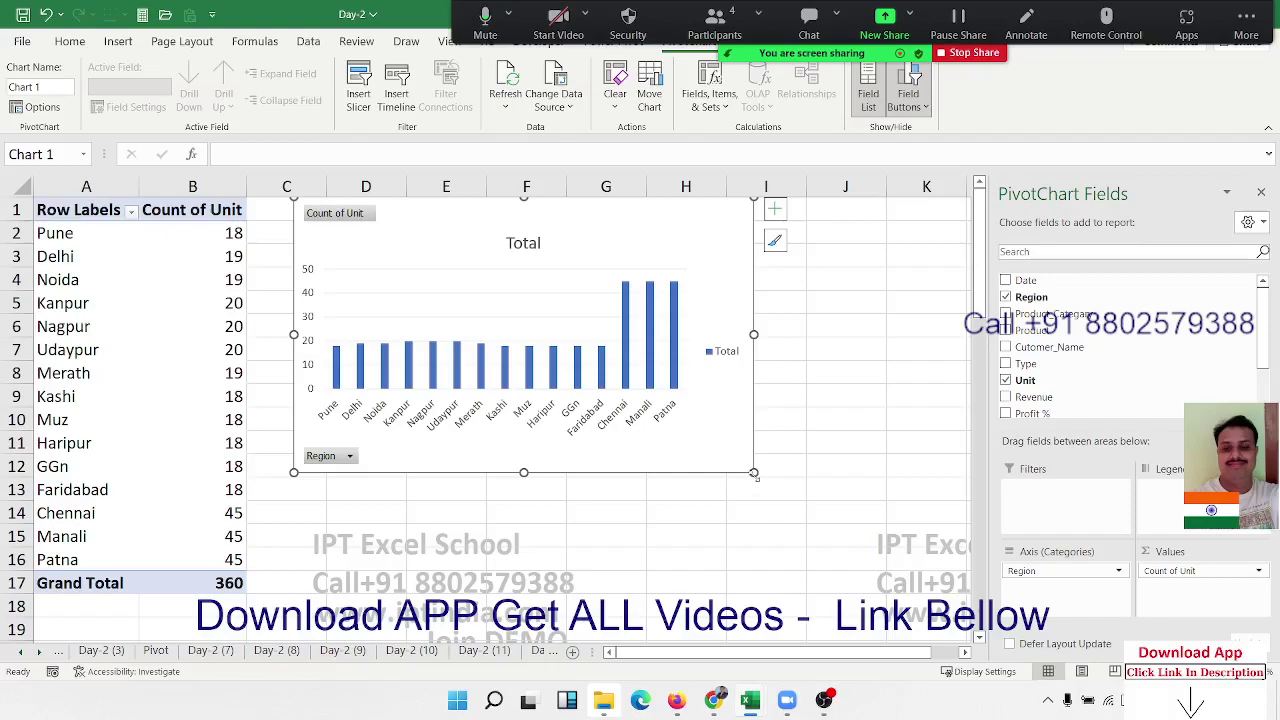
{"action": "left_click_drag", "start_coordinate": [754, 476], "coordinate": [888, 449]}
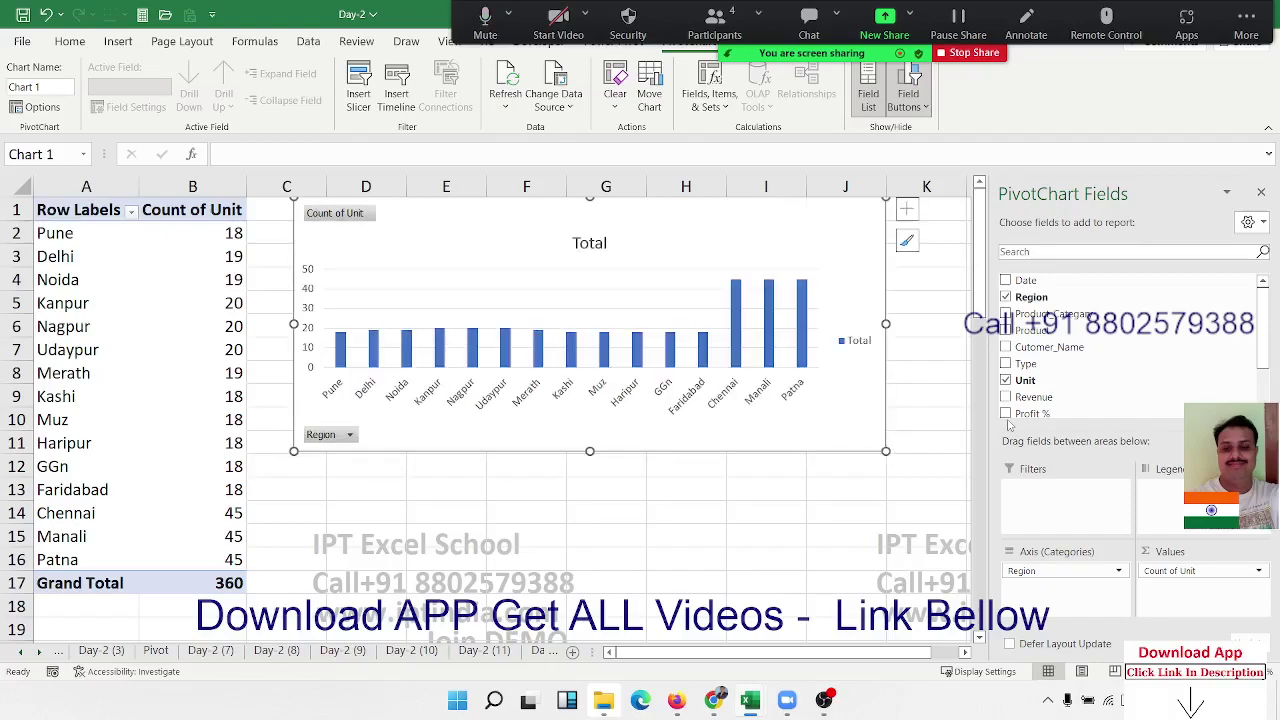
Add Revenue to the values and change Count of Unit to Sum of Unit.
{"action": "left_click_drag", "start_coordinate": [1027, 412], "coordinate": [1168, 617]}
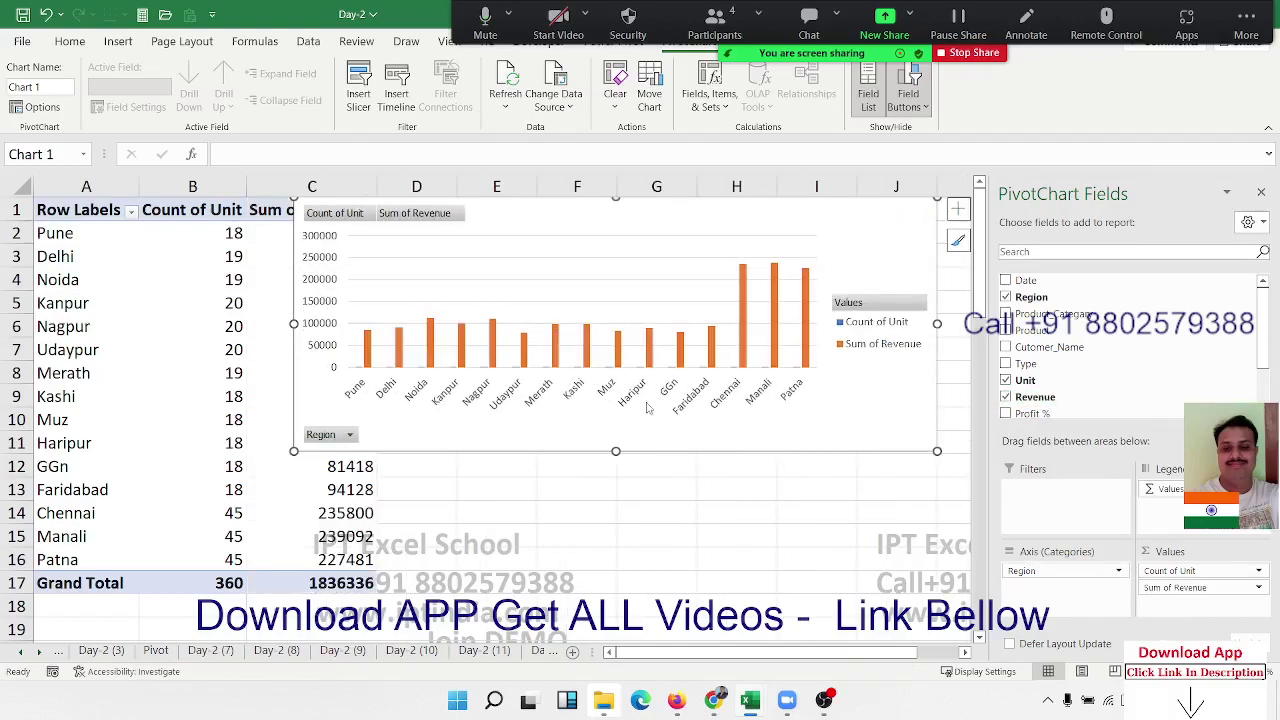
{"action": "left_click", "coordinate": [1155, 570]}
{"action": "left_click", "coordinate": [1158, 552]}
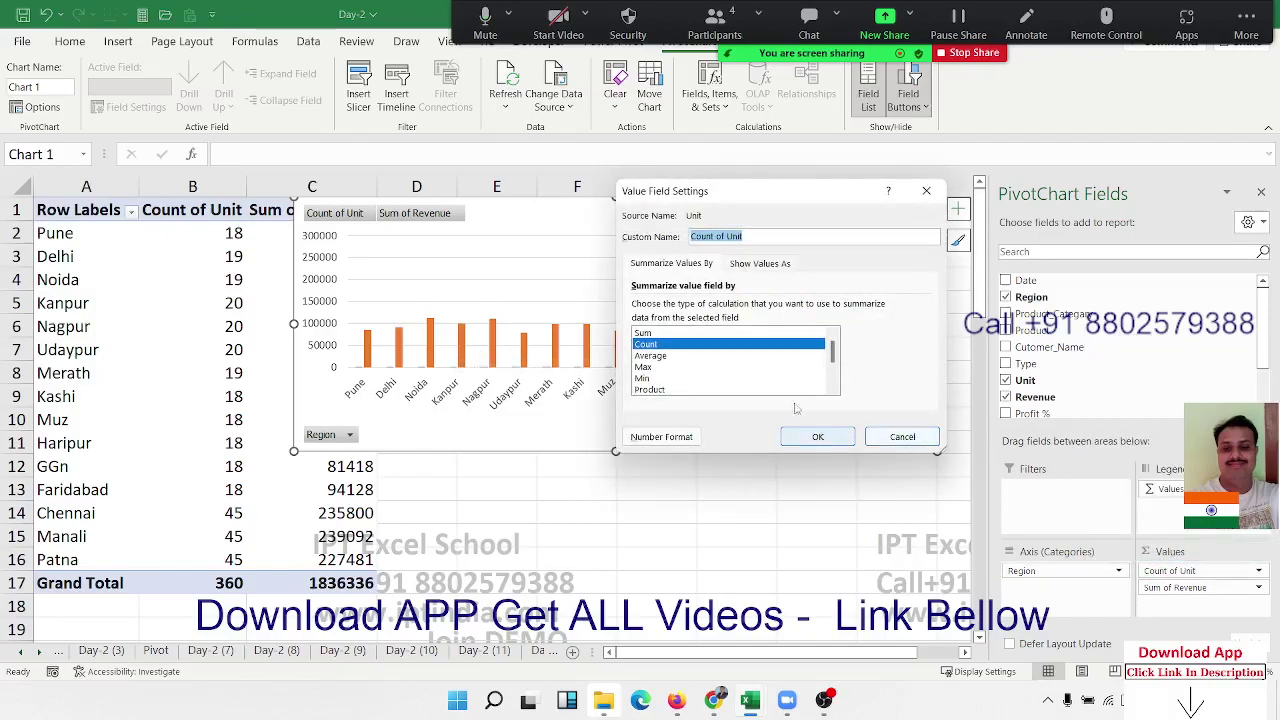
{"action": "left_click", "coordinate": [668, 332]}
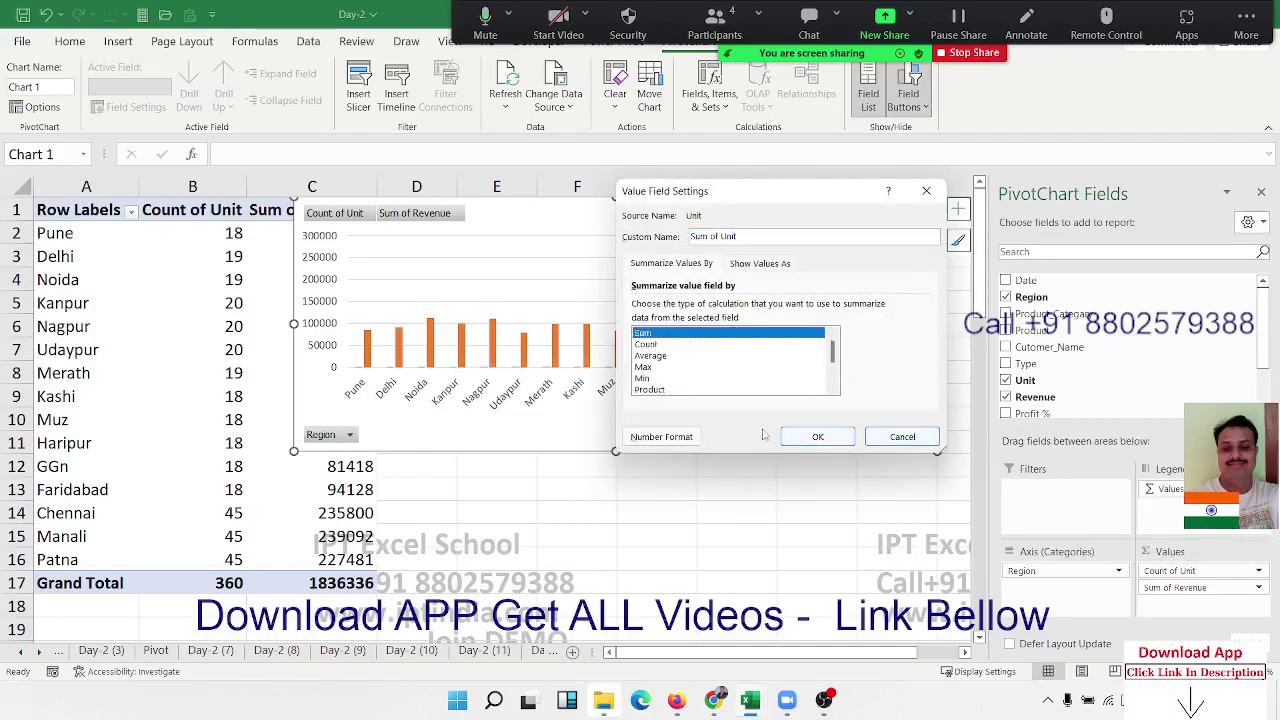
{"action": "left_click", "coordinate": [816, 437]}
Remove Sum of Revenue, place the Units chart beside the table, and select A1:B17.
{"action": "left_click", "coordinate": [305, 532]}
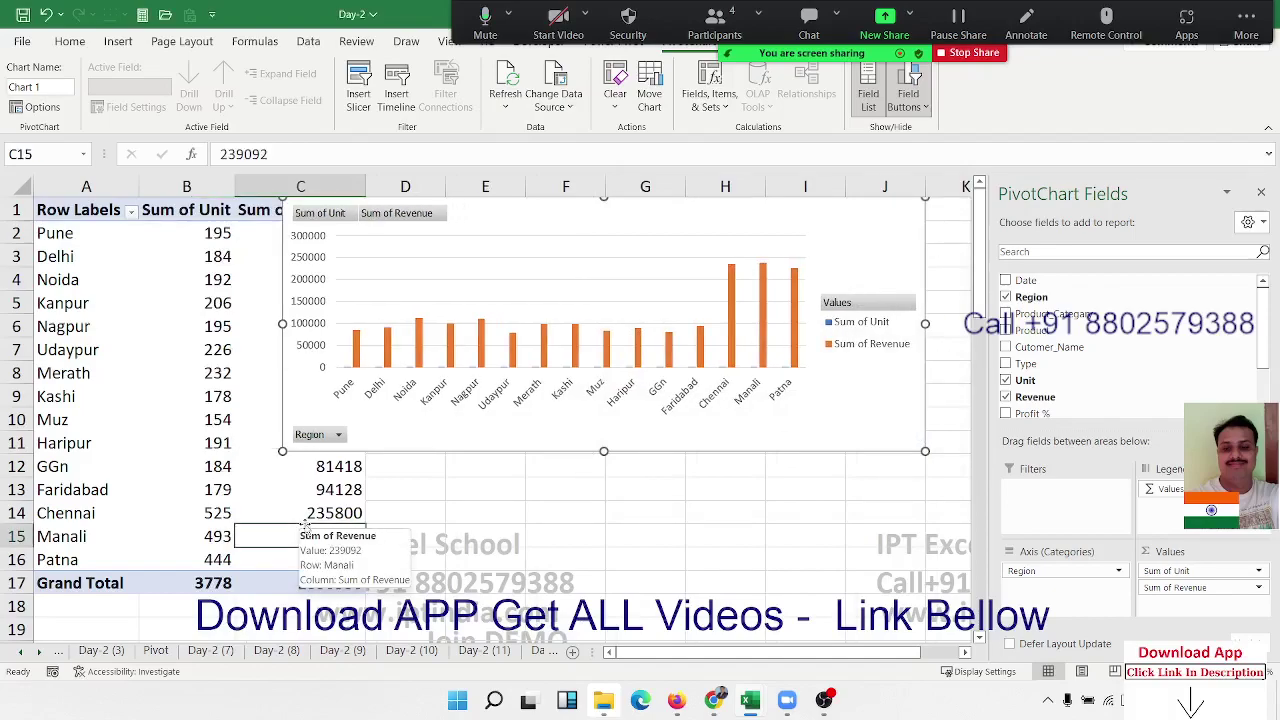
{"action": "left_click", "coordinate": [281, 355]}
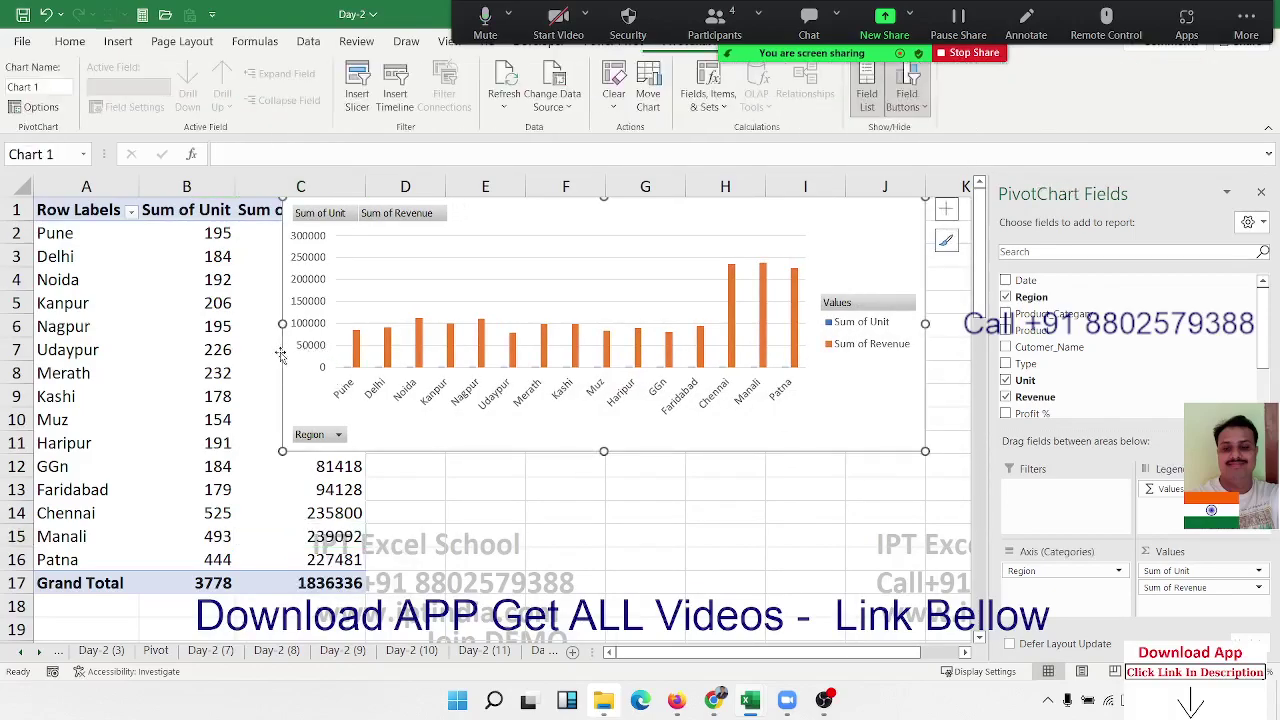
{"action": "mouse_move", "coordinate": [350, 315]}
{"action": "left_mouse_down"}
{"action": "mouse_move", "coordinate": [388, 323]}
{"action": "mouse_move", "coordinate": [376, 323]}
{"action": "left_mouse_up"}
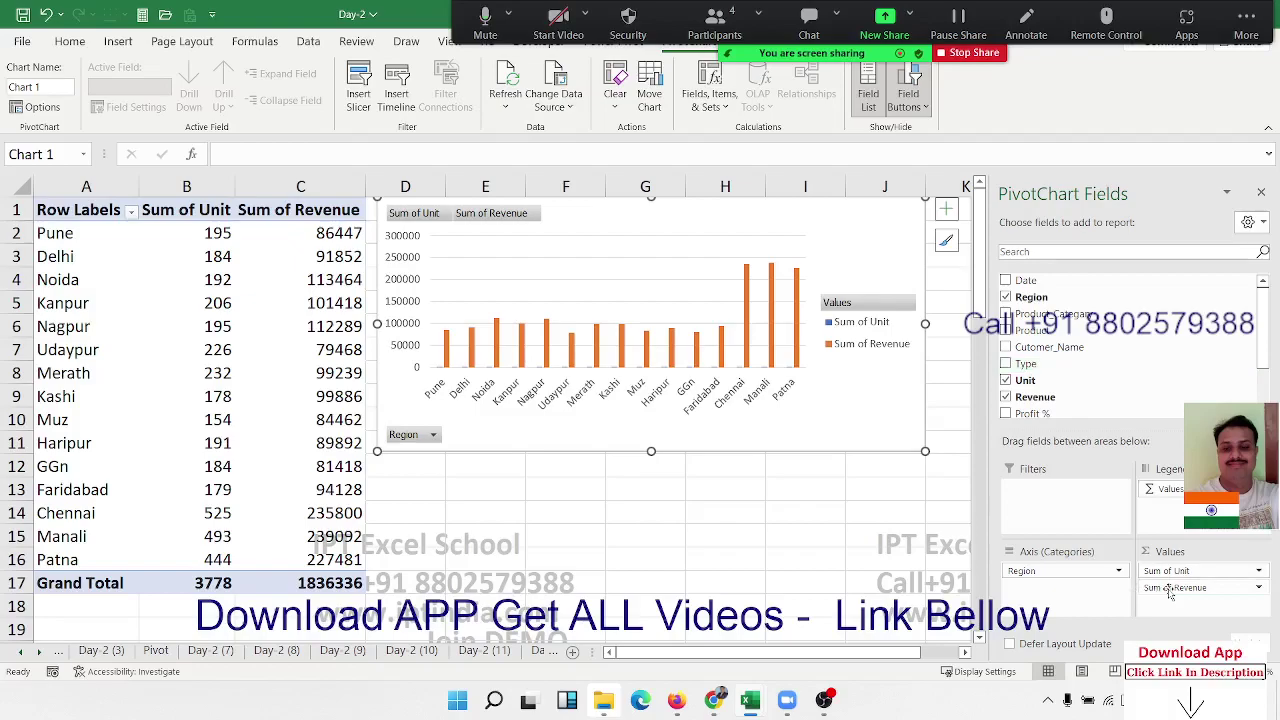
{"action": "left_click_drag", "start_coordinate": [1170, 588], "coordinate": [1140, 410]}
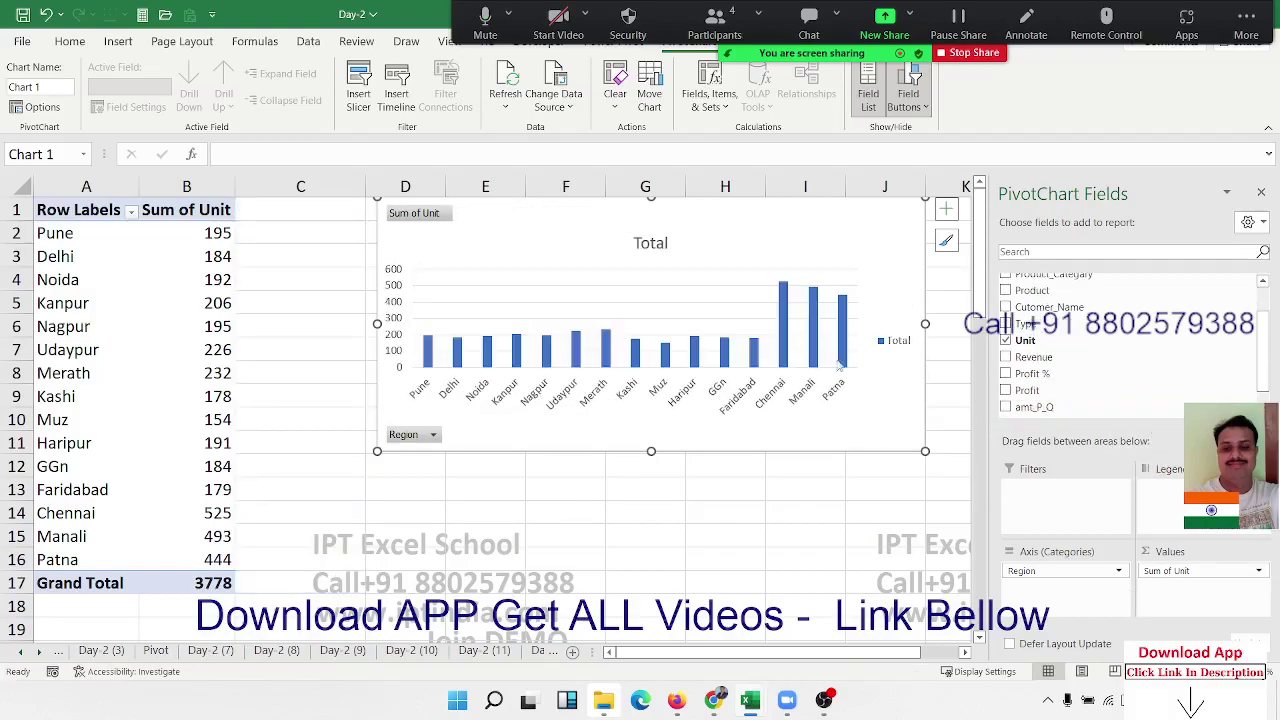
{"action": "left_click_drag", "start_coordinate": [489, 240], "coordinate": [390, 234]}
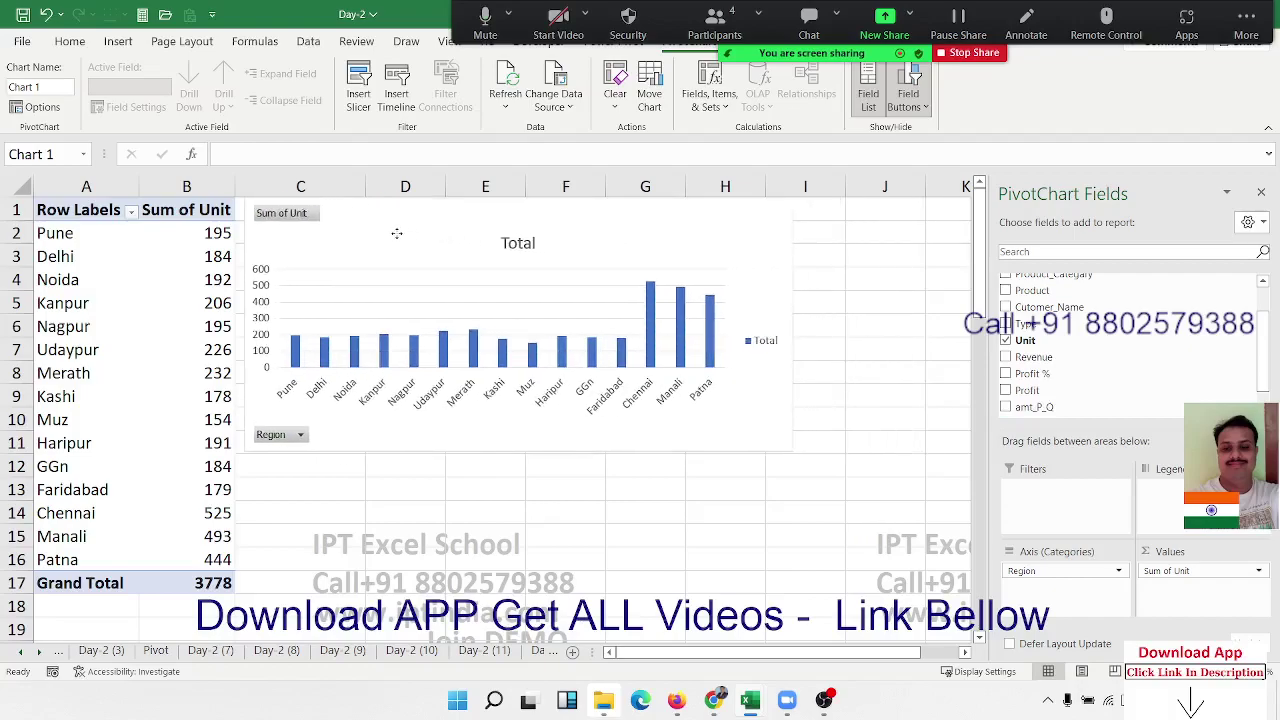
{"action": "left_click_drag", "start_coordinate": [200, 583], "coordinate": [35, 210]}
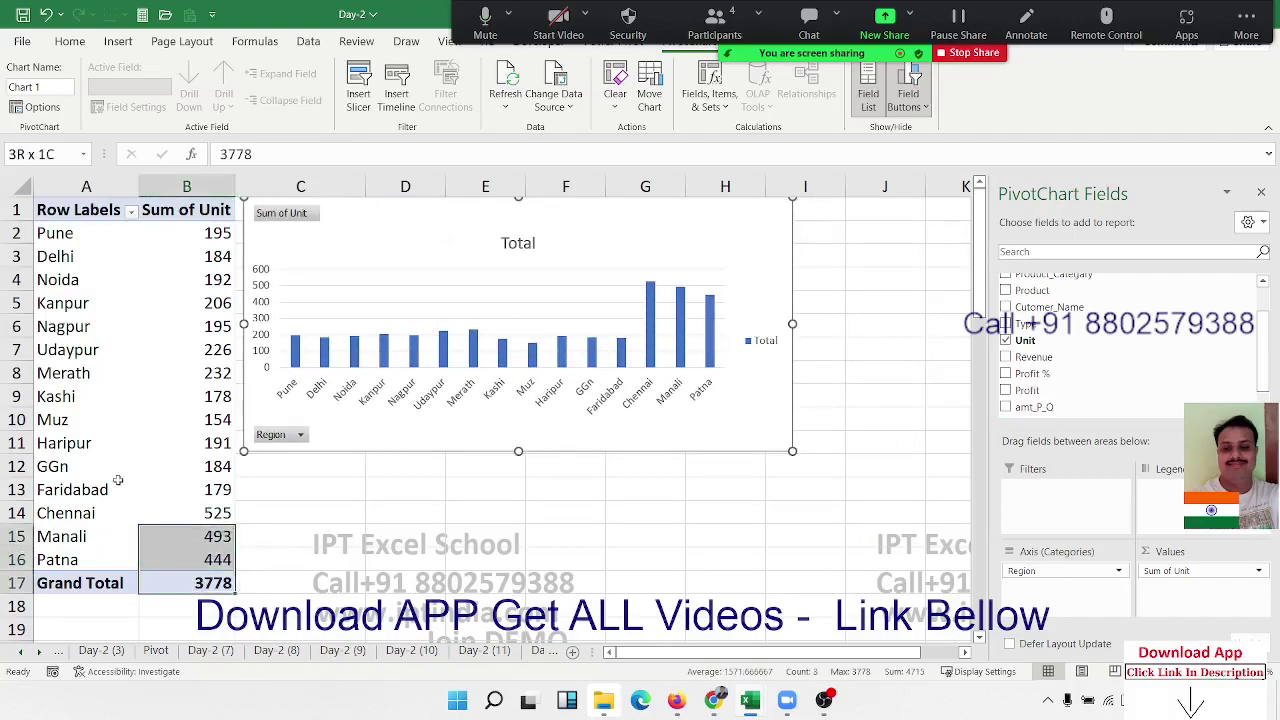
Copy the Units pivot table and paste a duplicate at A20.
{"action": "key", "text": "ctrl+c"}
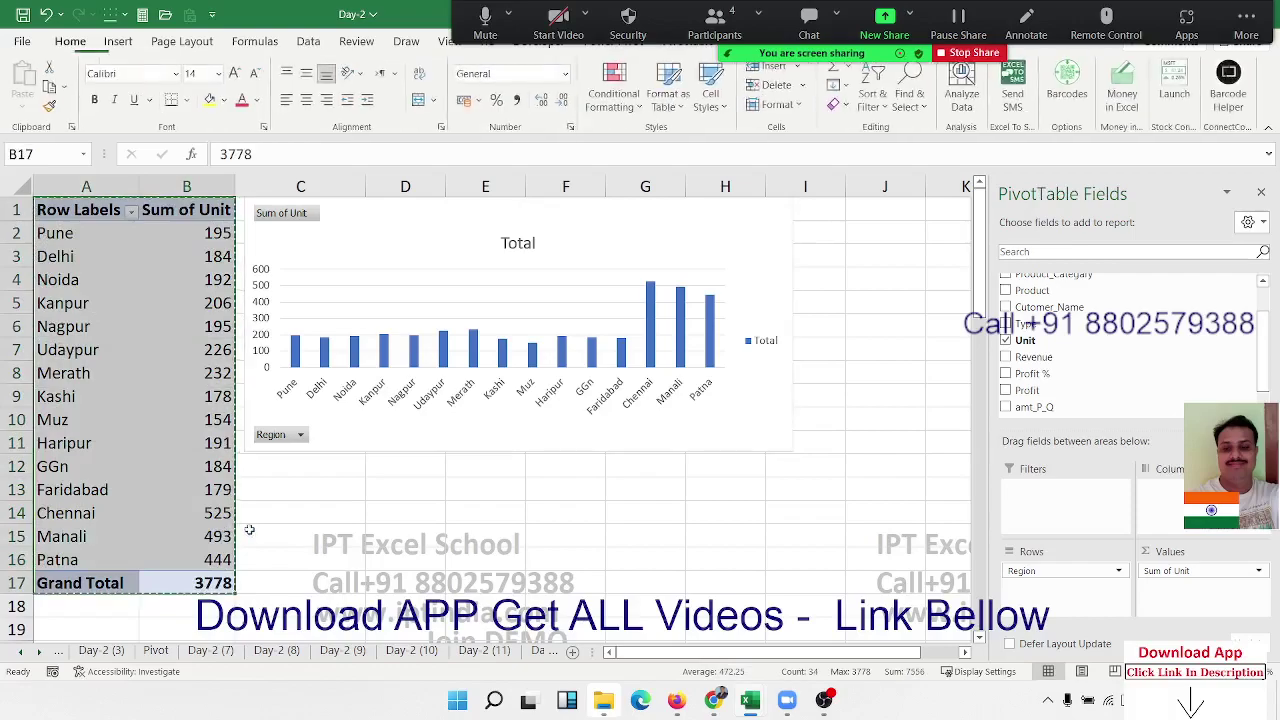
{"action": "key", "text": "Return"}
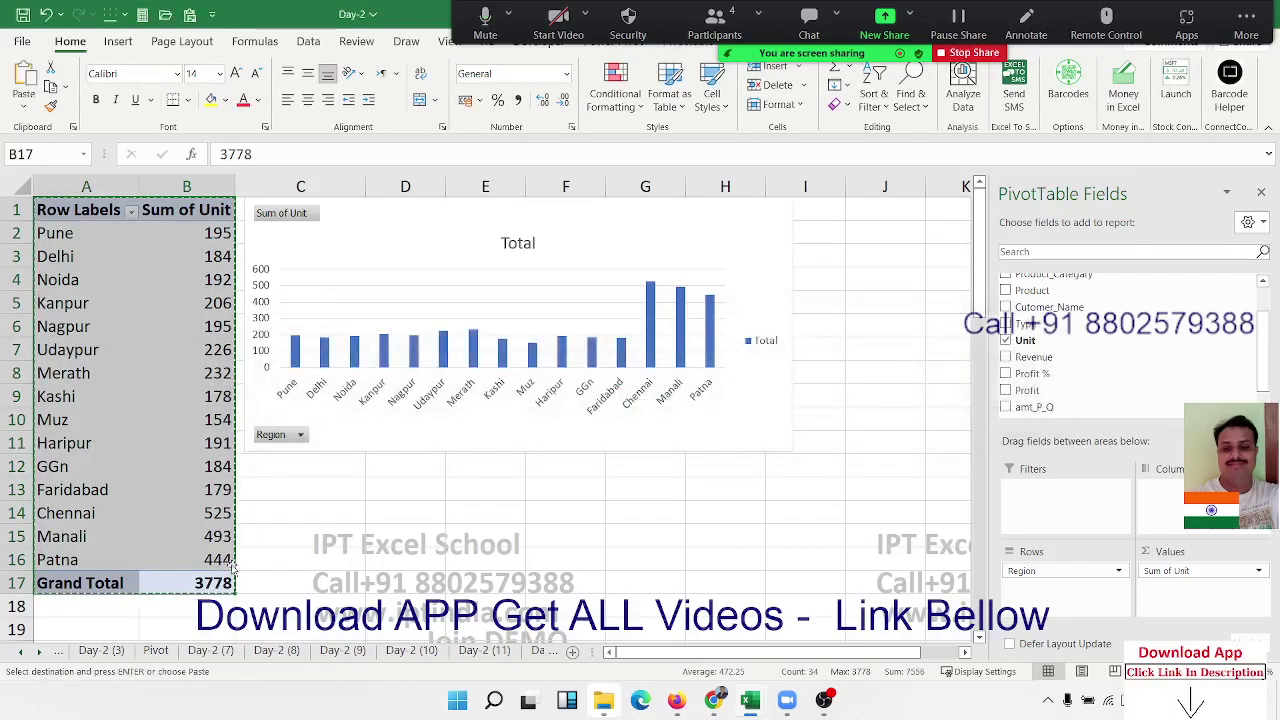
{"action": "scroll", "coordinate": [206, 566], "scroll_direction": "down", "scroll_amount": 2}
{"action": "scroll", "coordinate": [105, 497], "scroll_direction": "down", "scroll_amount": 1}
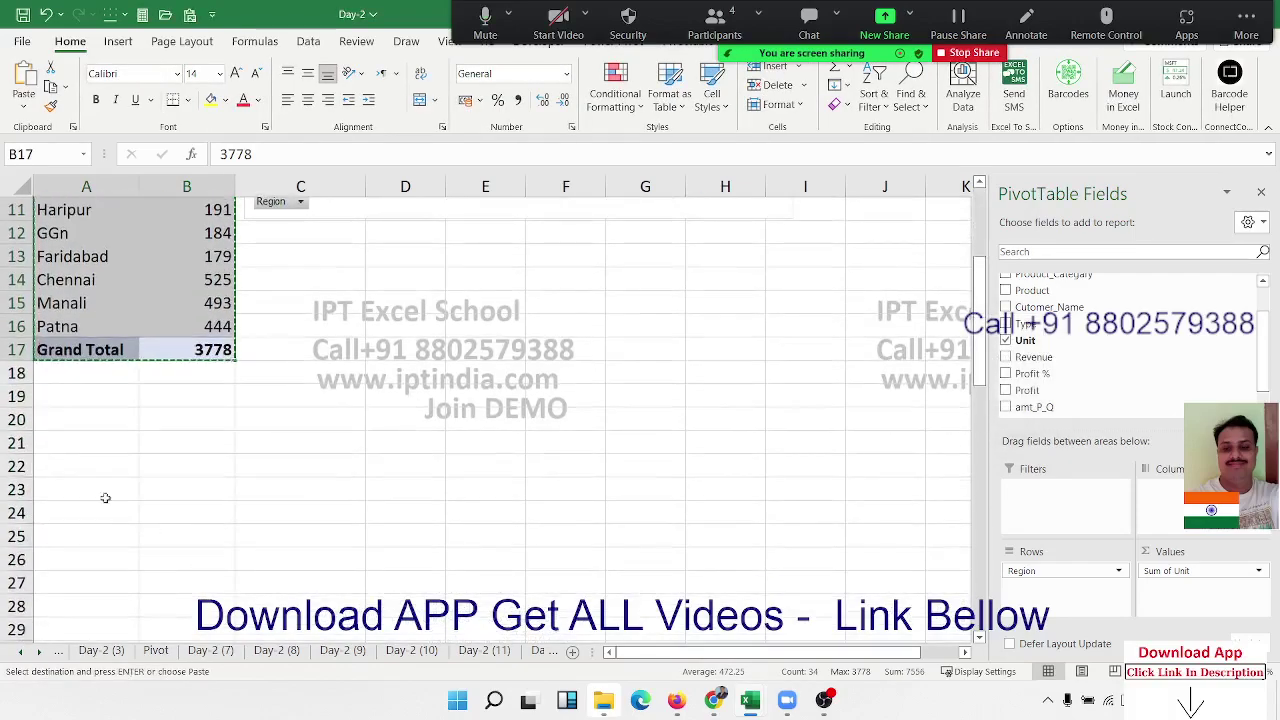
{"action": "left_click", "coordinate": [80, 417]}
{"action": "key", "text": "ctrl+v"}
Replace Unit with Revenue as the new pivot's values, summing Revenue by region.
{"action": "left_click", "coordinate": [161, 491]}
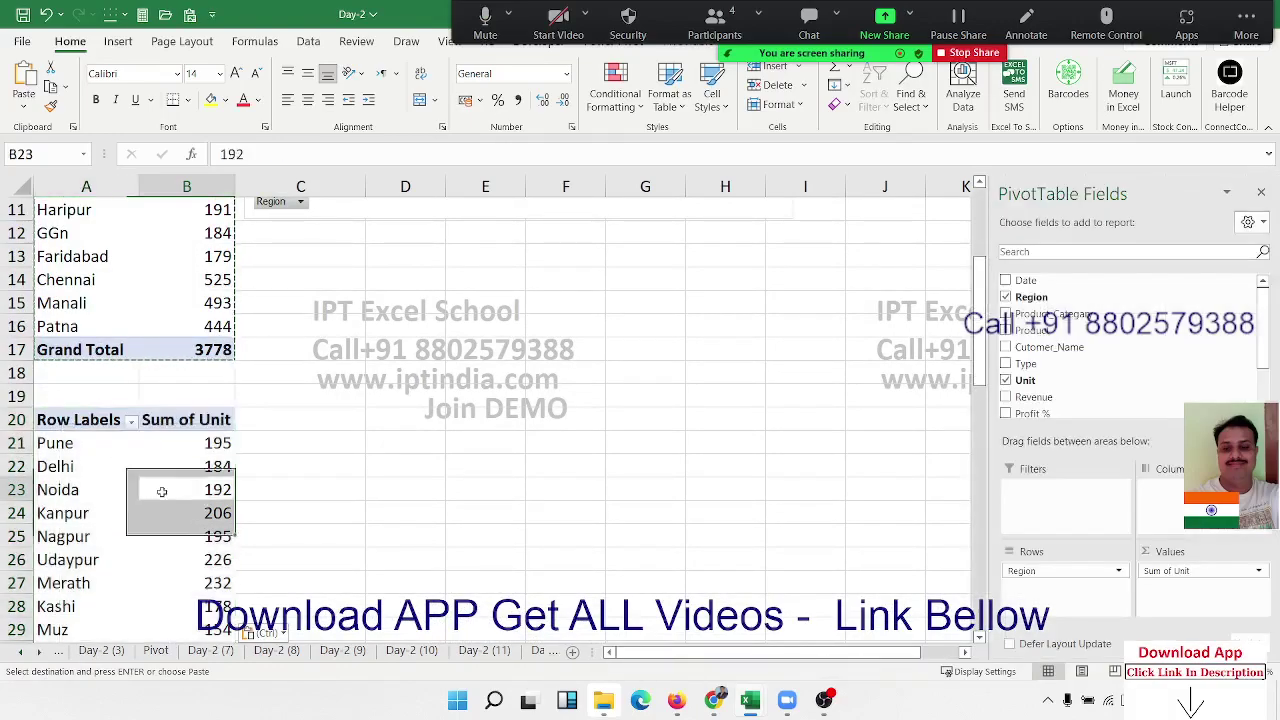
{"action": "mouse_move", "coordinate": [1170, 570]}
{"action": "left_mouse_down"}
{"action": "mouse_move", "coordinate": [1178, 537]}
{"action": "mouse_move", "coordinate": [1163, 510]}
{"action": "left_mouse_up"}
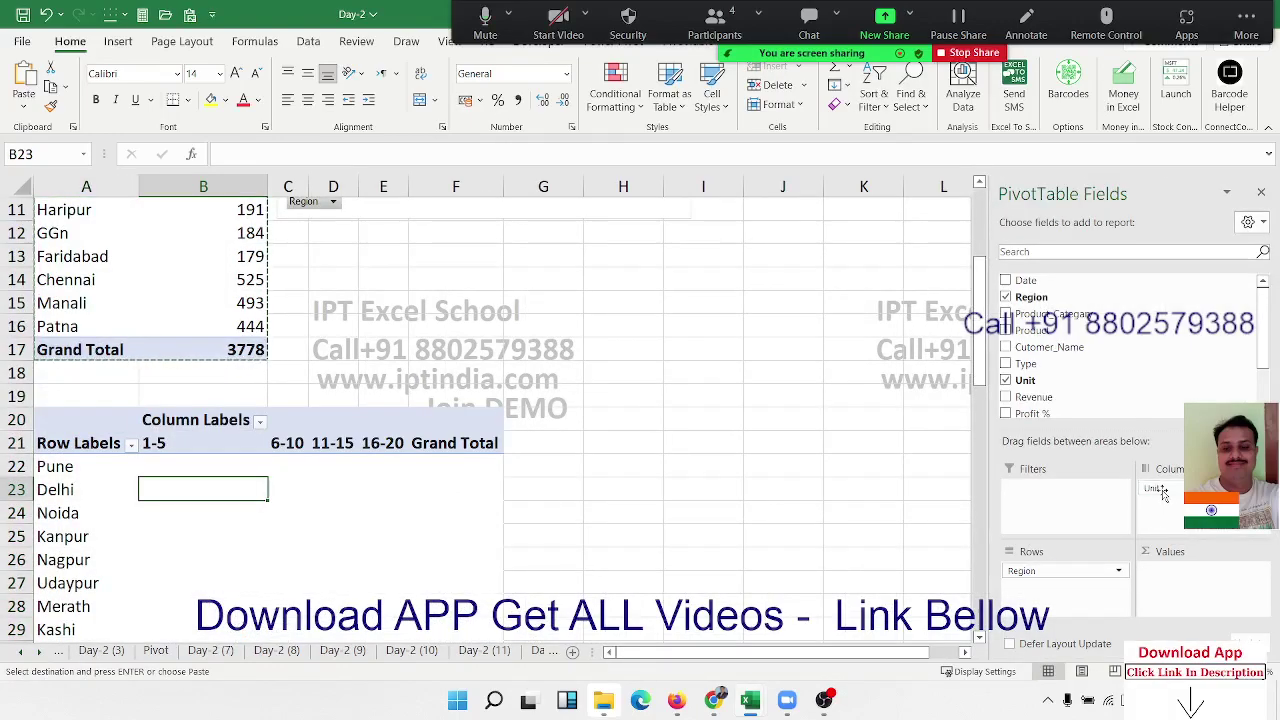
{"action": "left_click_drag", "start_coordinate": [1163, 496], "coordinate": [1153, 396]}
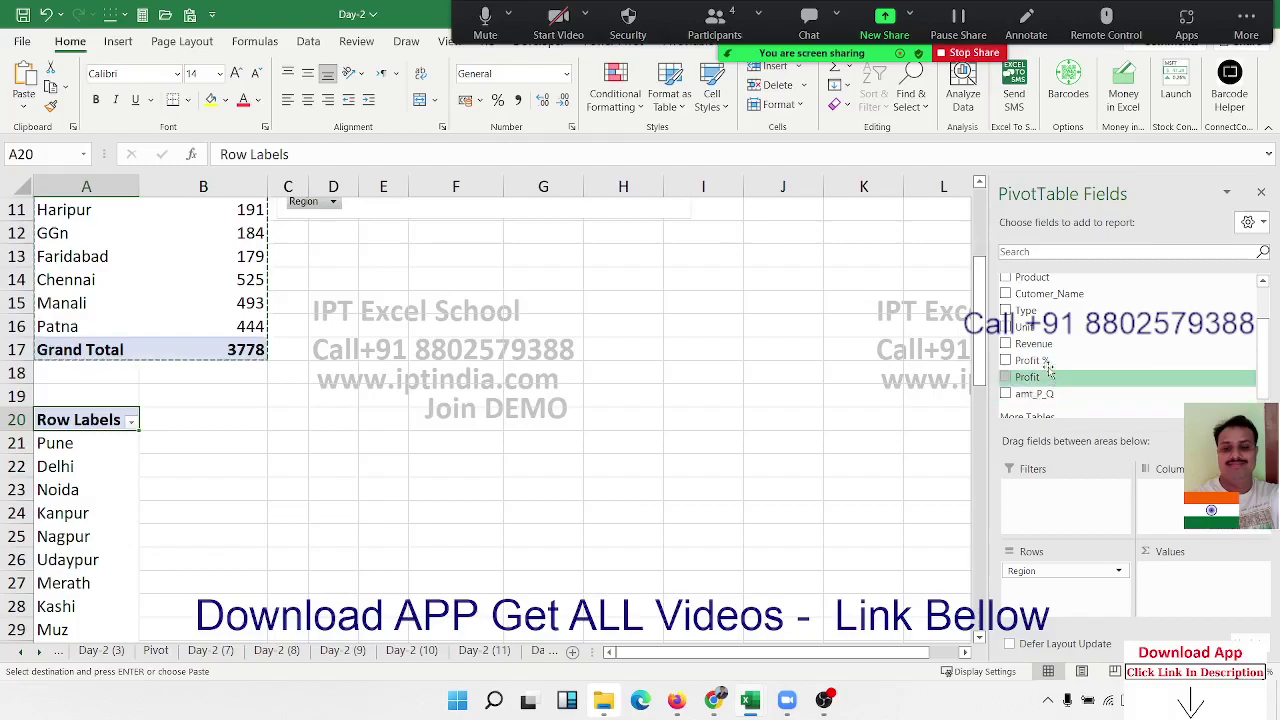
{"action": "mouse_move", "coordinate": [1149, 343]}
{"action": "left_mouse_down"}
{"action": "mouse_move", "coordinate": [1143, 604]}
{"action": "mouse_move", "coordinate": [1185, 600]}
{"action": "left_mouse_up"}
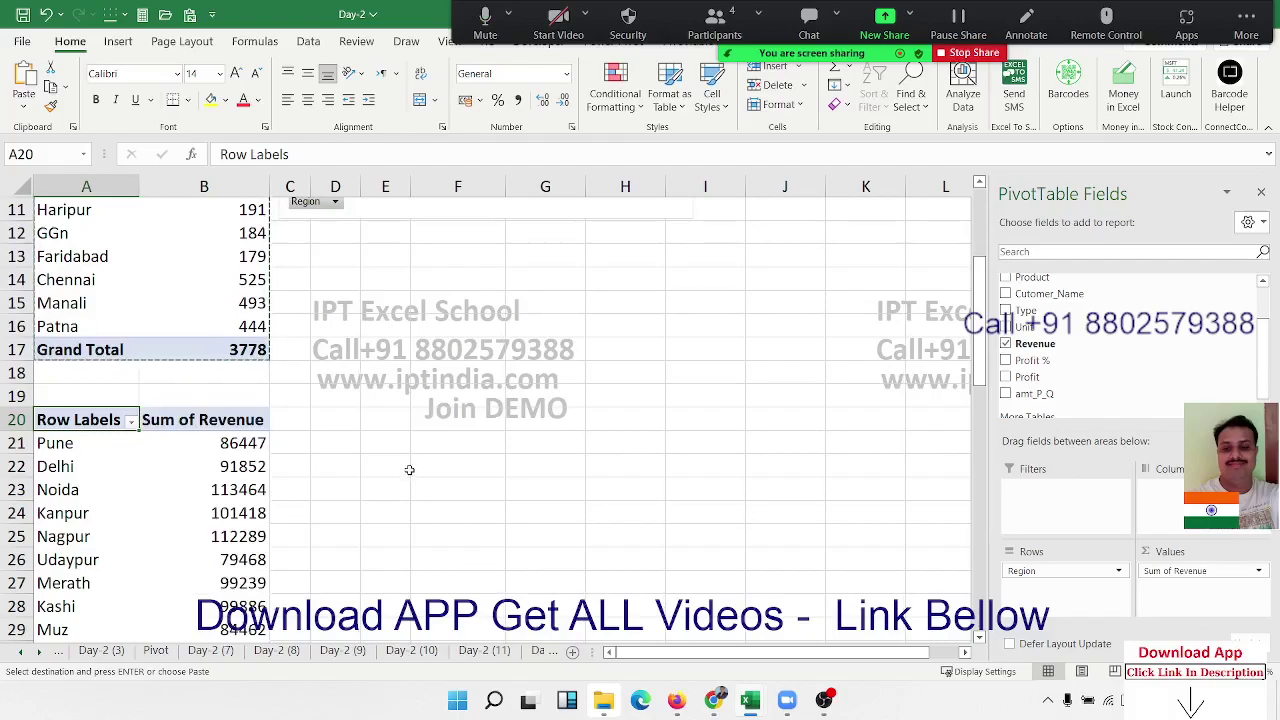
Insert a clustered column PivotChart of the Revenue pivot.
{"action": "left_click", "coordinate": [213, 484]}
{"action": "left_click", "coordinate": [118, 41]}
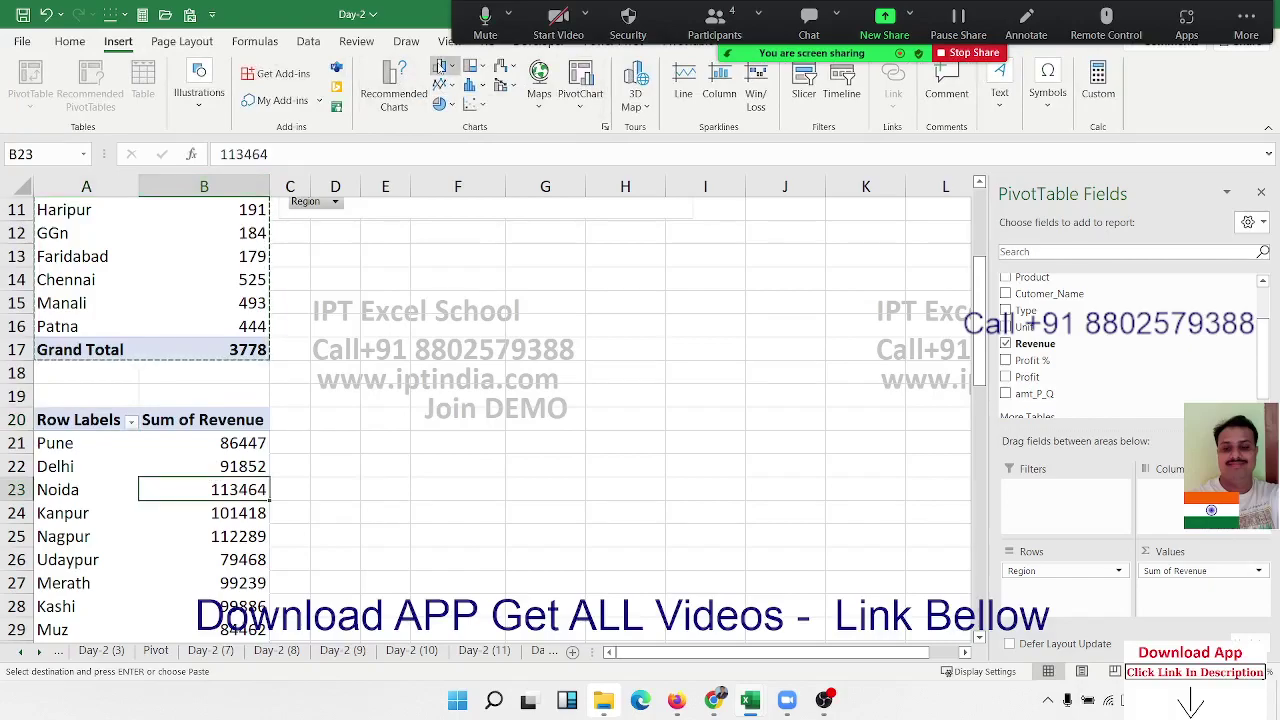
{"action": "left_click", "coordinate": [441, 66]}
{"action": "left_click", "coordinate": [454, 125]}
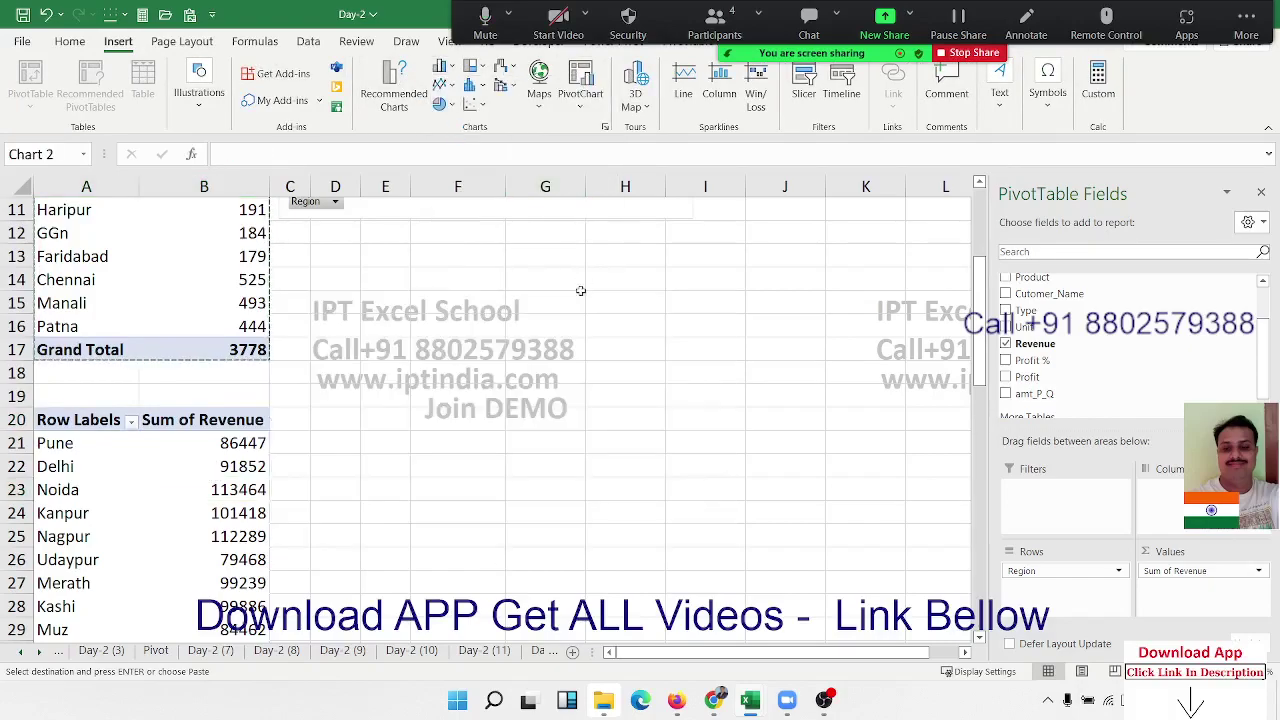
Place the Revenue chart below the Units chart and widen the Units chart to about column J.
{"action": "scroll", "coordinate": [551, 407], "scroll_direction": "up", "scroll_amount": 4}
{"action": "left_click_drag", "start_coordinate": [449, 500], "coordinate": [457, 457]}
{"action": "scroll", "coordinate": [557, 449], "scroll_direction": "down", "scroll_amount": 7}
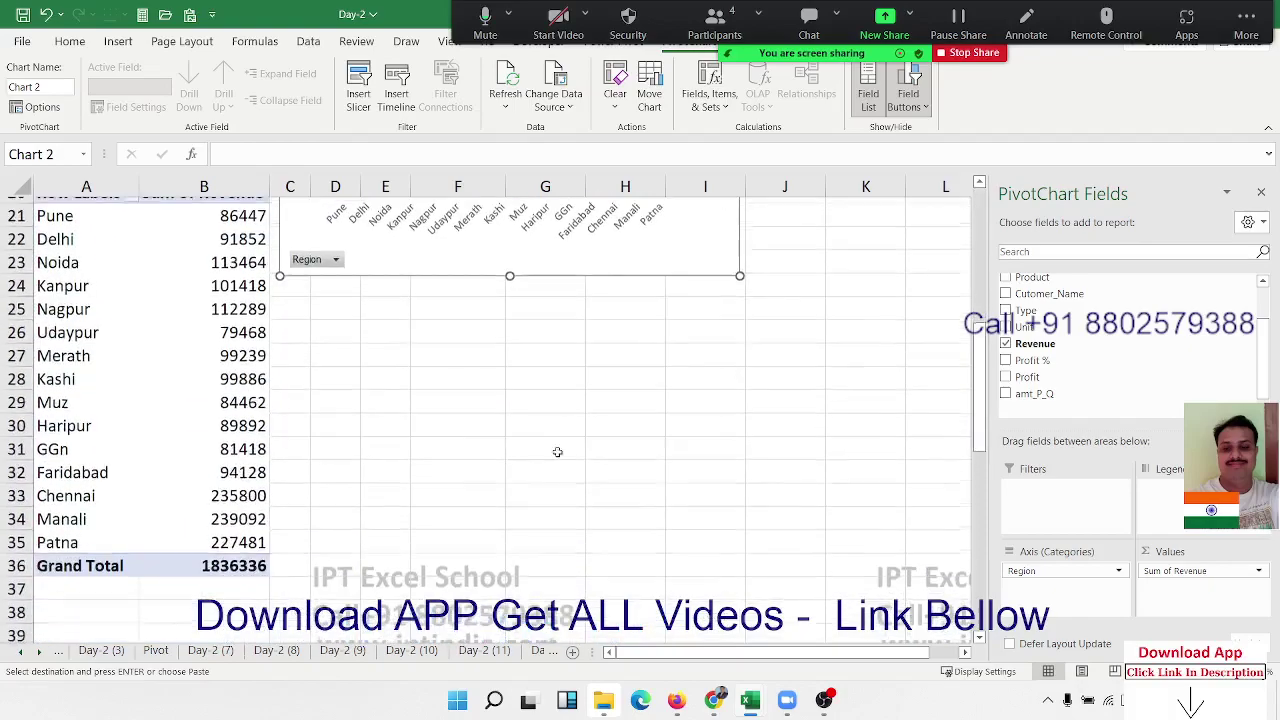
{"action": "left_click_drag", "start_coordinate": [740, 270], "coordinate": [789, 283]}
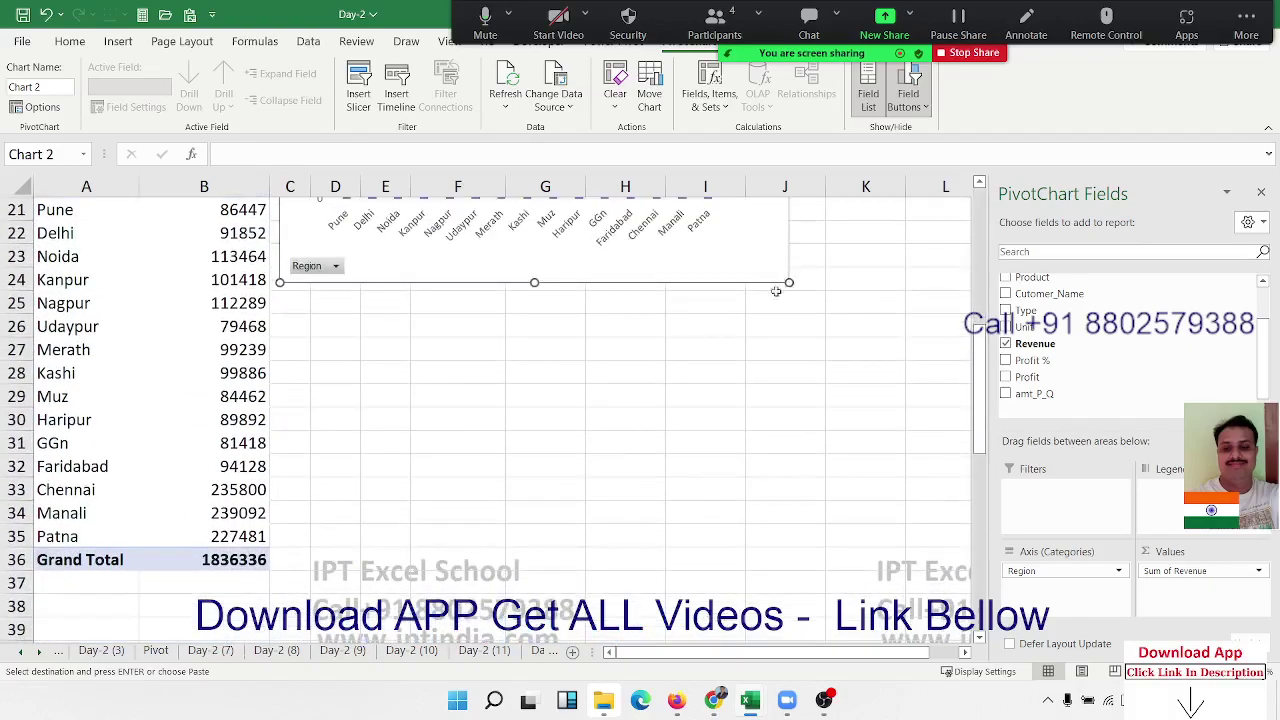
{"action": "scroll", "coordinate": [612, 389], "scroll_direction": "up", "scroll_amount": 3}
{"action": "scroll", "coordinate": [617, 285], "scroll_direction": "up", "scroll_amount": 3}
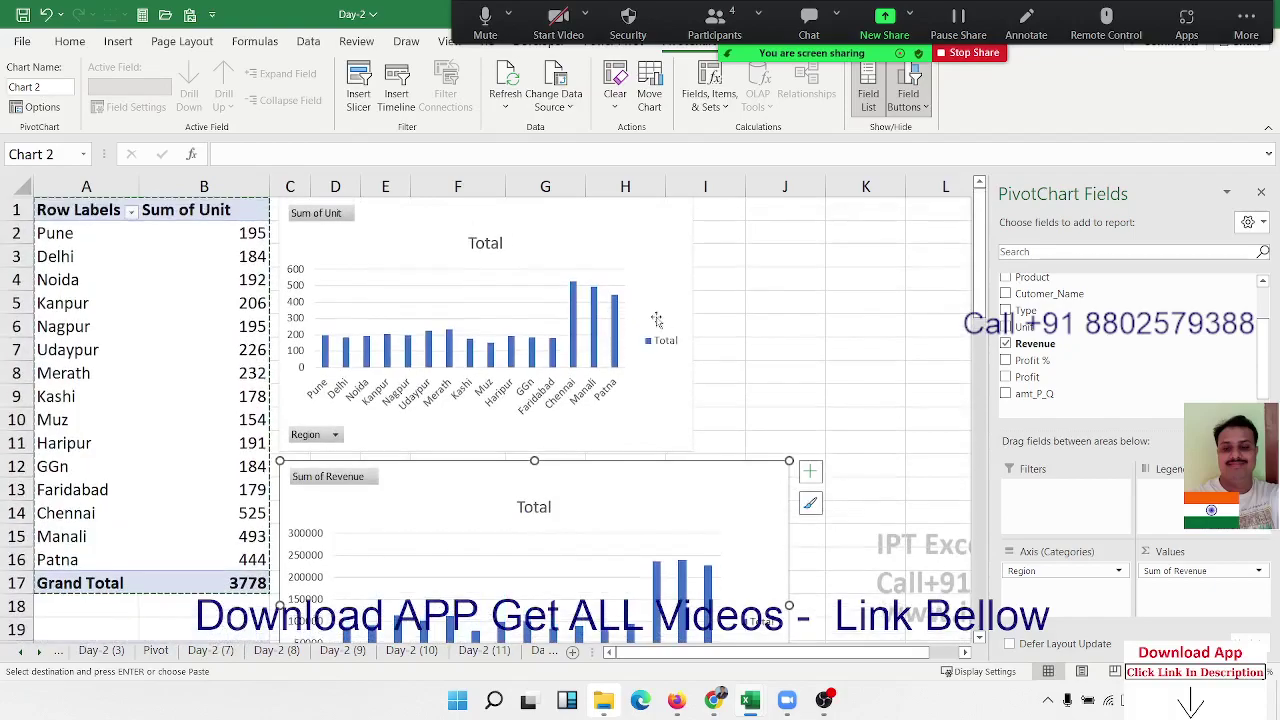
{"action": "left_click", "coordinate": [672, 412]}
{"action": "left_click_drag", "start_coordinate": [692, 452], "coordinate": [777, 450]}
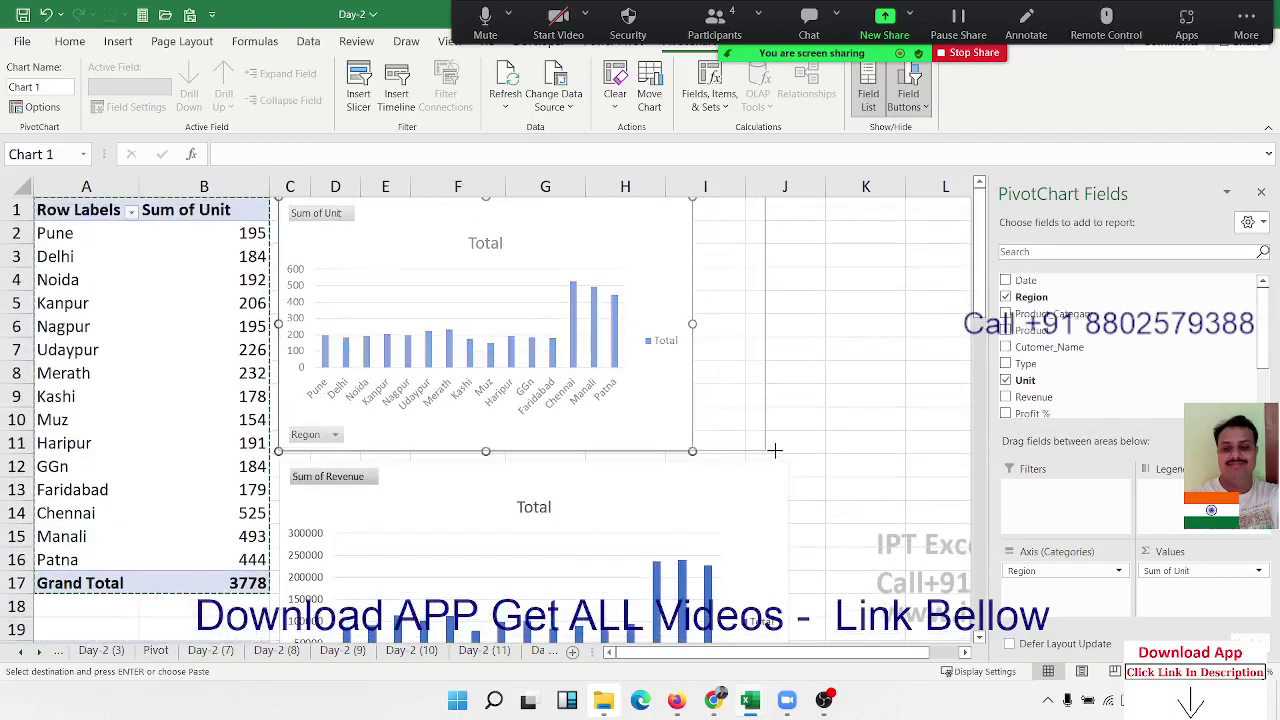
Deselect the chart and select a cell in the Revenue pivot table.
{"action": "left_click", "coordinate": [840, 472]}
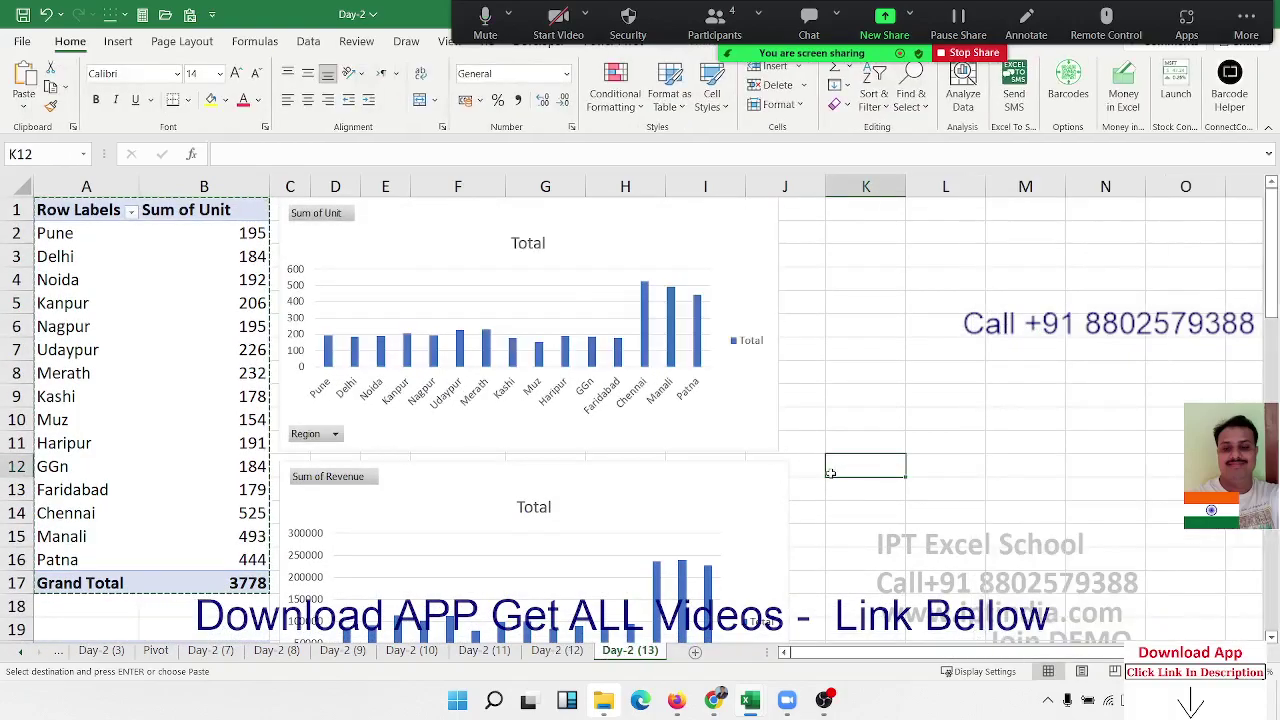
{"action": "scroll", "coordinate": [825, 472], "scroll_direction": "down", "scroll_amount": 3}
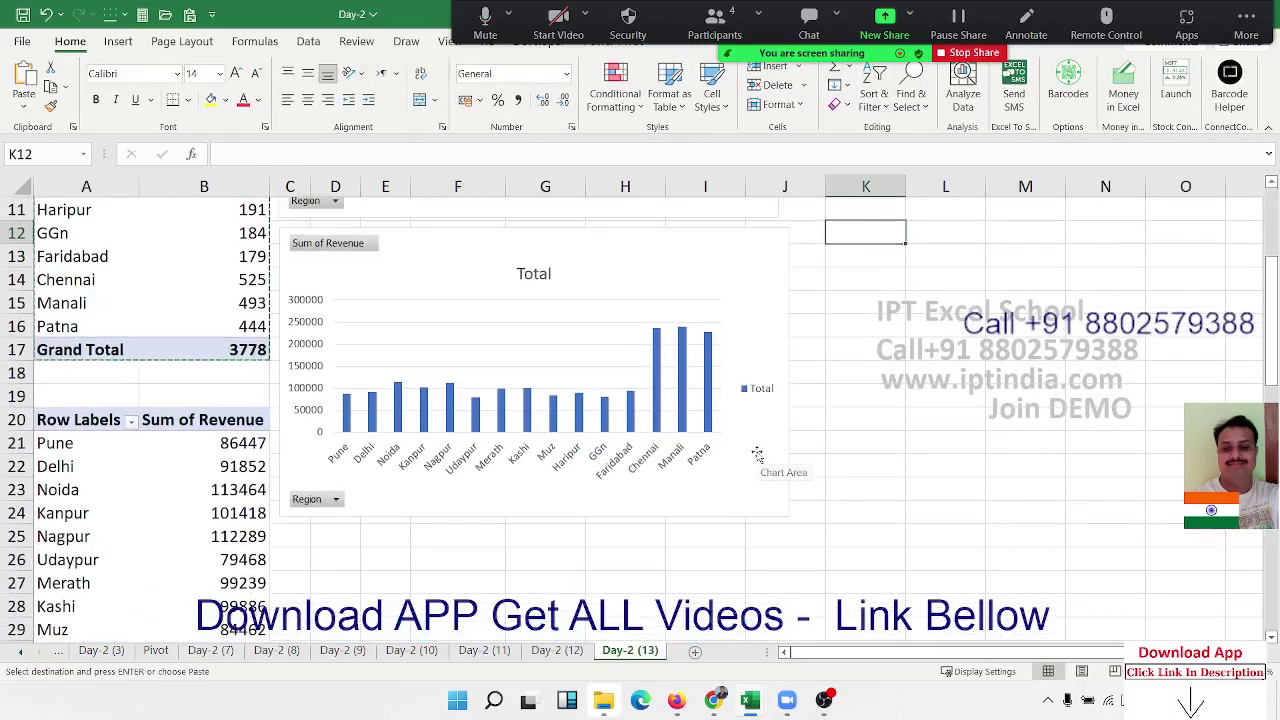
{"action": "scroll", "coordinate": [757, 455], "scroll_direction": "up", "scroll_amount": 3}
{"action": "scroll", "coordinate": [757, 455], "scroll_direction": "down", "scroll_amount": 7}
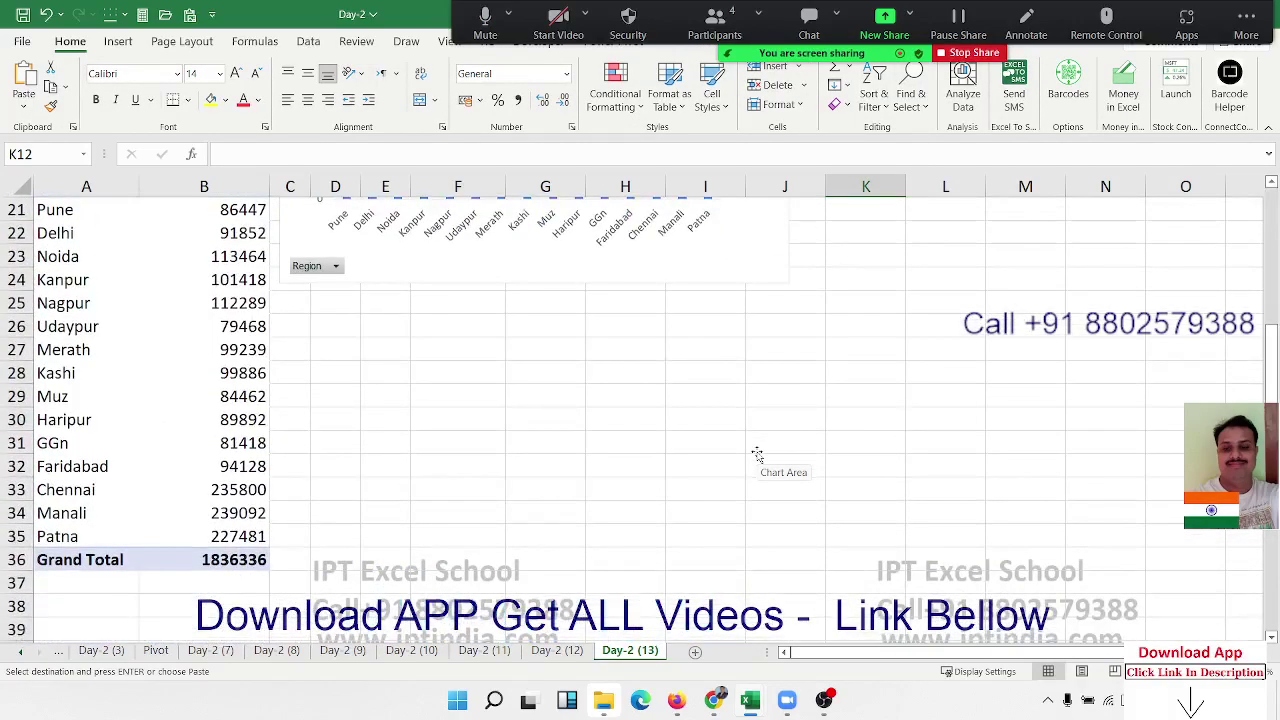
{"action": "left_click", "coordinate": [170, 466]}
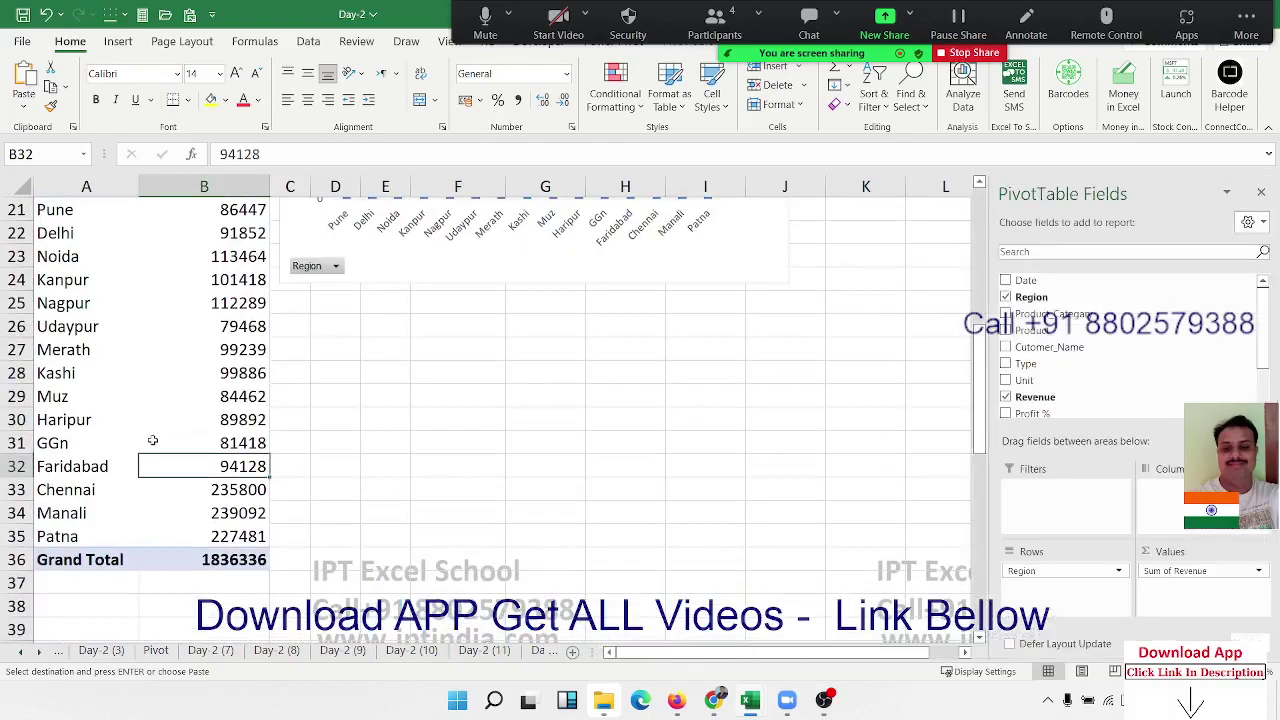
{"action": "scroll", "coordinate": [152, 440], "scroll_direction": "up", "scroll_amount": 7}
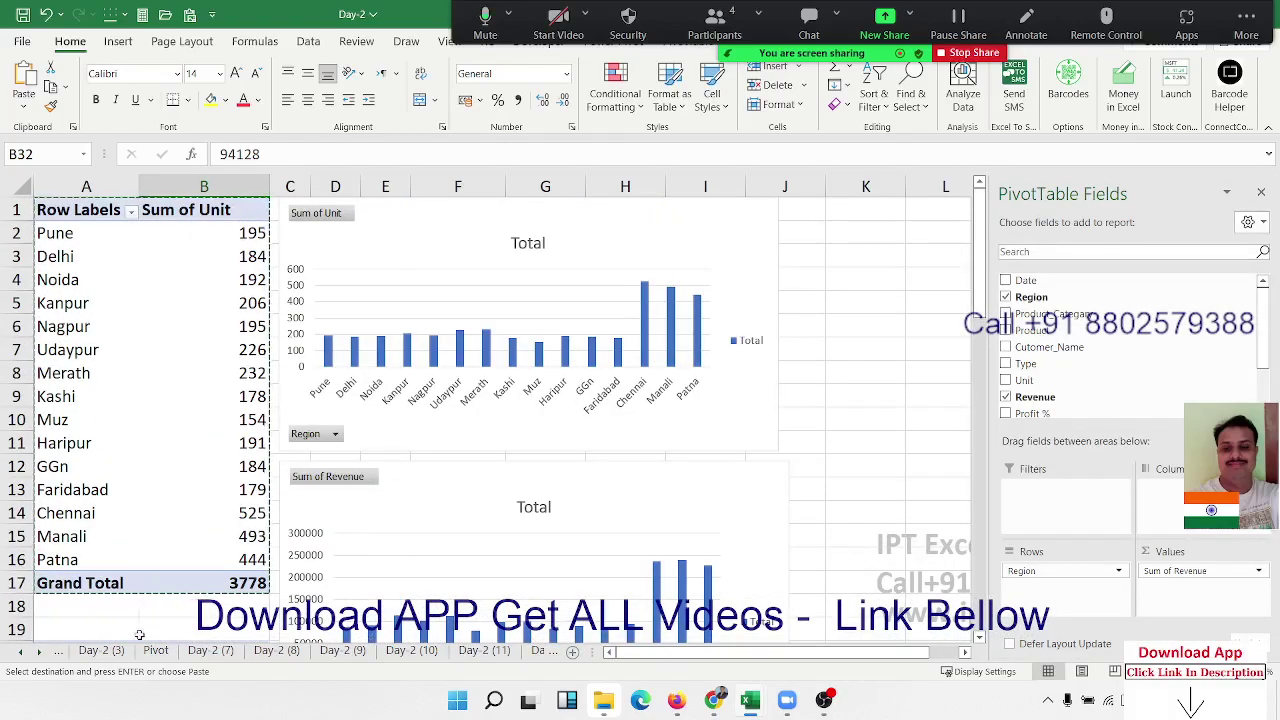
Add a worksheet named Summary, then return to Day-2 (13) and select the Units chart.
{"action": "left_click", "coordinate": [38, 651]}
{"action": "left_click", "coordinate": [38, 651]}
{"action": "left_click", "coordinate": [38, 651]}
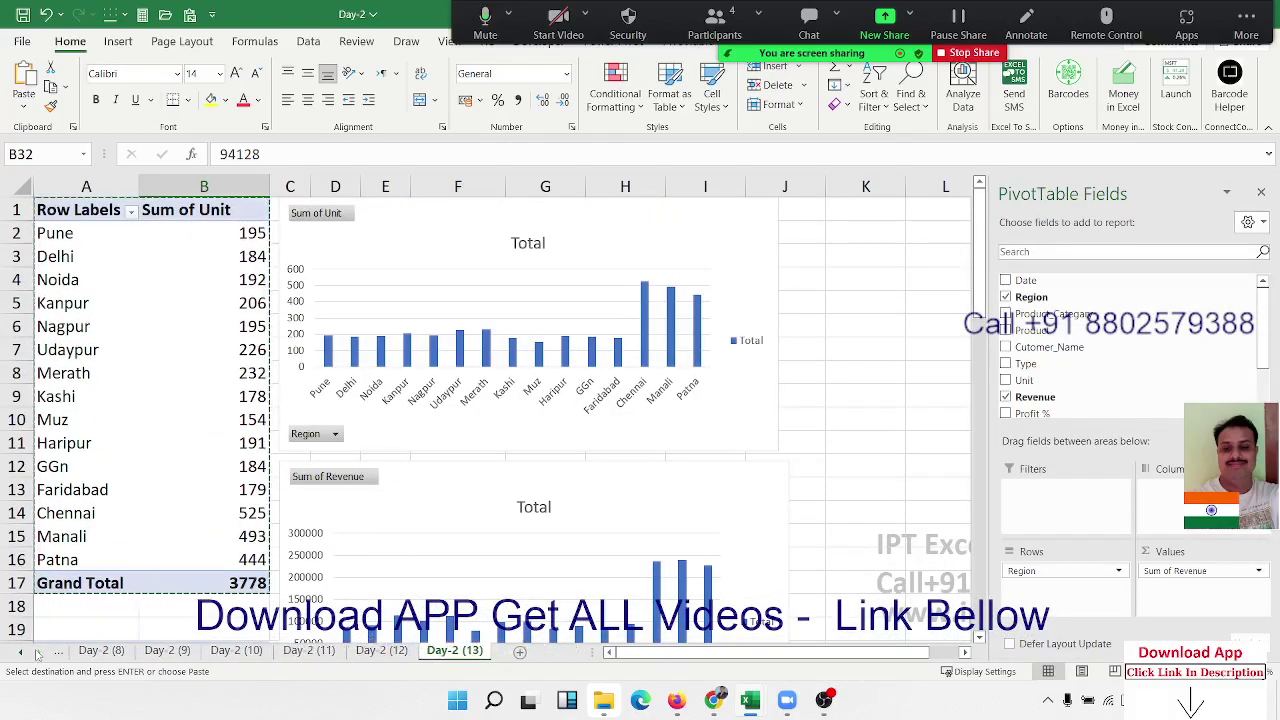
{"action": "left_click", "coordinate": [519, 651]}
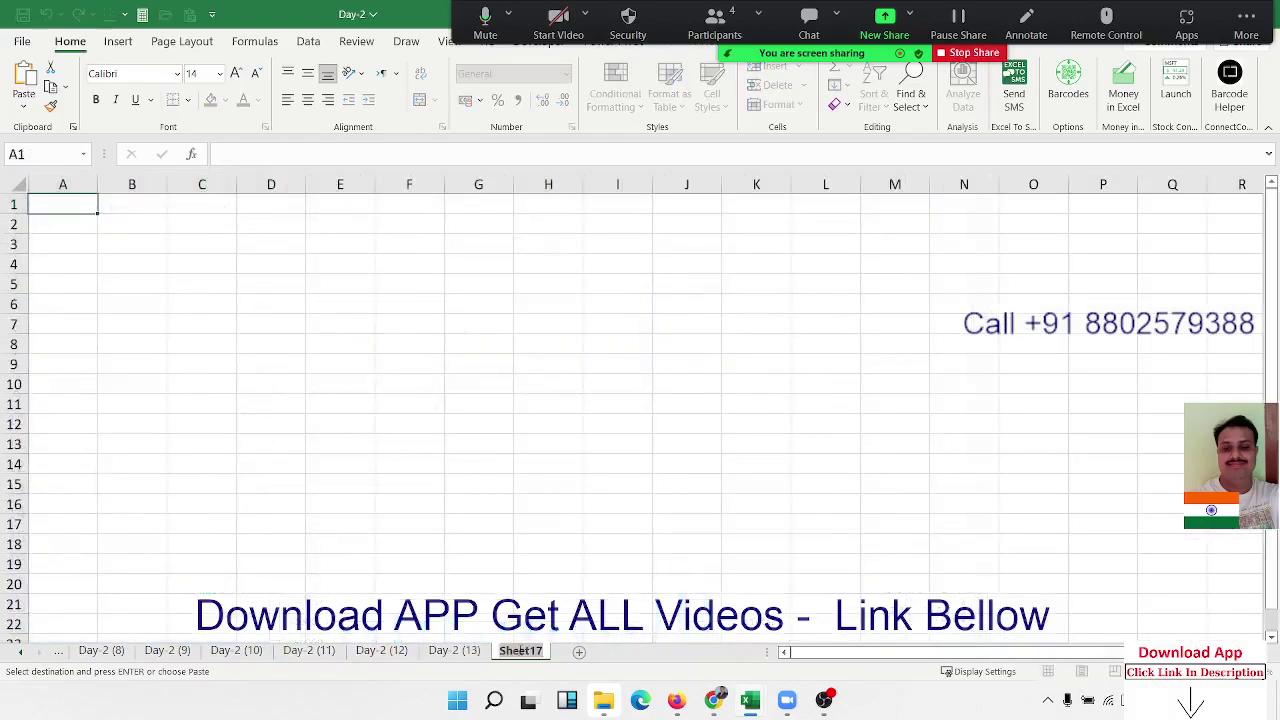
{"action": "double_click", "coordinate": [520, 651]}
{"action": "type", "text": "Summary"}
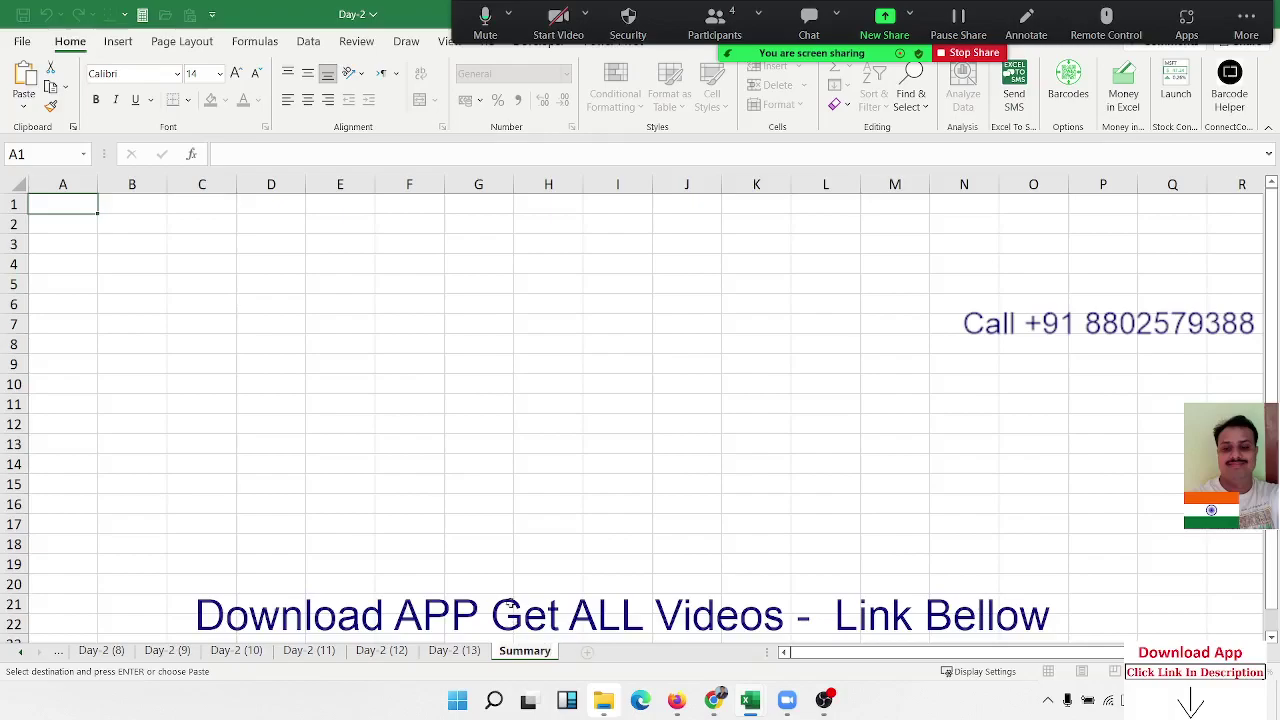
{"action": "left_click", "coordinate": [500, 584]}
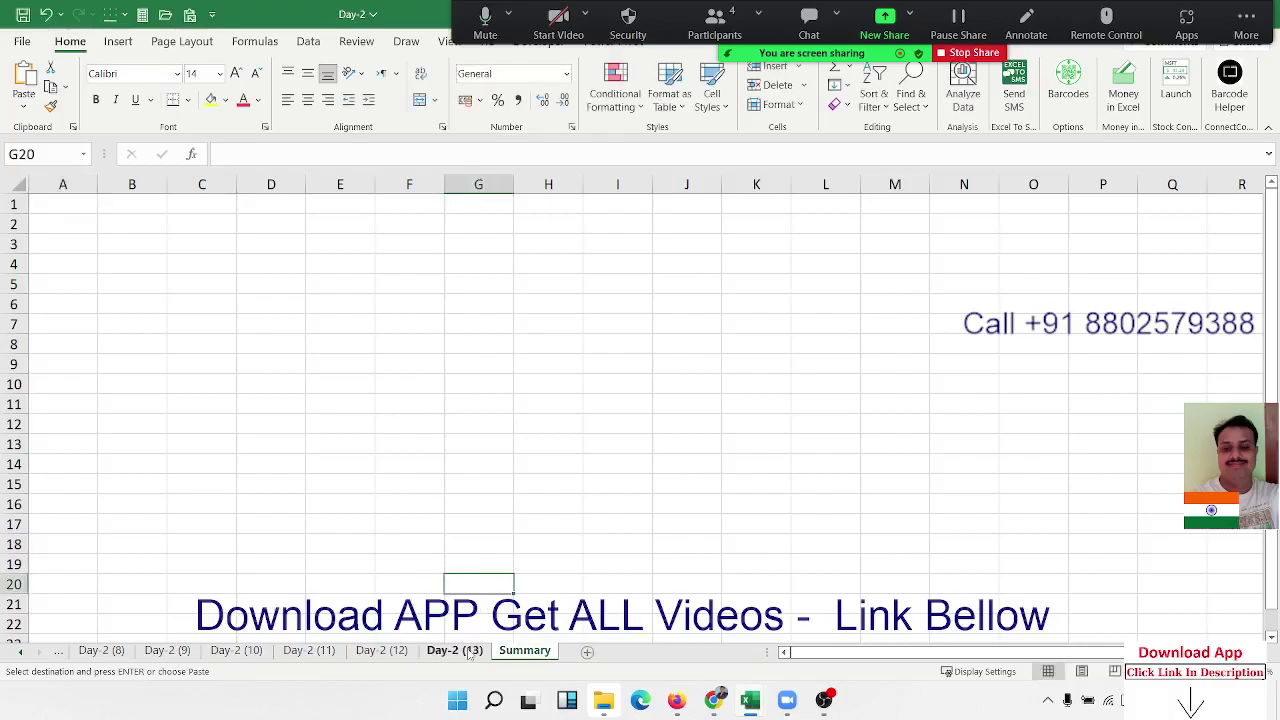
{"action": "left_click", "coordinate": [454, 651]}
{"action": "left_click", "coordinate": [402, 244]}
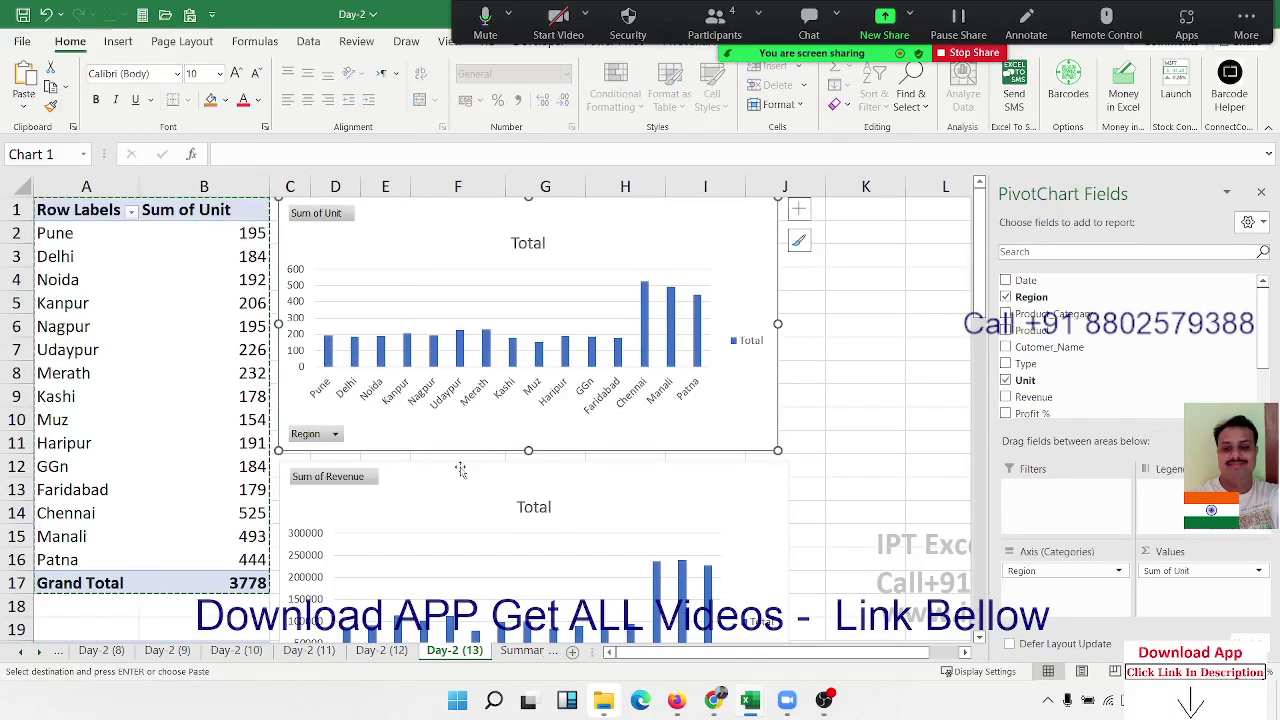
Paste the Units chart at A1 on the Summary sheet.
{"action": "left_click", "coordinate": [522, 651]}
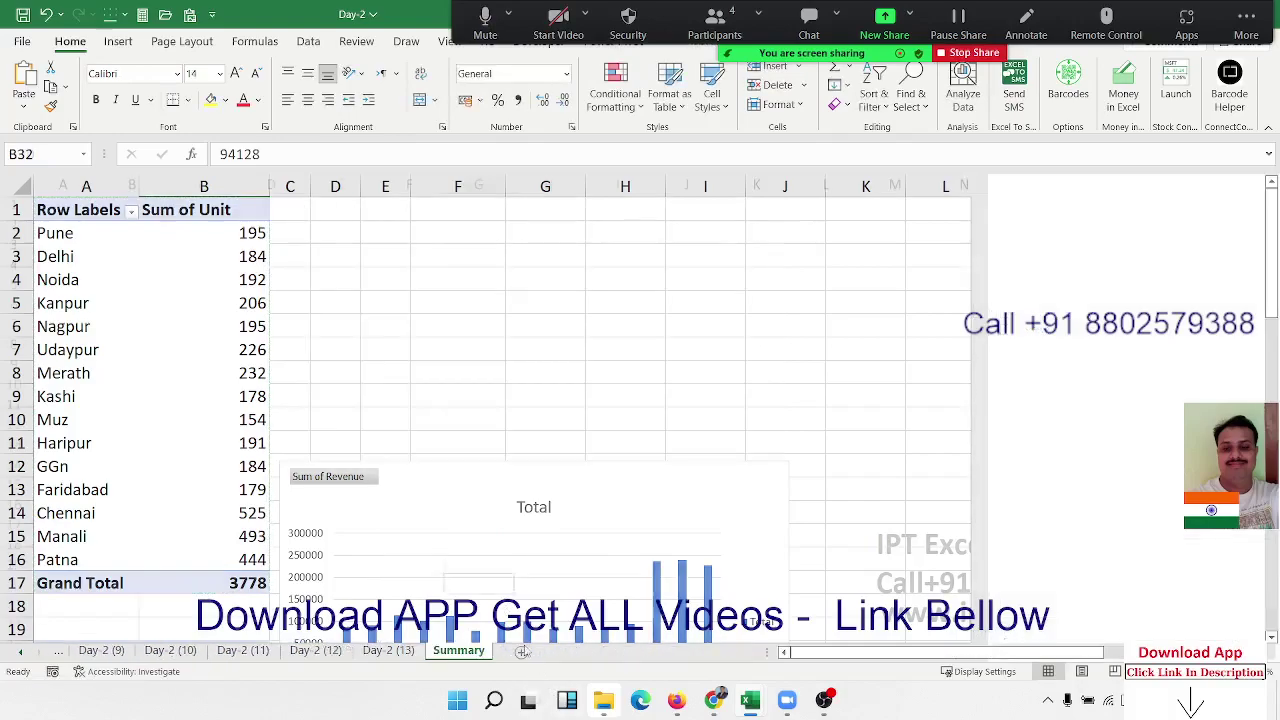
{"action": "left_click", "coordinate": [61, 202]}
{"action": "key", "text": "ctrl+v"}
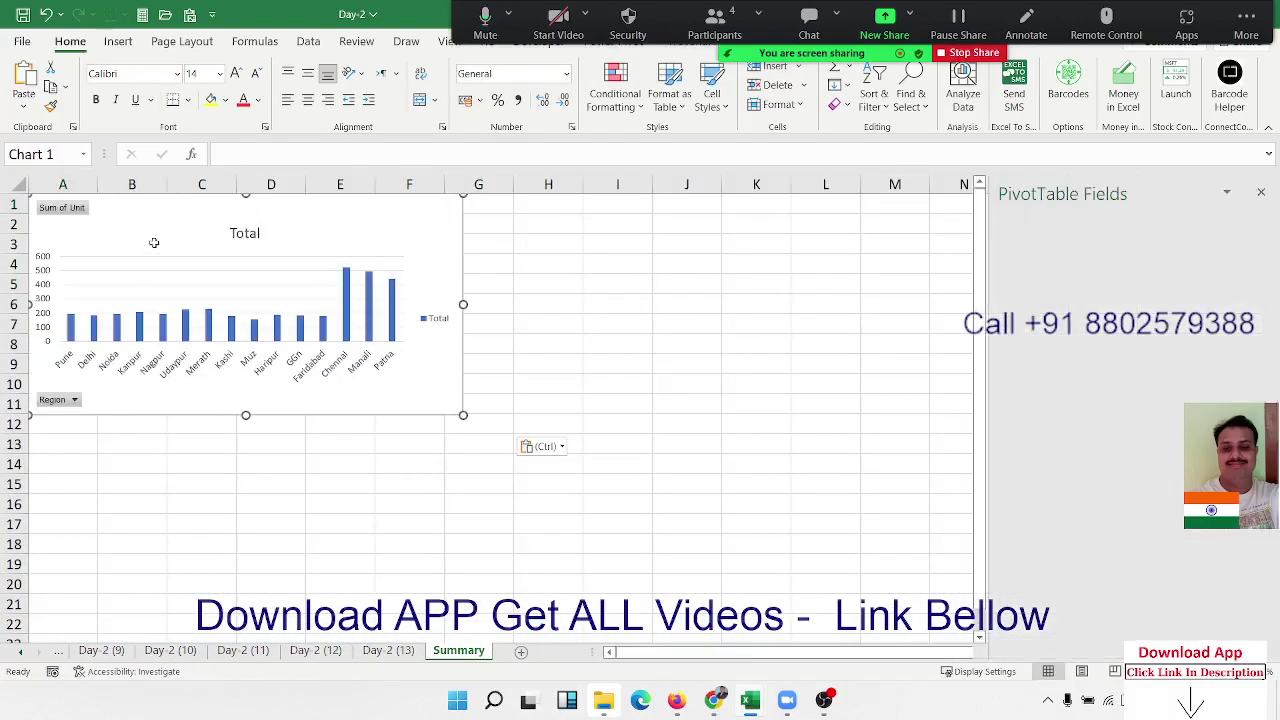
{"action": "left_click", "coordinate": [354, 507]}
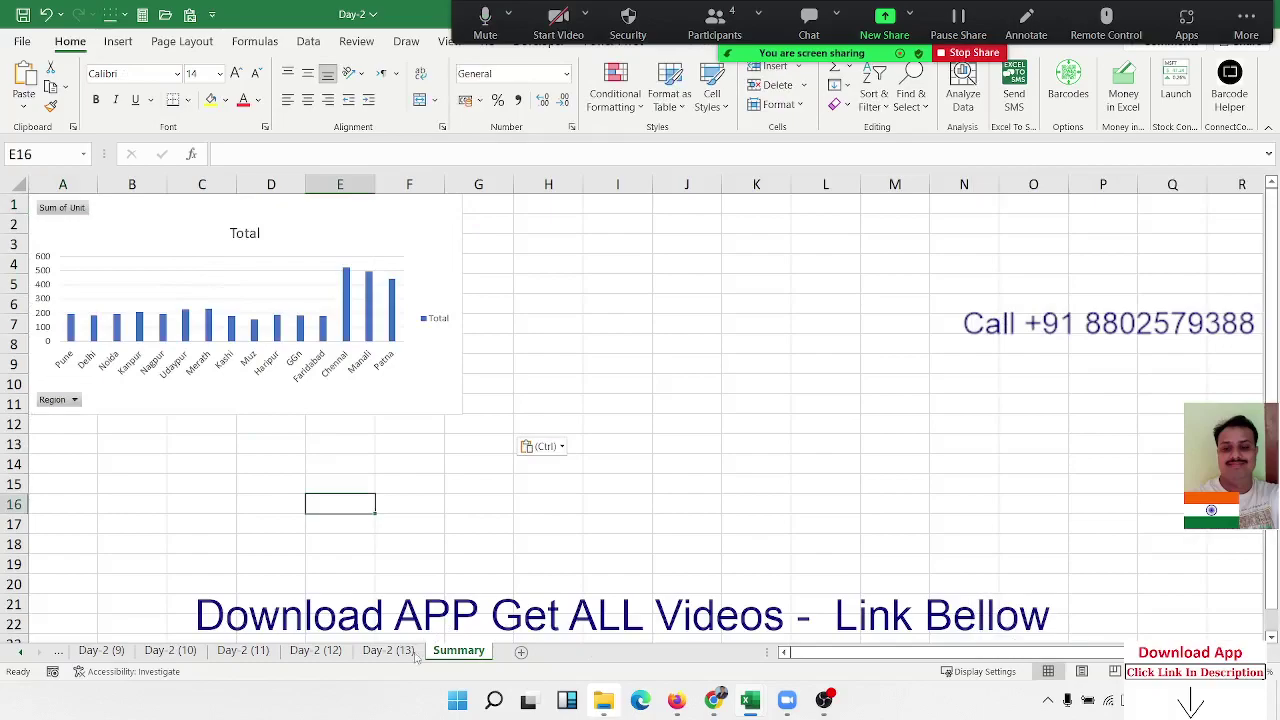
Move the Revenue chart to Summary at H1, sized and placed beside the Units chart.
{"action": "left_click", "coordinate": [413, 652]}
{"action": "left_click", "coordinate": [430, 507]}
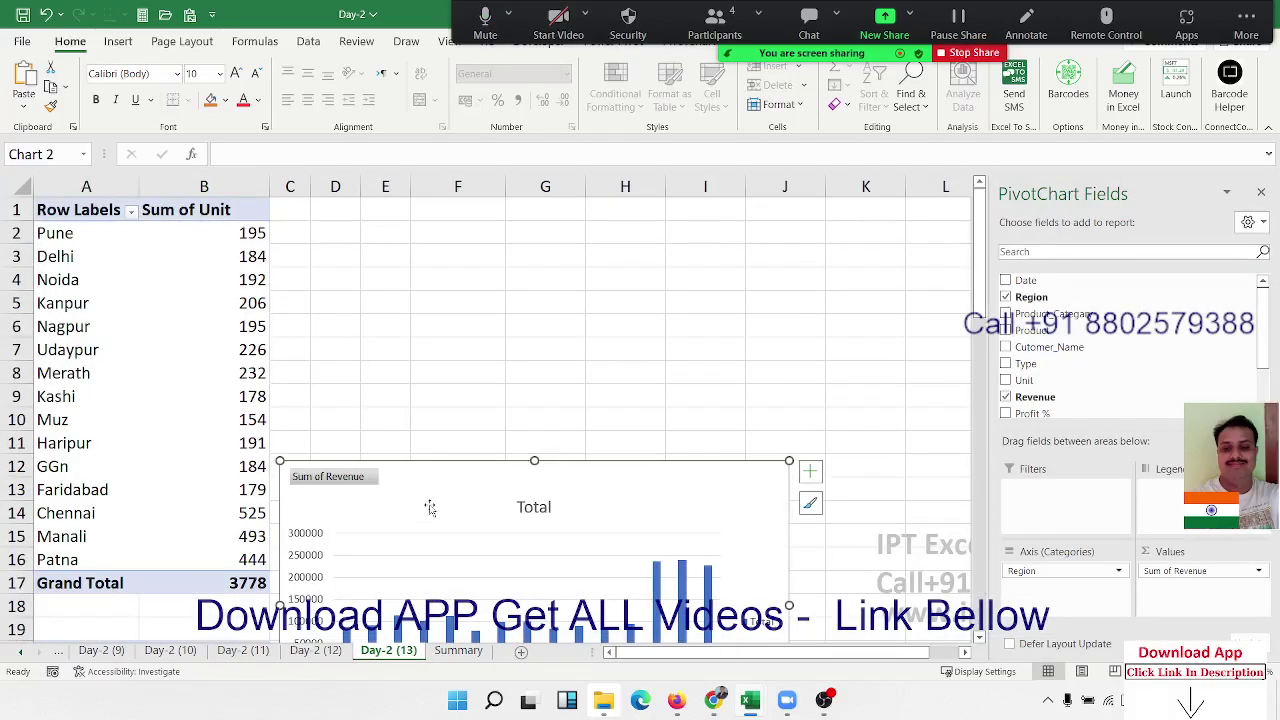
{"action": "key", "text": "ctrl+x"}
{"action": "left_click", "coordinate": [459, 651]}
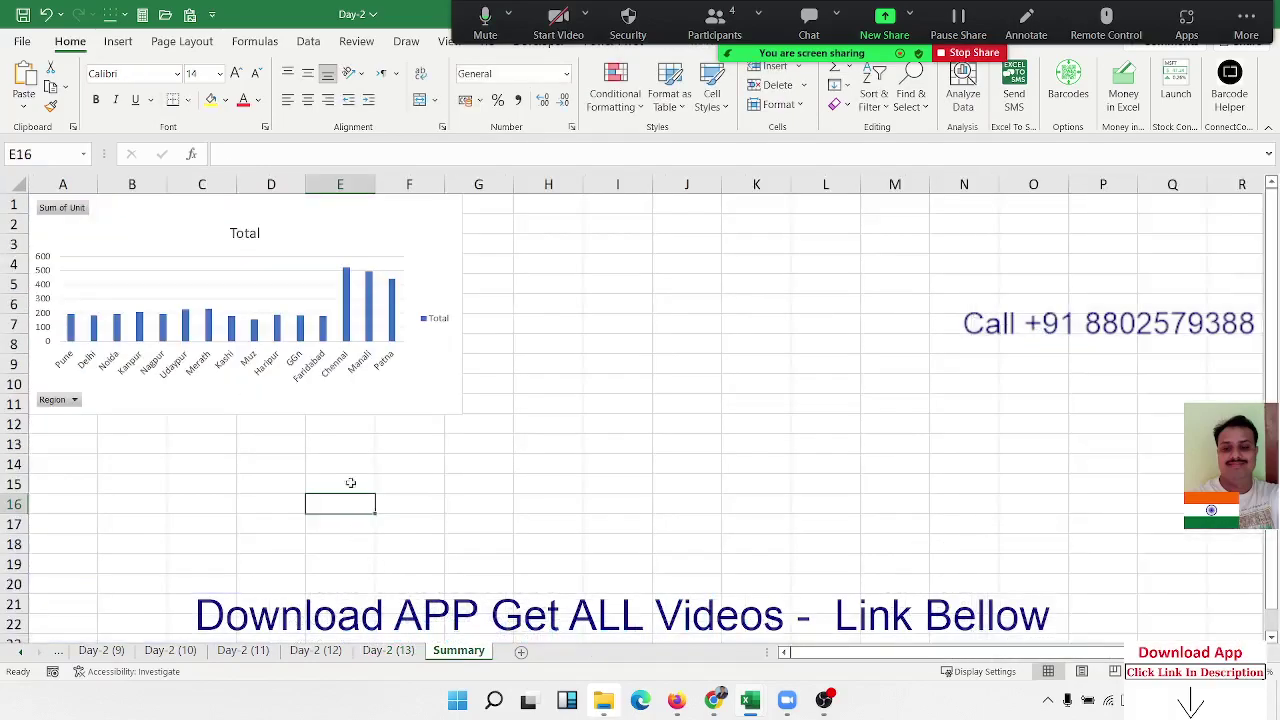
{"action": "left_click", "coordinate": [533, 199]}
{"action": "key", "text": "ctrl+v"}
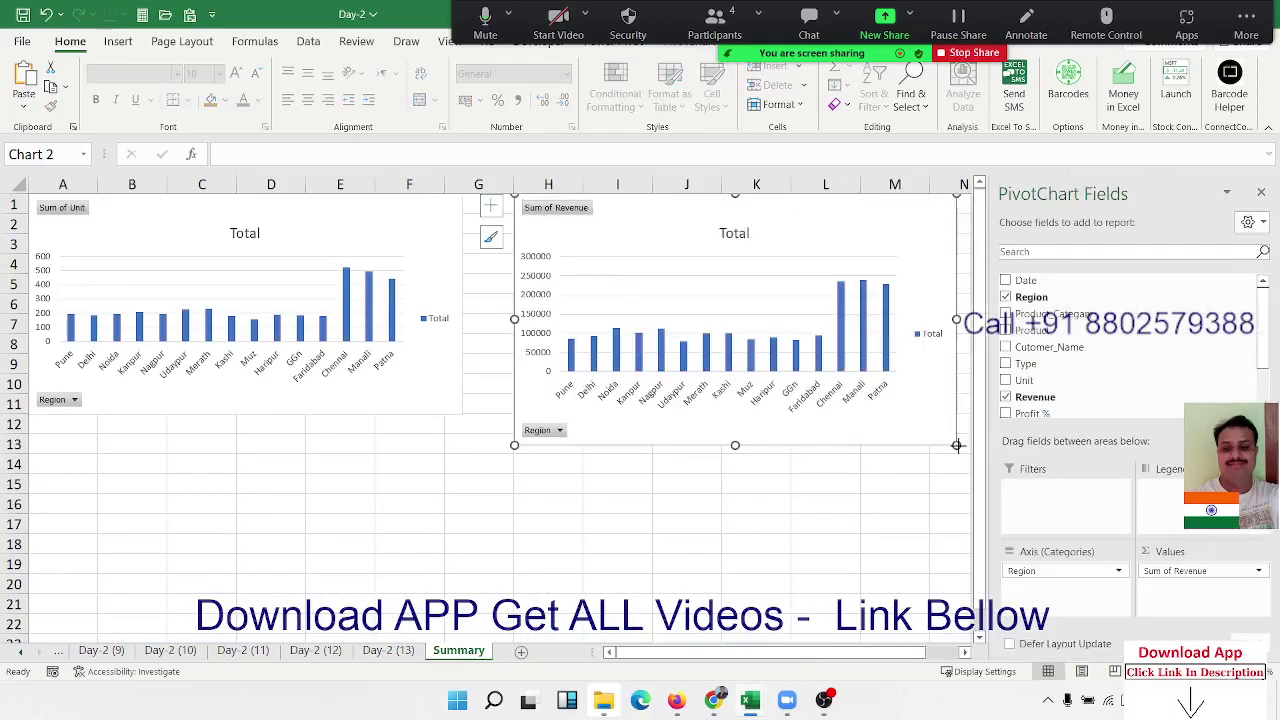
{"action": "mouse_move", "coordinate": [960, 444]}
{"action": "left_mouse_down"}
{"action": "mouse_move", "coordinate": [956, 392]}
{"action": "mouse_move", "coordinate": [962, 415]}
{"action": "left_mouse_up"}
{"action": "left_click_drag", "start_coordinate": [543, 240], "coordinate": [497, 236]}
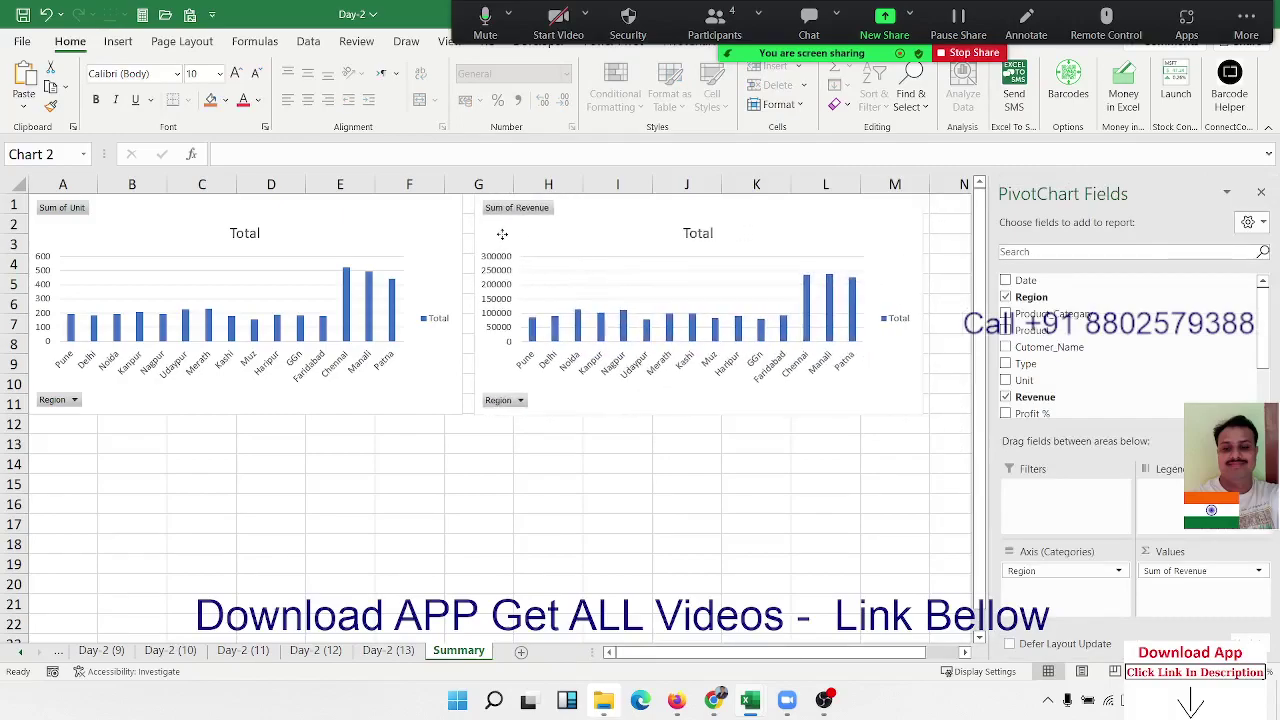
Hide all field buttons on both the Units and Revenue charts.
{"action": "right_click", "coordinate": [80, 211]}
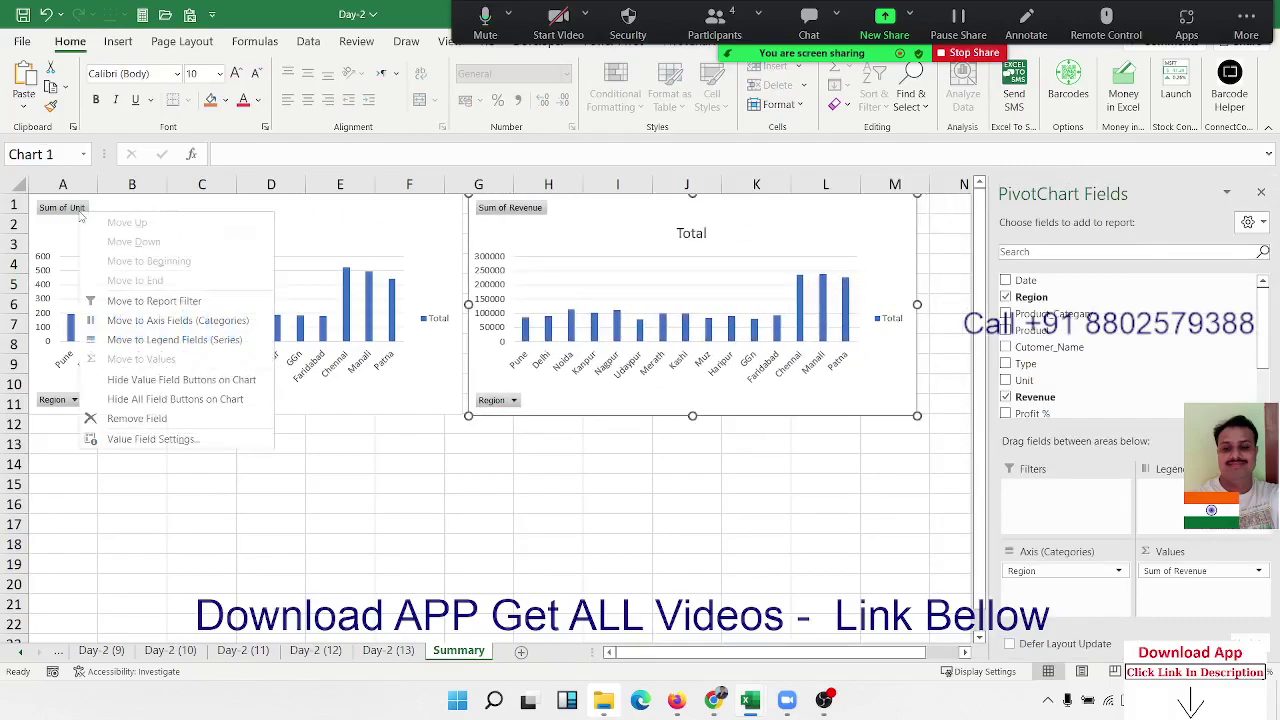
{"action": "left_click", "coordinate": [131, 399]}
{"action": "right_click", "coordinate": [533, 210]}
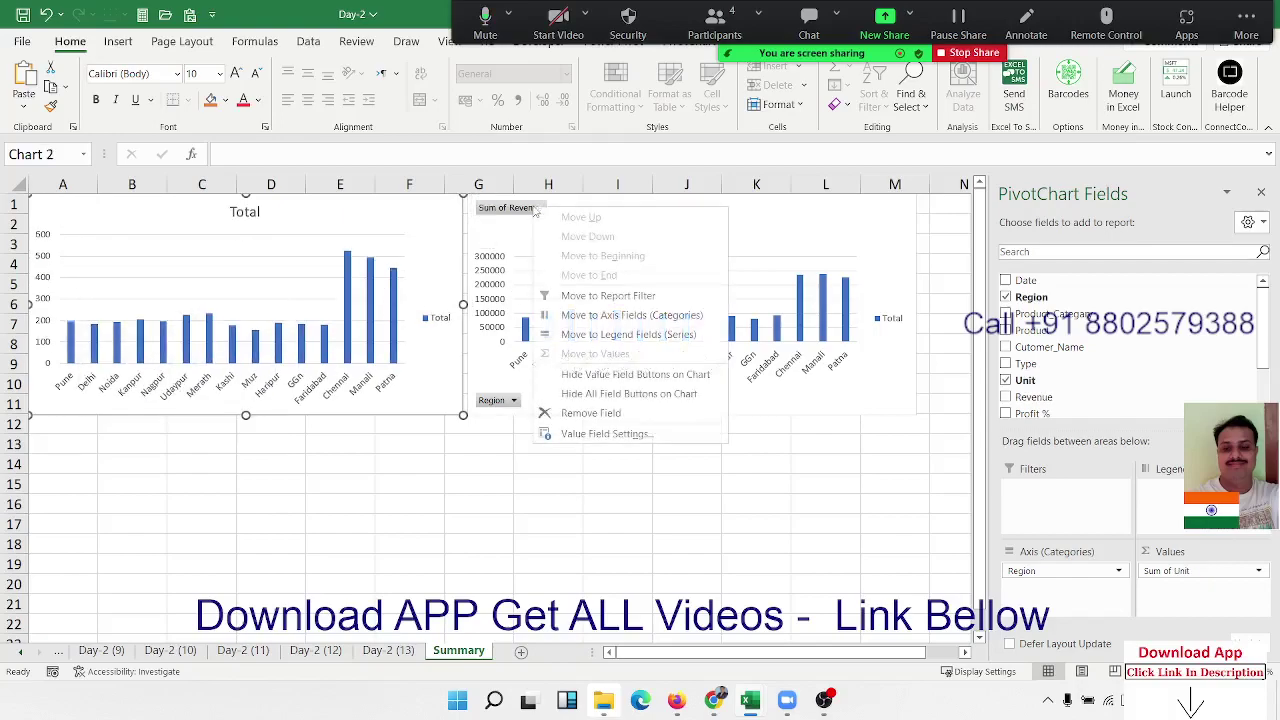
{"action": "left_click", "coordinate": [603, 395]}
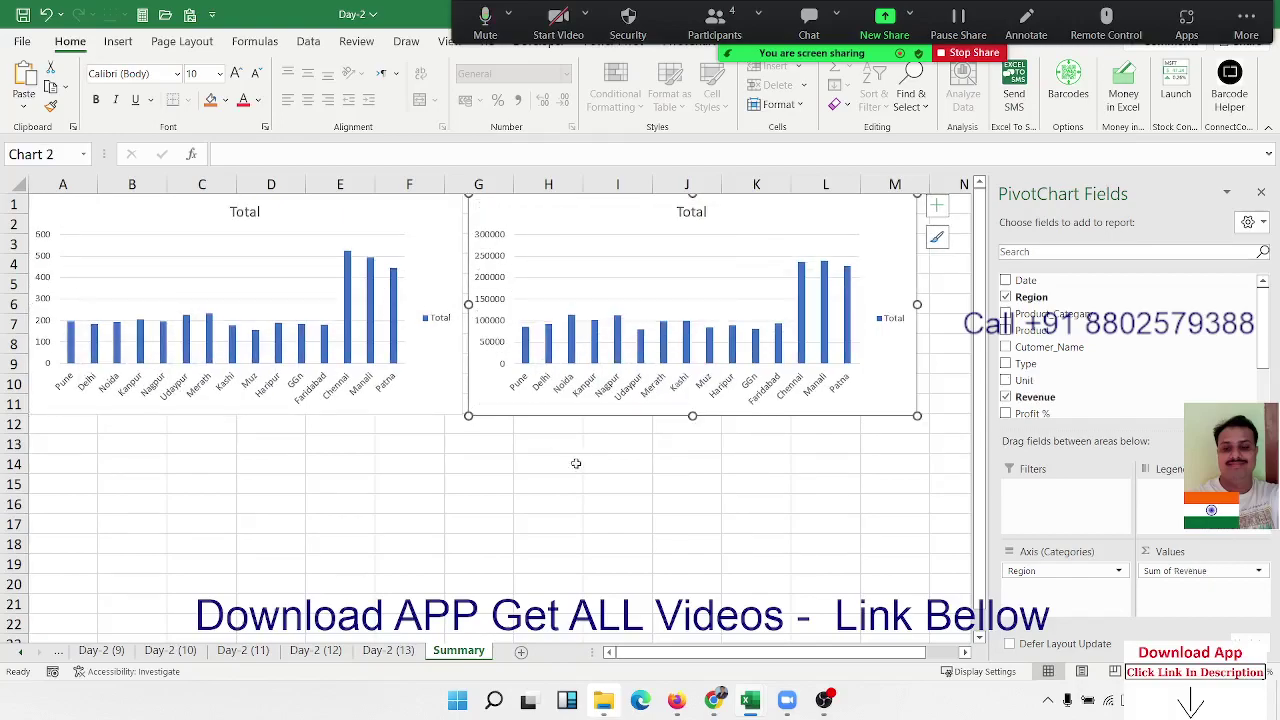
{"action": "left_click", "coordinate": [577, 462]}
{"action": "left_click", "coordinate": [425, 204]}
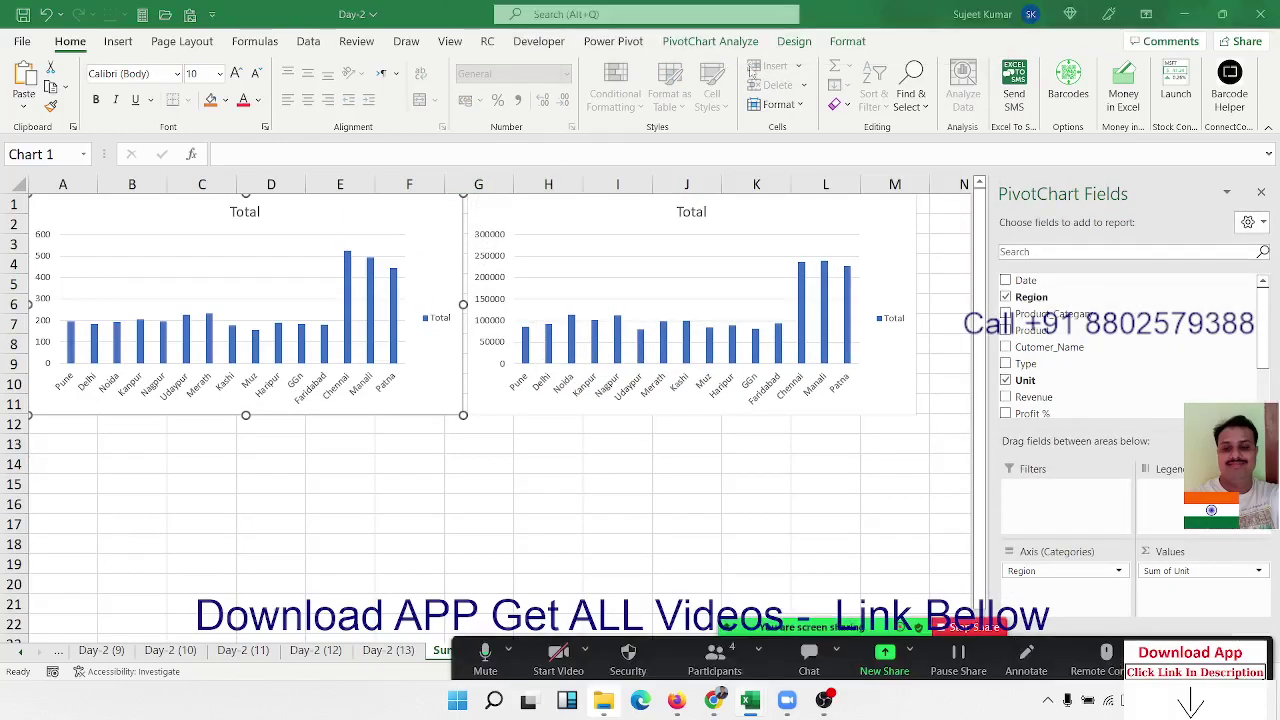
Apply a dark chart style to the Units chart.
{"action": "left_click", "coordinate": [799, 46]}
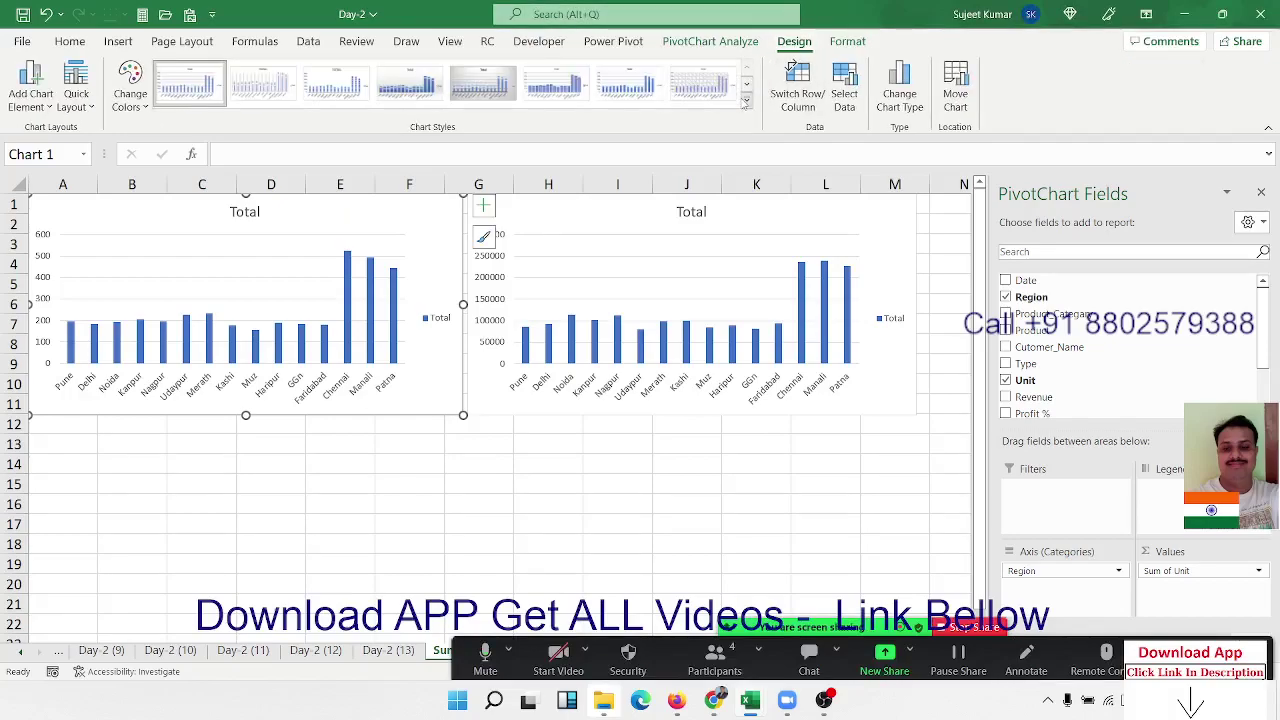
{"action": "left_click", "coordinate": [746, 101]}
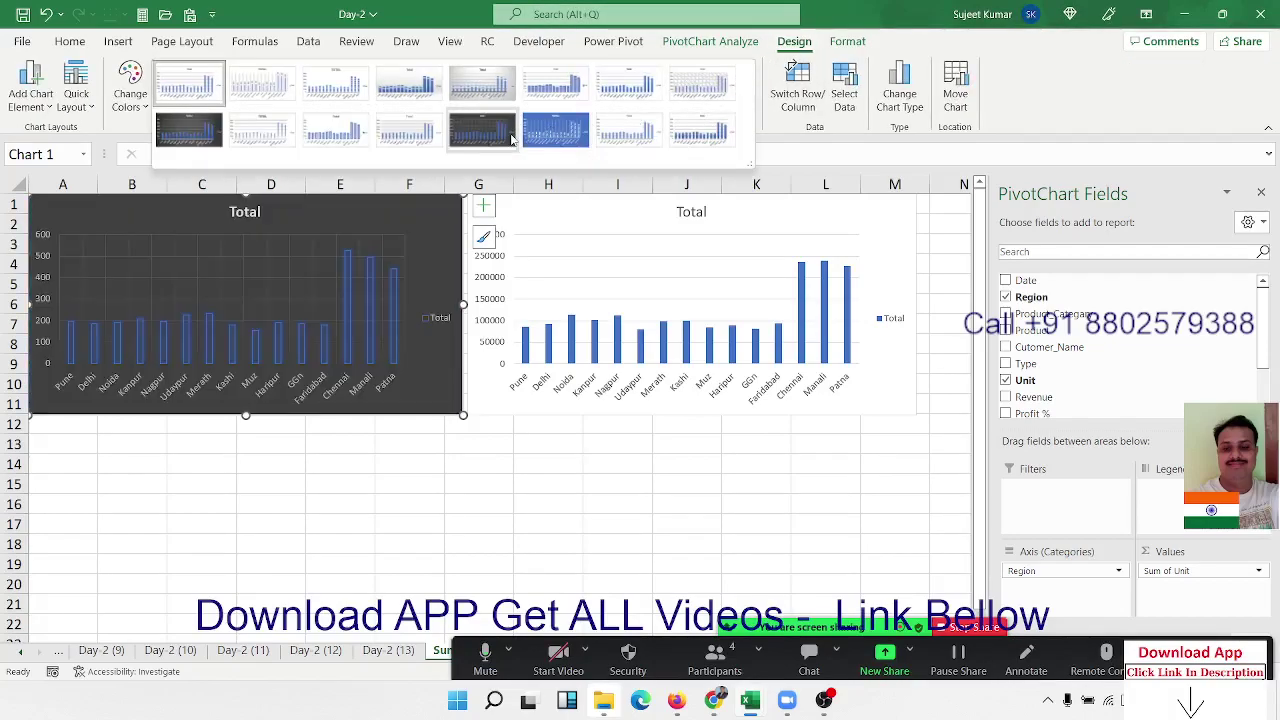
{"action": "left_click", "coordinate": [511, 140]}
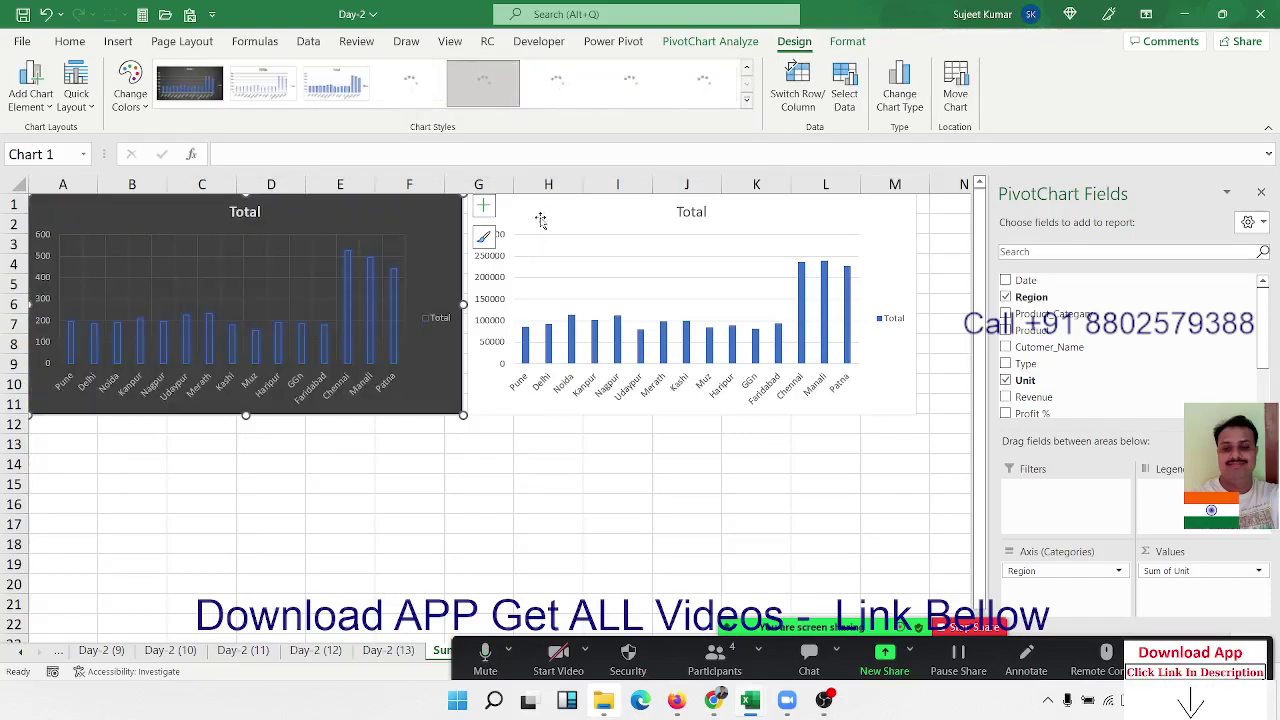
Give the Revenue chart a blue hatched style, then return to the Day-2 (13) sheet.
{"action": "left_click", "coordinate": [545, 198]}
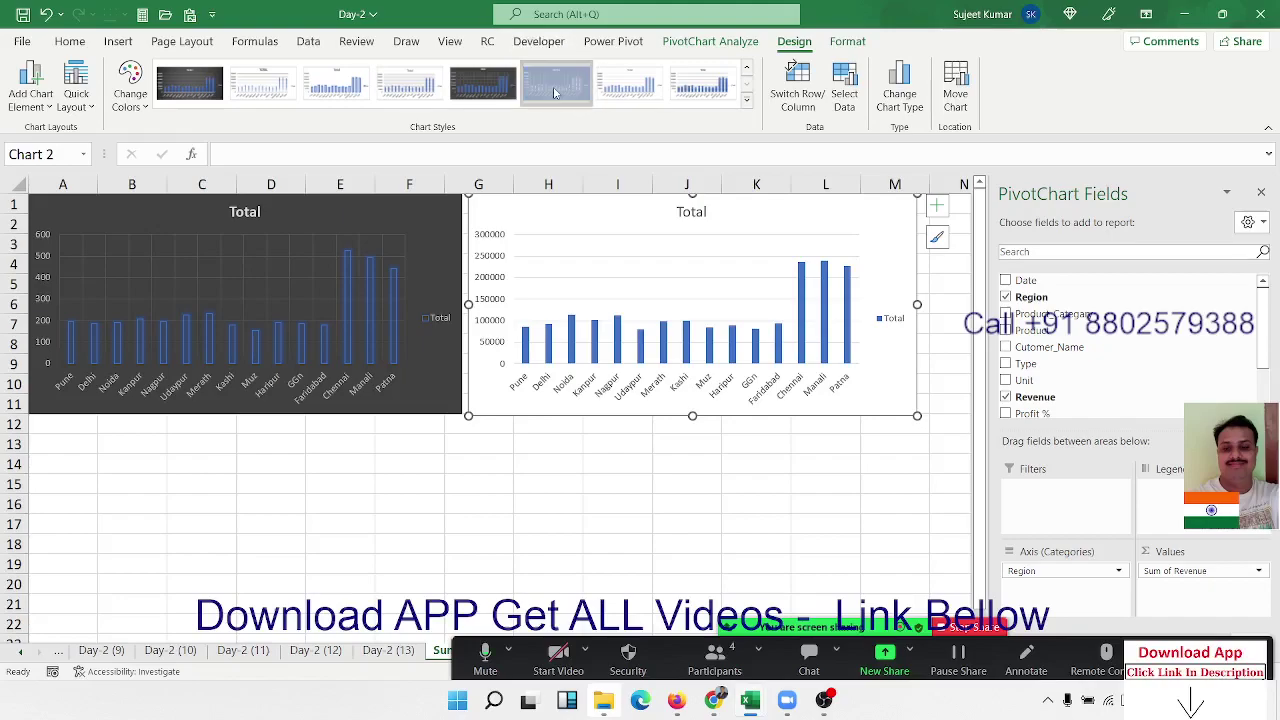
{"action": "left_click", "coordinate": [556, 90]}
{"action": "left_click", "coordinate": [398, 458]}
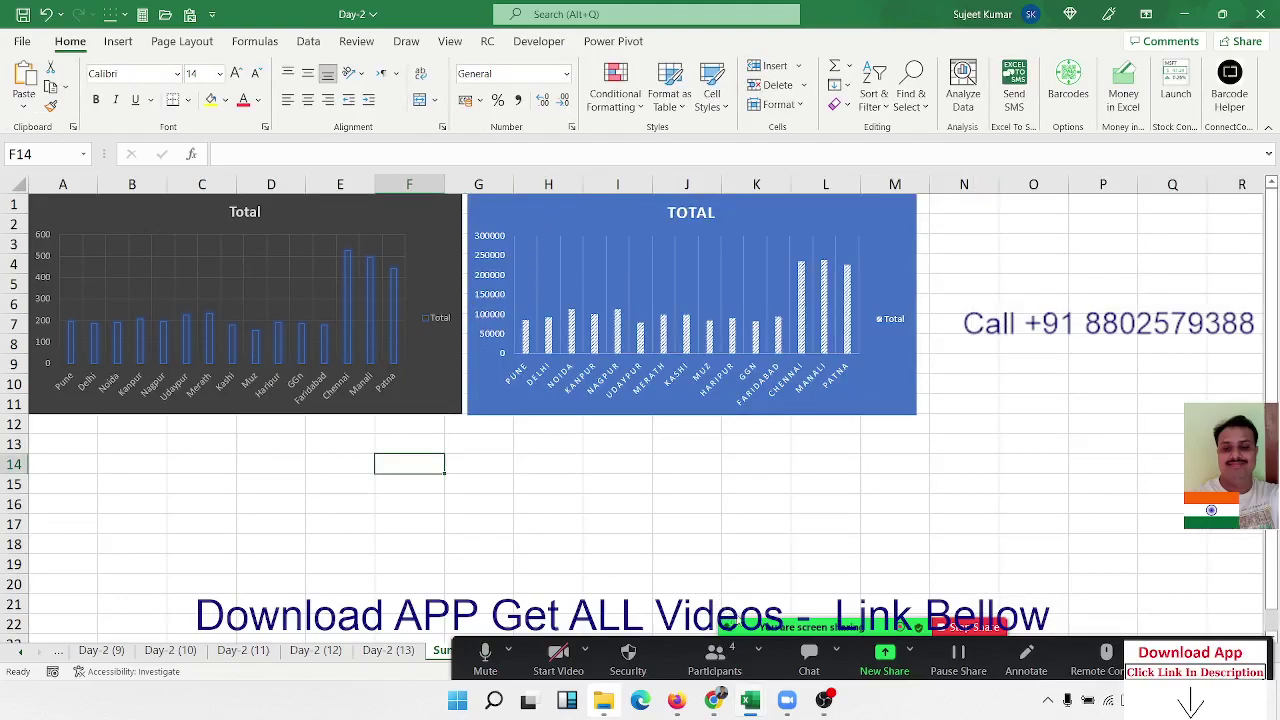
{"action": "left_click", "coordinate": [392, 650]}
{"action": "scroll", "coordinate": [285, 455], "scroll_direction": "down", "scroll_amount": 6}
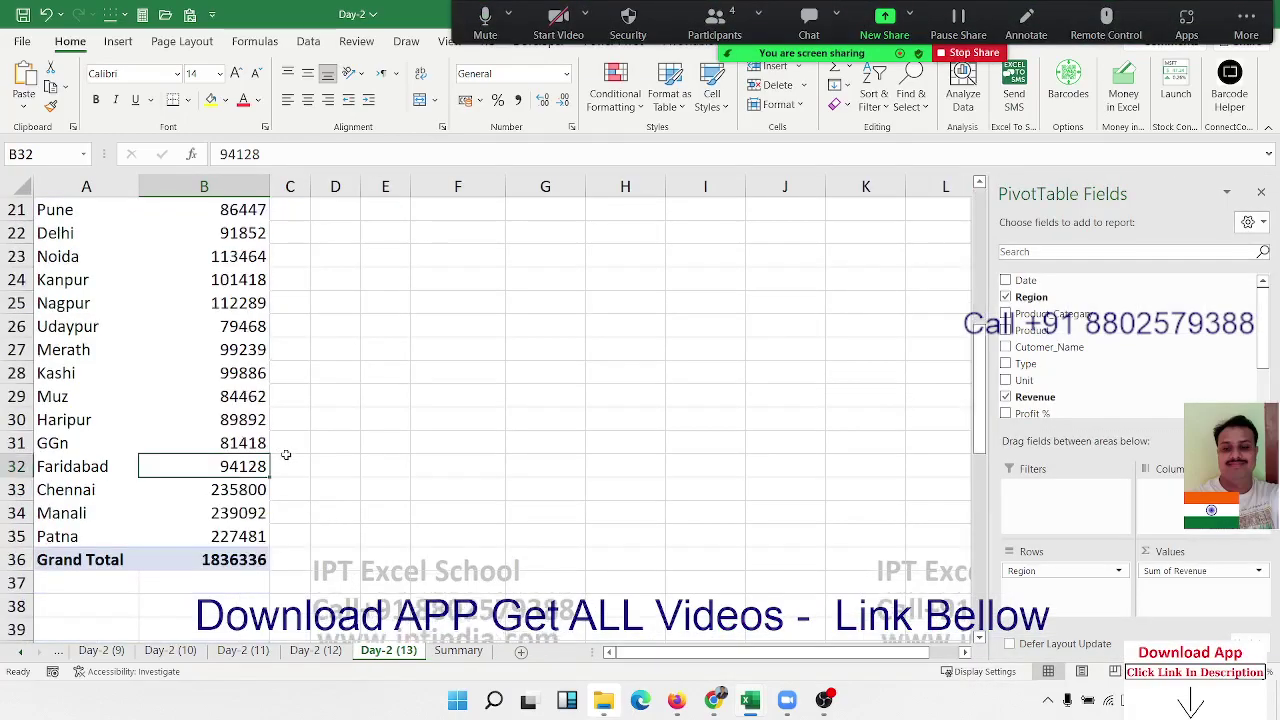
{"action": "scroll", "coordinate": [285, 455], "scroll_direction": "up", "scroll_amount": 7}
Copy the Units pivot to F1 and swap Region for Product_Category in its rows.
{"action": "left_click", "coordinate": [82, 222]}
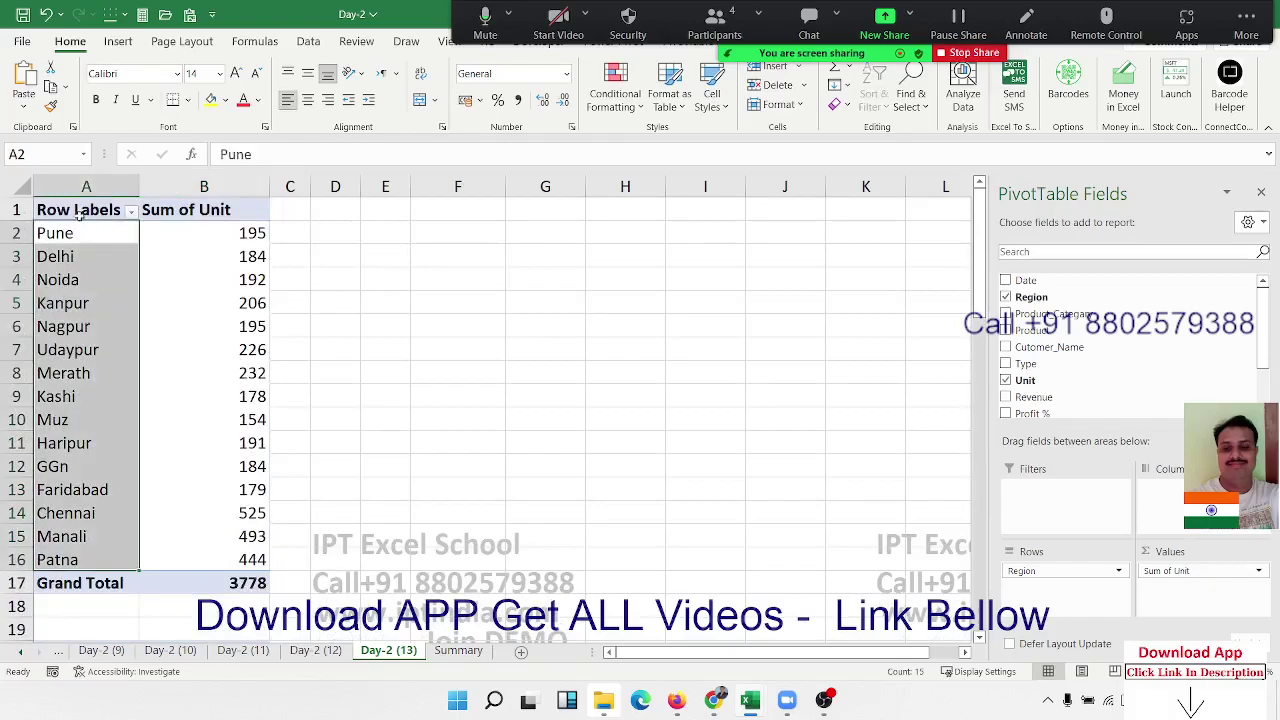
{"action": "left_click_drag", "start_coordinate": [80, 212], "coordinate": [211, 578]}
{"action": "key", "text": "ctrl+c"}
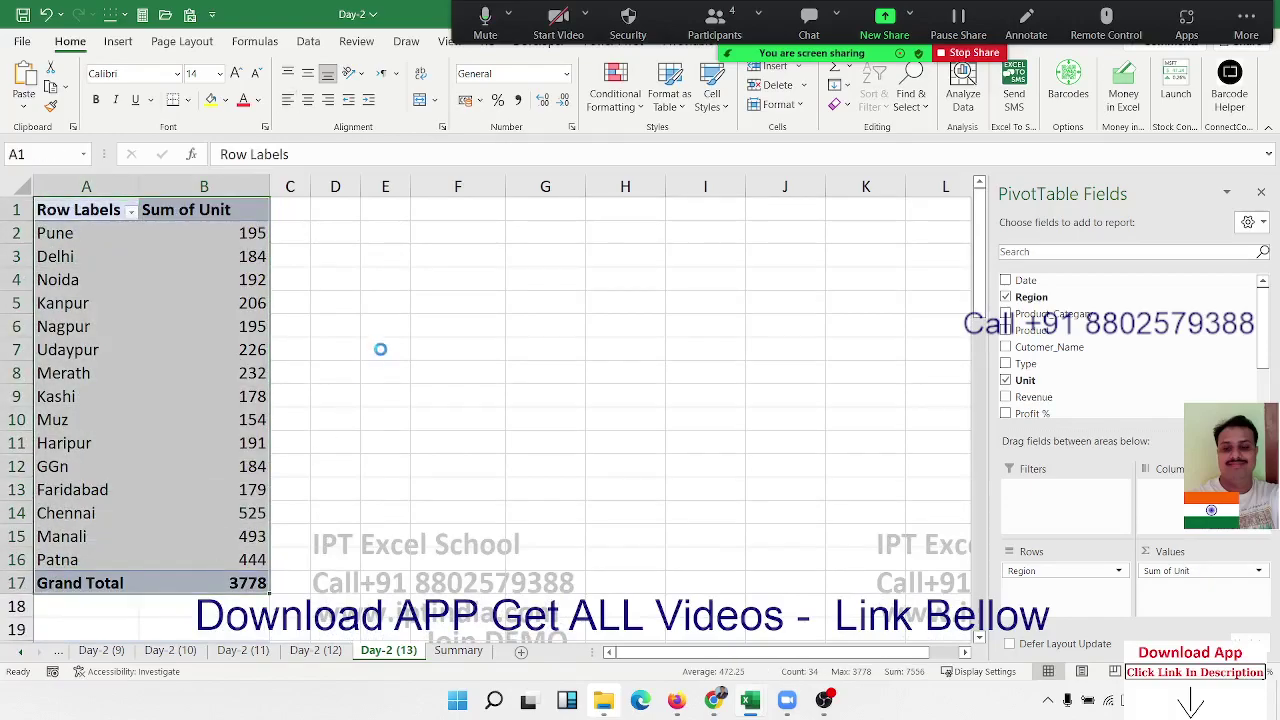
{"action": "left_click", "coordinate": [449, 207]}
{"action": "key", "text": "ctrl+v"}
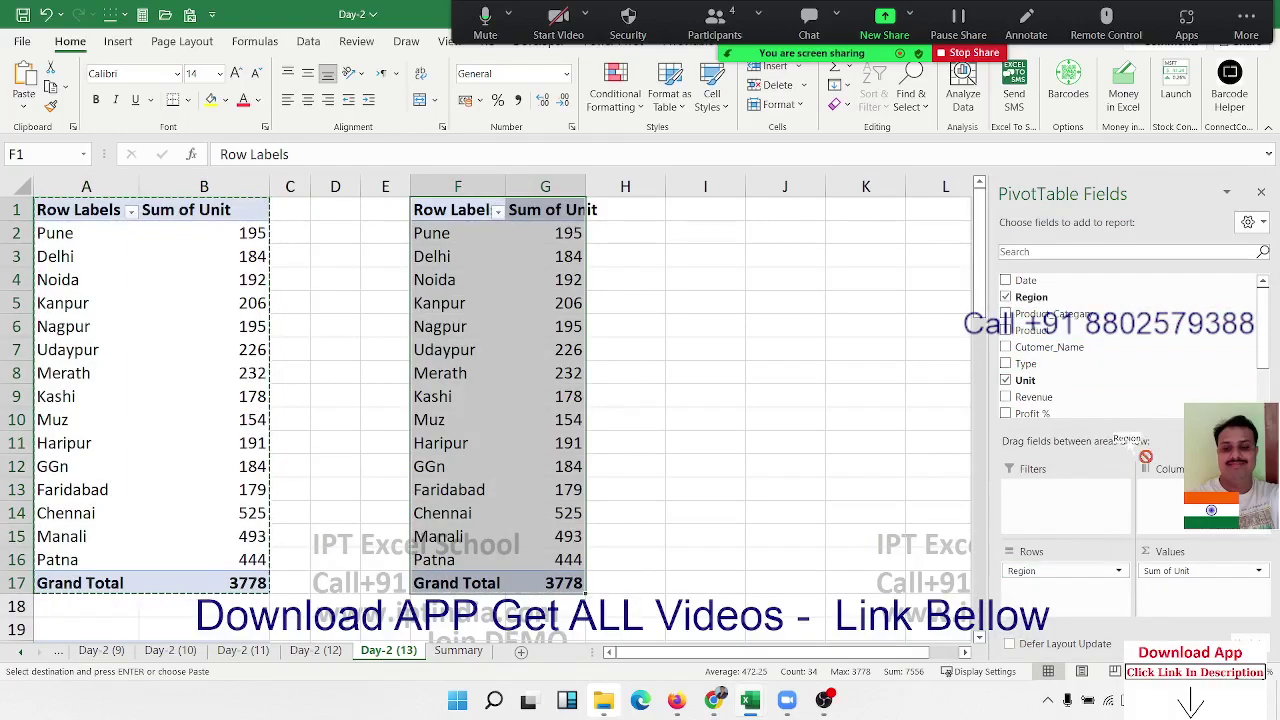
{"action": "mouse_move", "coordinate": [1068, 574]}
{"action": "left_mouse_down"}
{"action": "mouse_move", "coordinate": [1050, 340]}
{"action": "mouse_move", "coordinate": [1088, 630]}
{"action": "mouse_move", "coordinate": [1060, 580]}
{"action": "left_mouse_up"}
Show the copy's Sum of Unit values as % of Grand Total.
{"action": "left_click", "coordinate": [1190, 570]}
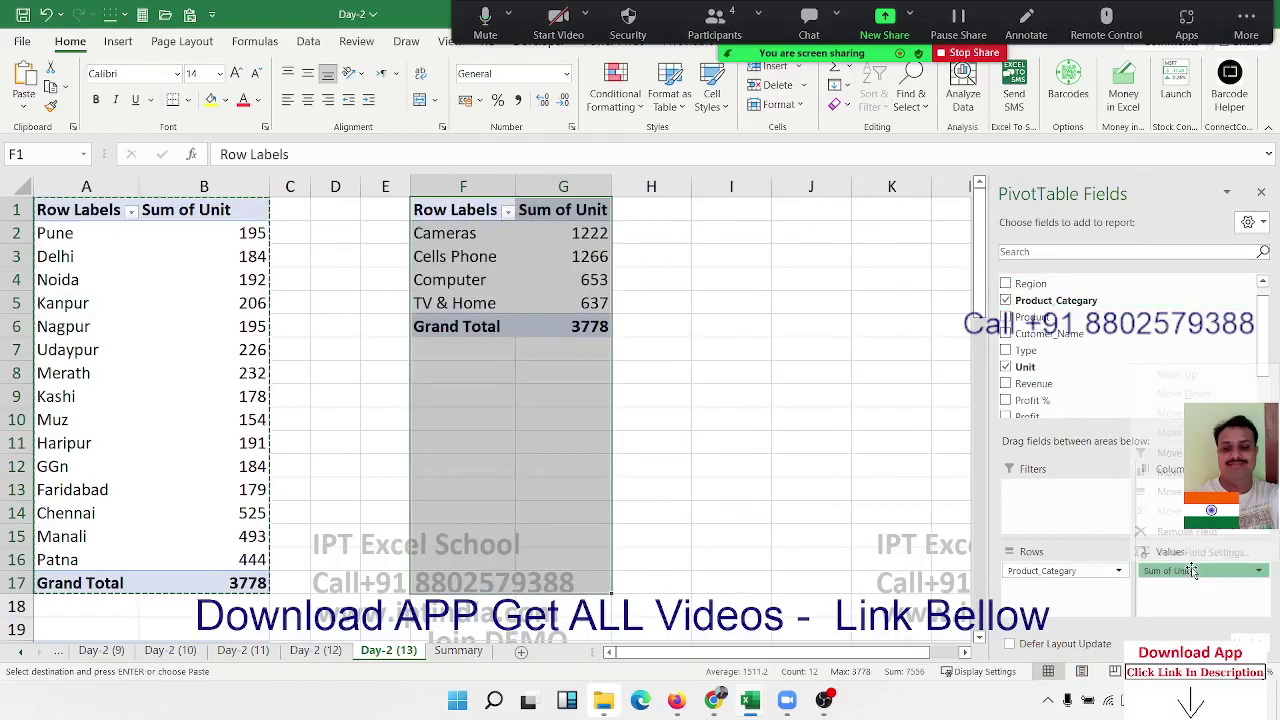
{"action": "left_click", "coordinate": [1195, 553]}
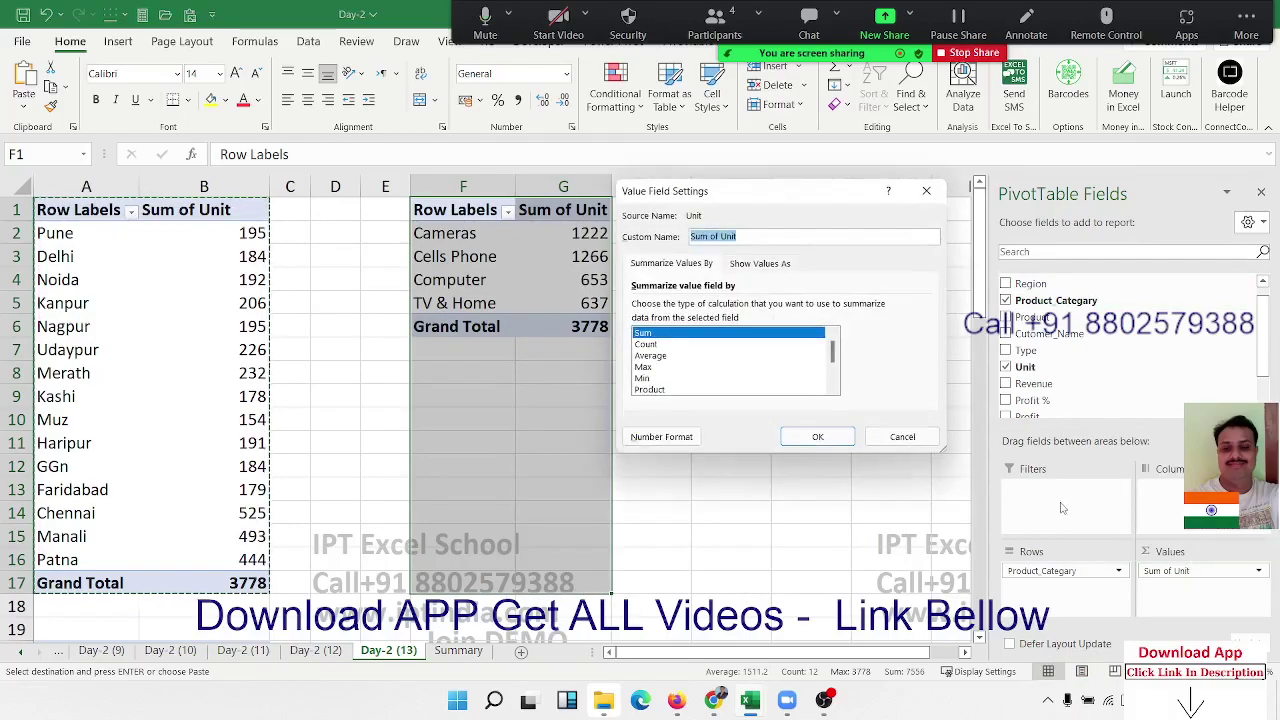
{"action": "left_click", "coordinate": [741, 268]}
{"action": "left_click", "coordinate": [700, 308]}
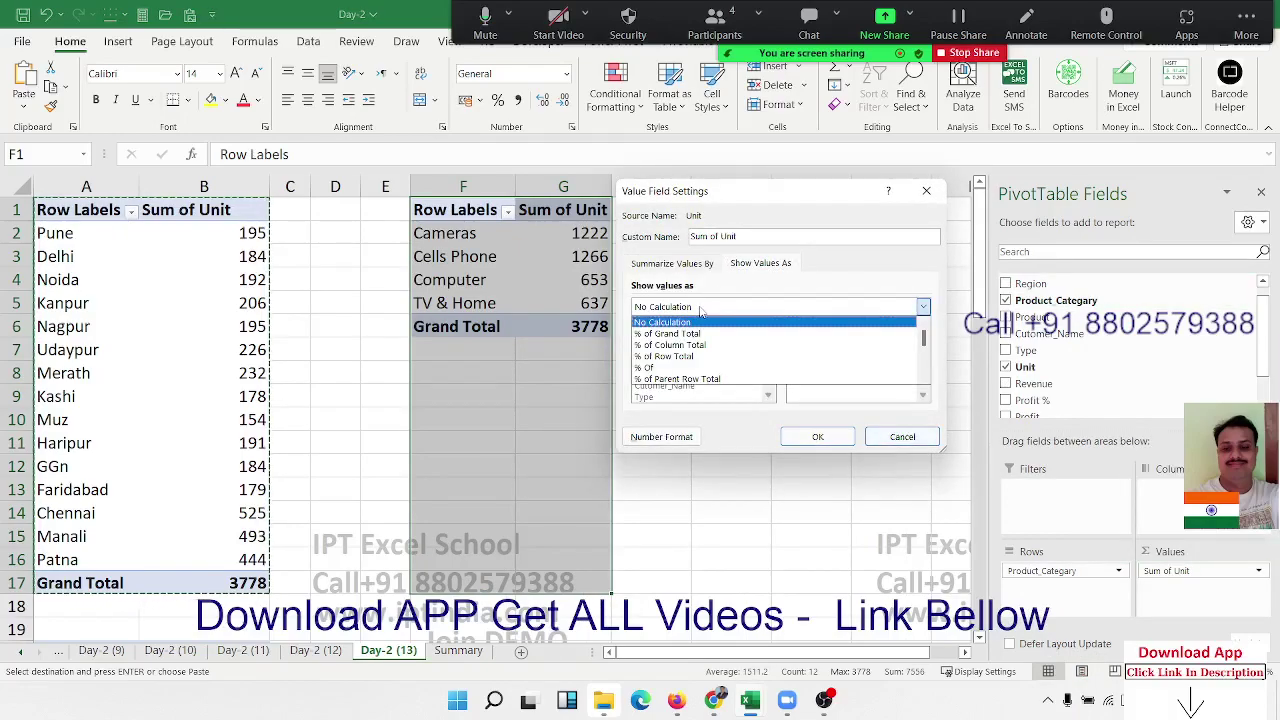
{"action": "left_click", "coordinate": [688, 334]}
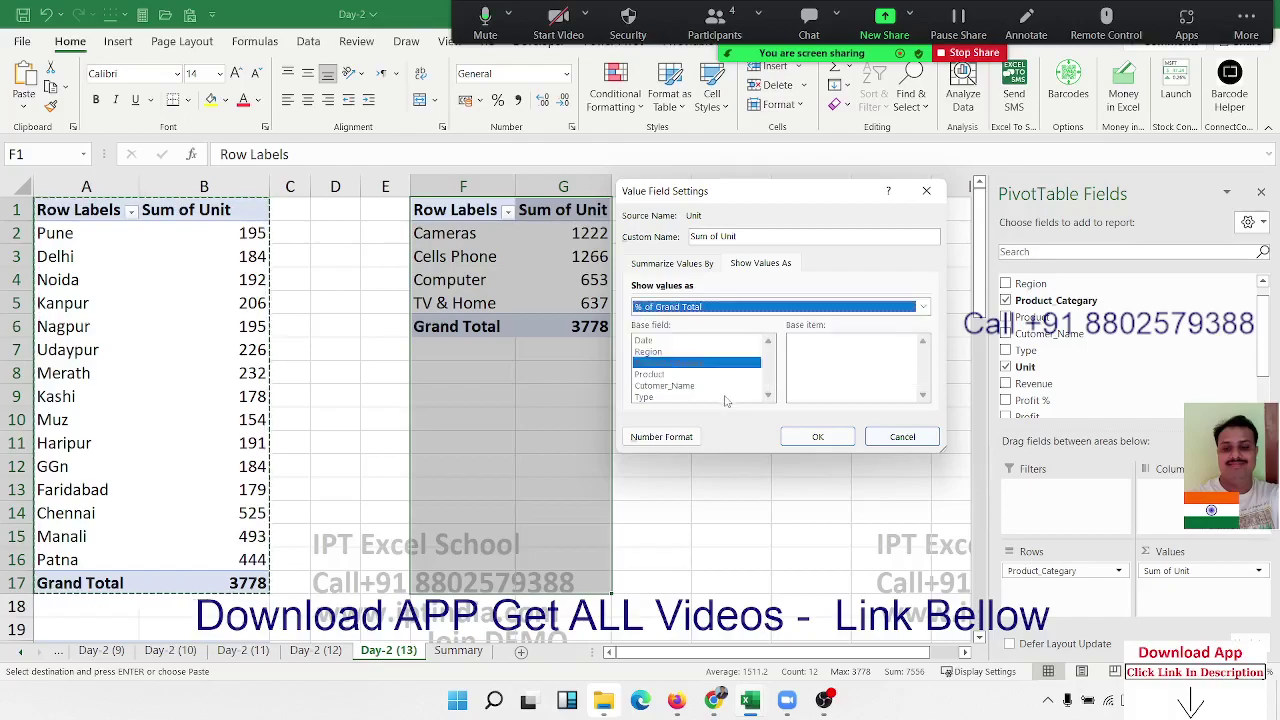
{"action": "left_click", "coordinate": [787, 440]}
{"action": "left_click", "coordinate": [600, 375]}
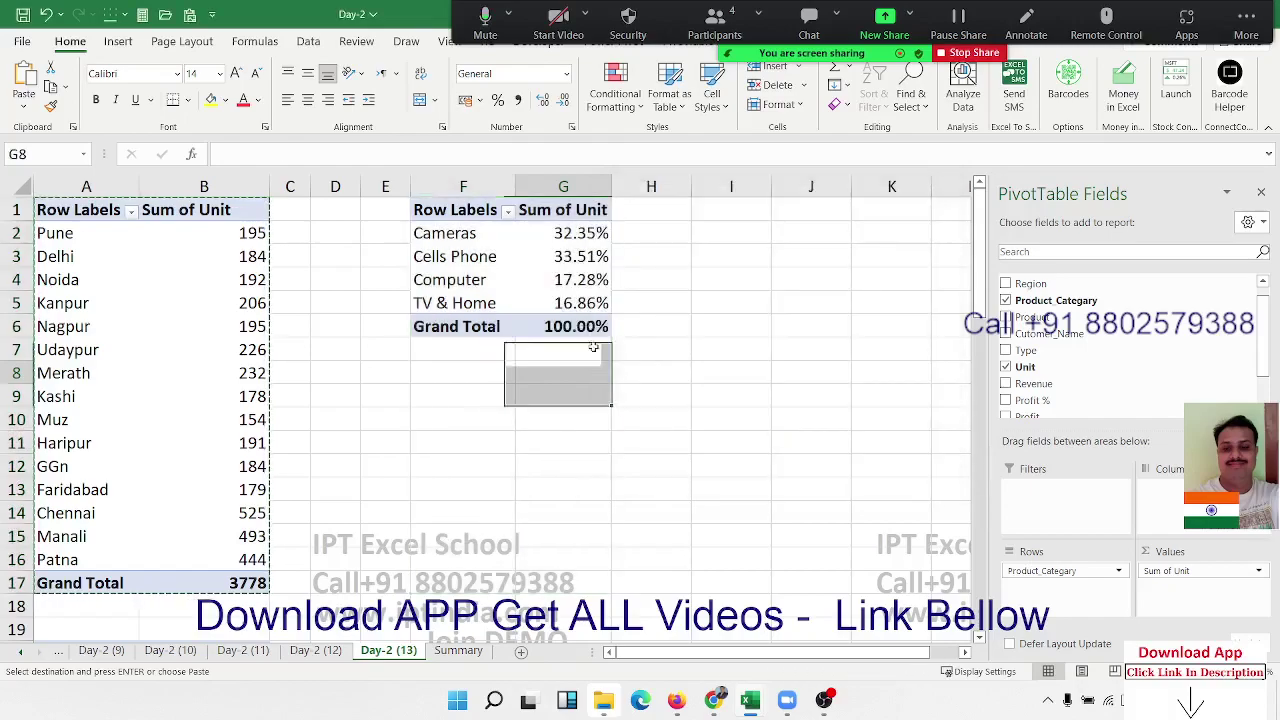
{"action": "left_click", "coordinate": [462, 232]}
Insert a 2-D pie PivotChart of category units and move it to Summary at A13.
{"action": "left_click", "coordinate": [118, 41]}
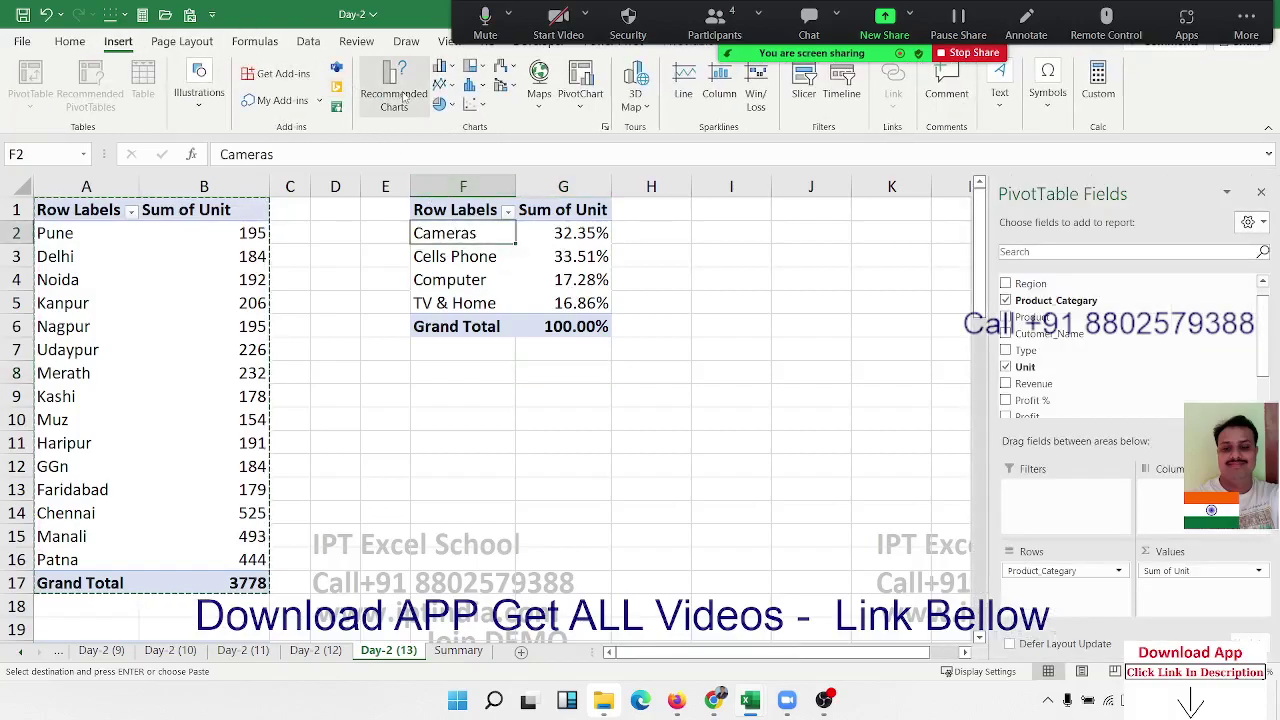
{"action": "left_click", "coordinate": [443, 103]}
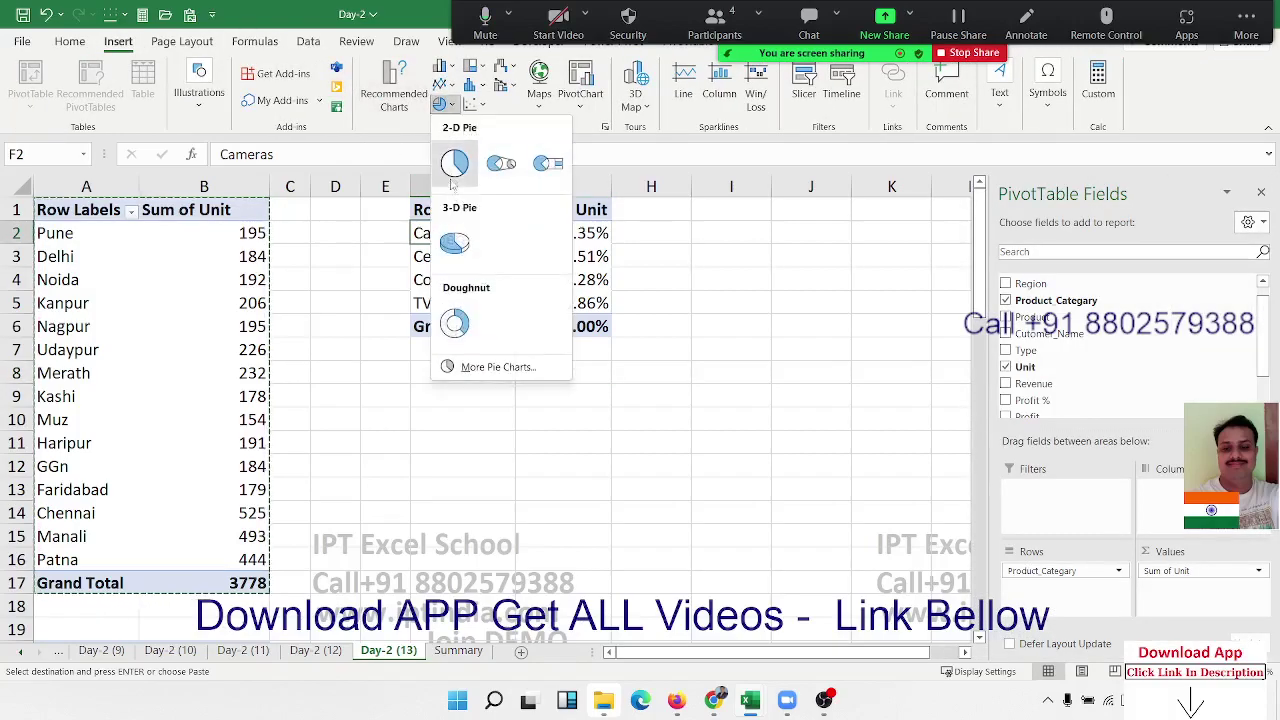
{"action": "left_click", "coordinate": [454, 166]}
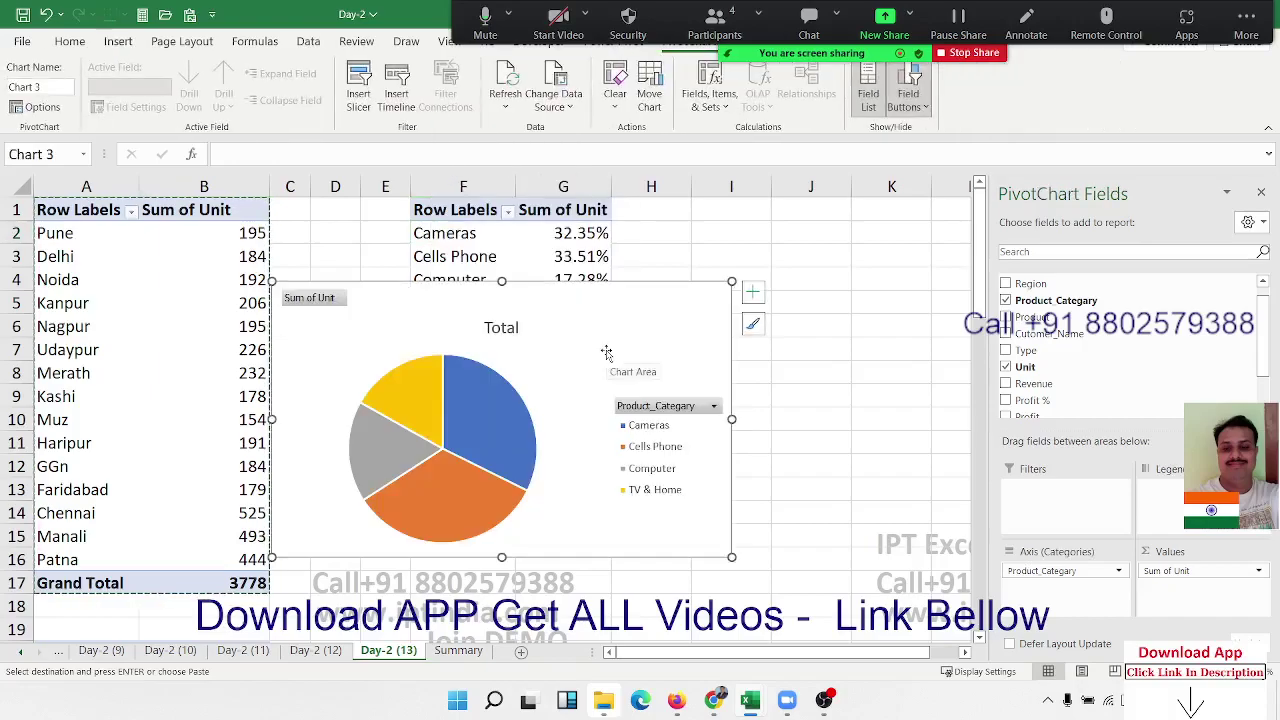
{"action": "key", "text": "Delete"}
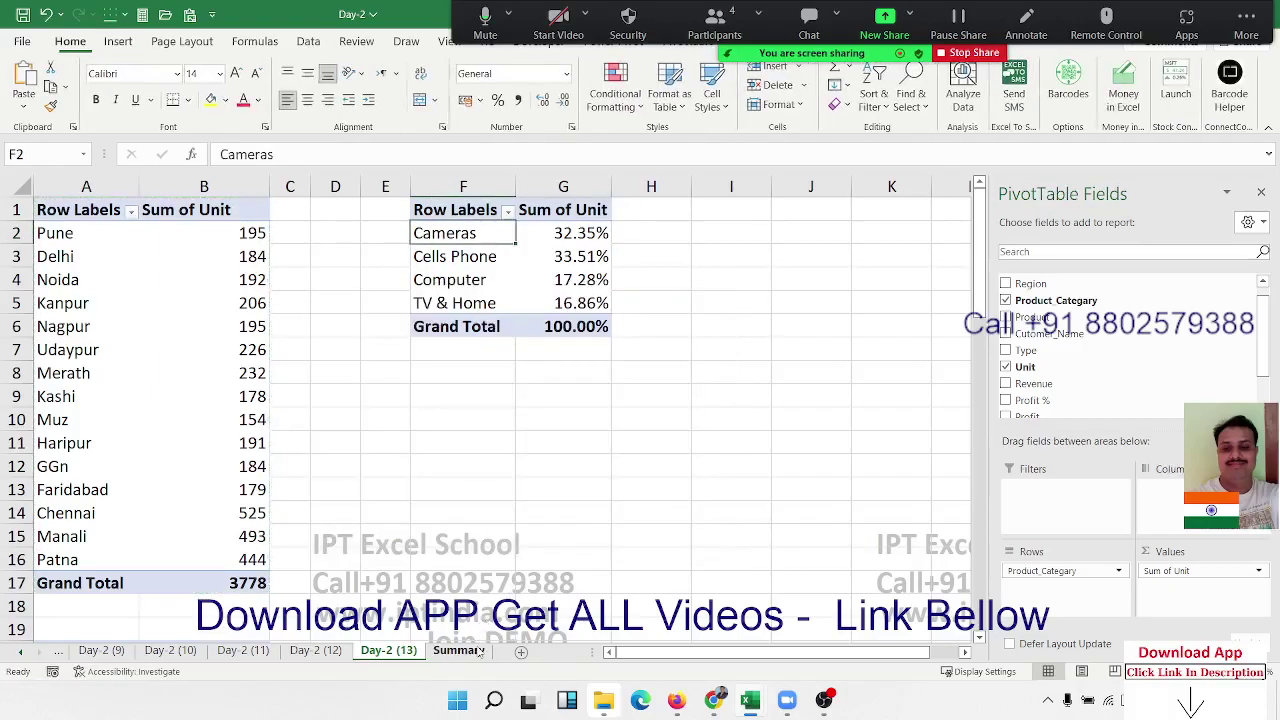
{"action": "left_click", "coordinate": [458, 650]}
{"action": "left_click", "coordinate": [69, 443]}
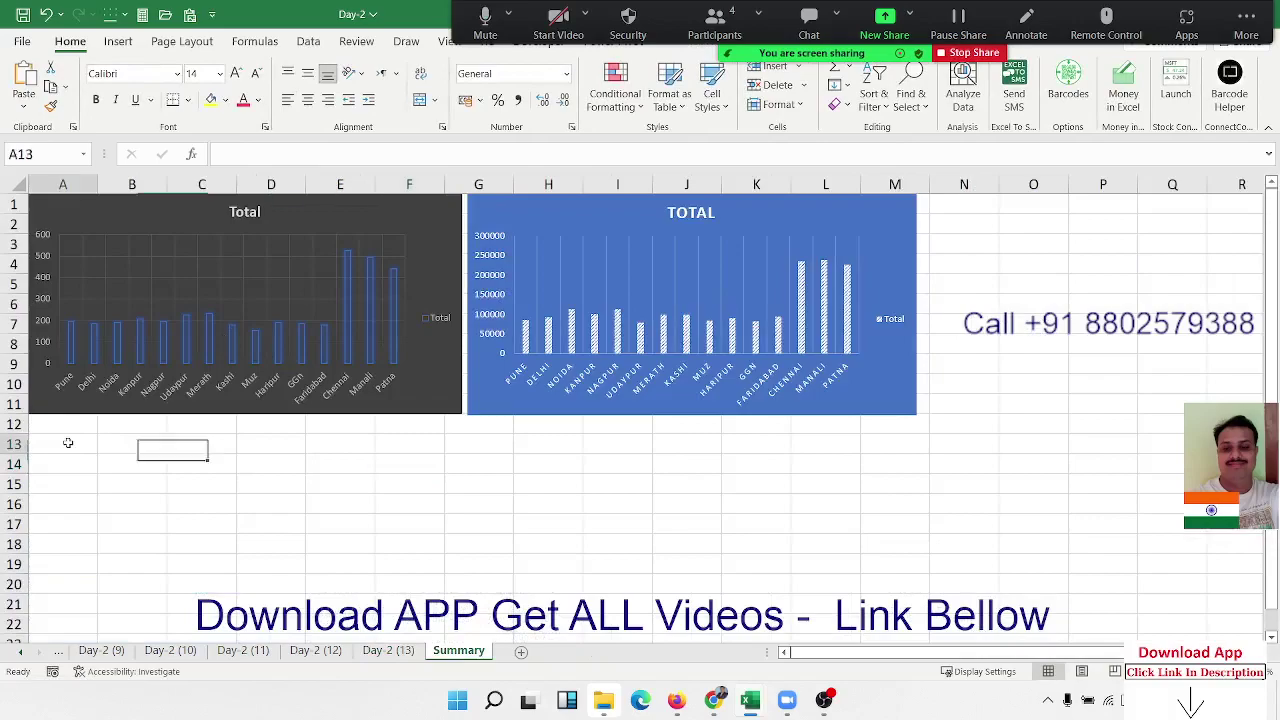
{"action": "key", "text": "ctrl+v"}
{"action": "left_click_drag", "start_coordinate": [109, 451], "coordinate": [111, 434]}
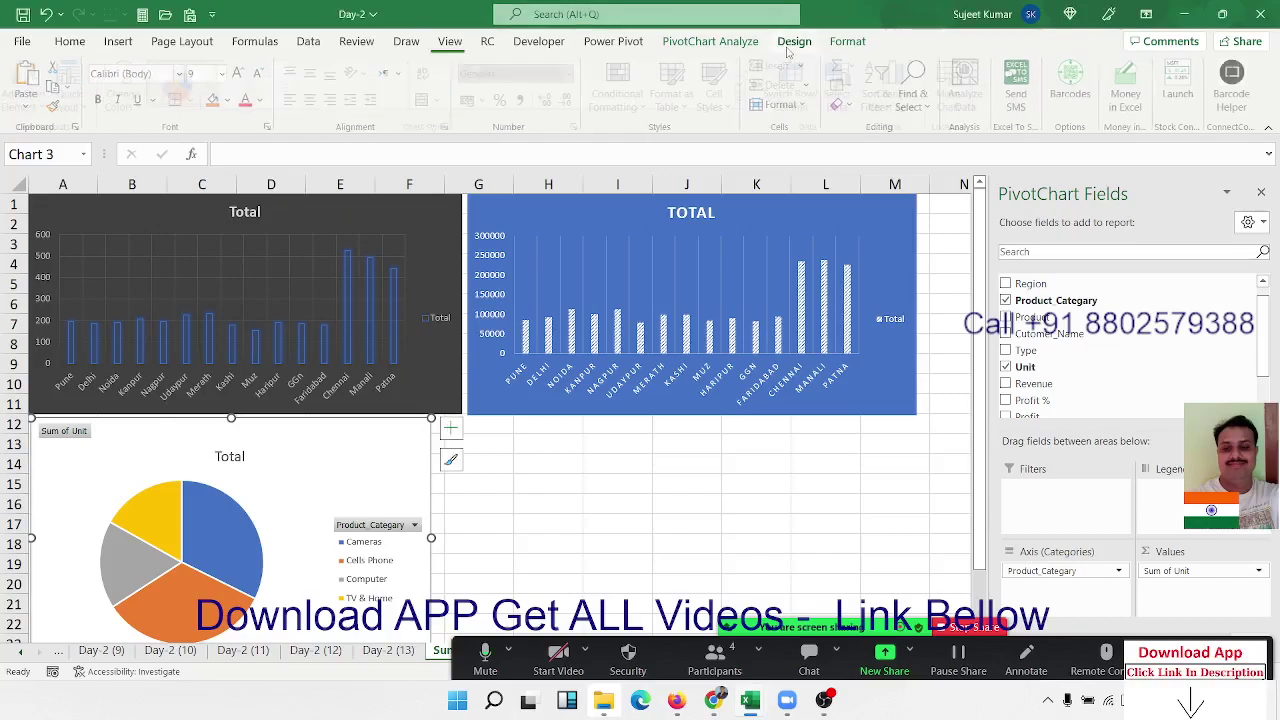
Apply the blue style with white pie to the pie chart.
{"action": "left_click", "coordinate": [790, 45]}
{"action": "left_click", "coordinate": [746, 104]}
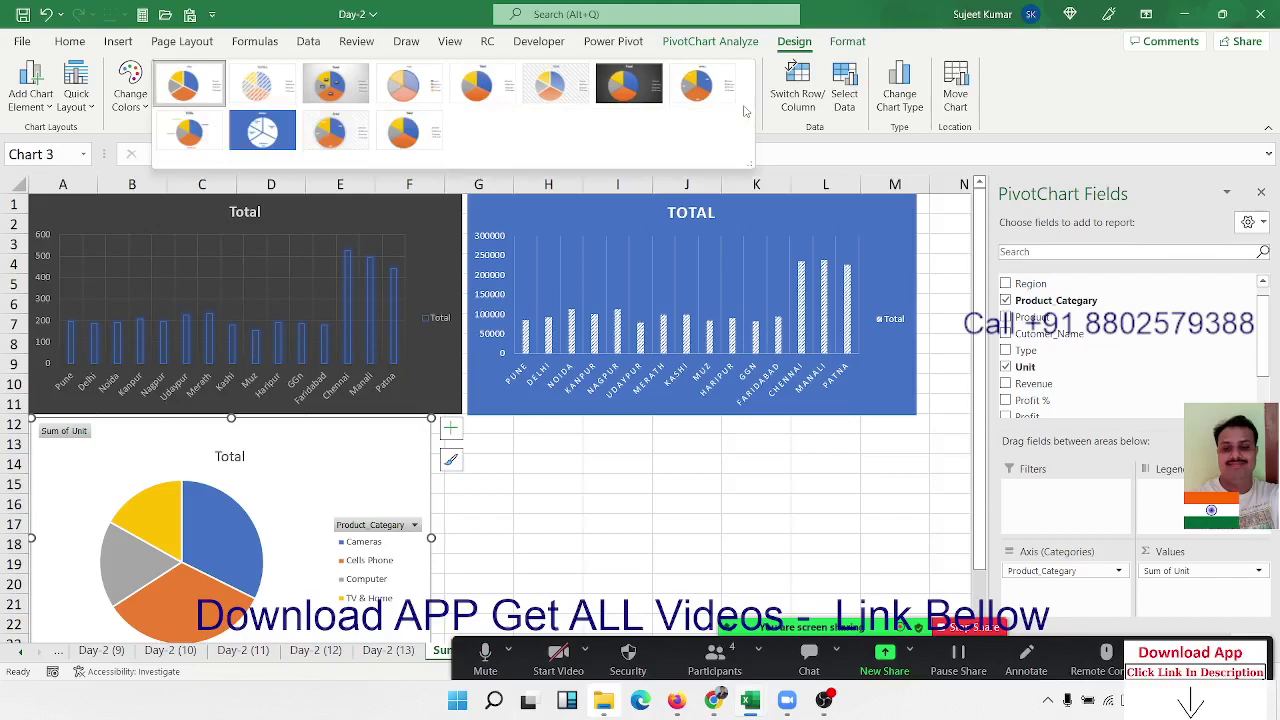
{"action": "left_click", "coordinate": [265, 135]}
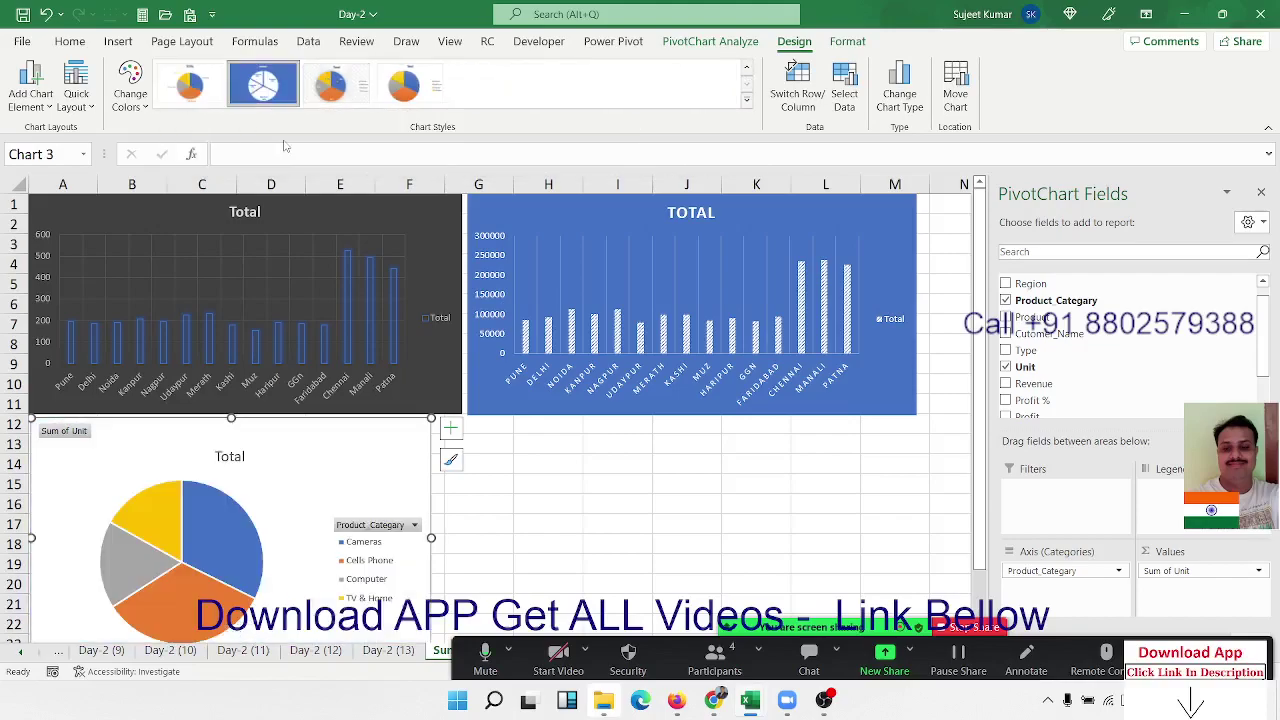
{"action": "left_click", "coordinate": [634, 486]}
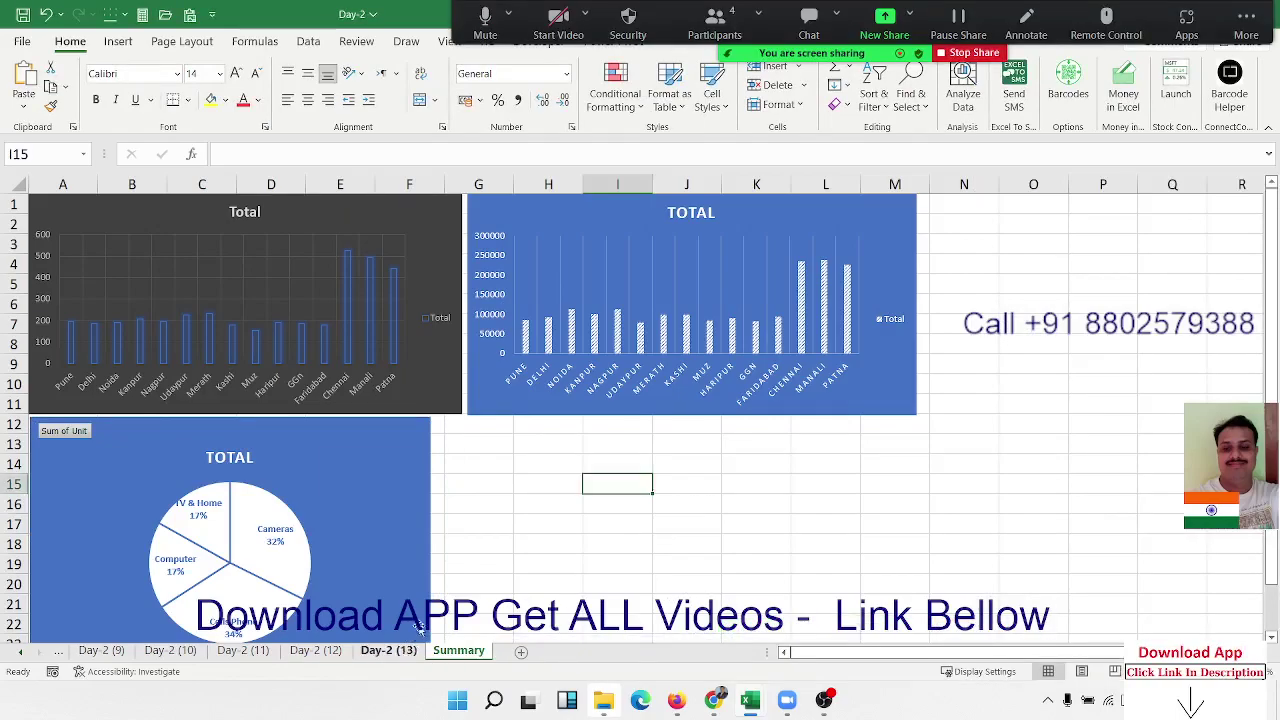
Copy the product-category pivot F1:G6 on Day-2 (13) and paste it at F11.
{"action": "left_click", "coordinate": [400, 652]}
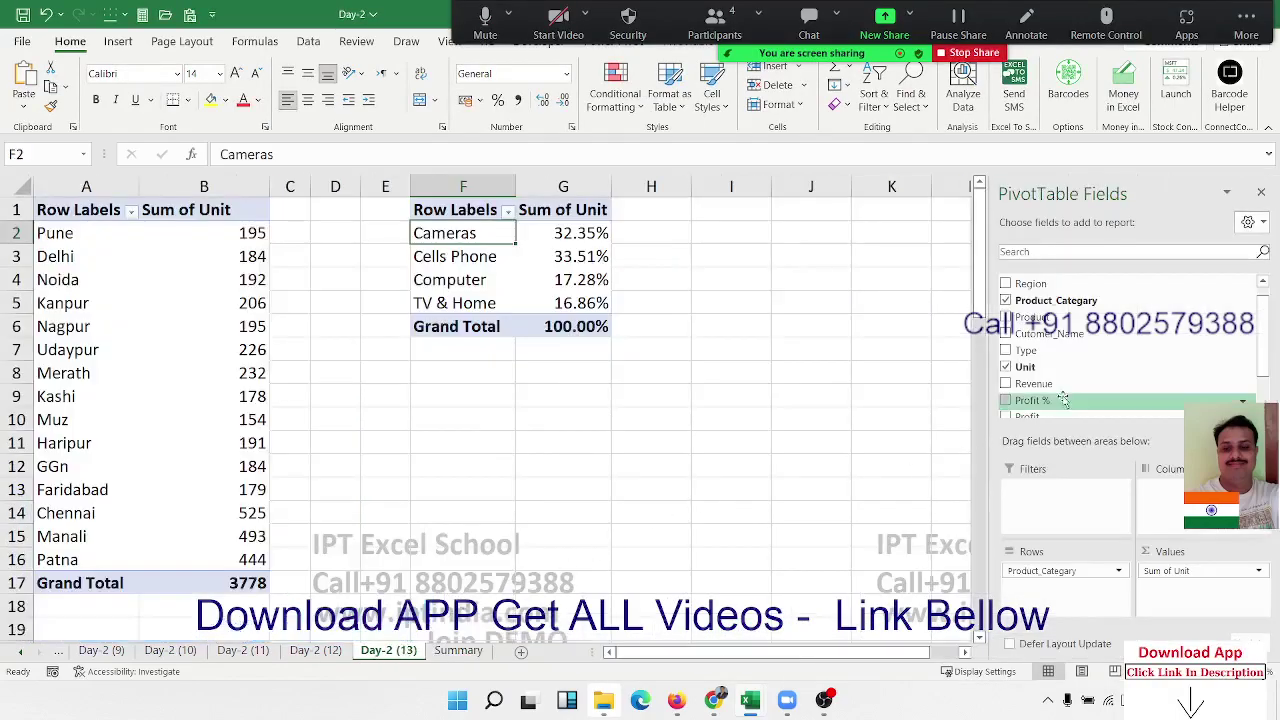
{"action": "scroll", "coordinate": [1120, 385], "scroll_direction": "down", "scroll_amount": 2}
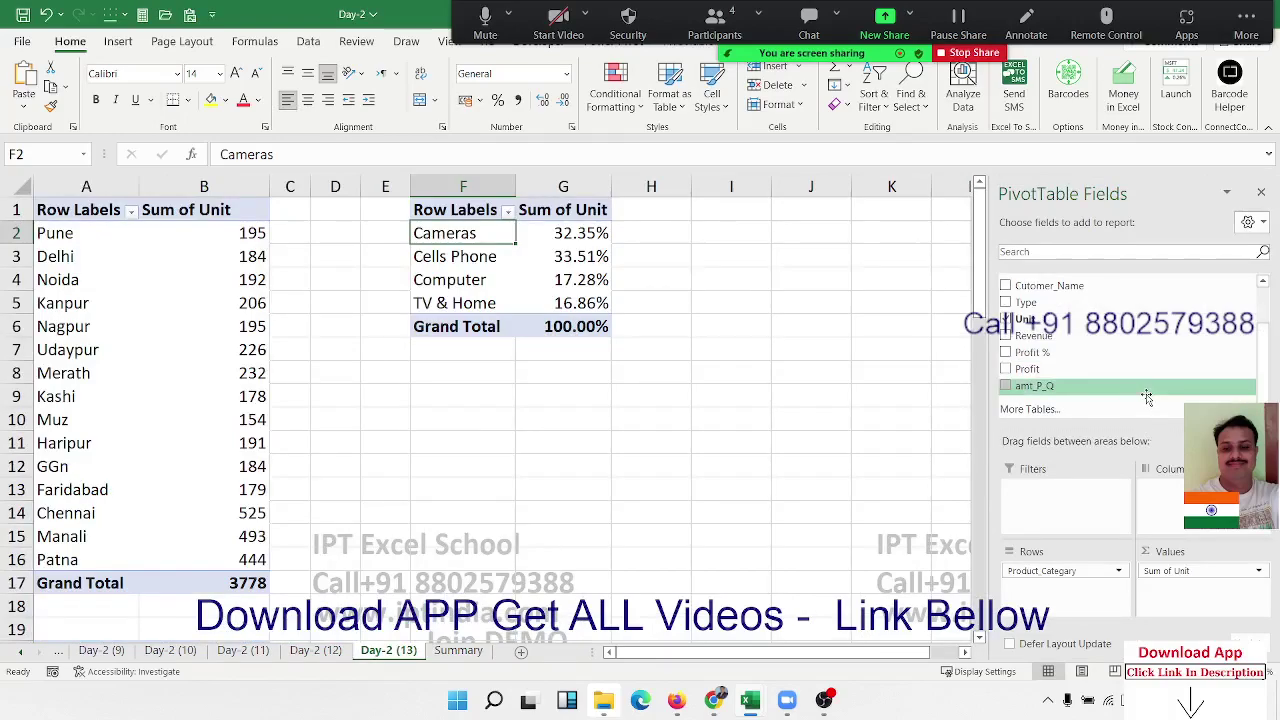
{"action": "scroll", "coordinate": [1150, 392], "scroll_direction": "up", "scroll_amount": 2}
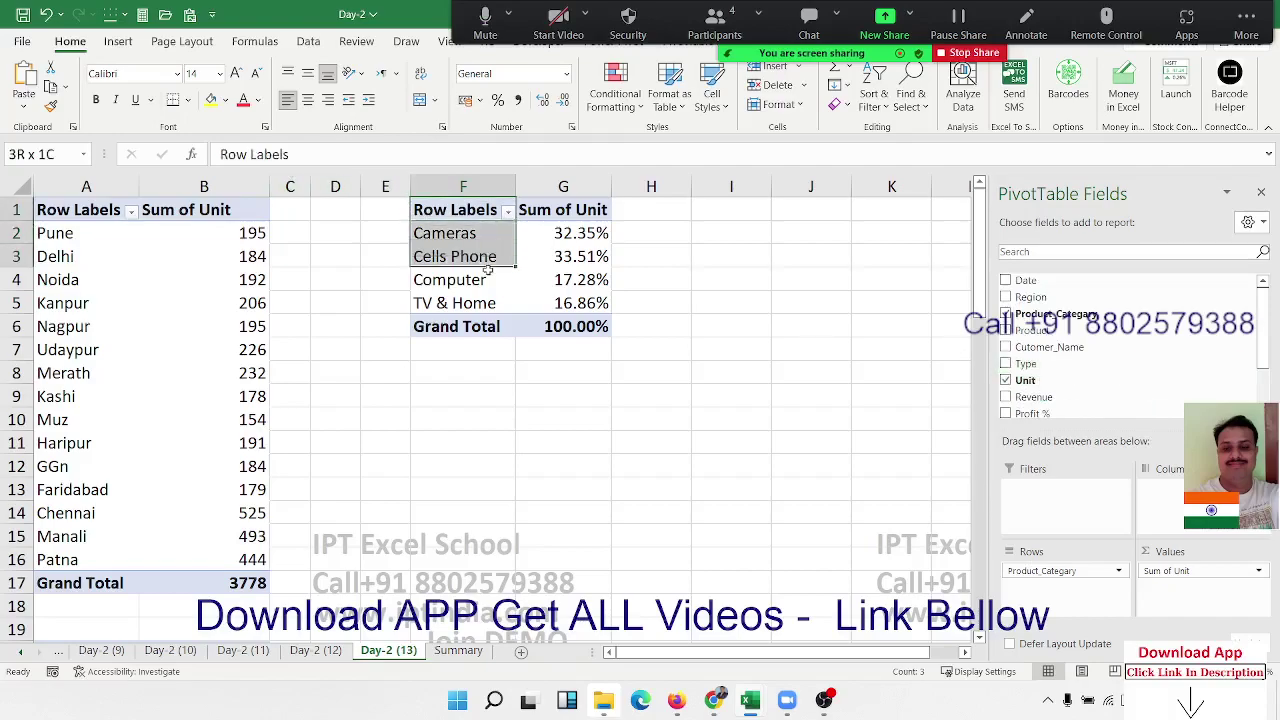
{"action": "left_click_drag", "start_coordinate": [425, 213], "coordinate": [585, 322]}
{"action": "key", "text": "ctrl+c"}
{"action": "left_click", "coordinate": [473, 436]}
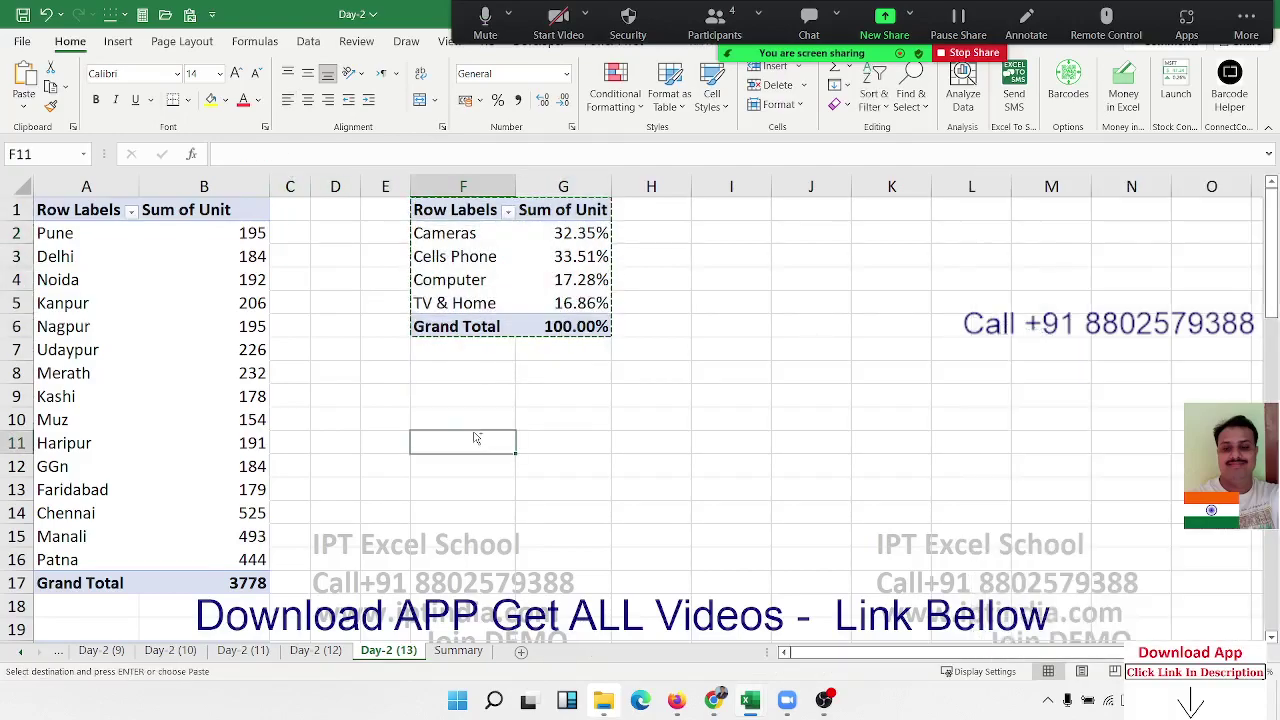
{"action": "key", "text": "ctrl+v"}
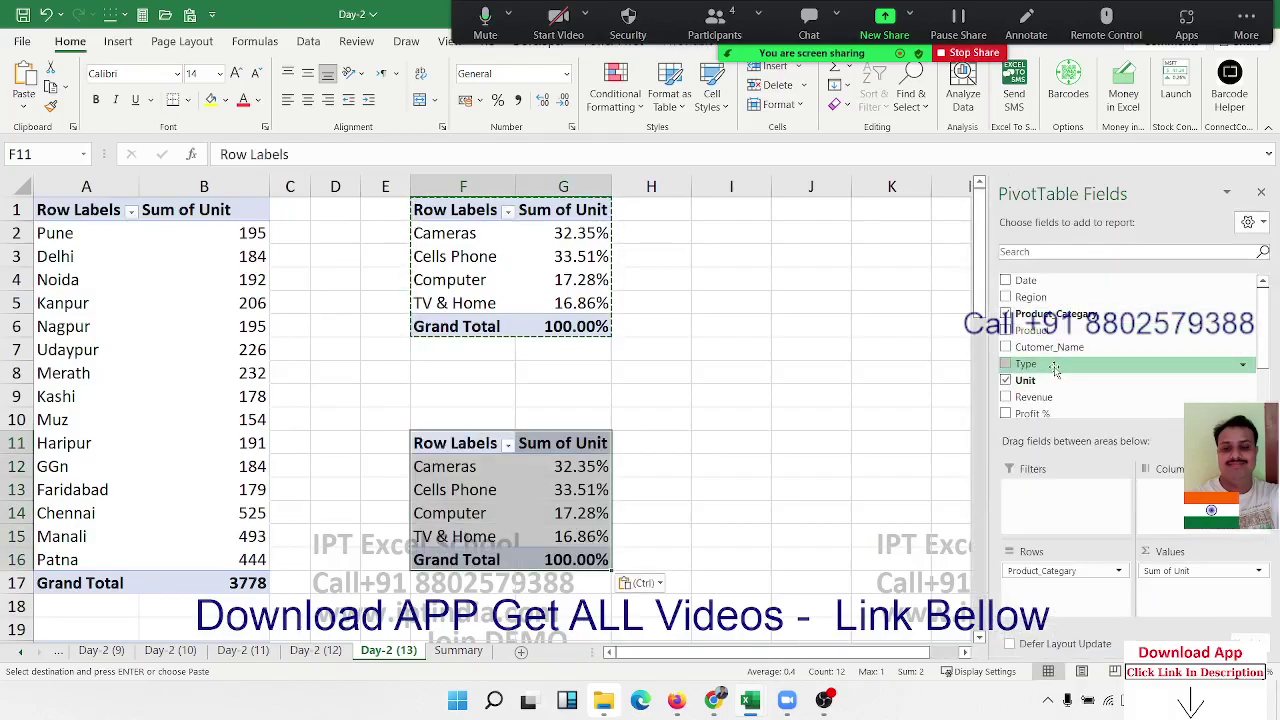
Put Type in Columns and replace Product Category with Cutomer_Name in Rows.
{"action": "mouse_move", "coordinate": [1060, 363]}
{"action": "left_mouse_down"}
{"action": "mouse_move", "coordinate": [1163, 512]}
{"action": "mouse_move", "coordinate": [1174, 503]}
{"action": "left_mouse_up"}
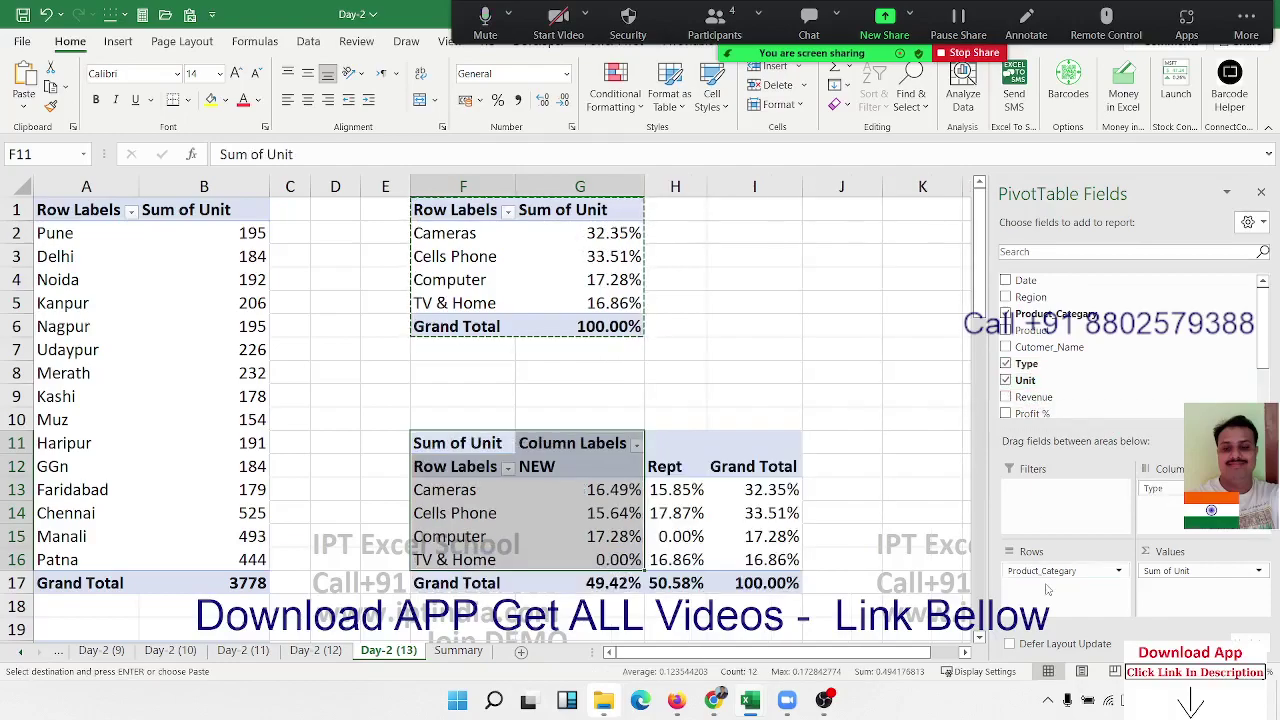
{"action": "left_click_drag", "start_coordinate": [1053, 582], "coordinate": [1101, 363]}
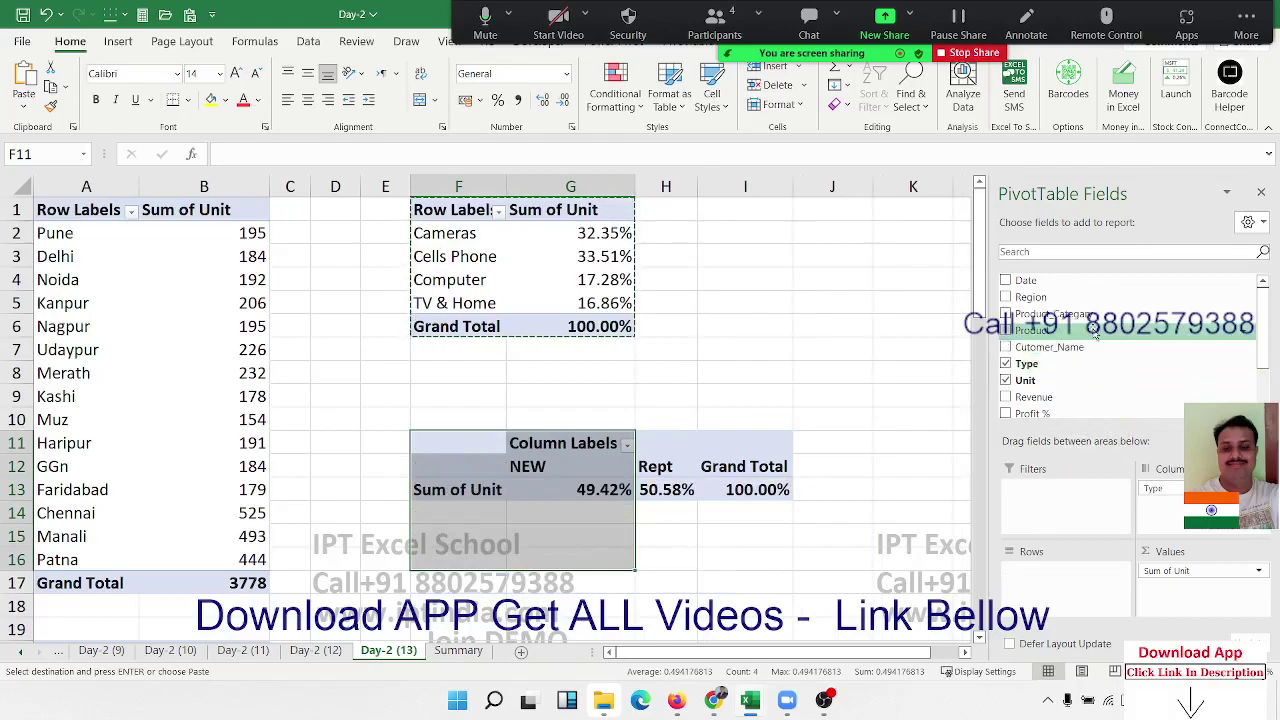
{"action": "scroll", "coordinate": [1081, 346], "scroll_direction": "down", "scroll_amount": 2}
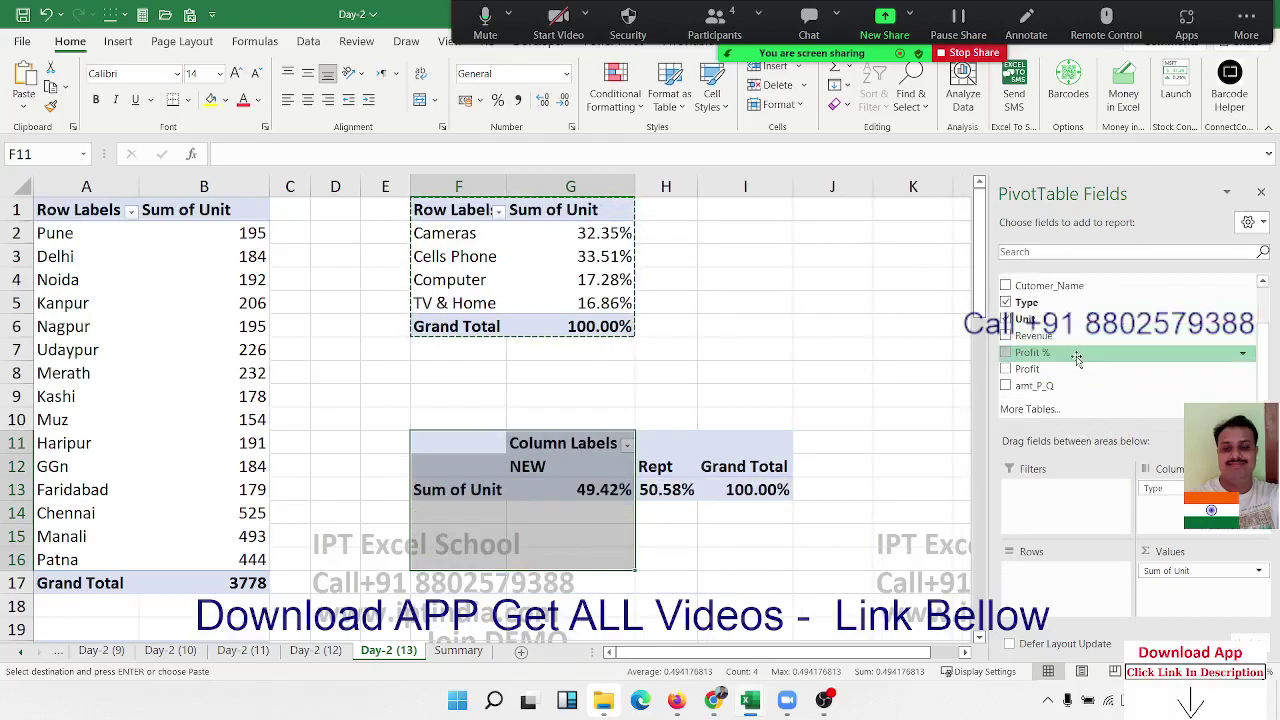
{"action": "scroll", "coordinate": [1075, 360], "scroll_direction": "up", "scroll_amount": 2}
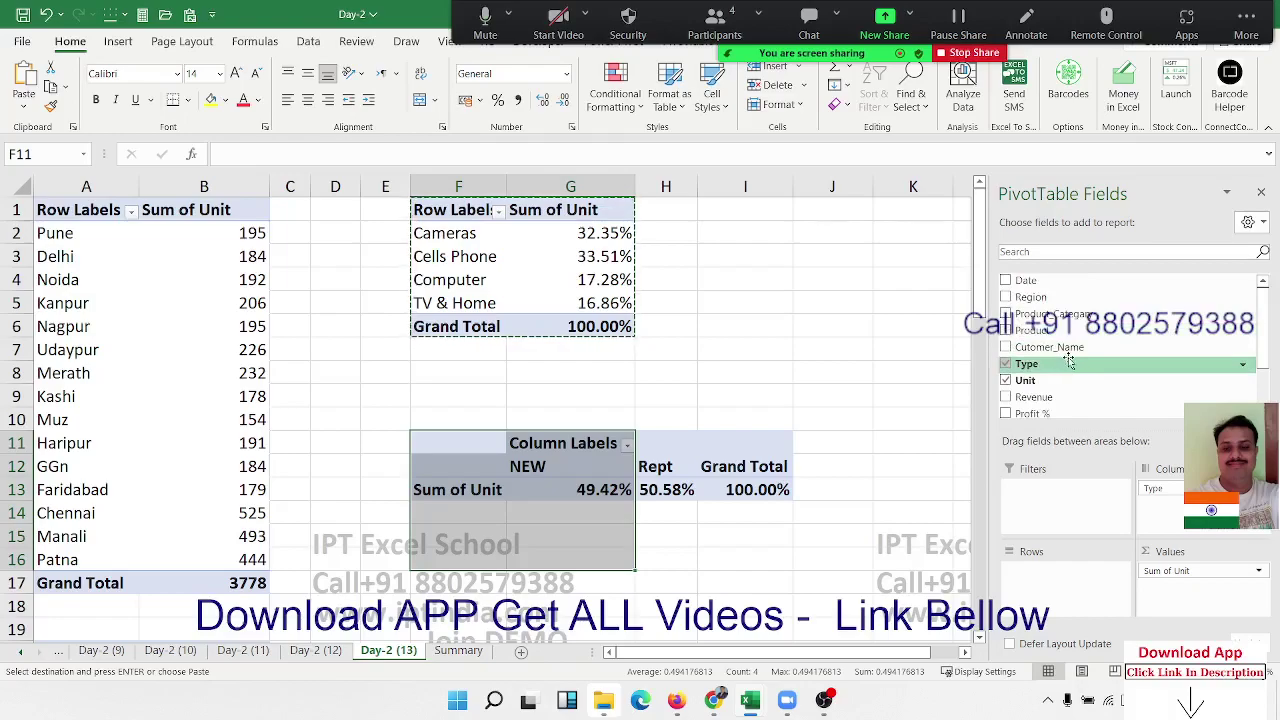
{"action": "mouse_move", "coordinate": [1055, 347]}
{"action": "left_mouse_down"}
{"action": "mouse_move", "coordinate": [1080, 600]}
{"action": "mouse_move", "coordinate": [1068, 591]}
{"action": "left_mouse_up"}
Insert a clustered column PivotChart of the customer pivot.
{"action": "left_click", "coordinate": [763, 516]}
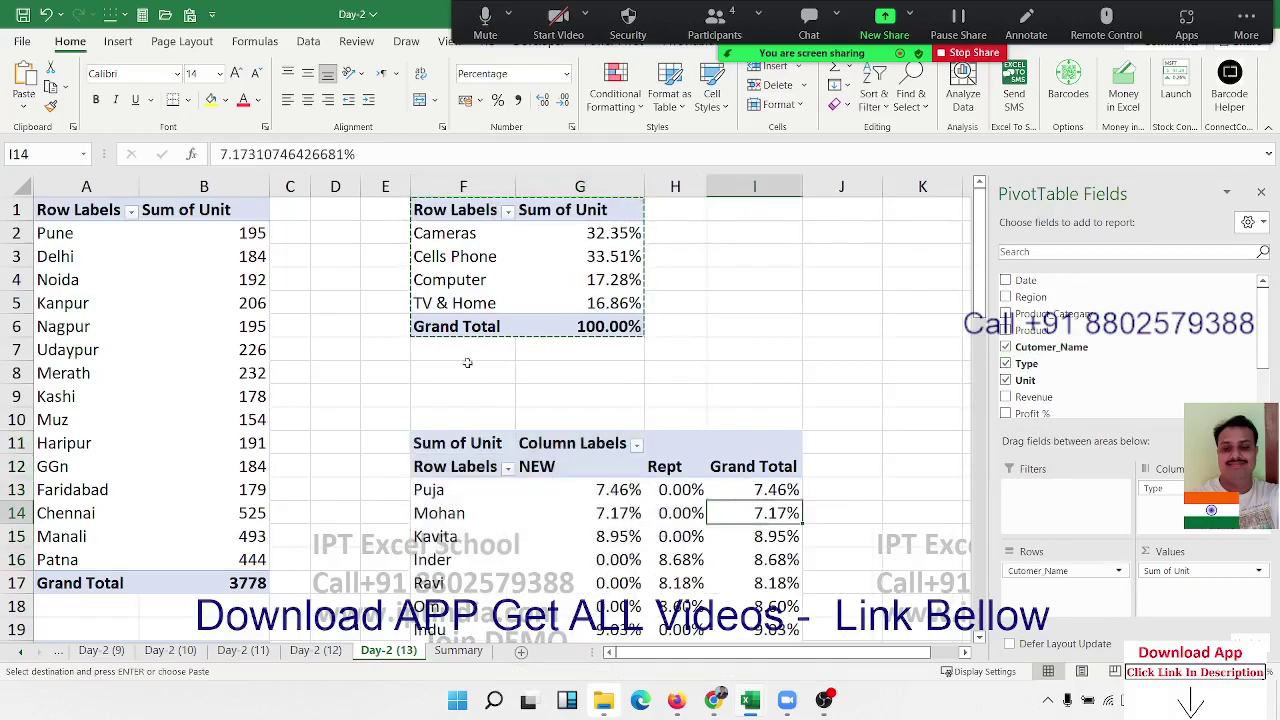
{"action": "left_click", "coordinate": [118, 43]}
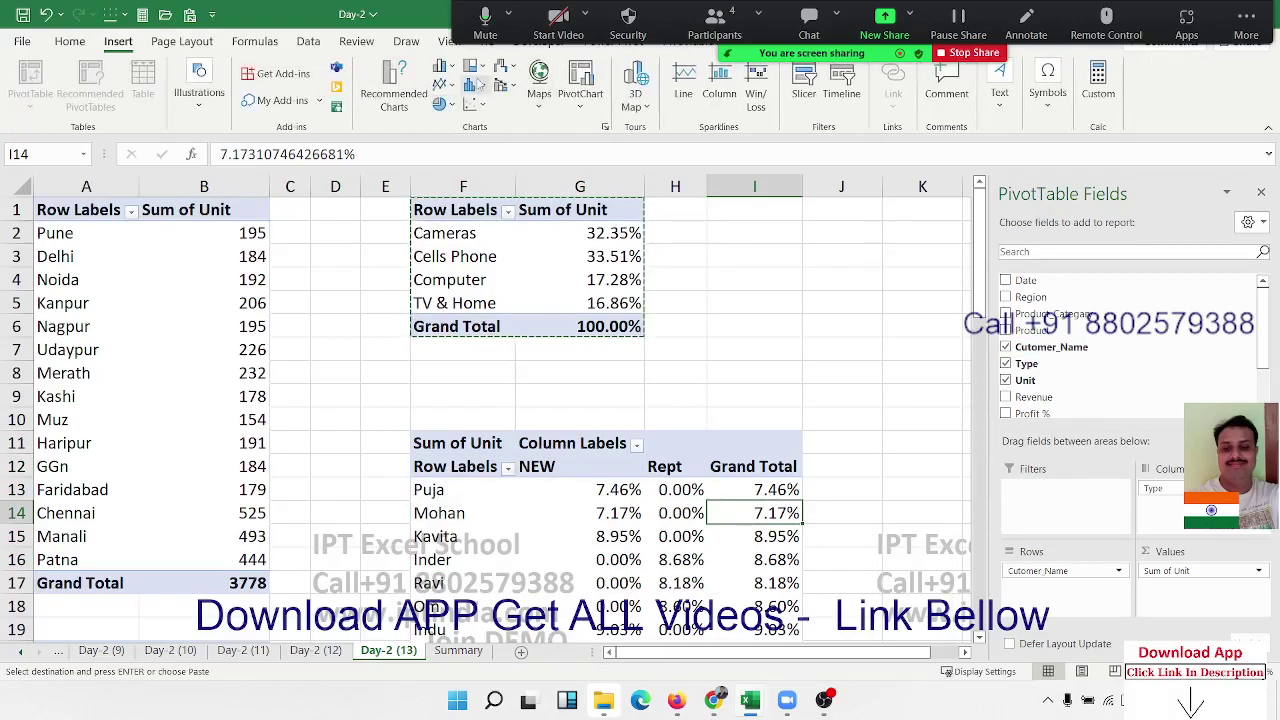
{"action": "left_click", "coordinate": [447, 67]}
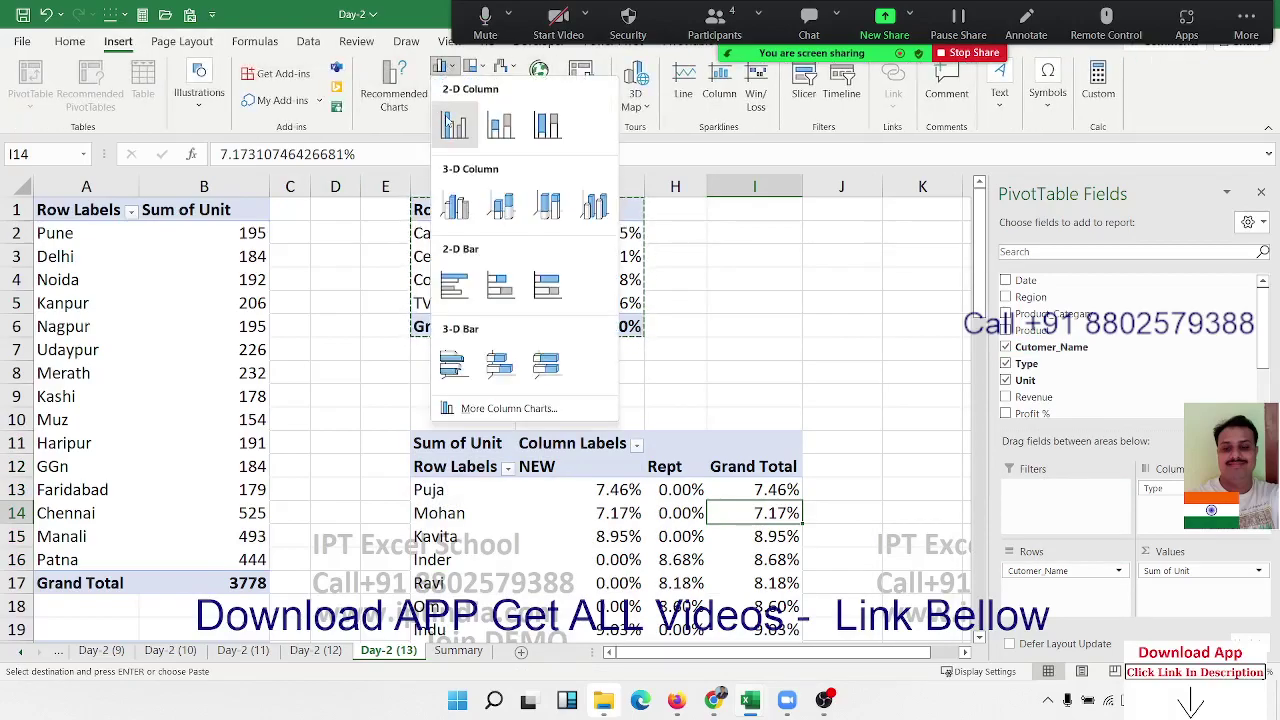
{"action": "left_click", "coordinate": [449, 98]}
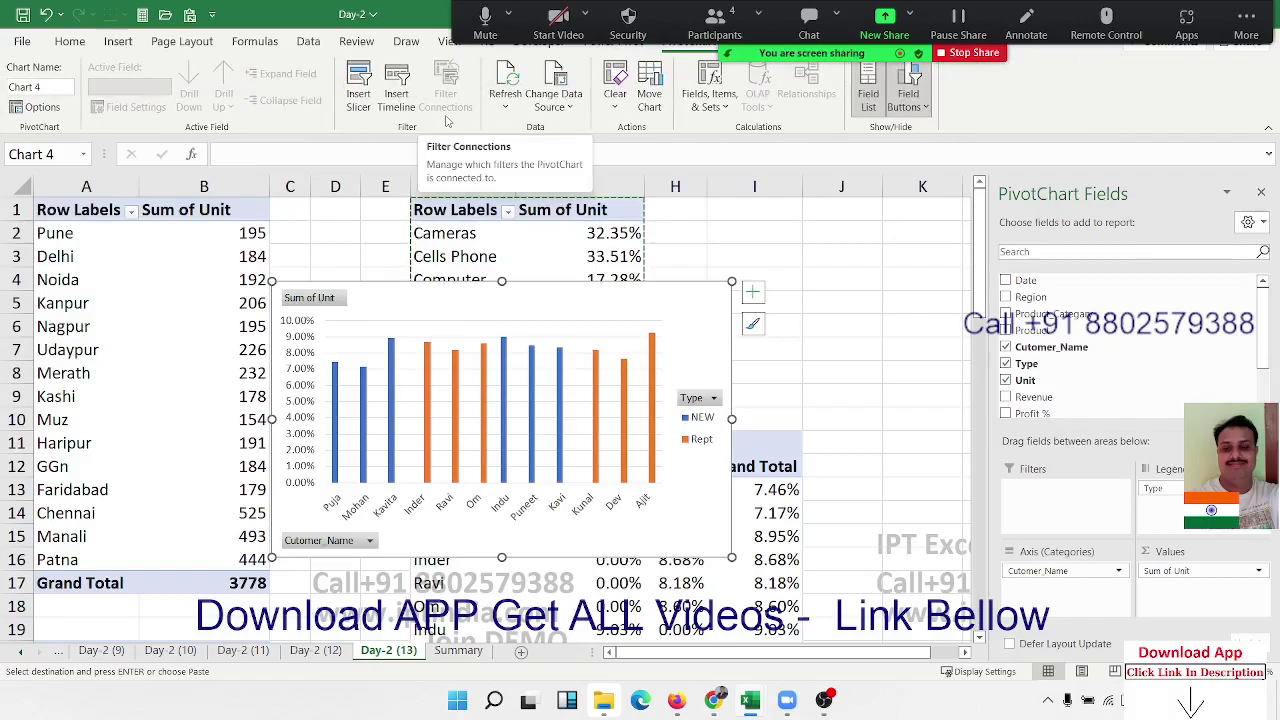
{"action": "mouse_move", "coordinate": [574, 314]}
{"action": "left_mouse_down"}
{"action": "mouse_move", "coordinate": [387, 250]}
{"action": "mouse_move", "coordinate": [383, 316]}
{"action": "left_mouse_up"}
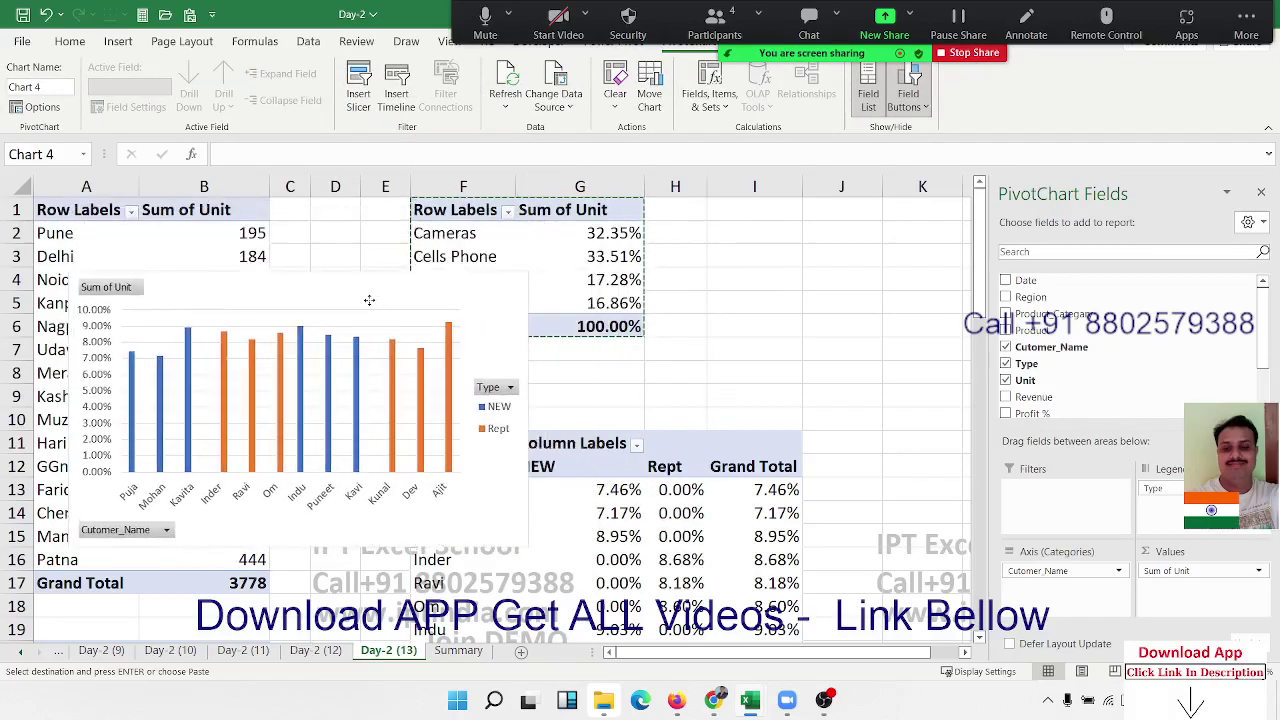
Switch Sum of Unit to No Calculation for plain counts, then cut the customer chart.
{"action": "left_click", "coordinate": [1160, 570]}
{"action": "left_click", "coordinate": [1155, 551]}
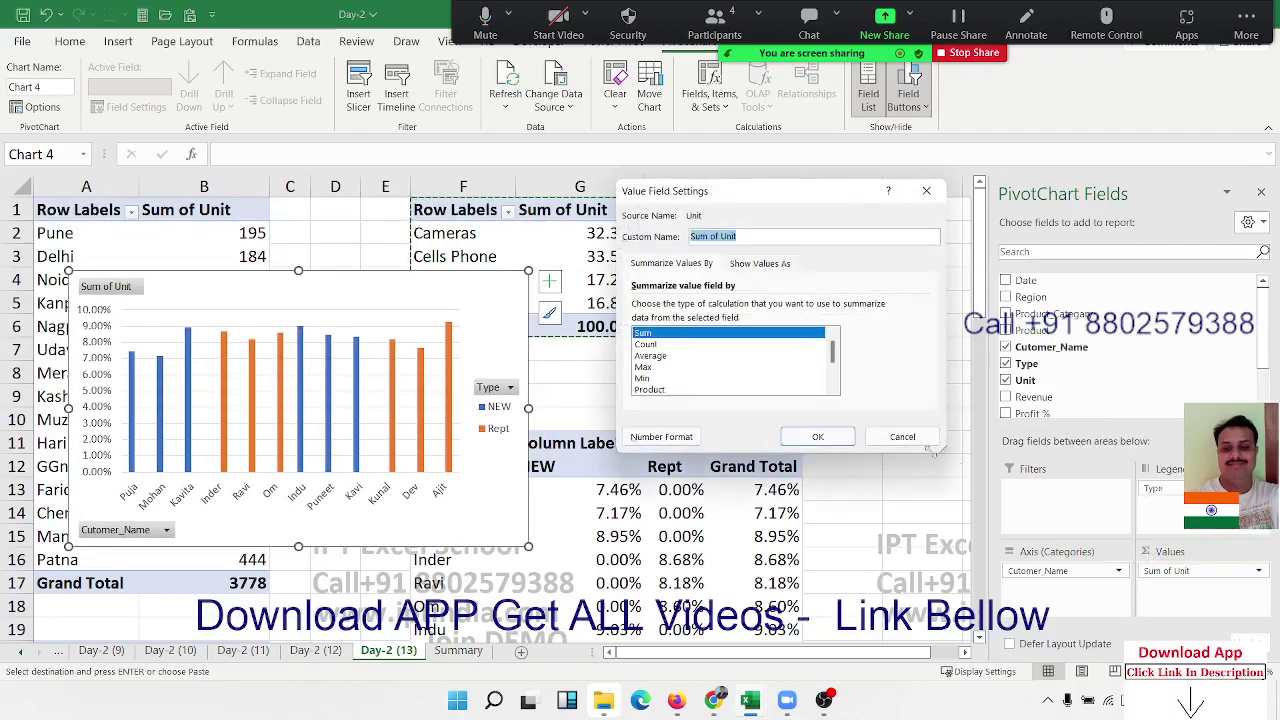
{"action": "left_click", "coordinate": [758, 263]}
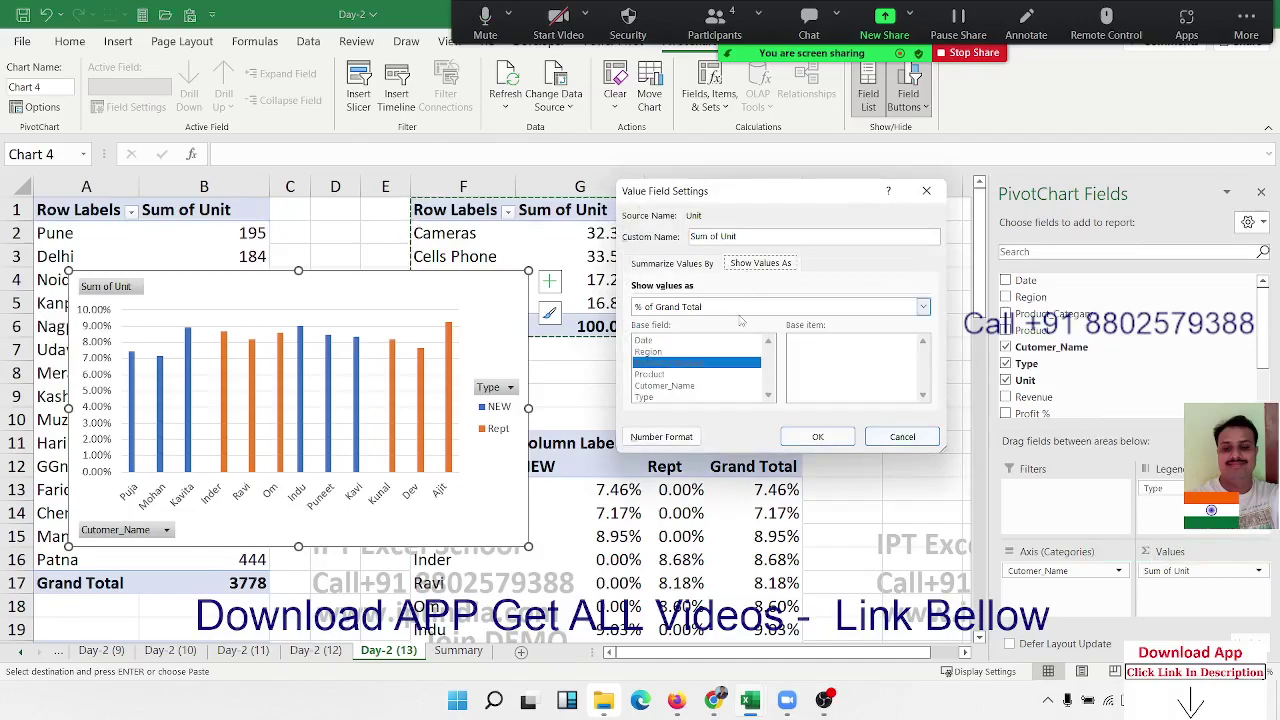
{"action": "left_click", "coordinate": [741, 307]}
{"action": "left_click", "coordinate": [740, 319]}
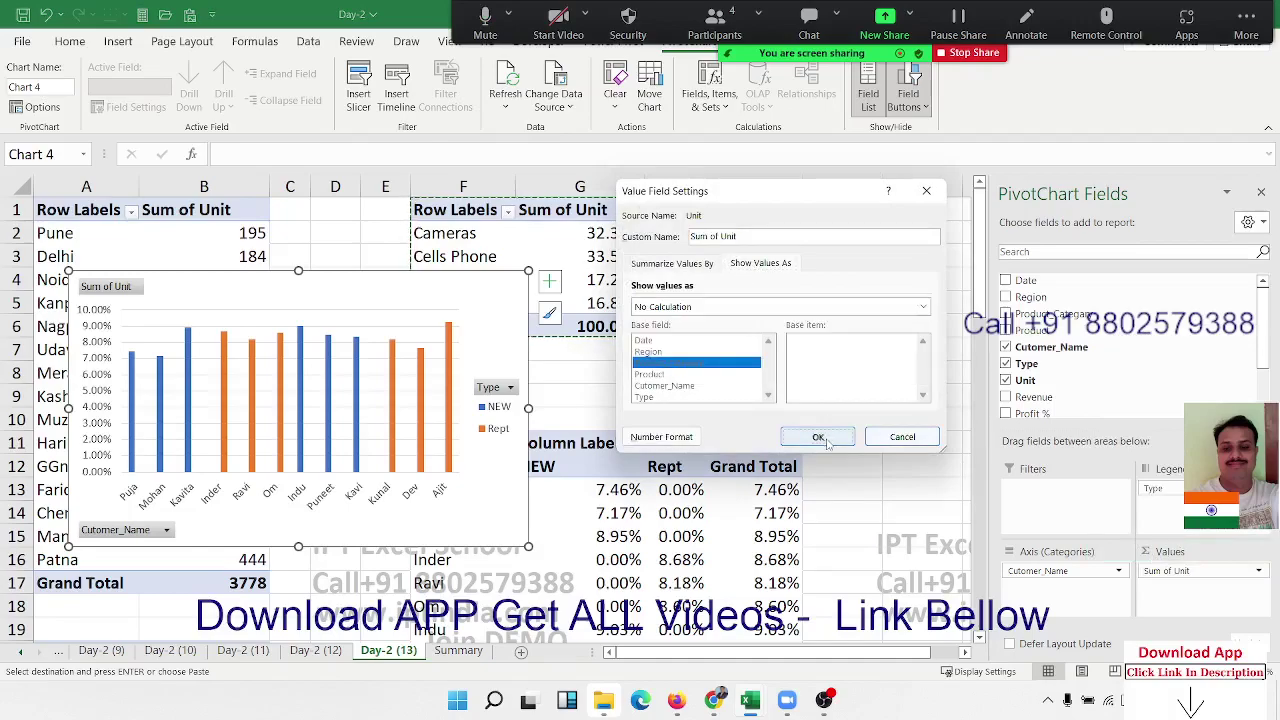
{"action": "left_click", "coordinate": [818, 438]}
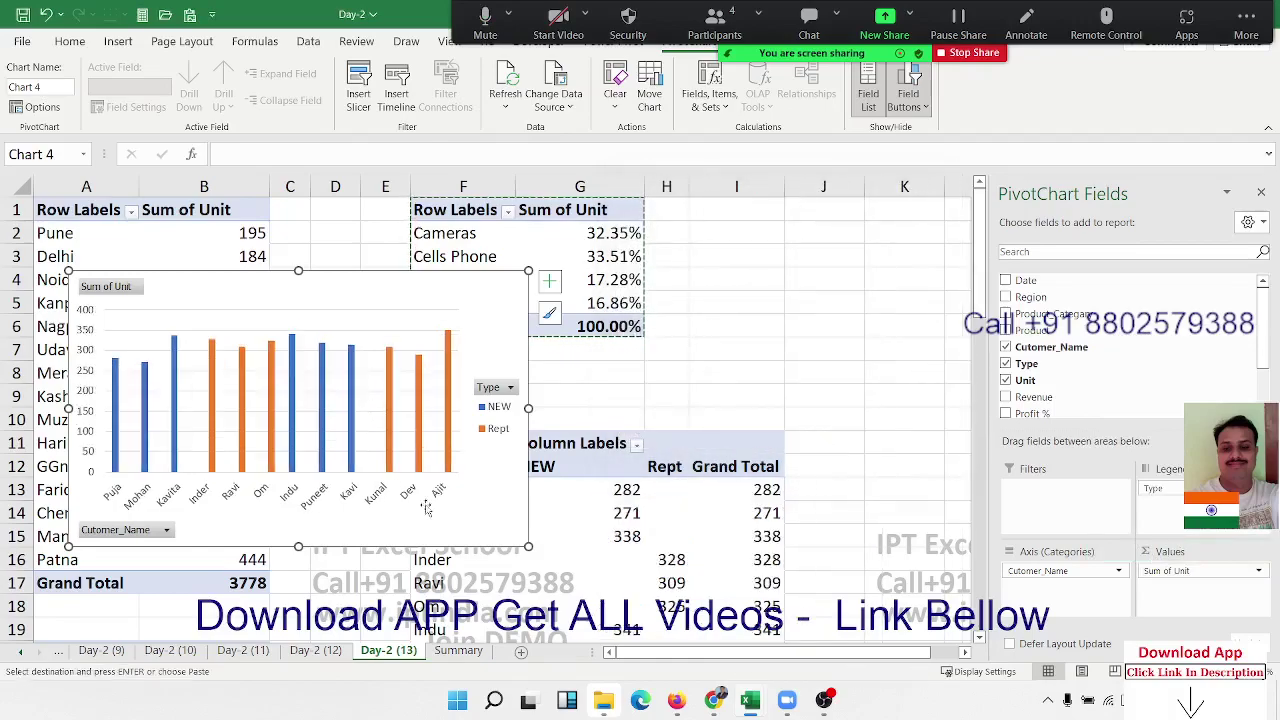
{"action": "left_click_drag", "start_coordinate": [487, 514], "coordinate": [628, 497]}
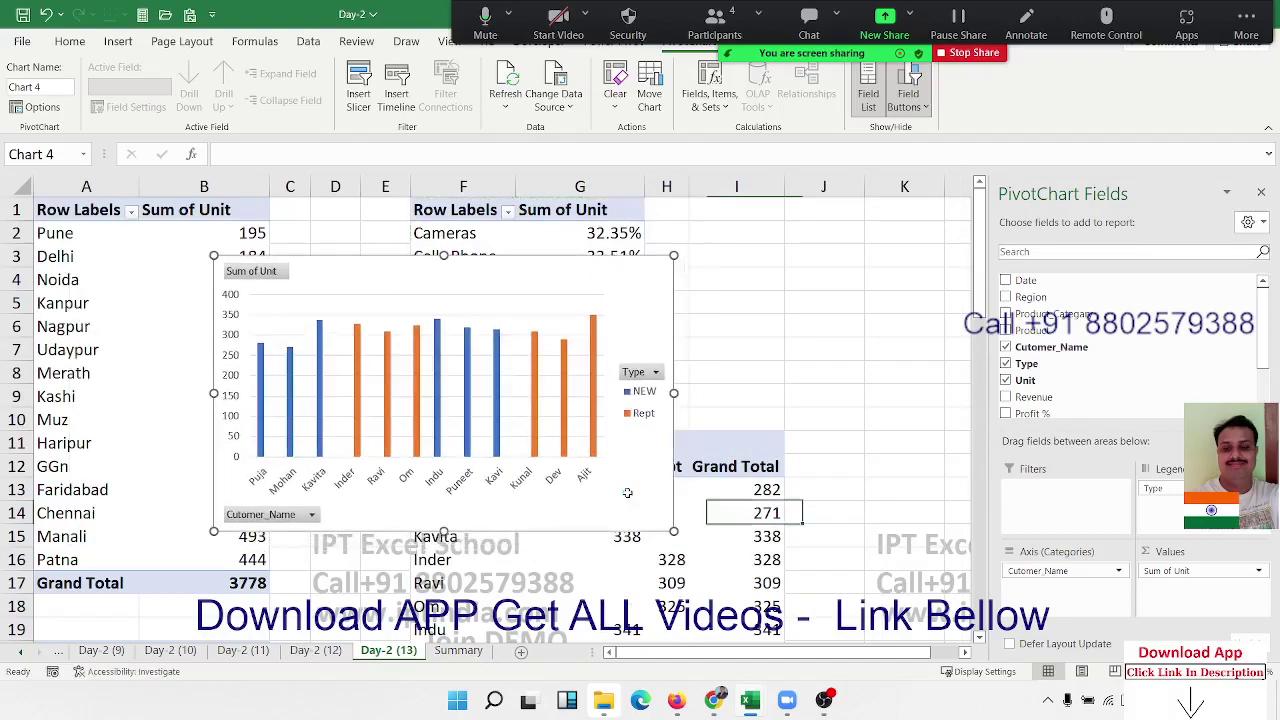
{"action": "left_click", "coordinate": [754, 513]}
{"action": "key", "text": "ctrl+z"}
Paste the customer chart at G13 on Summary beside the pie and widen it.
{"action": "left_click", "coordinate": [462, 651]}
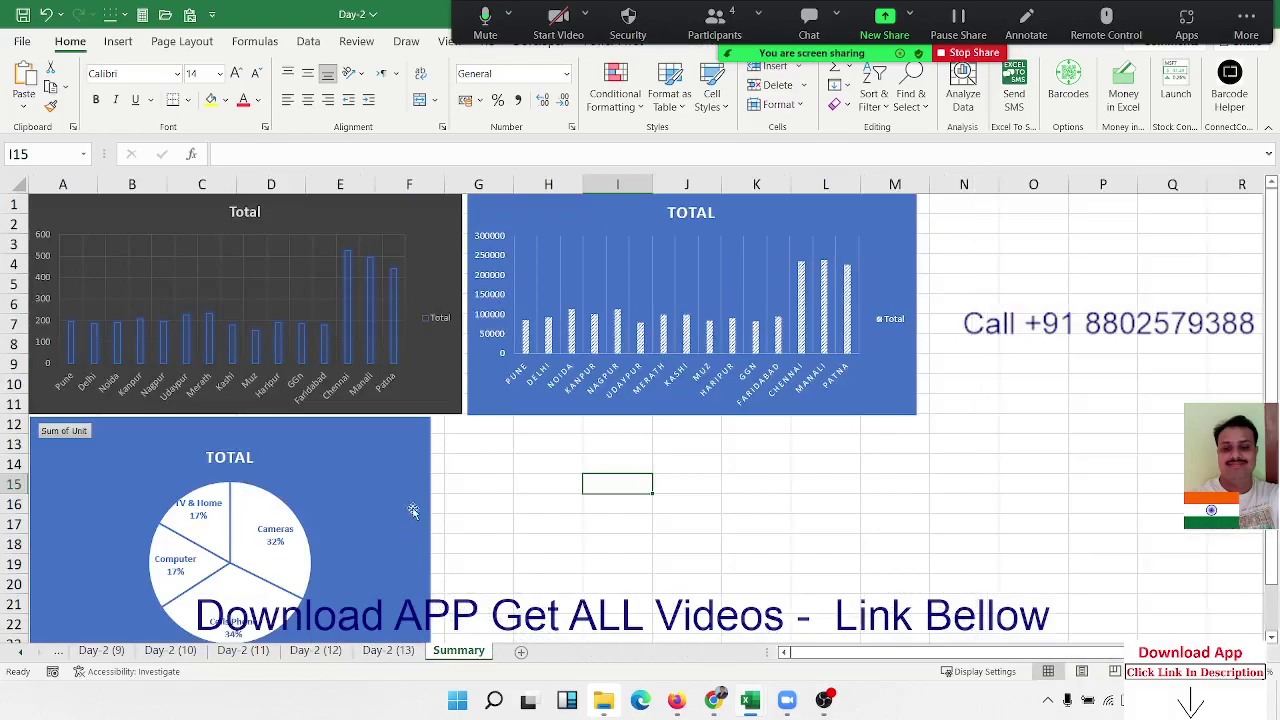
{"action": "left_click", "coordinate": [471, 438]}
{"action": "key", "text": "ctrl+v"}
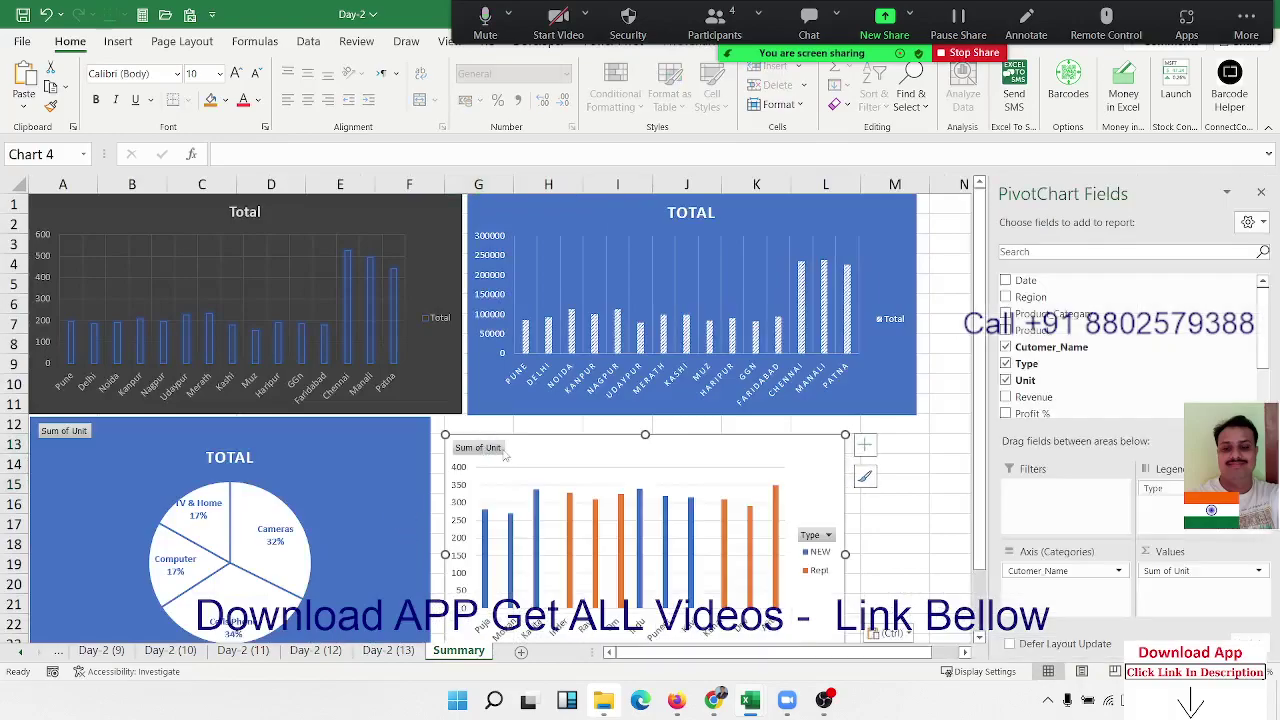
{"action": "left_click_drag", "start_coordinate": [516, 447], "coordinate": [530, 446]}
{"action": "scroll", "coordinate": [676, 488], "scroll_direction": "down", "scroll_amount": 7}
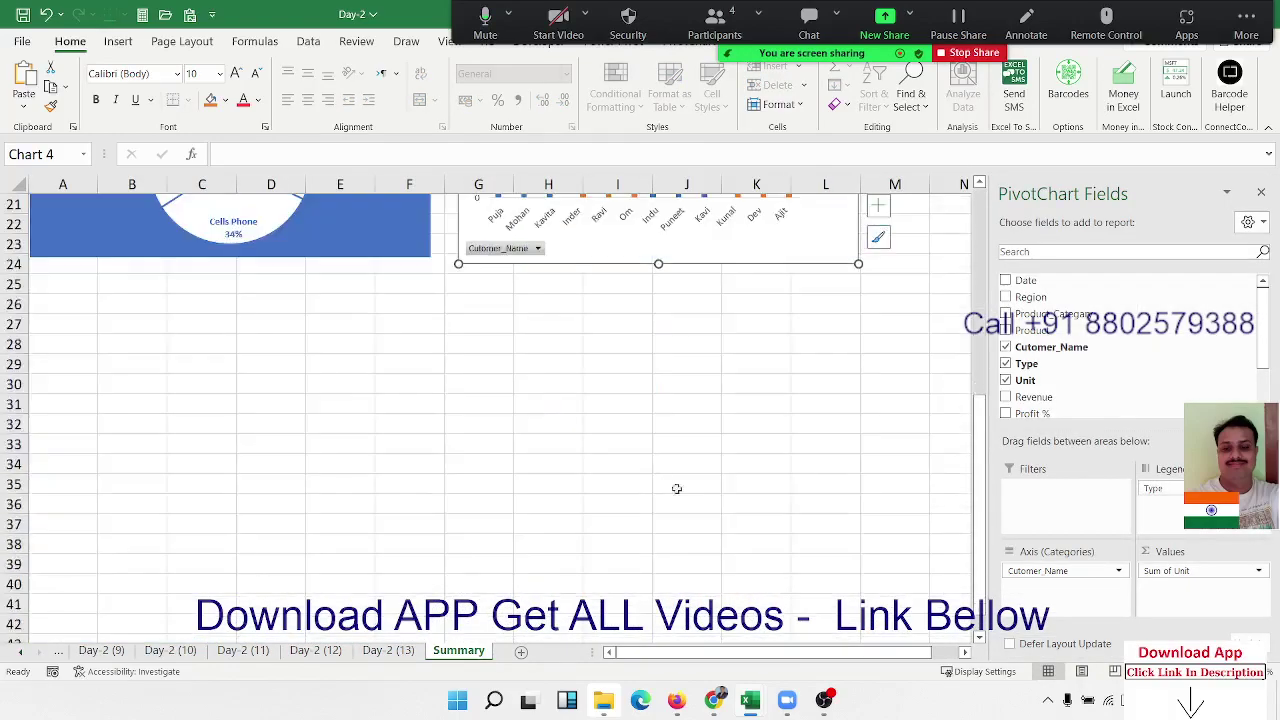
{"action": "scroll", "coordinate": [808, 427], "scroll_direction": "up", "scroll_amount": 3}
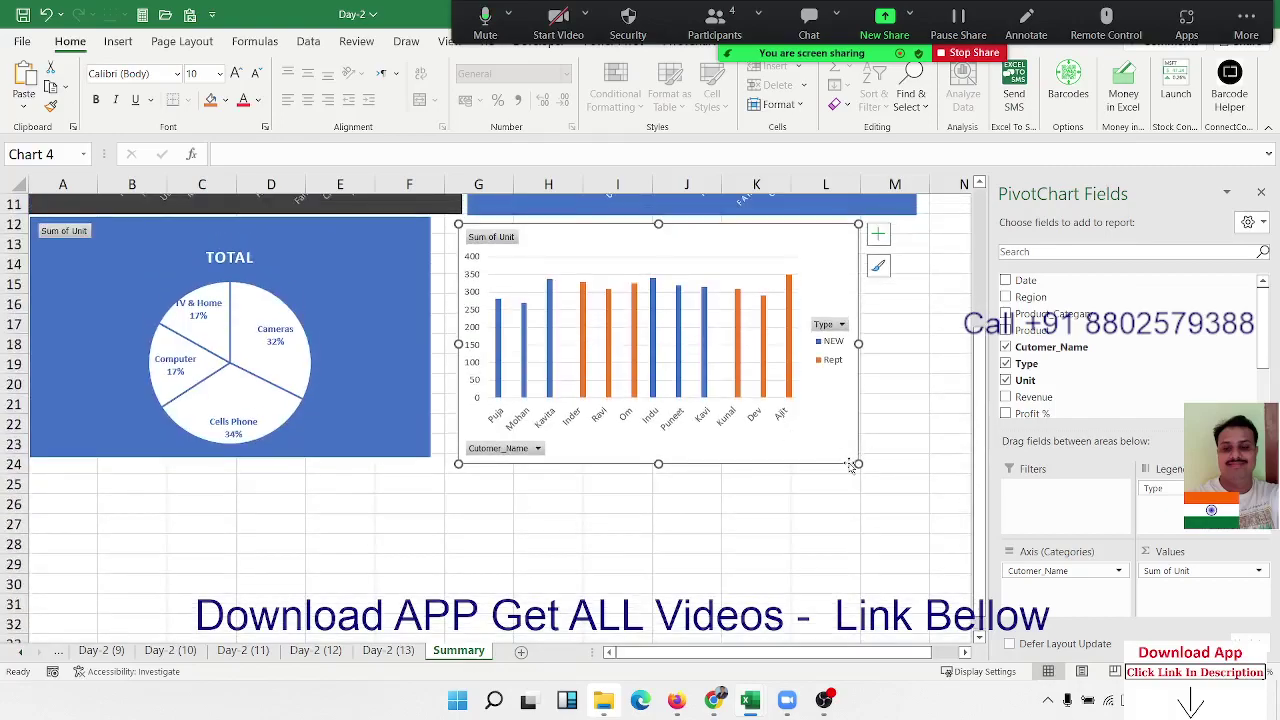
{"action": "left_click_drag", "start_coordinate": [852, 465], "coordinate": [906, 470]}
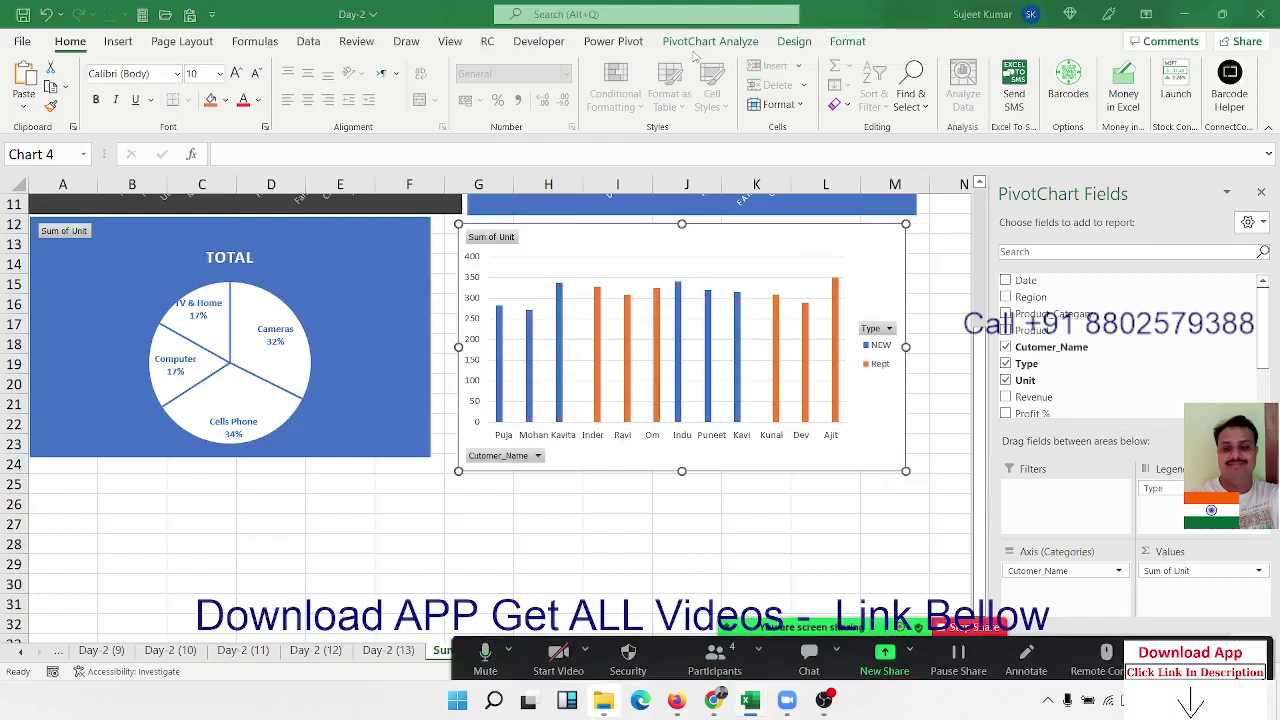
Apply a dark style to the customer chart and close the PivotChart Fields pane.
{"action": "left_click", "coordinate": [620, 42]}
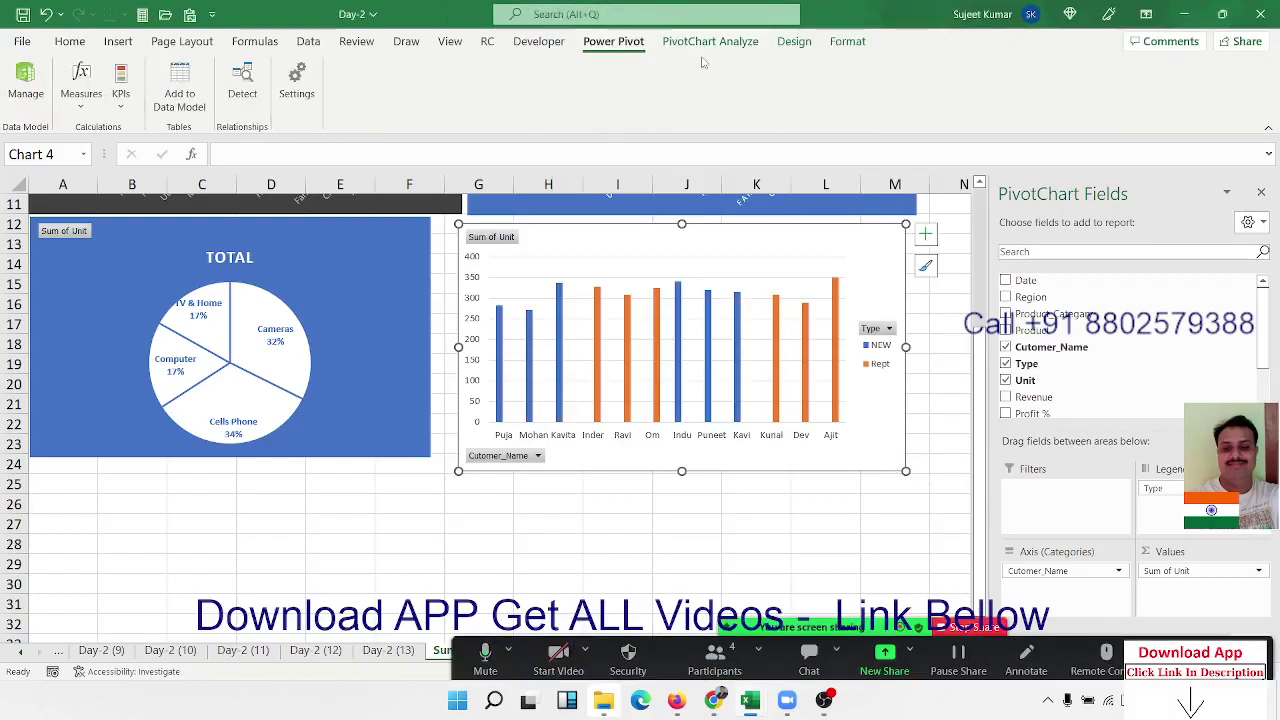
{"action": "left_click", "coordinate": [793, 42]}
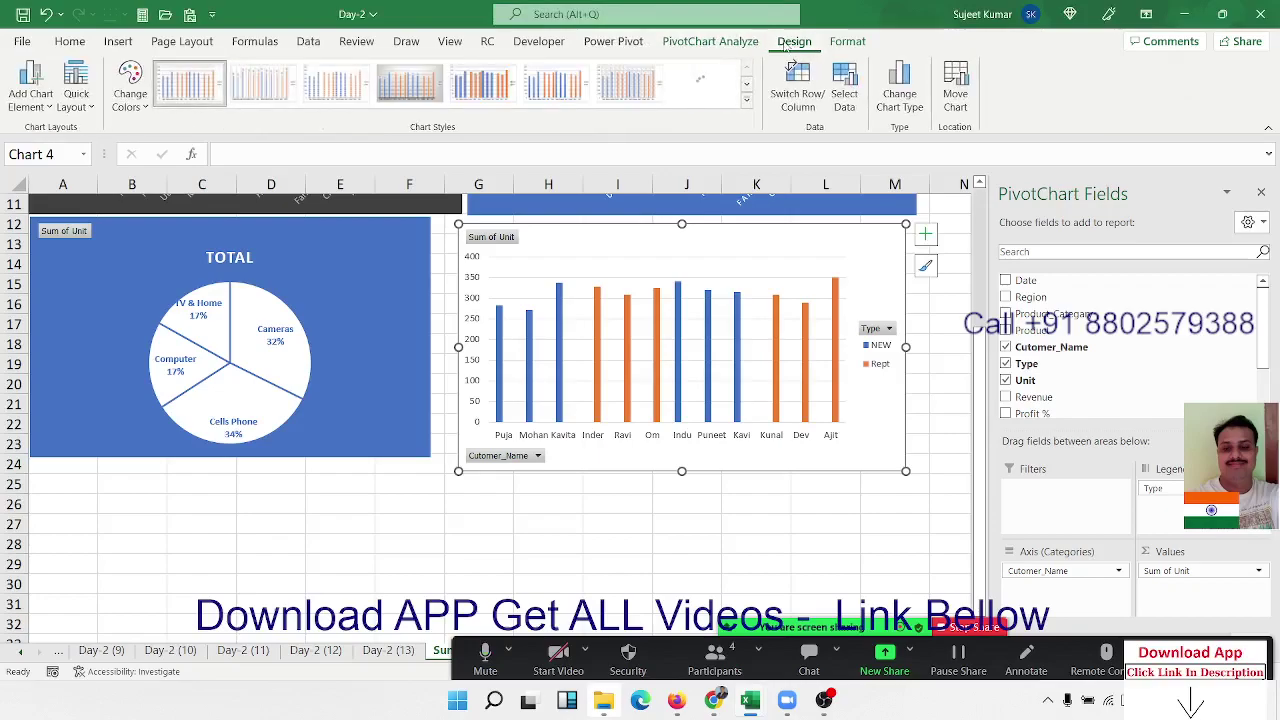
{"action": "left_click", "coordinate": [677, 92]}
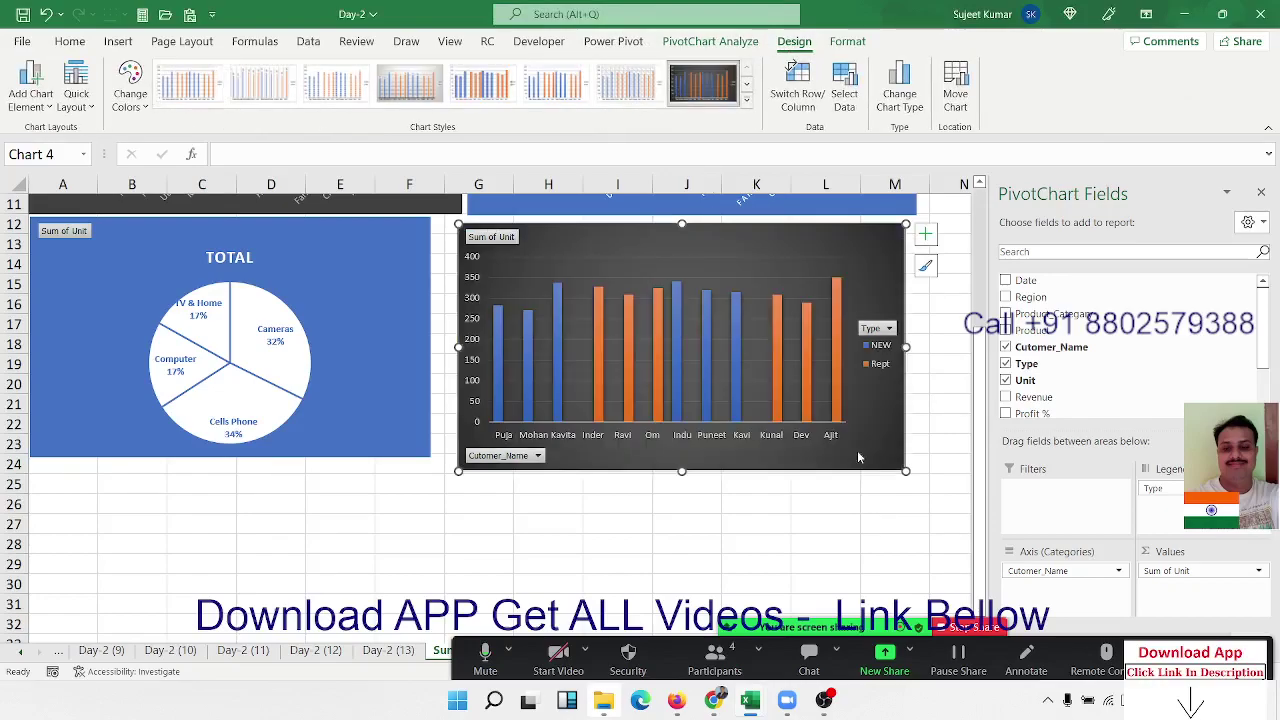
{"action": "left_click", "coordinate": [1261, 192]}
{"action": "left_click", "coordinate": [1045, 340]}
{"action": "scroll", "coordinate": [1045, 340], "scroll_direction": "up", "scroll_amount": 3}
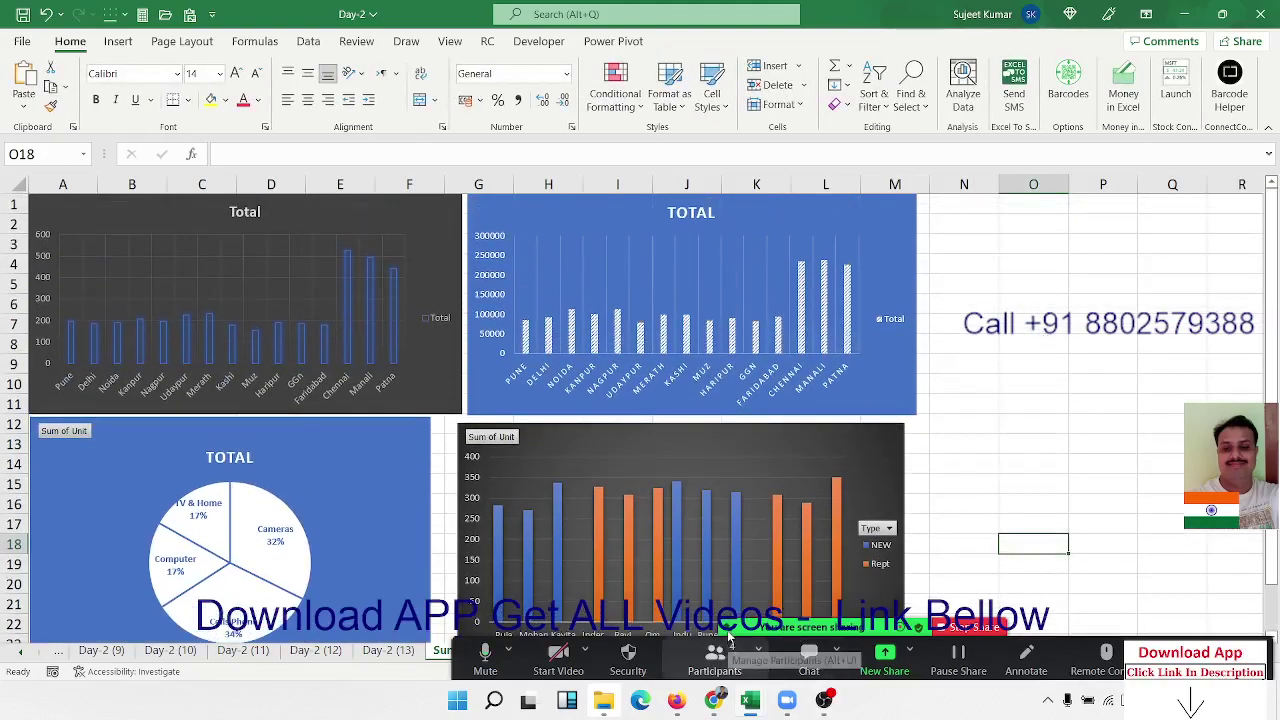
On Day-2 (13), show the region pivot's field list and add Product as a report filter.
{"action": "left_click", "coordinate": [390, 651]}
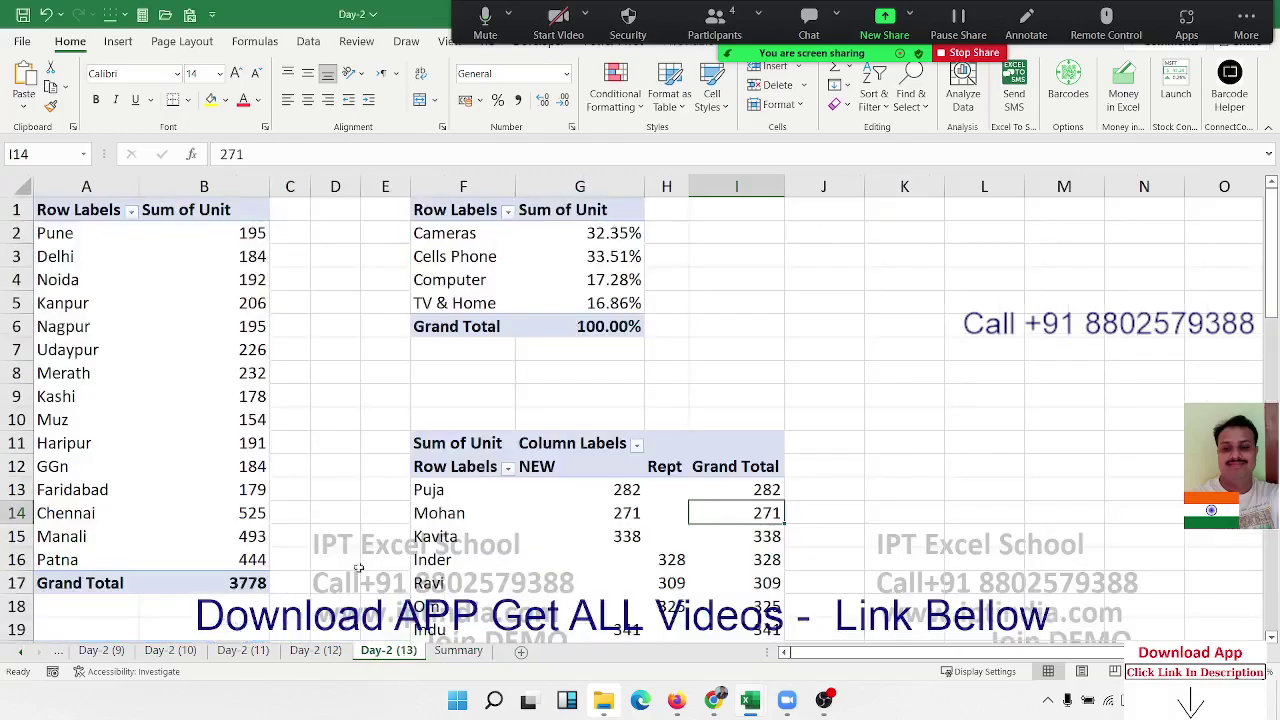
{"action": "left_click", "coordinate": [250, 392]}
{"action": "right_click", "coordinate": [223, 318]}
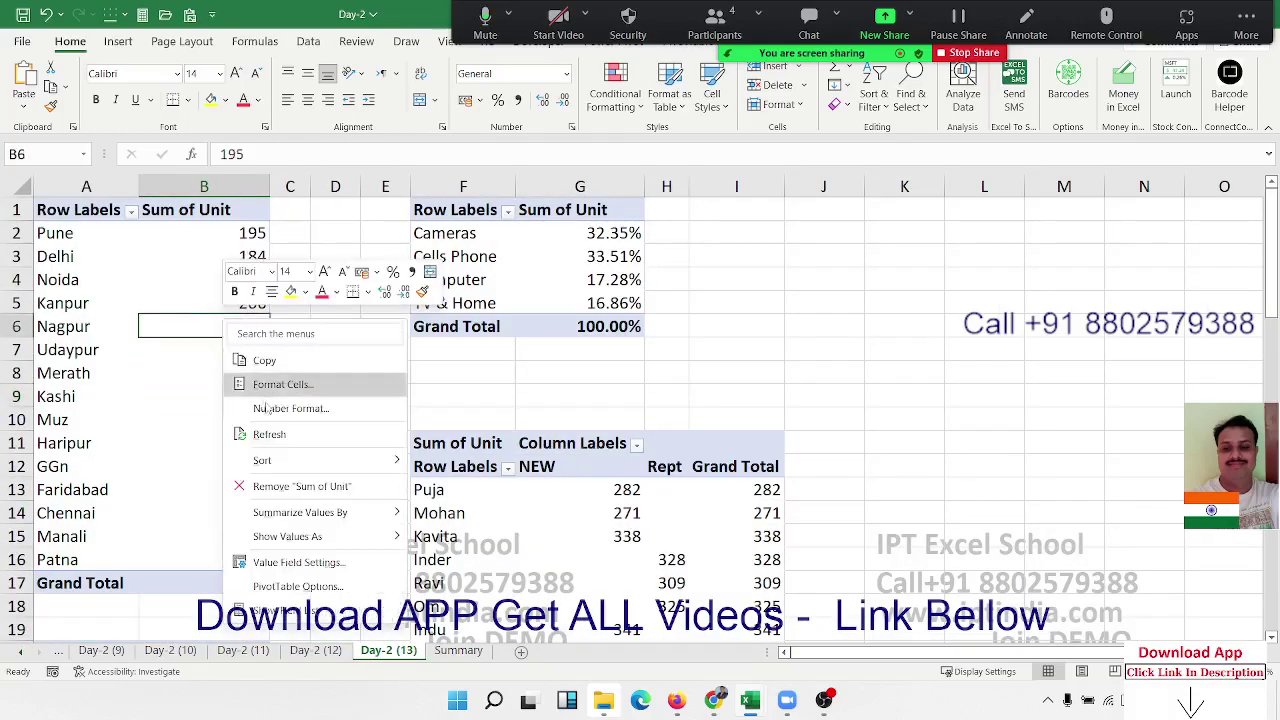
{"action": "left_click", "coordinate": [270, 588]}
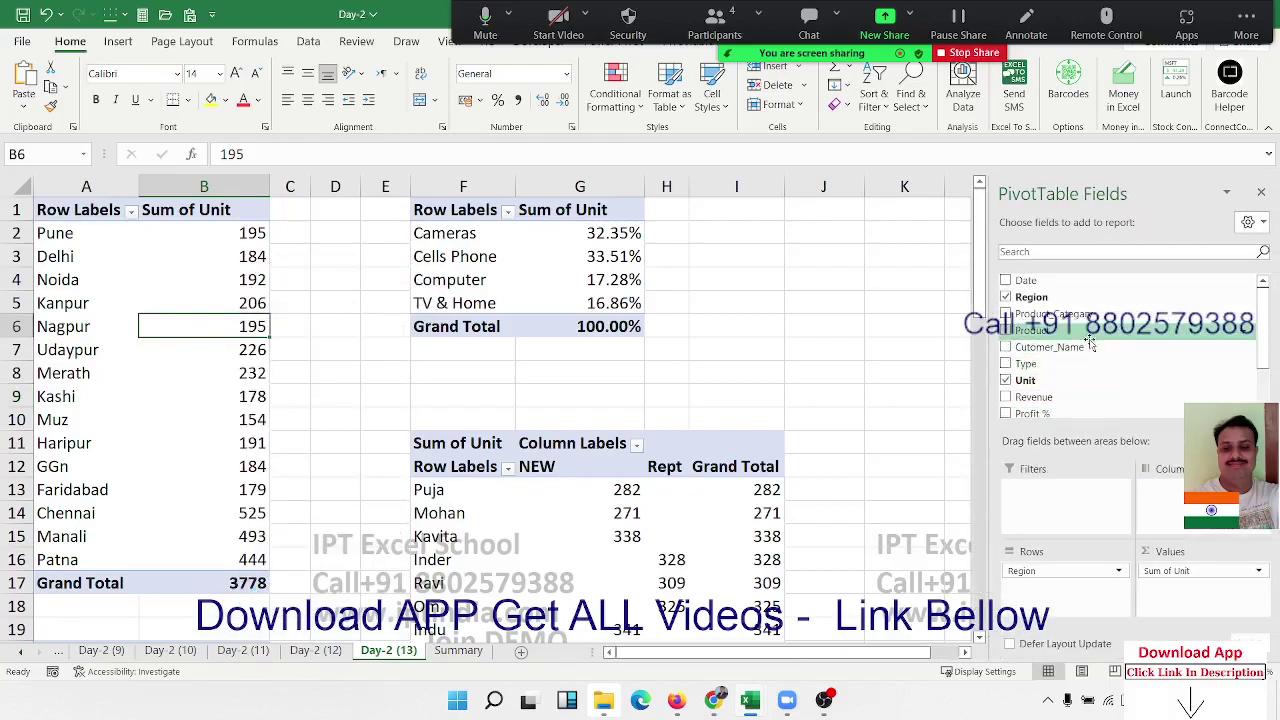
{"action": "left_click_drag", "start_coordinate": [1090, 343], "coordinate": [1073, 510]}
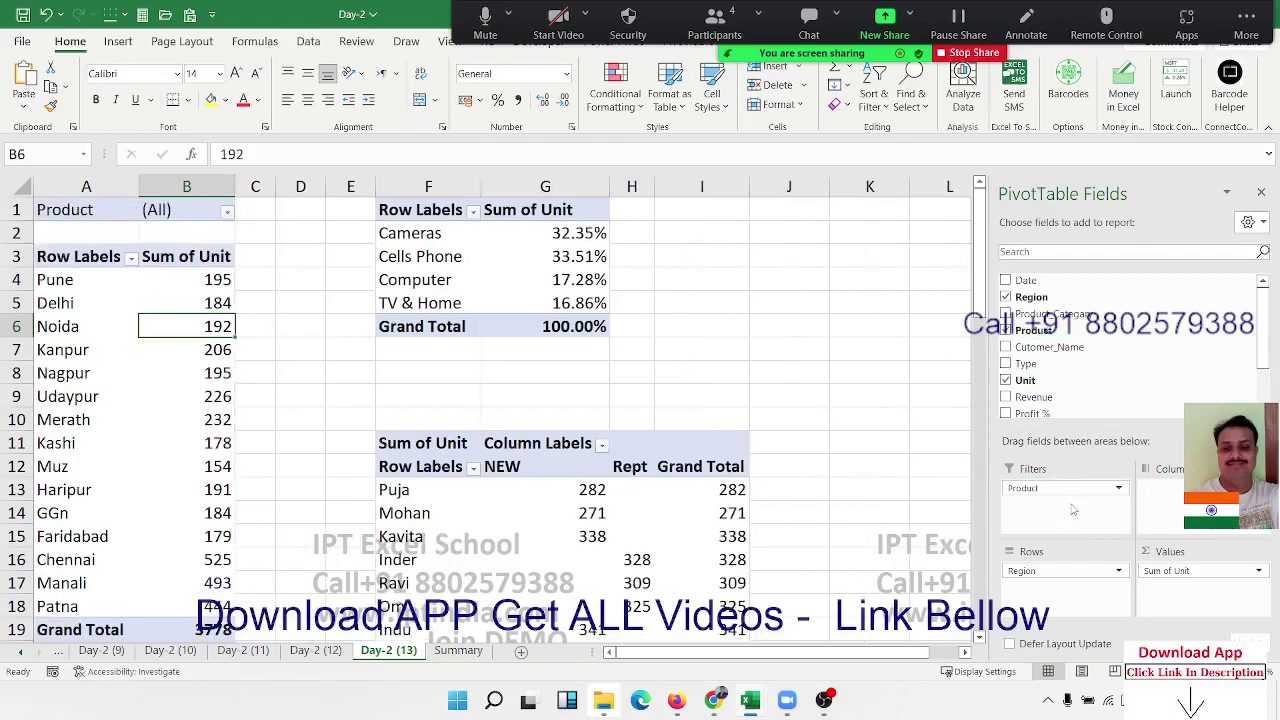
Filter the region pivot to the 3D CL product.
{"action": "scroll", "coordinate": [257, 357], "scroll_direction": "down", "scroll_amount": 10}
{"action": "scroll", "coordinate": [257, 360], "scroll_direction": "down", "scroll_amount": 2}
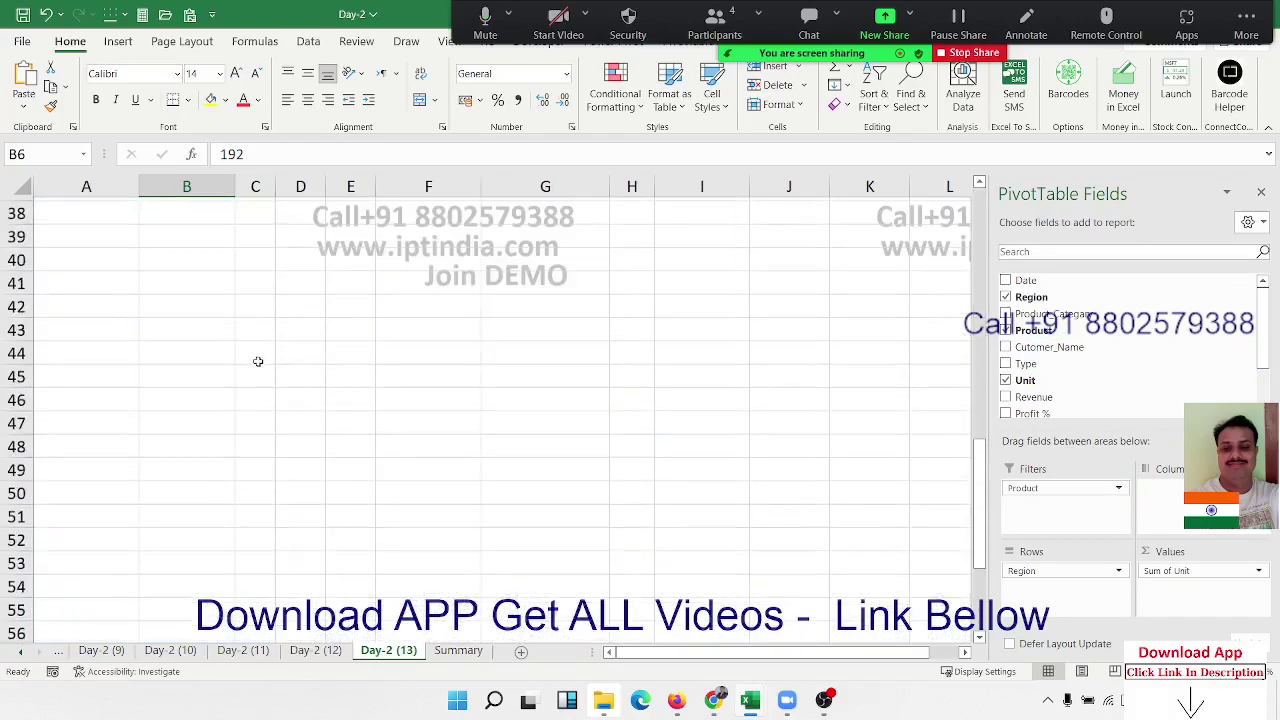
{"action": "scroll", "coordinate": [260, 355], "scroll_direction": "up", "scroll_amount": 12}
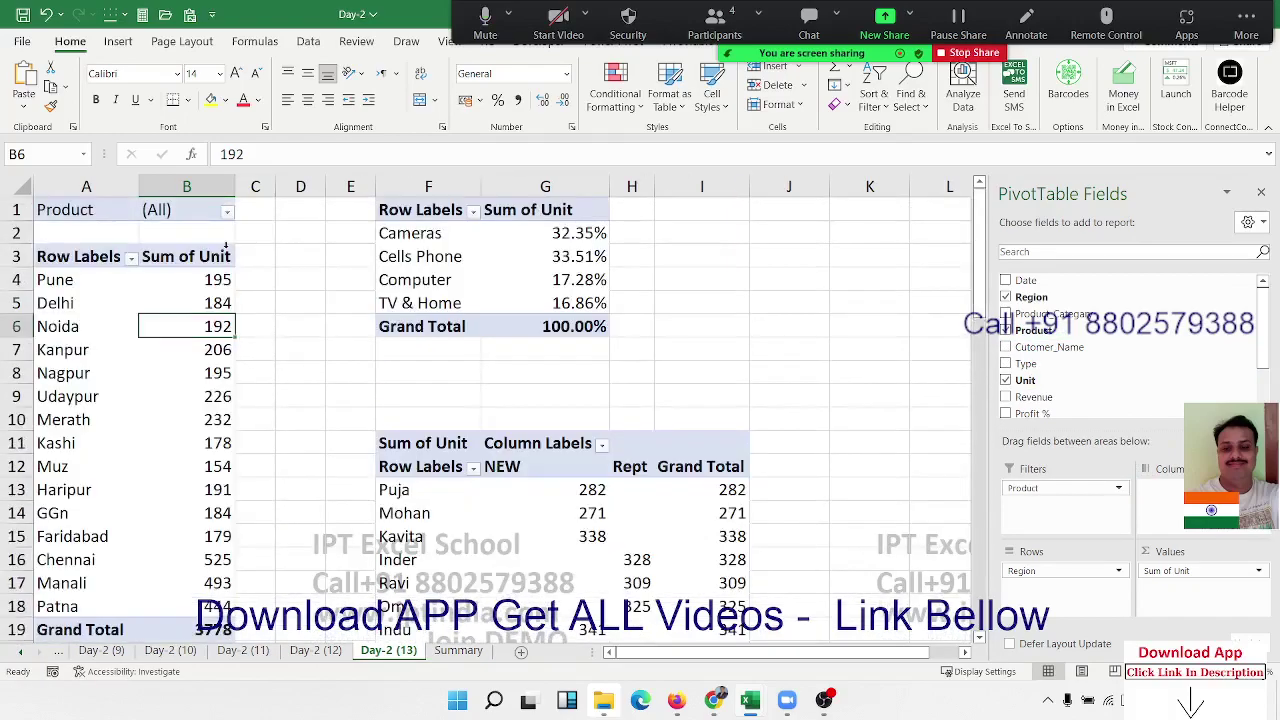
{"action": "left_click", "coordinate": [228, 216]}
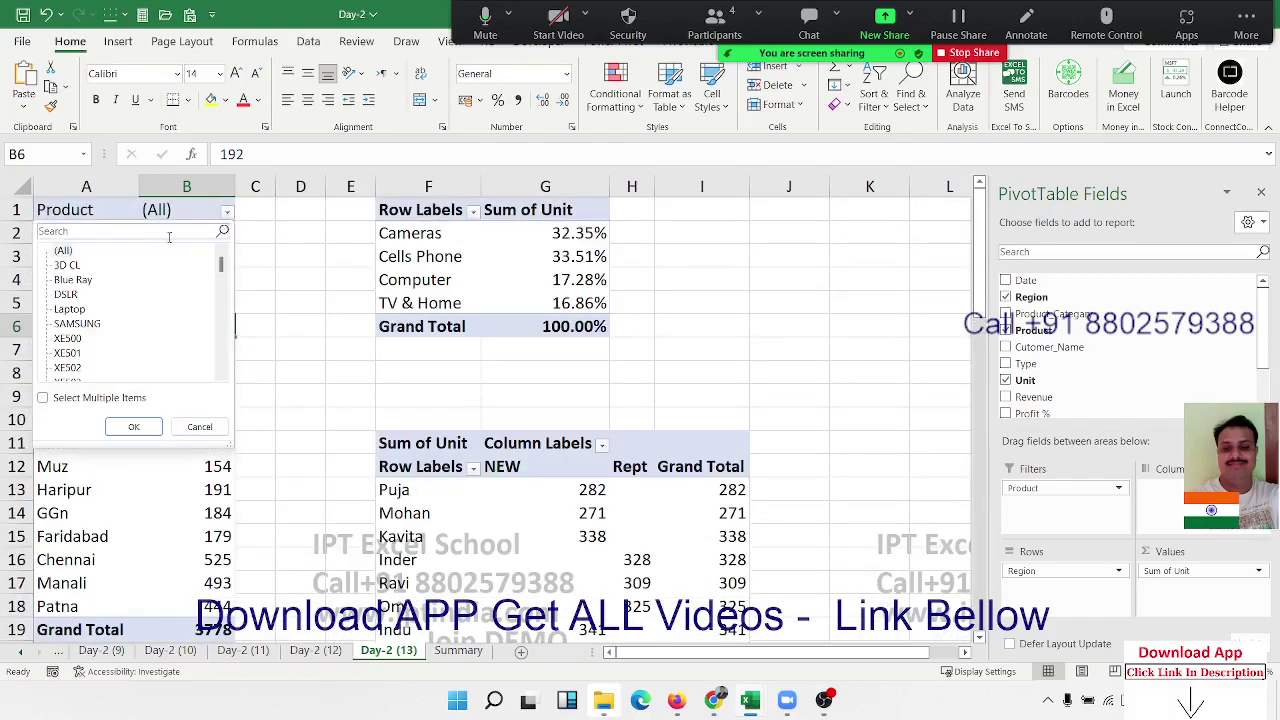
{"action": "left_click", "coordinate": [66, 264]}
{"action": "left_click", "coordinate": [135, 426]}
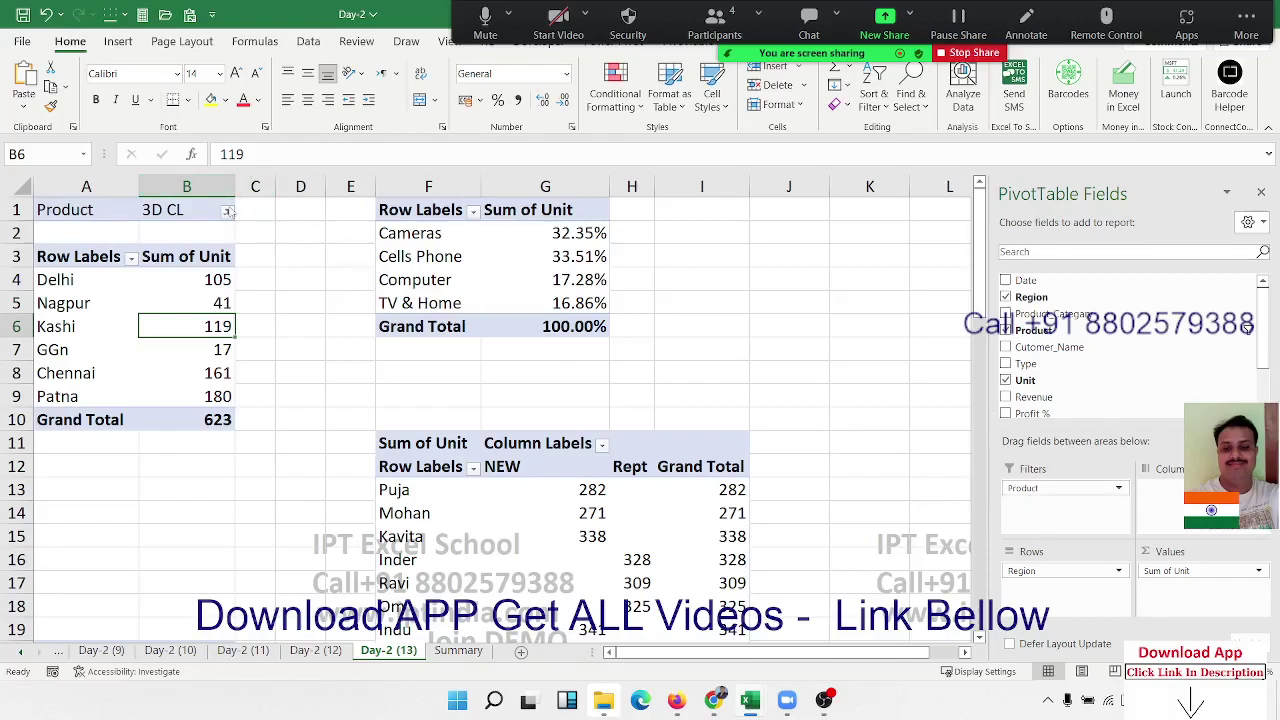
Reset the Product filter to (All), remove it, and close the field list.
{"action": "left_click", "coordinate": [228, 212]}
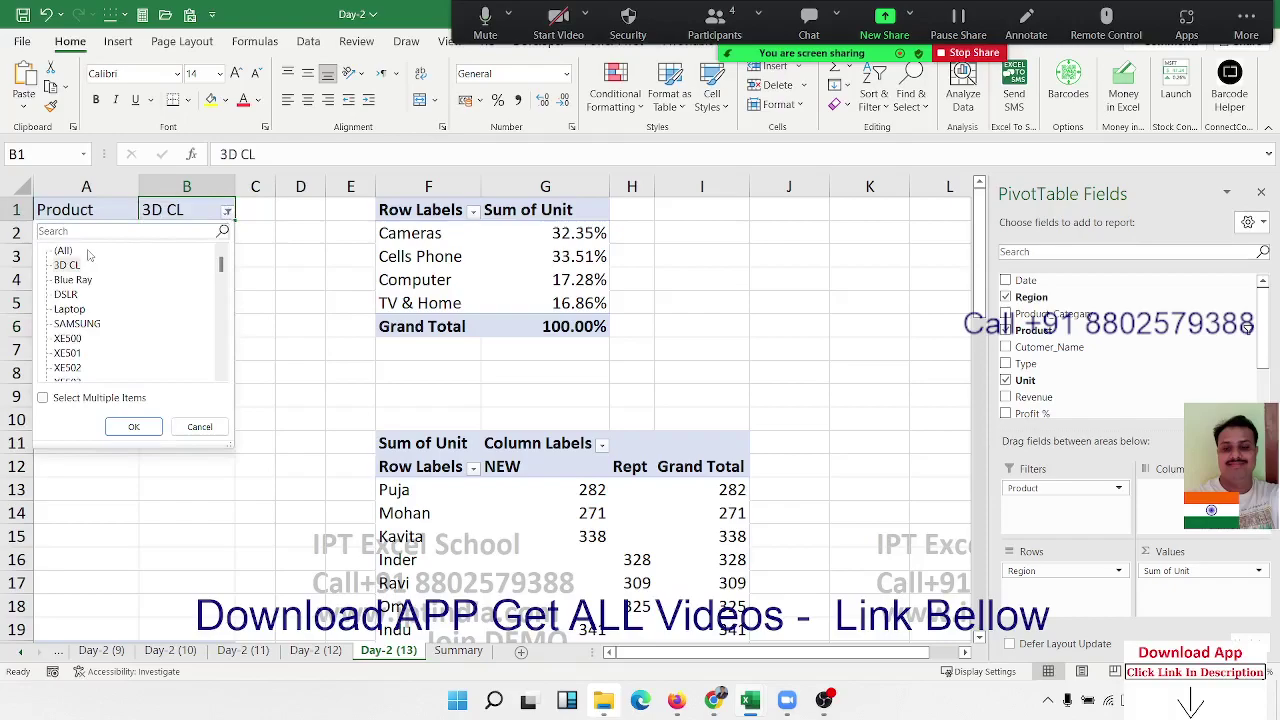
{"action": "left_click", "coordinate": [64, 251]}
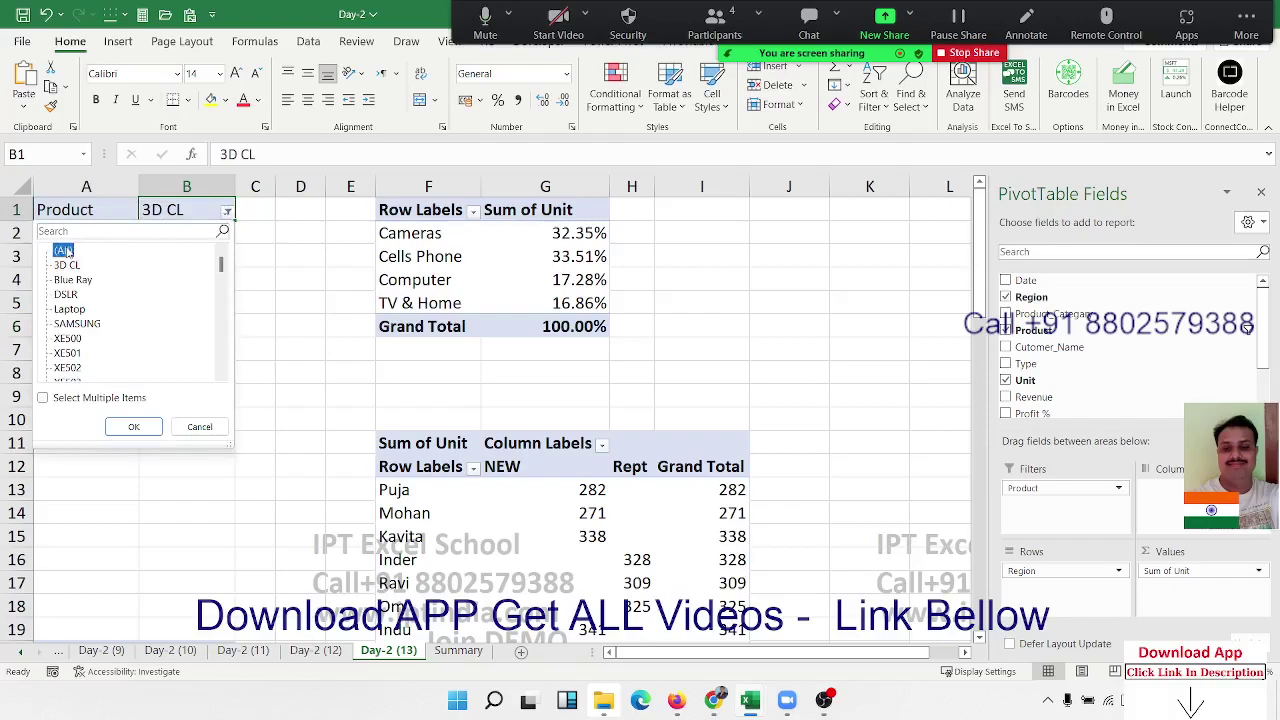
{"action": "left_click", "coordinate": [122, 426]}
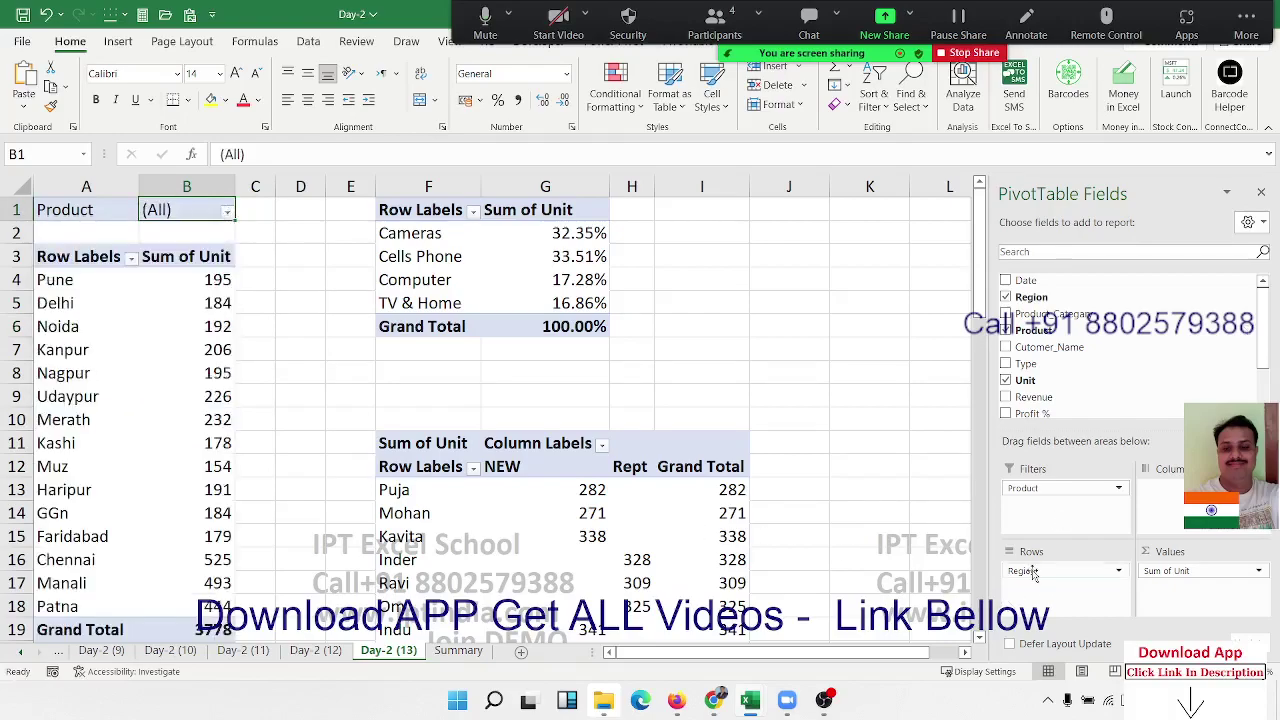
{"action": "scroll", "coordinate": [1187, 340], "scroll_direction": "down", "scroll_amount": 1}
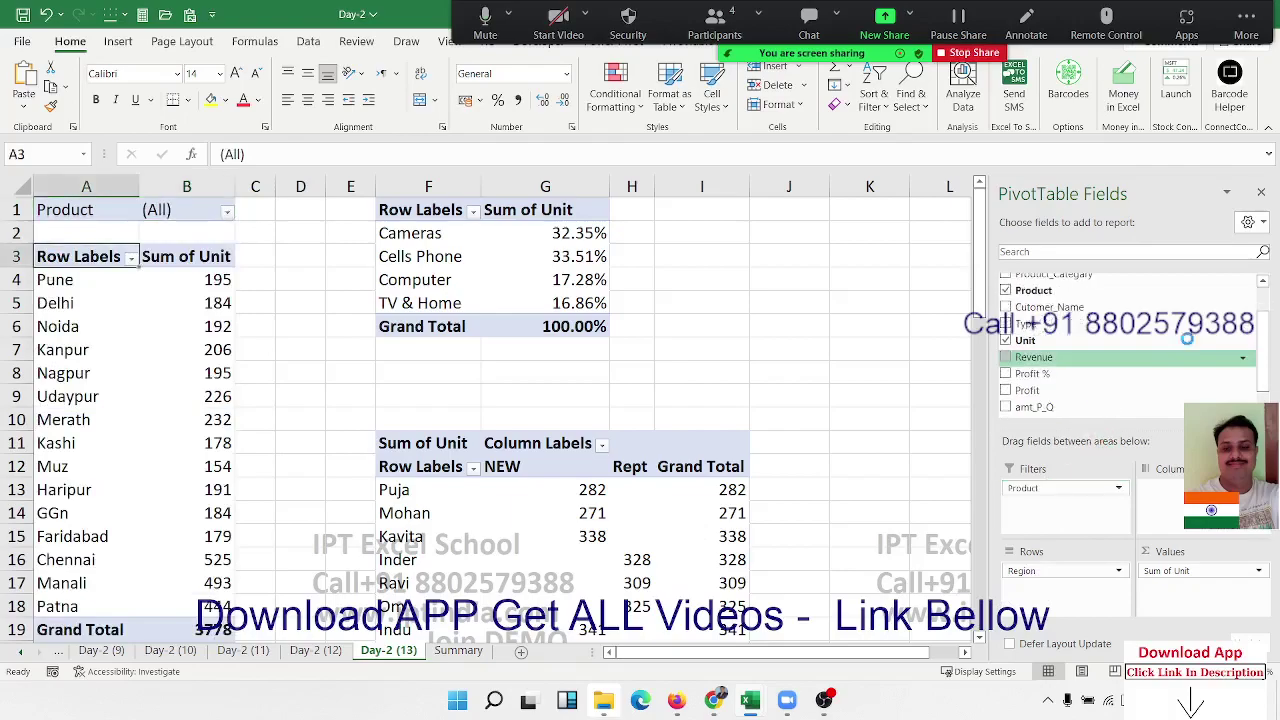
{"action": "left_click", "coordinate": [1261, 192]}
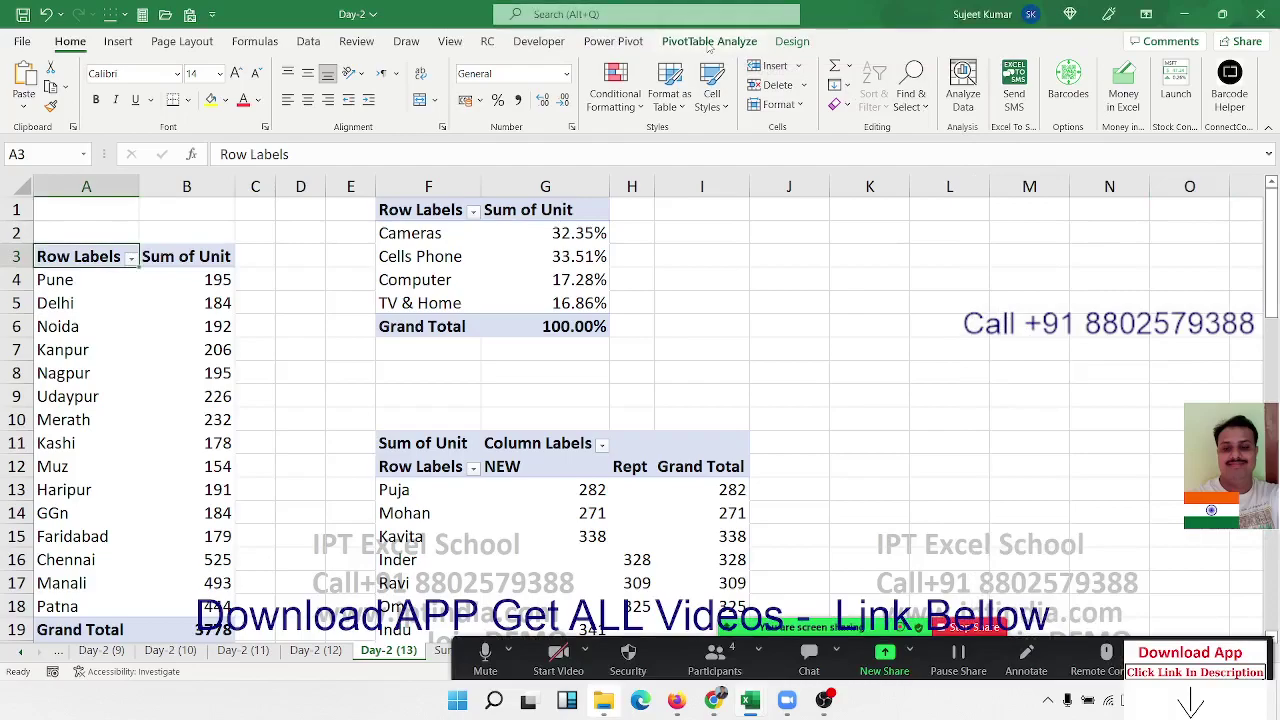
Insert Region, Product_Category, Product, Customer_Name and Type slicers for the region pivot.
{"action": "left_click", "coordinate": [709, 42]}
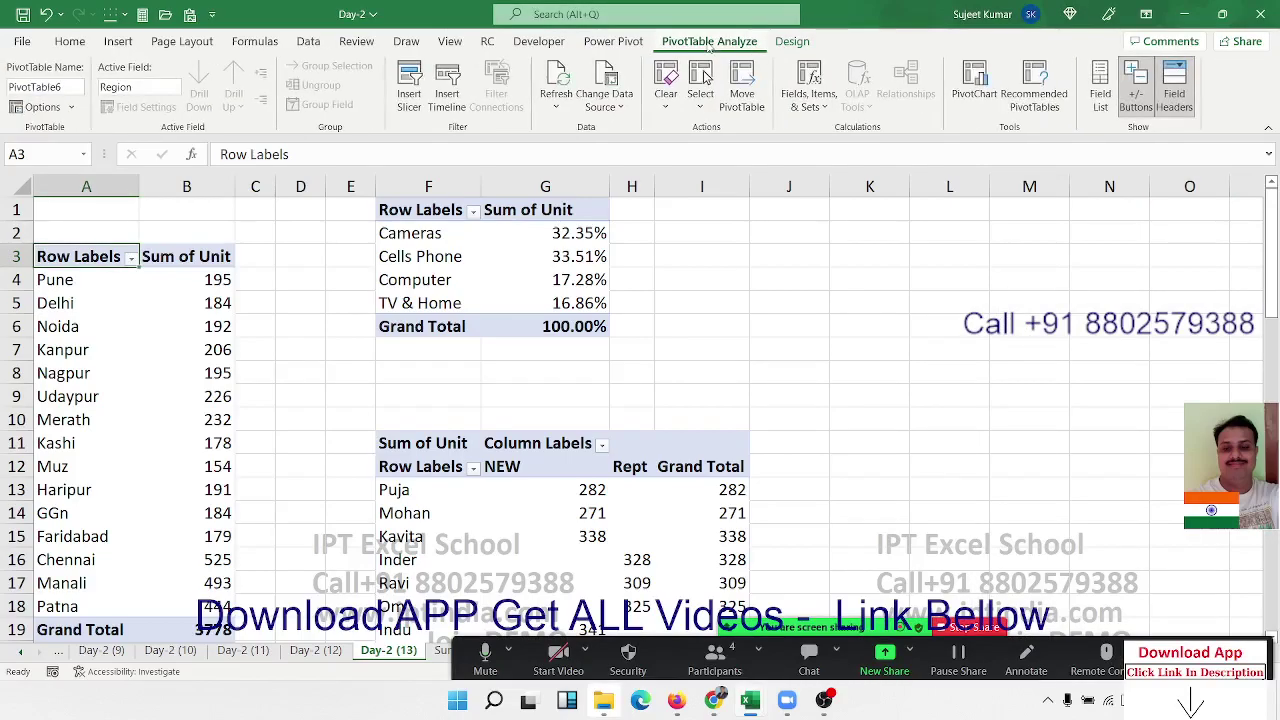
{"action": "left_click", "coordinate": [424, 106]}
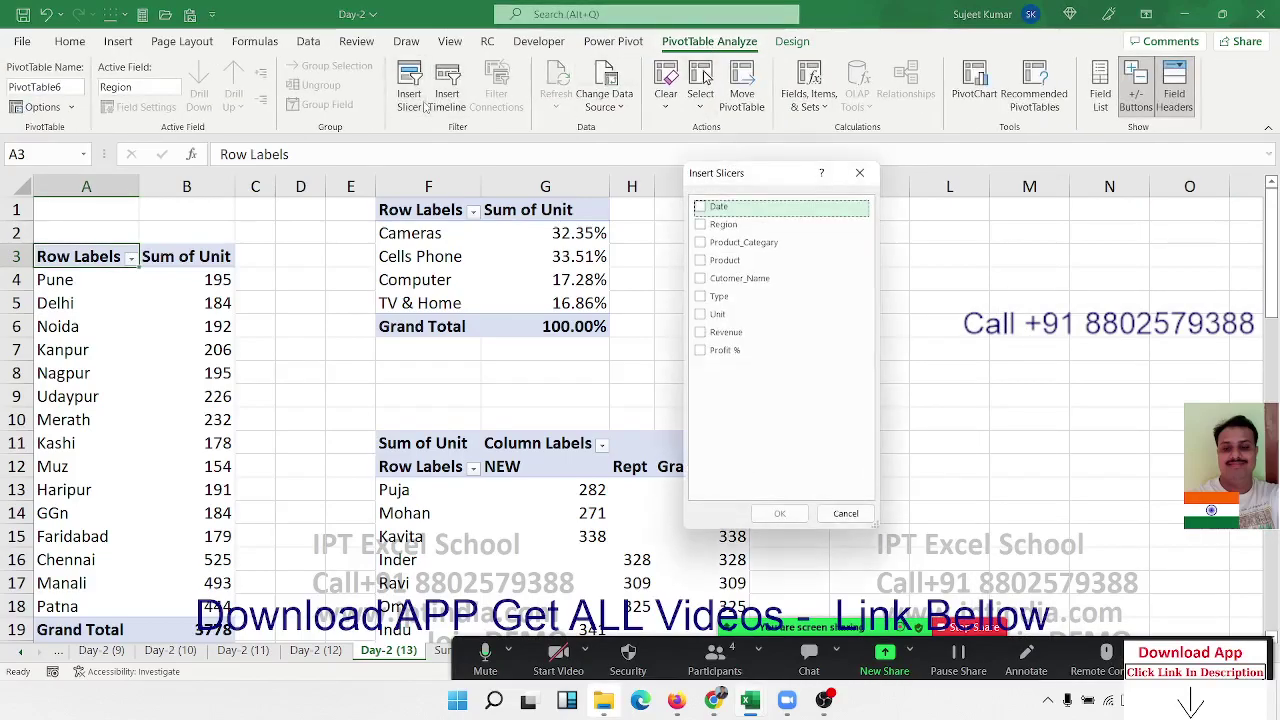
{"action": "left_click", "coordinate": [701, 226]}
{"action": "left_click", "coordinate": [700, 242]}
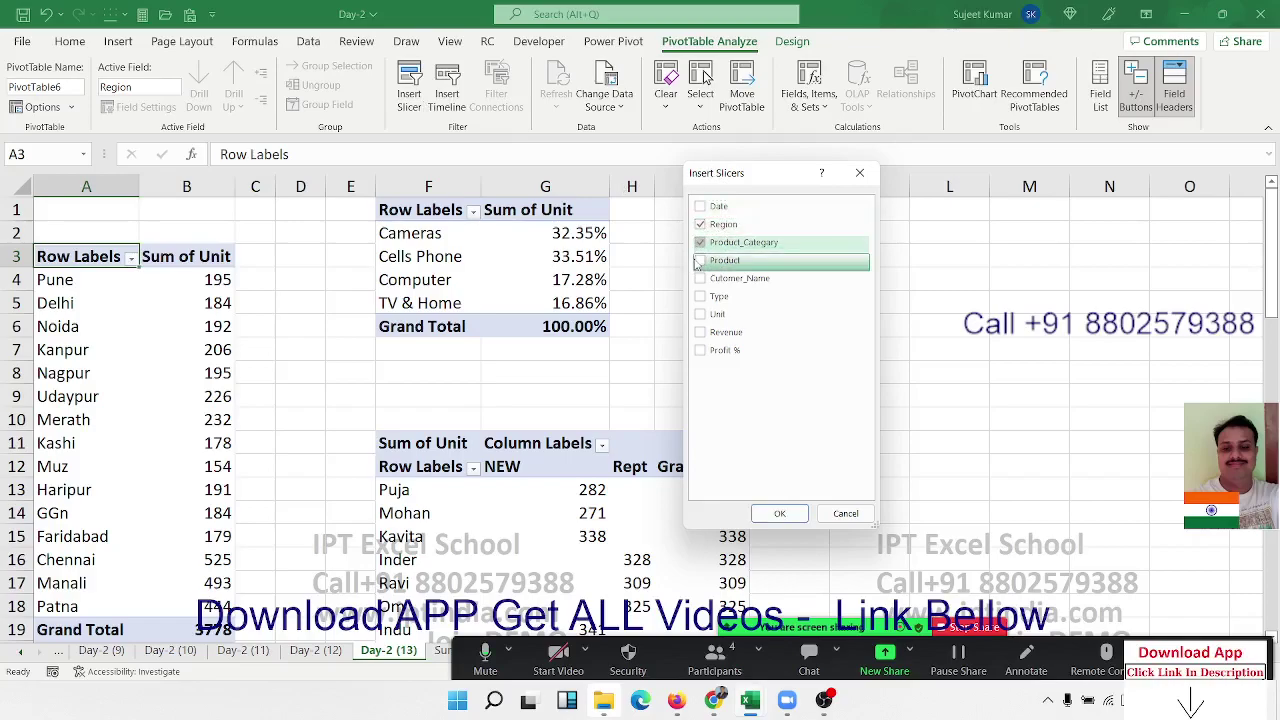
{"action": "left_click", "coordinate": [700, 261]}
{"action": "left_click", "coordinate": [700, 280]}
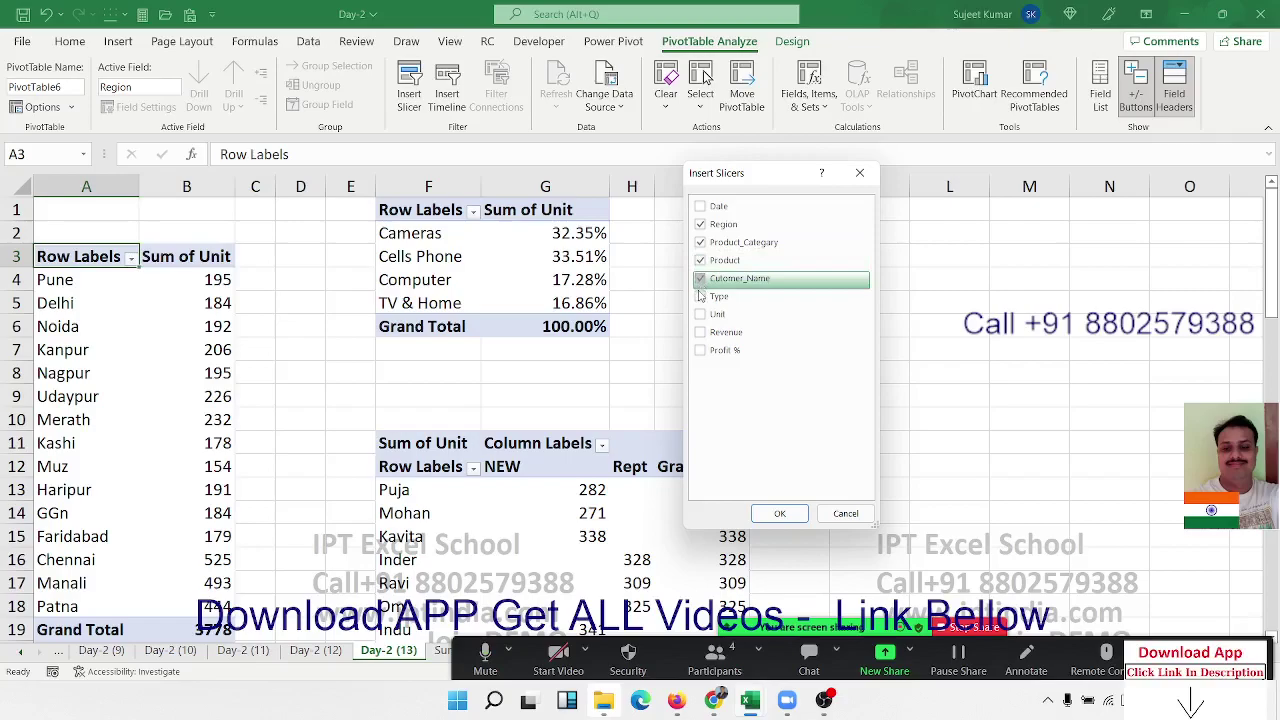
{"action": "left_click", "coordinate": [700, 296]}
{"action": "left_click", "coordinate": [772, 512]}
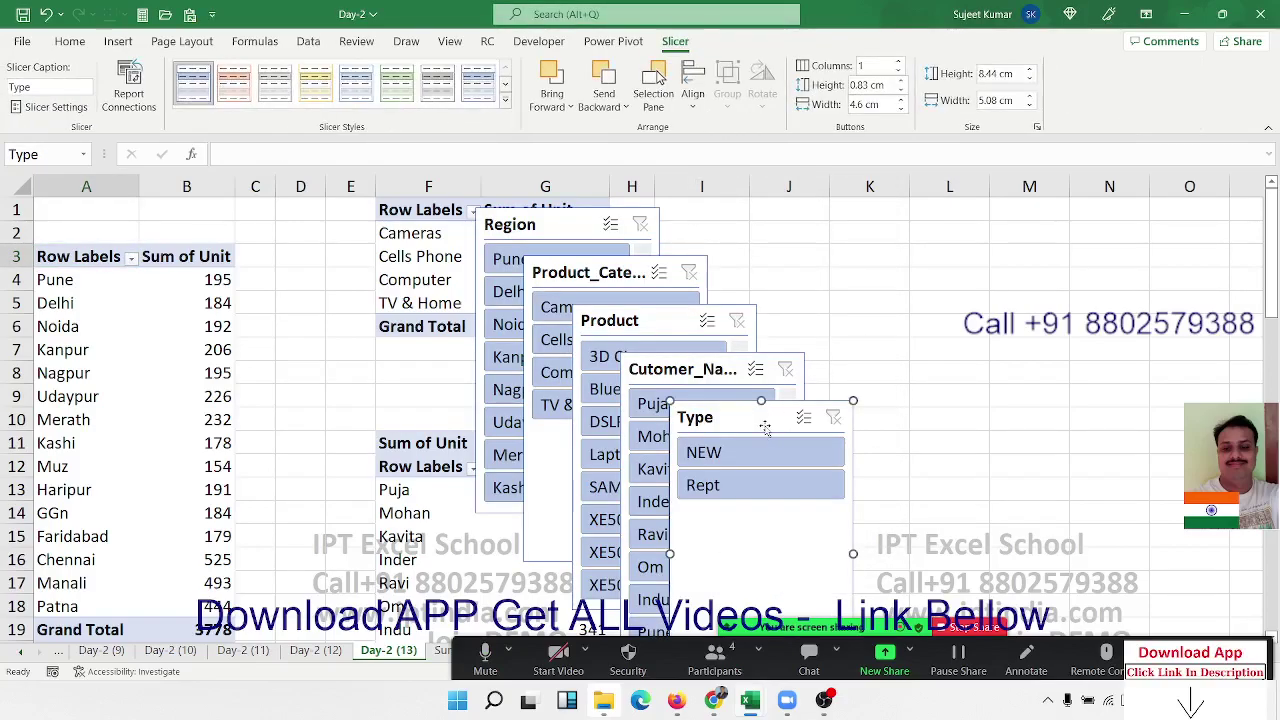
Select all five slicers together and cut them from Day-2 (13).
{"action": "left_click", "coordinate": [712, 385], "text": "ctrl"}
{"action": "left_click", "coordinate": [668, 331], "text": "ctrl"}
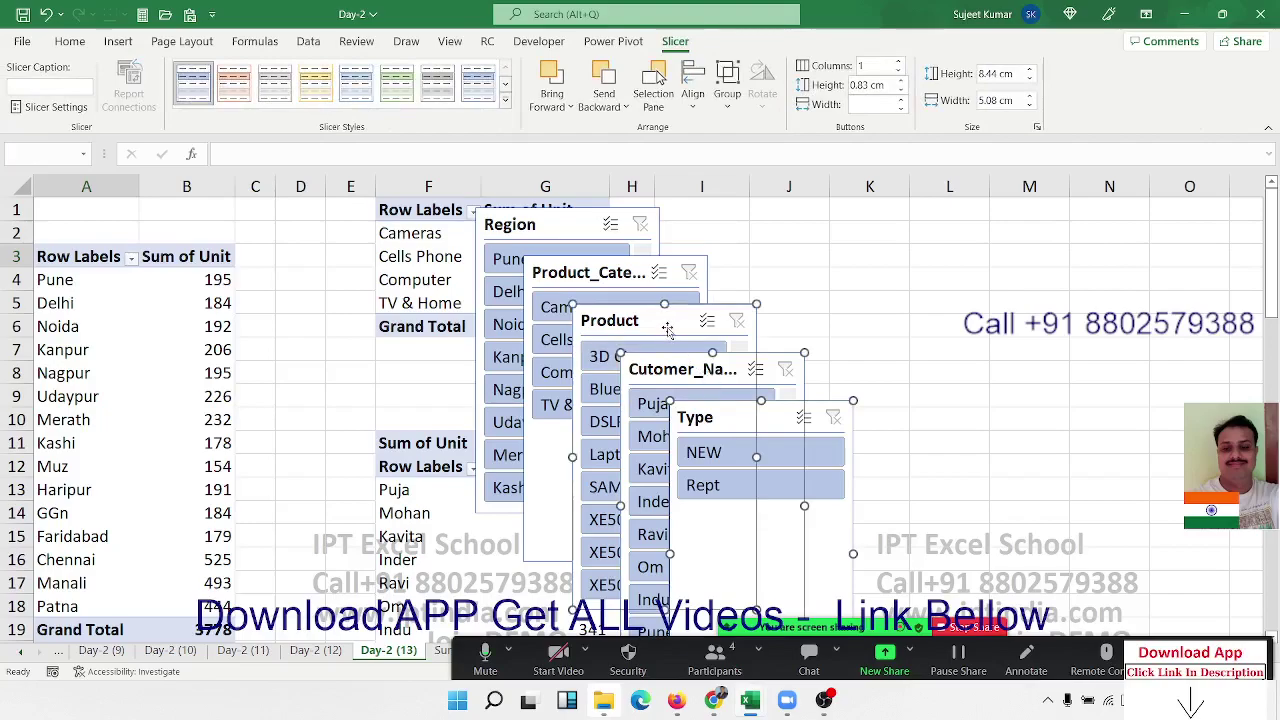
{"action": "left_click", "coordinate": [638, 274], "text": "ctrl"}
{"action": "left_click", "coordinate": [590, 226], "text": "ctrl"}
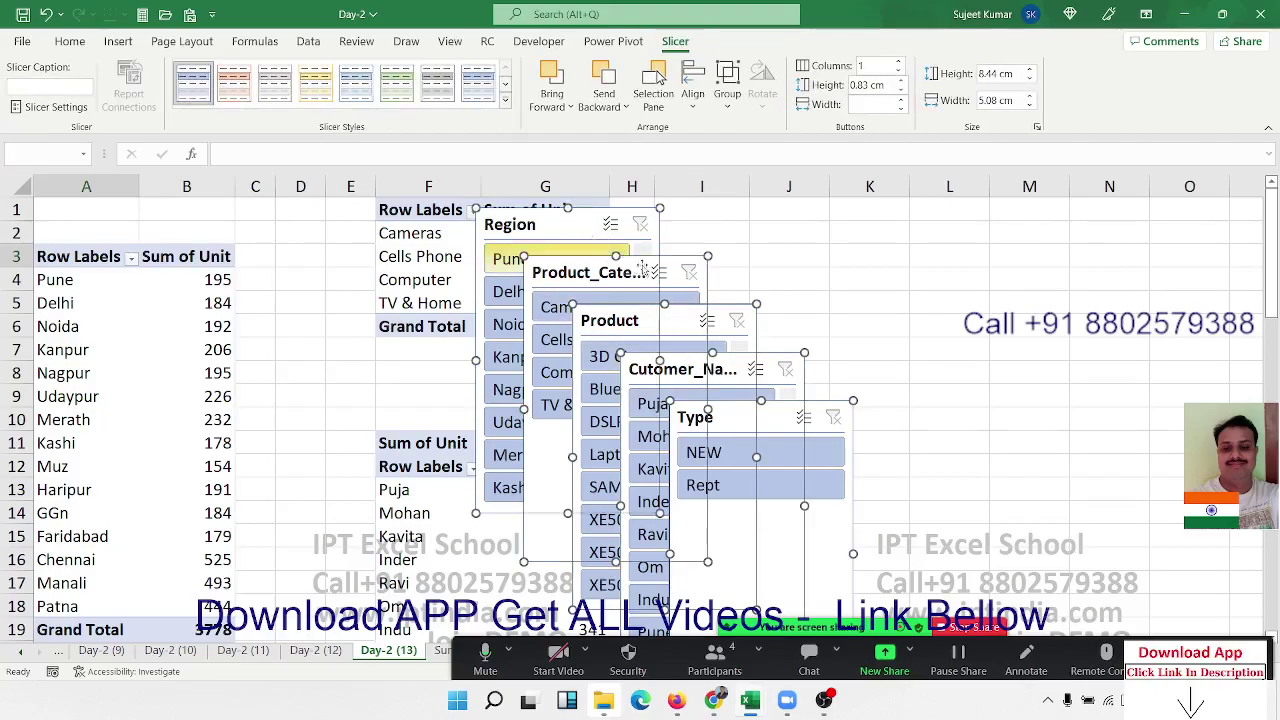
{"action": "left_click", "coordinate": [78, 256]}
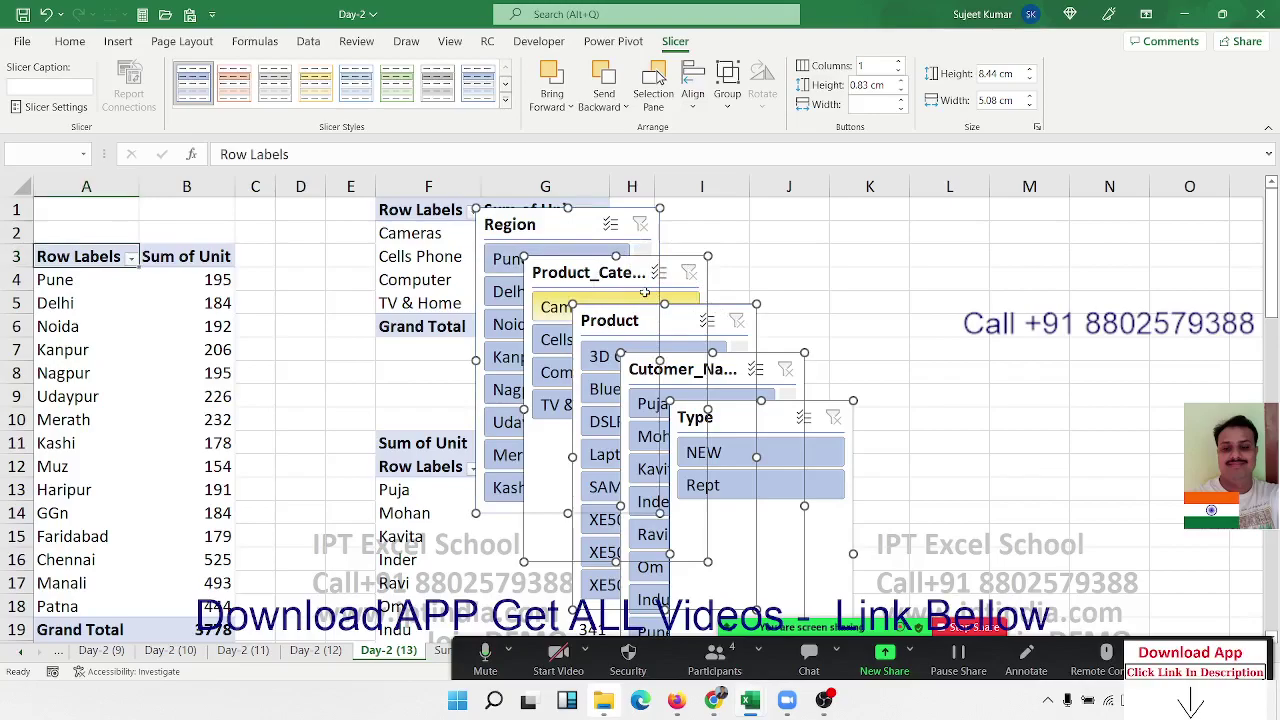
{"action": "key", "text": "Delete"}
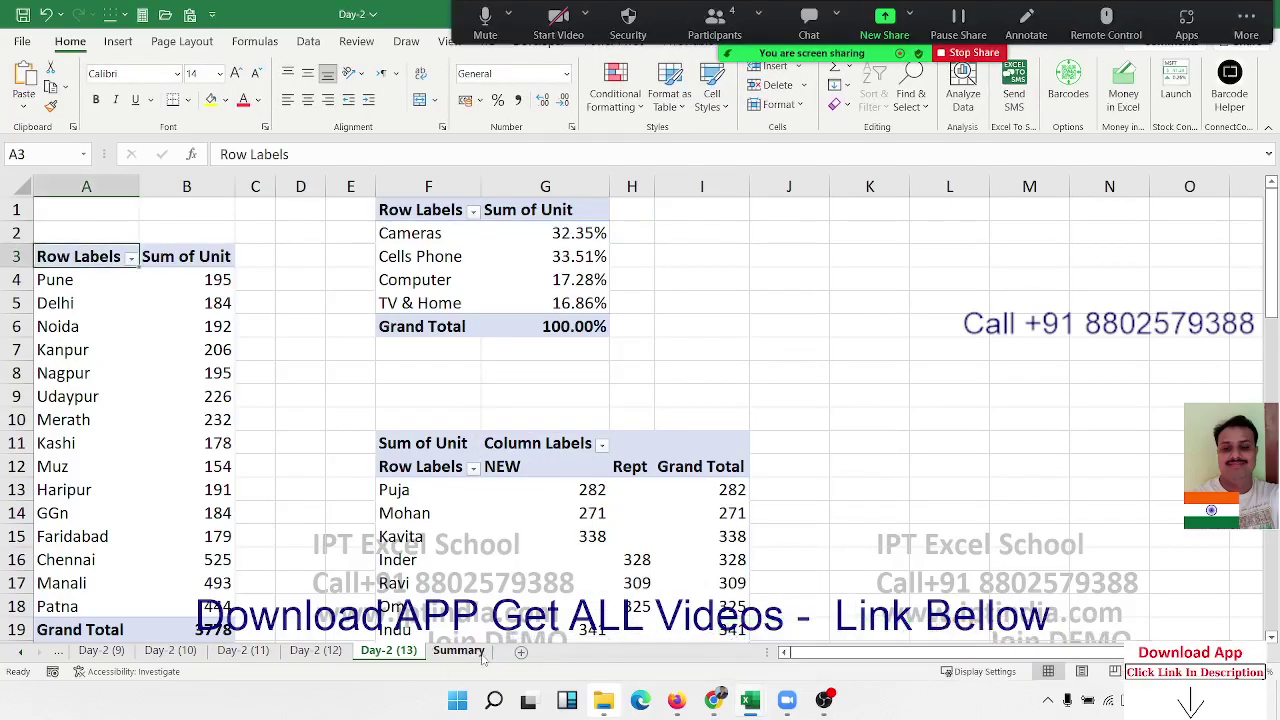
Paste the five slicers at N2 on Summary, then position and narrow the Region slicer.
{"action": "left_click", "coordinate": [481, 655]}
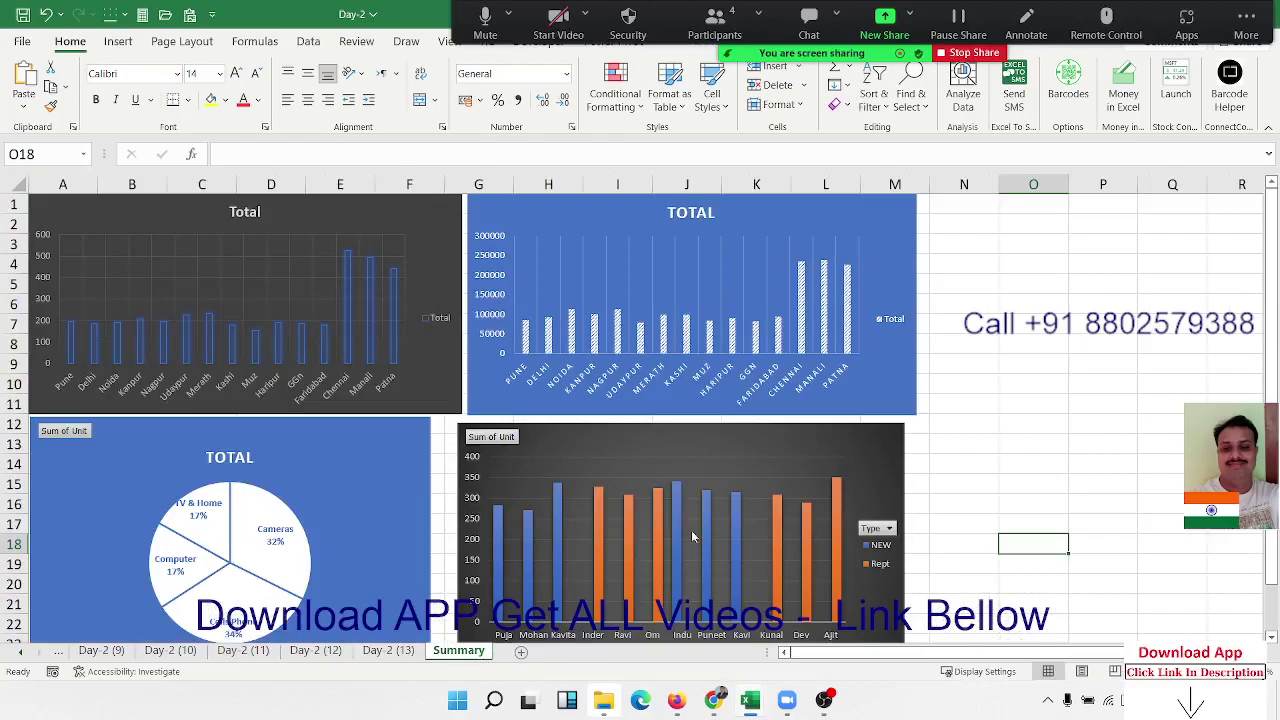
{"action": "left_click", "coordinate": [963, 229]}
{"action": "key", "text": "ctrl+v"}
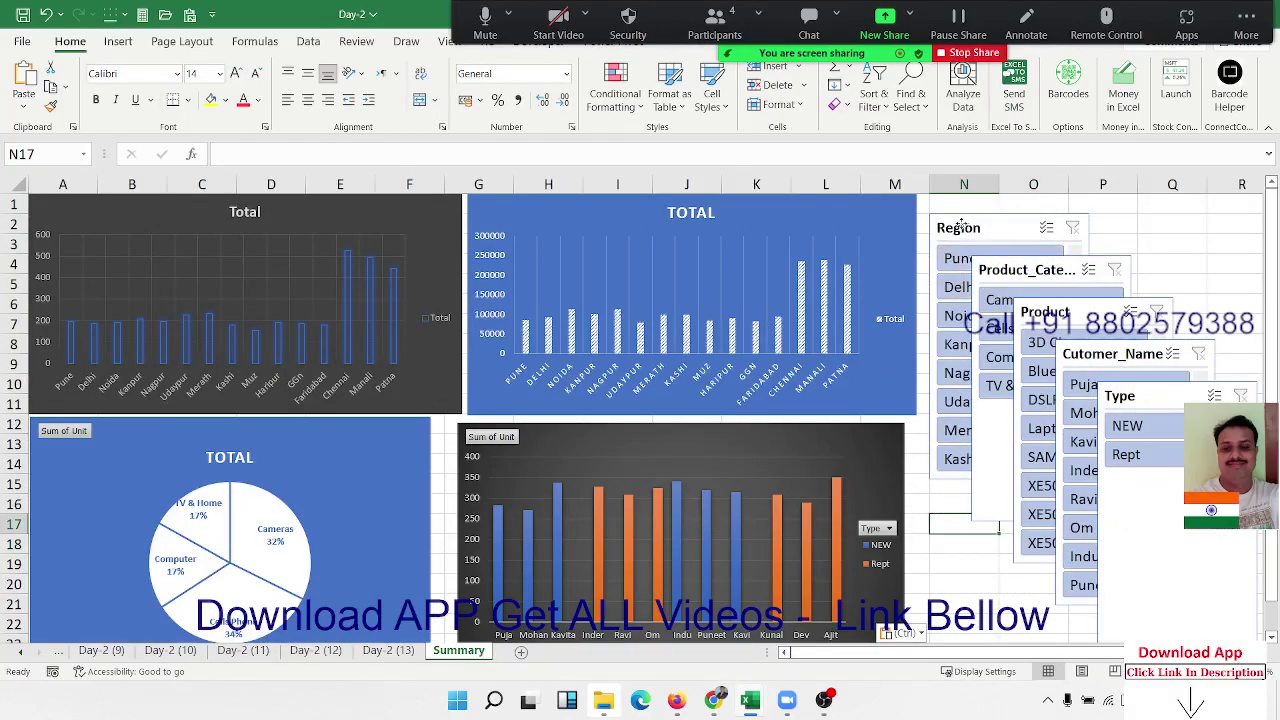
{"action": "left_click_drag", "start_coordinate": [964, 246], "coordinate": [963, 233]}
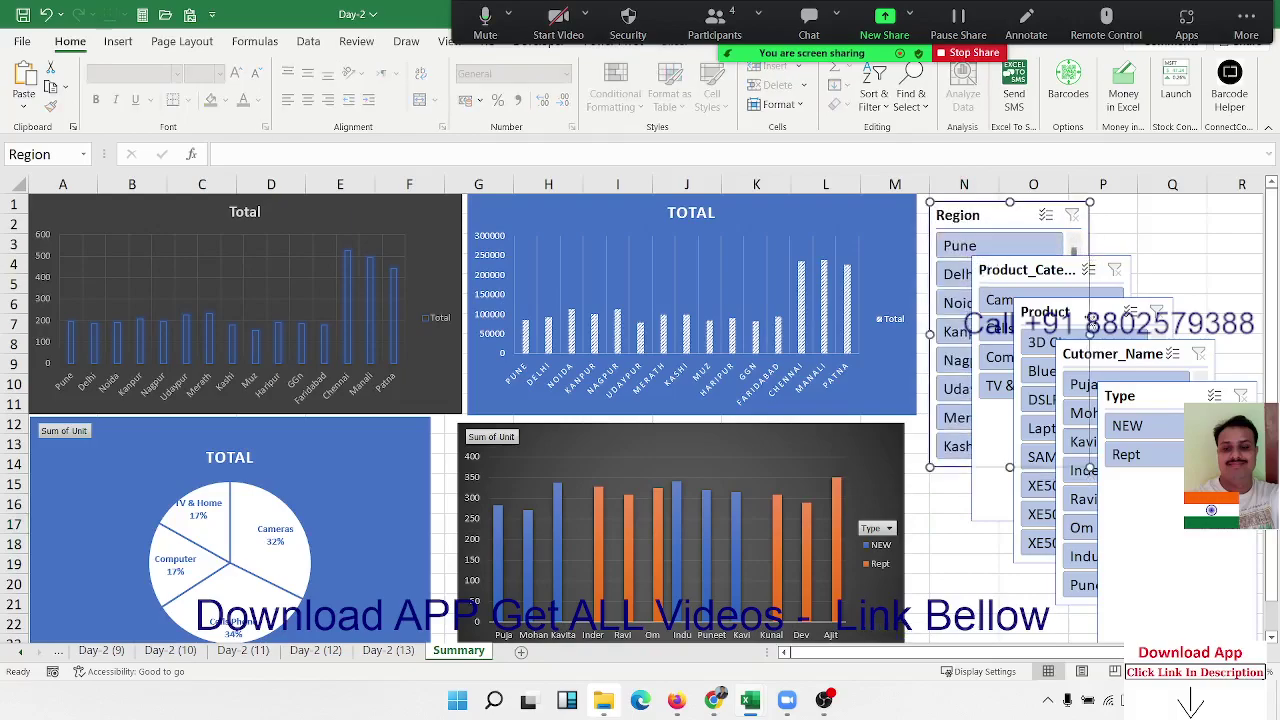
{"action": "left_click_drag", "start_coordinate": [1089, 333], "coordinate": [1048, 333]}
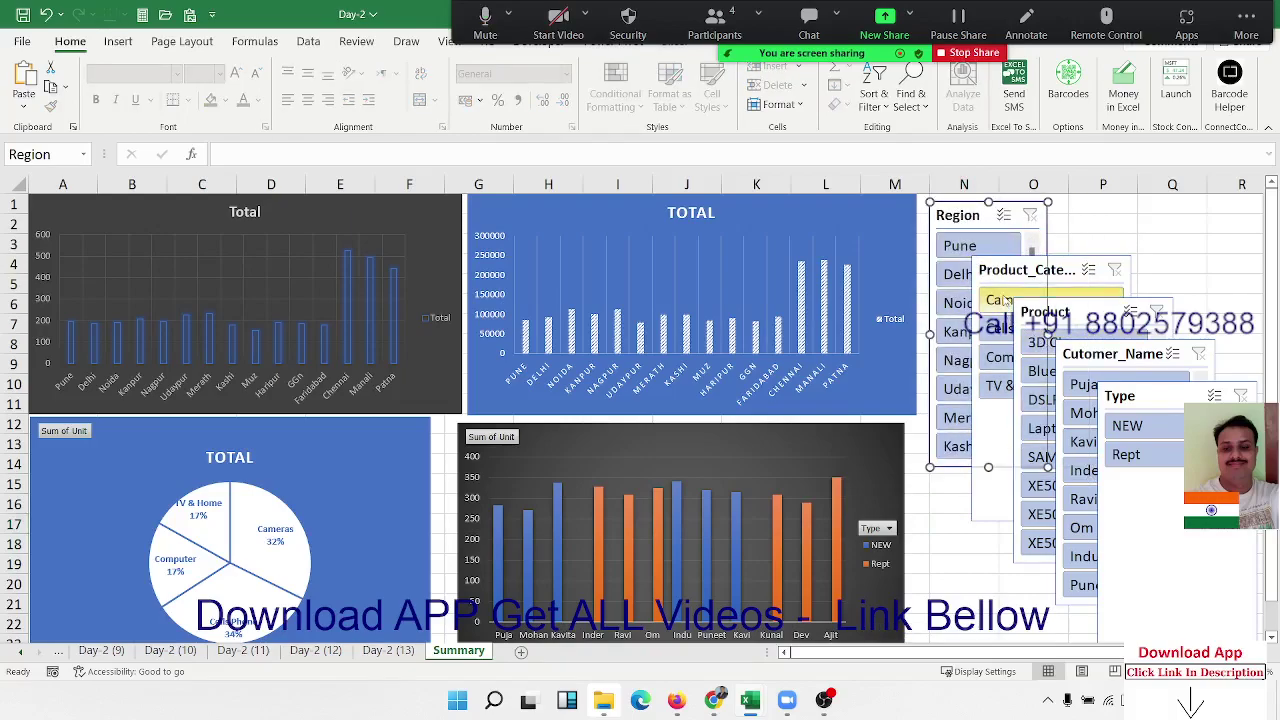
Place Product_Category beside Region and Product below Region, narrowing both.
{"action": "left_click_drag", "start_coordinate": [1000, 271], "coordinate": [1075, 216]}
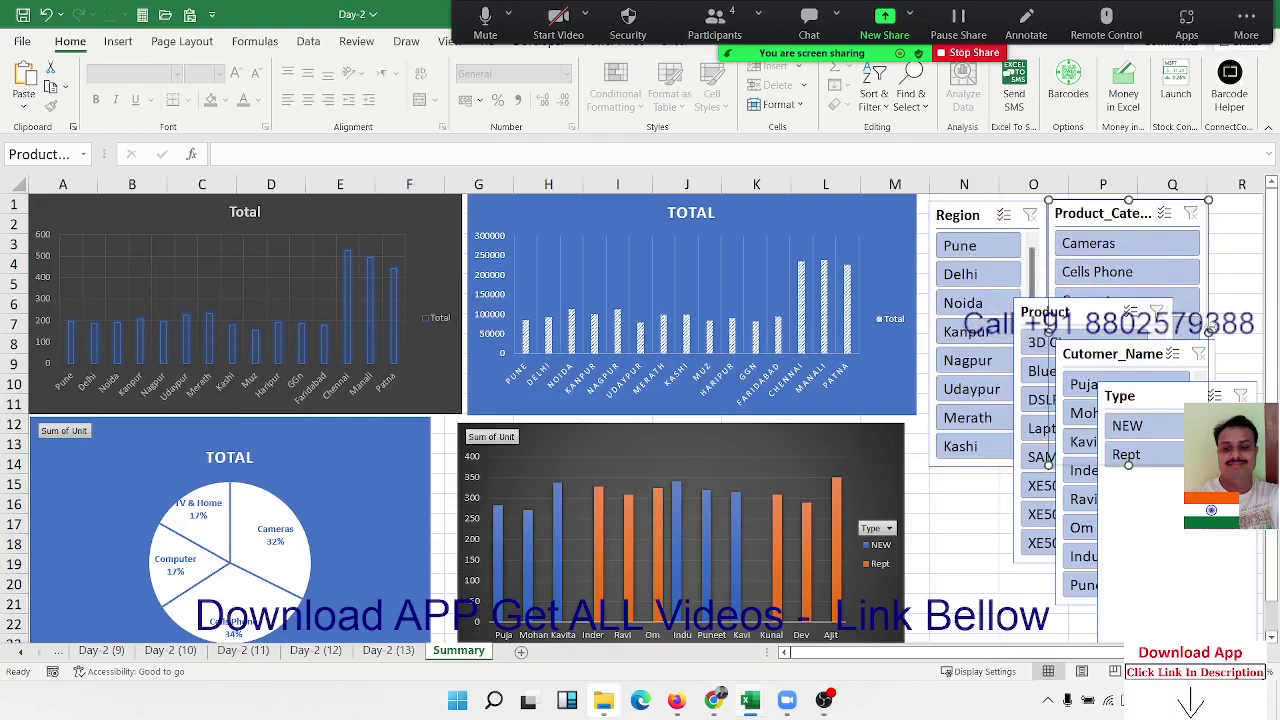
{"action": "left_click_drag", "start_coordinate": [1209, 325], "coordinate": [1172, 325]}
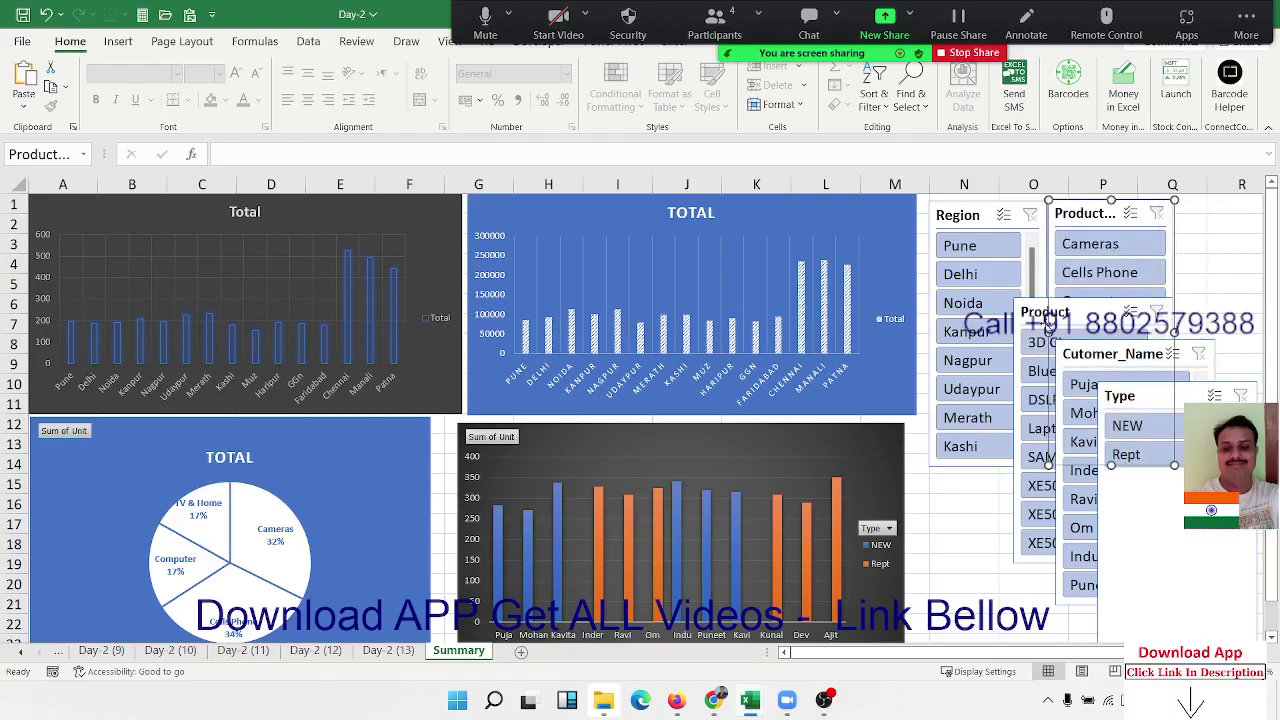
{"action": "mouse_move", "coordinate": [1031, 316]}
{"action": "left_mouse_down"}
{"action": "mouse_move", "coordinate": [938, 491]}
{"action": "mouse_move", "coordinate": [944, 481]}
{"action": "left_mouse_up"}
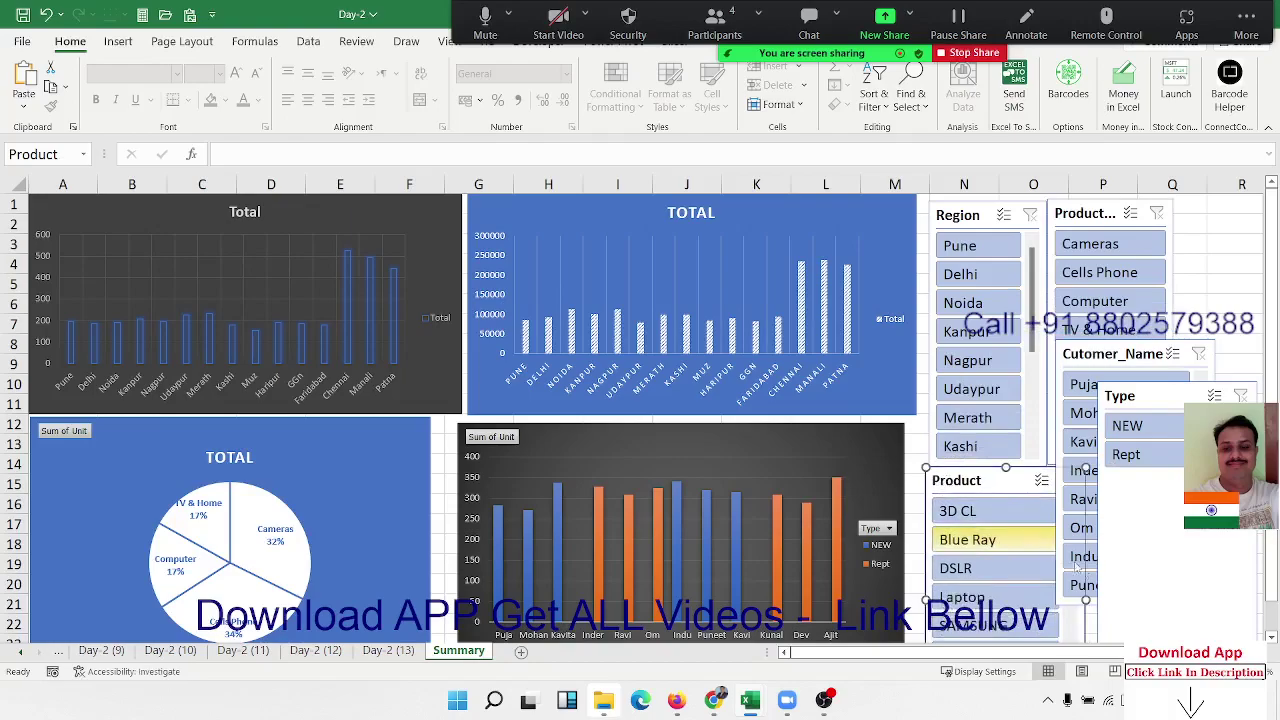
{"action": "left_click_drag", "start_coordinate": [1086, 600], "coordinate": [1026, 600]}
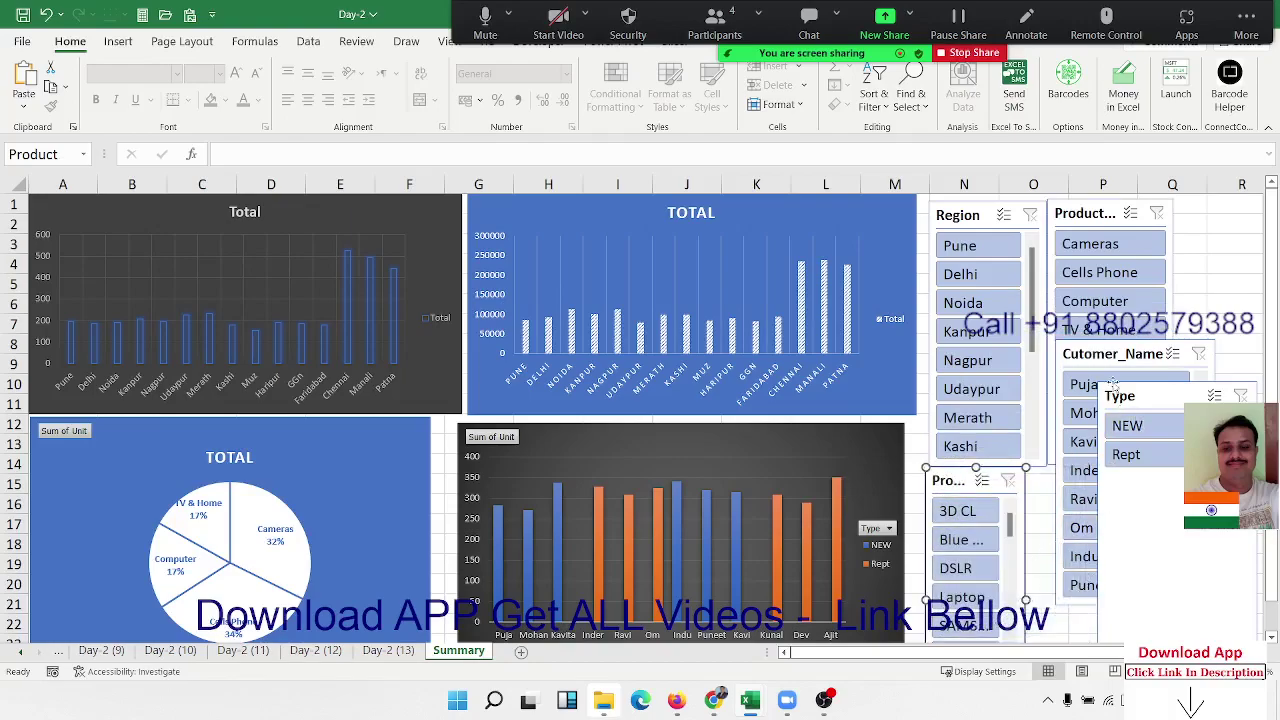
Move Cutomer_Name lower and Type under Product_Category, shortening both Product_Category and Type.
{"action": "left_click_drag", "start_coordinate": [1110, 356], "coordinate": [1090, 506]}
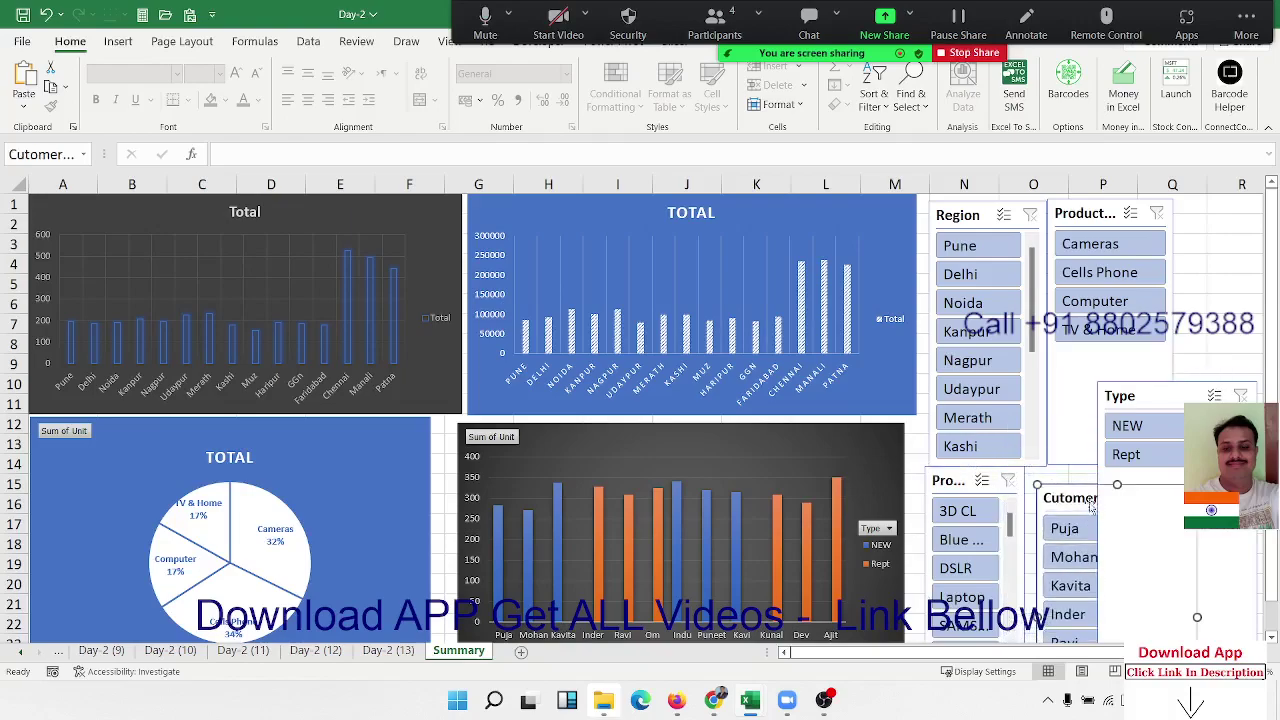
{"action": "left_click", "coordinate": [1068, 402]}
{"action": "left_click_drag", "start_coordinate": [1111, 466], "coordinate": [1111, 358]}
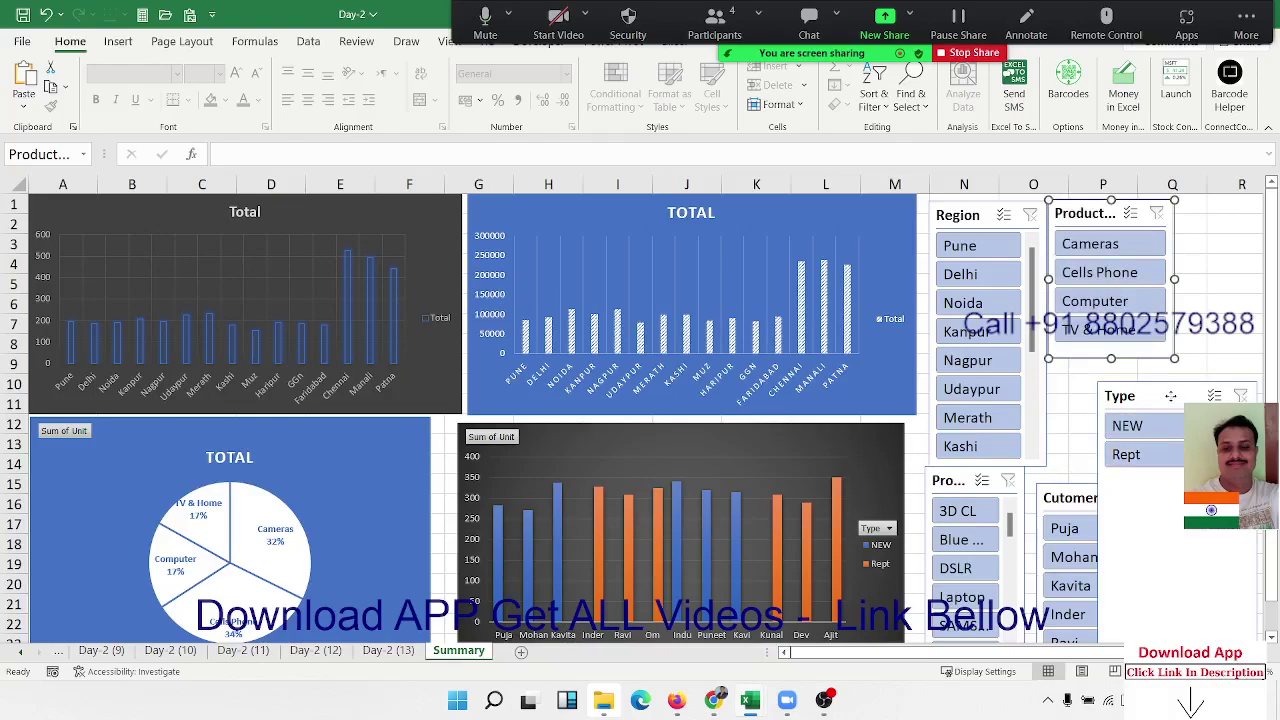
{"action": "left_click_drag", "start_coordinate": [1171, 396], "coordinate": [1123, 375]}
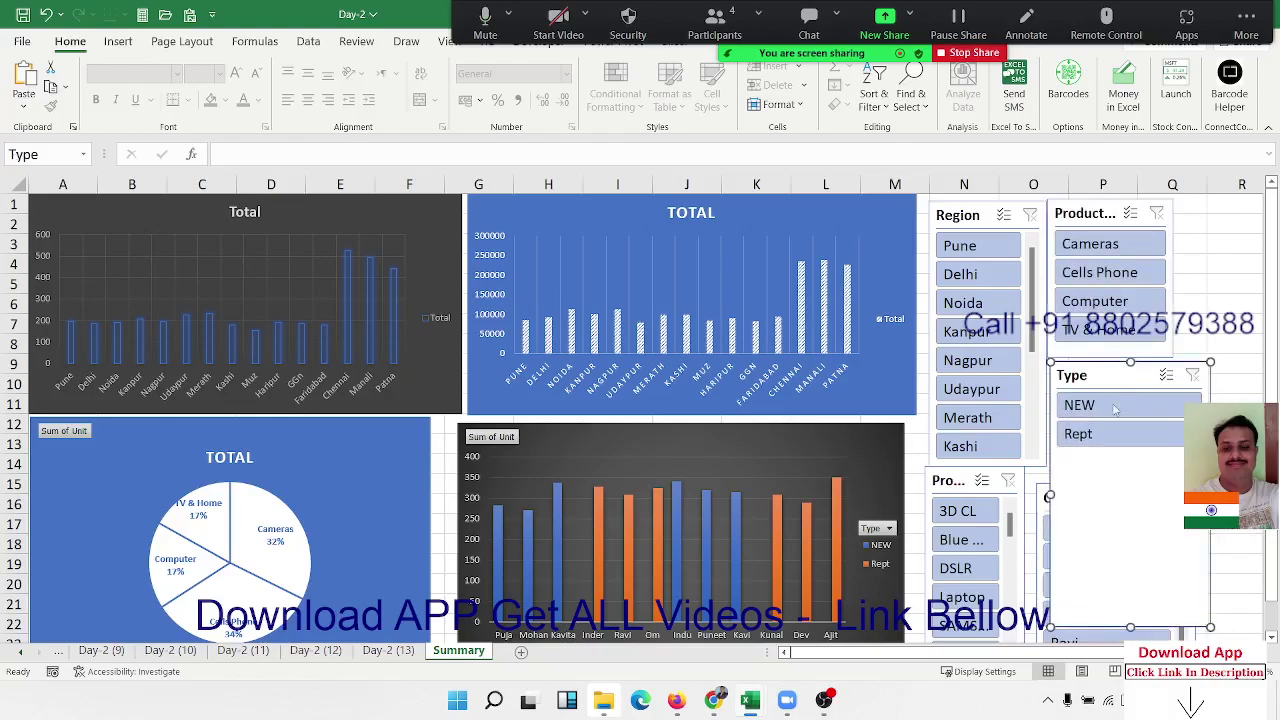
{"action": "mouse_move", "coordinate": [1128, 627]}
{"action": "left_mouse_down"}
{"action": "mouse_move", "coordinate": [1102, 460]}
{"action": "mouse_move", "coordinate": [1088, 473]}
{"action": "left_mouse_up"}
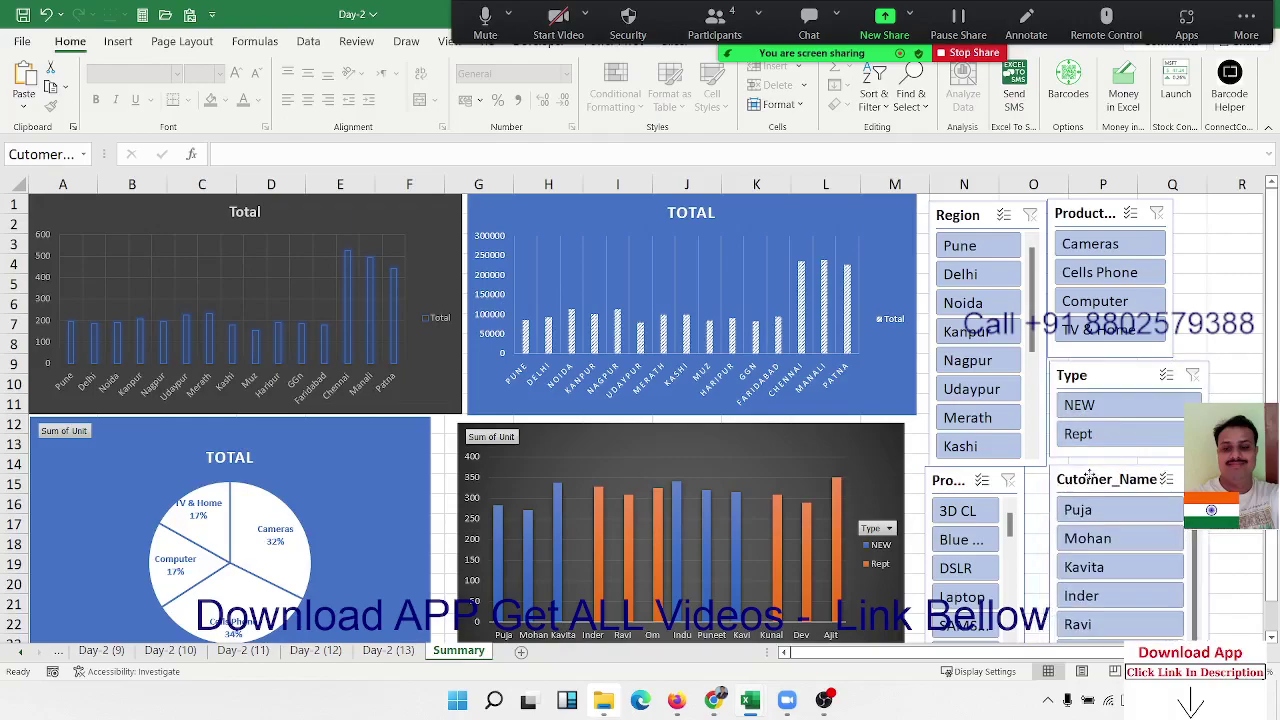
{"action": "scroll", "coordinate": [1018, 556], "scroll_direction": "down", "scroll_amount": 5}
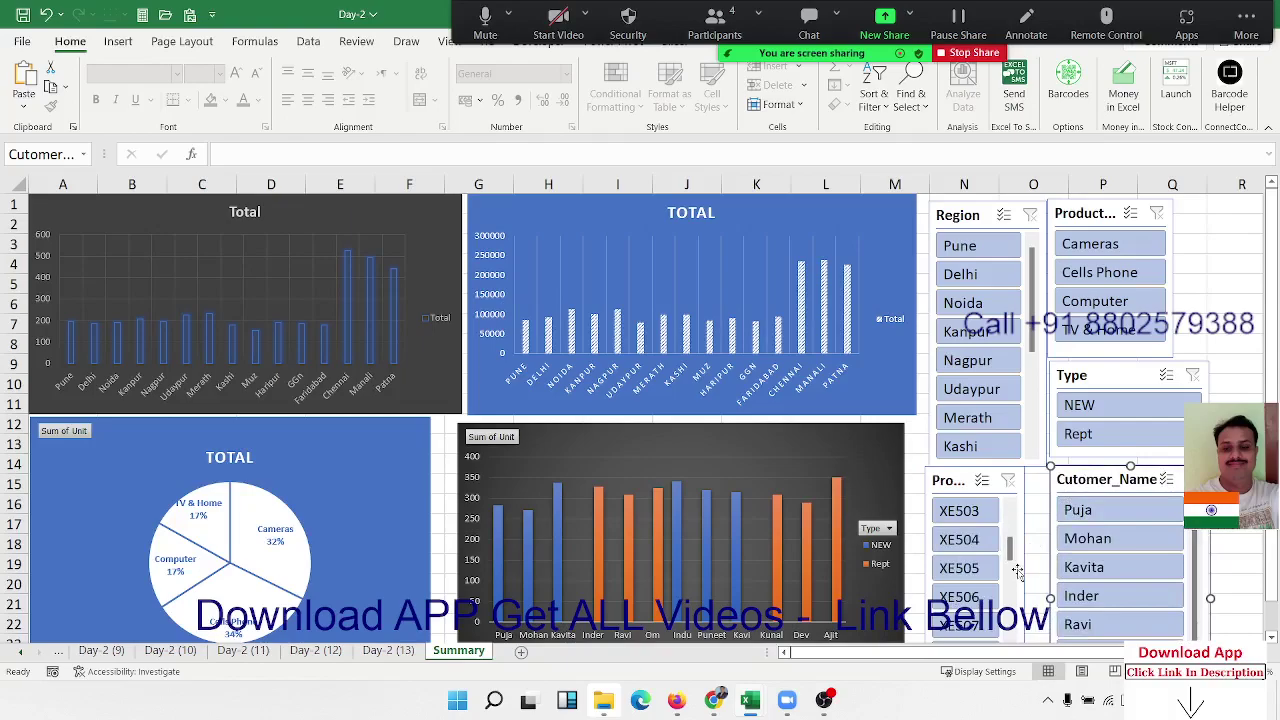
Widen the Product slicer to show its title, then test and clear a Rept Type filter.
{"action": "left_click", "coordinate": [949, 489]}
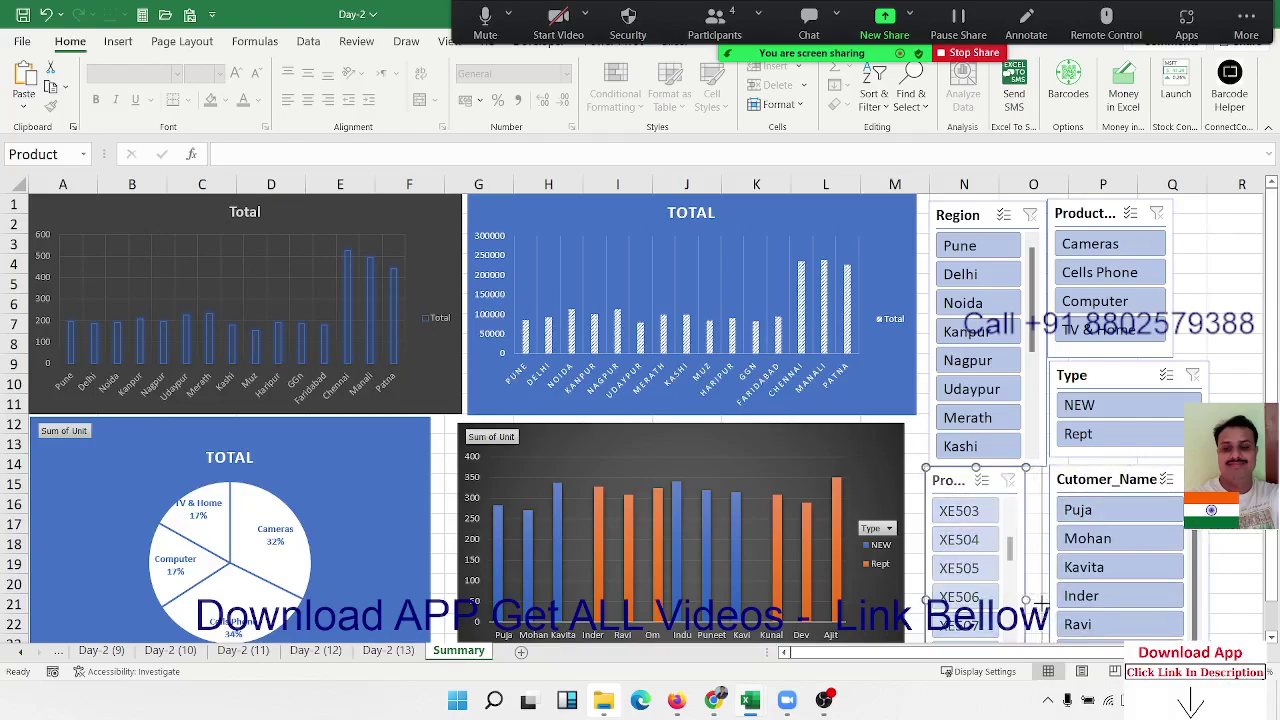
{"action": "left_click_drag", "start_coordinate": [1041, 600], "coordinate": [1042, 602]}
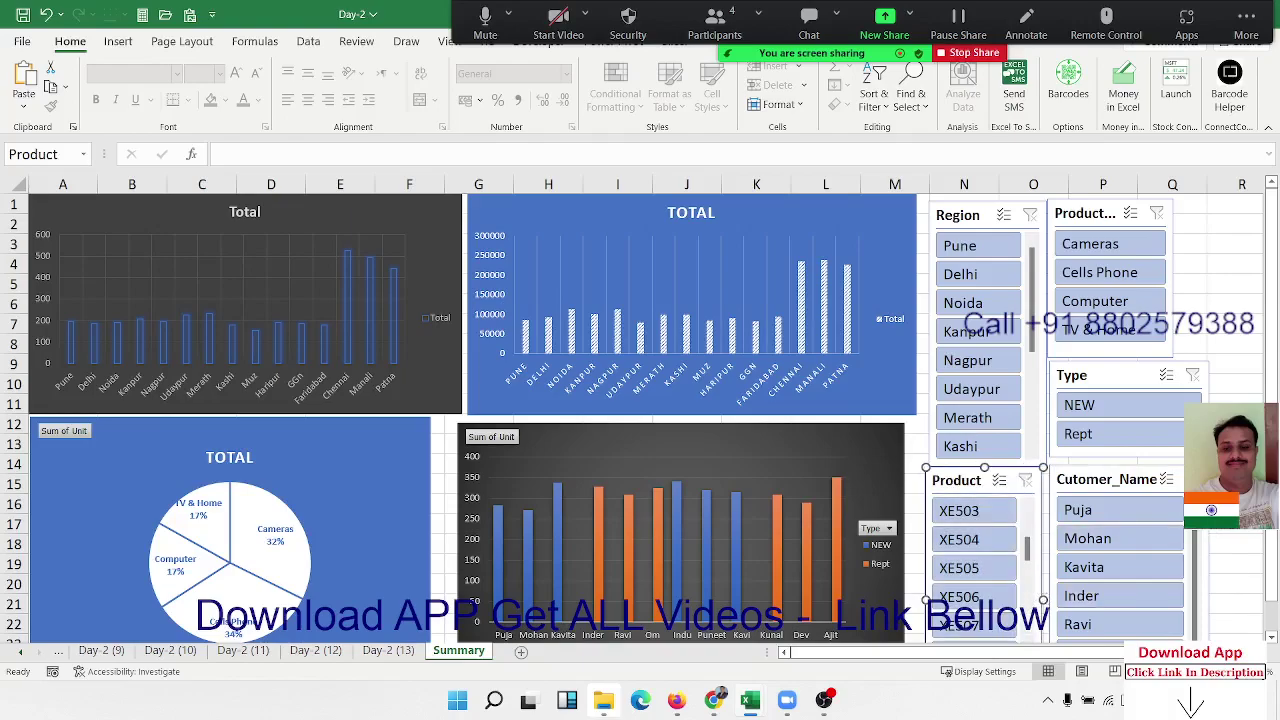
{"action": "scroll", "coordinate": [980, 560], "scroll_direction": "up", "scroll_amount": 5}
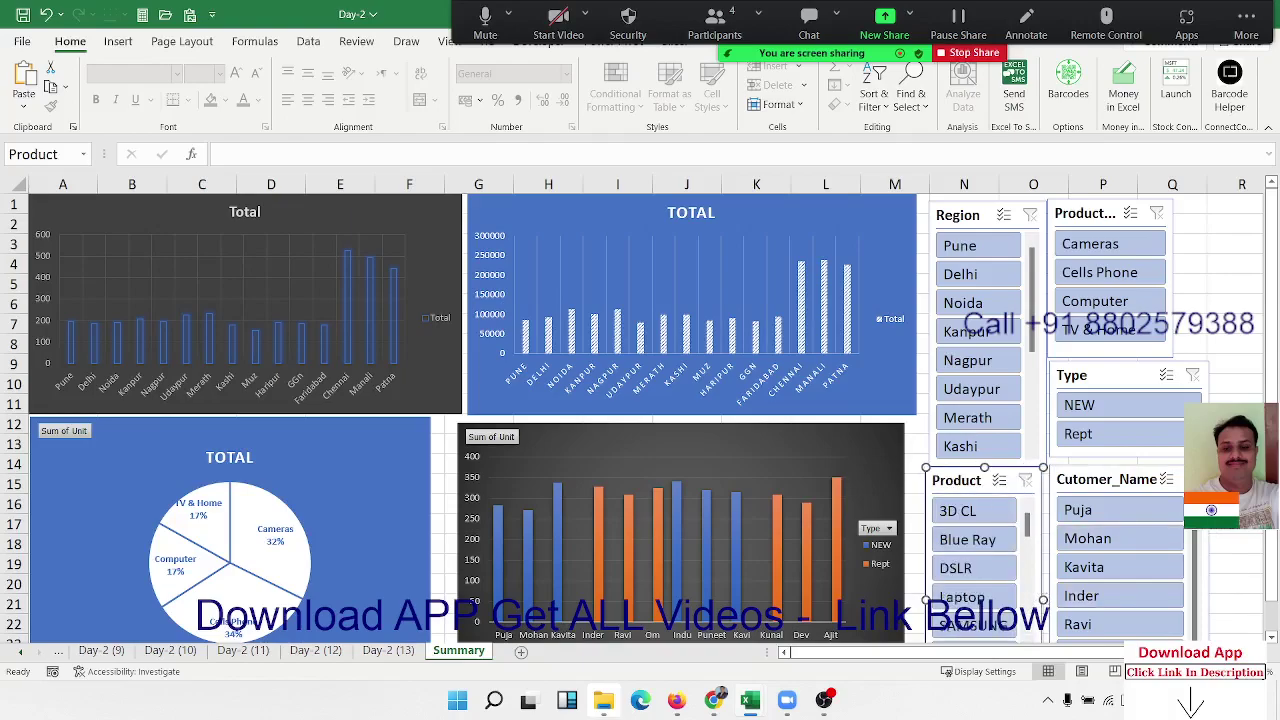
{"action": "left_click", "coordinate": [1101, 445]}
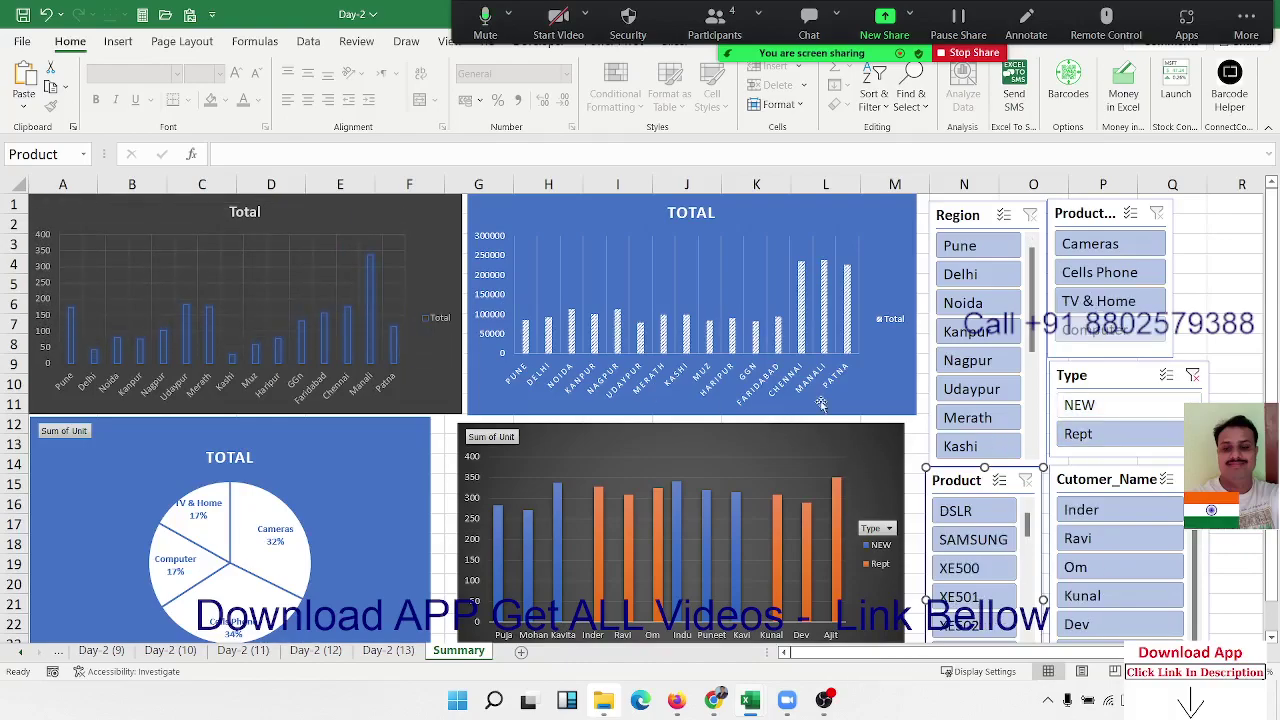
{"action": "left_click", "coordinate": [1193, 376]}
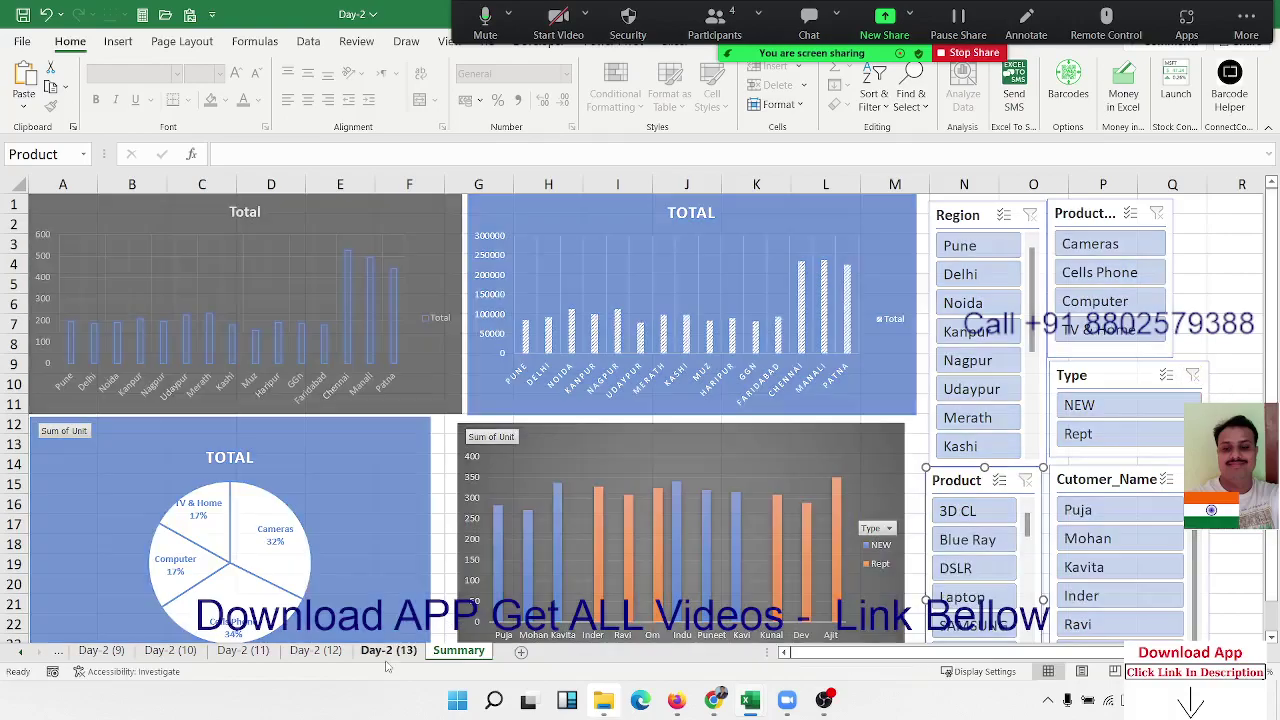
Return to Day-2 (13) and select a cell in the units-by-region pivot.
{"action": "left_click", "coordinate": [388, 651]}
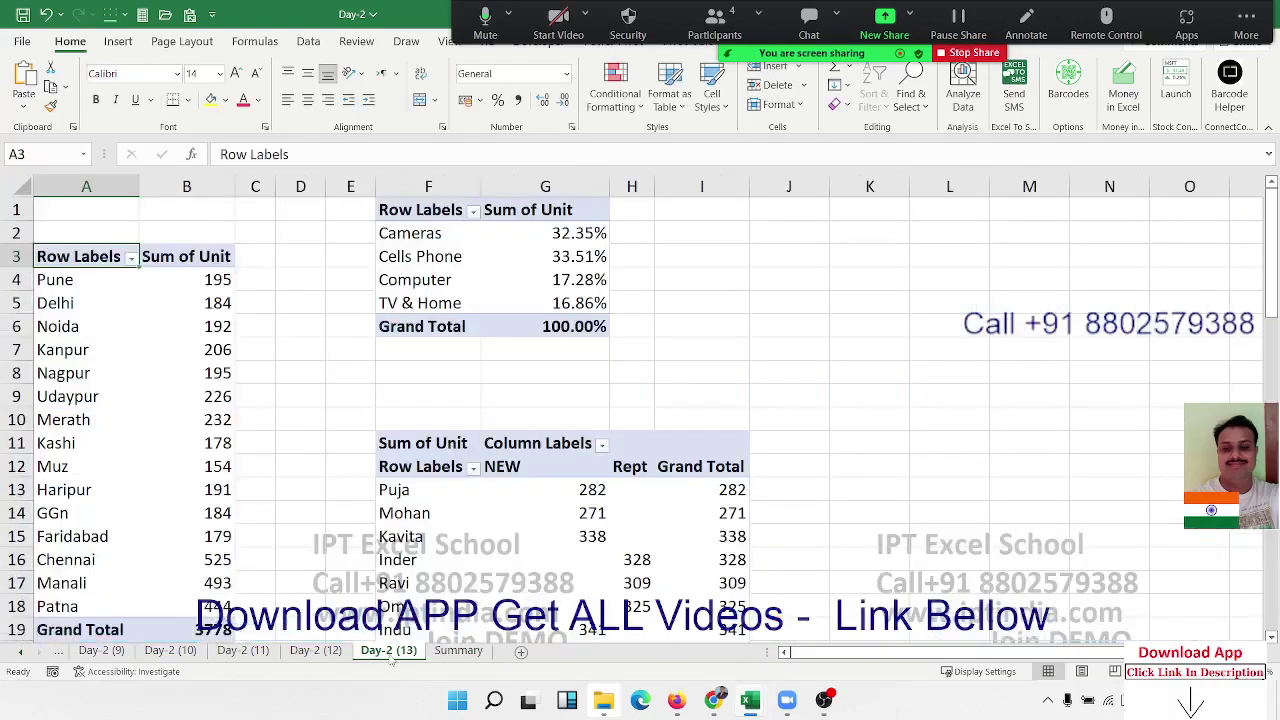
{"action": "left_click", "coordinate": [153, 378]}
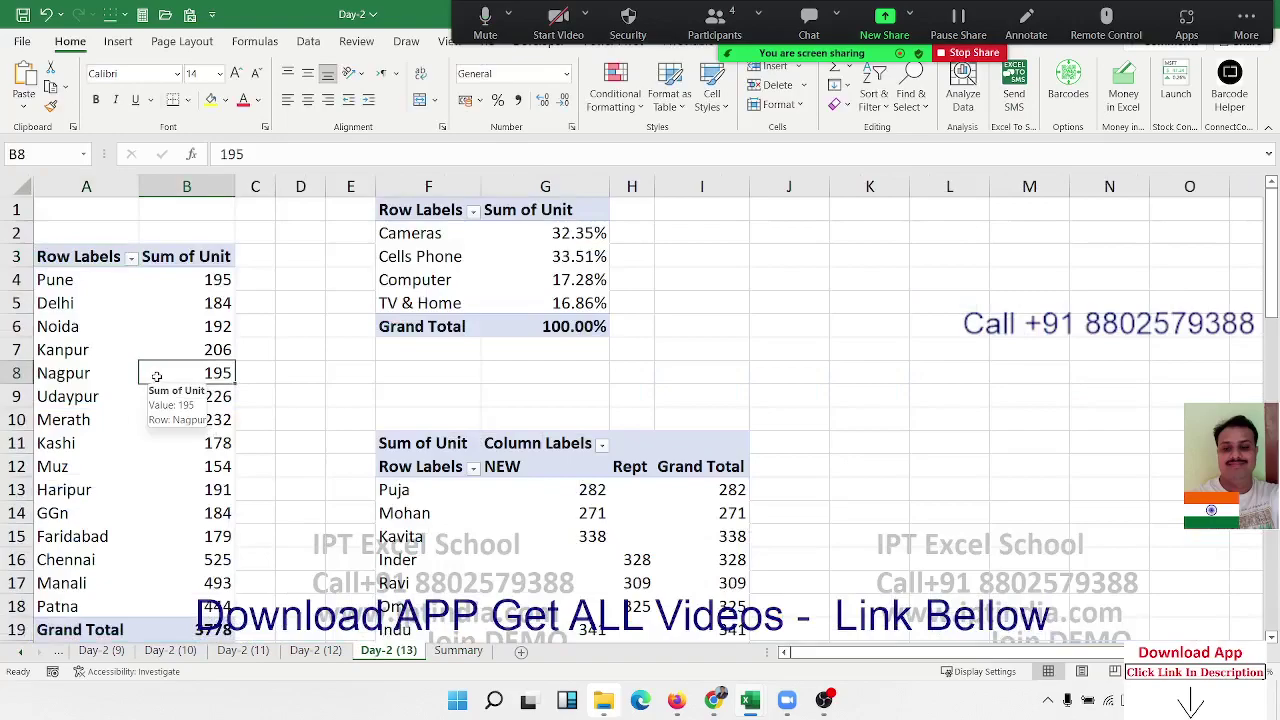
{"action": "scroll", "coordinate": [155, 376], "scroll_direction": "down", "scroll_amount": 20}
{"action": "scroll", "coordinate": [155, 376], "scroll_direction": "up", "scroll_amount": 3}
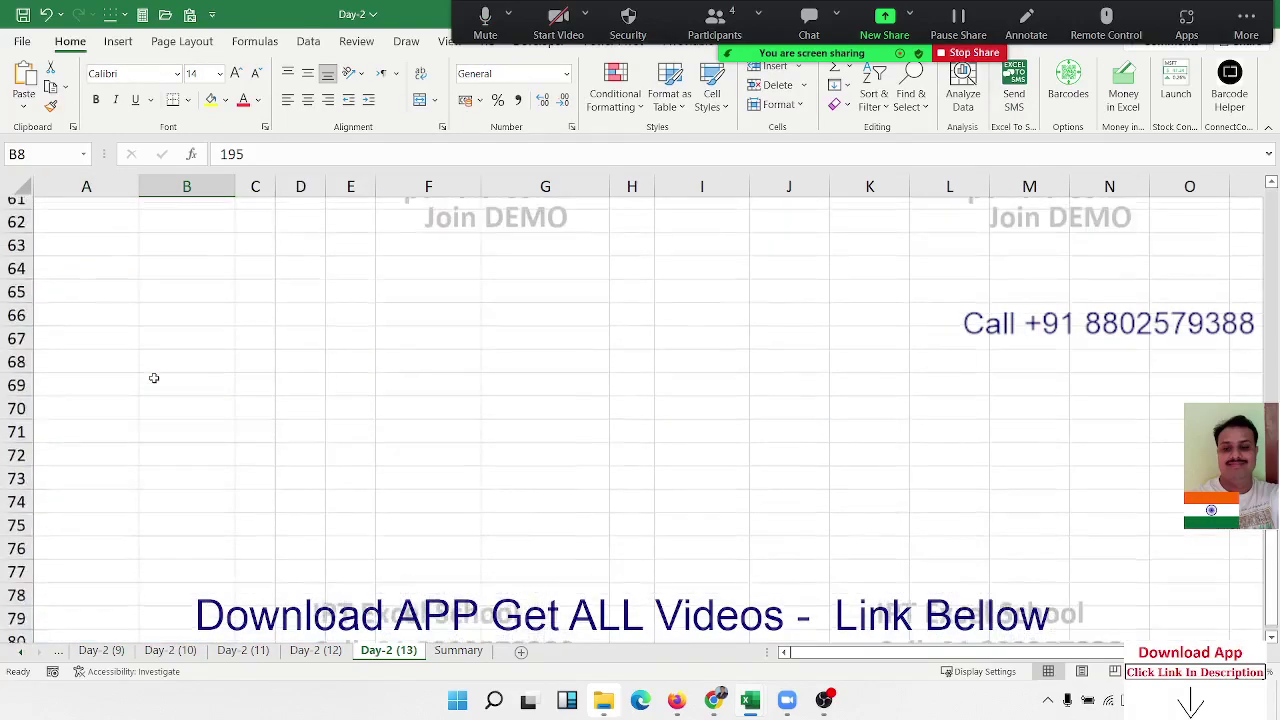
{"action": "scroll", "coordinate": [155, 376], "scroll_direction": "up", "scroll_amount": 4}
{"action": "scroll", "coordinate": [155, 376], "scroll_direction": "up", "scroll_amount": 6}
{"action": "scroll", "coordinate": [154, 378], "scroll_direction": "up", "scroll_amount": 1}
{"action": "scroll", "coordinate": [154, 378], "scroll_direction": "up", "scroll_amount": 7}
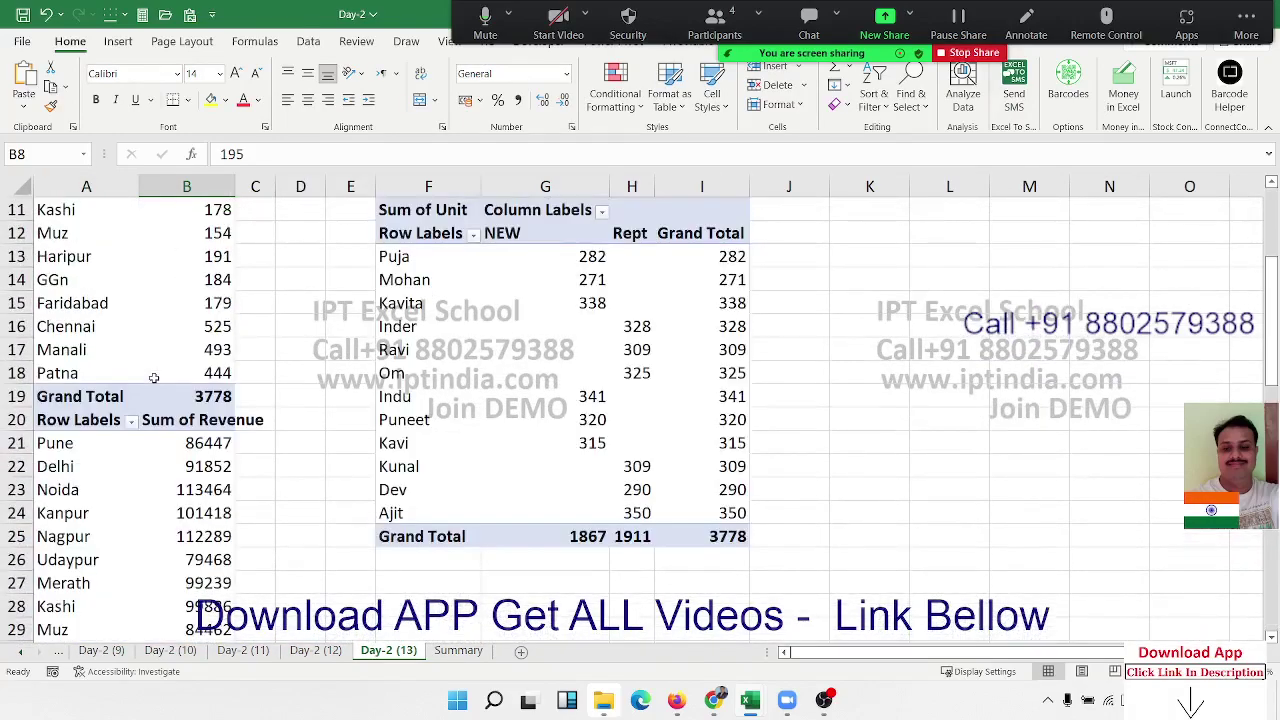
{"action": "scroll", "coordinate": [150, 377], "scroll_direction": "up", "scroll_amount": 3}
{"action": "mouse_move", "coordinate": [147, 377]}
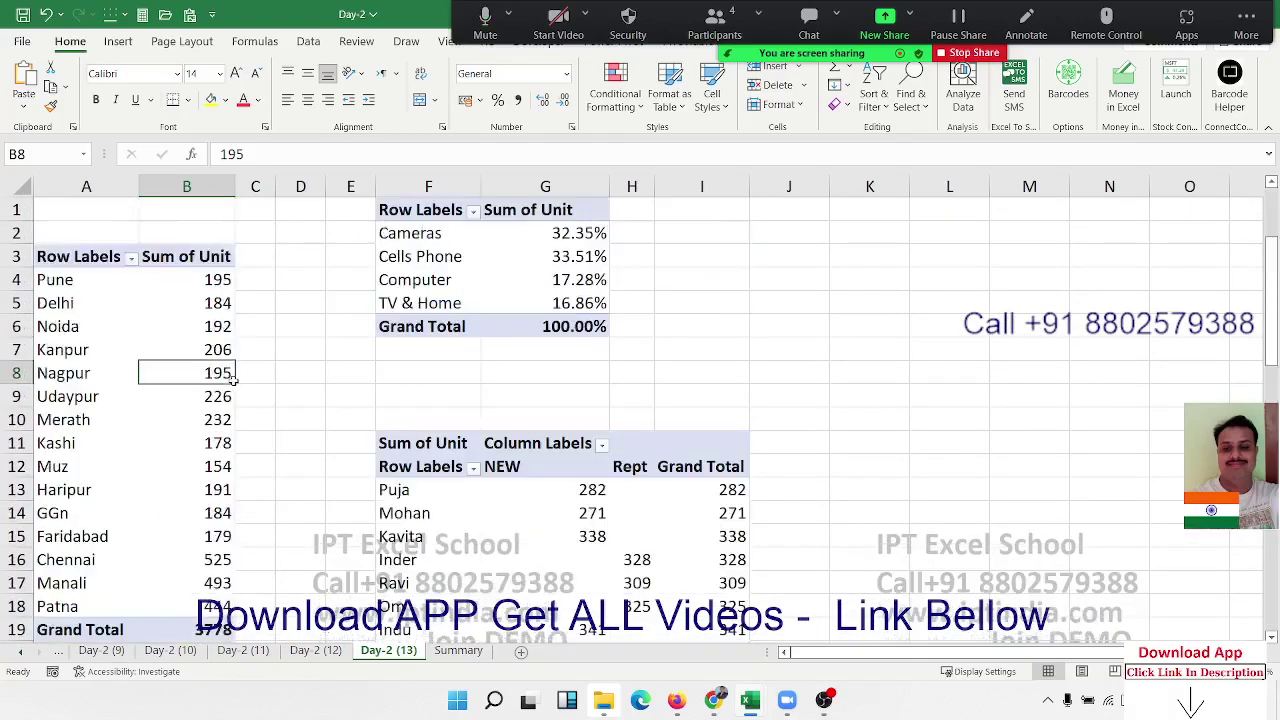
{"action": "scroll", "coordinate": [239, 381], "scroll_direction": "down", "scroll_amount": 7}
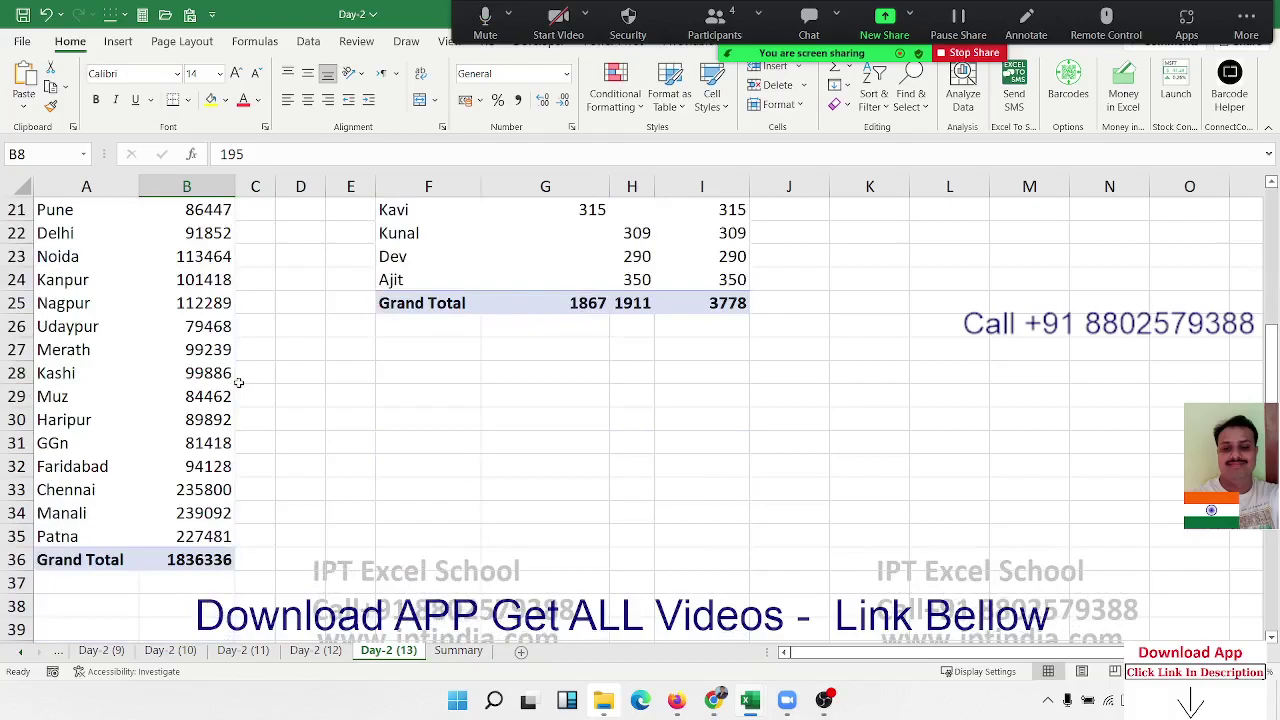
{"action": "scroll", "coordinate": [239, 381], "scroll_direction": "up", "scroll_amount": 3}
{"action": "scroll", "coordinate": [239, 383], "scroll_direction": "up", "scroll_amount": 4}
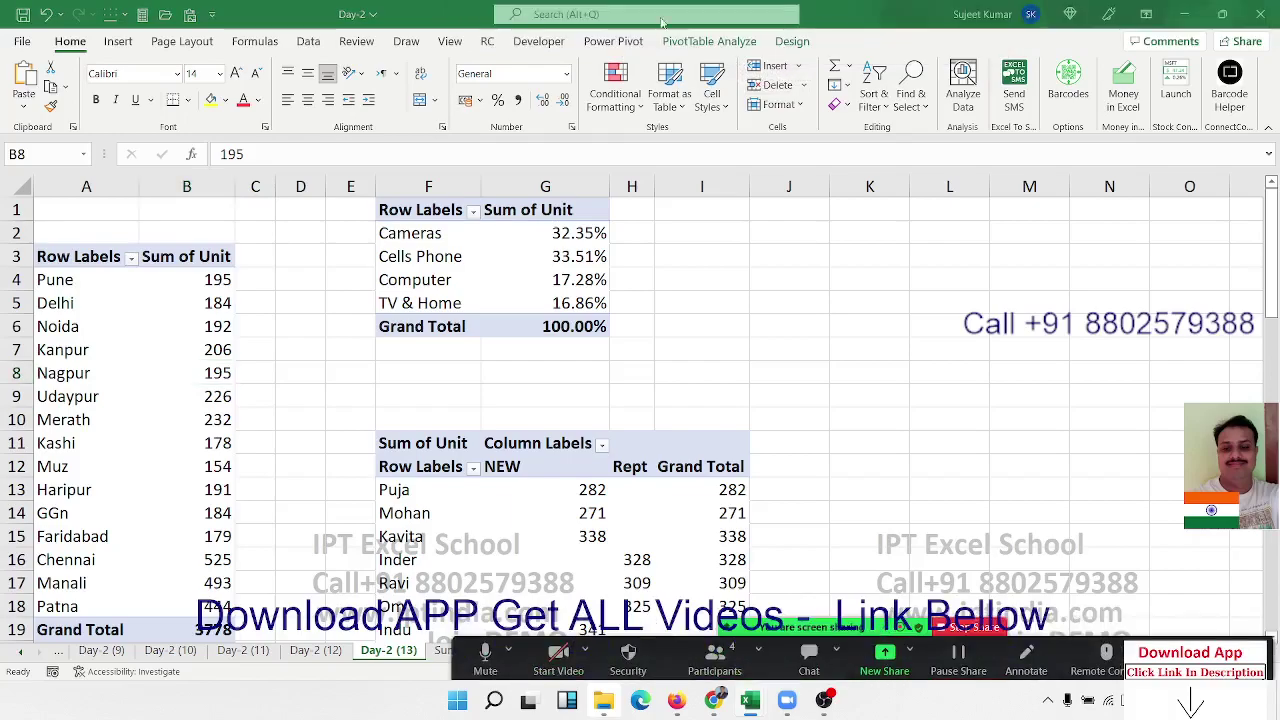
Review the current pivot's slicer connections, dismissing the timeline dialog without adding one.
{"action": "left_click", "coordinate": [680, 42]}
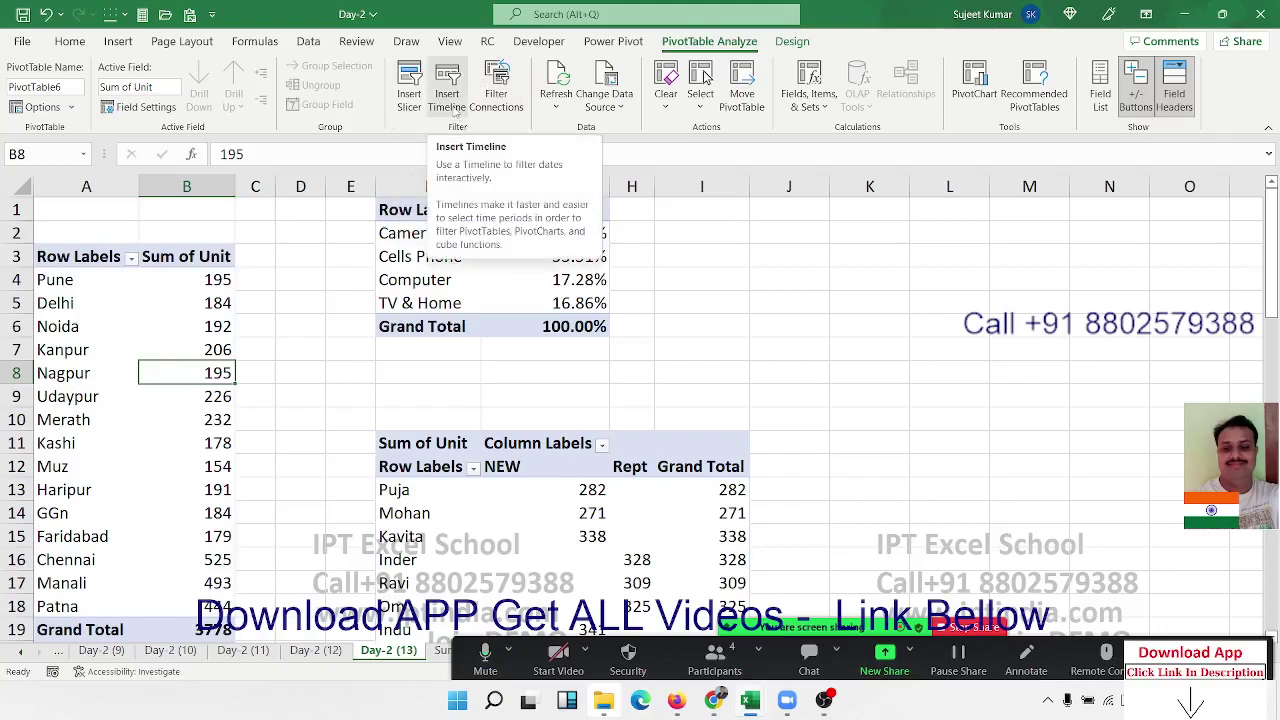
{"action": "left_click", "coordinate": [455, 100]}
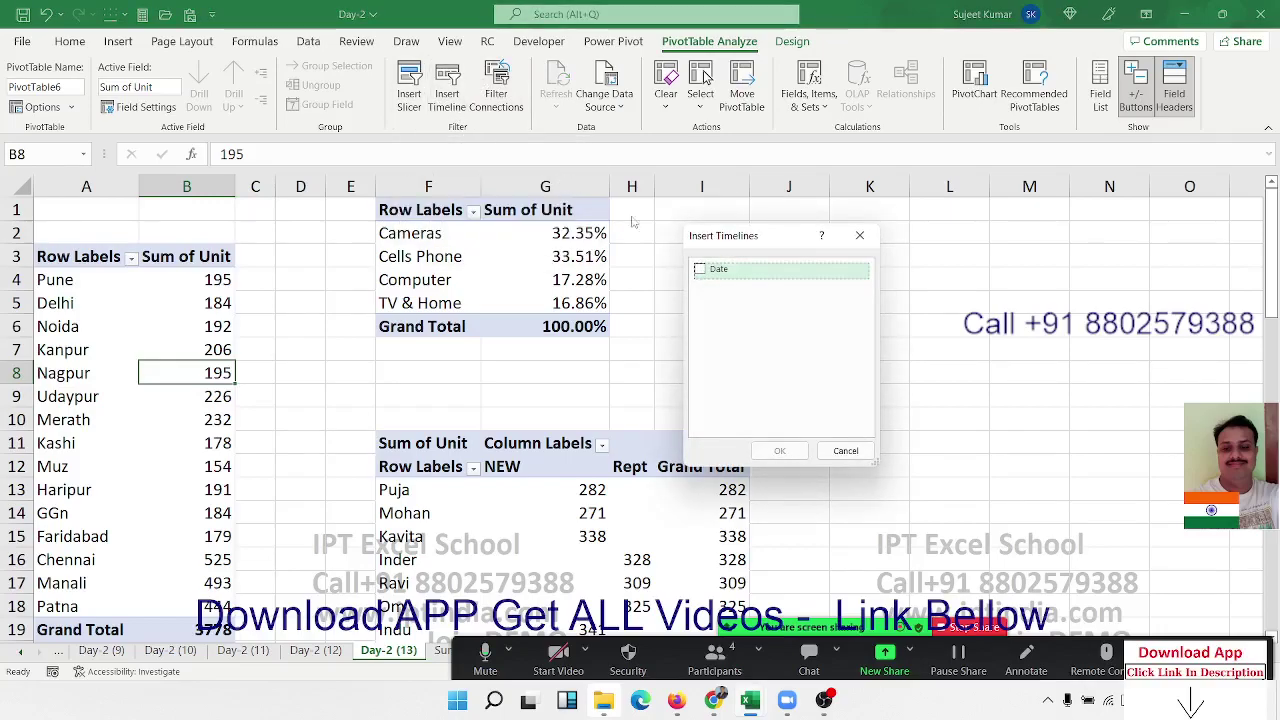
{"action": "left_click", "coordinate": [845, 451]}
{"action": "left_click", "coordinate": [496, 93]}
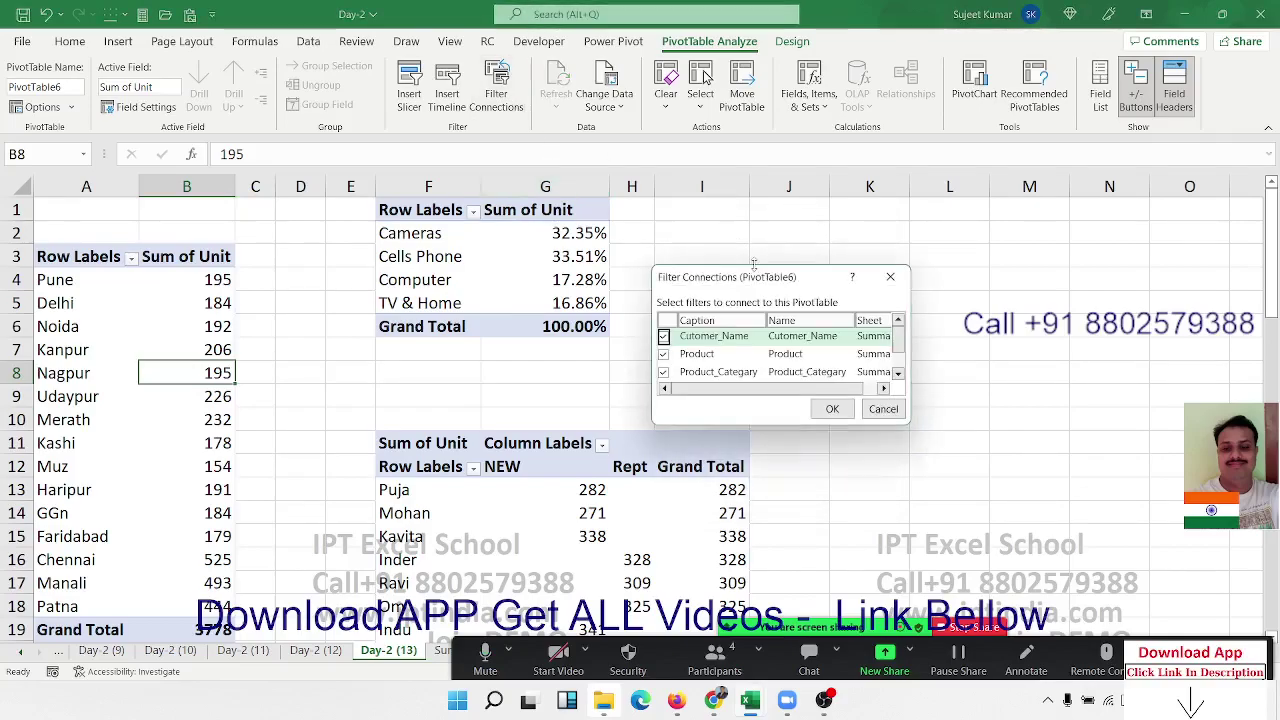
{"action": "scroll", "coordinate": [700, 360], "scroll_direction": "down", "scroll_amount": 2}
{"action": "scroll", "coordinate": [700, 360], "scroll_direction": "up", "scroll_amount": 2}
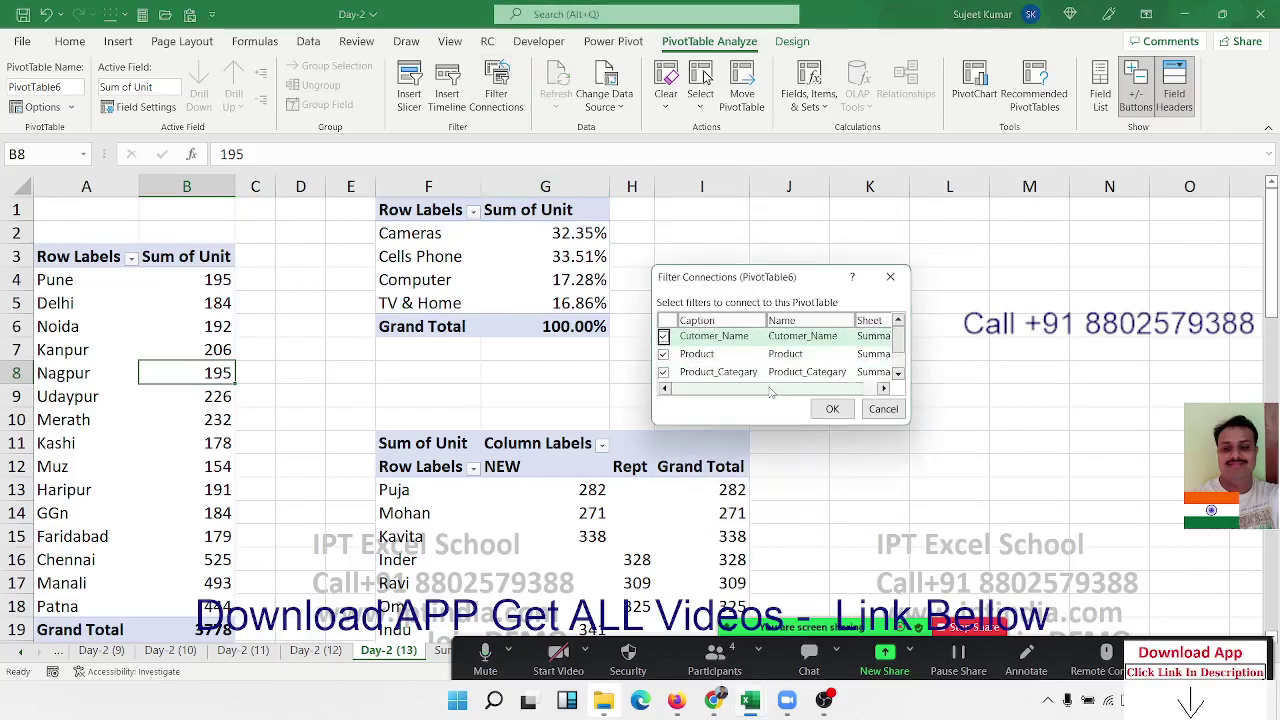
{"action": "left_click", "coordinate": [883, 409]}
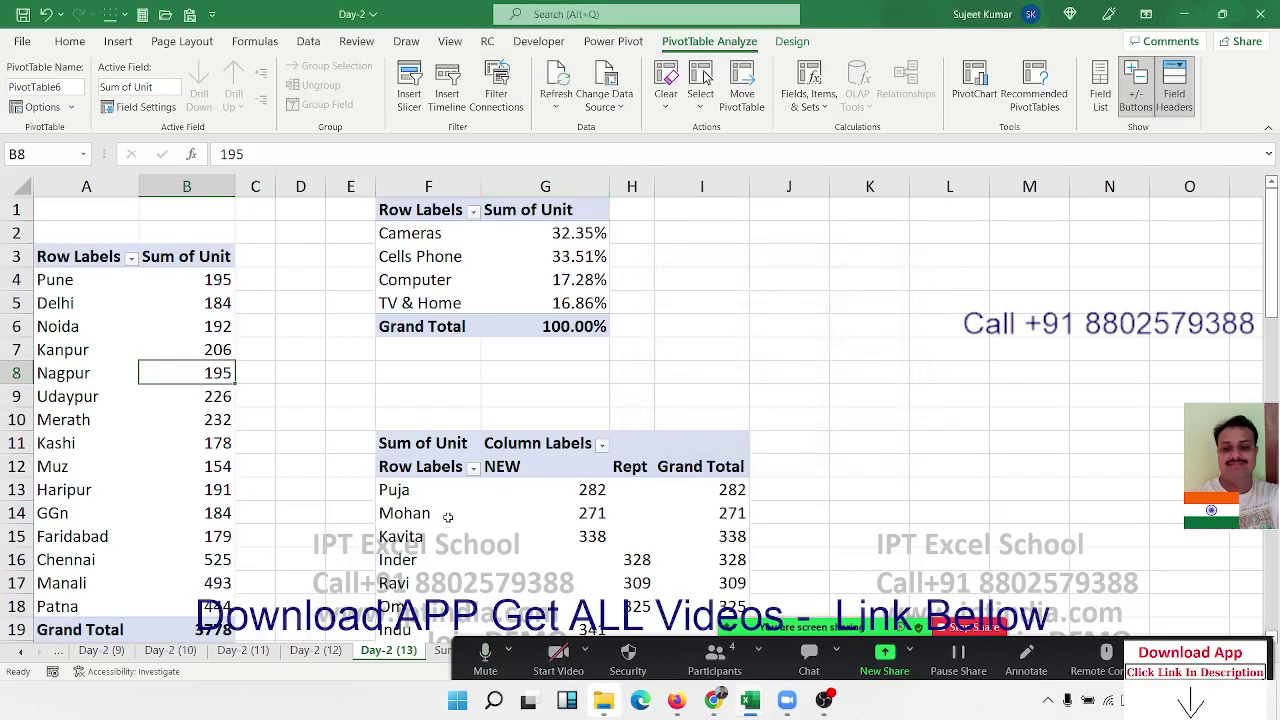
{"action": "scroll", "coordinate": [226, 494], "scroll_direction": "down", "scroll_amount": 3}
Connect the revenue pivot to another slicer and the Product_Category slicer.
{"action": "left_click", "coordinate": [210, 490]}
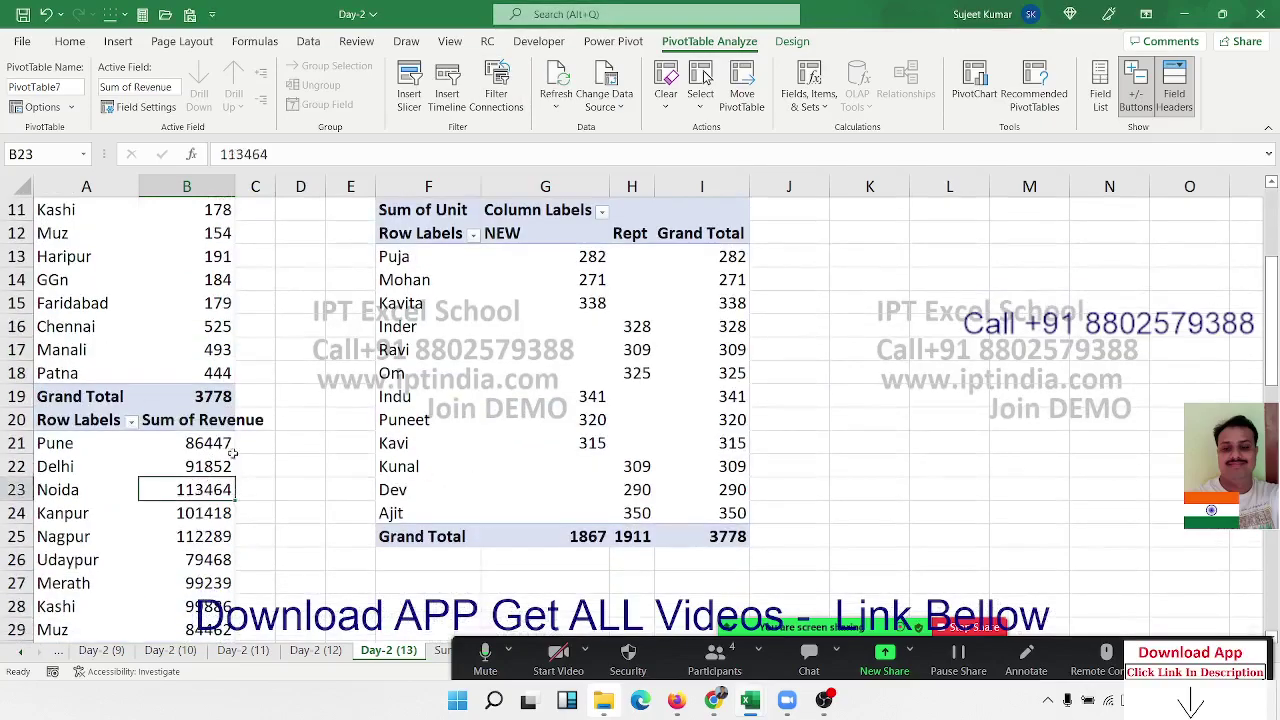
{"action": "left_click", "coordinate": [520, 110]}
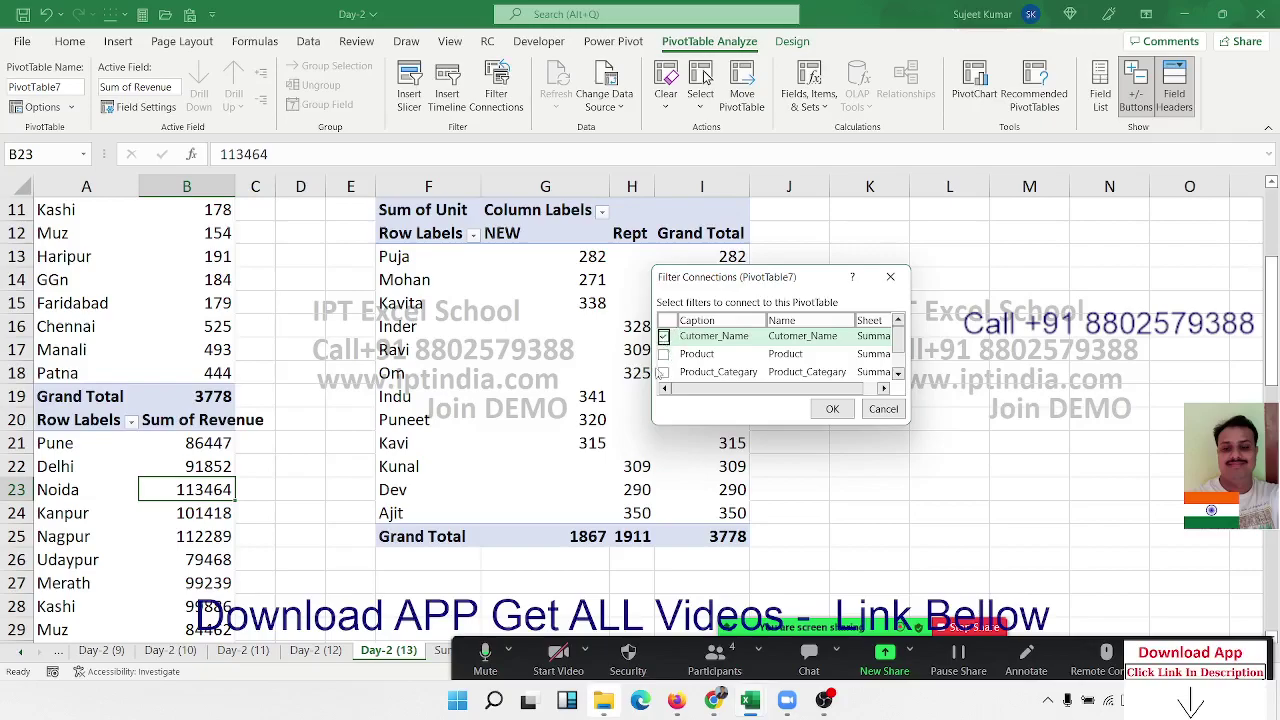
{"action": "left_click", "coordinate": [663, 337]}
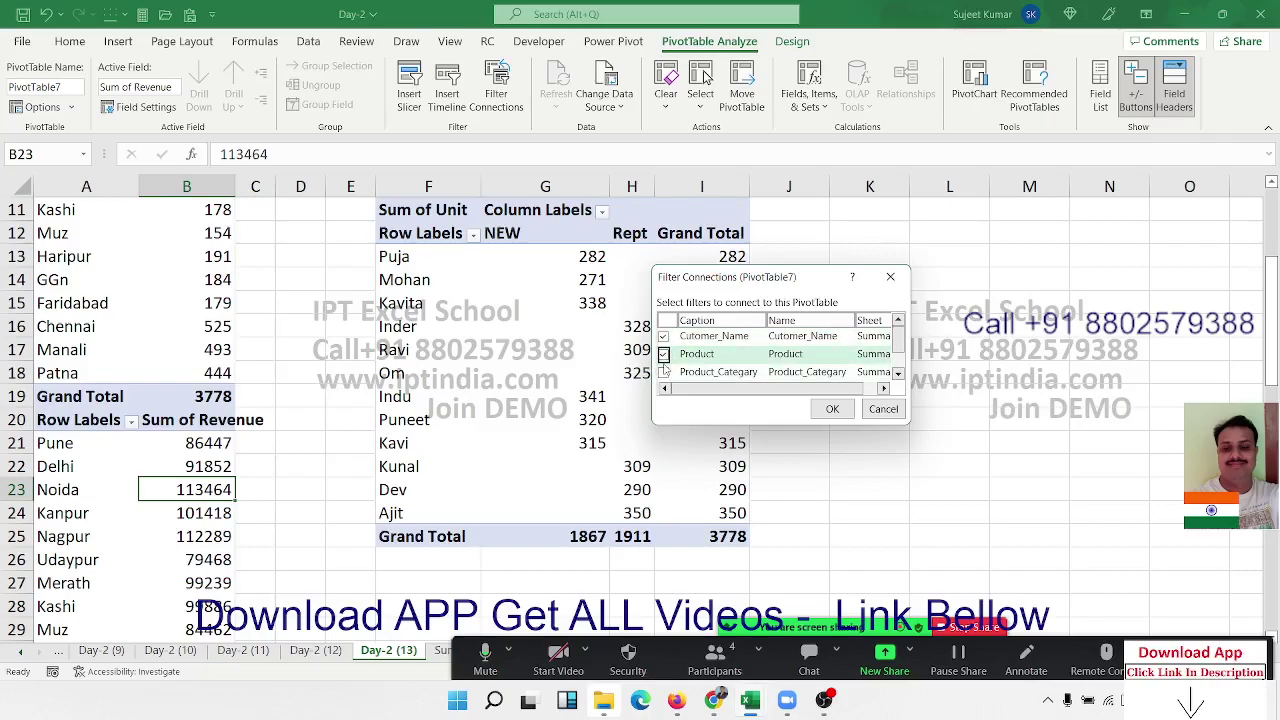
{"action": "left_click", "coordinate": [663, 372]}
{"action": "scroll", "coordinate": [670, 360], "scroll_direction": "down", "scroll_amount": 1}
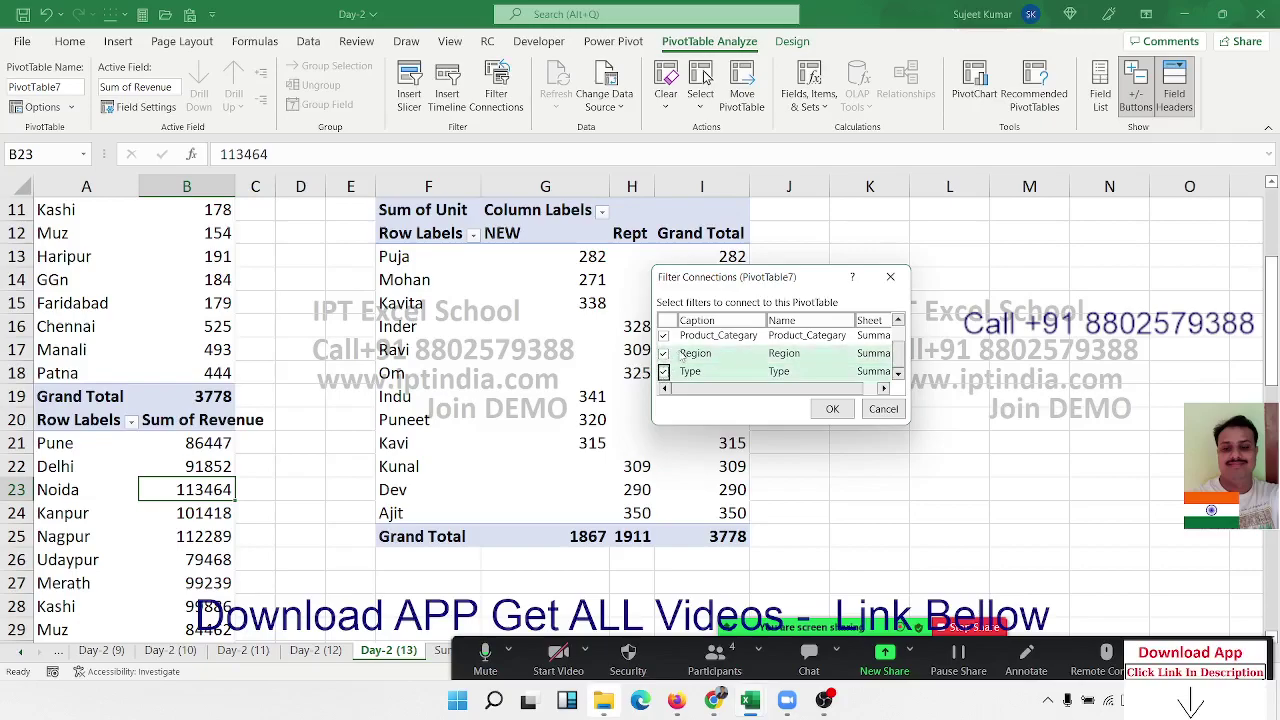
{"action": "scroll", "coordinate": [676, 357], "scroll_direction": "up", "scroll_amount": 1}
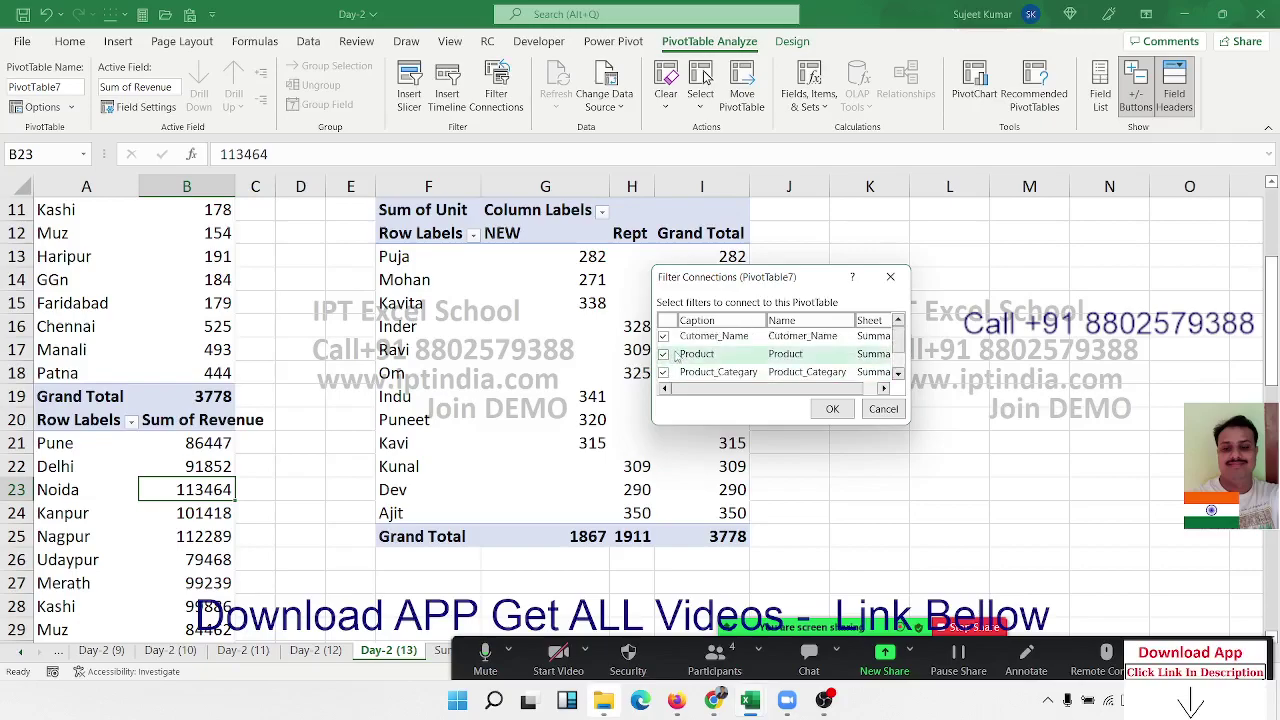
{"action": "left_click", "coordinate": [828, 409]}
{"action": "scroll", "coordinate": [580, 380], "scroll_direction": "up", "scroll_amount": 4}
Link the category percentage pivot to Cutomer_Name, Product, Product_Category, Region and Type slicers.
{"action": "left_click", "coordinate": [545, 260]}
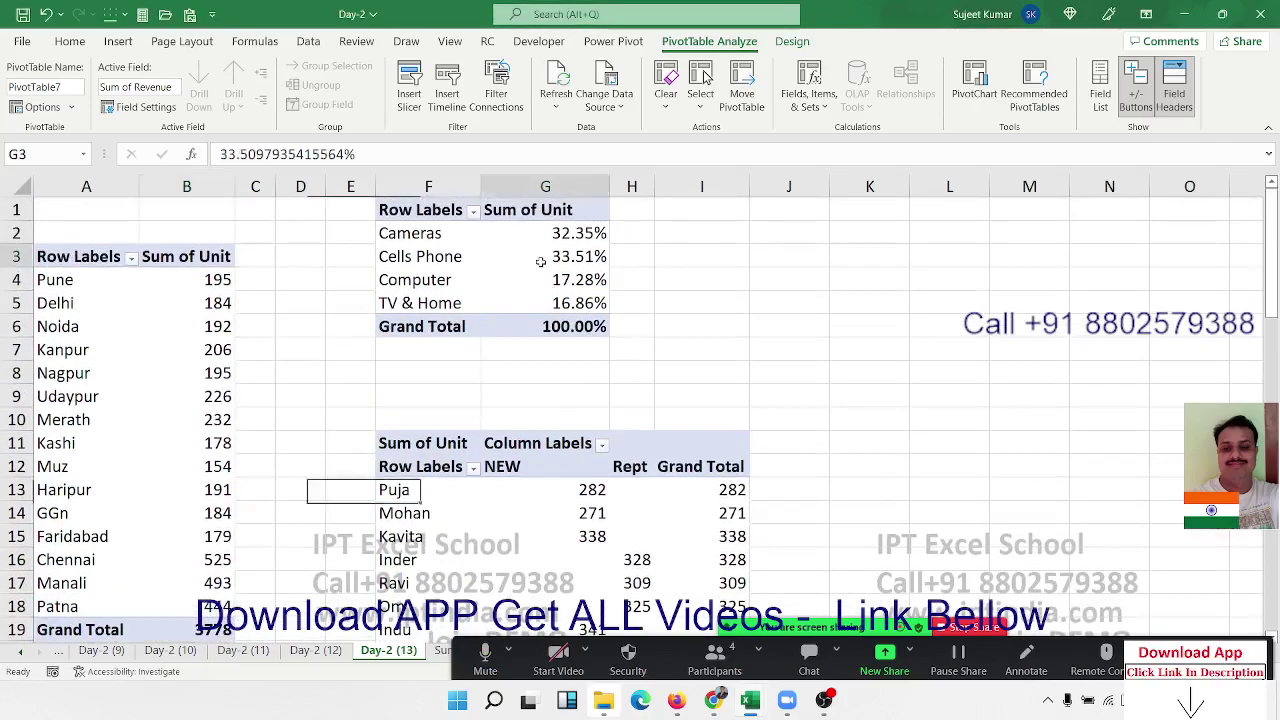
{"action": "left_click", "coordinate": [497, 85]}
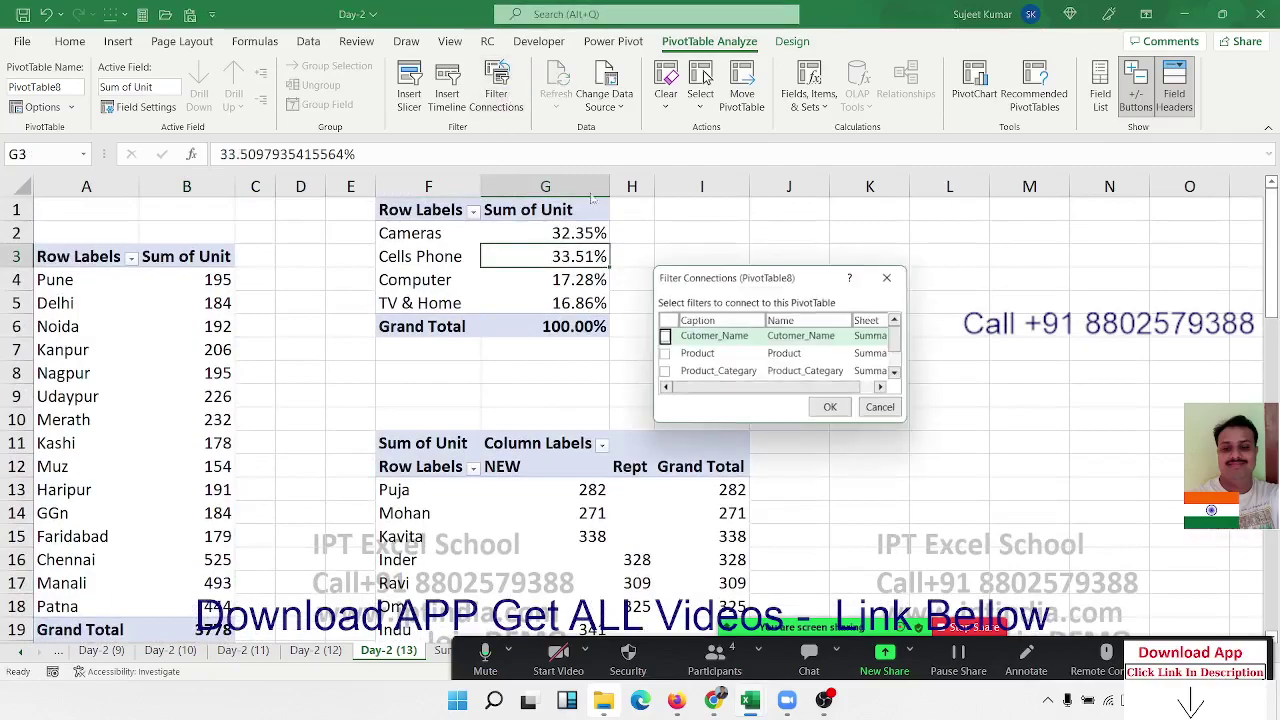
{"action": "left_click", "coordinate": [663, 336]}
{"action": "left_click", "coordinate": [663, 354]}
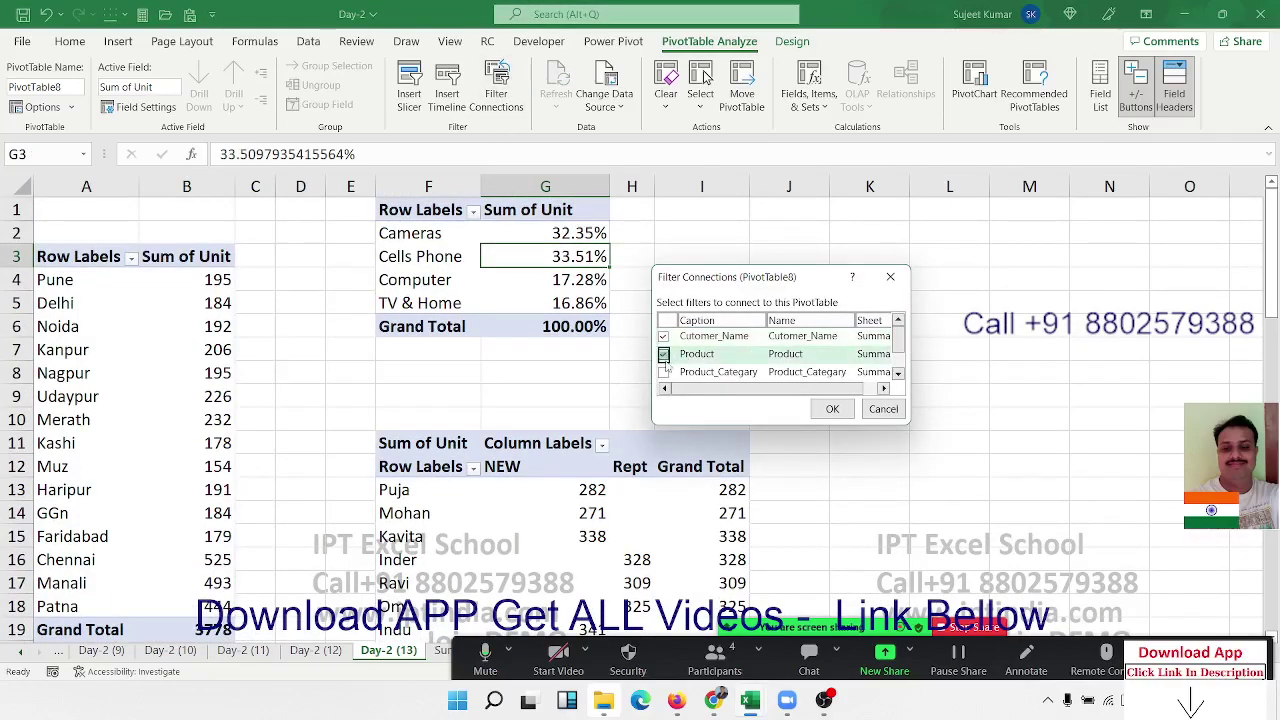
{"action": "left_click", "coordinate": [663, 372]}
{"action": "scroll", "coordinate": [663, 372], "scroll_direction": "down", "scroll_amount": 1}
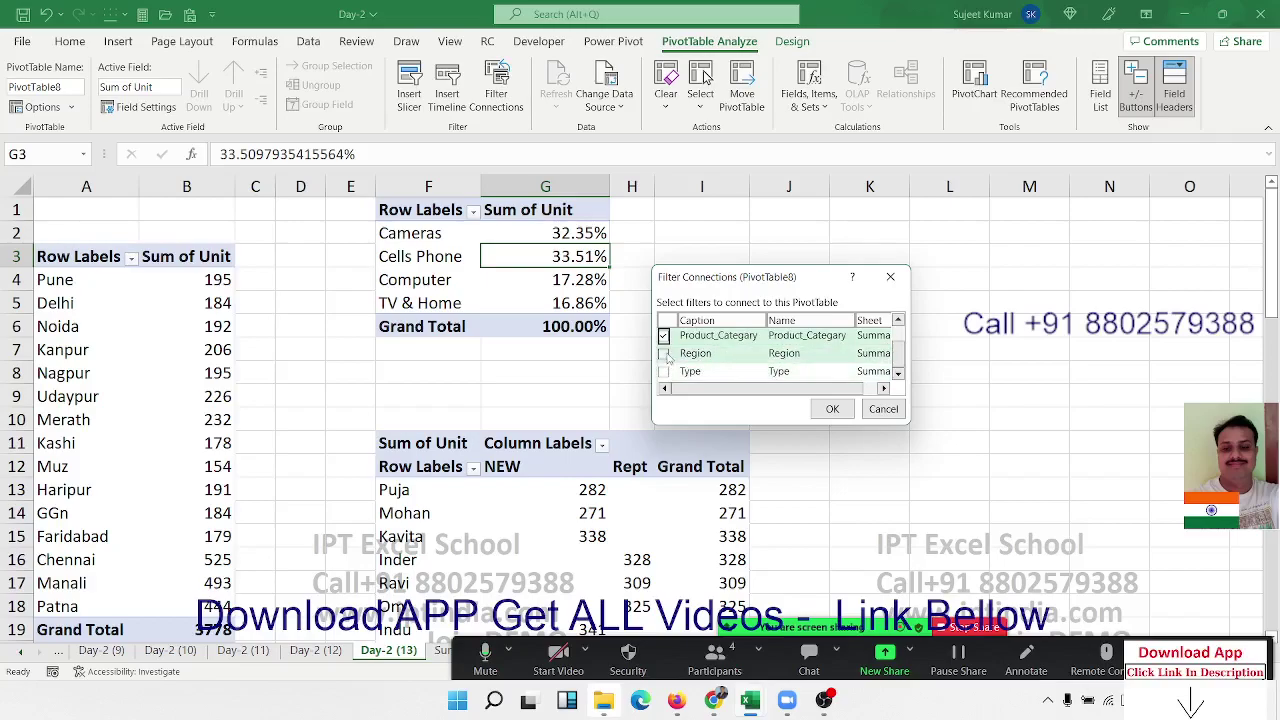
{"action": "left_click", "coordinate": [663, 354]}
{"action": "left_click", "coordinate": [663, 372]}
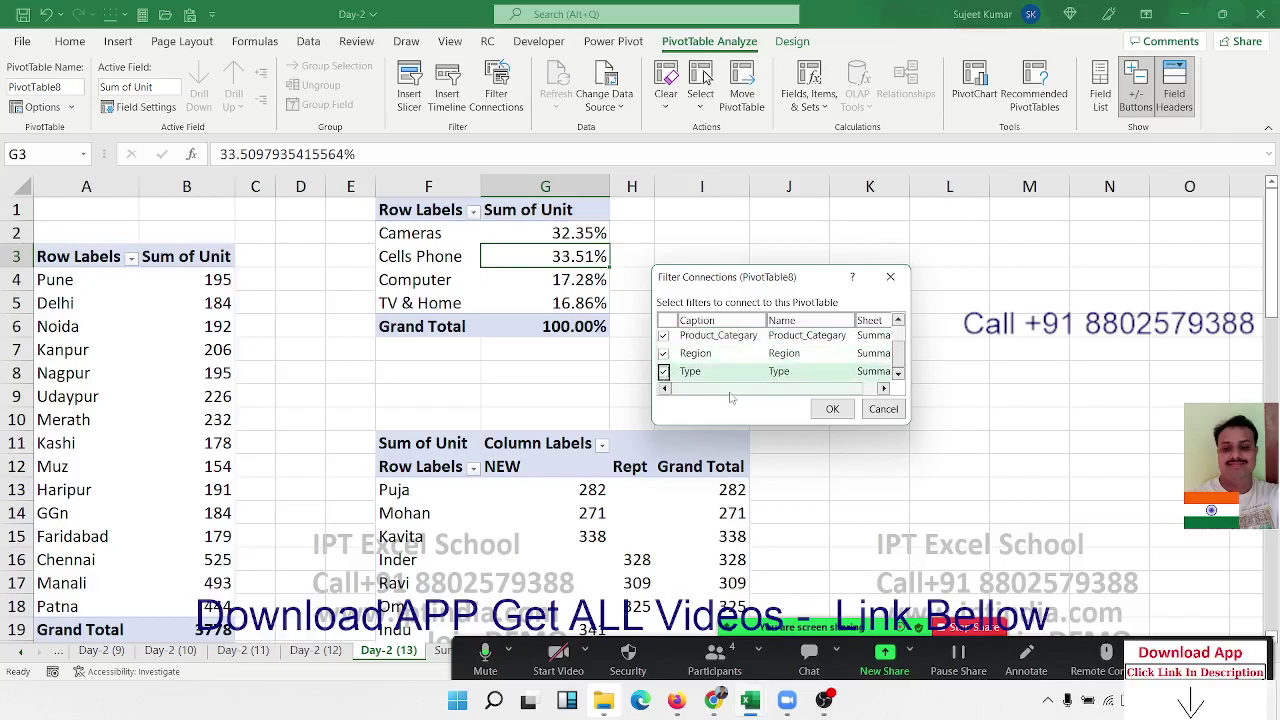
{"action": "left_click", "coordinate": [813, 411]}
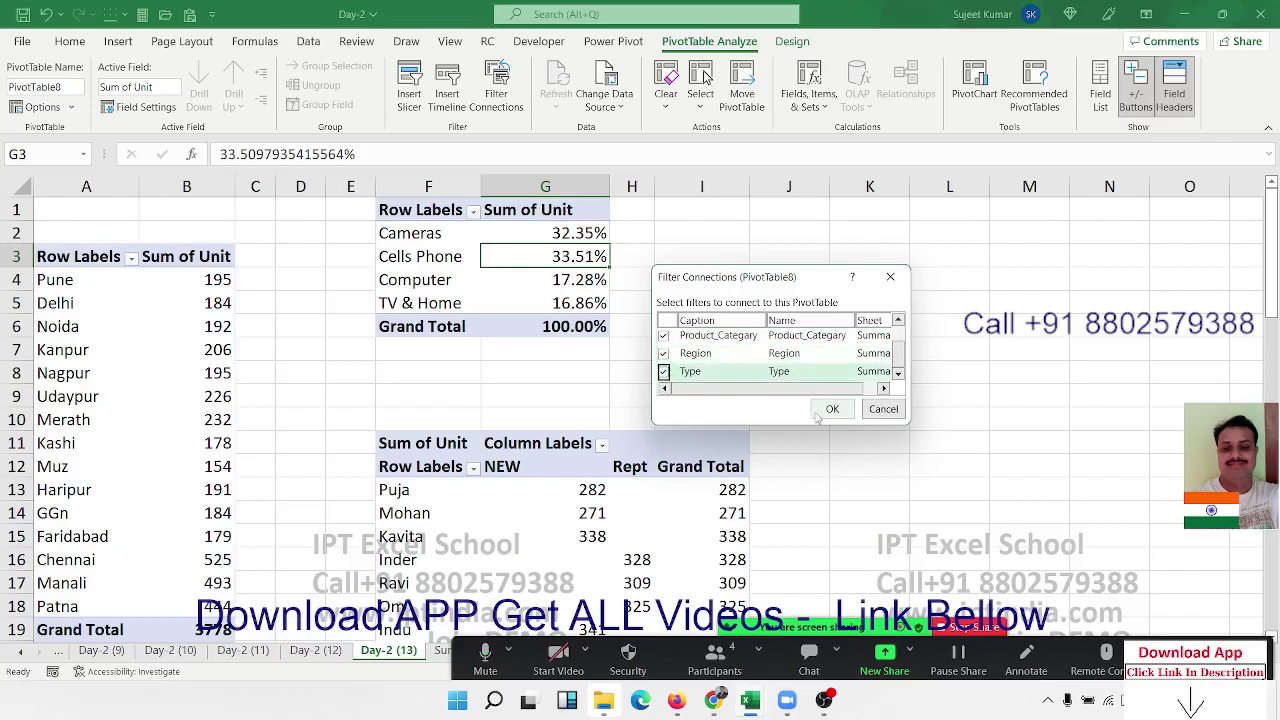
Link the customer-by-type pivot (PivotTable9) to the same five slicers.
{"action": "left_click", "coordinate": [586, 510]}
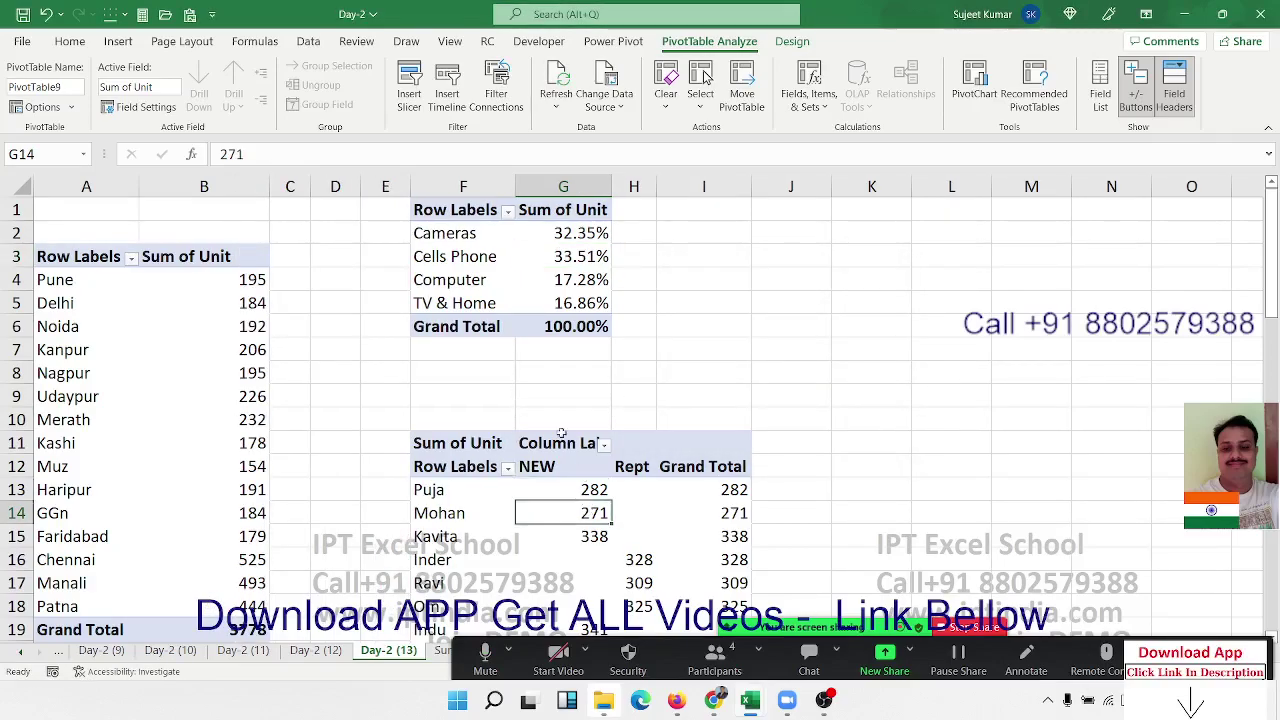
{"action": "left_click", "coordinate": [510, 112]}
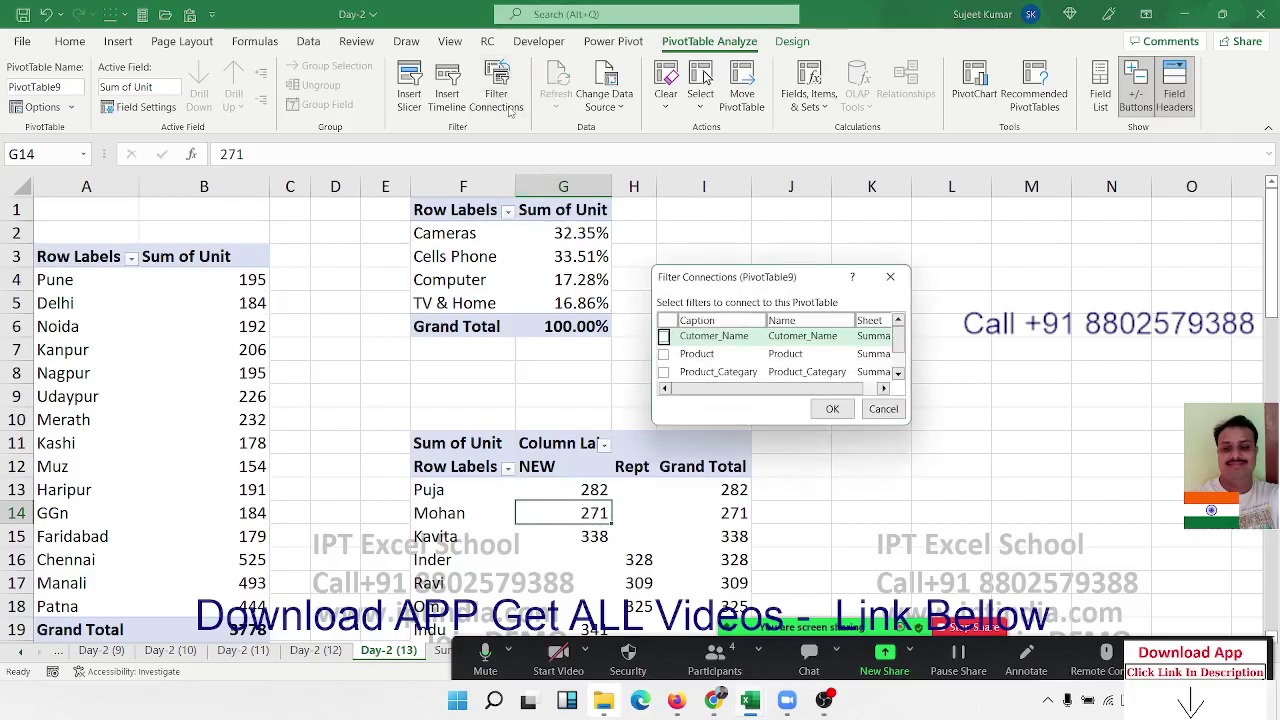
{"action": "left_click", "coordinate": [663, 337]}
{"action": "left_click", "coordinate": [663, 354]}
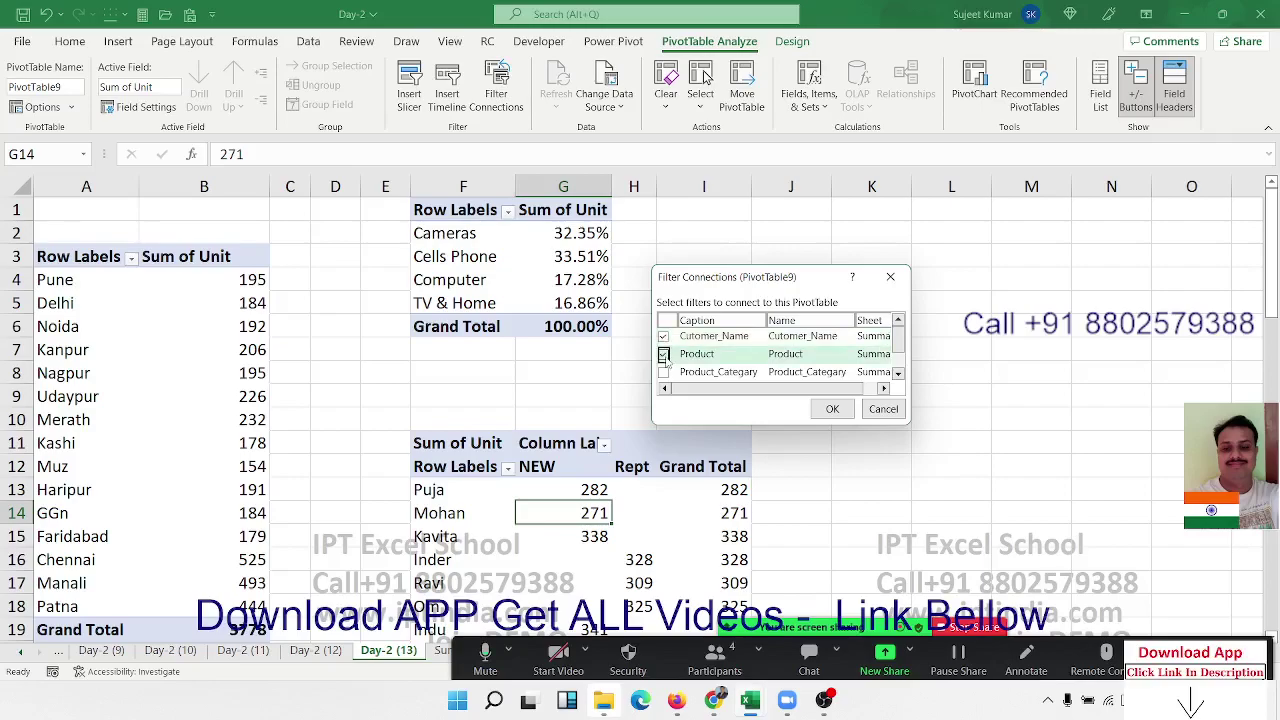
{"action": "left_click", "coordinate": [663, 372]}
{"action": "scroll", "coordinate": [677, 368], "scroll_direction": "down", "scroll_amount": 1}
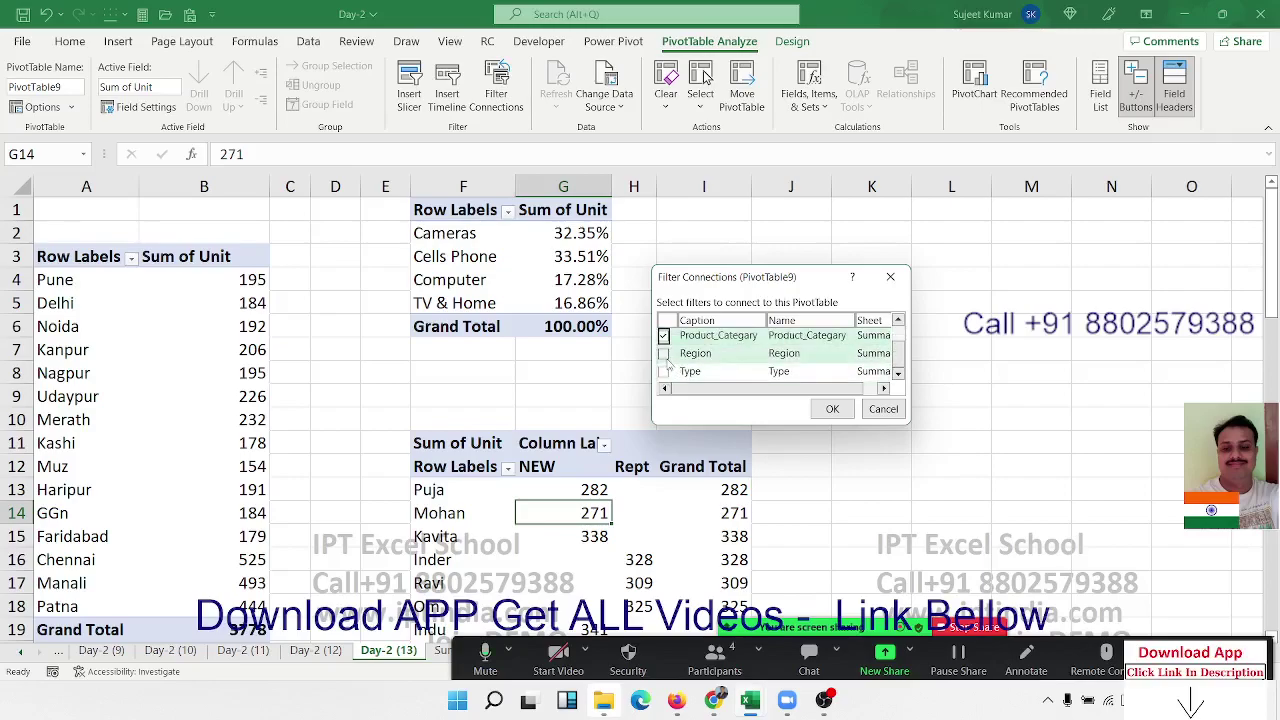
{"action": "left_click", "coordinate": [665, 372]}
{"action": "left_click", "coordinate": [664, 372]}
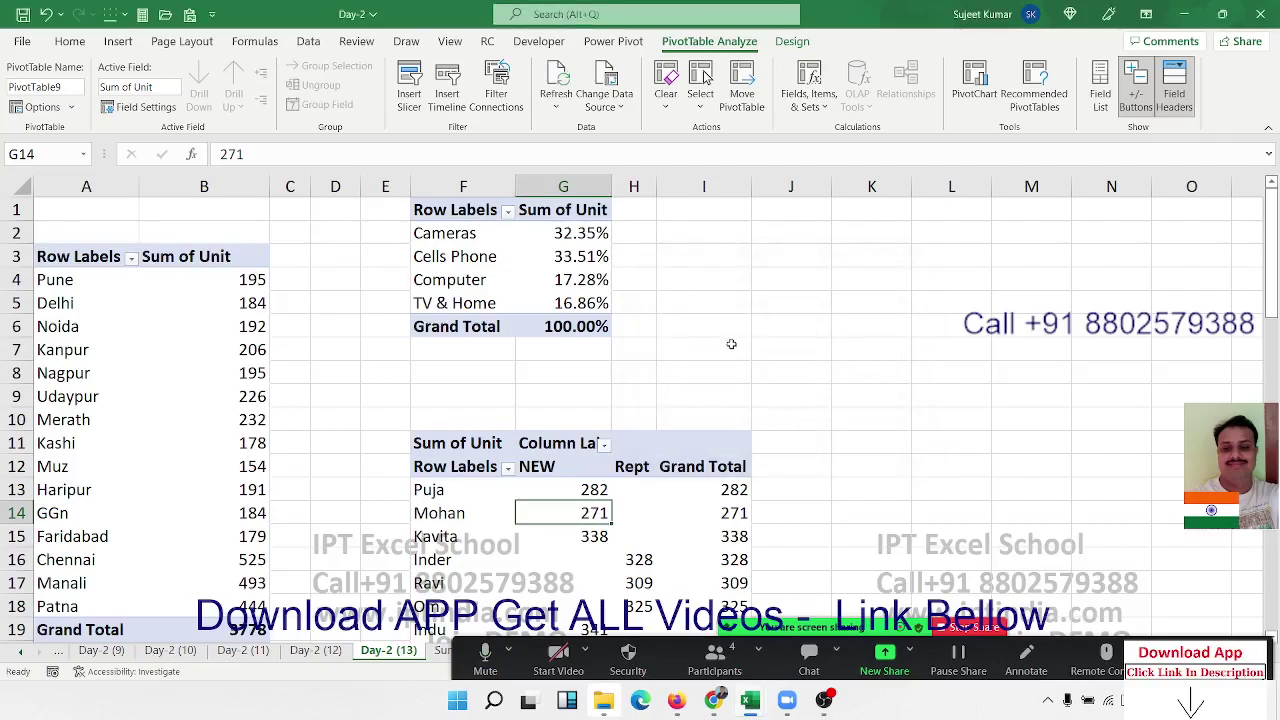
{"action": "scroll", "coordinate": [731, 343], "scroll_direction": "down", "scroll_amount": 7}
{"action": "scroll", "coordinate": [719, 340], "scroll_direction": "up", "scroll_amount": 3}
{"action": "scroll", "coordinate": [719, 340], "scroll_direction": "up", "scroll_amount": 3}
{"action": "scroll", "coordinate": [719, 340], "scroll_direction": "up", "scroll_amount": 1}
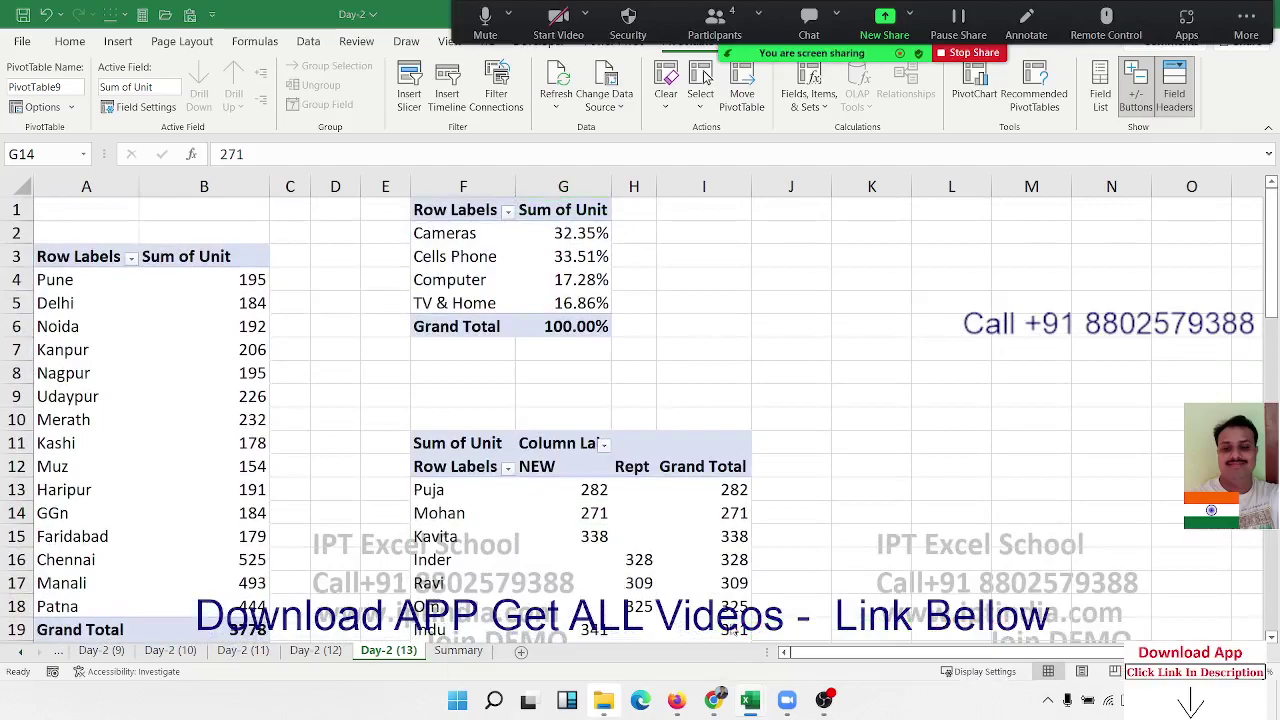
Filter the Summary dashboard to Pune using the Region slicer.
{"action": "left_click", "coordinate": [479, 659]}
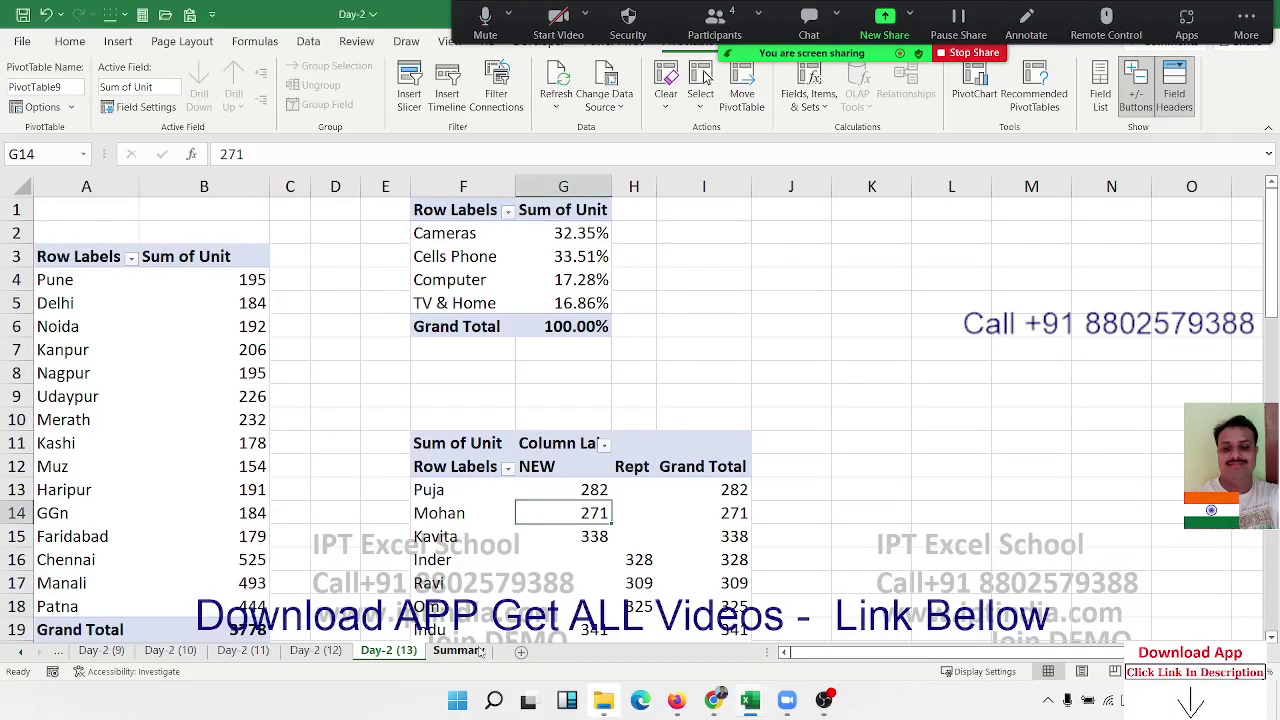
{"action": "left_click", "coordinate": [479, 651]}
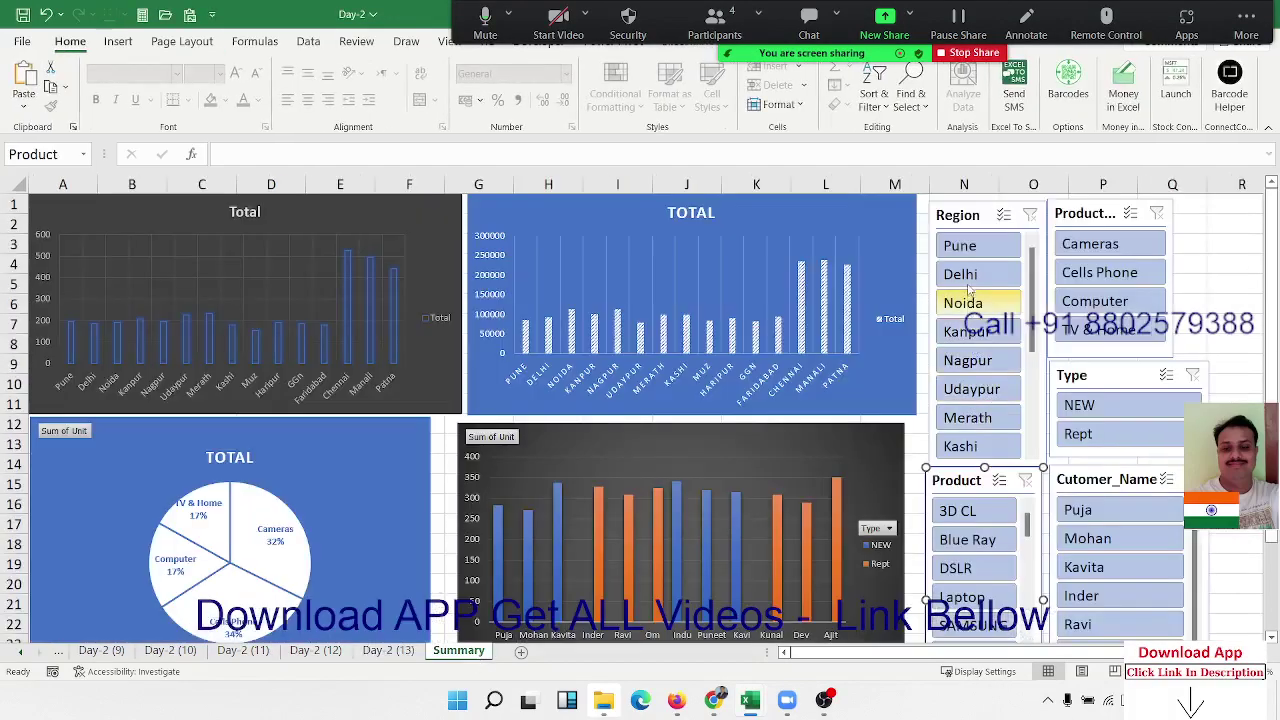
{"action": "left_click", "coordinate": [962, 246]}
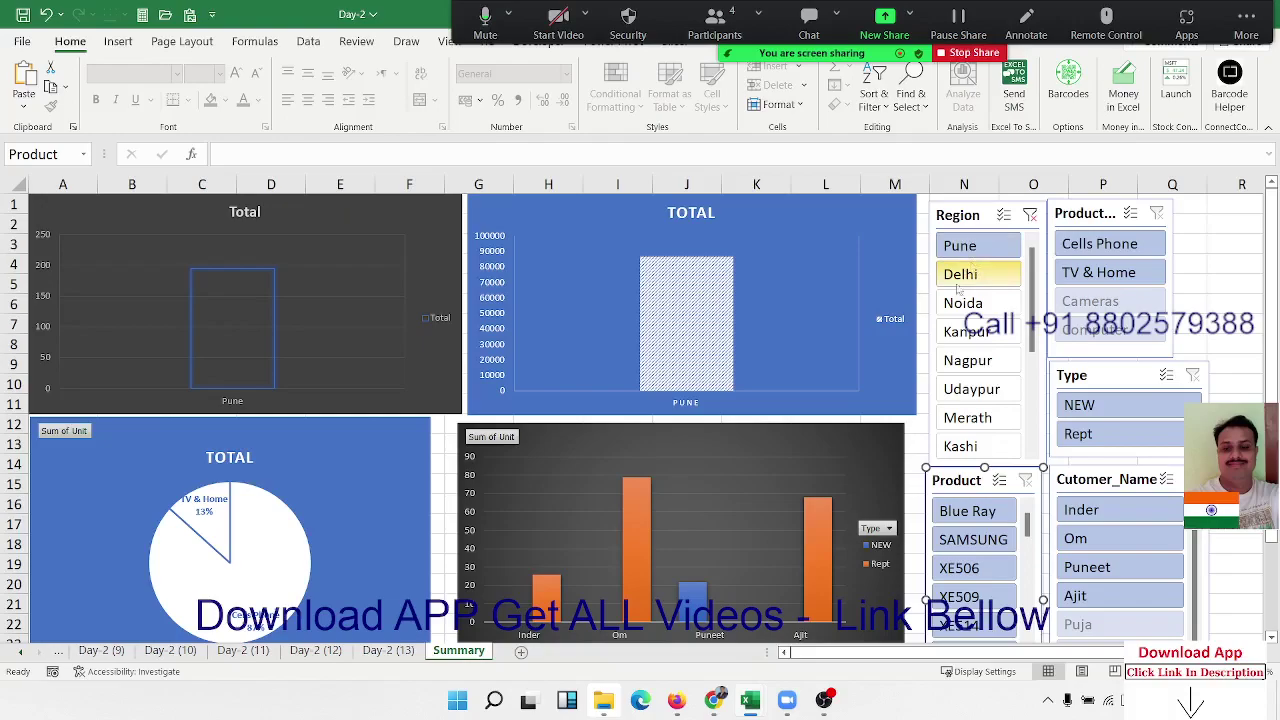
Verify the Day-2 (13) pivots show only Pune, then go back to Summary.
{"action": "left_click", "coordinate": [388, 651]}
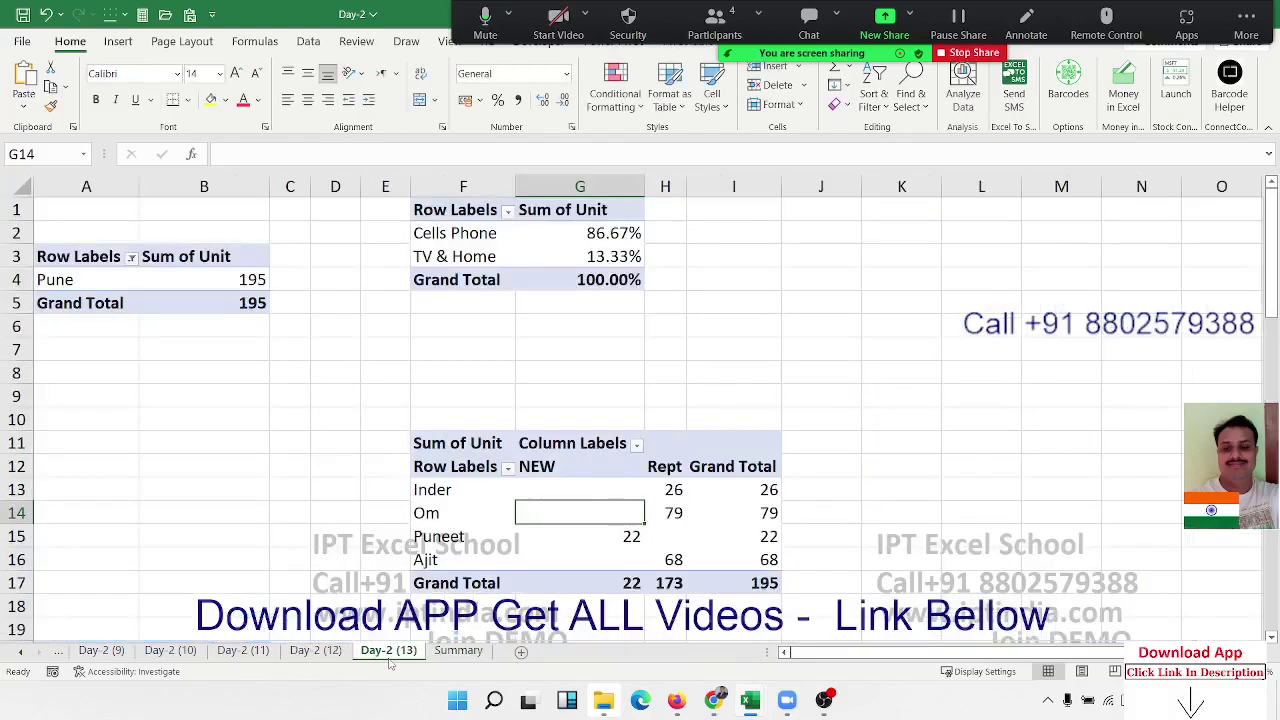
{"action": "scroll", "coordinate": [407, 402], "scroll_direction": "down", "scroll_amount": 6}
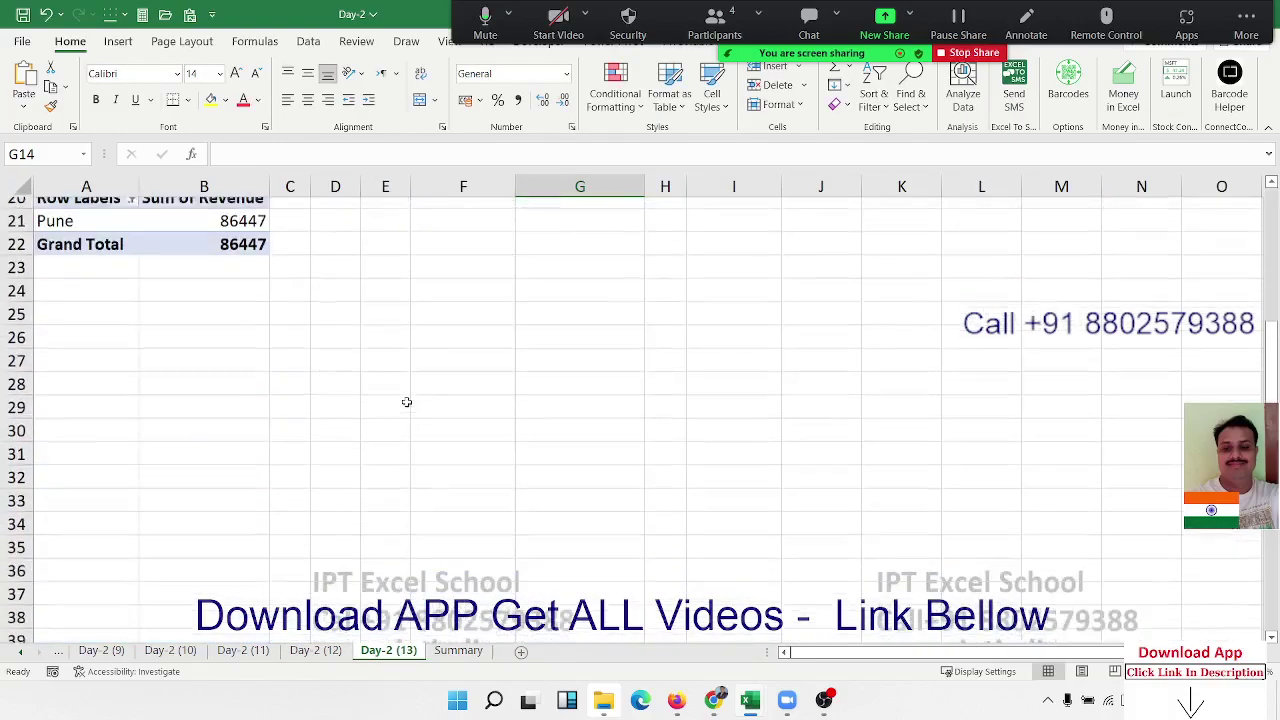
{"action": "scroll", "coordinate": [407, 402], "scroll_direction": "up", "scroll_amount": 2}
{"action": "scroll", "coordinate": [408, 402], "scroll_direction": "up", "scroll_amount": 4}
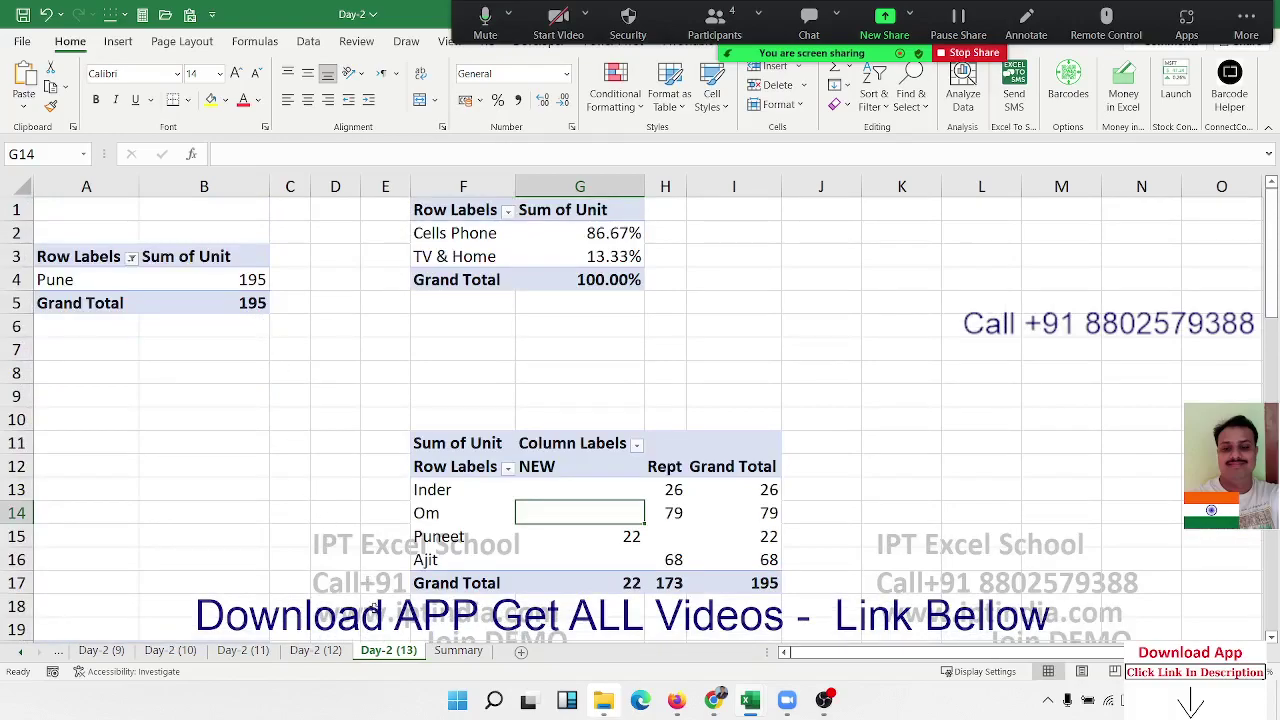
{"action": "left_click", "coordinate": [454, 651]}
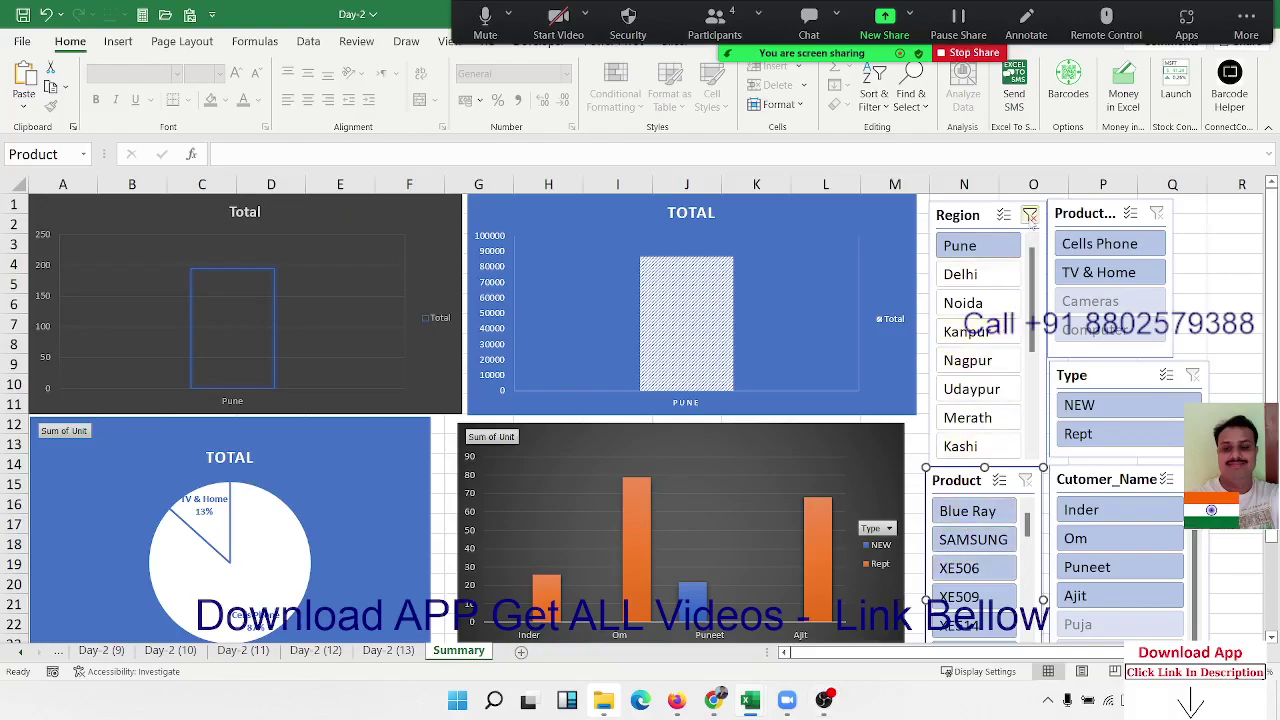
Clear the Pune filter, try NEW type and single-customer filters, then clear Type.
{"action": "left_click", "coordinate": [1030, 215]}
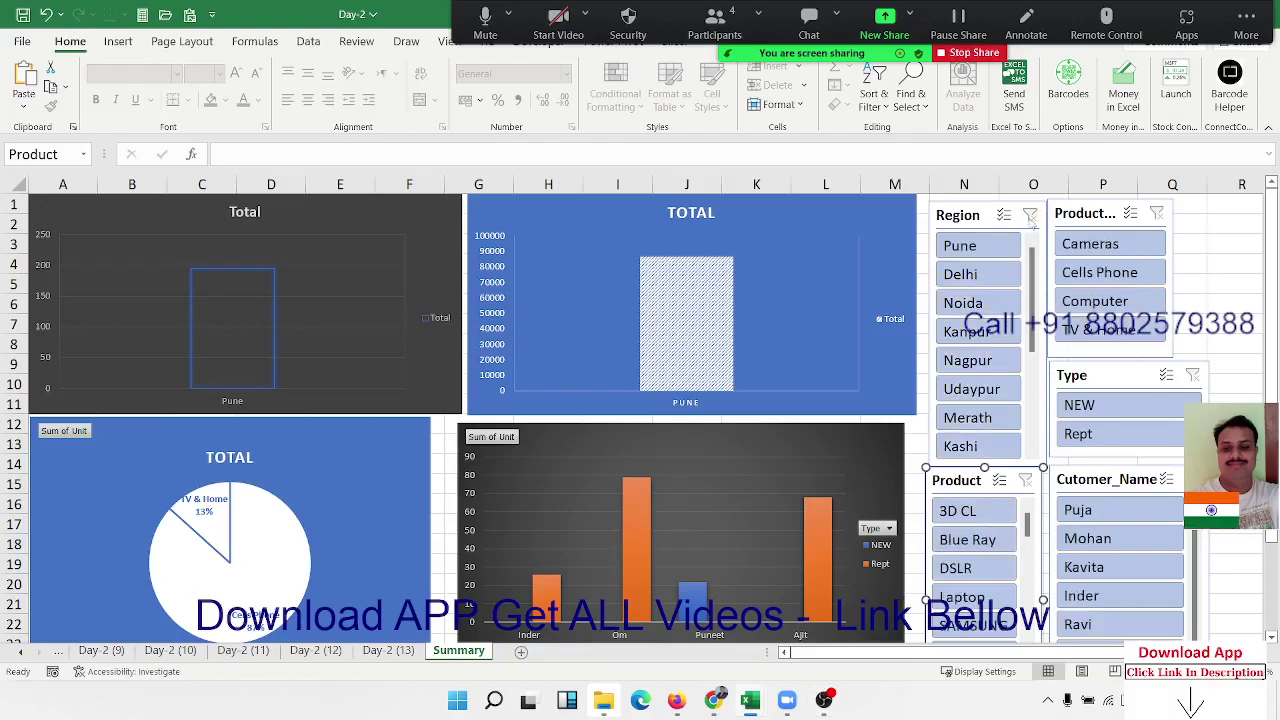
{"action": "left_click", "coordinate": [1088, 407]}
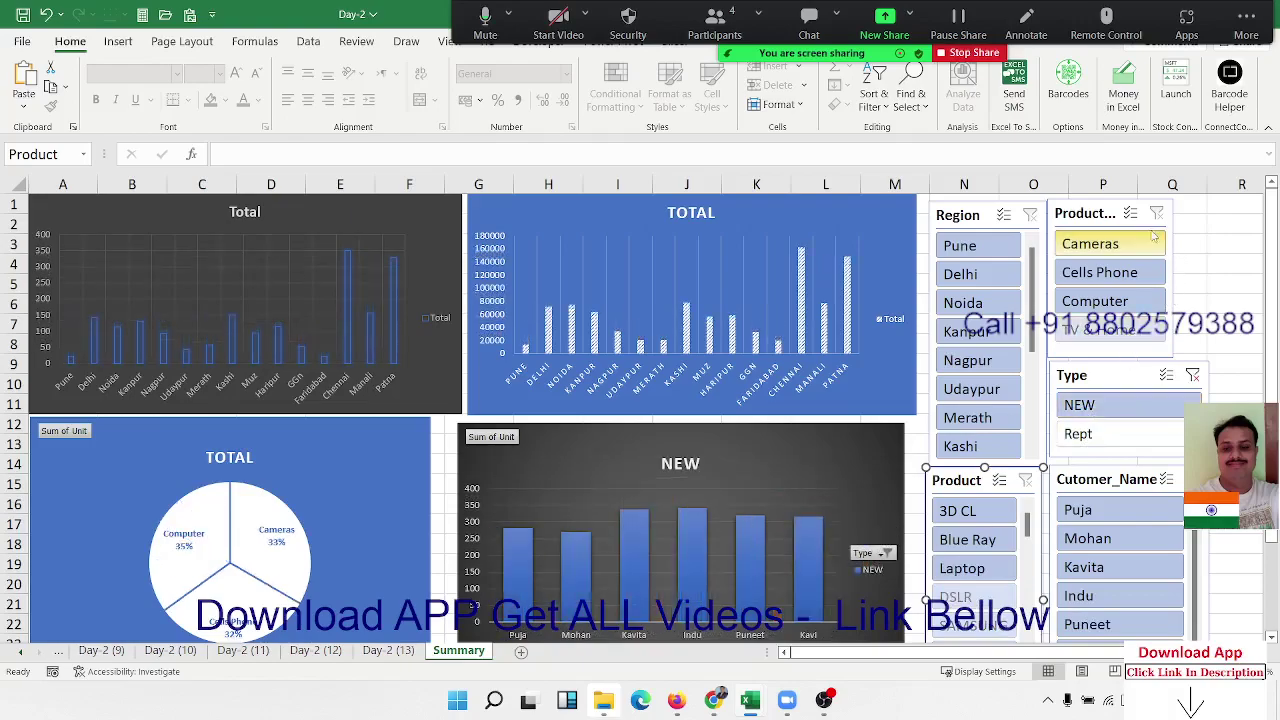
{"action": "left_click", "coordinate": [1122, 511]}
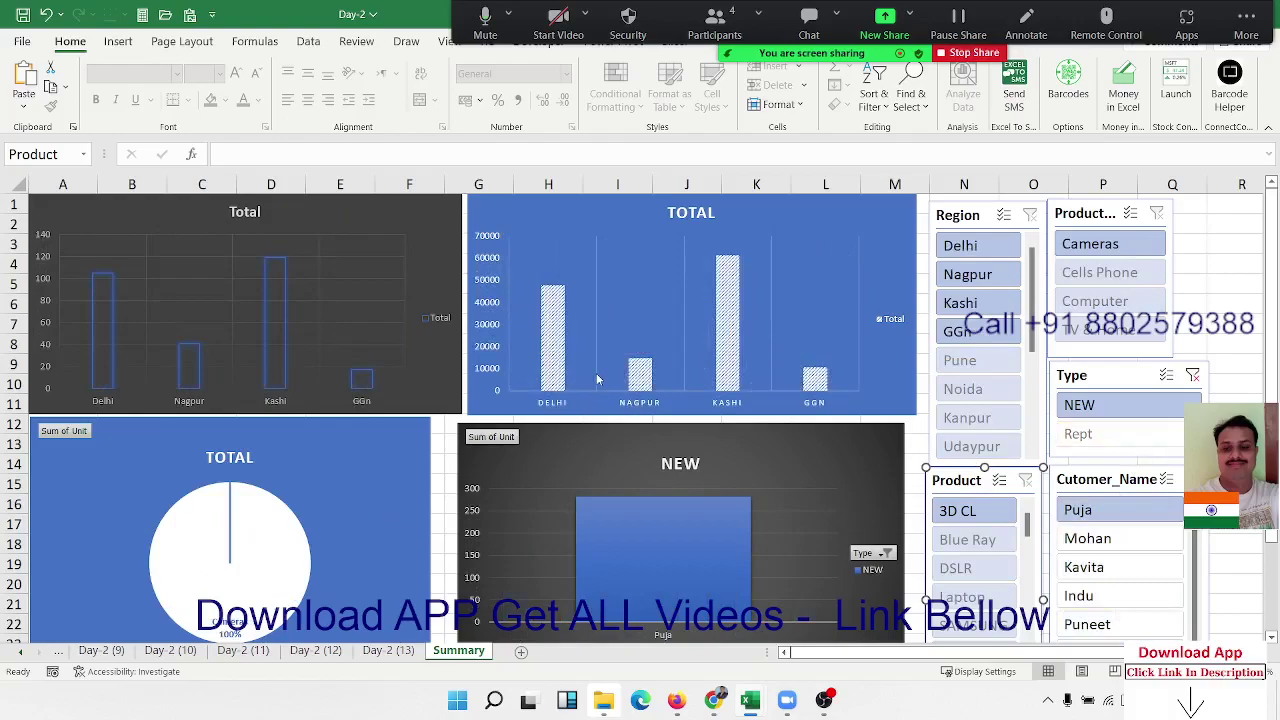
{"action": "left_click", "coordinate": [1192, 376]}
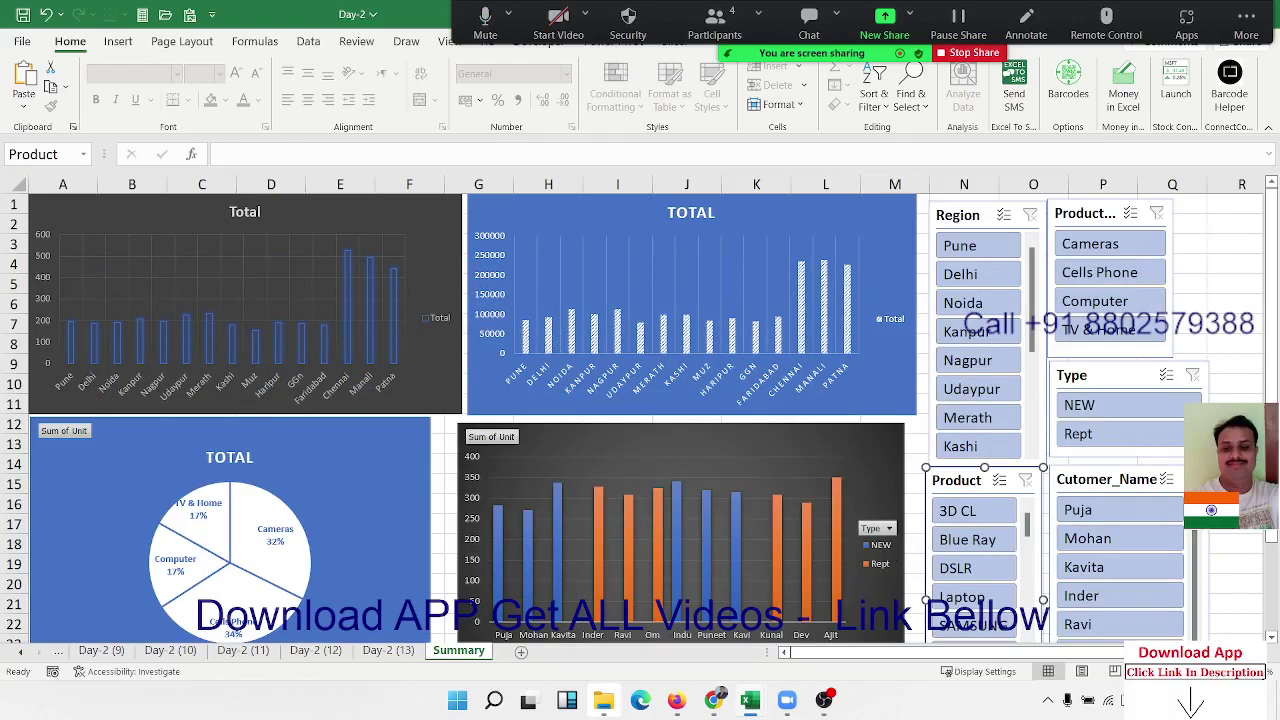
Save the Day-2 workbook with Ctrl+S and close it.
{"action": "key", "text": "ctrl+s"}
{"action": "left_click", "coordinate": [713, 37]}
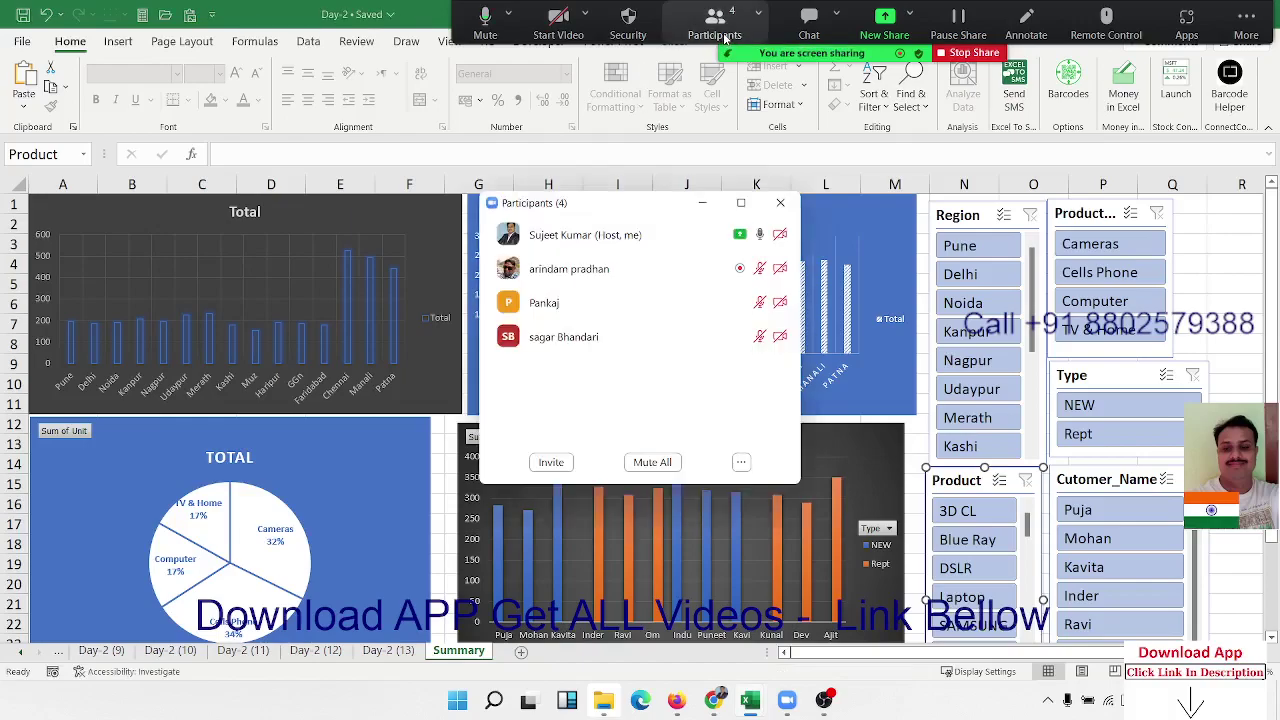
{"action": "left_click", "coordinate": [780, 203]}
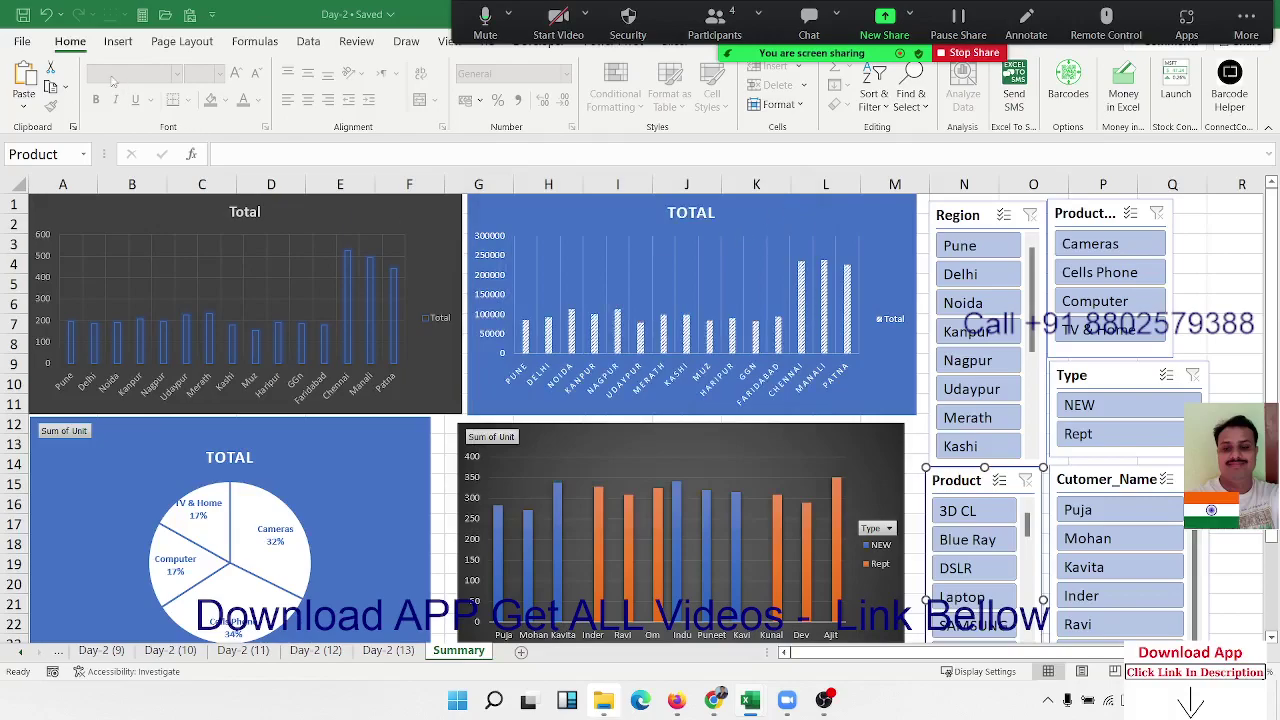
{"action": "left_click", "coordinate": [39, 47]}
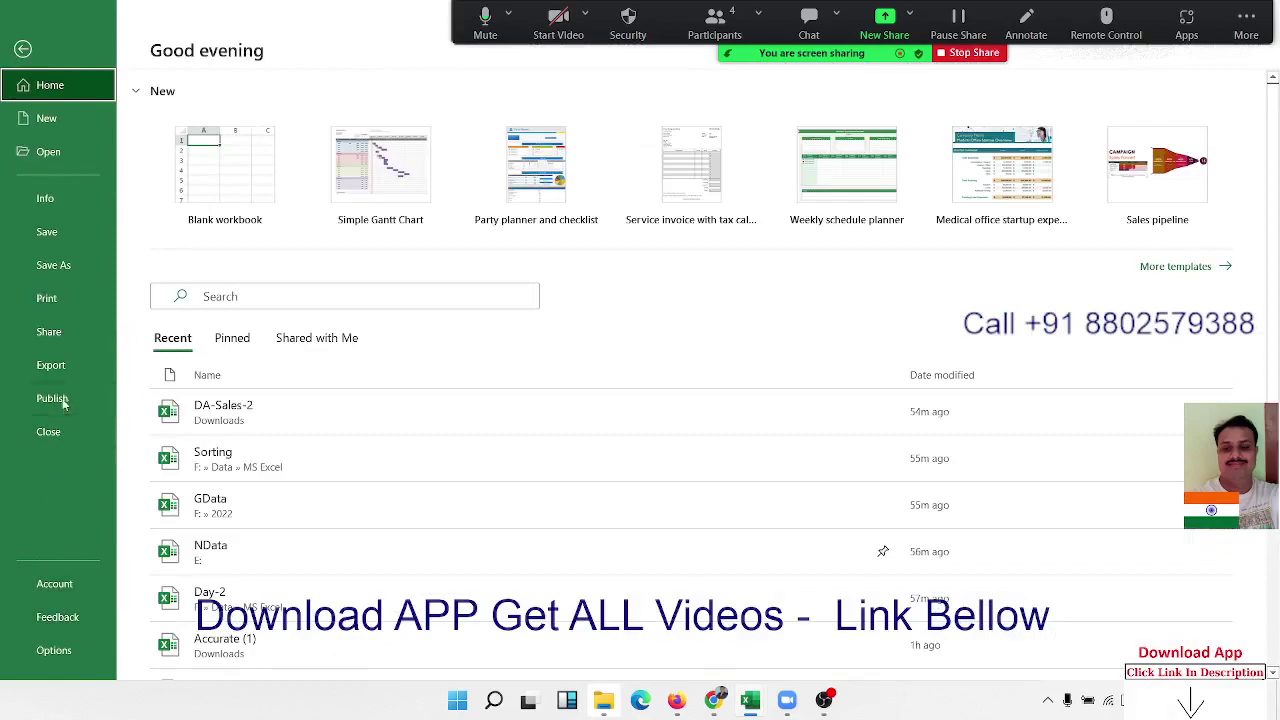
{"action": "left_click", "coordinate": [49, 432]}
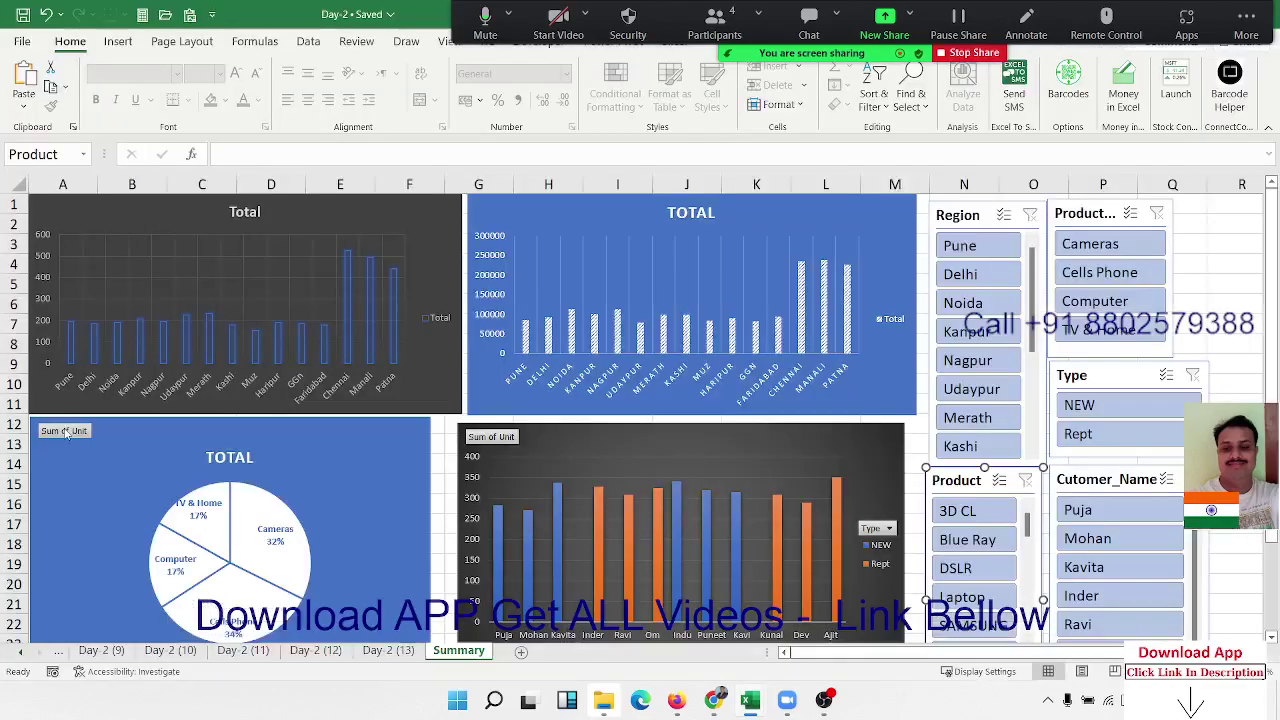